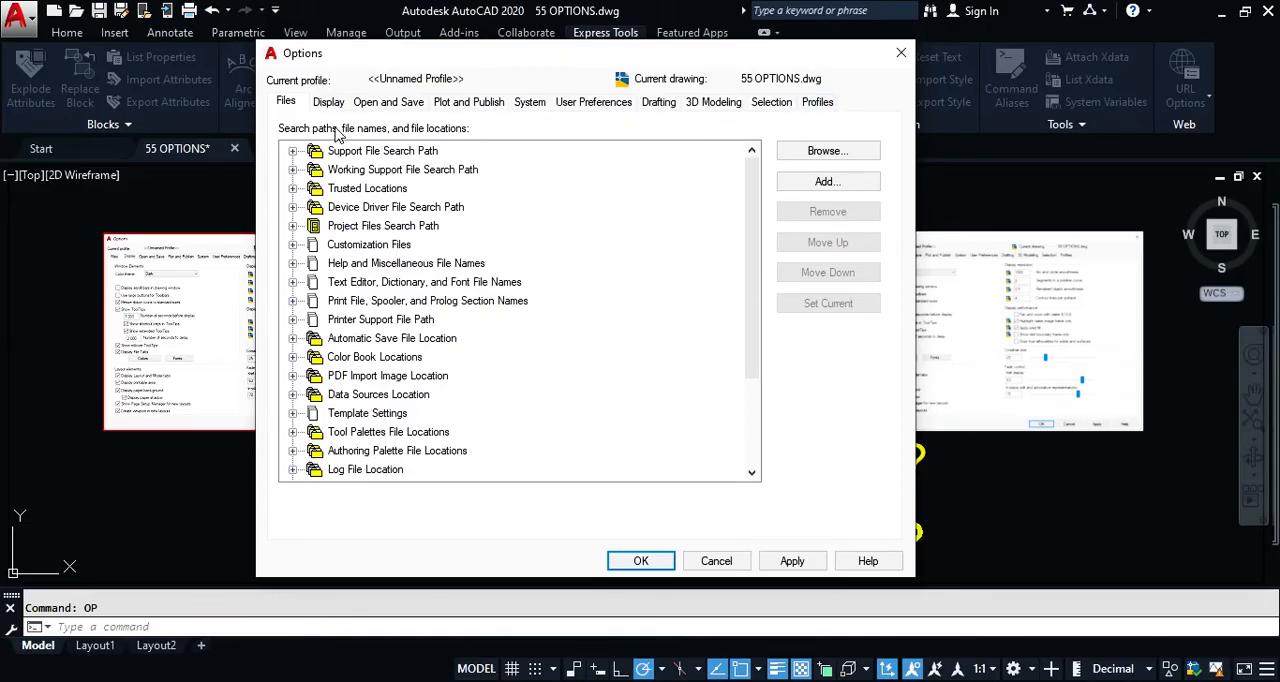
Step: Examine the folders listed under Support File Search Path, widening the Options dialog to show the full paths, and collapse the list
left_click(327, 104)
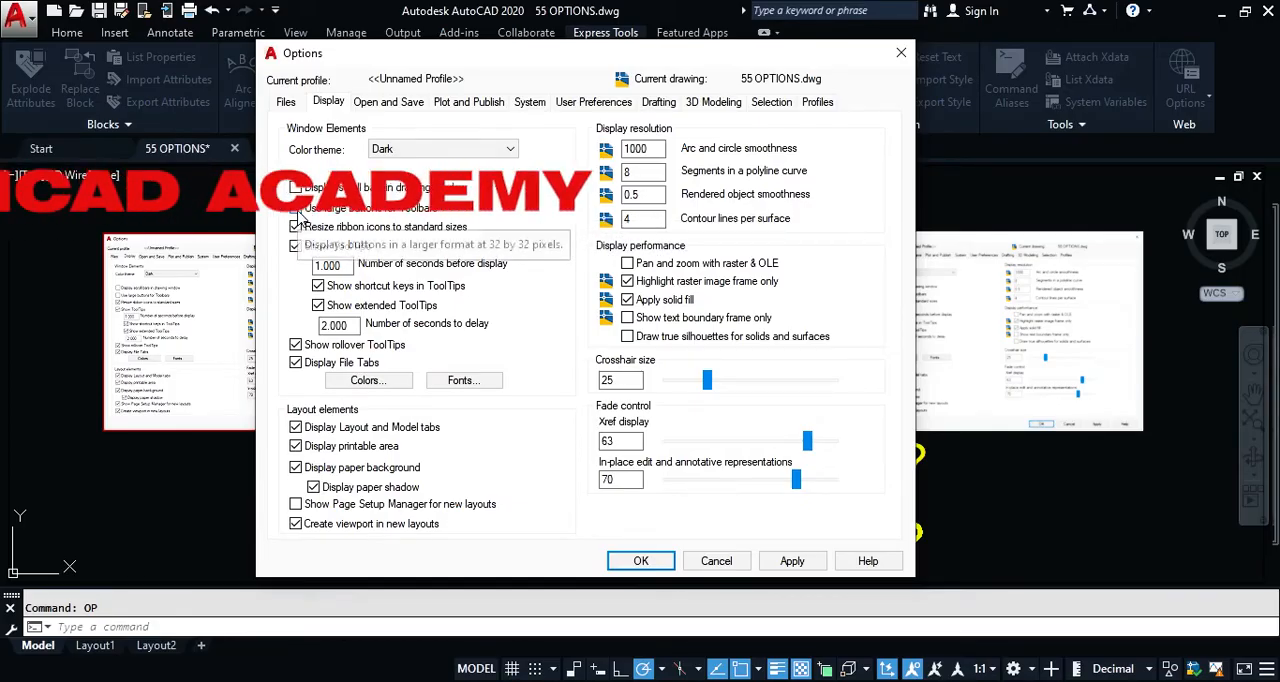
left_click(287, 103)
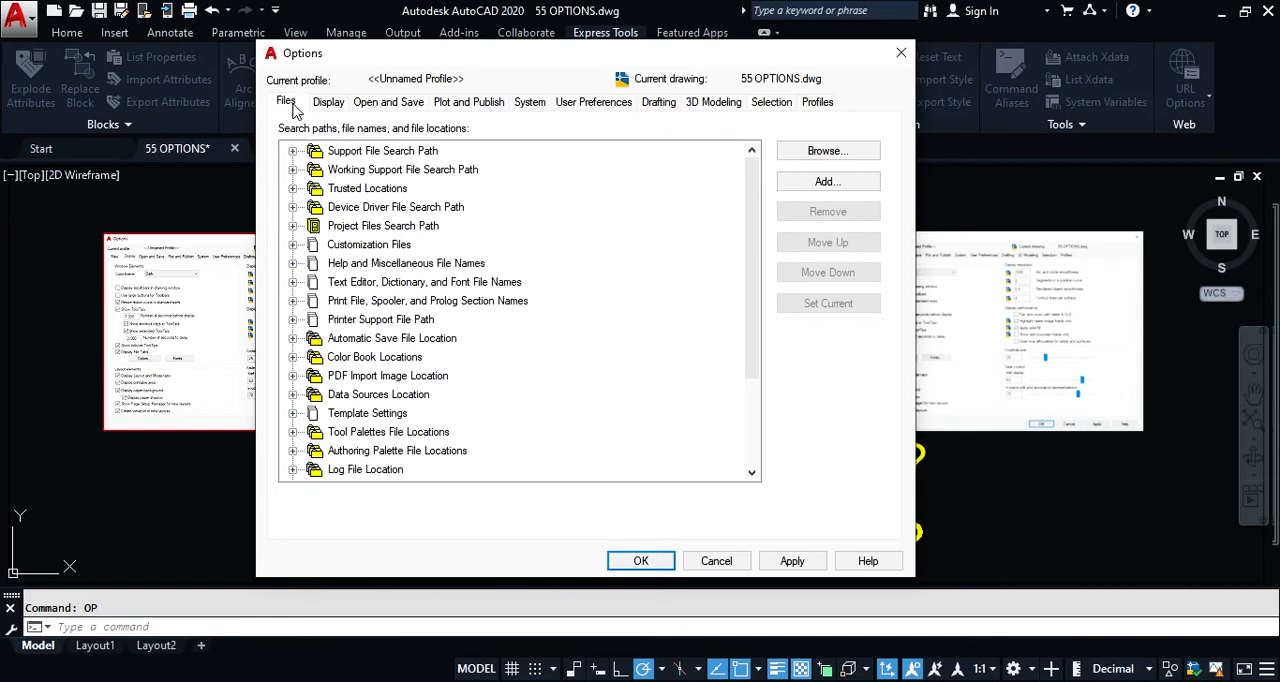
left_click(293, 155)
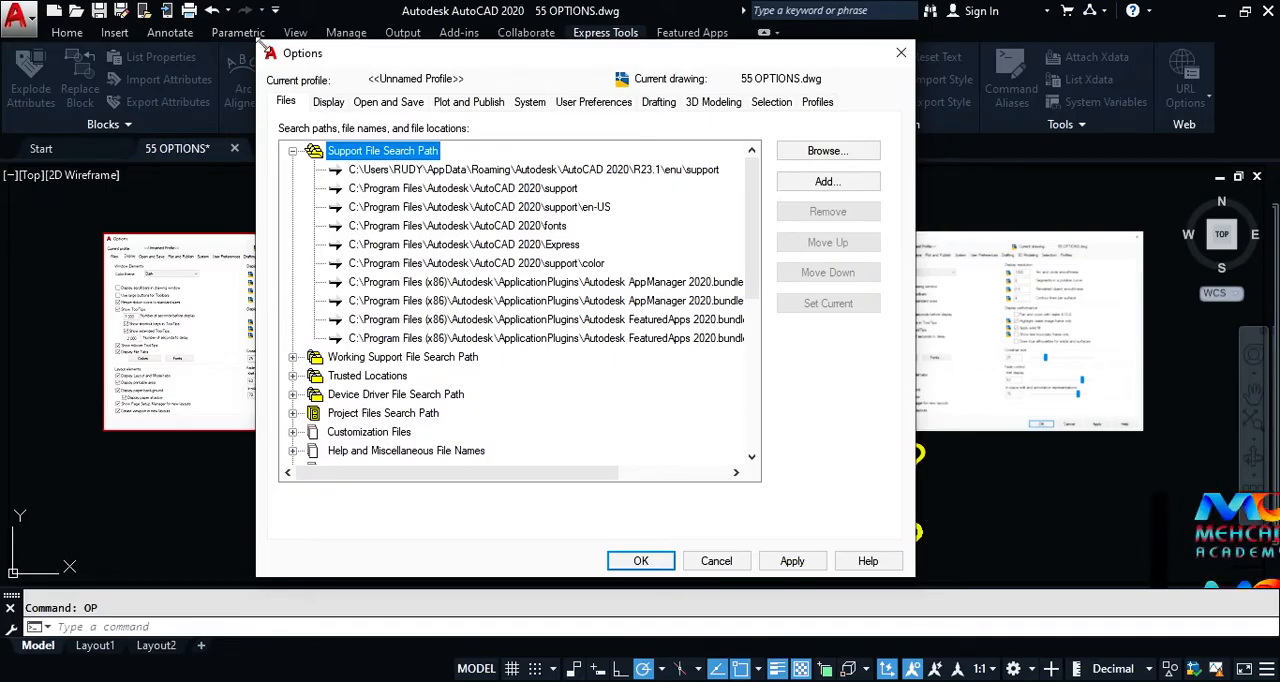
left_click_drag(256, 50, 136, 53)
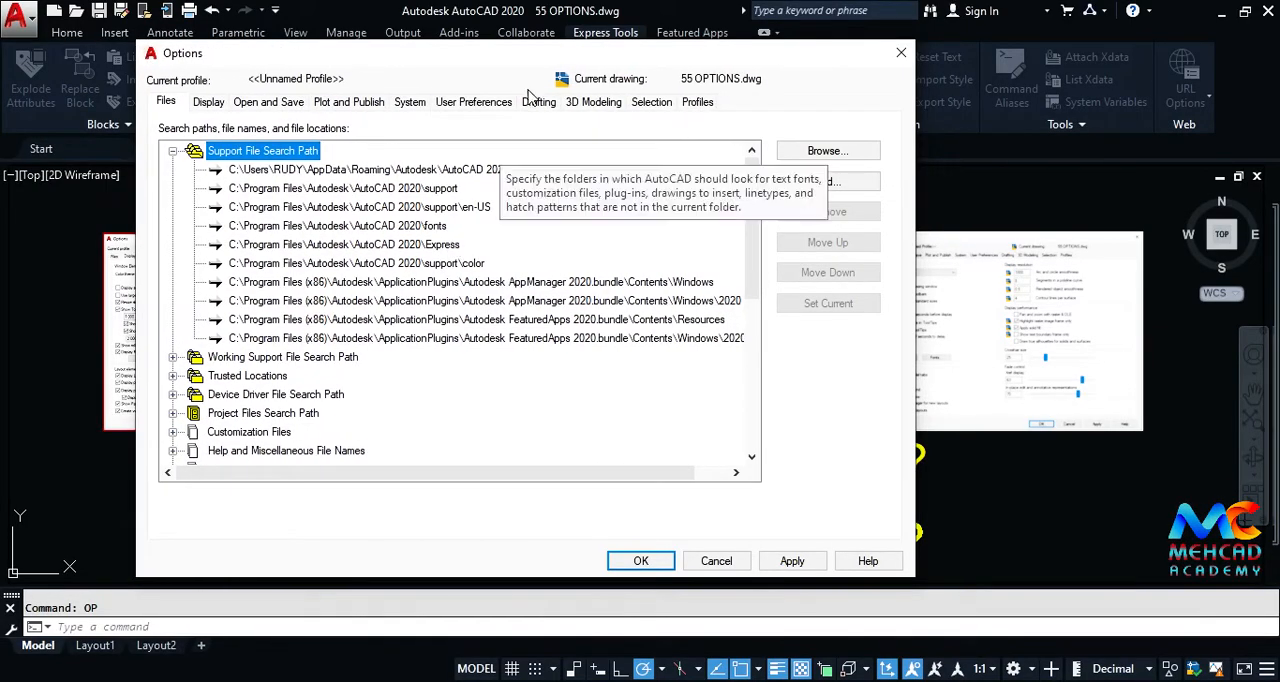
left_click_drag(538, 62, 647, 157)
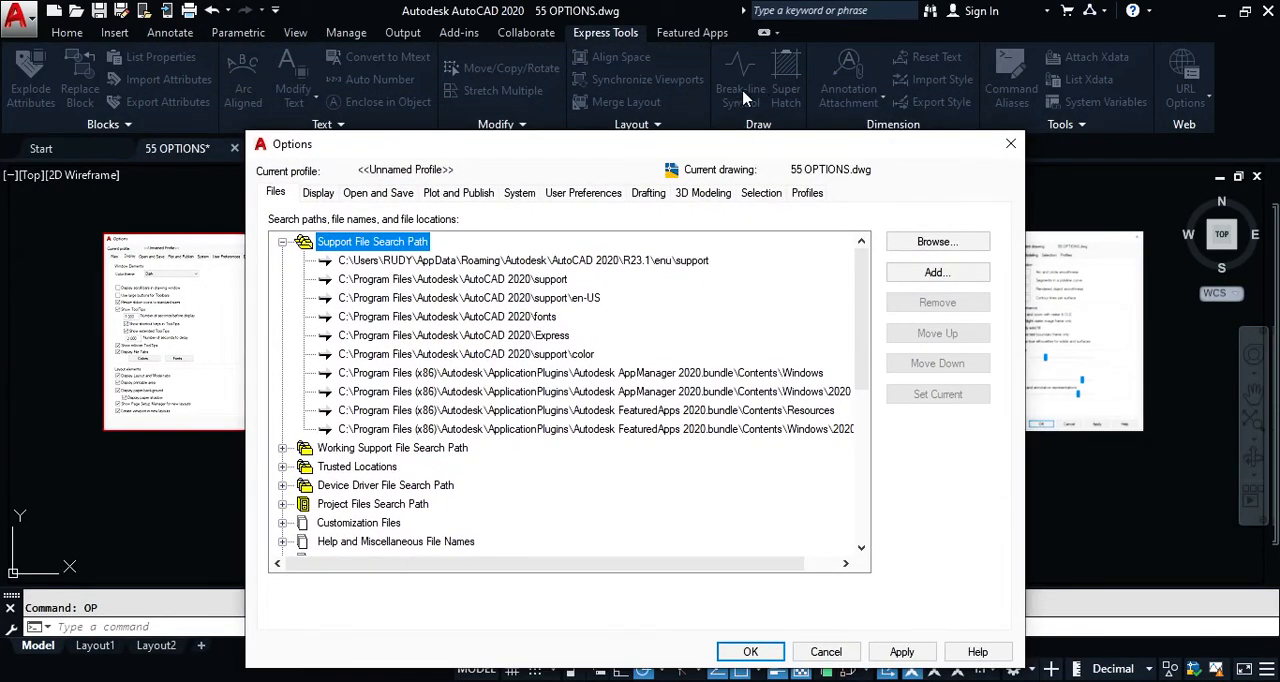
left_click_drag(751, 150, 752, 165)
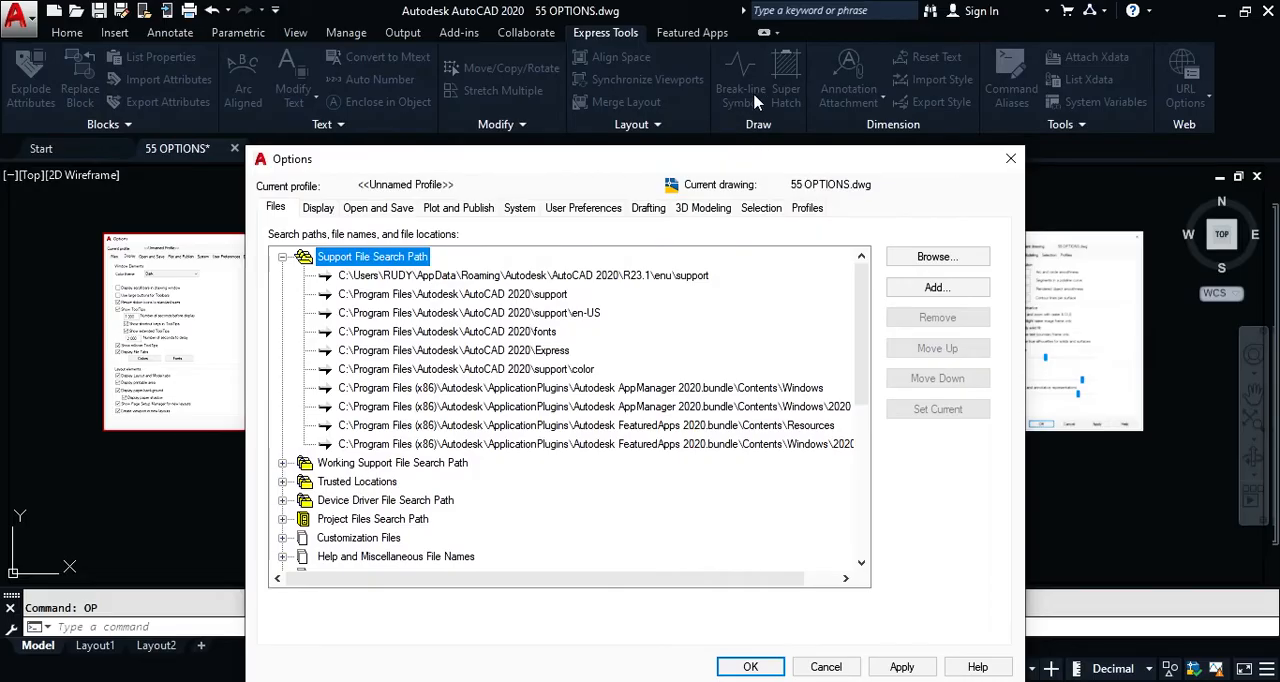
left_click_drag(728, 163, 723, 88)
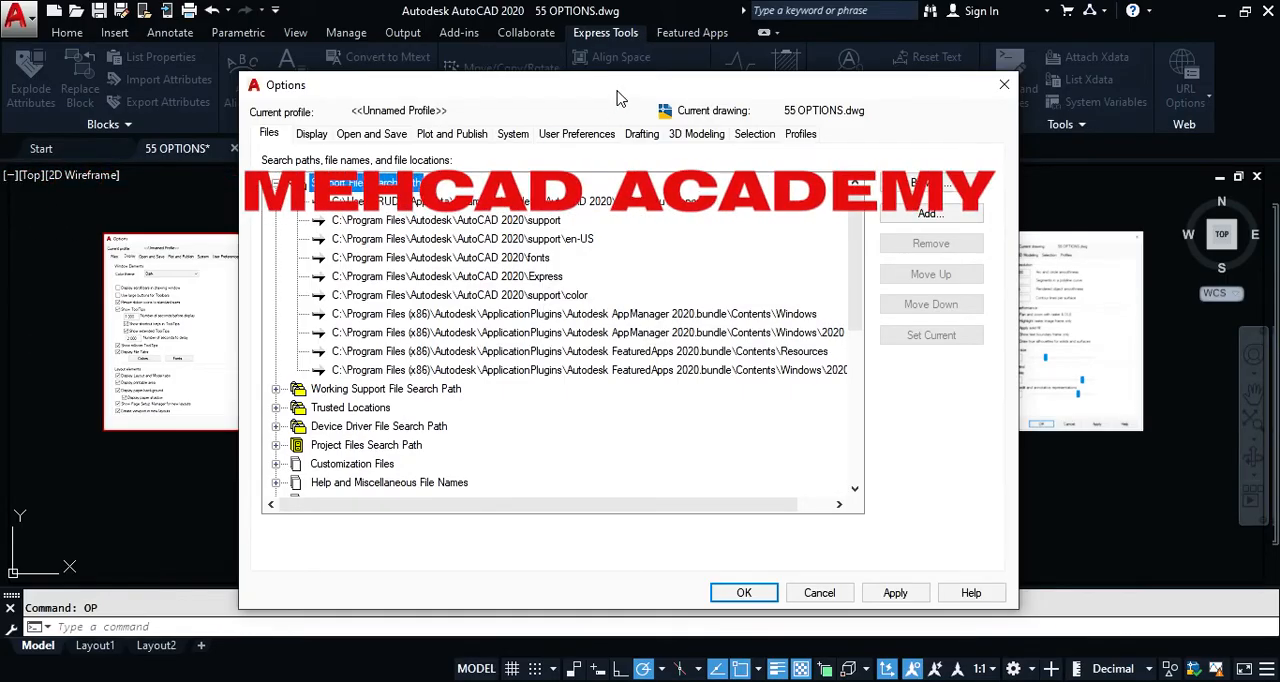
left_click_drag(616, 93, 599, 69)
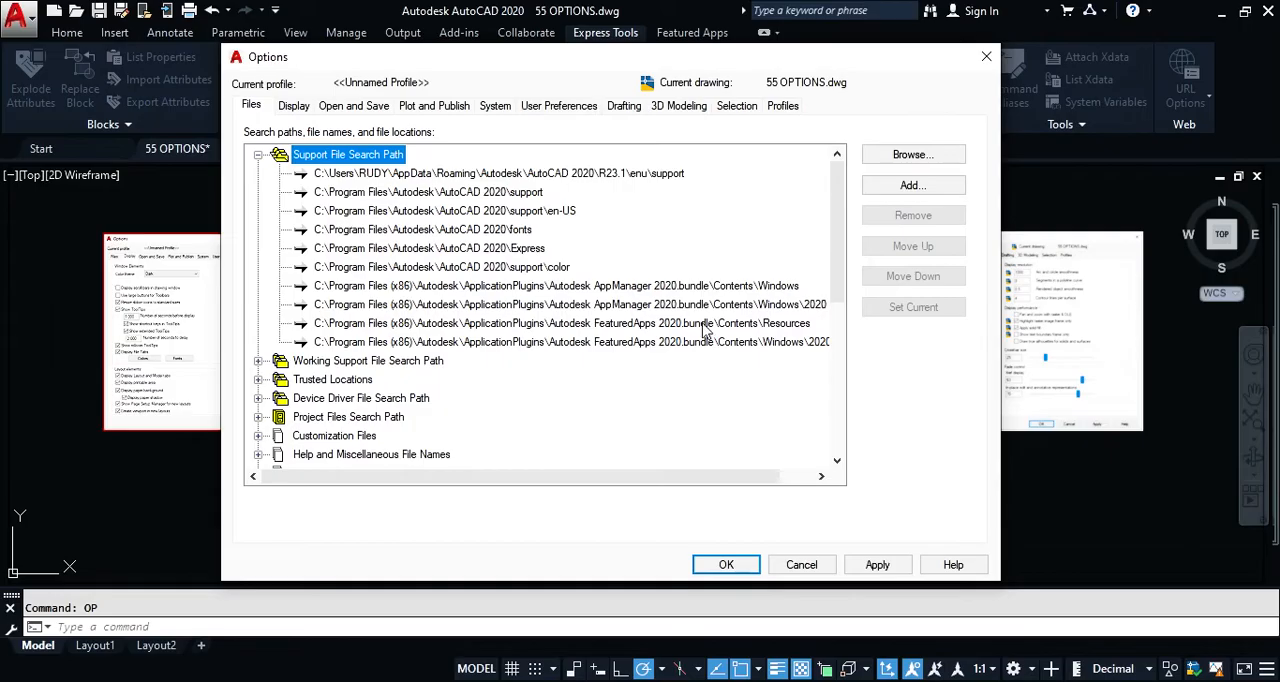
left_click(258, 156)
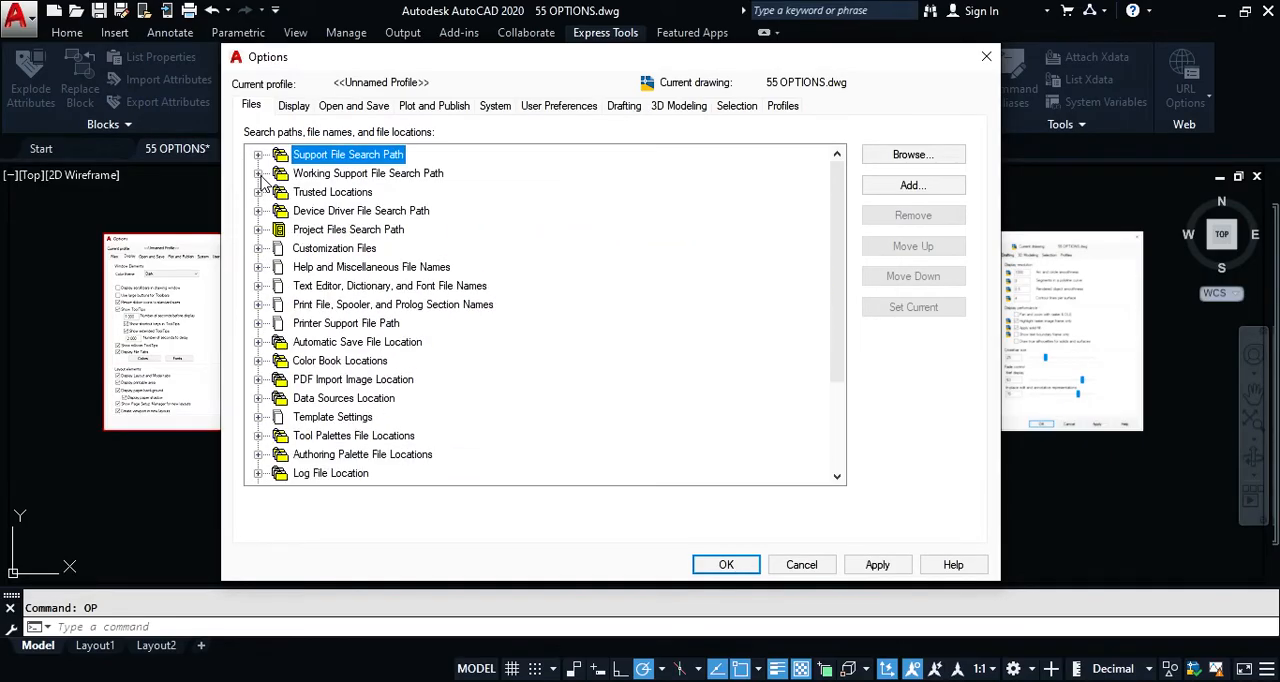
left_click(258, 156)
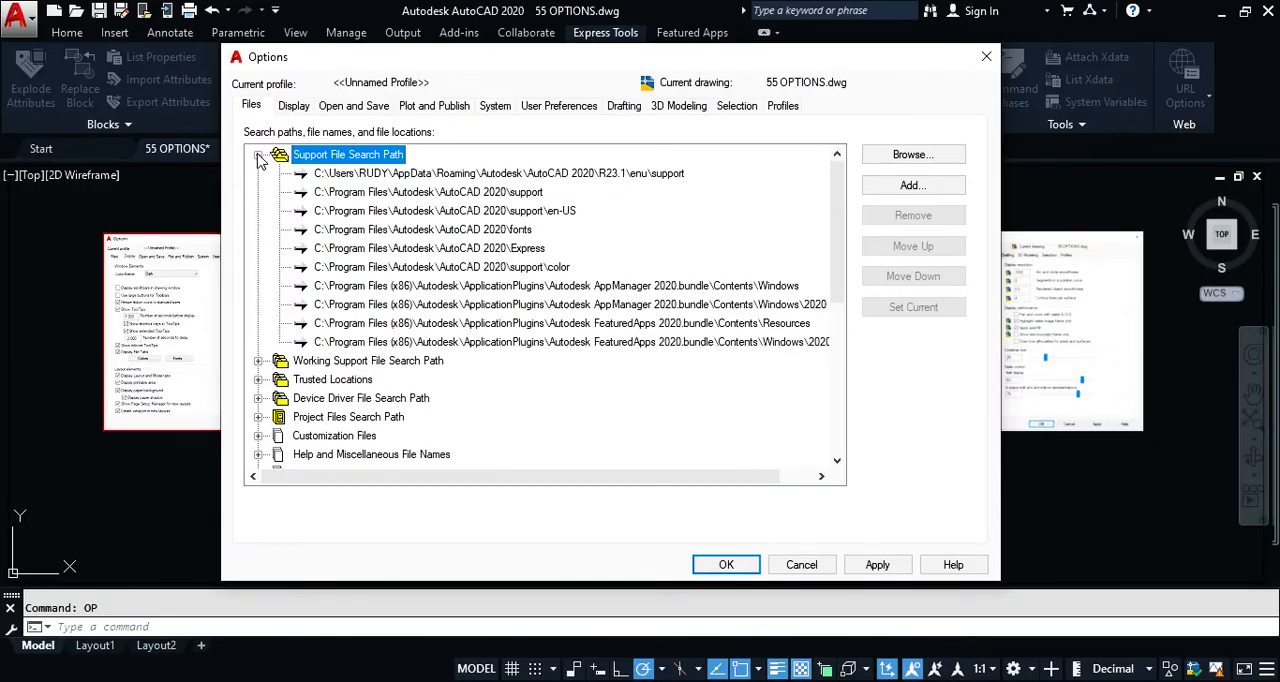
left_click(258, 156)
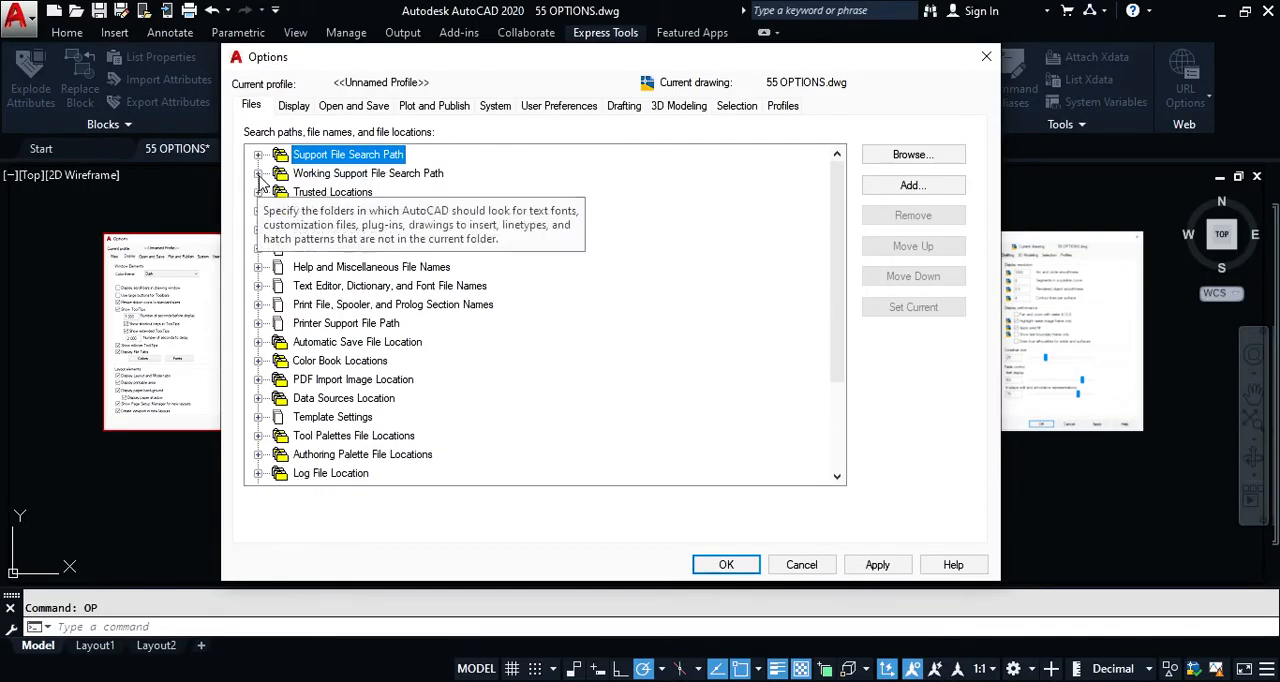
Step: Review the folders under Working Support File Search Path, collapse the list and close the Options dialog without saving
left_click(356, 176)
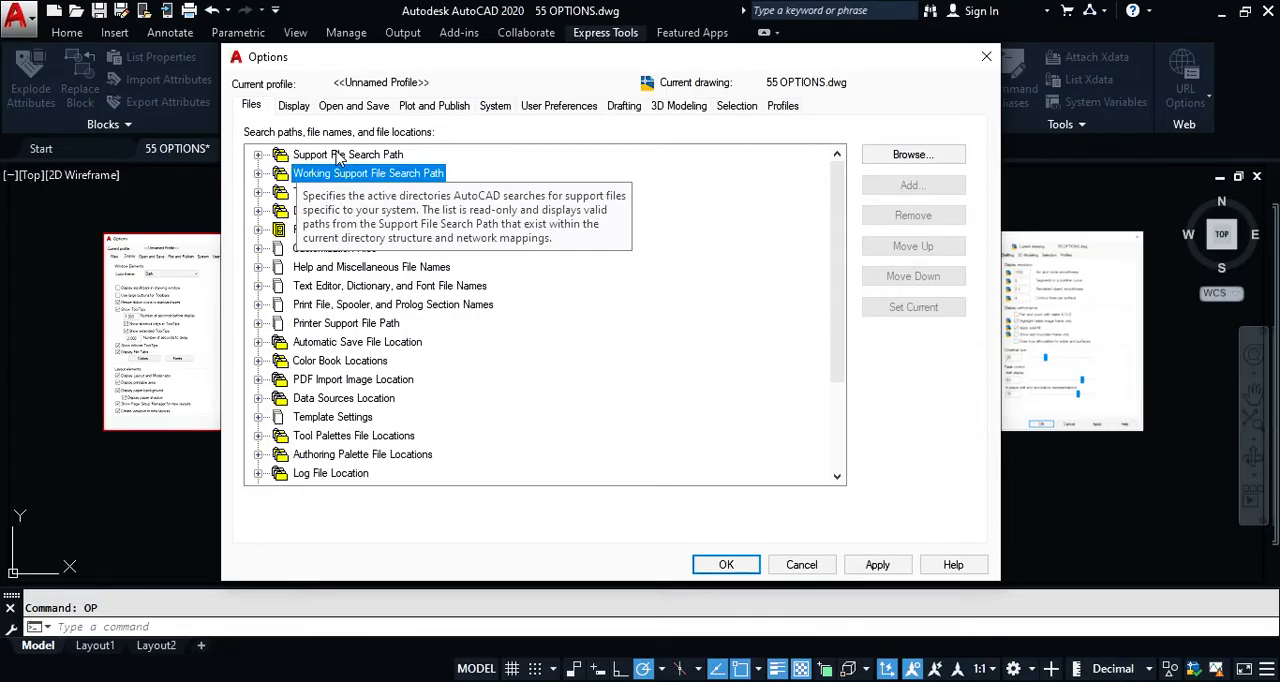
double_click(350, 176)
left_click(393, 211)
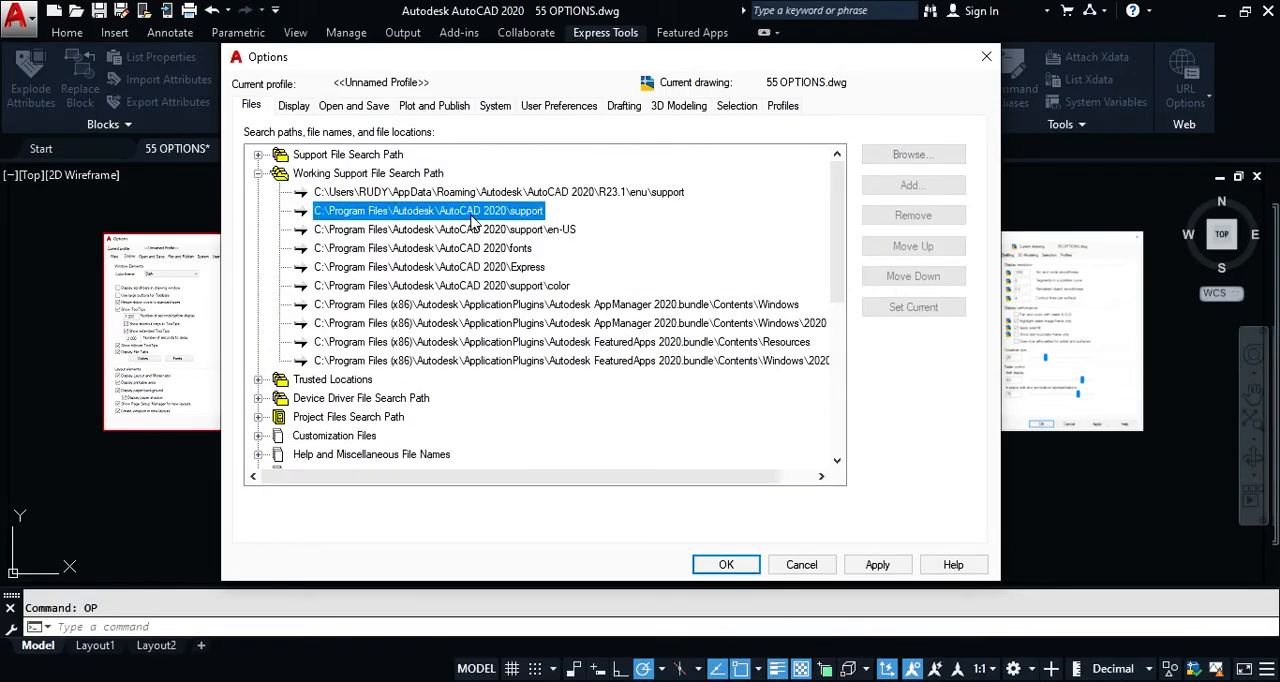
left_click(259, 174)
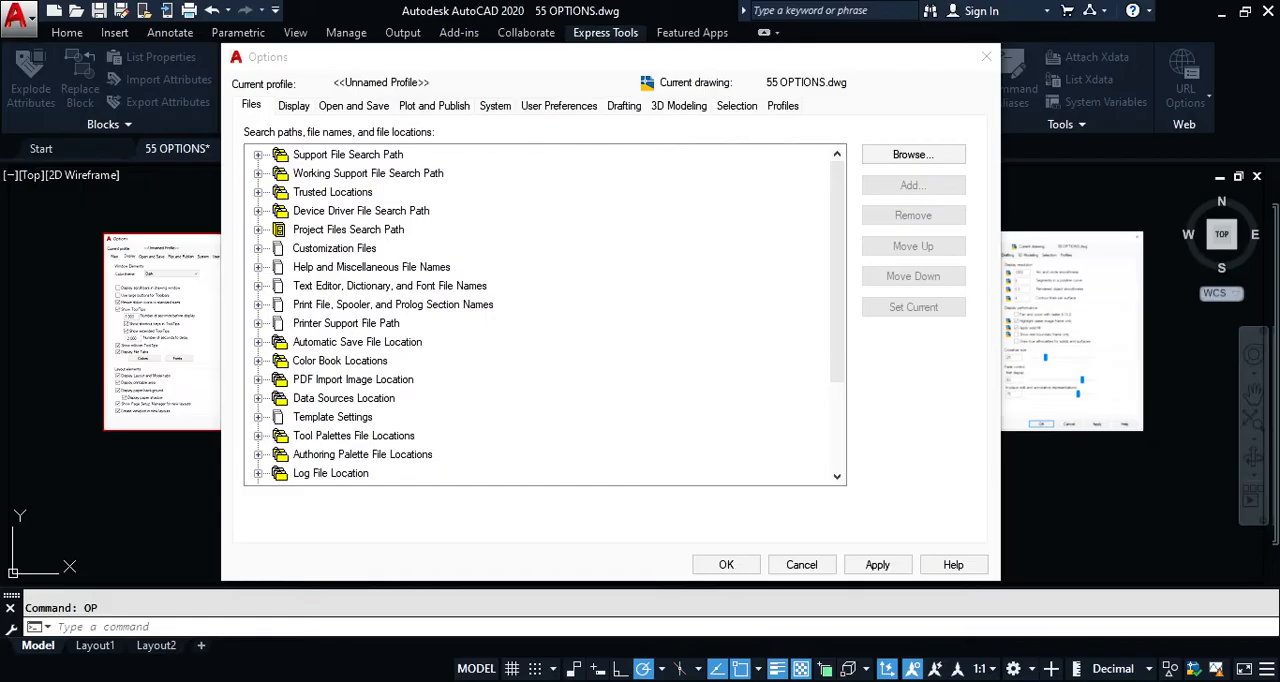
left_click(801, 564)
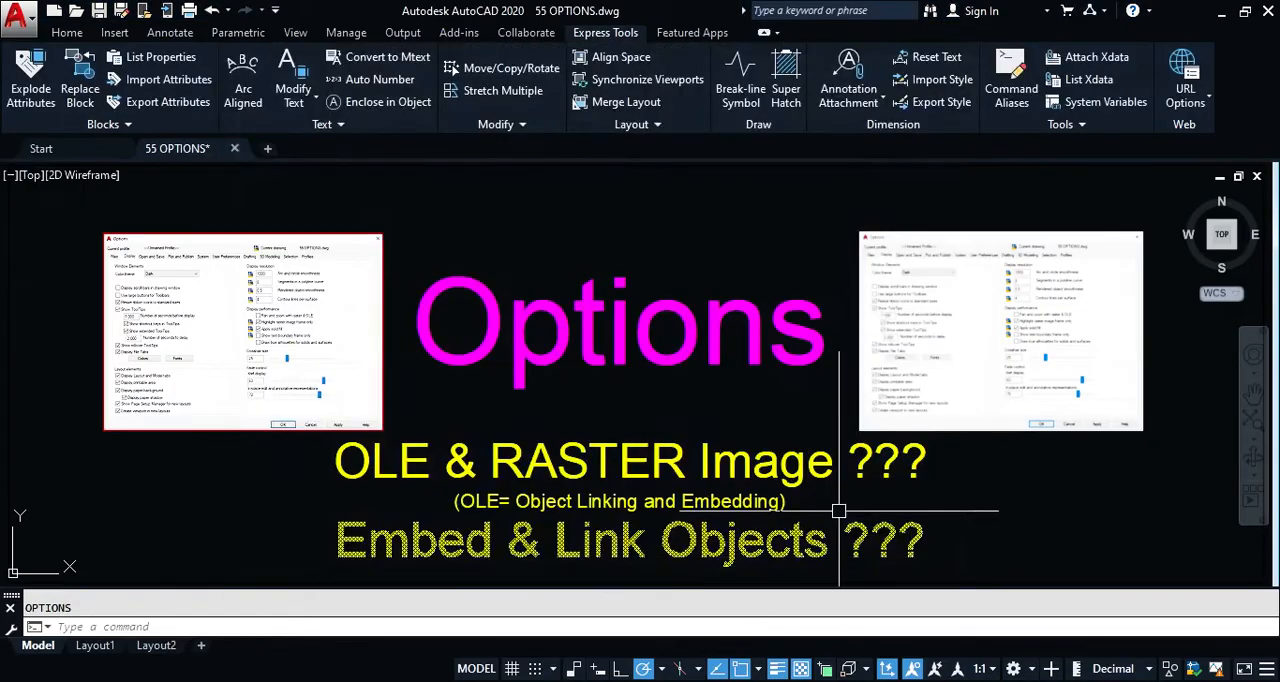
Step: Browse the list of system variables from the Express Tools and close it without changing anything
left_click(1104, 104)
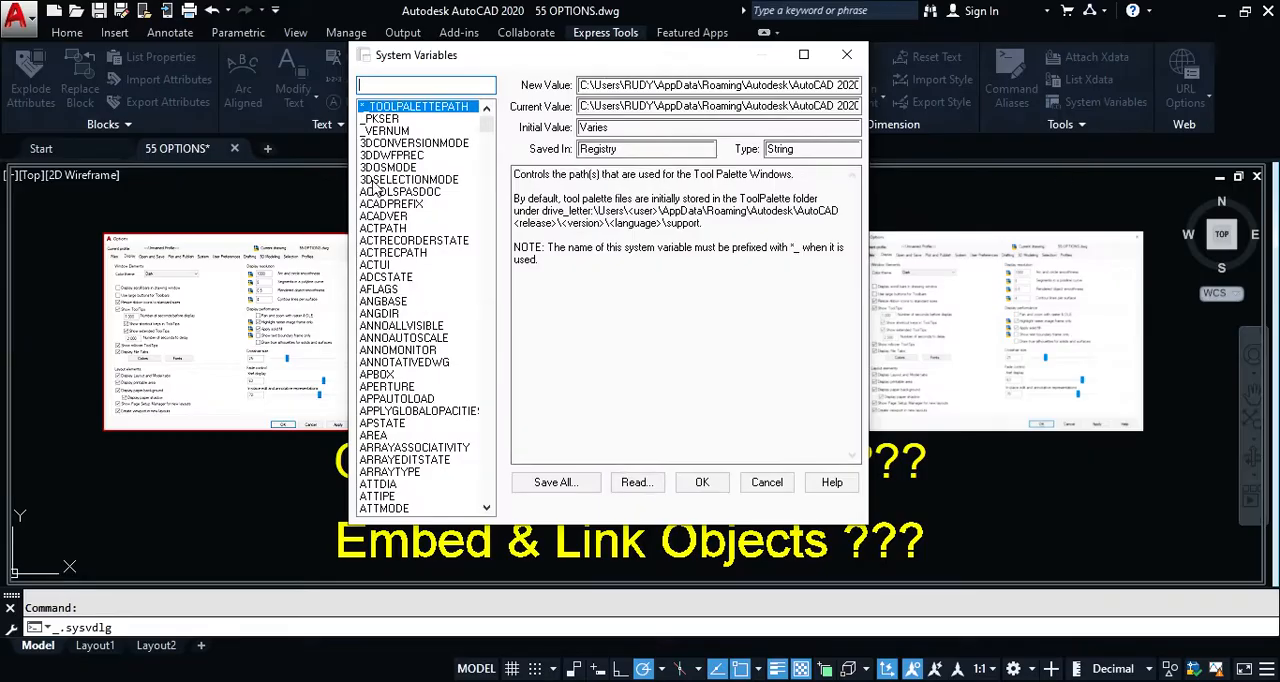
scroll(405, 262, "down", 3)
scroll(406, 275, "down", 3)
scroll(418, 330, "down", 8)
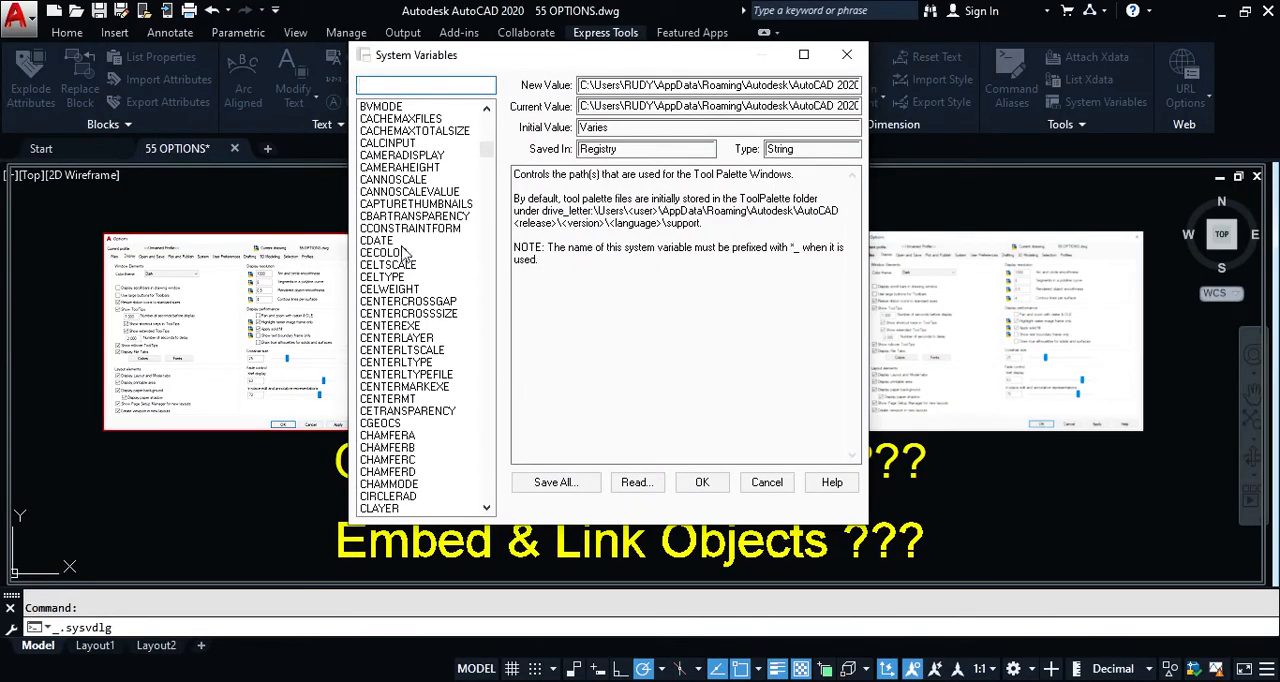
scroll(405, 210, "up", 3)
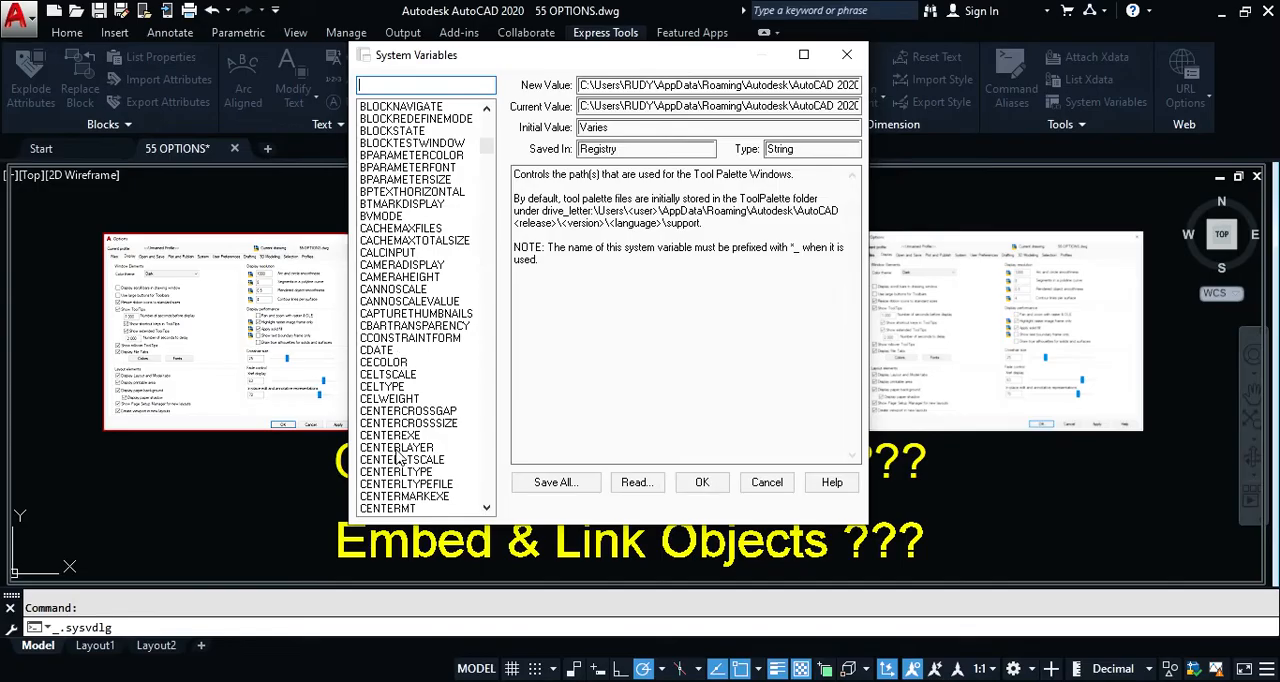
left_click(767, 482)
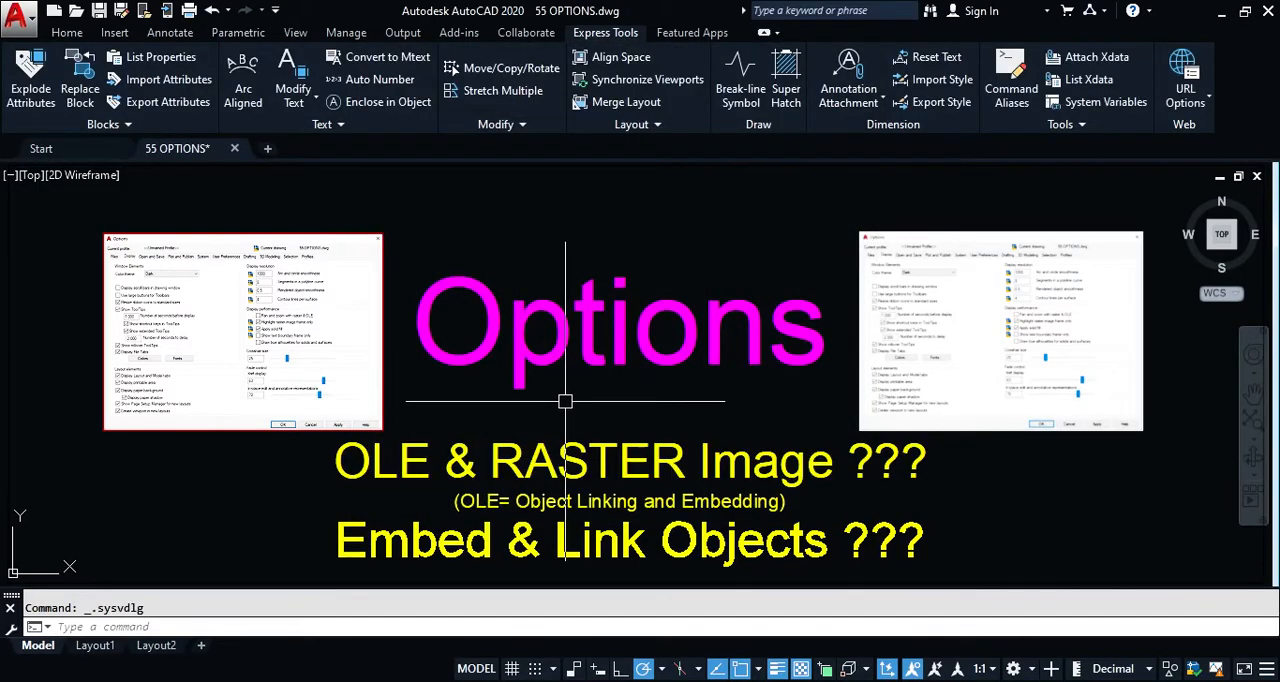
Step: Reopen the Options dialog at the file locations and inspect the folder entry under Trusted Locations
type("op")
key("Return")
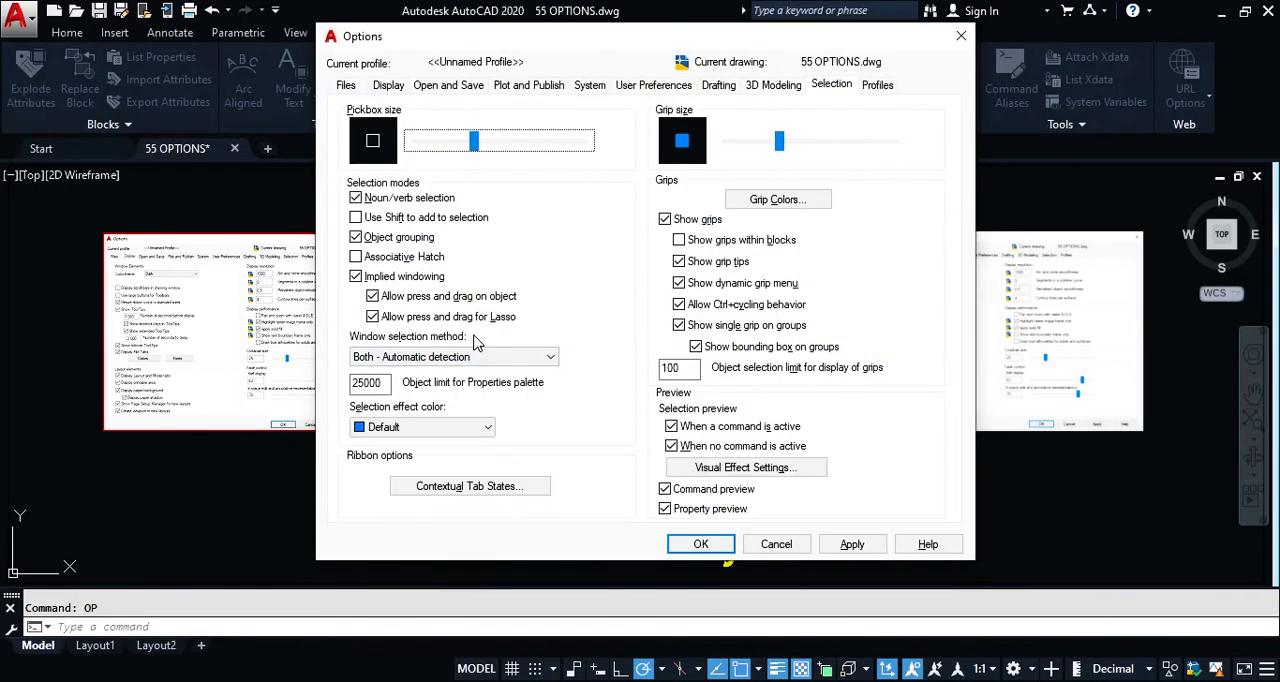
left_click(352, 86)
left_click_drag(520, 45, 446, 66)
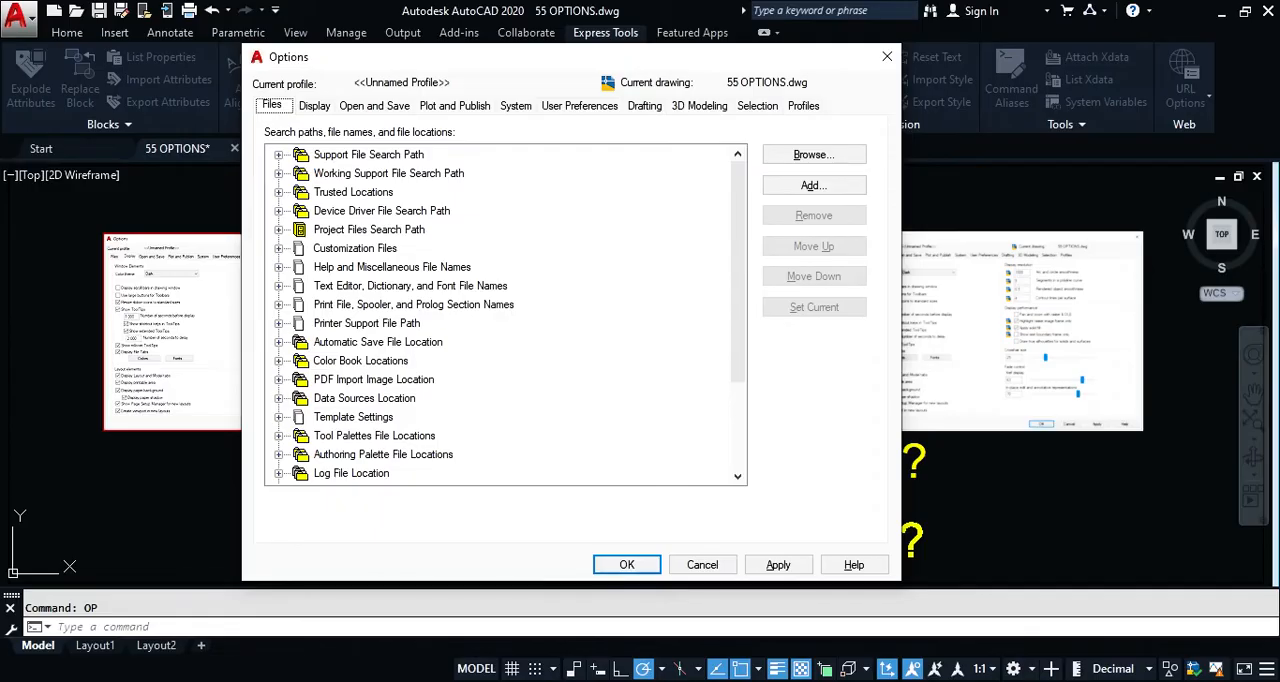
left_click(279, 192)
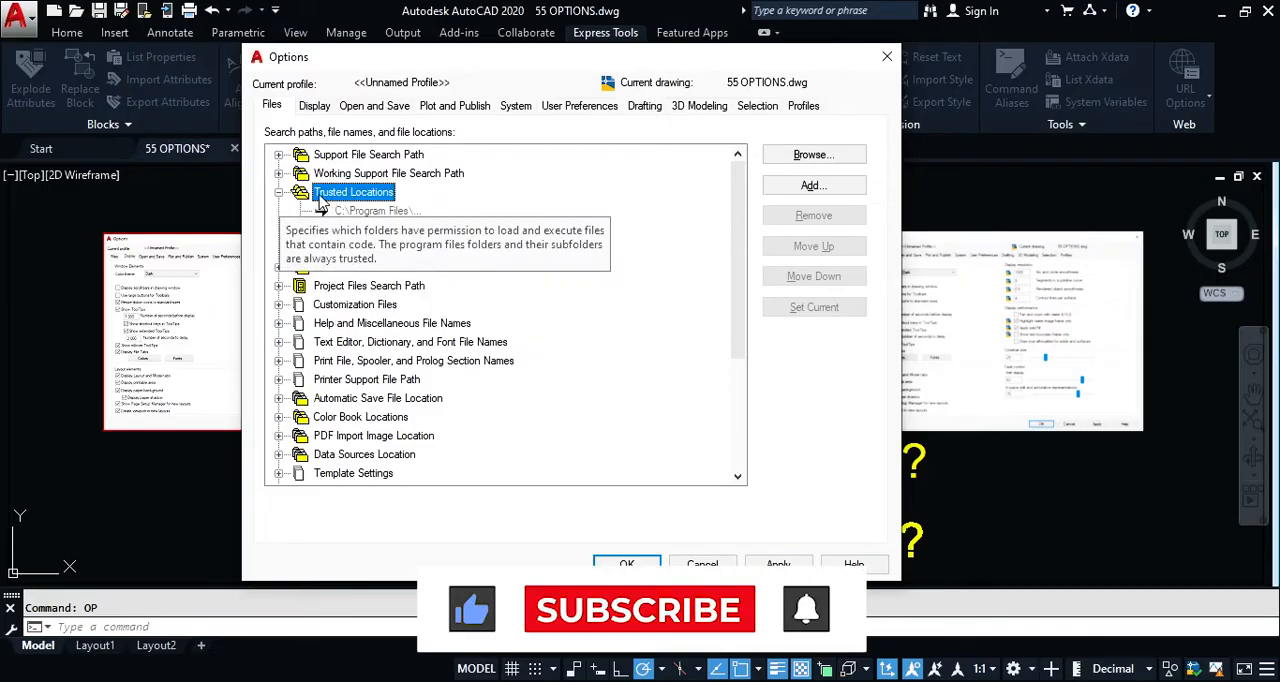
left_click(278, 192)
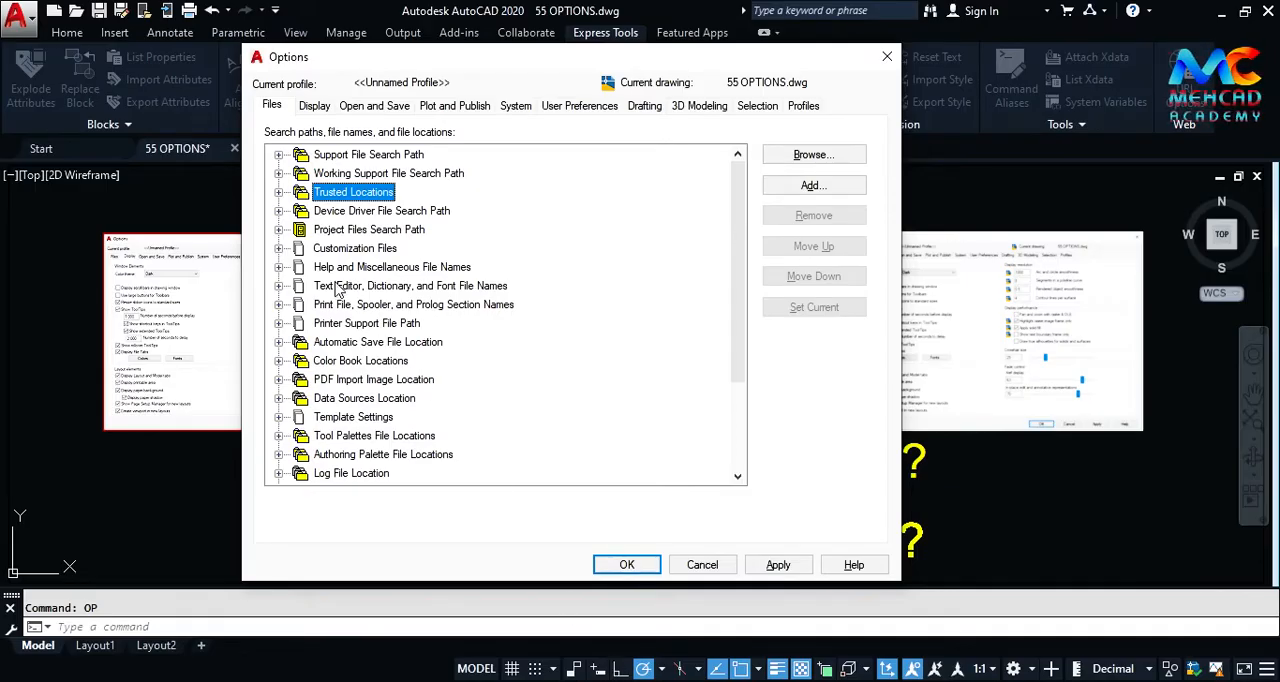
Step: Inspect the Project1 folder path under Project Files Search Path and collapse both levels again
left_click(279, 230)
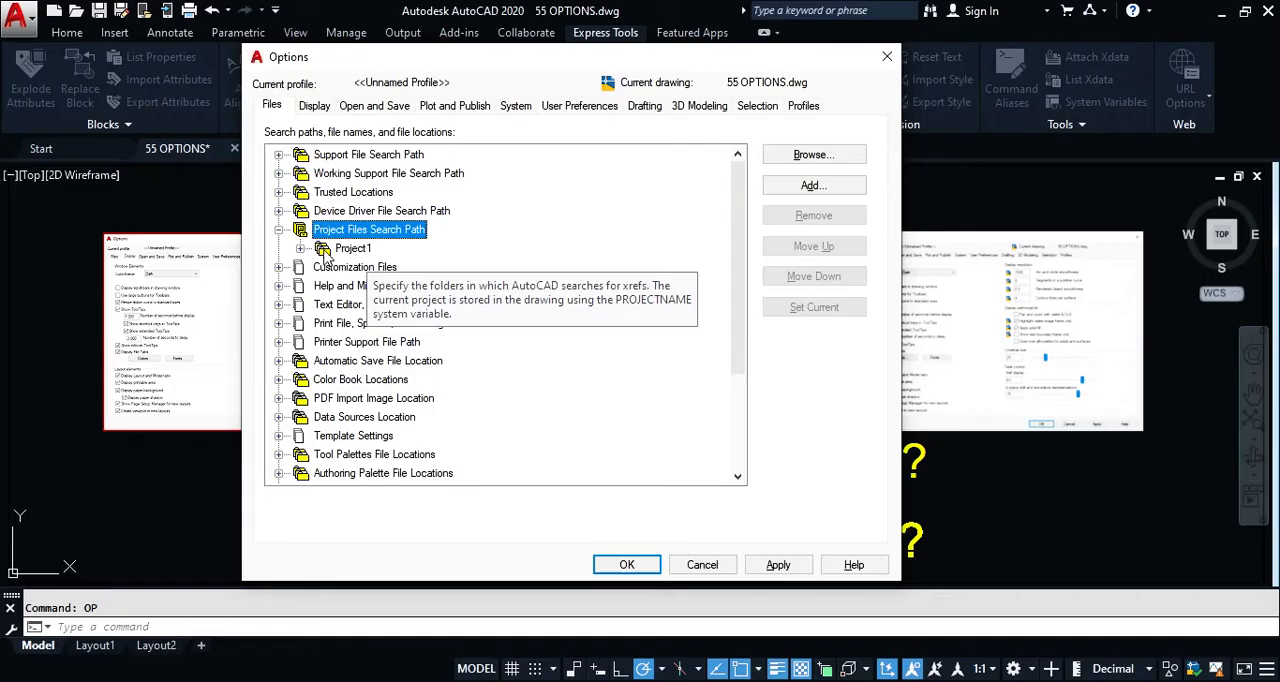
double_click(323, 250)
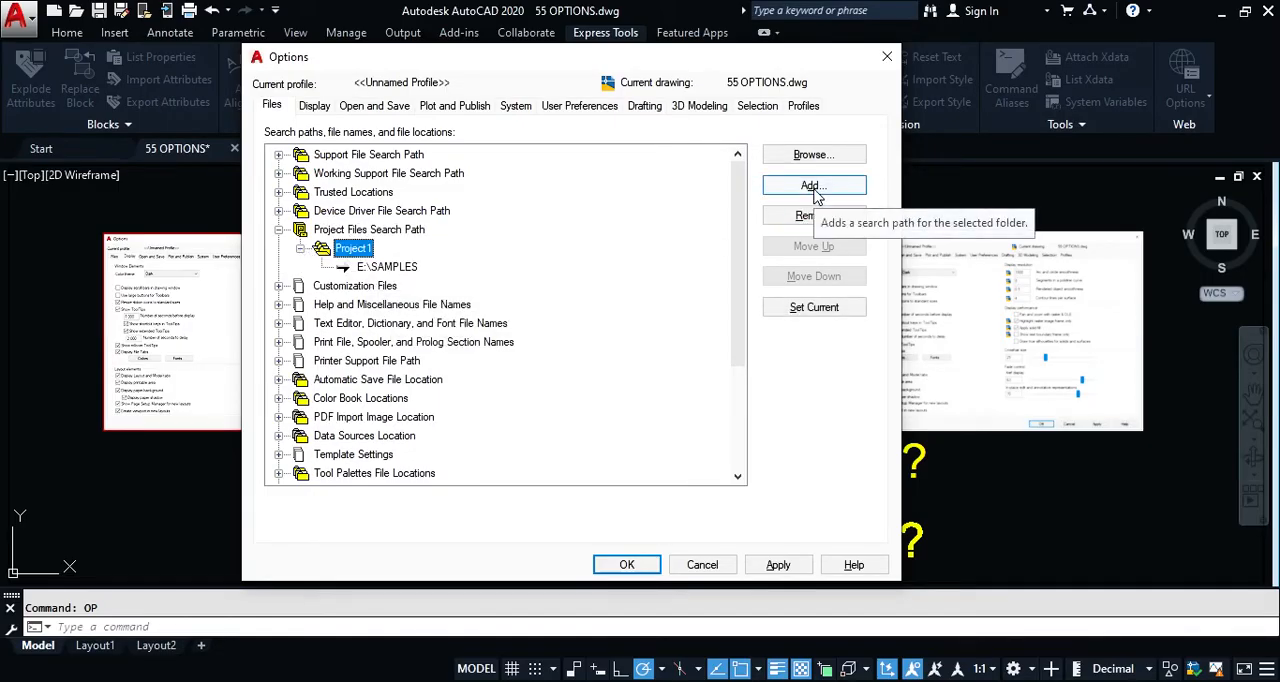
left_click(368, 262)
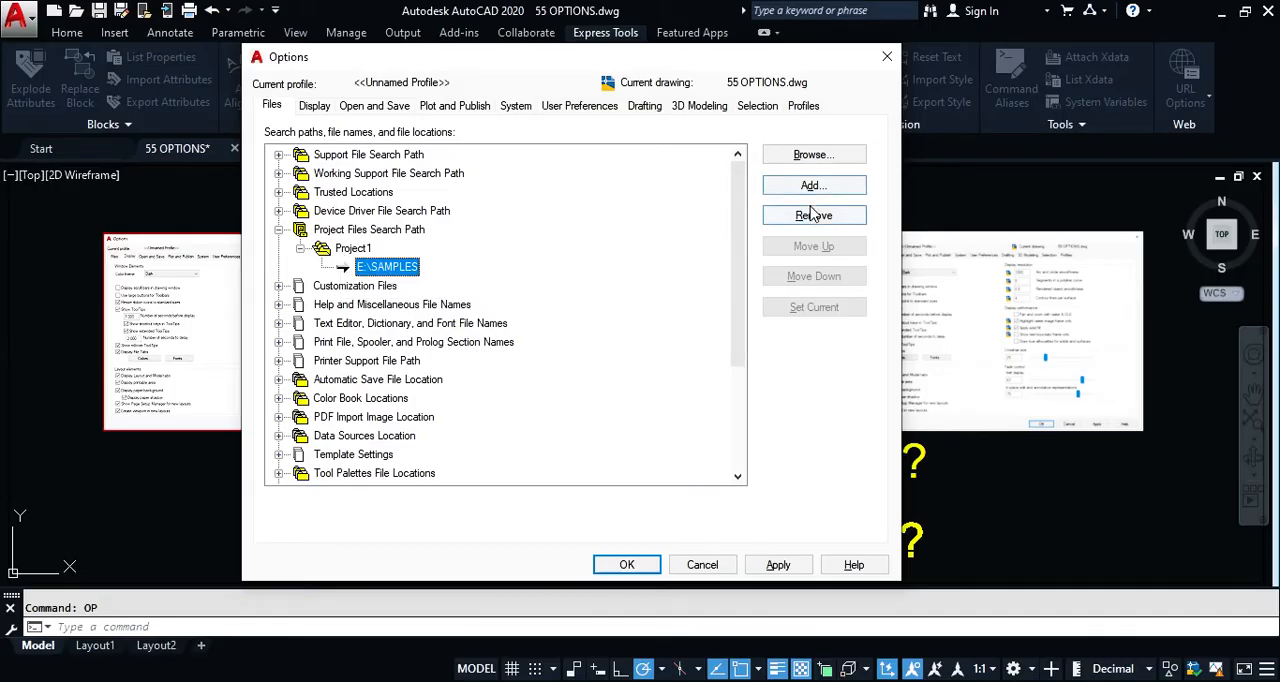
left_click(300, 248)
left_click(280, 230)
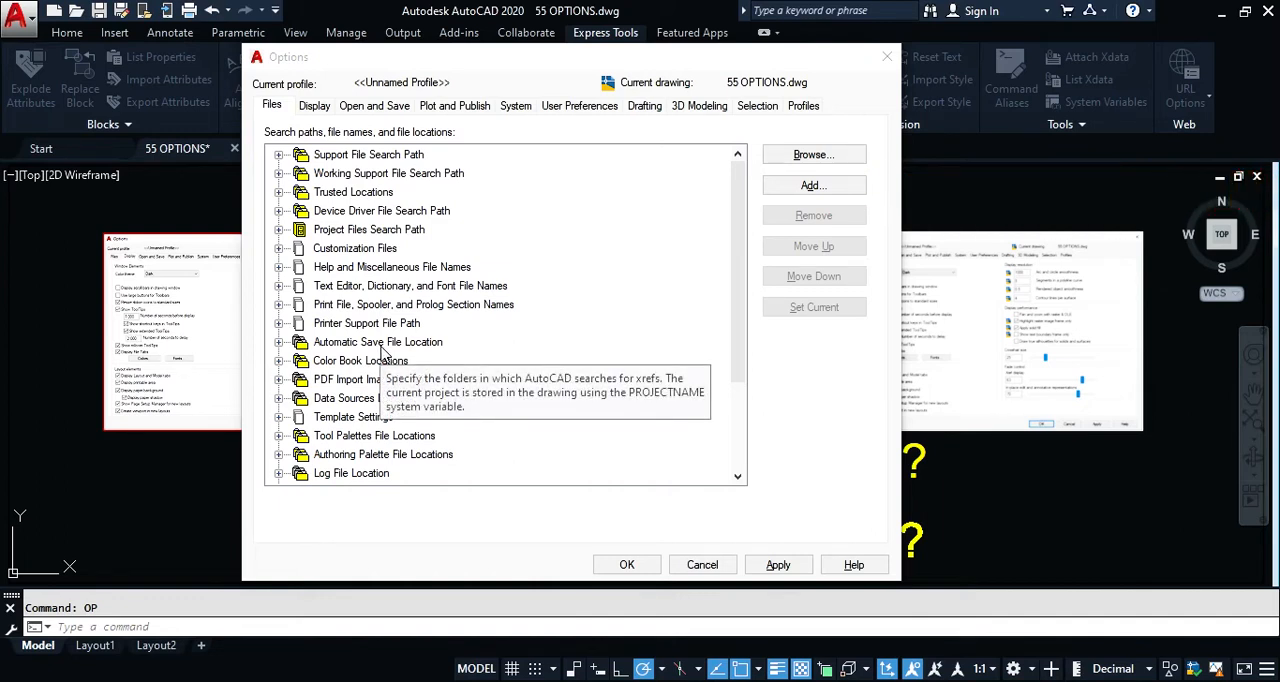
Step: Check the Automatic Save File Location folder together with the automatic save settings among the Open and Save options
double_click(378, 342)
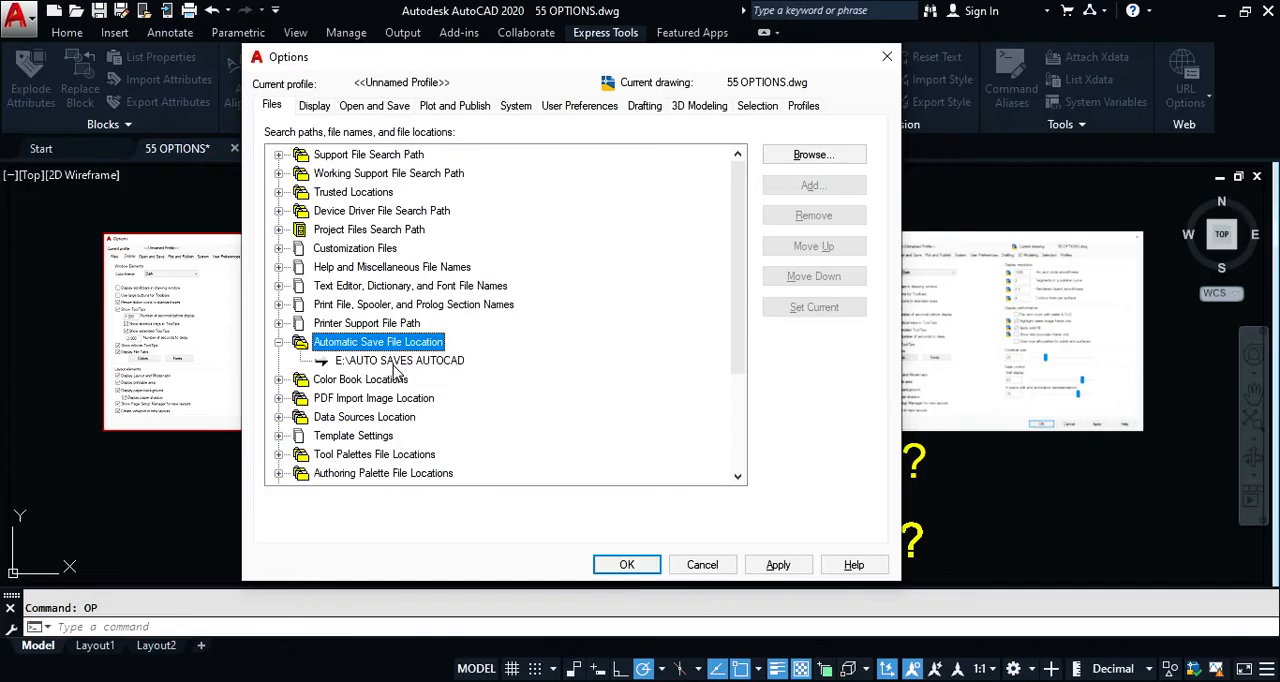
left_click(324, 108)
left_click(368, 108)
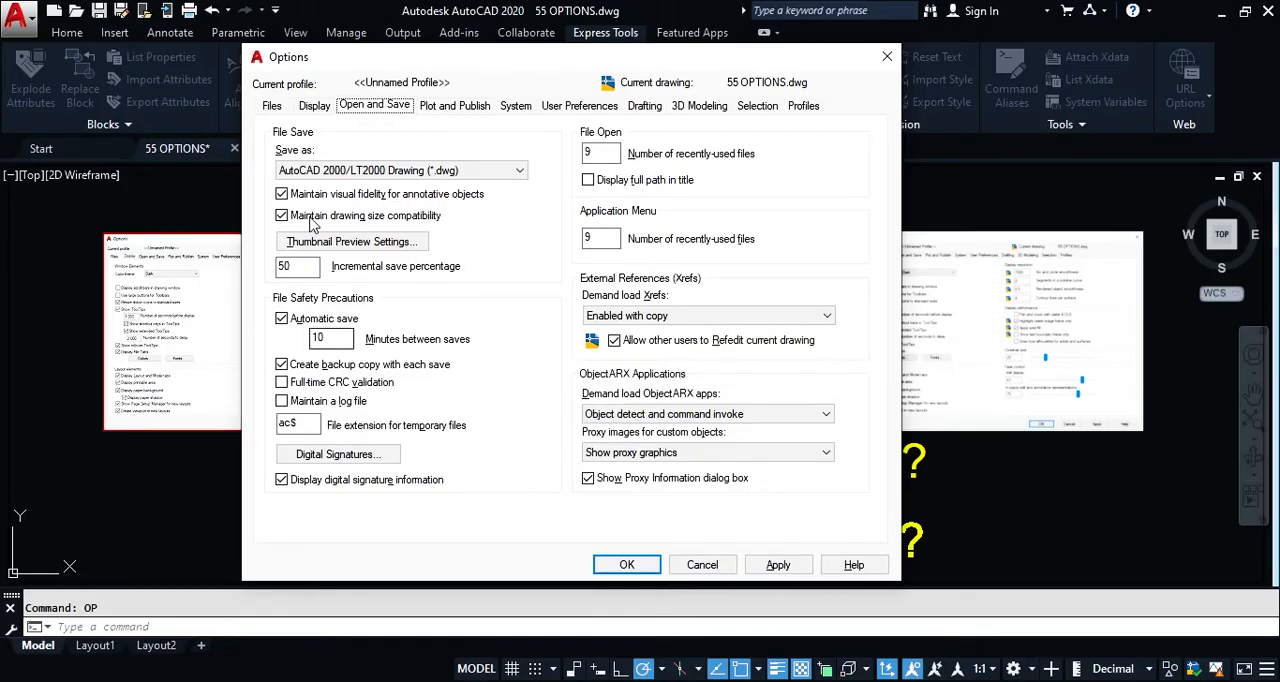
left_click(282, 106)
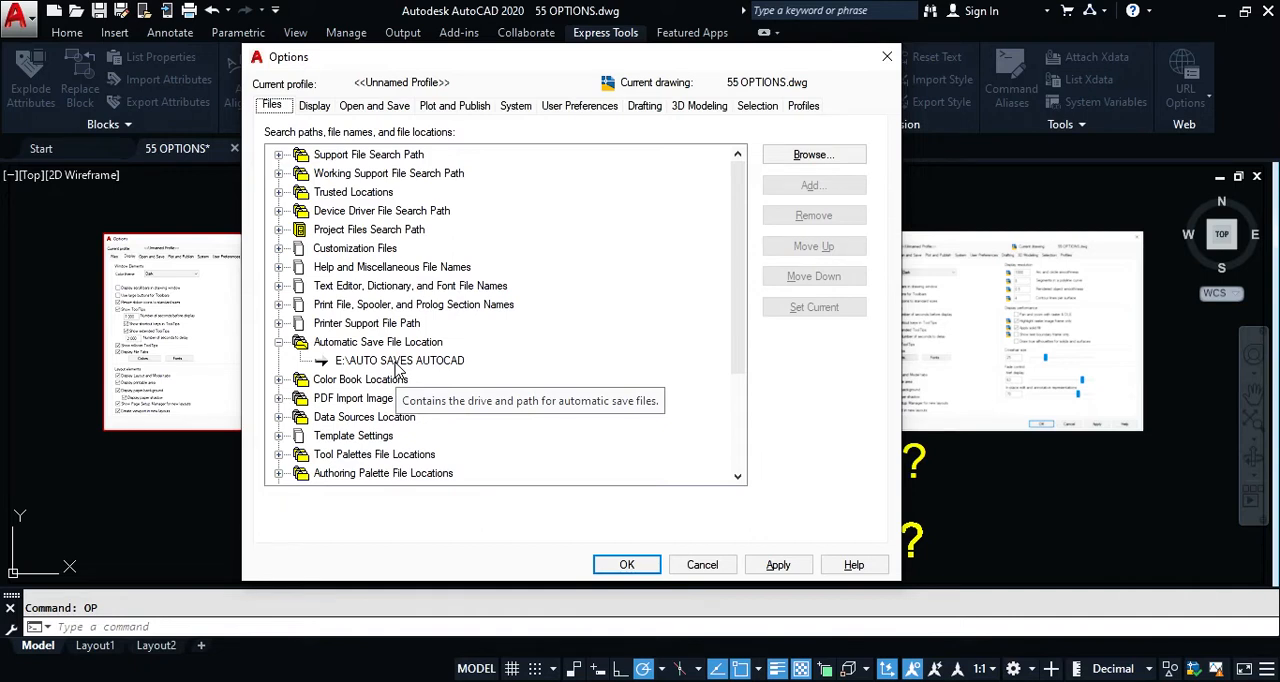
left_click(279, 343)
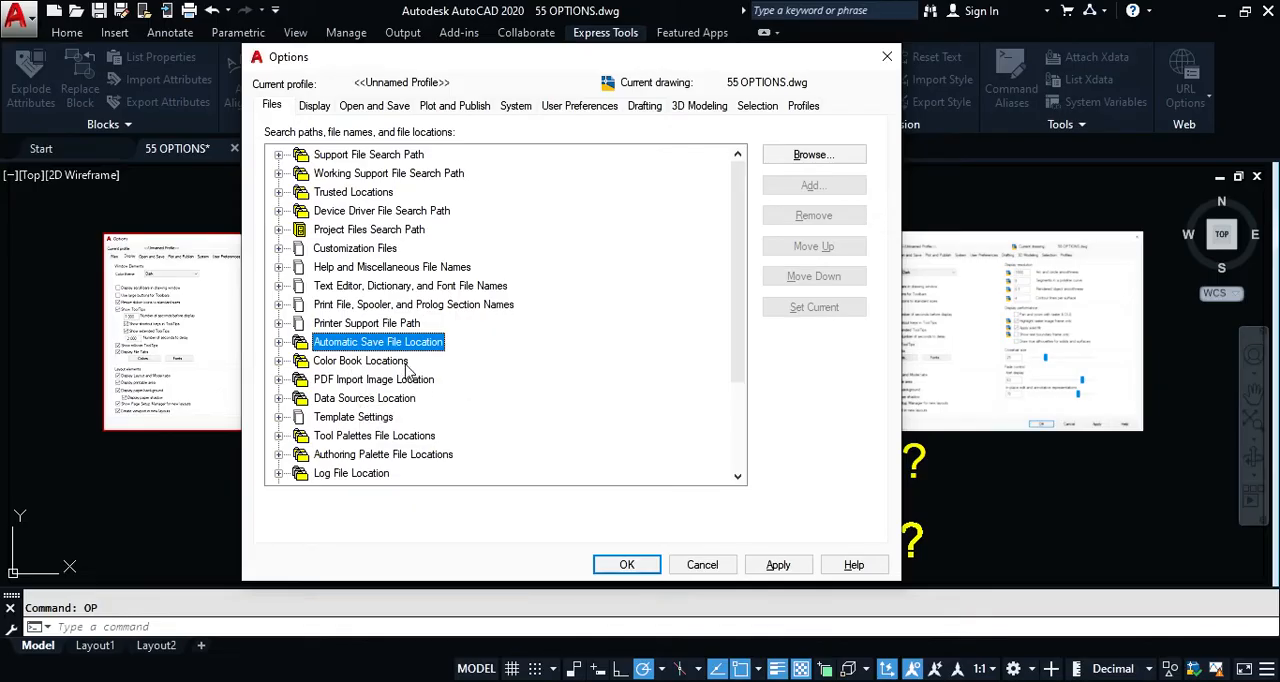
Step: View the folder under PDF Import Image Location, collapse it and select the Log File Location entry
double_click(377, 382)
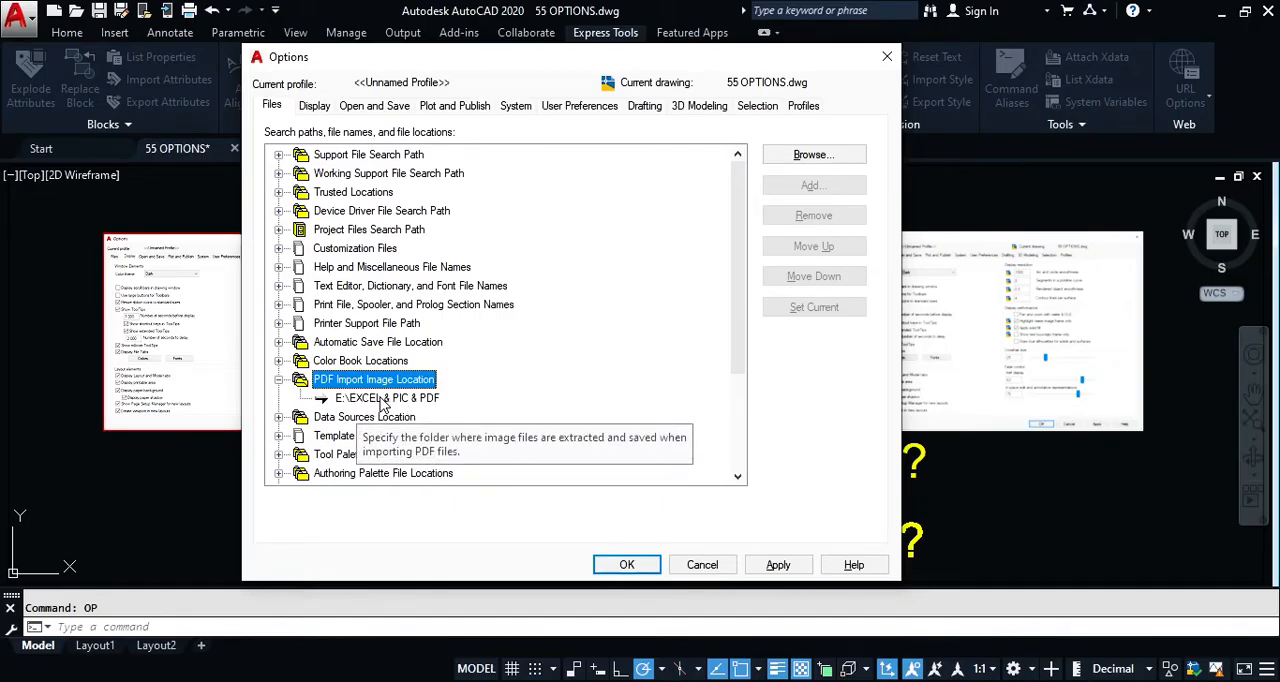
left_click(279, 380)
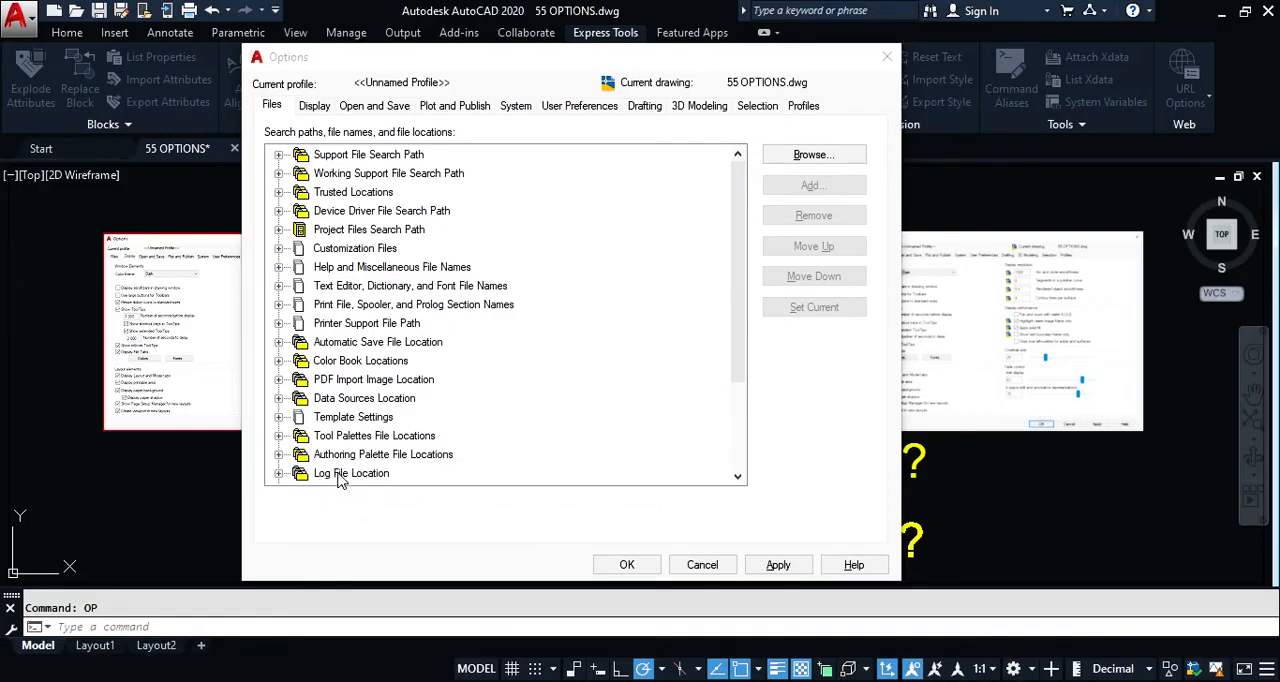
left_click_drag(748, 370, 737, 467)
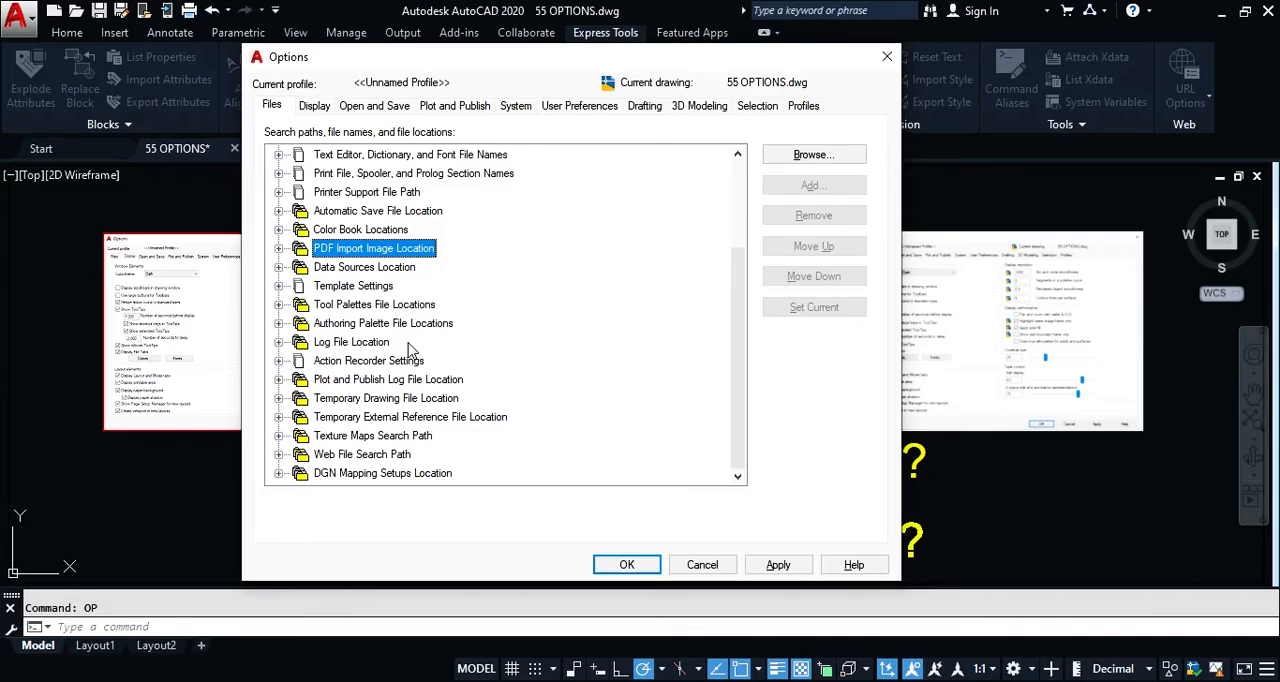
left_click(346, 347)
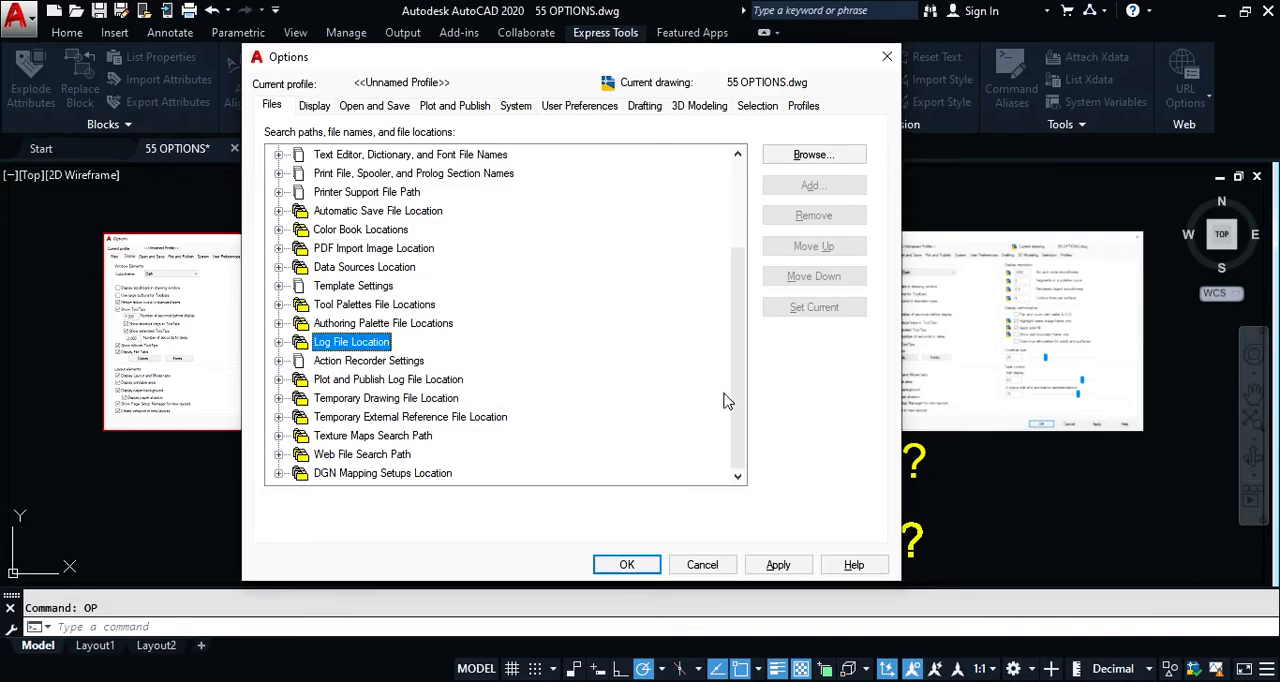
Step: Review the remaining file location entries around Plot and Publish Log File Location, and open the display settings of the Options dialog
left_click(646, 680)
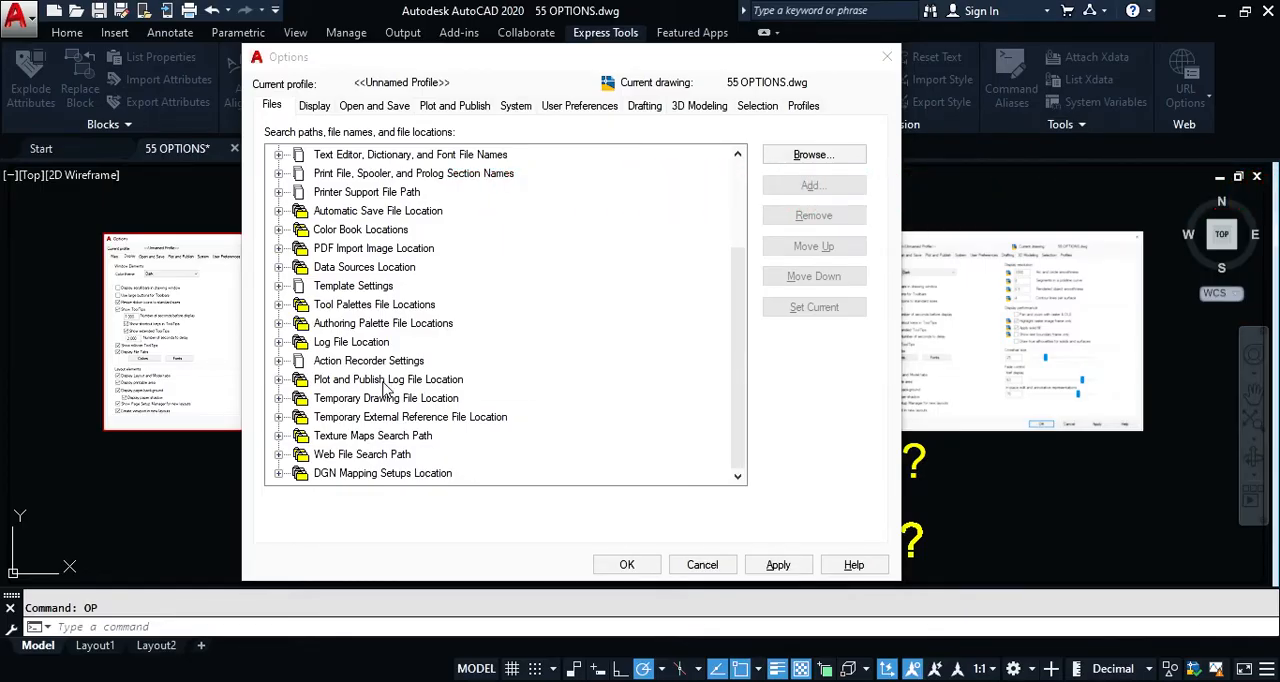
mouse_move(427, 389)
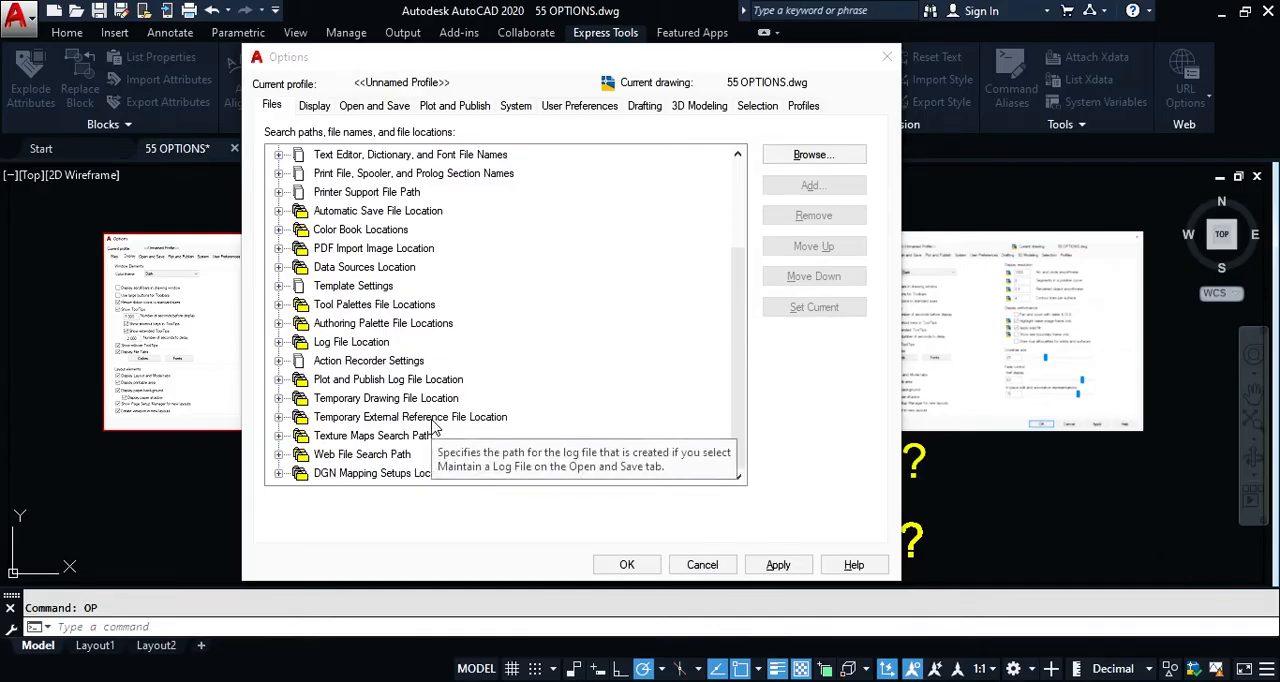
mouse_move(553, 391)
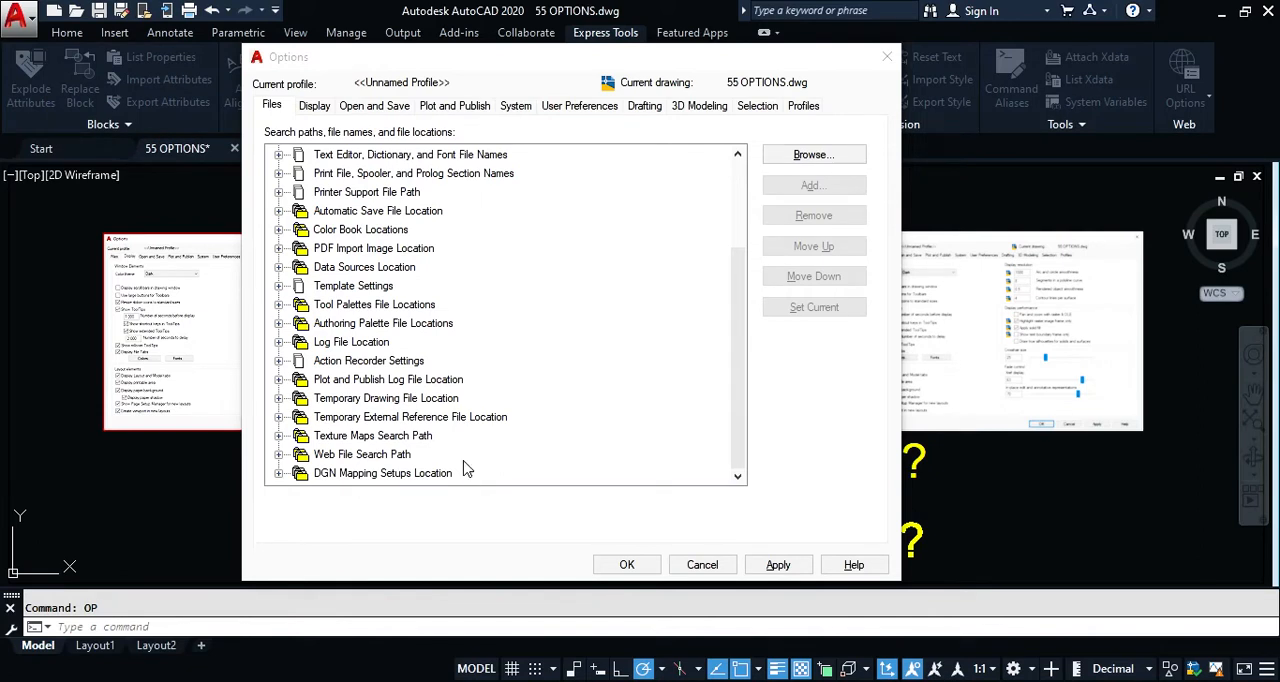
scroll(535, 425, "up", 3)
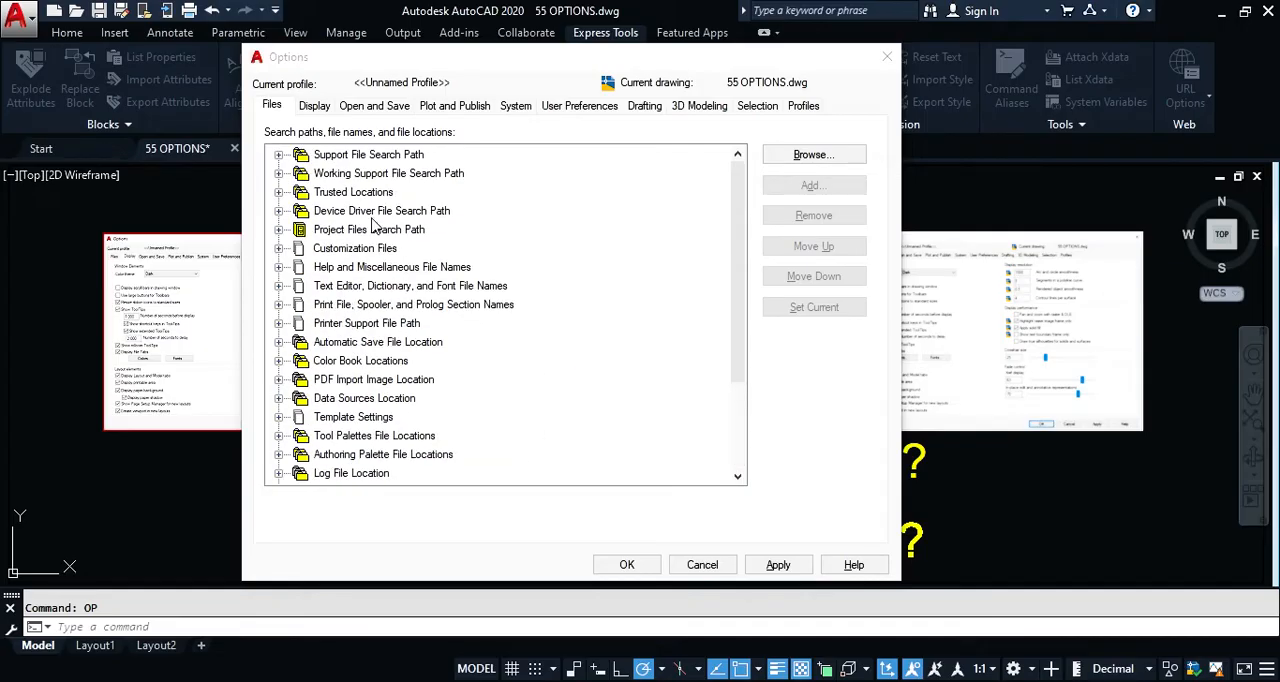
left_click(315, 108)
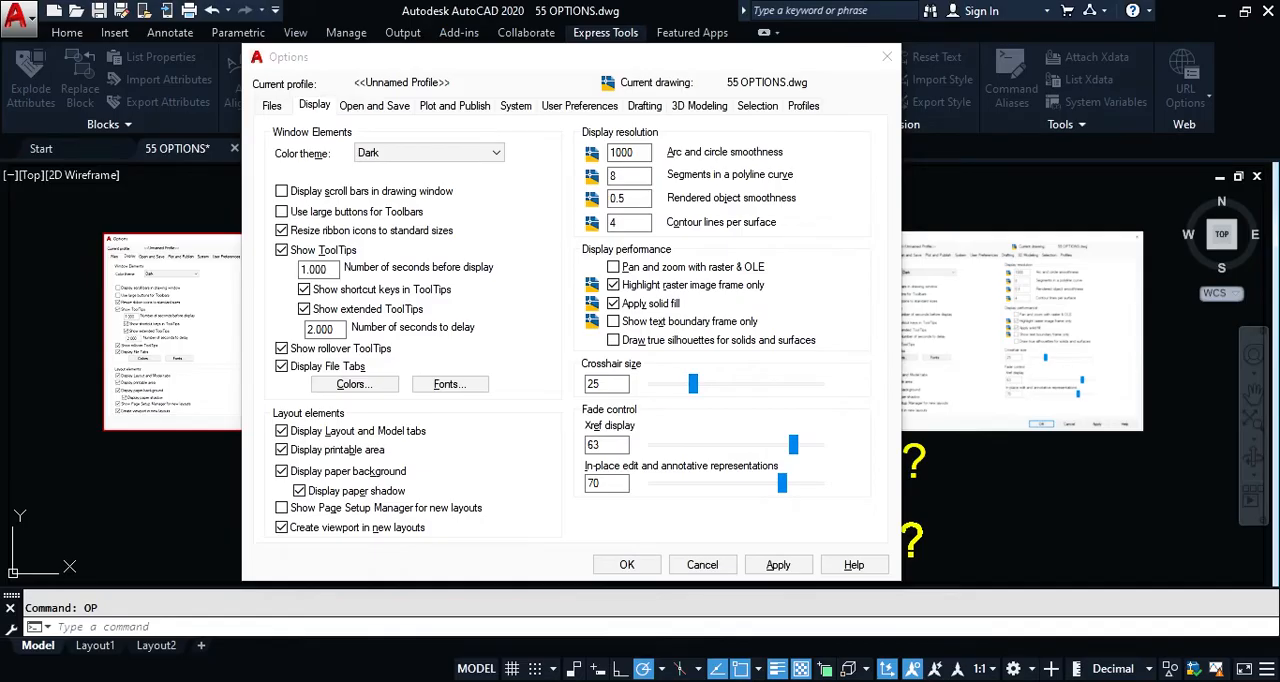
Step: Set the color theme of the window elements to Light and apply it
left_click(415, 158)
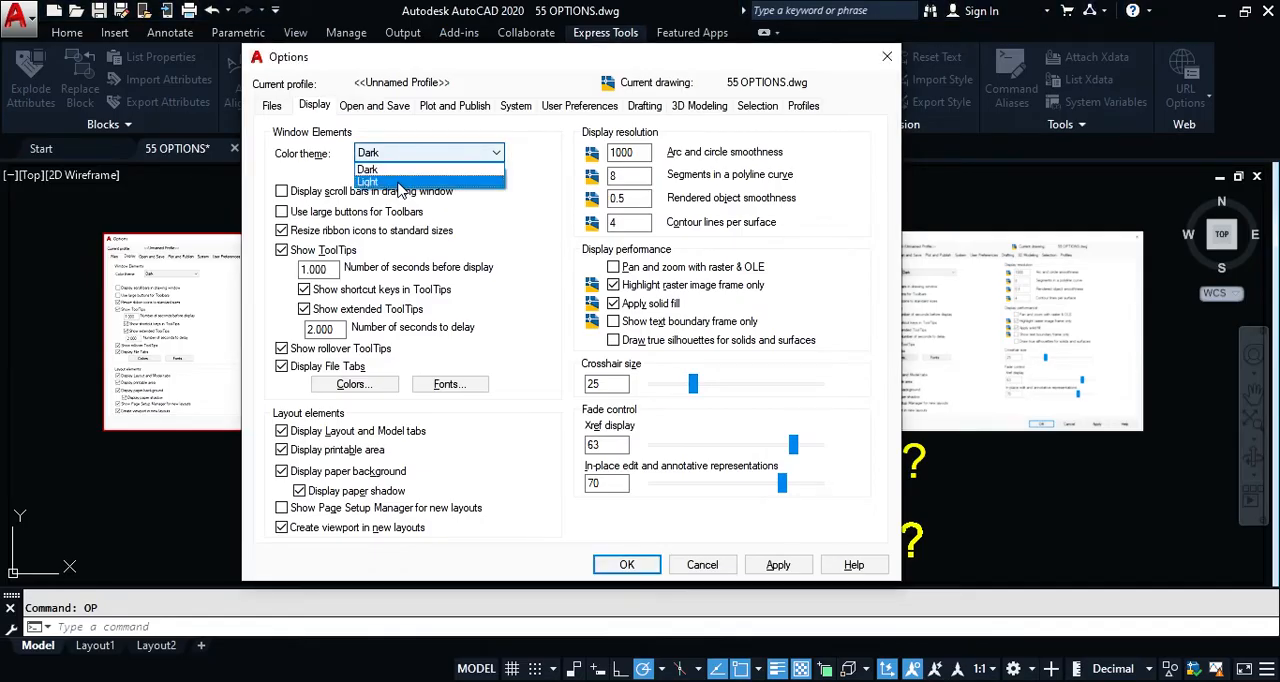
left_click(398, 182)
left_click(798, 558)
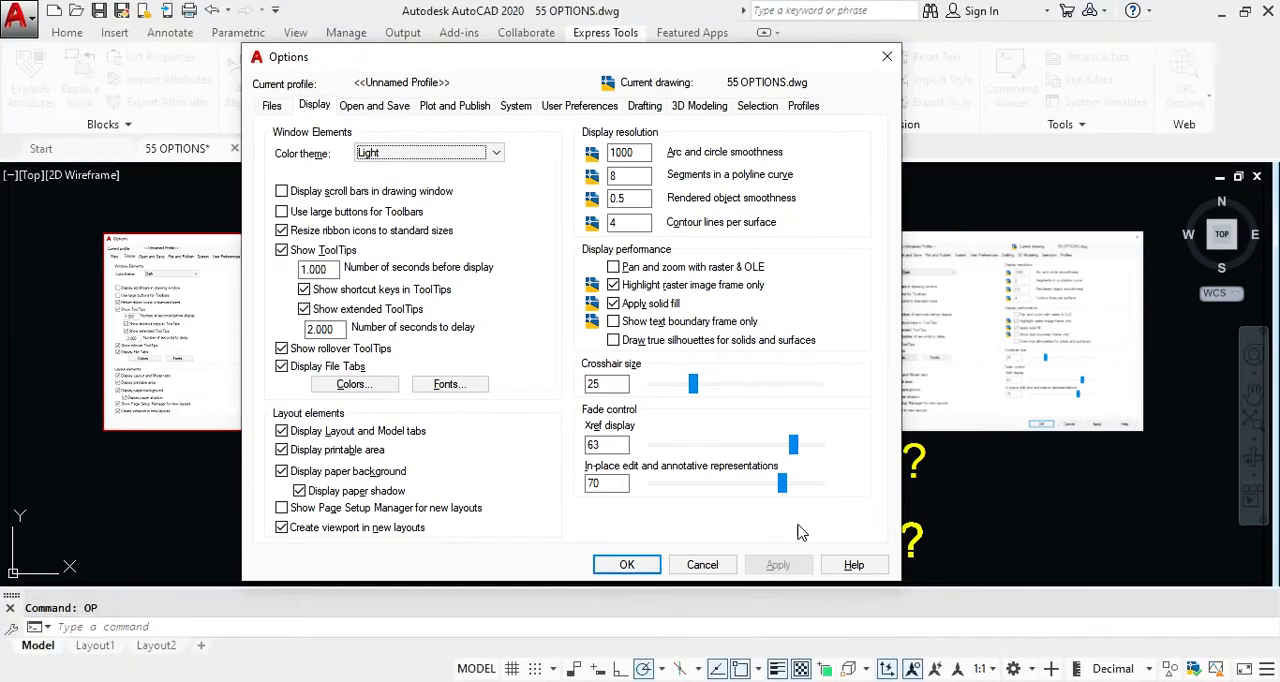
Step: Set the color theme of the window elements back to Dark and apply it
left_click(415, 153)
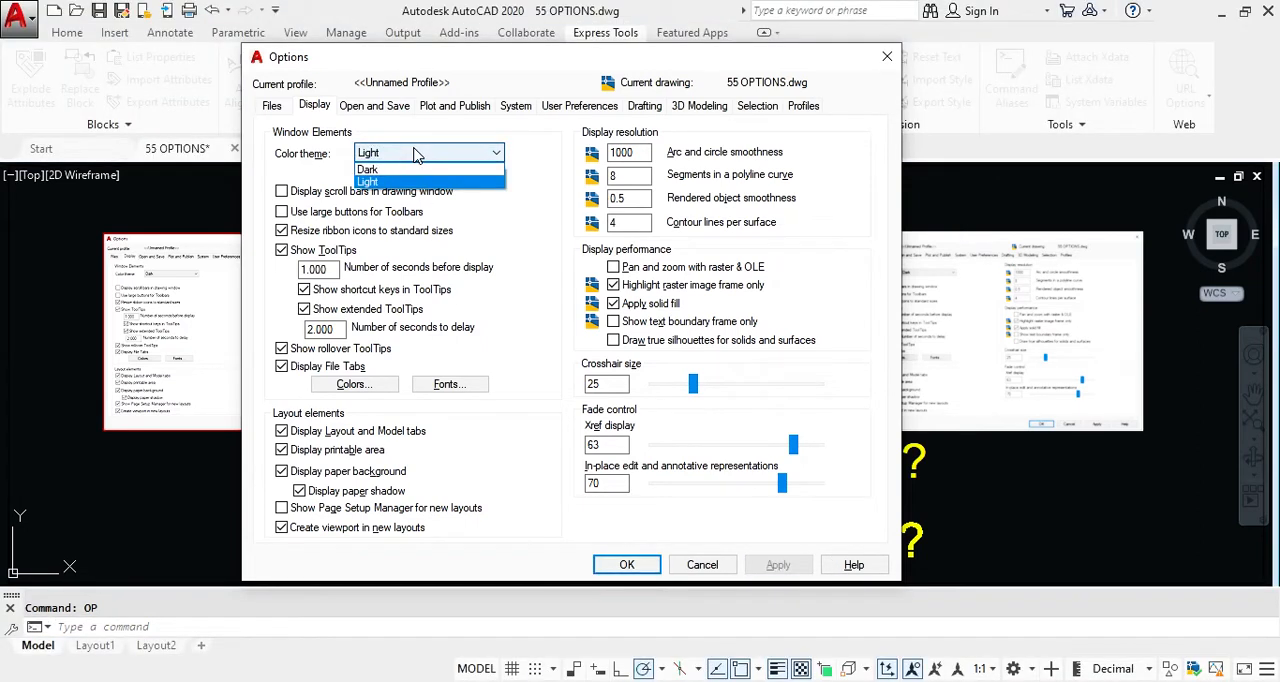
left_click(400, 169)
left_click(779, 566)
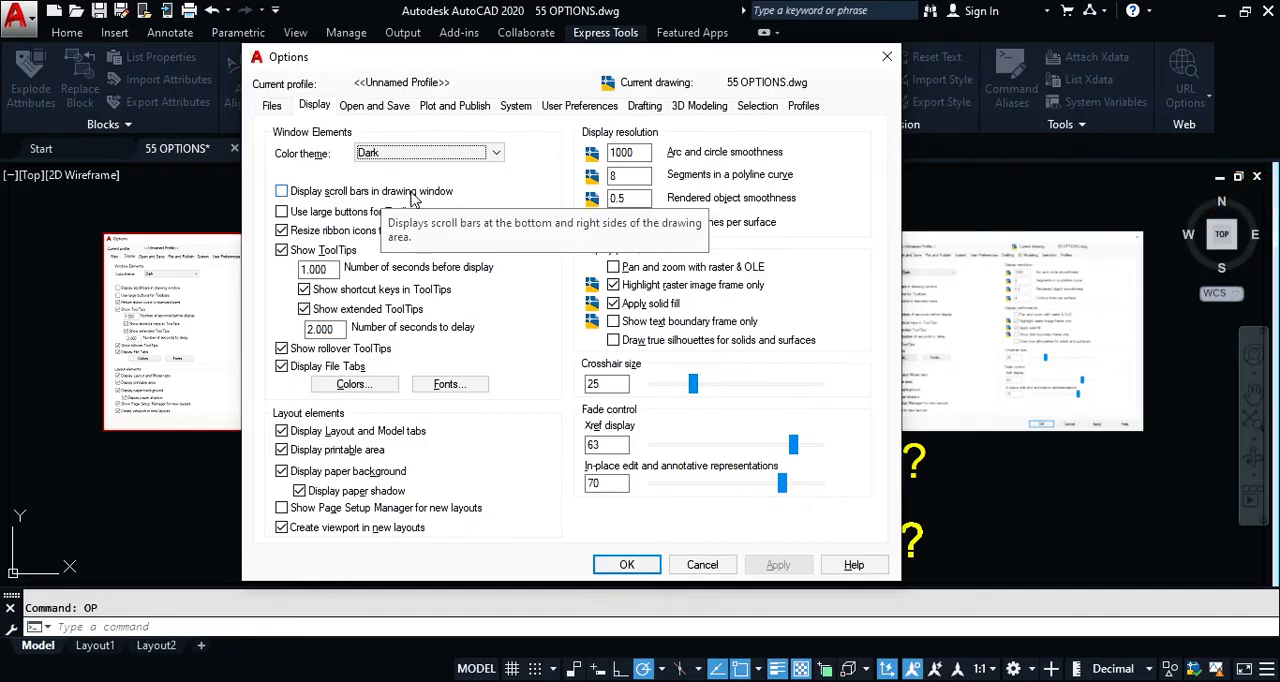
Step: Try displaying scroll bars in the drawing window by enabling and applying the option, and disable it again with the change applied
left_click(310, 192)
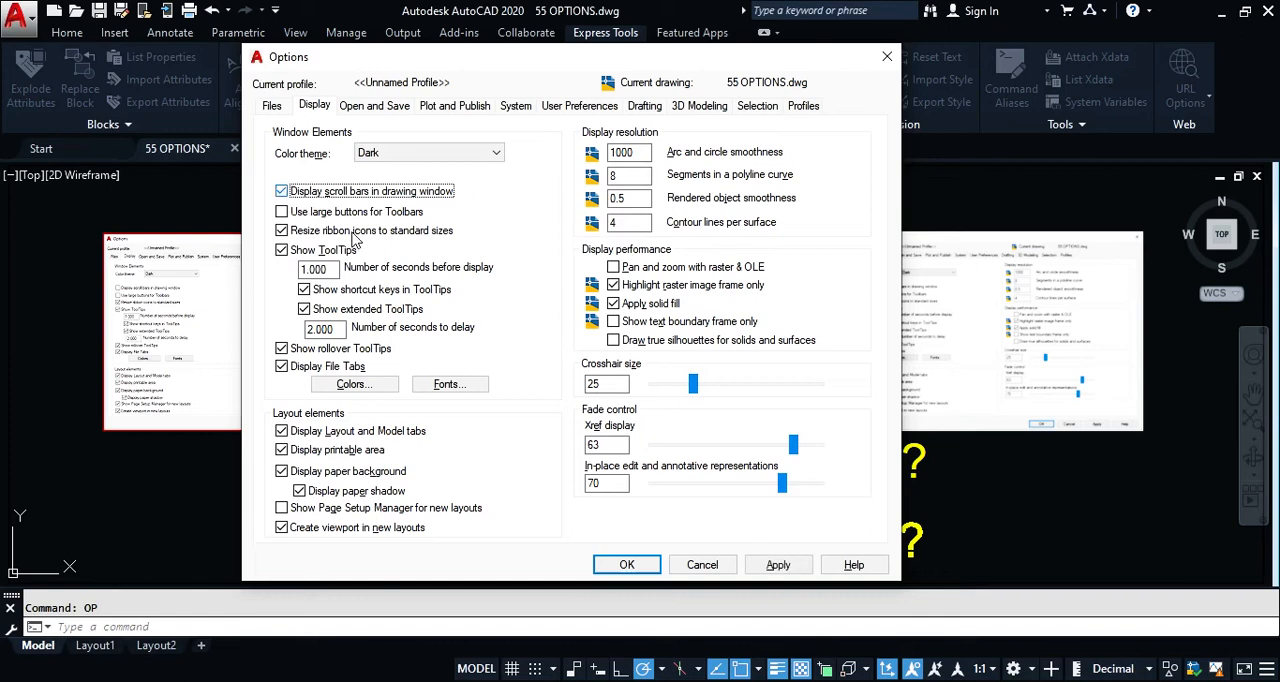
left_click(778, 566)
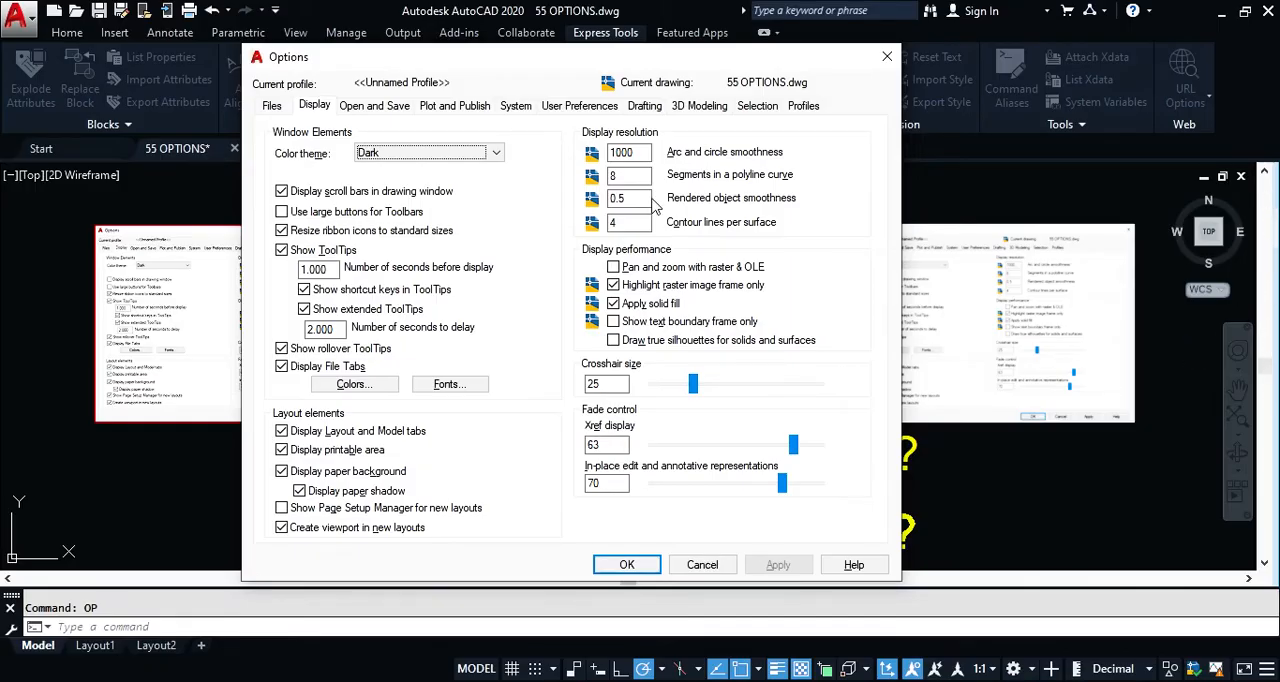
left_click(281, 191)
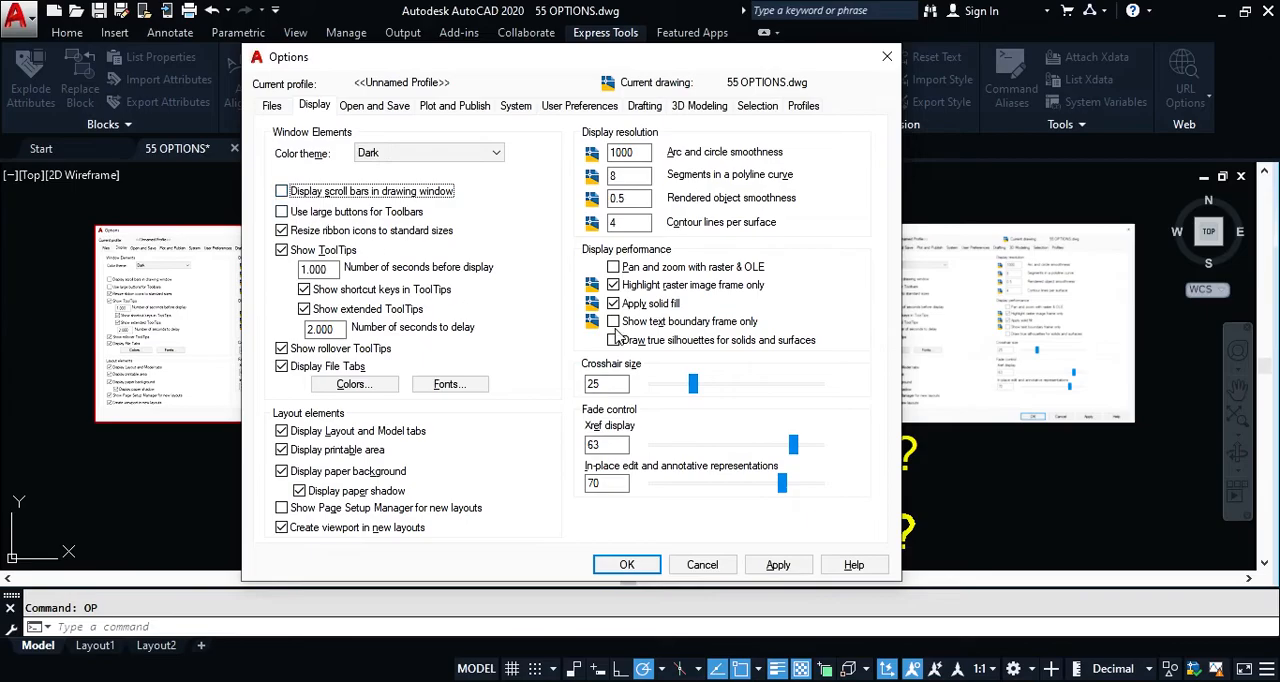
left_click(777, 565)
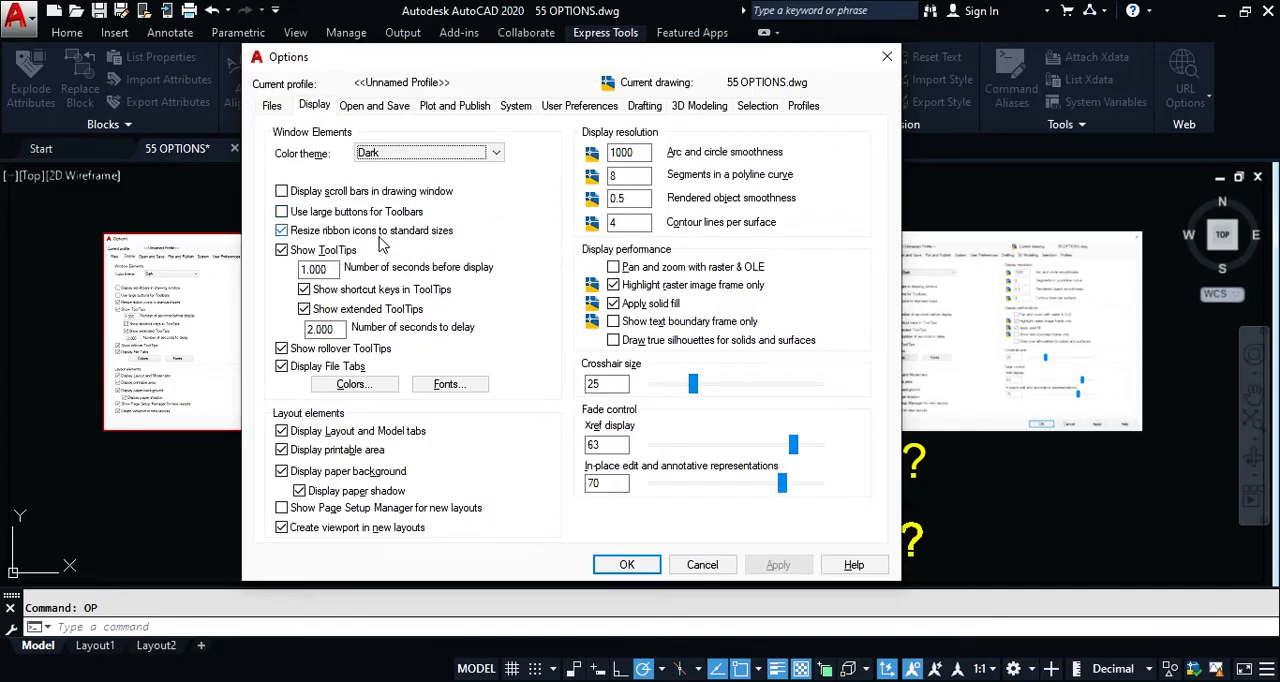
Step: Inspect the ribbon icon resizing and ToolTip delay options, accept the Options dialog and show the Home ribbon tools
mouse_move(378, 244)
left_click(281, 232)
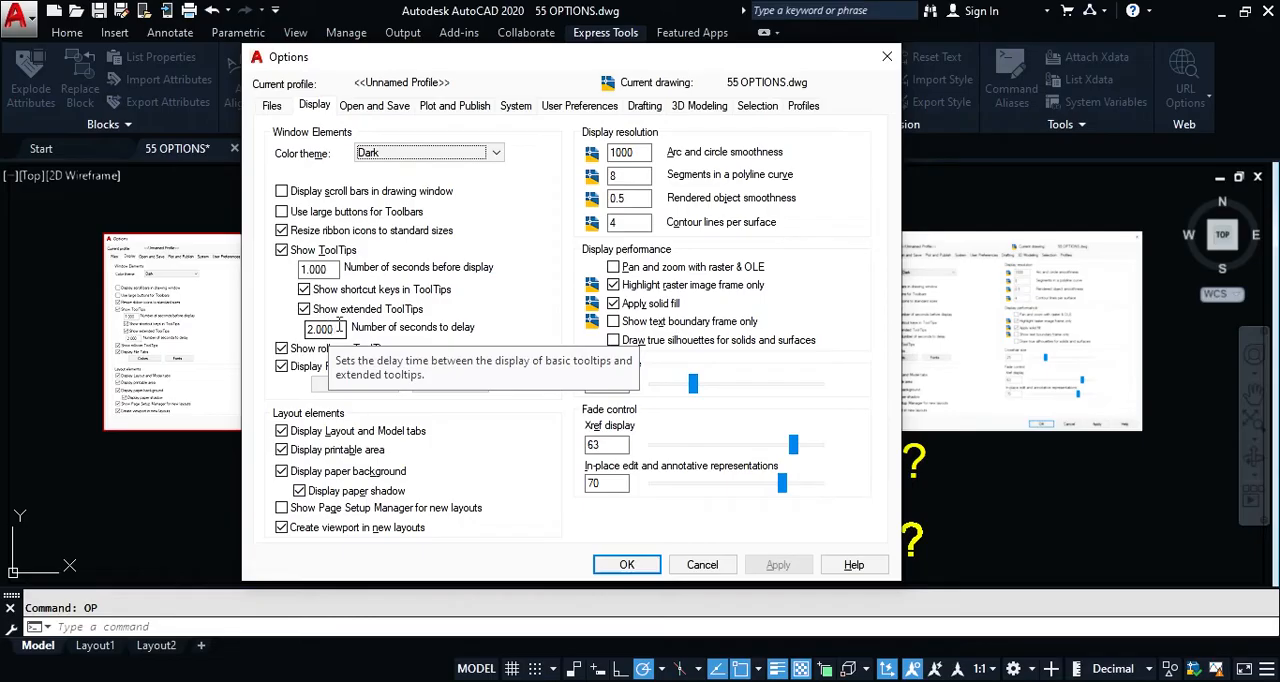
left_click(645, 565)
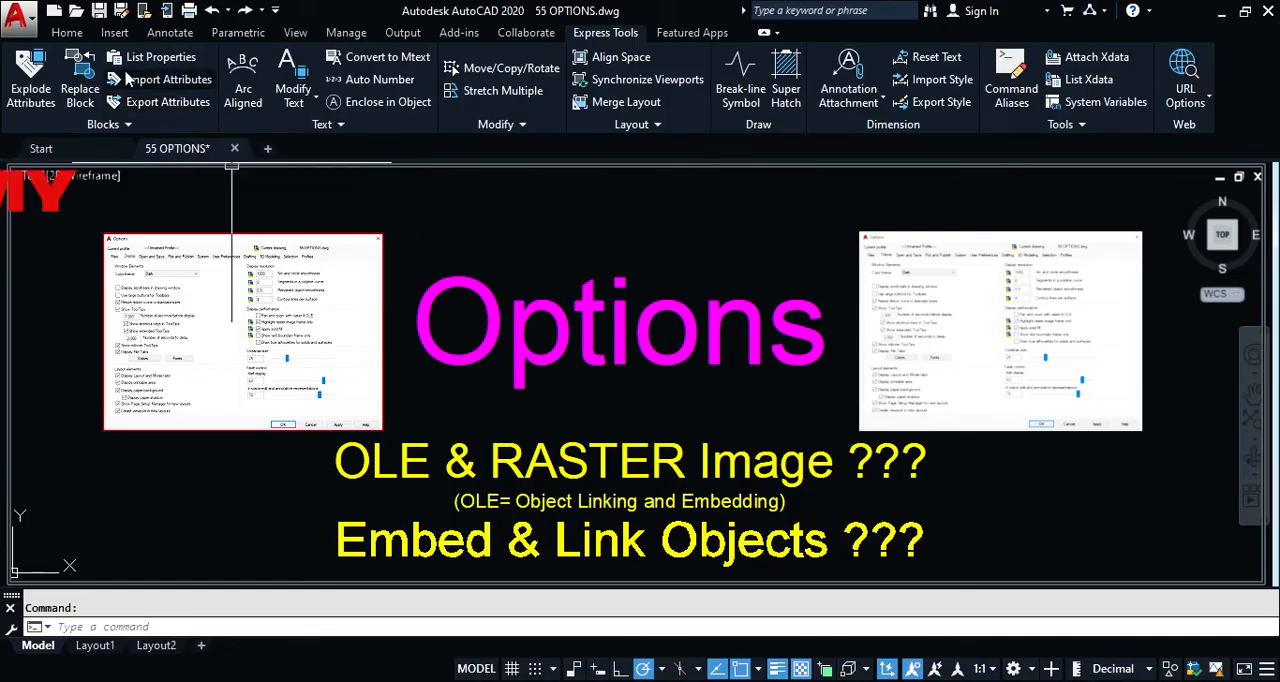
left_click(67, 32)
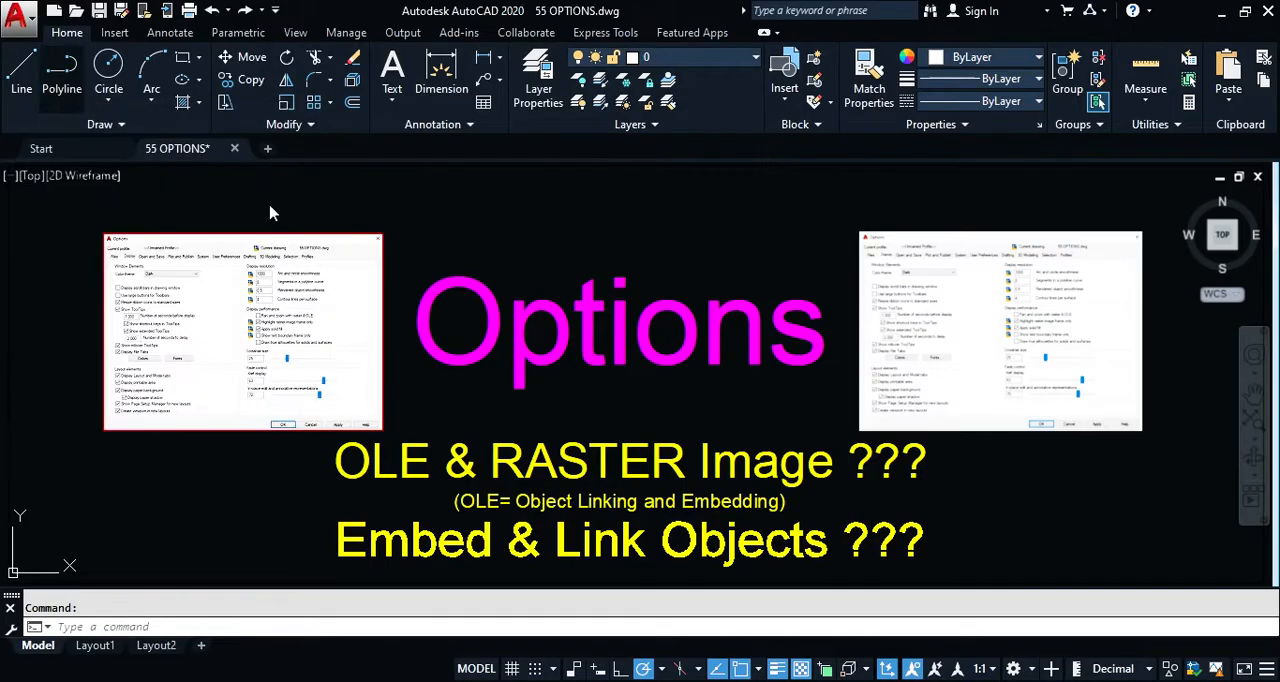
Step: Try the Show ToolTips and Show rollover ToolTips options in the reopened Options dialog and accept the dialog
type("op")
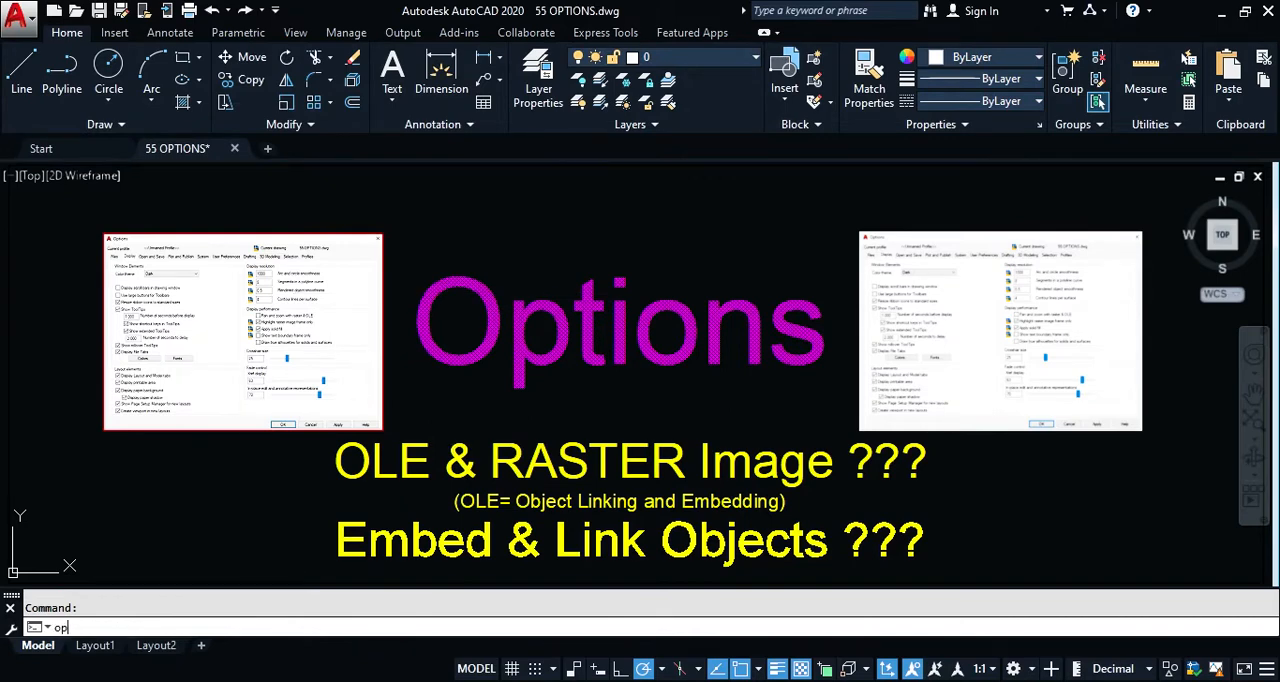
key("Return")
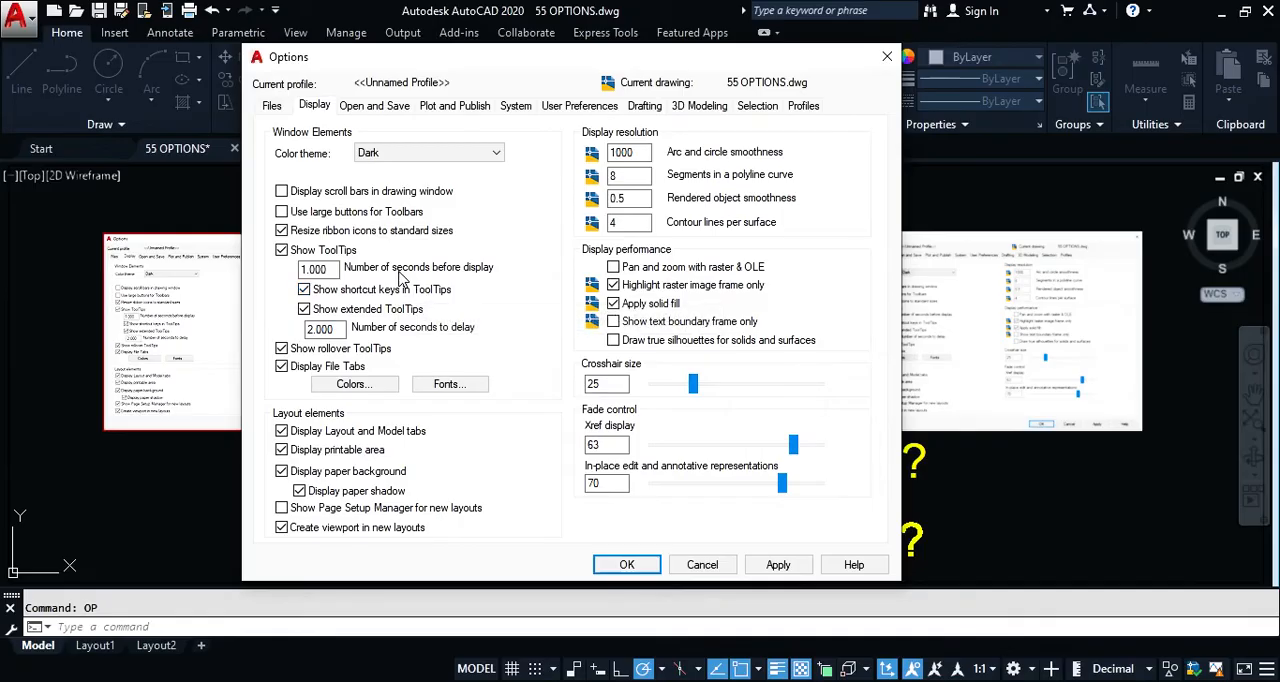
mouse_move(283, 237)
left_click(282, 252)
left_click(282, 252)
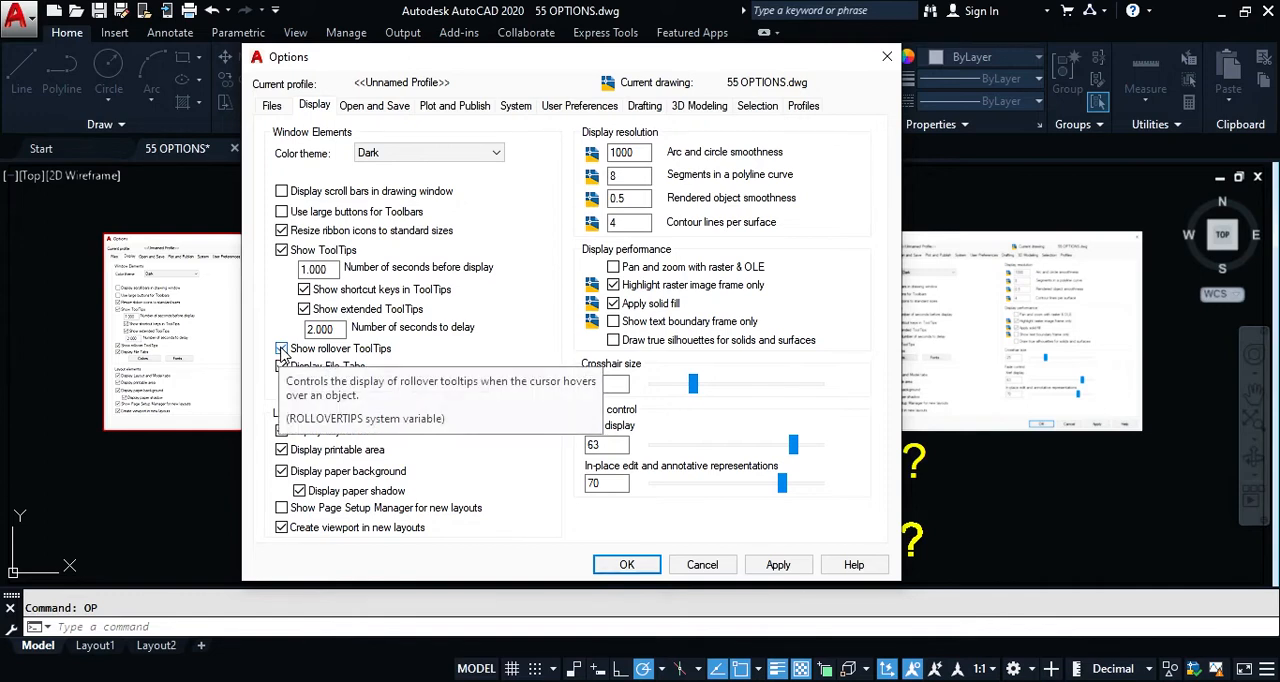
left_click(281, 349)
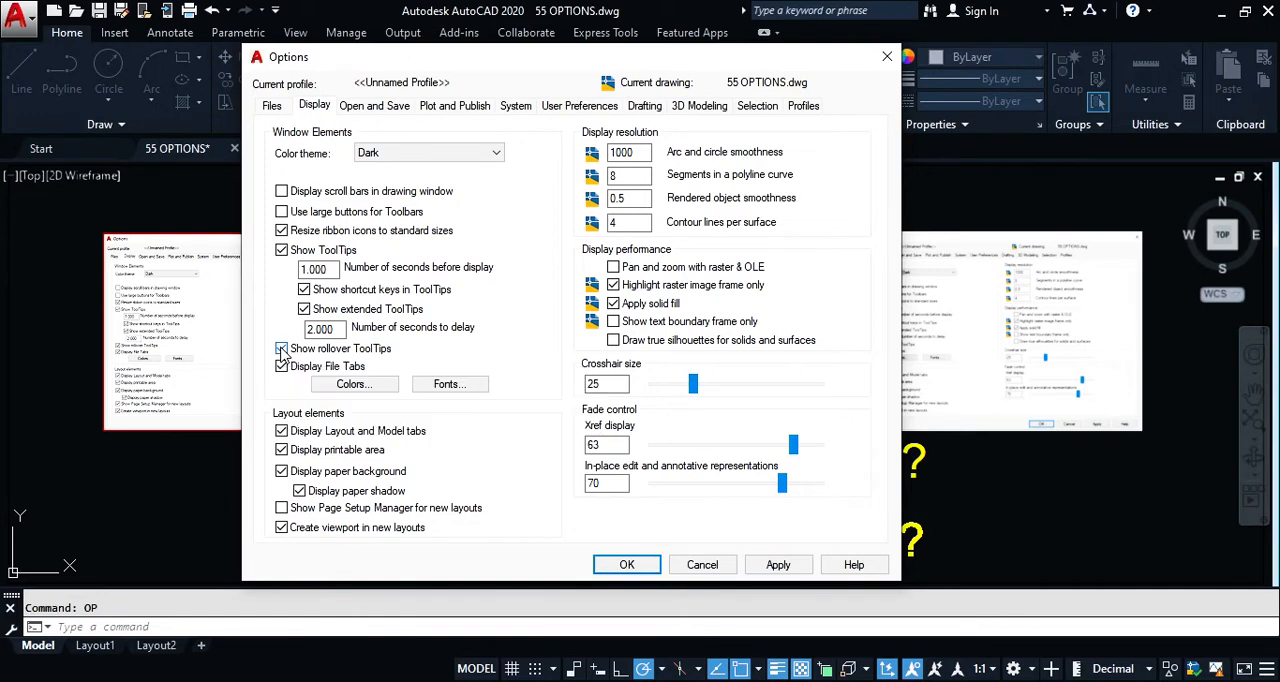
left_click(627, 565)
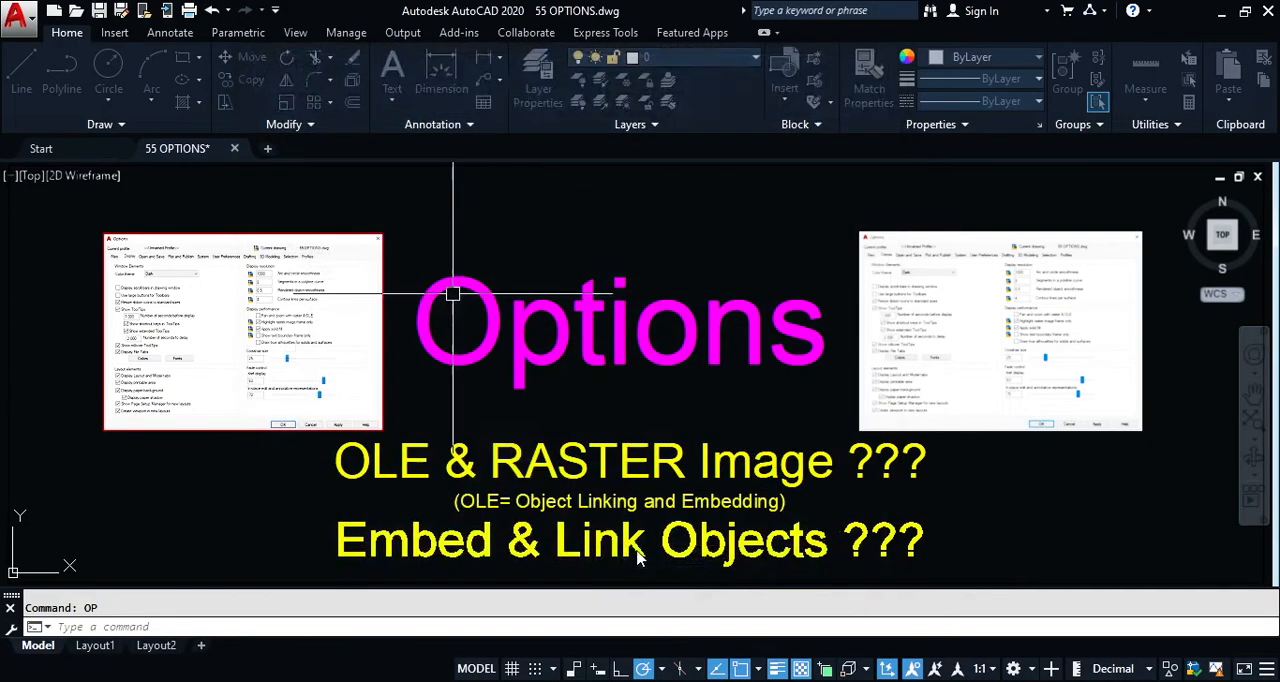
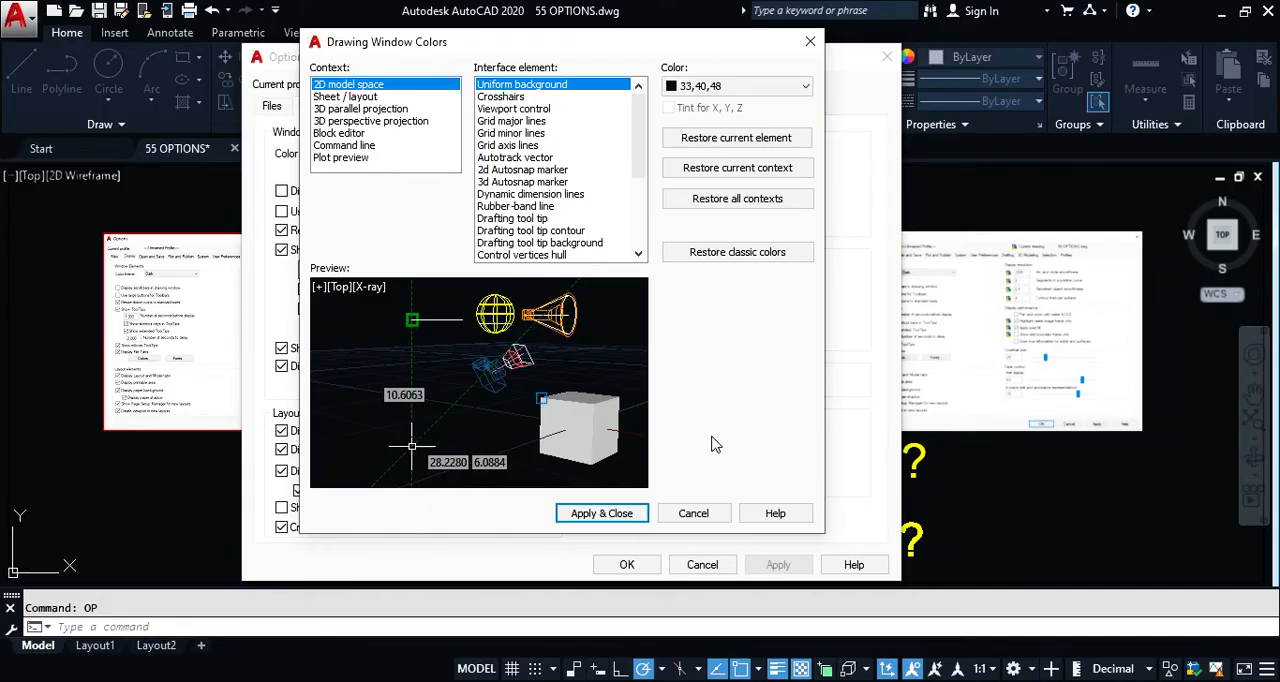
Step: Cancel the drawing window colors, view the command line font settings and cancel them too, and accept the Options dialog
left_click(693, 514)
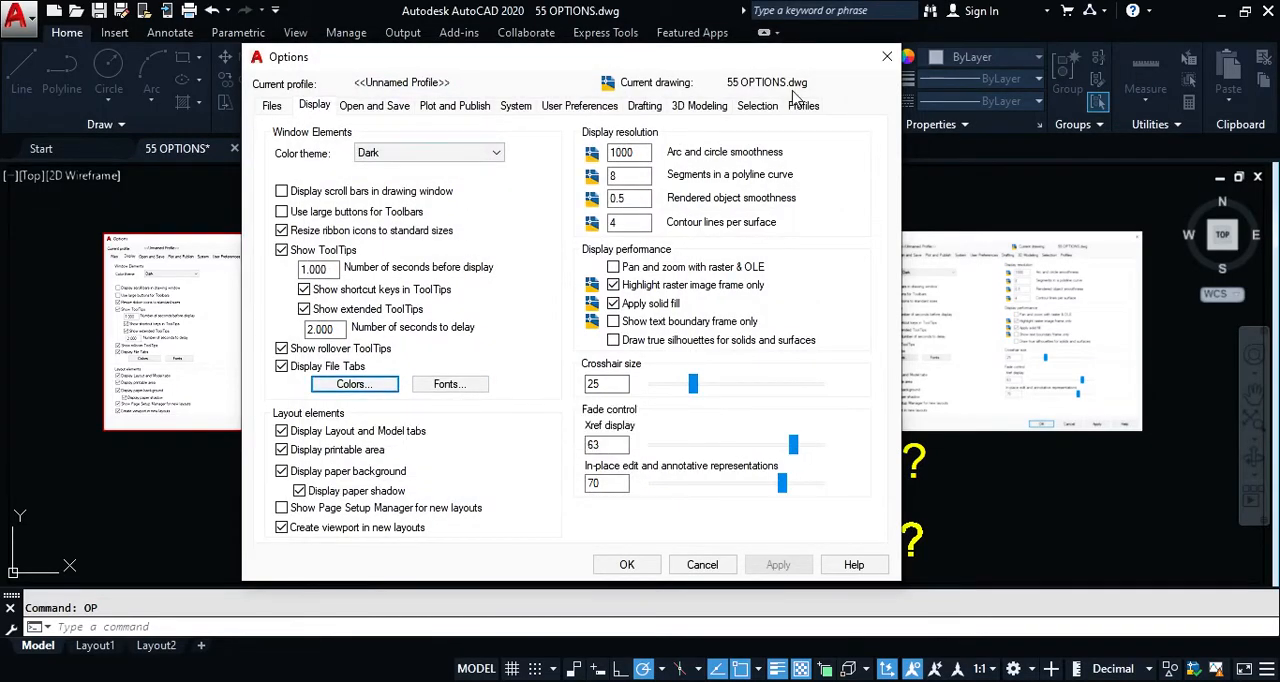
left_click(449, 384)
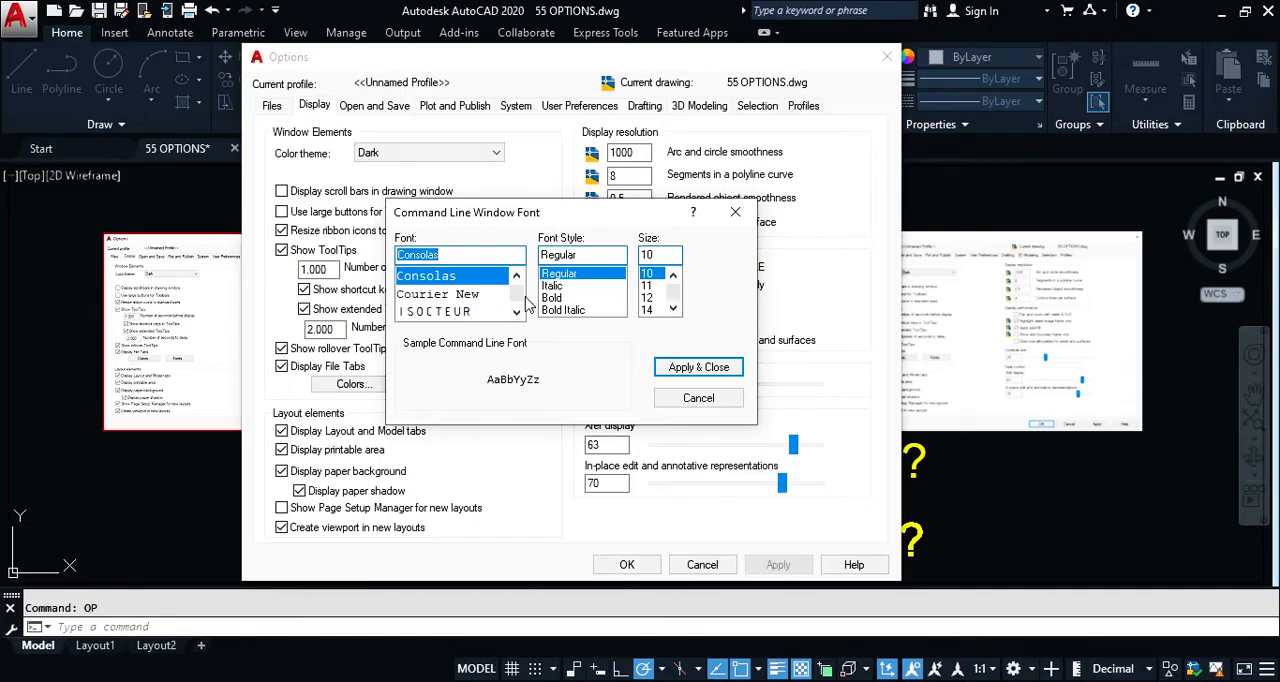
left_click(698, 398)
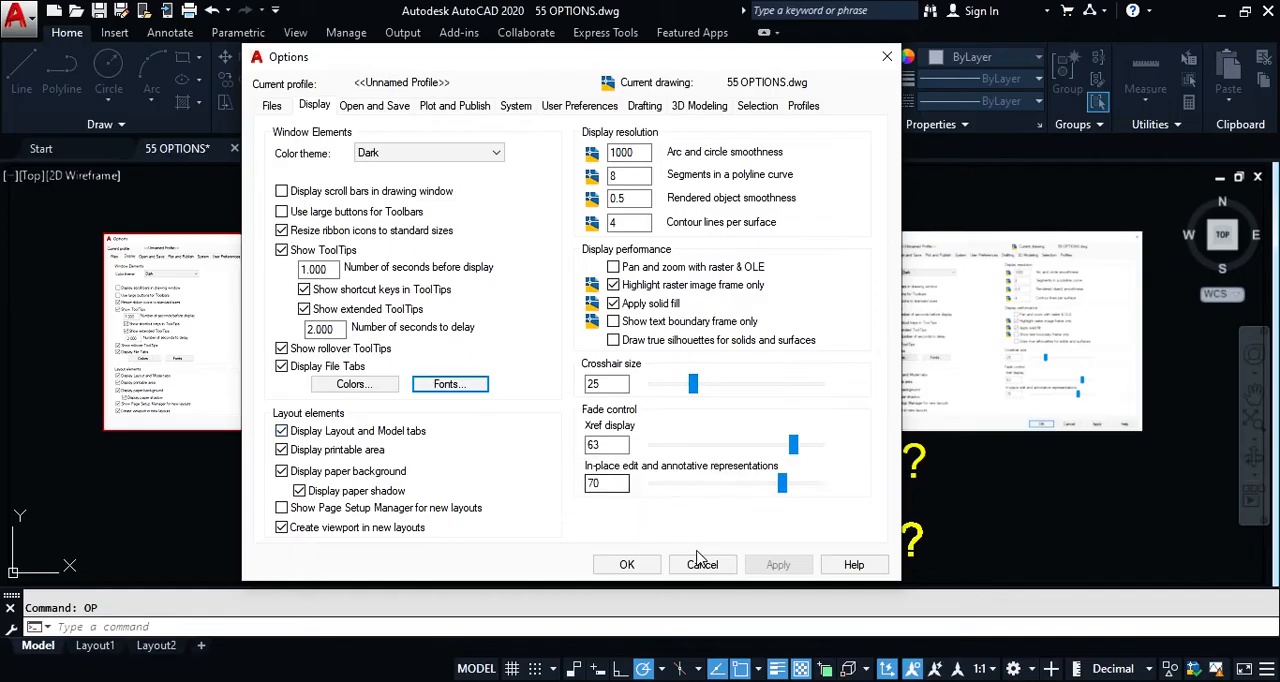
left_click(626, 565)
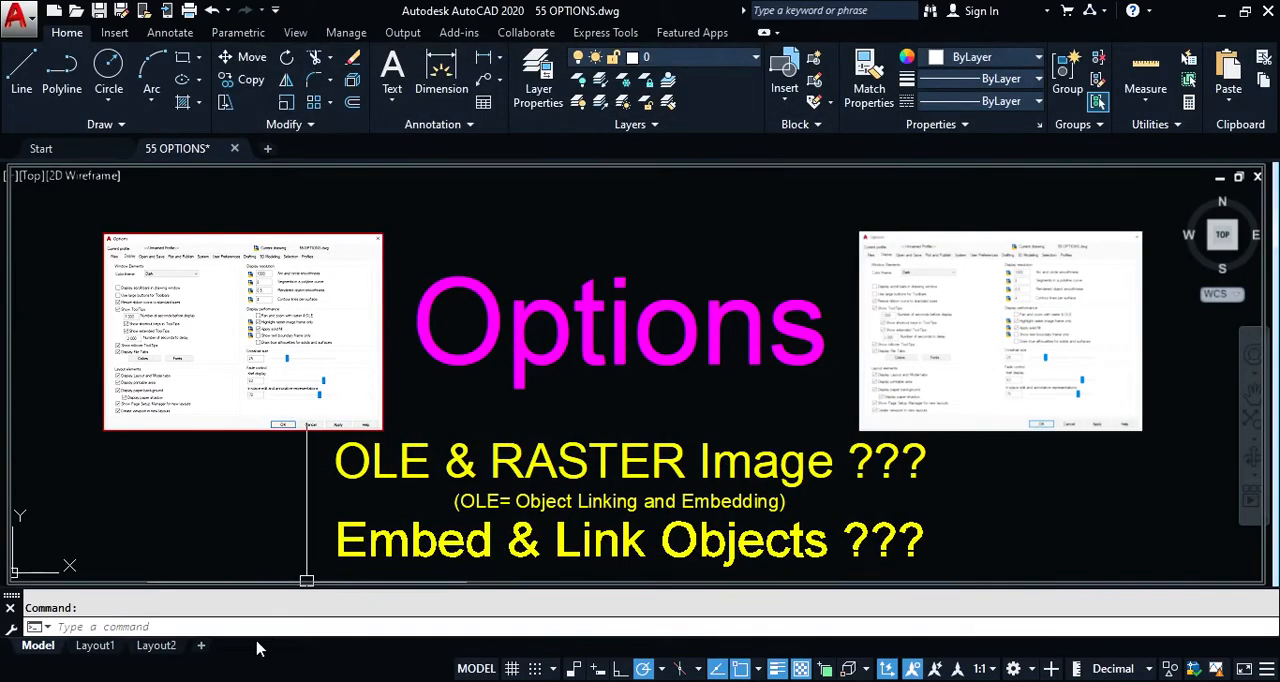
Step: Switch to Layout1 and reopen the Options dialog, placing it aside so the layout sheet can be seen
left_click(97, 648)
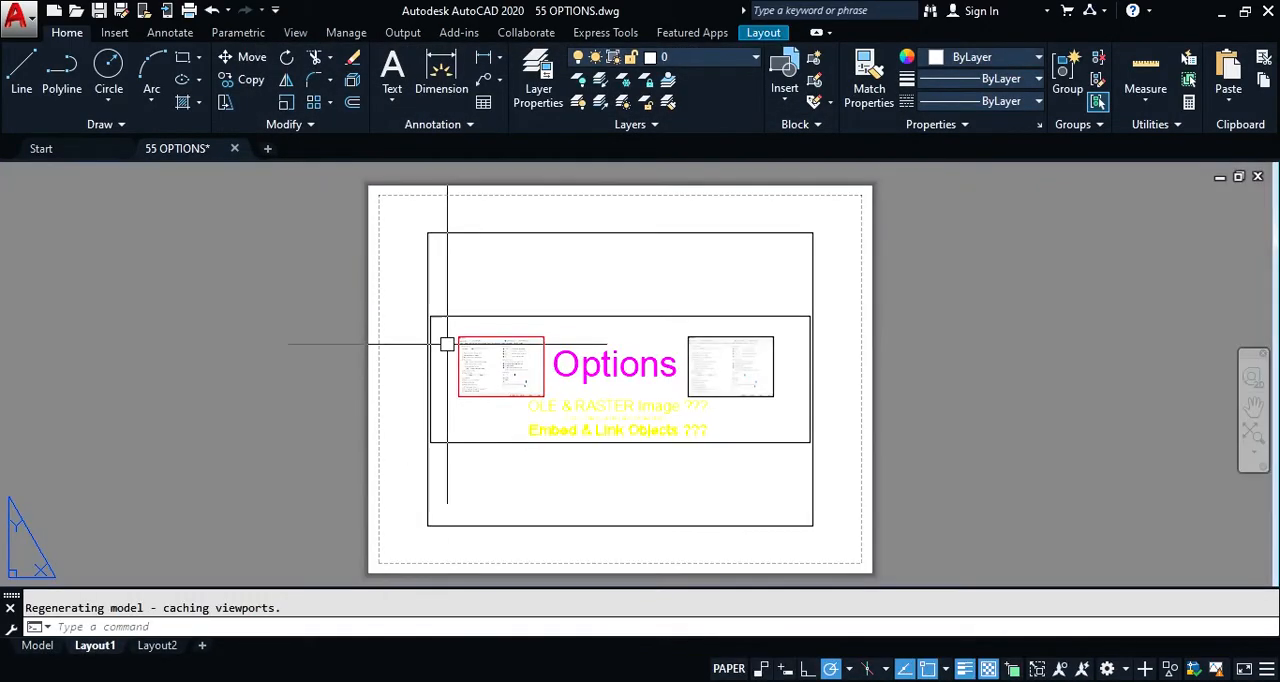
type("op")
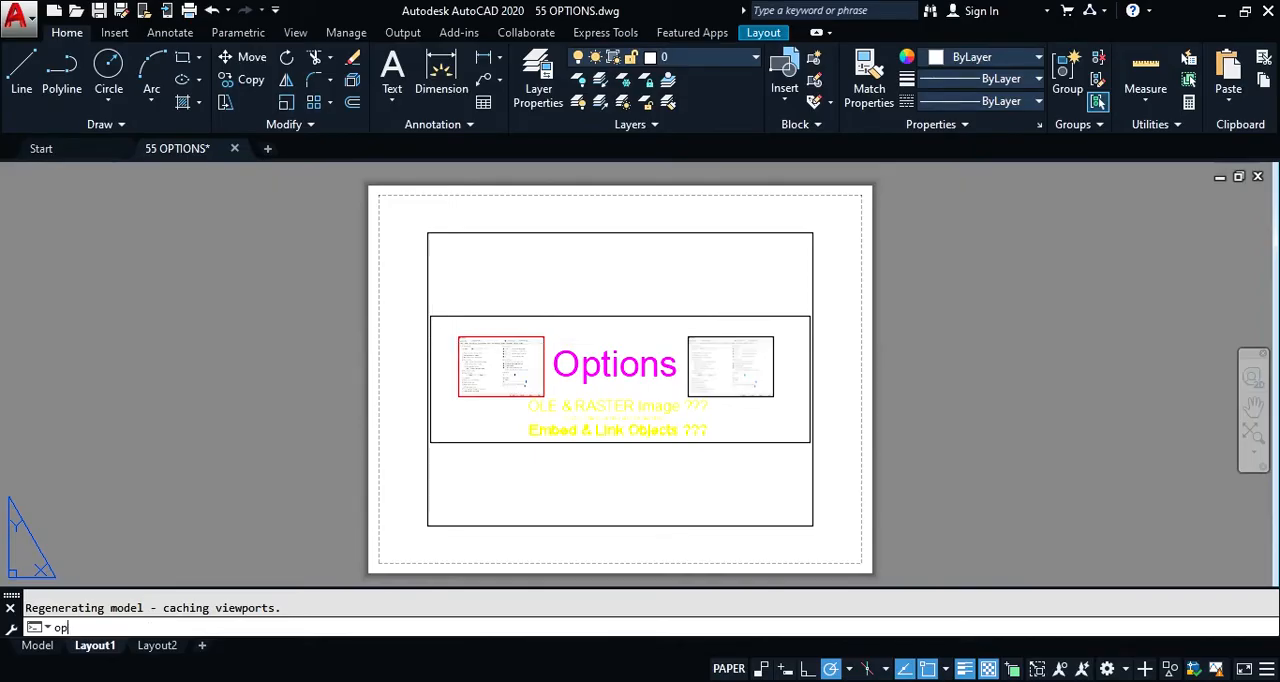
key("Return")
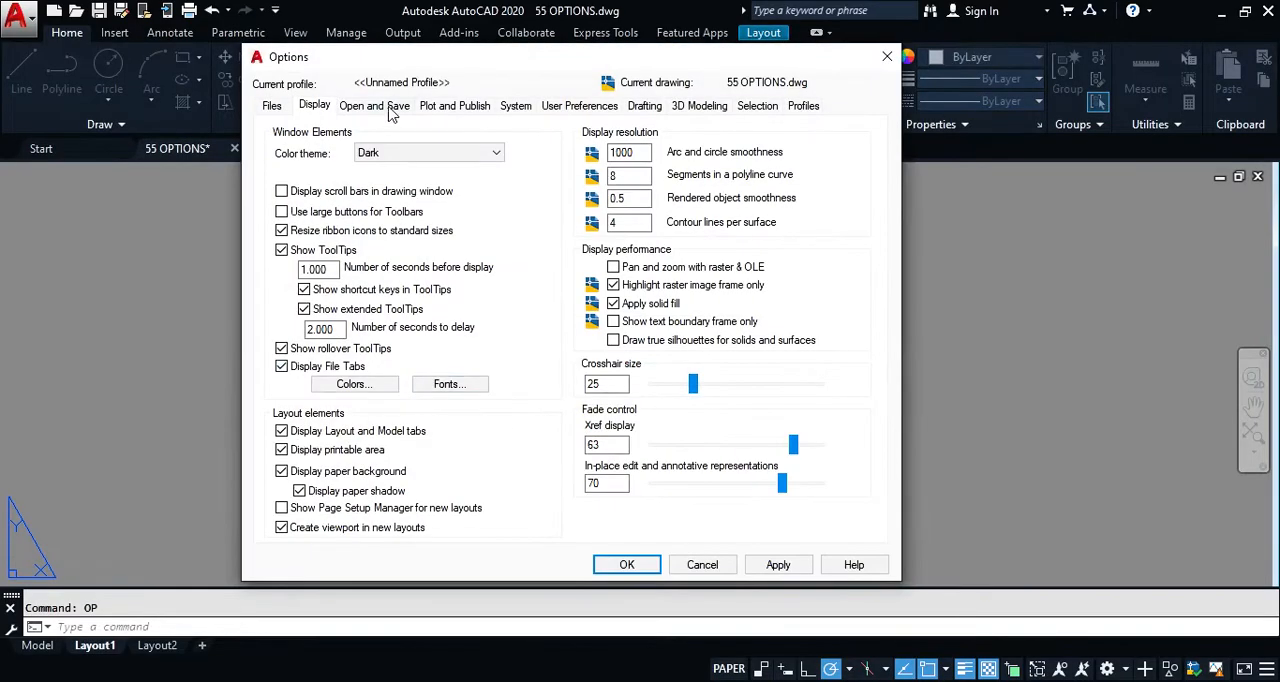
left_click_drag(513, 60, 307, 35)
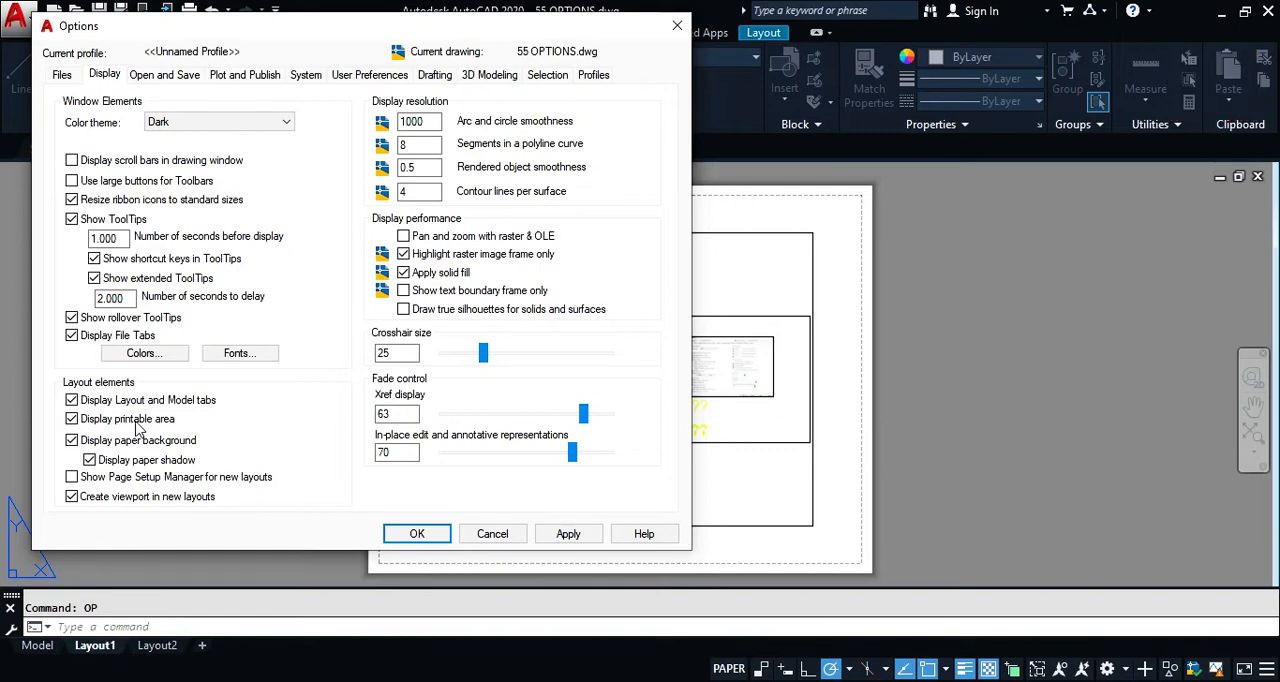
Step: Try hiding the Layout and Model tabs and the printable area, applying each change and restoring each option
left_click(558, 534)
left_click(71, 400)
left_click(564, 532)
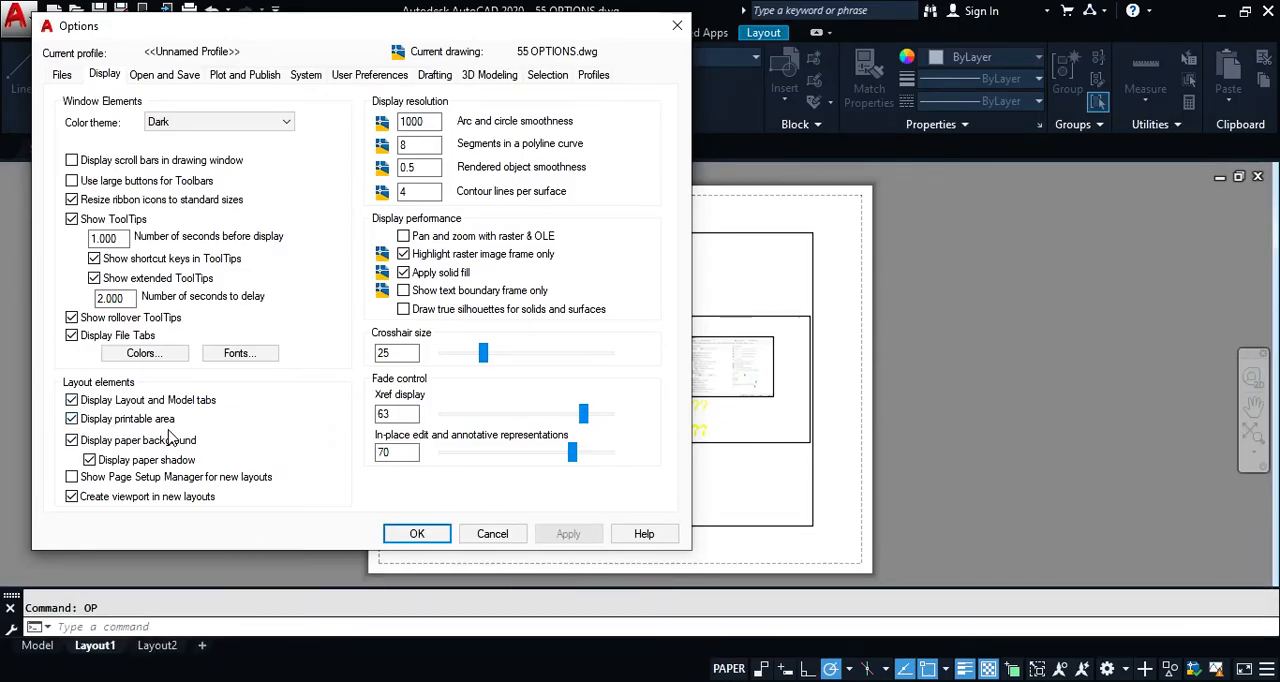
left_click(71, 419)
left_click(584, 538)
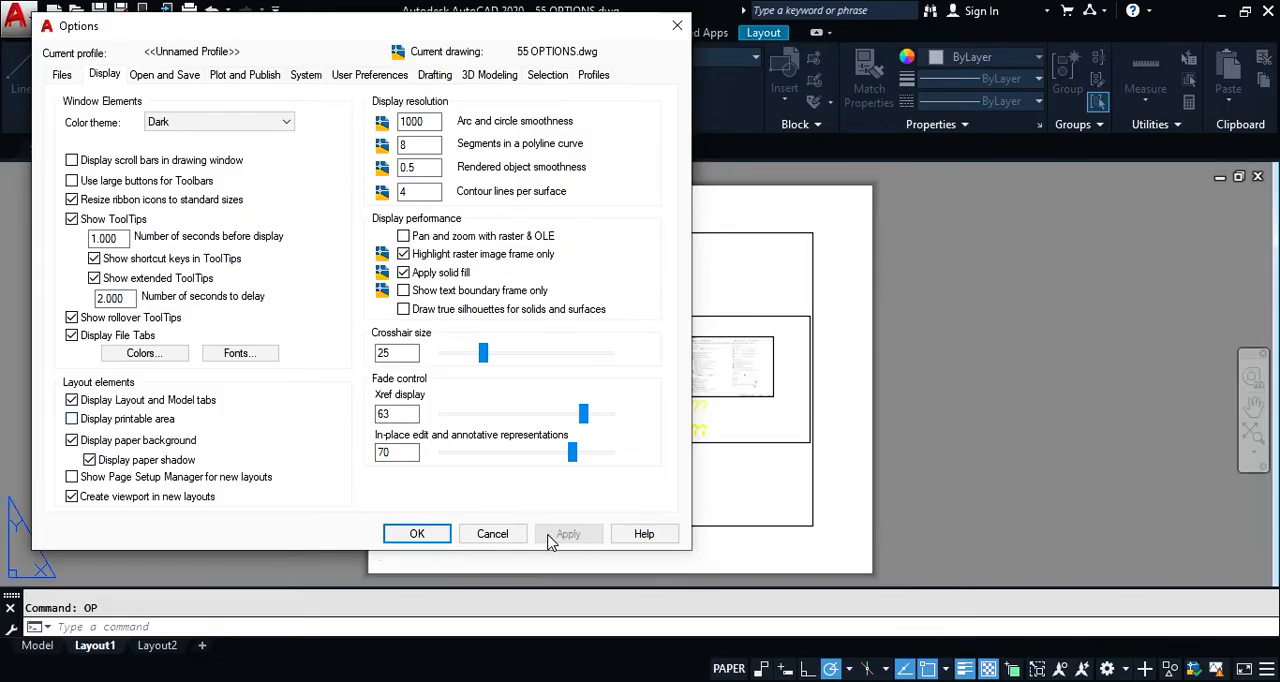
left_click(112, 418)
left_click(570, 536)
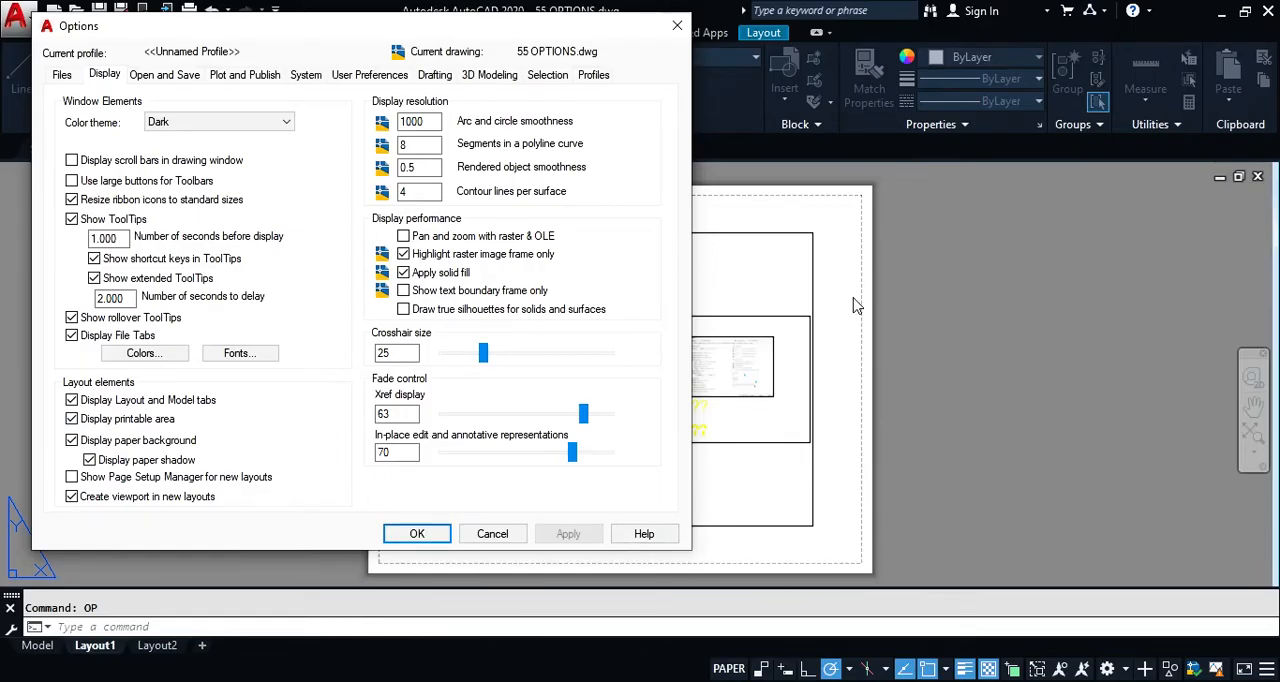
Step: Try turning off the paper background and the paper shadow, applying each change and restoring each option
left_click(72, 441)
left_click(567, 535)
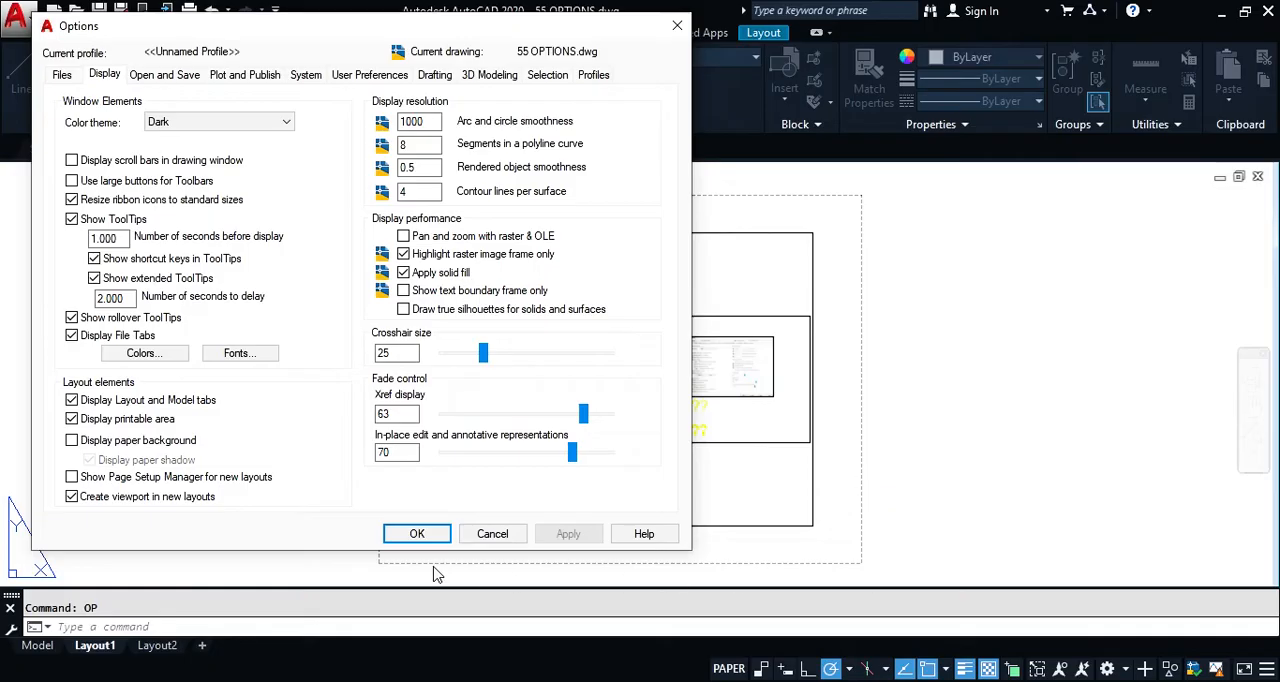
left_click(126, 445)
left_click(568, 534)
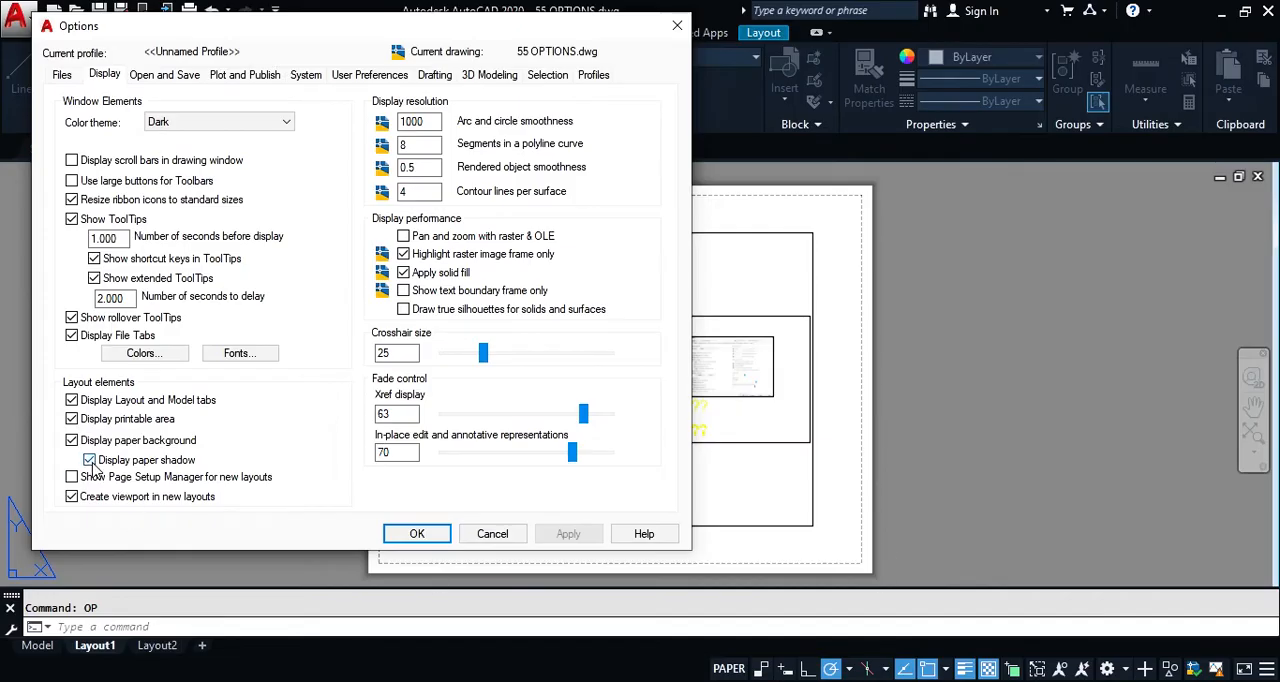
left_click(565, 535)
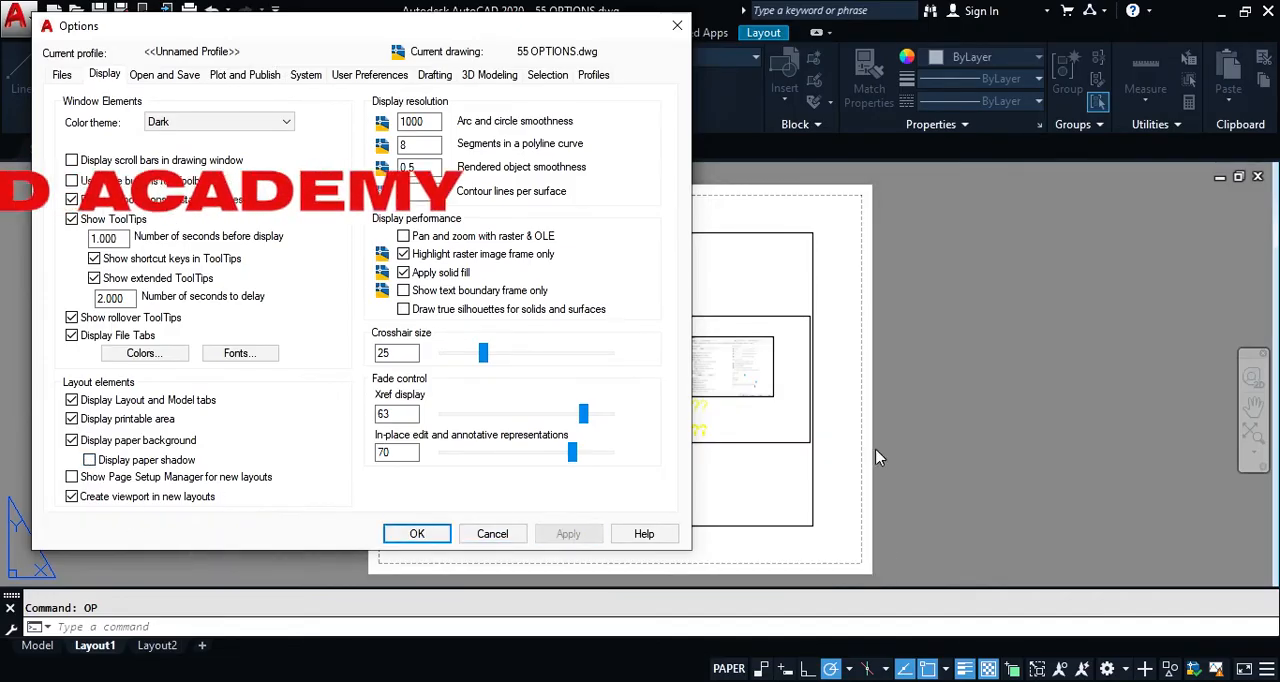
left_click(156, 461)
left_click(568, 534)
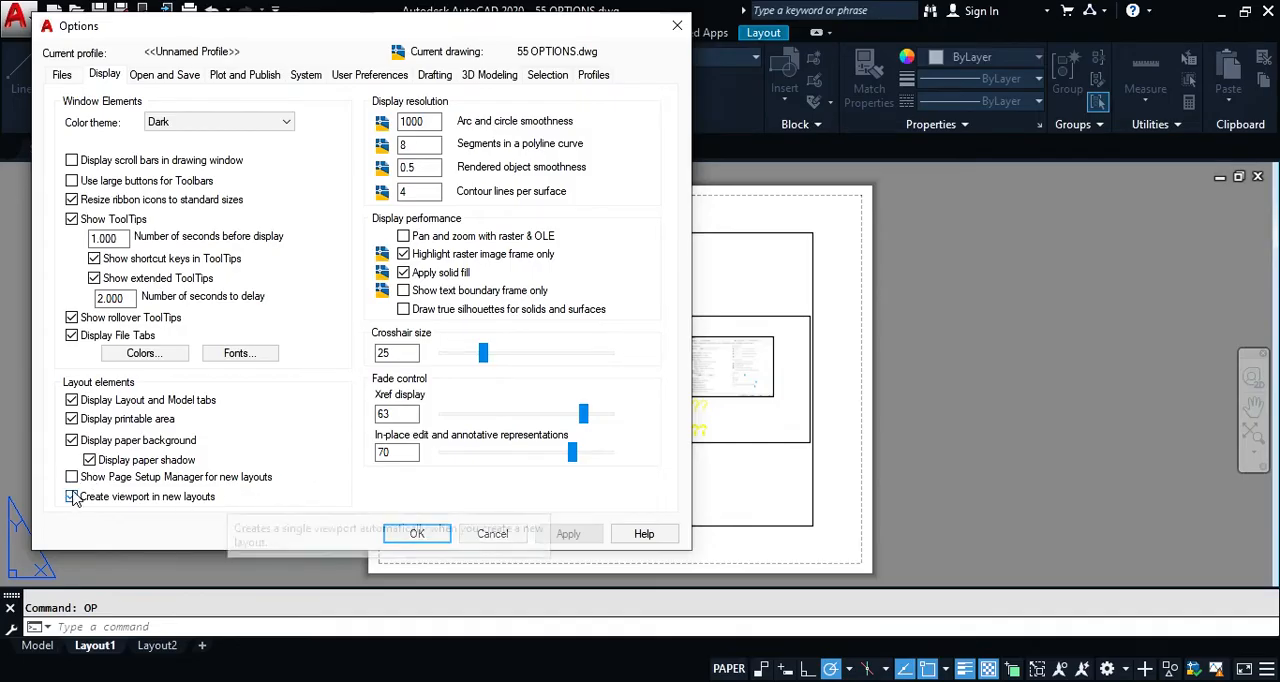
Step: Enable Show Page Setup Manager for new layouts, add and open a new layout, and close its Page Setup Manager
left_click(491, 534)
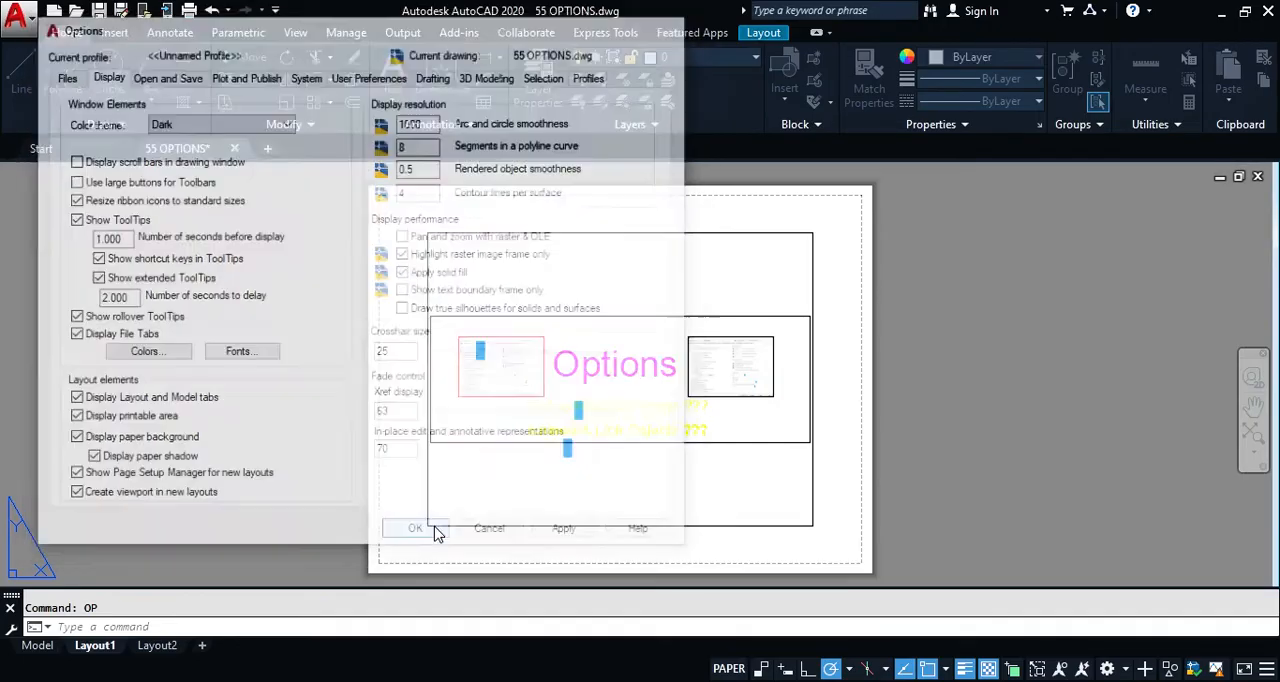
left_click(203, 646)
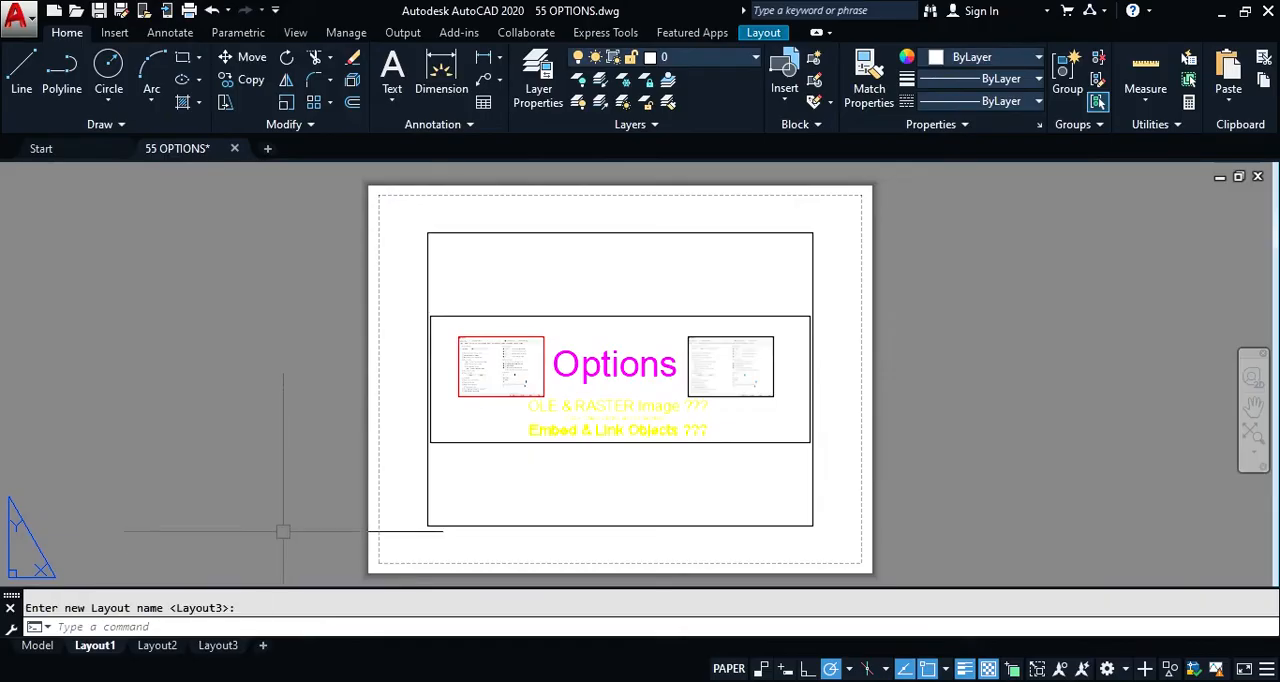
left_click(218, 646)
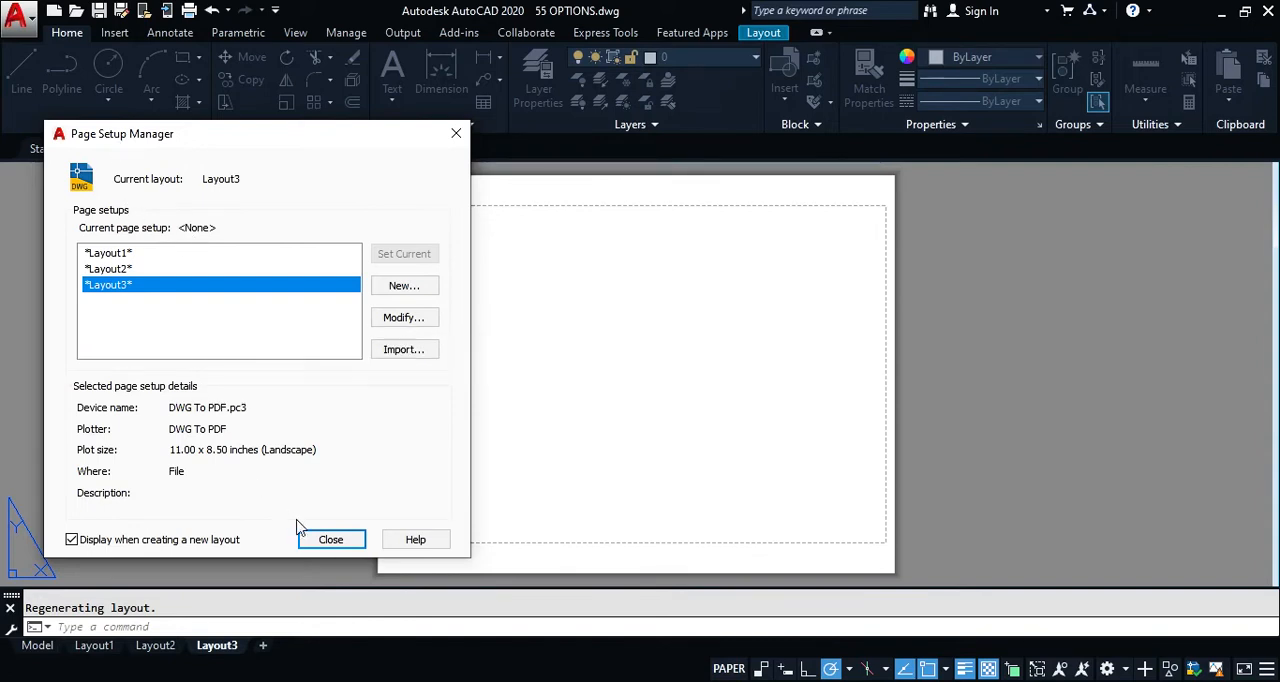
left_click(330, 540)
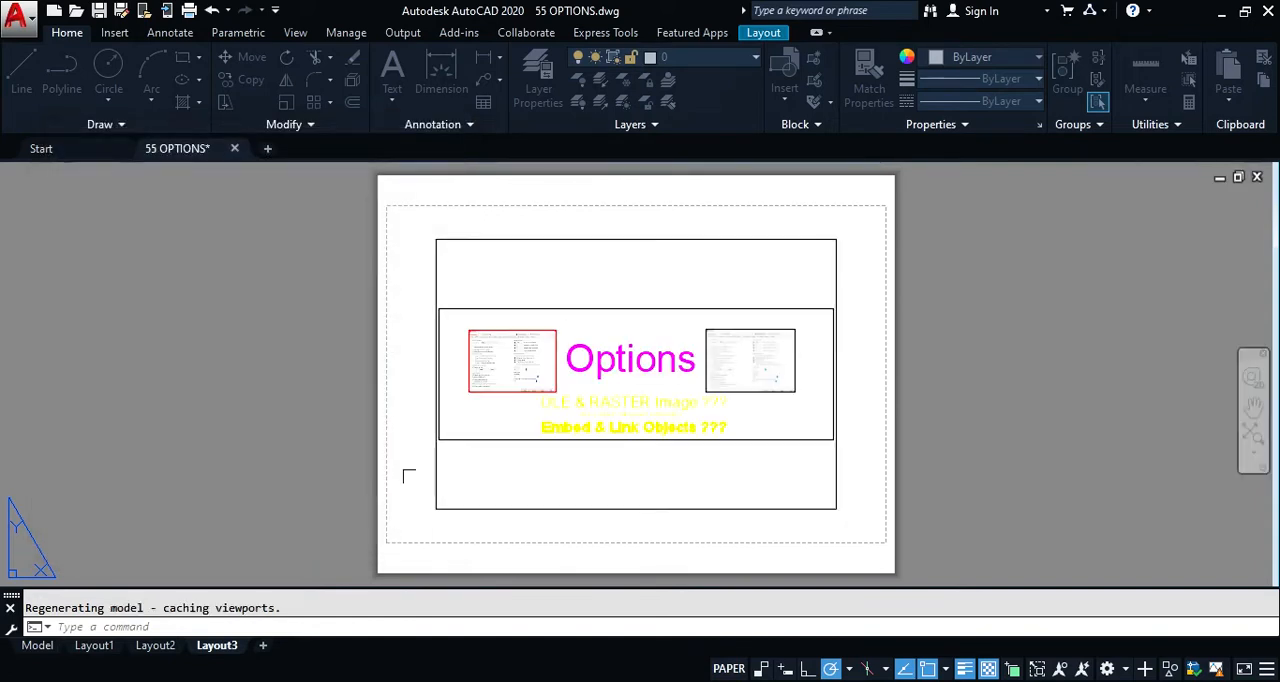
Step: From Layout1, disable both Show Page Setup Manager for new layouts and Create viewport in new layouts, and add and open a new layout
left_click(95, 647)
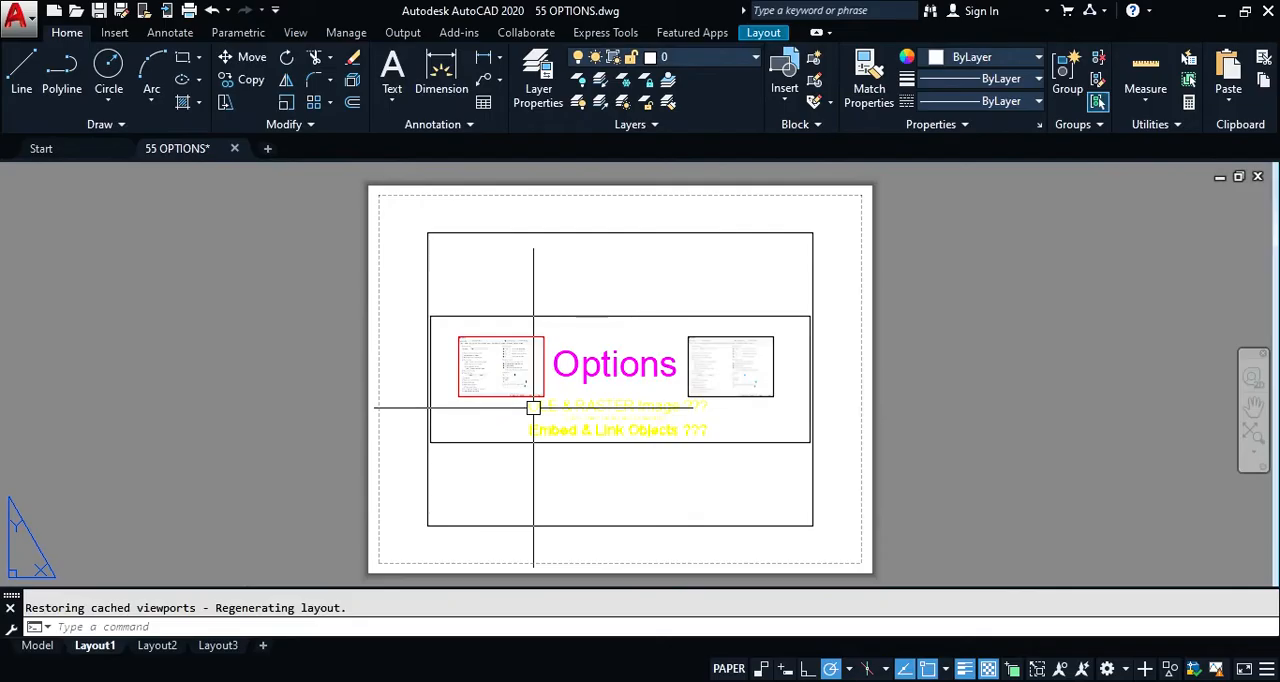
type("op")
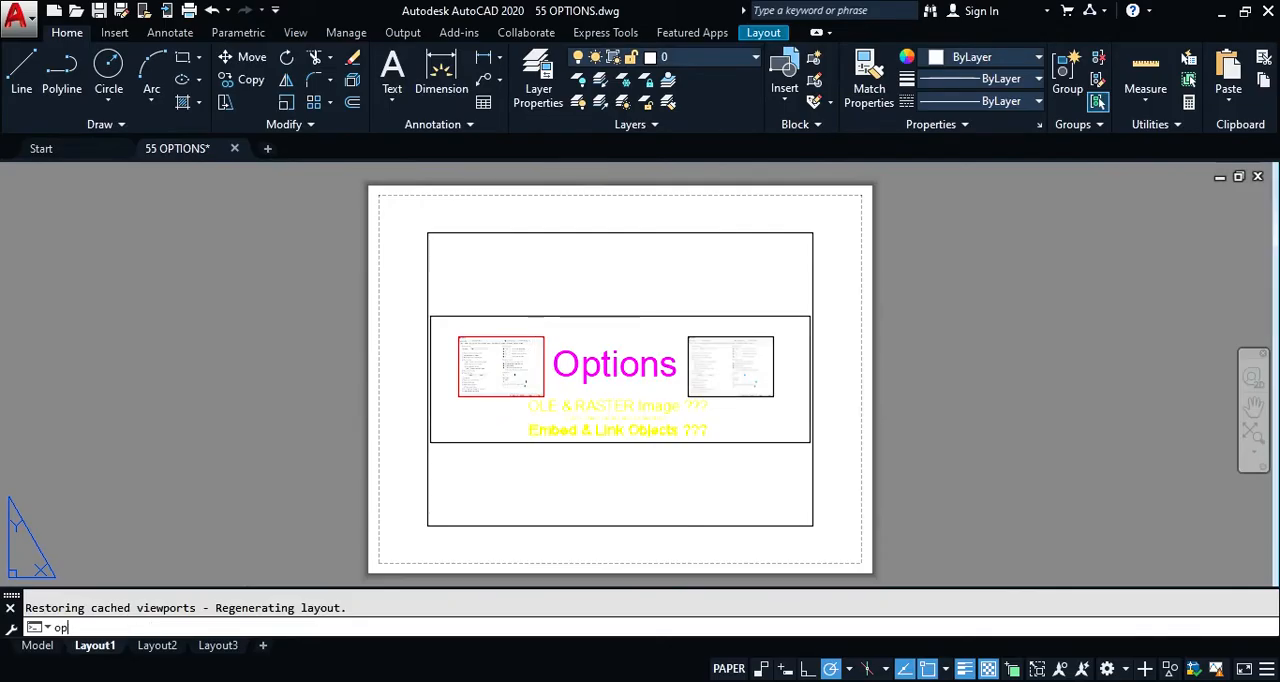
key("Return")
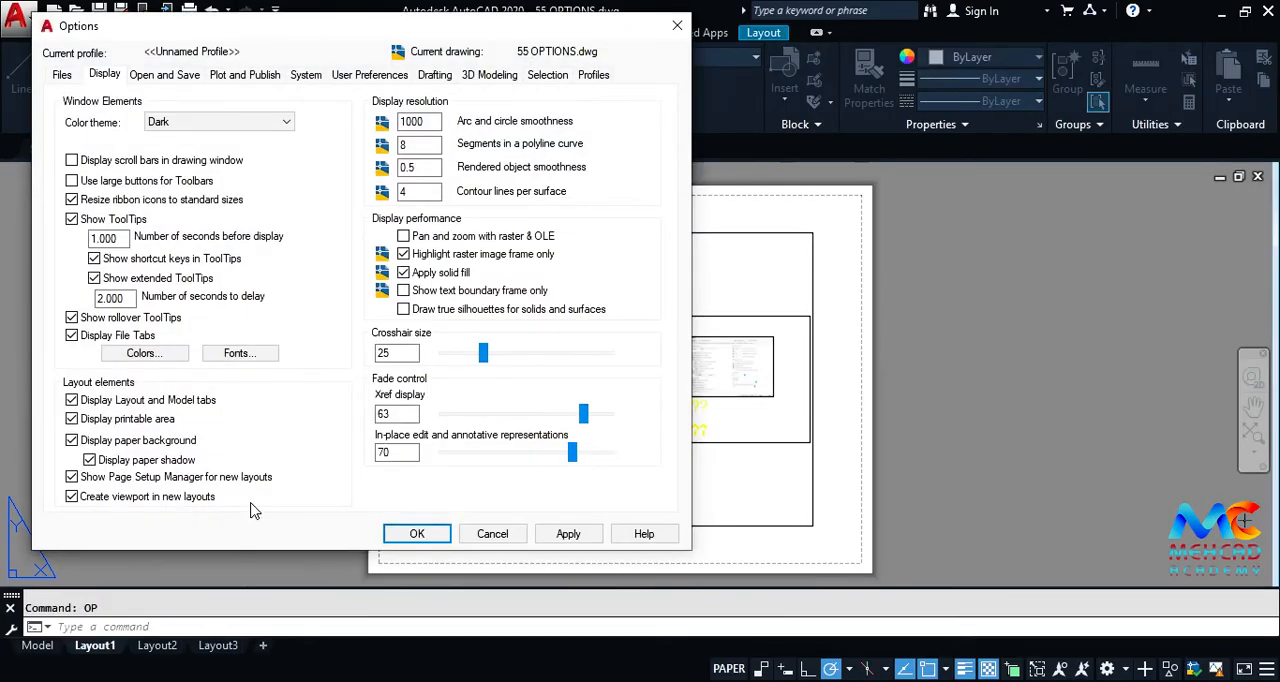
left_click(71, 477)
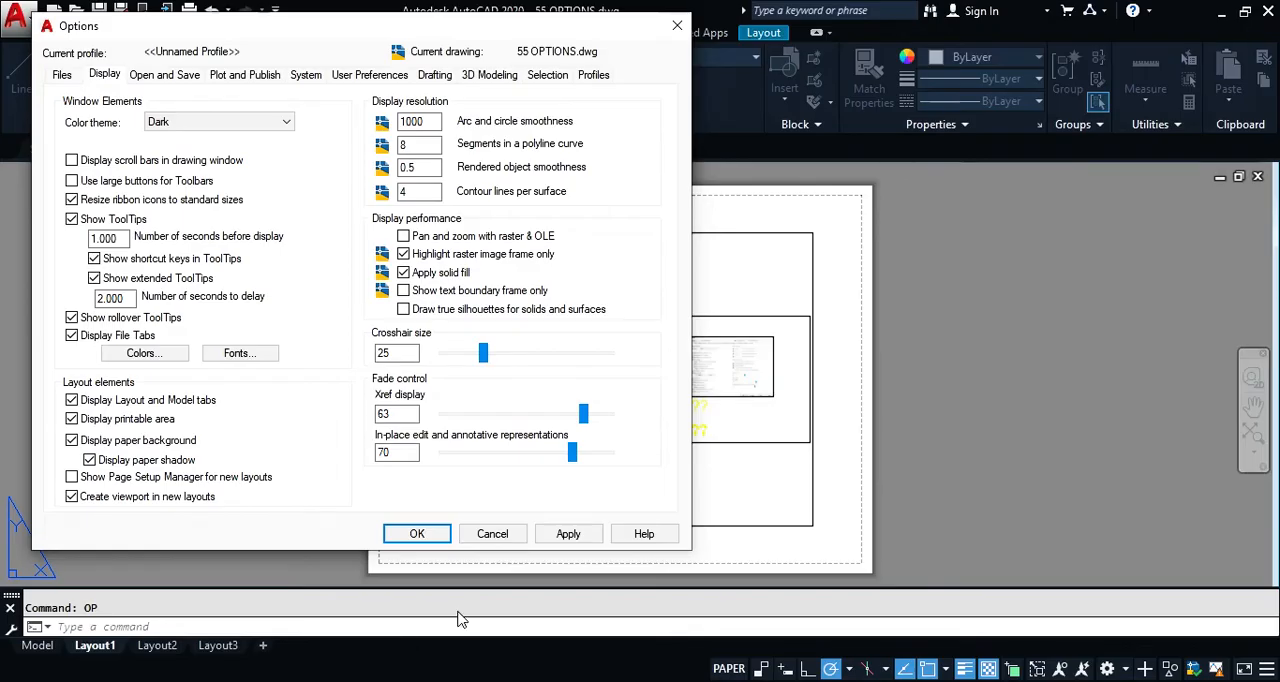
left_click(82, 502)
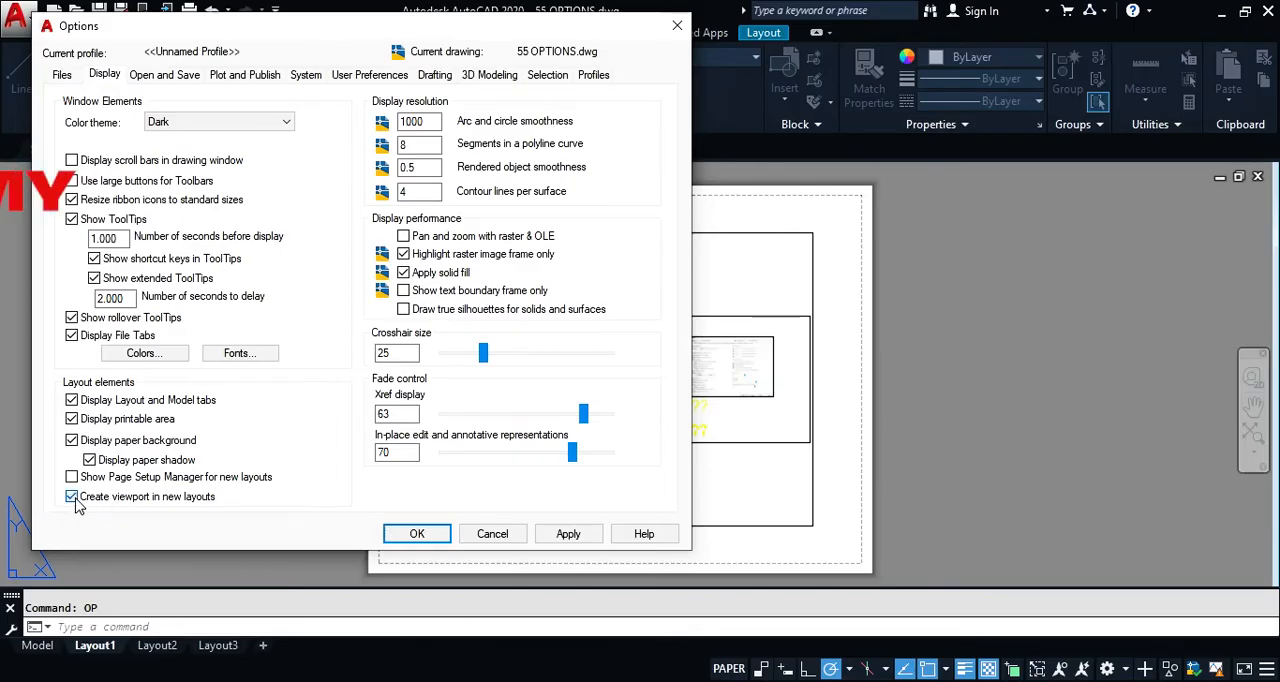
left_click(417, 534)
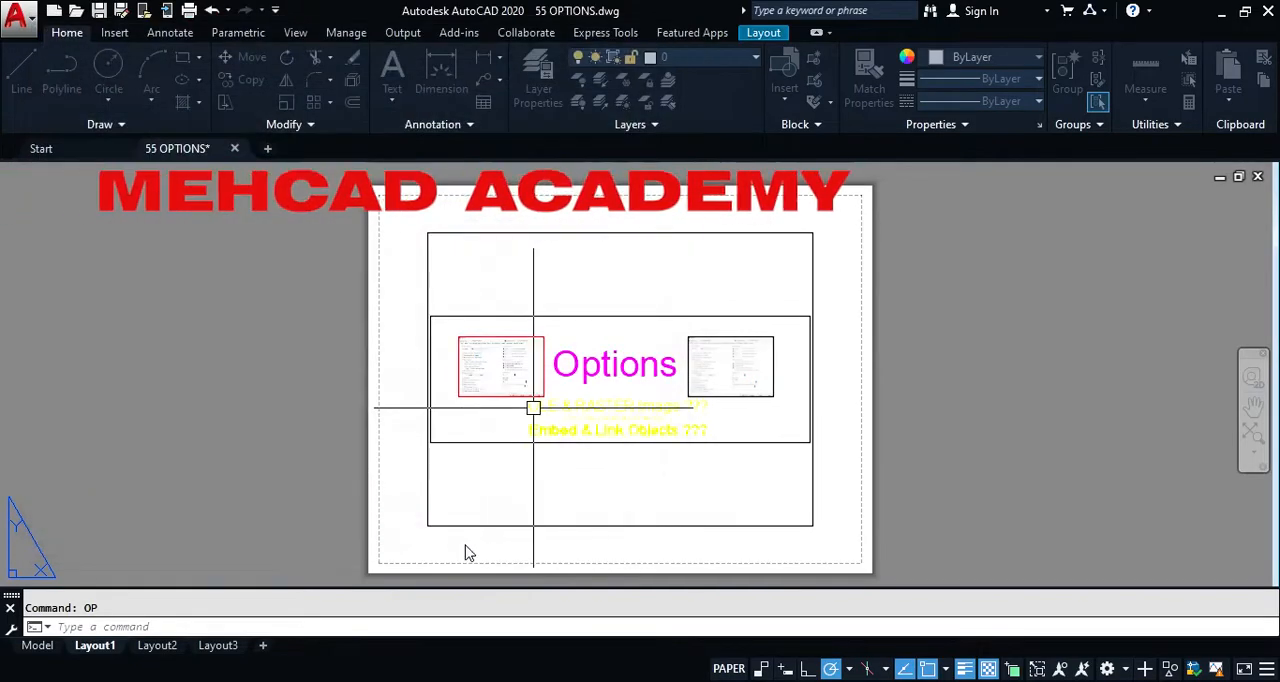
left_click(264, 645)
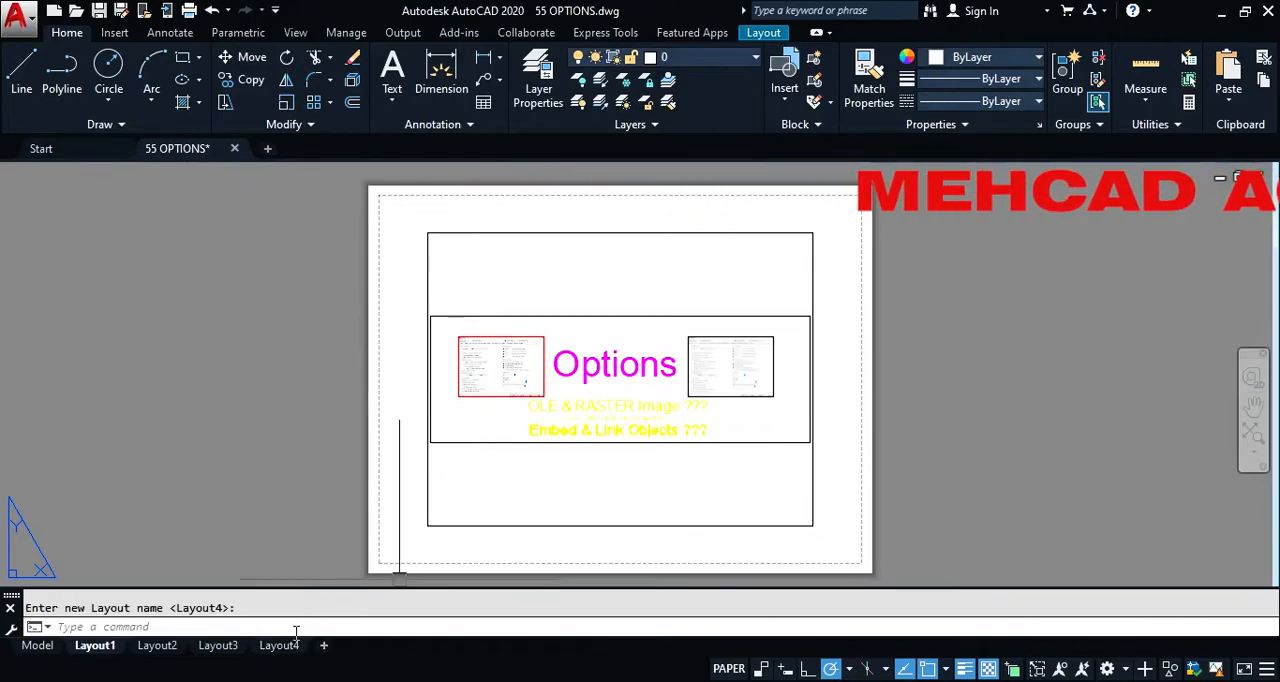
left_click(272, 645)
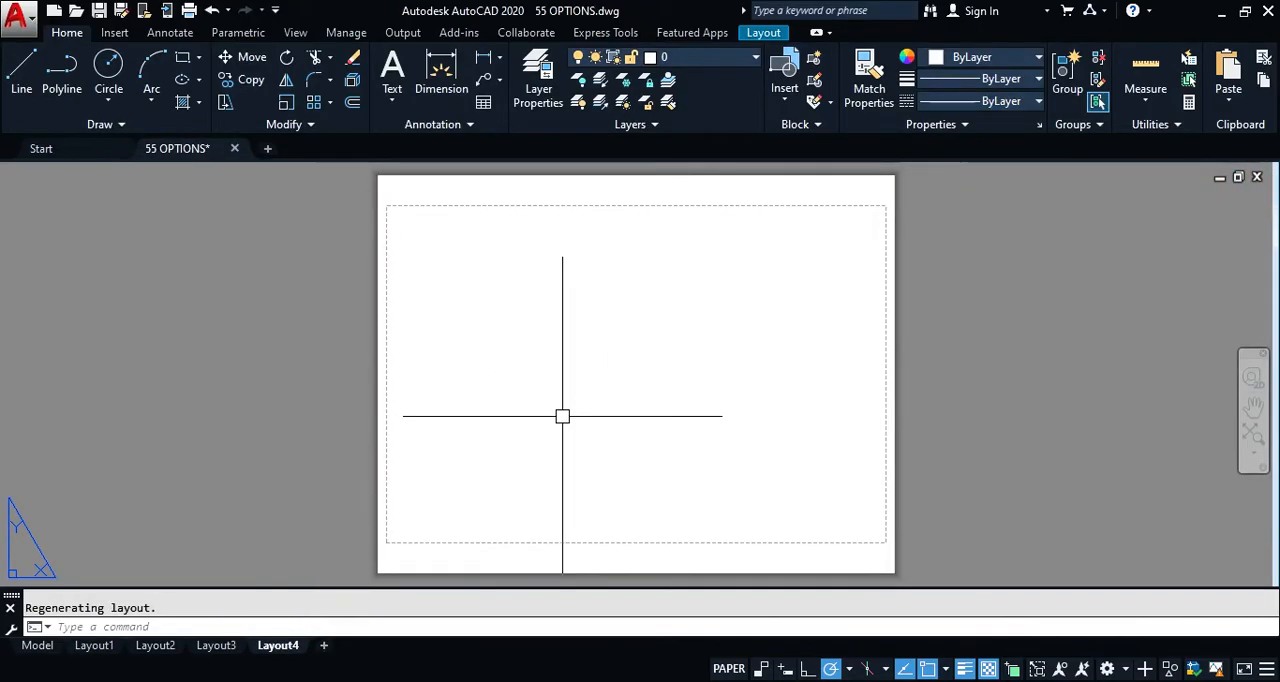
Step: Re-enable Create viewport in new layouts in the Options dialog, and add and open another new layout
type("op")
key("Return")
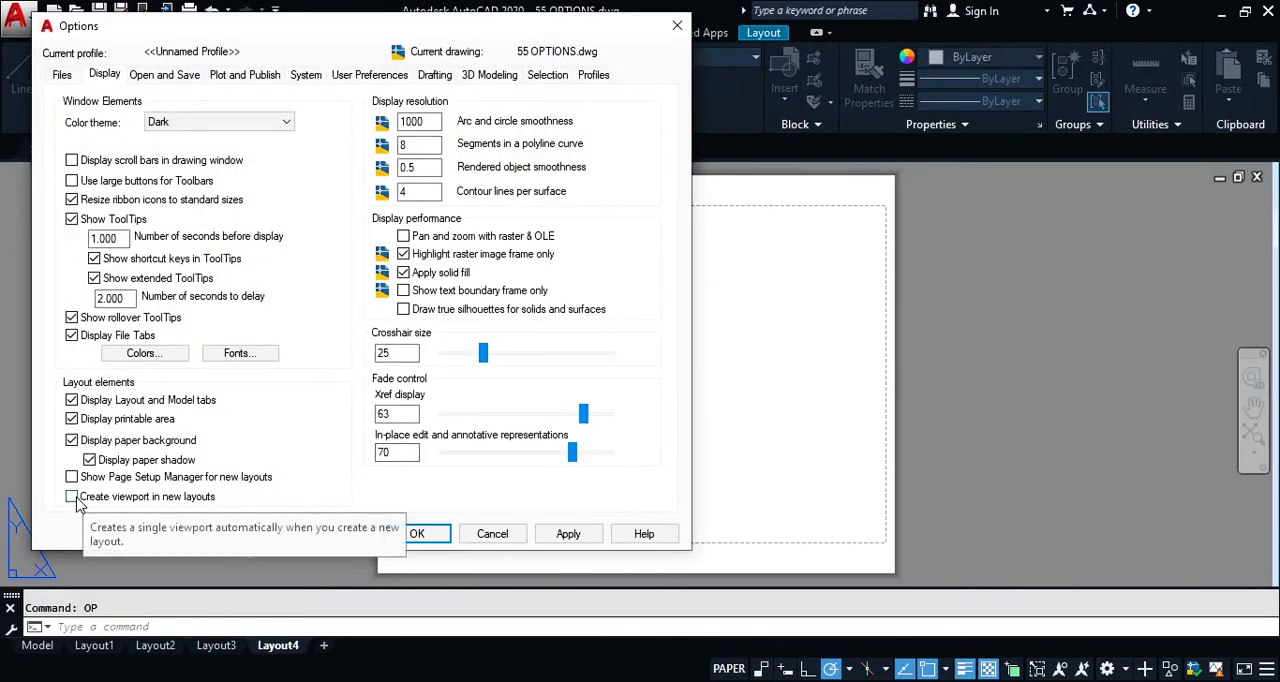
left_click(417, 533)
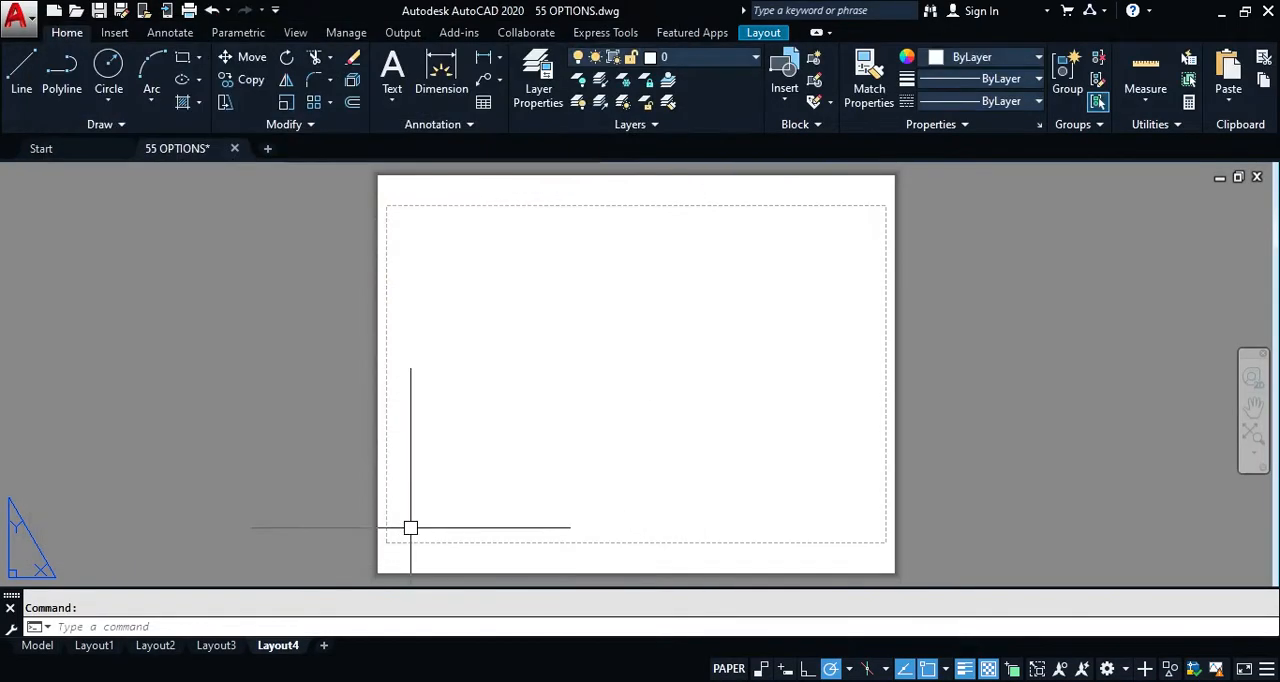
left_click(324, 646)
left_click(338, 646)
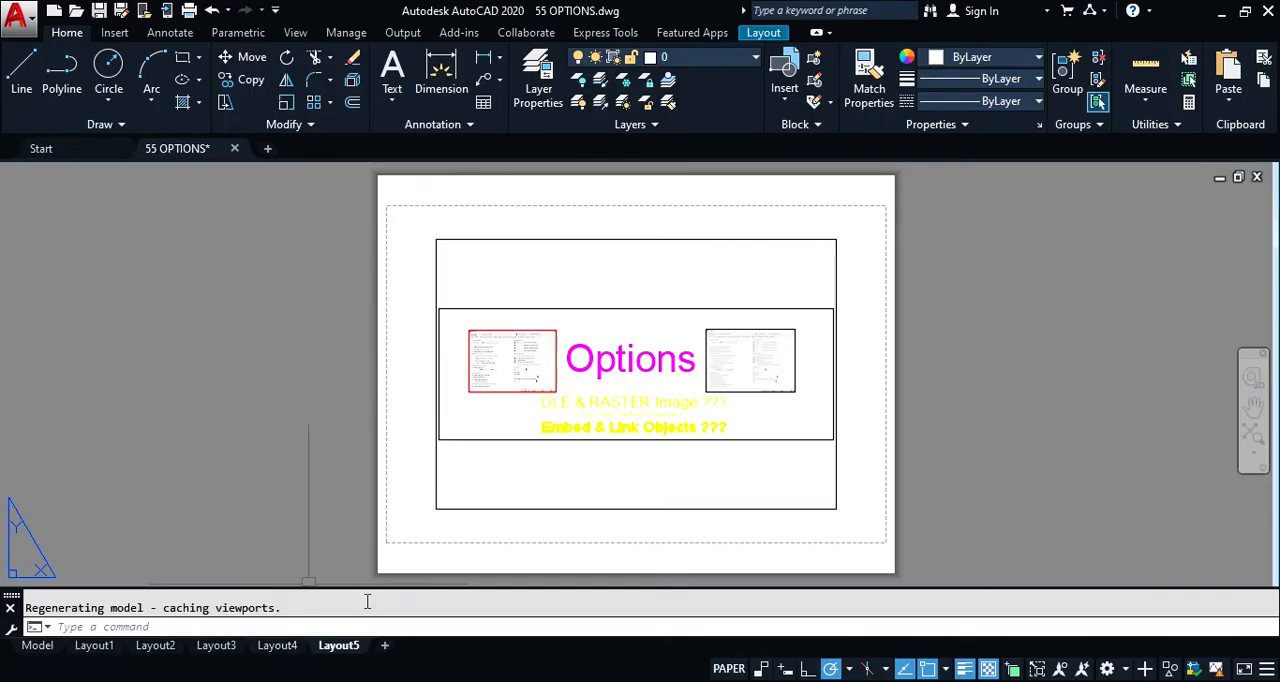
mouse_move(612, 240)
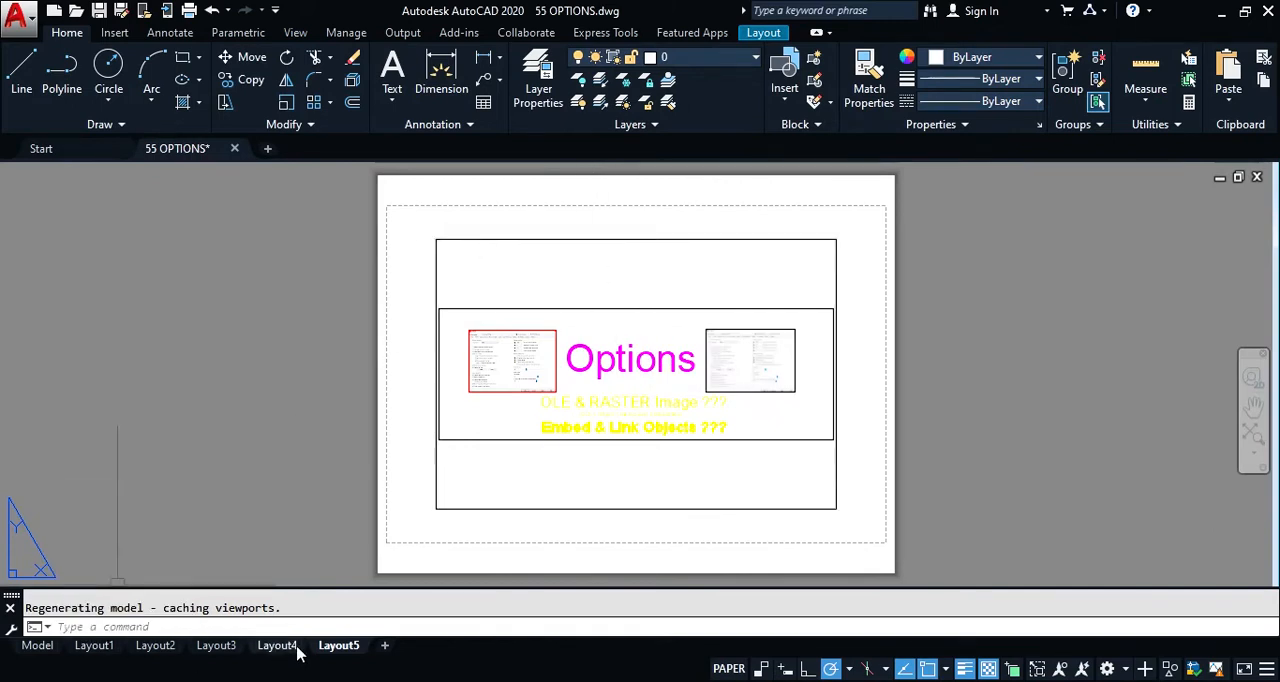
Step: Return to model space, enable Pan and zoom with raster & OLE in the Options dialog, and test it by panning the drawing
left_click(37, 647)
type("op")
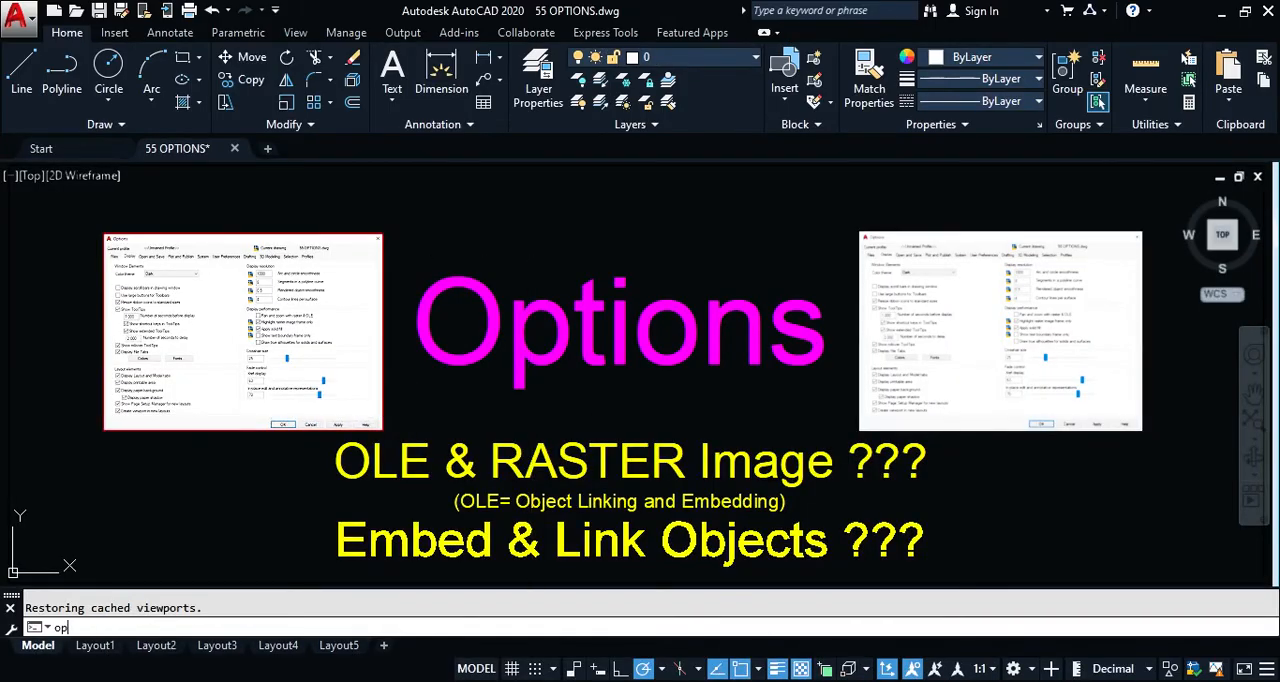
key("Return")
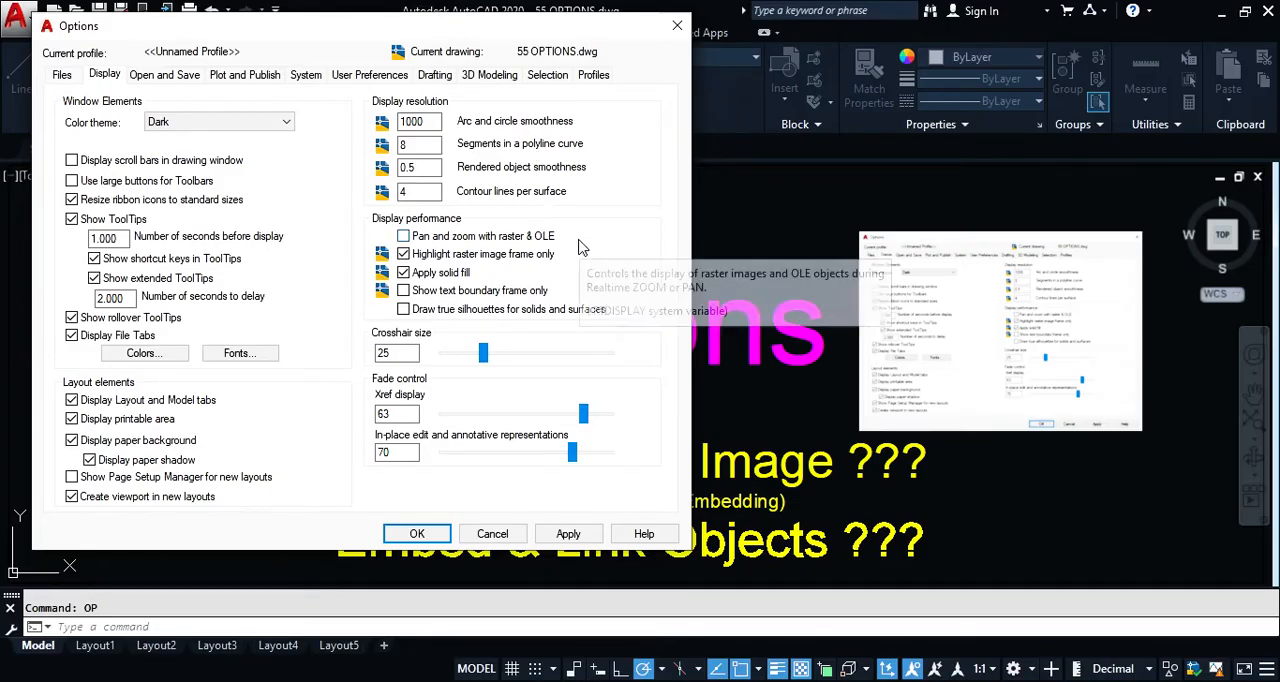
mouse_move(427, 36)
left_mouse_down()
mouse_move(860, 58)
mouse_move(690, 51)
mouse_move(690, 79)
left_mouse_up()
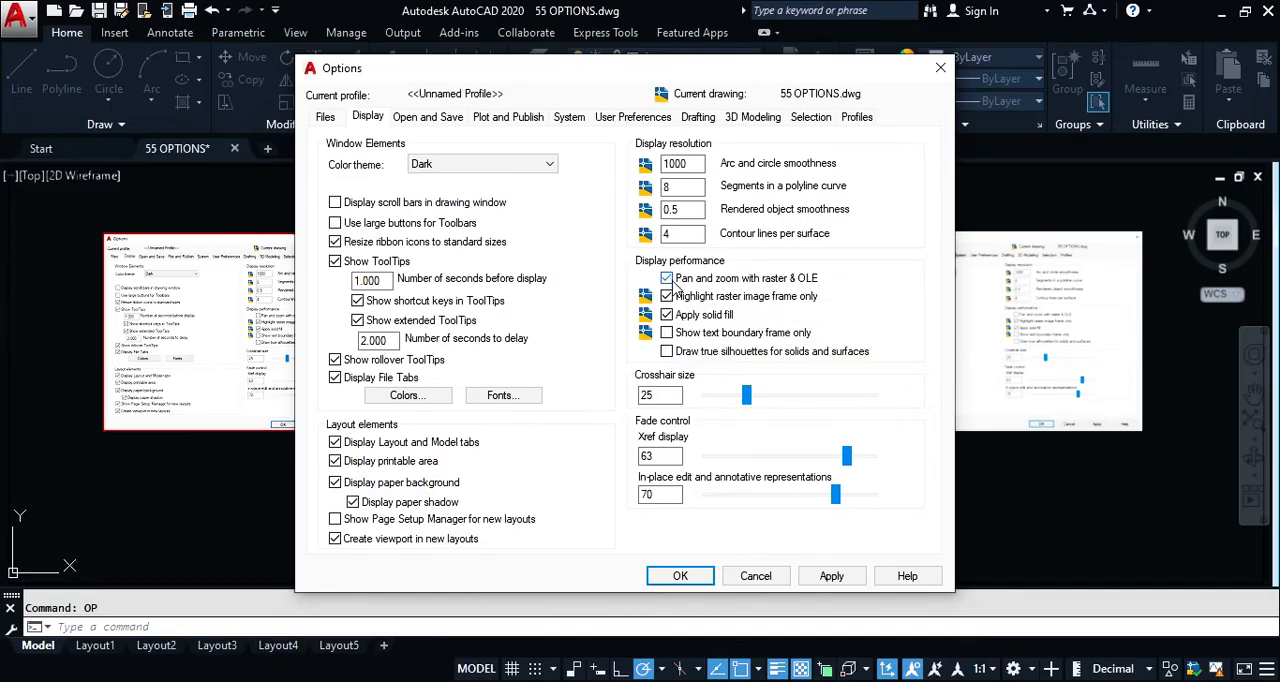
left_click(680, 576)
mouse_move(338, 300)
middle_mouse_down()
mouse_move(355, 305)
mouse_move(309, 283)
middle_mouse_up()
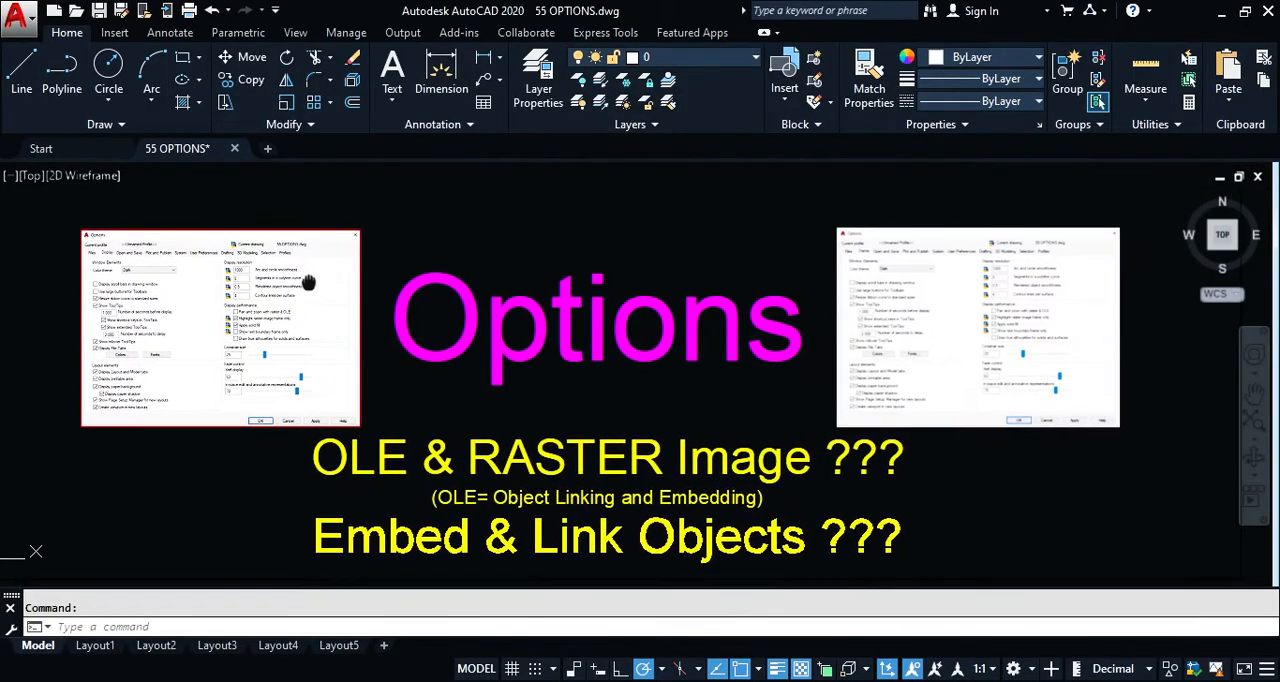
Step: Disable Pan and zoom with raster & OLE in the Options dialog, and test it by panning the drawing
type("op")
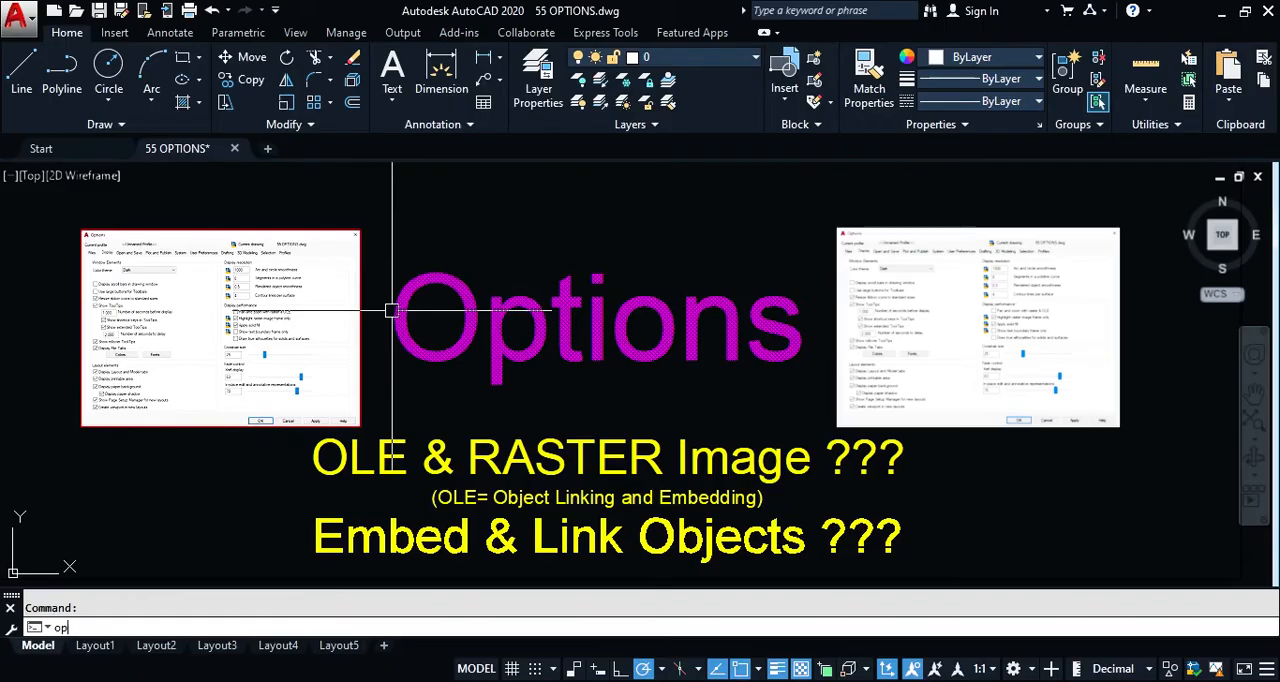
key("Return")
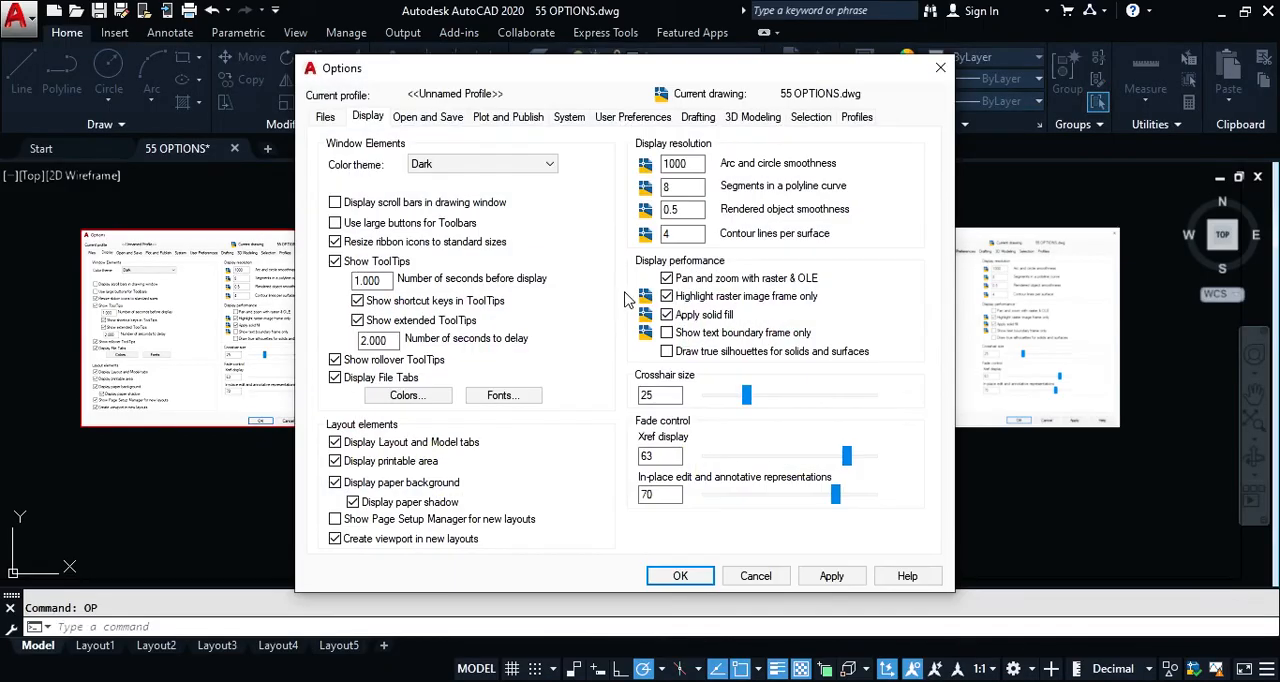
left_click(667, 279)
left_click(679, 577)
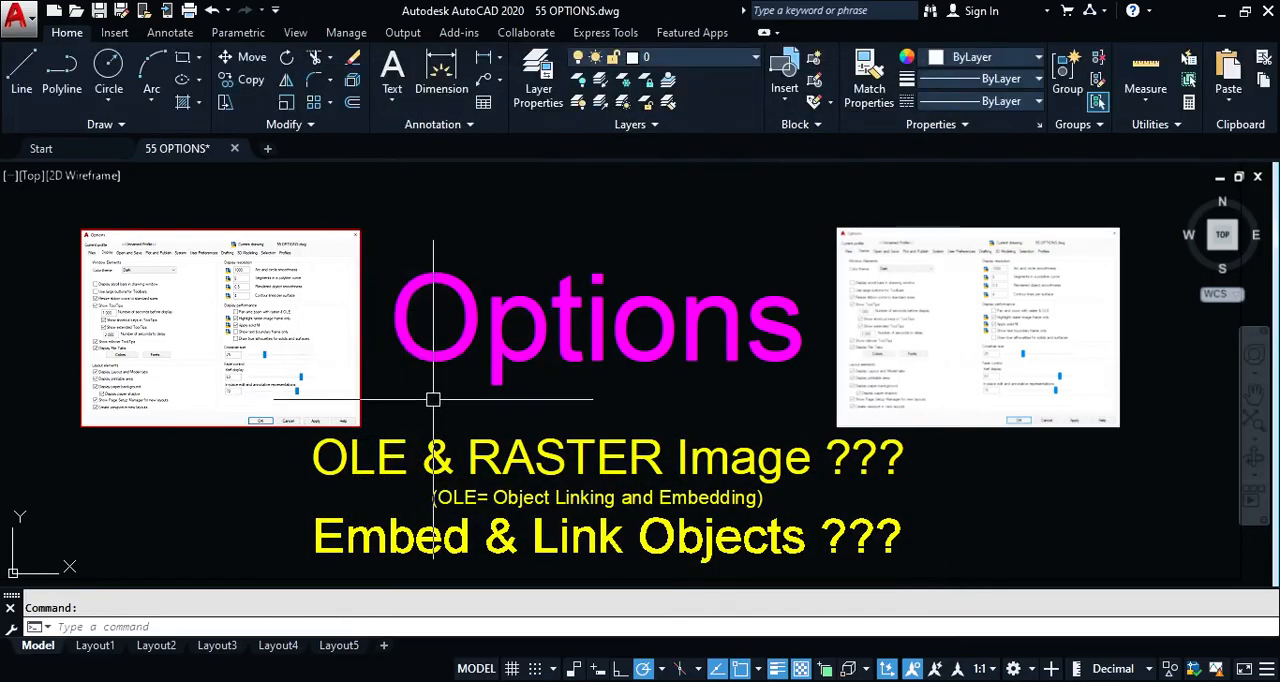
mouse_move(290, 320)
middle_mouse_down()
mouse_move(300, 326)
mouse_move(280, 320)
mouse_move(286, 331)
mouse_move(239, 303)
mouse_move(313, 351)
mouse_move(221, 291)
mouse_move(269, 283)
mouse_move(293, 301)
middle_mouse_up()
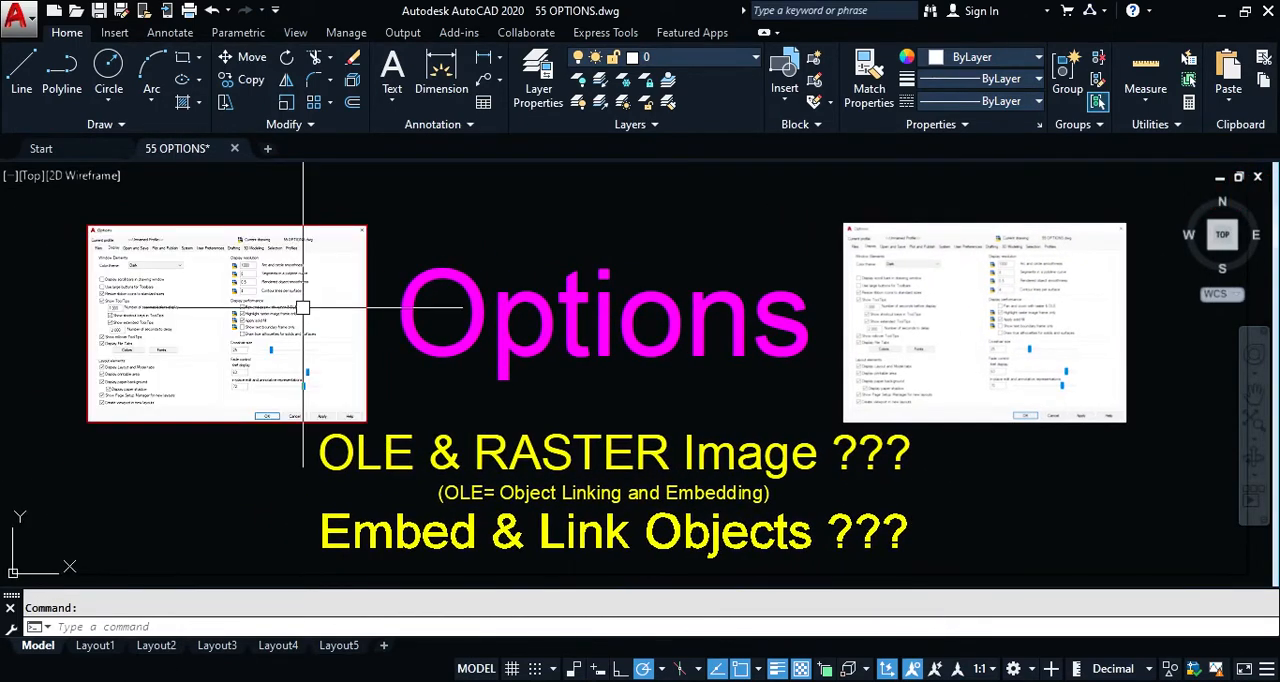
Step: Disable Highlight raster image frame only in the Options dialog, and check the effect by selecting and deselecting the faded raster image
type("op")
key("Return")
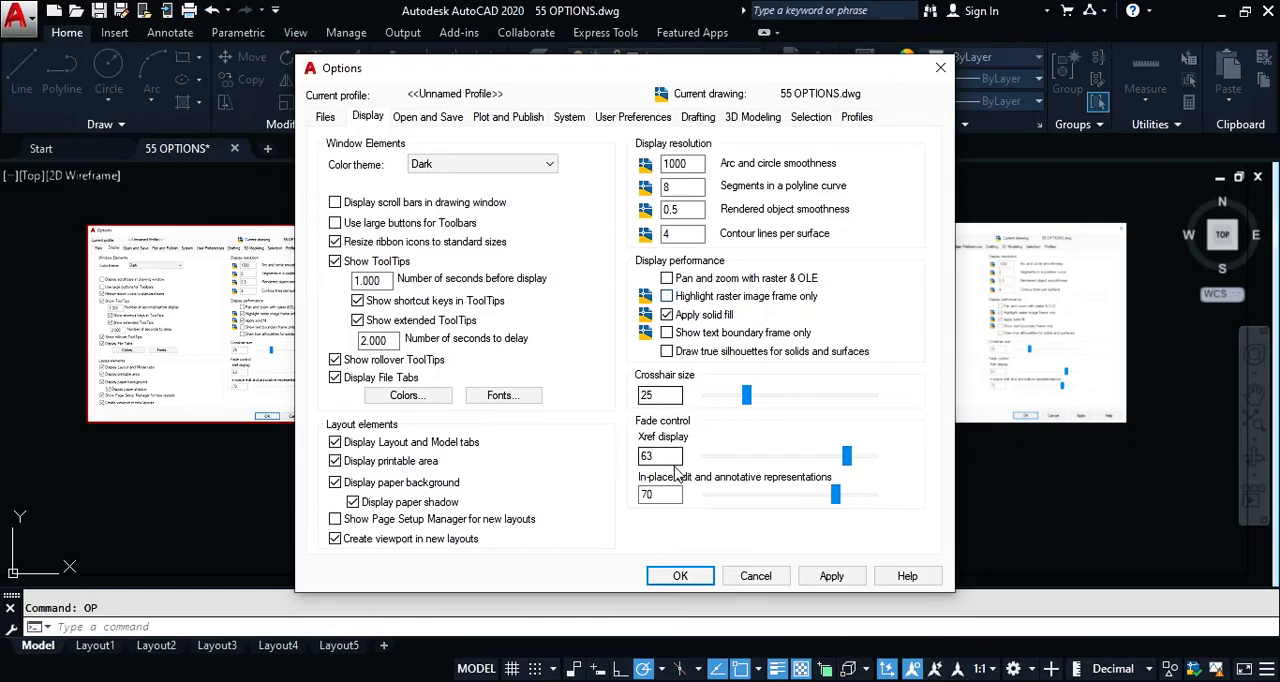
left_click(680, 575)
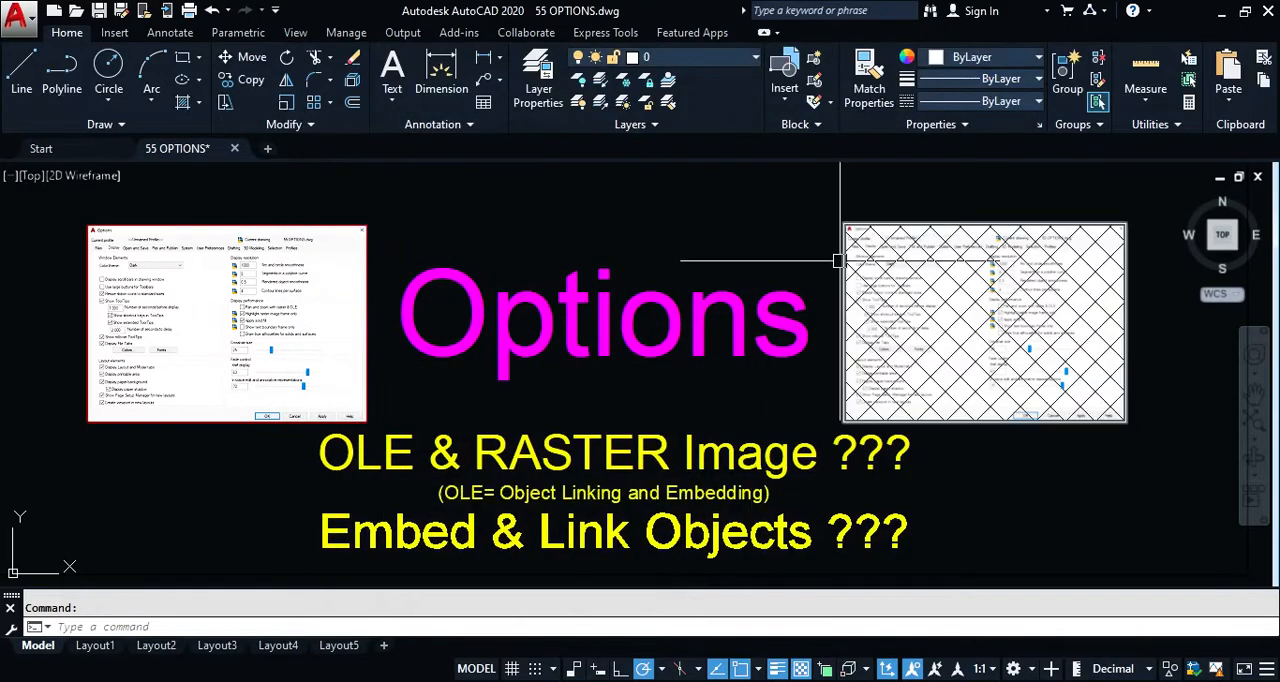
left_click(860, 370)
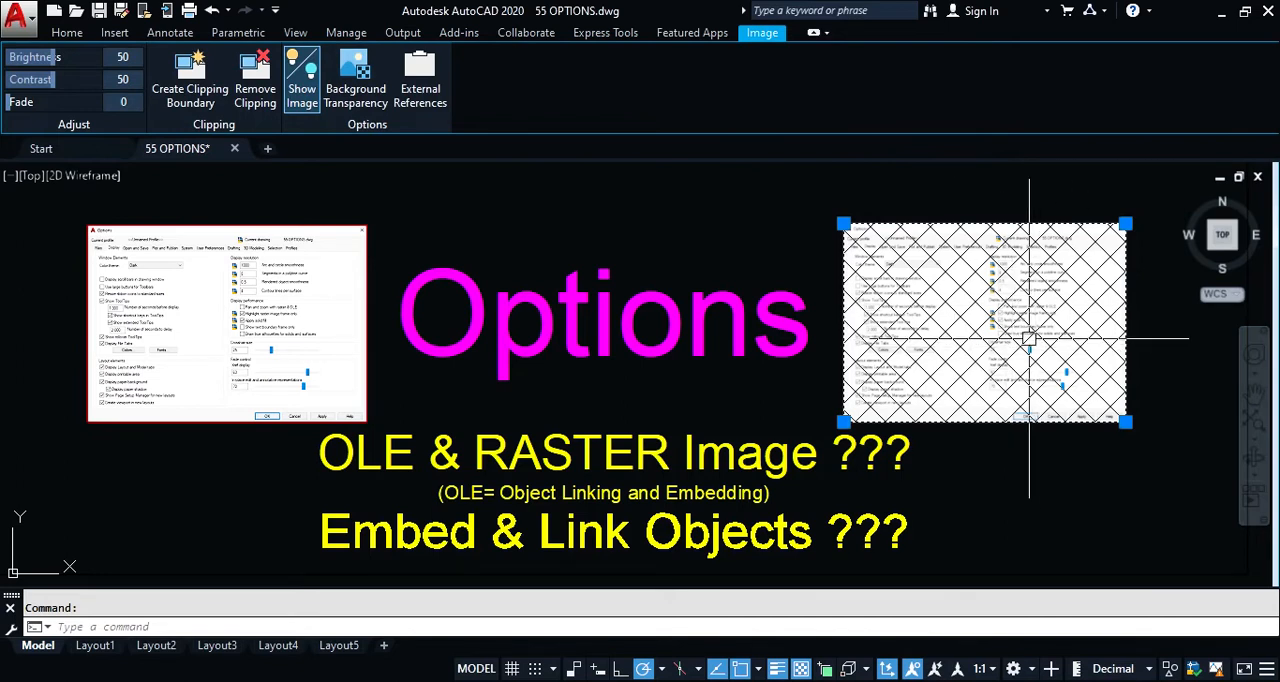
key("Escape")
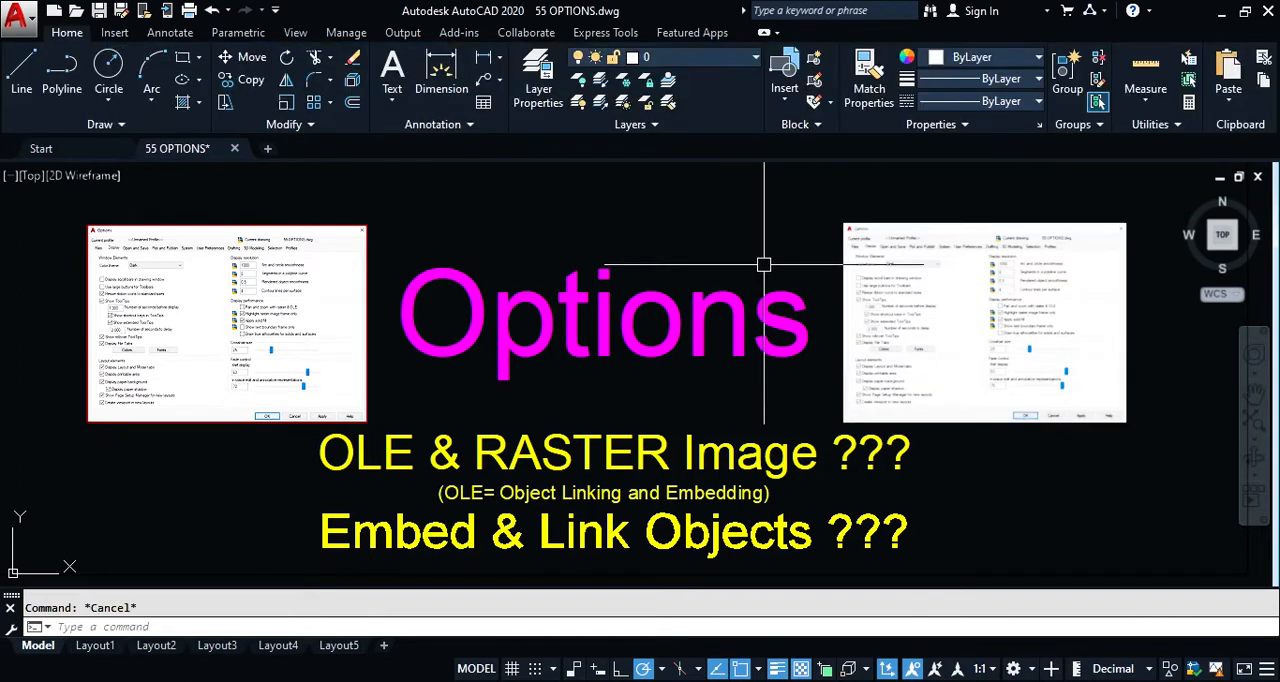
Step: Re-enable Highlight raster image frame only in the Options dialog, and check the faded raster image's selection highlight before deselecting it
type("OP")
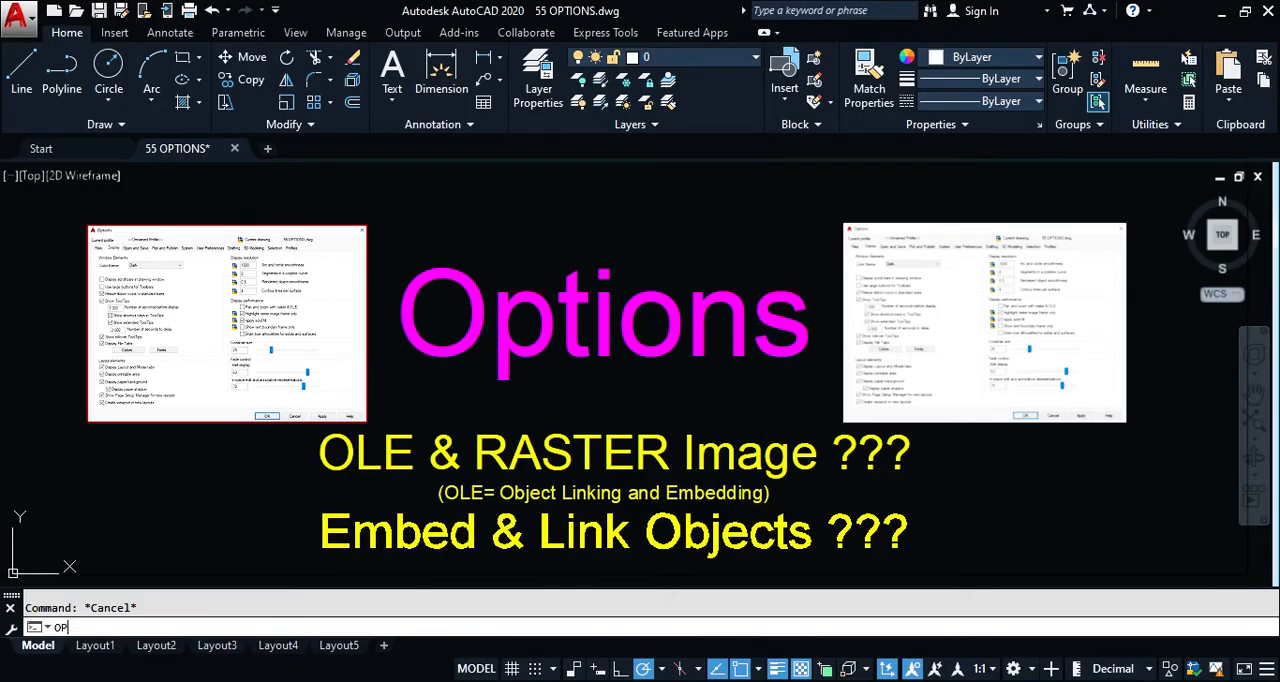
key("Return")
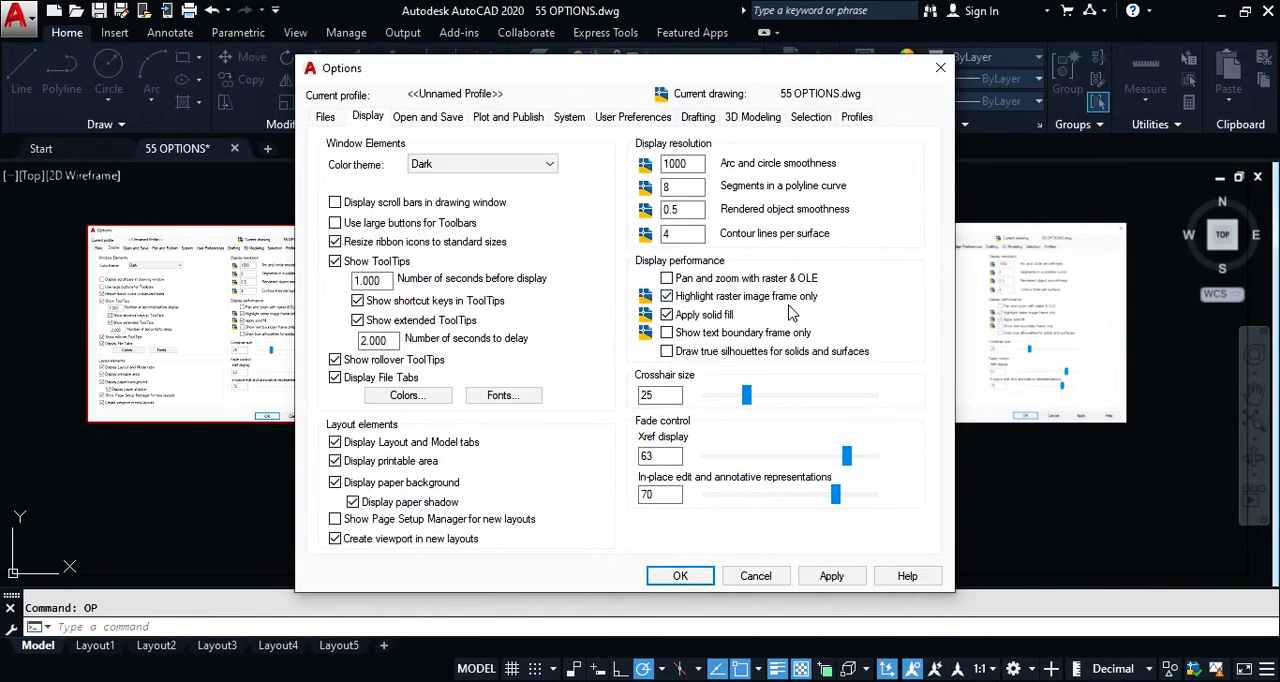
left_click(708, 575)
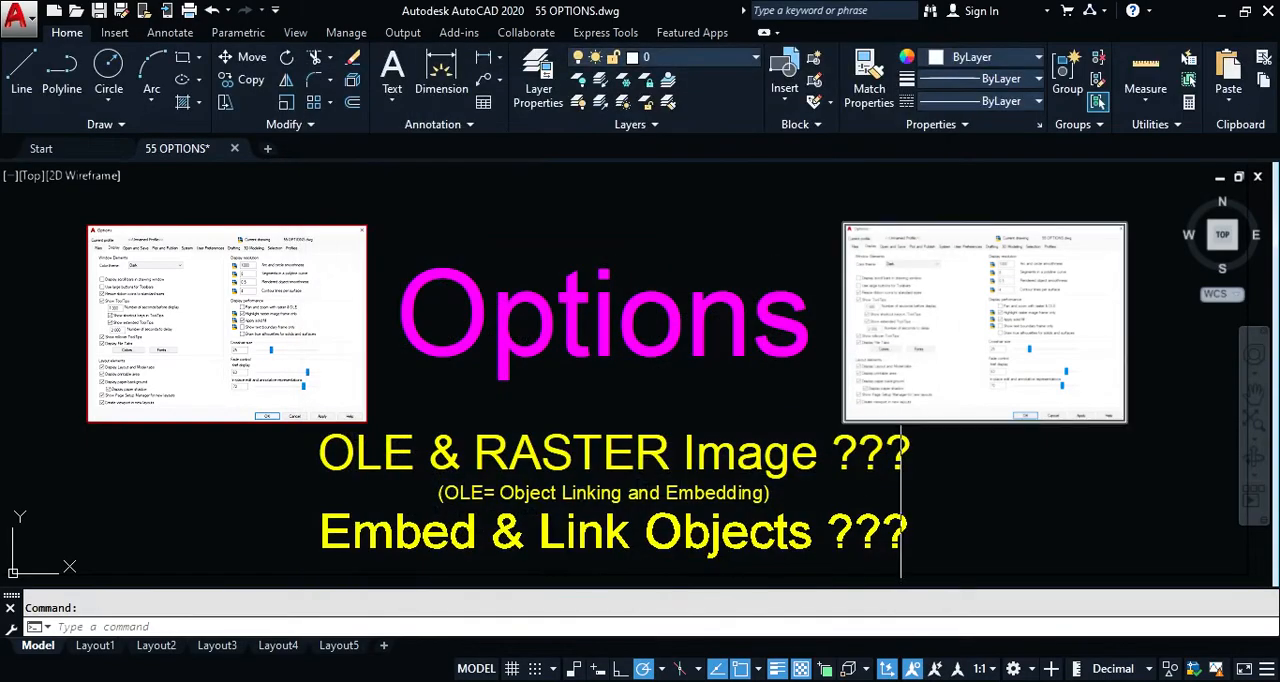
left_click(905, 422)
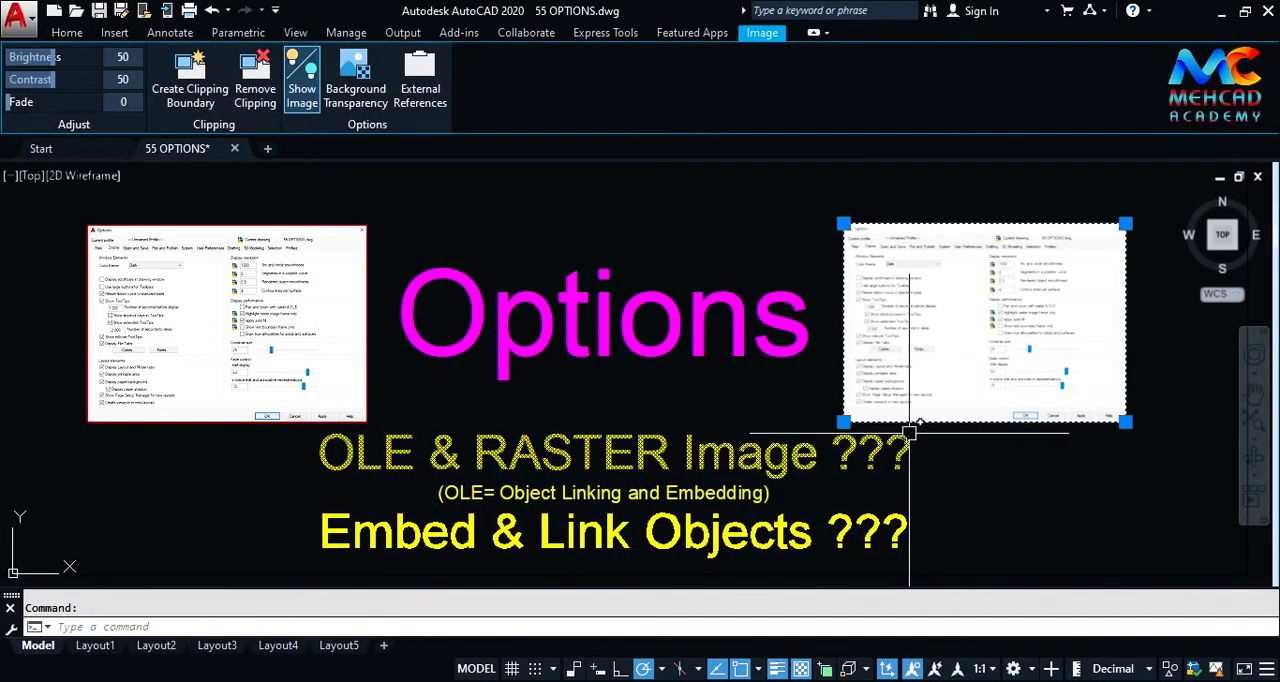
key("Escape")
Step: Enable Show text boundary frame only in the Options dialog, and check the Options title text in the drawing
type("op")
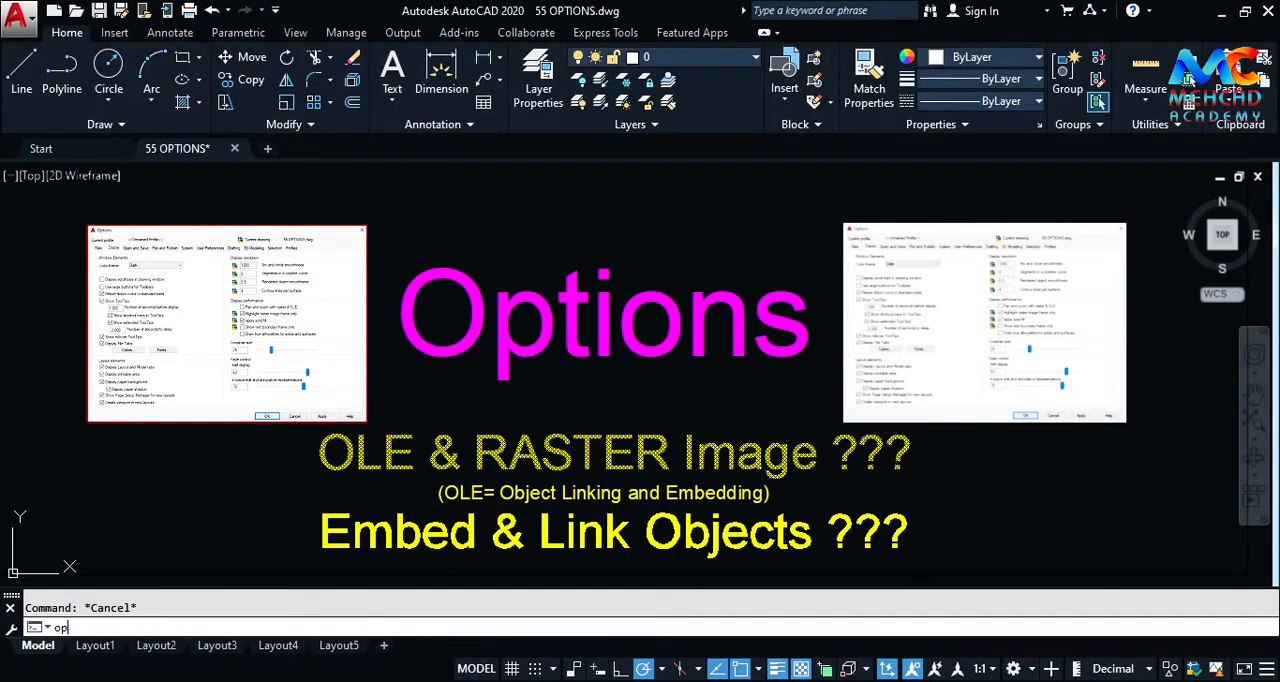
key("Return")
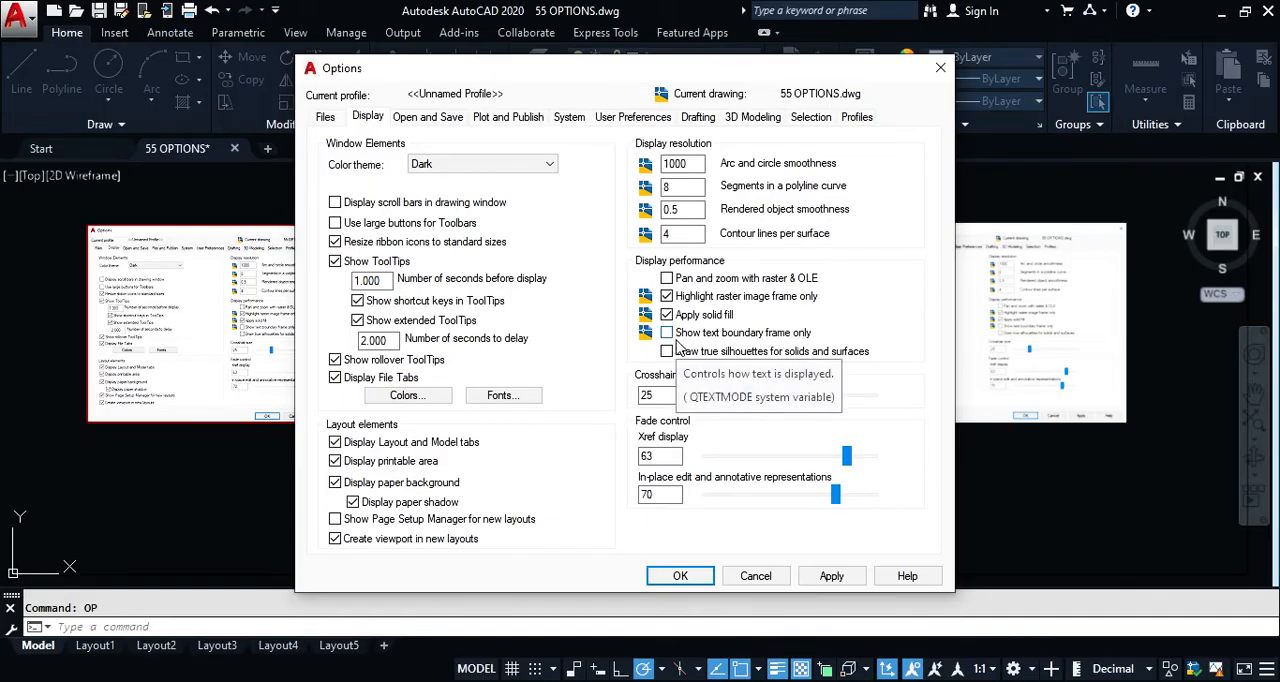
left_click(680, 576)
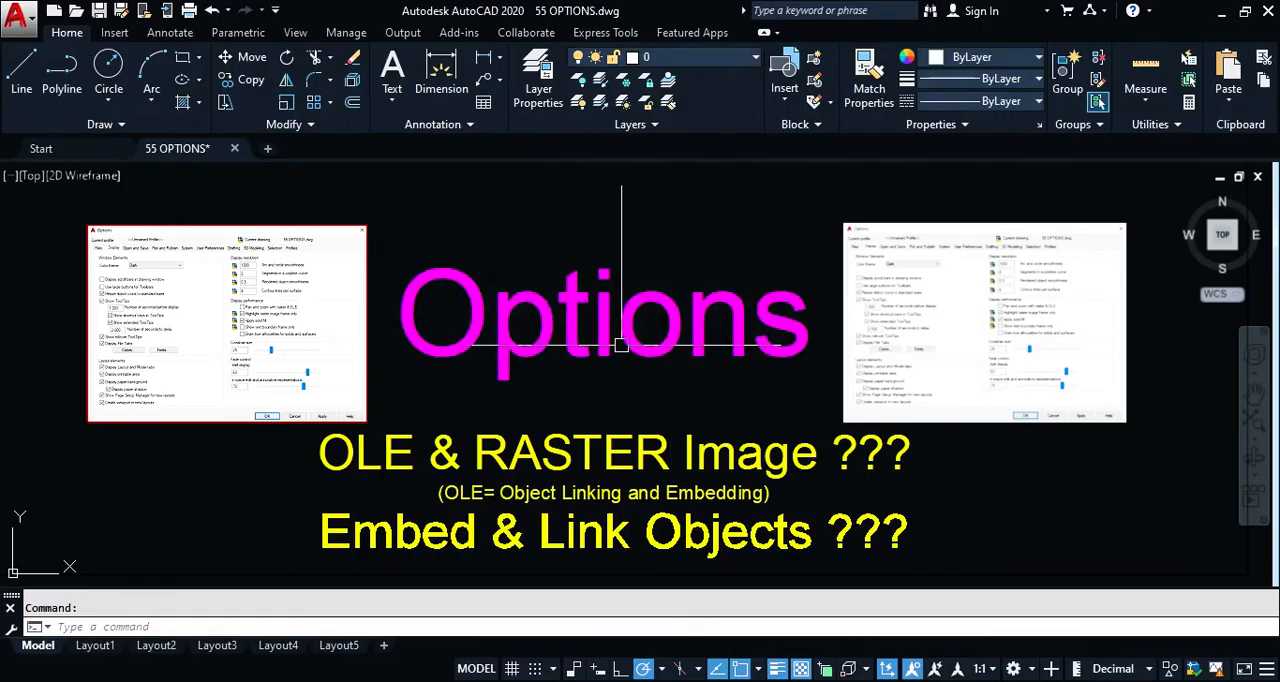
mouse_move(623, 340)
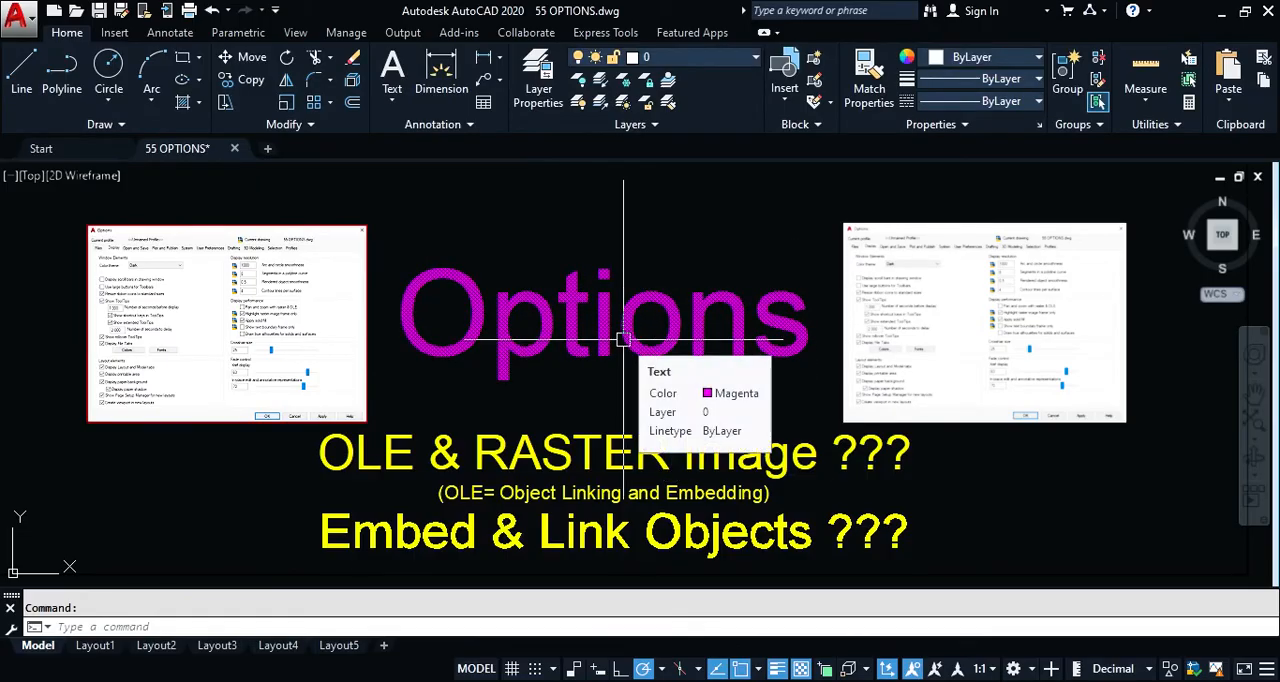
Step: Add a multiline text reading "asdasdasd" above the Options title
type("M")
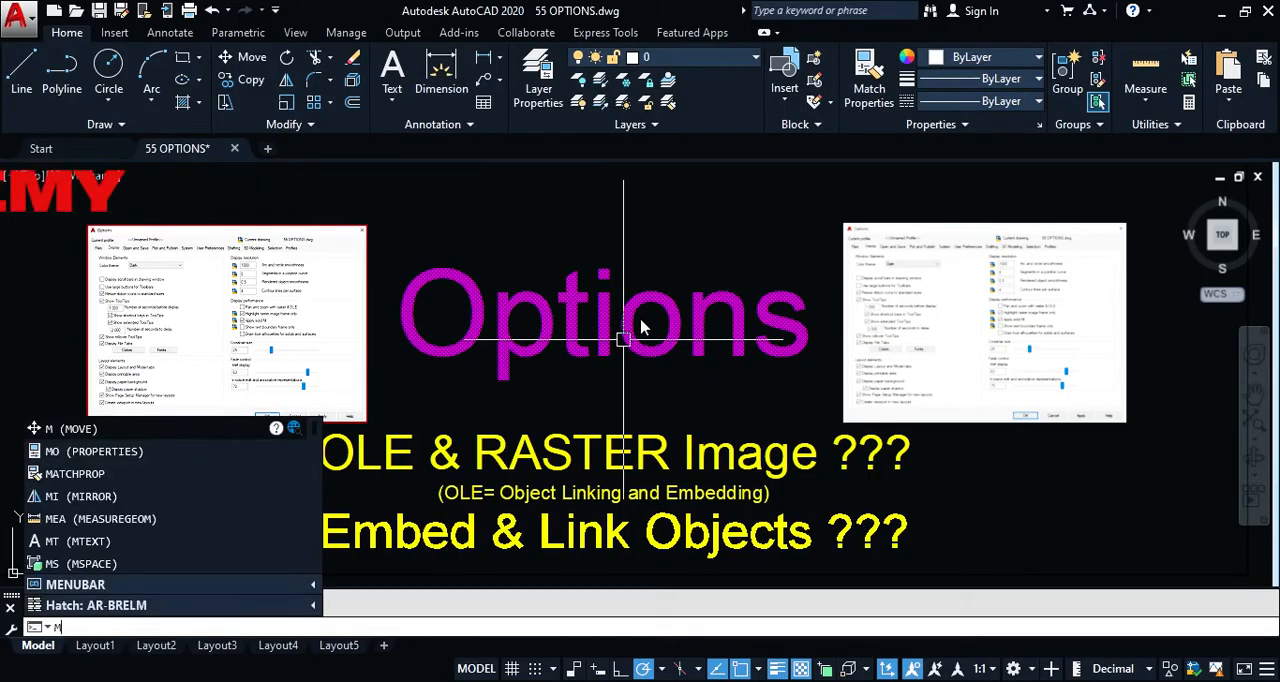
type("T")
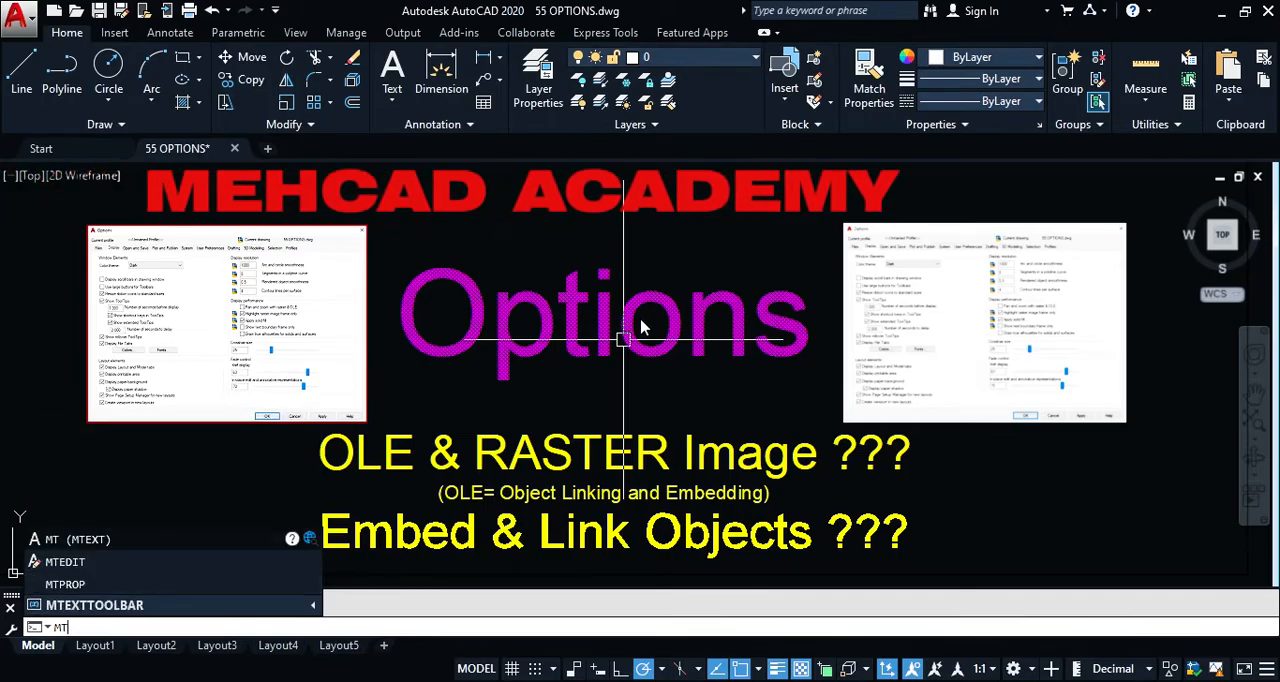
key("Return")
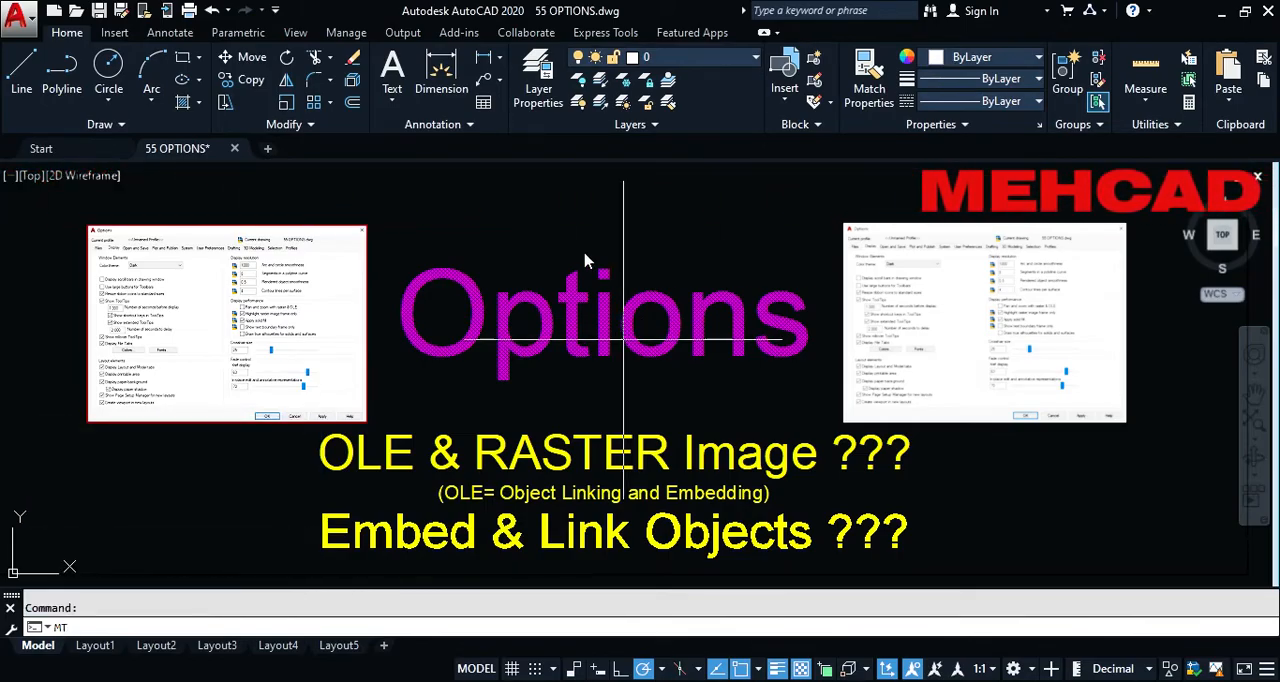
left_click(503, 228)
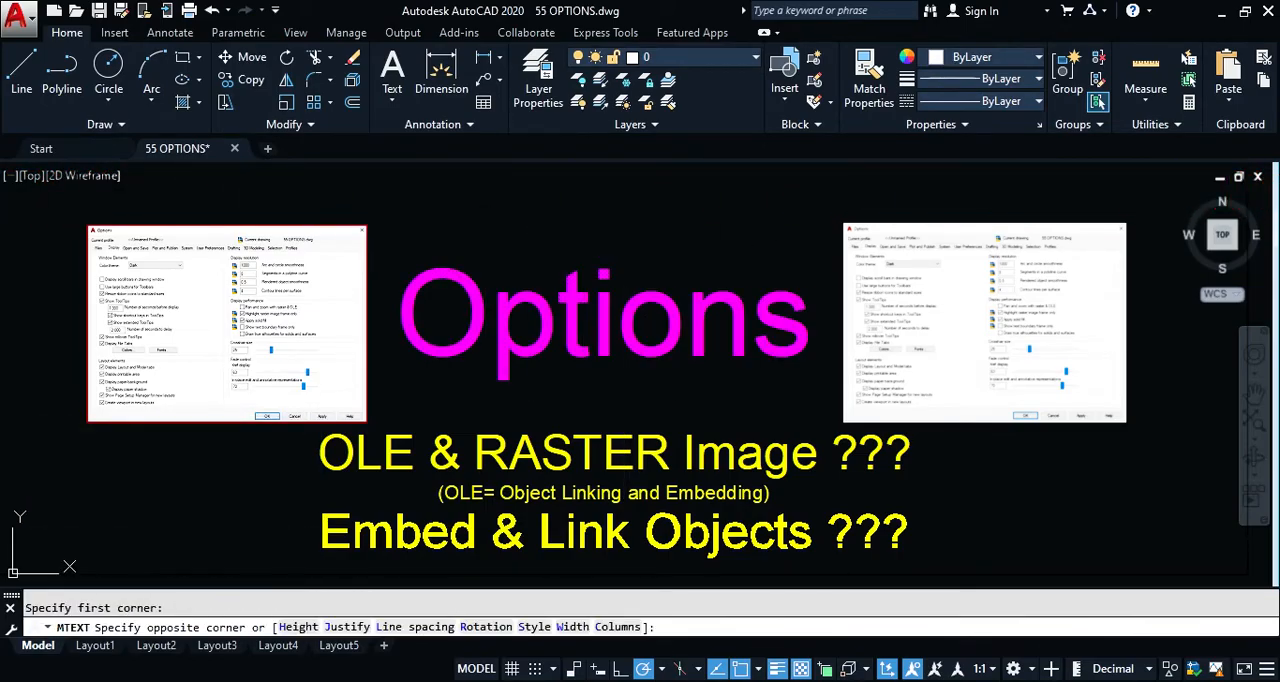
left_click(537, 251)
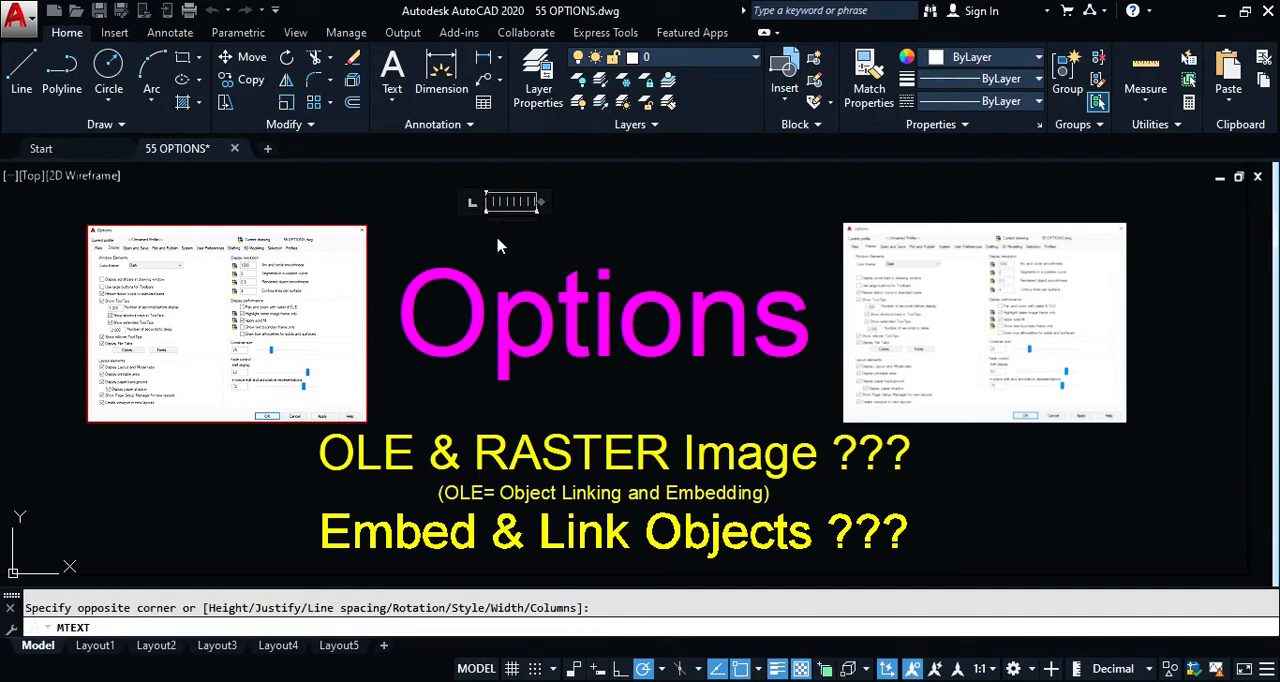
left_click(497, 236)
scroll(487, 214, "up", 12)
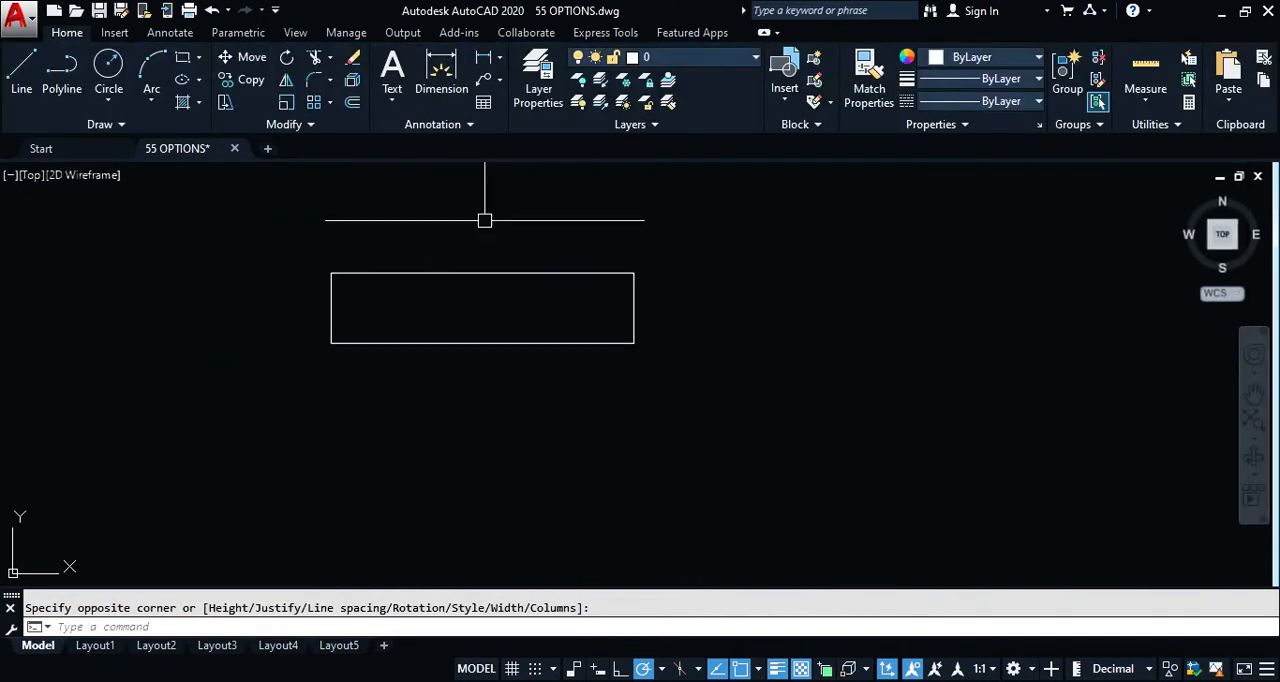
Step: Open the new multiline text for editing to inspect it, and close the editor without changing the text
left_click(455, 285)
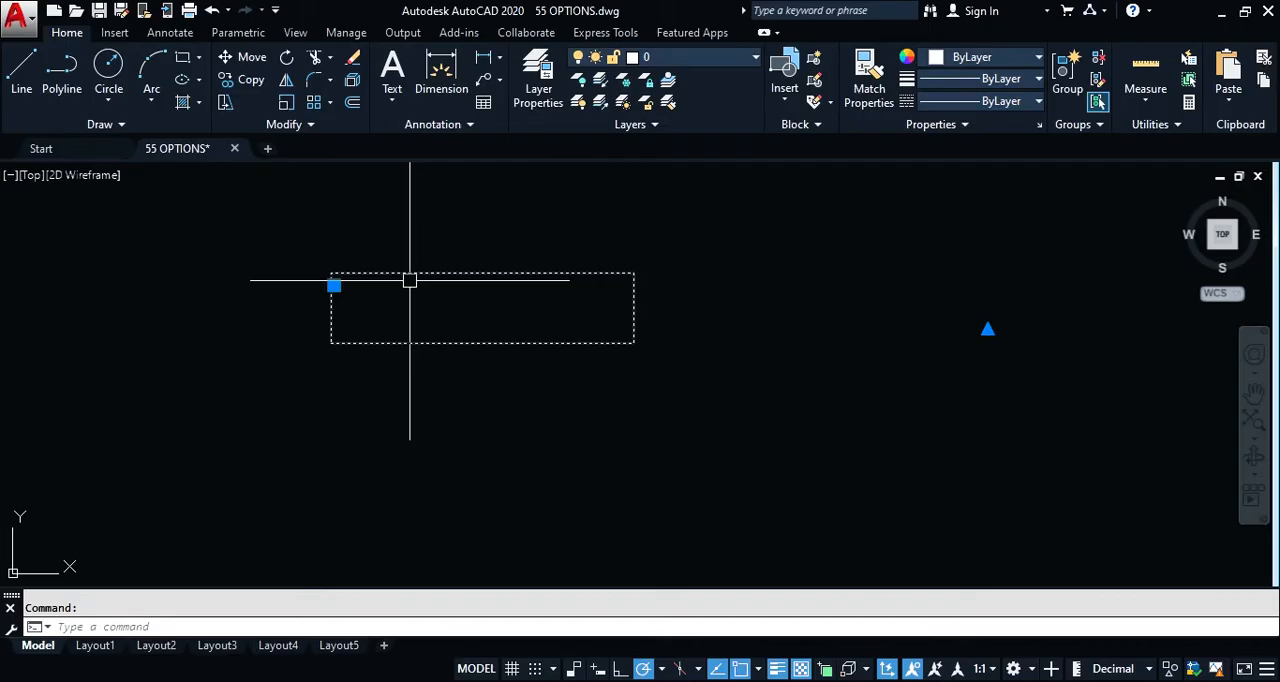
double_click(410, 280)
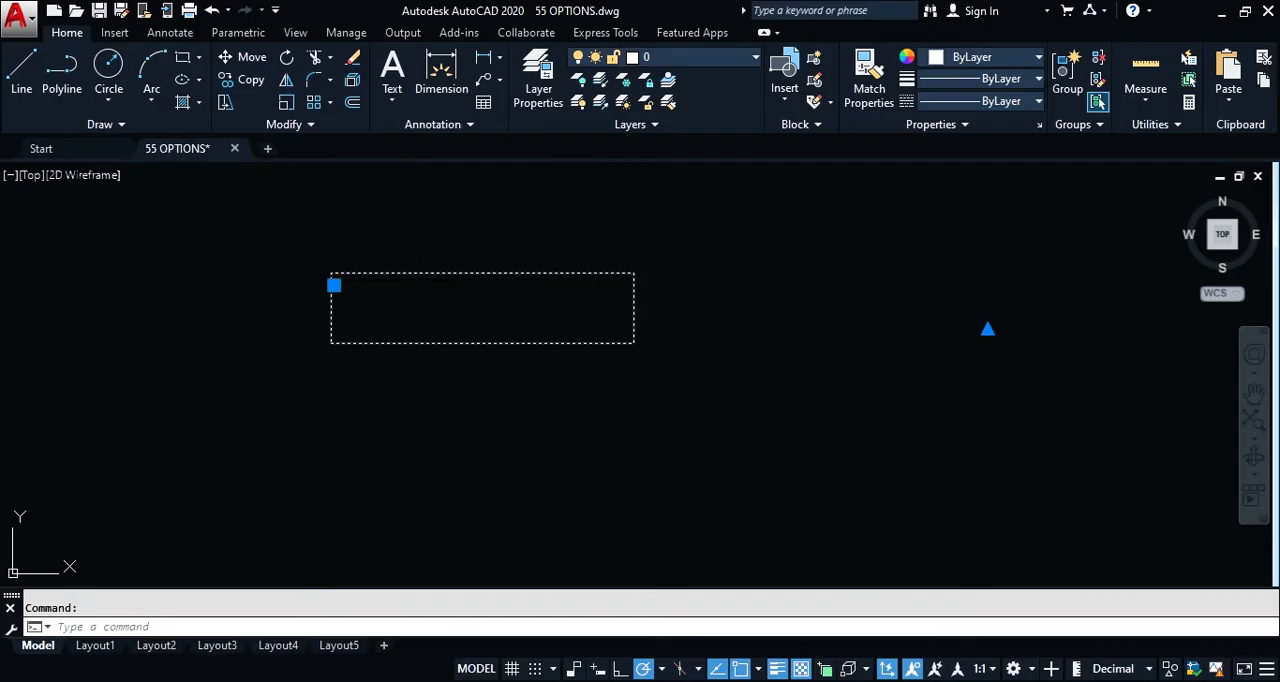
double_click(454, 322)
left_click(676, 330)
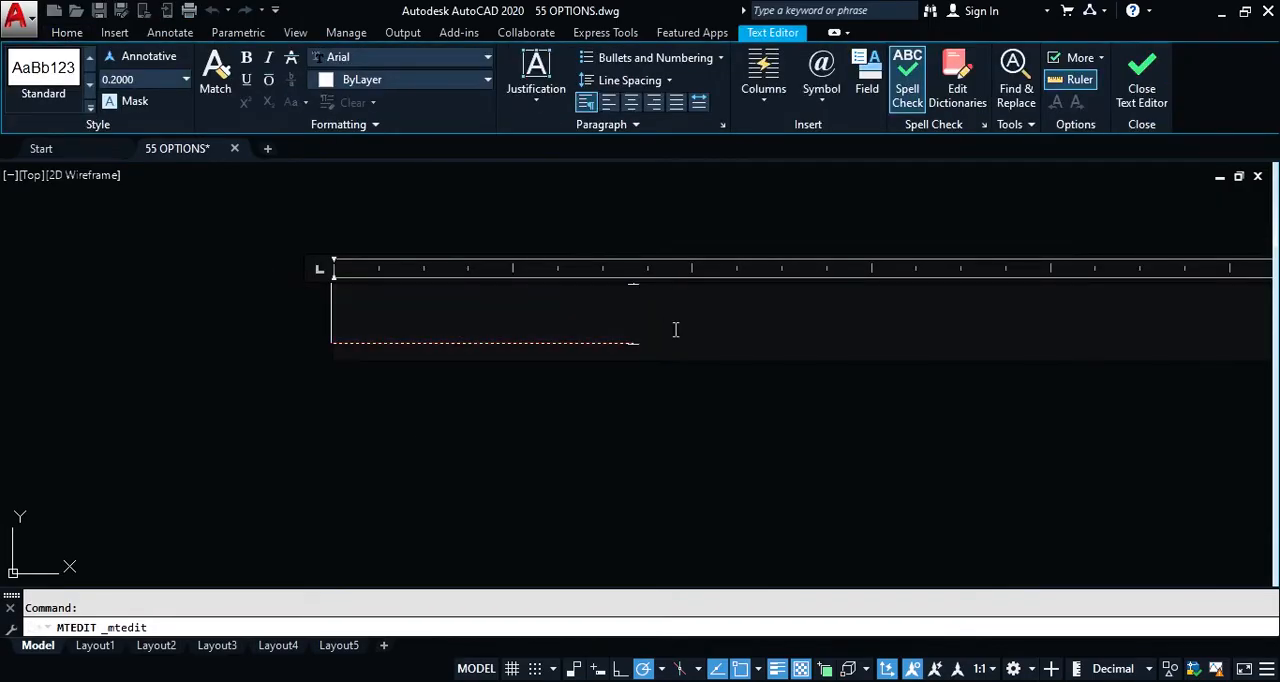
left_click(686, 436)
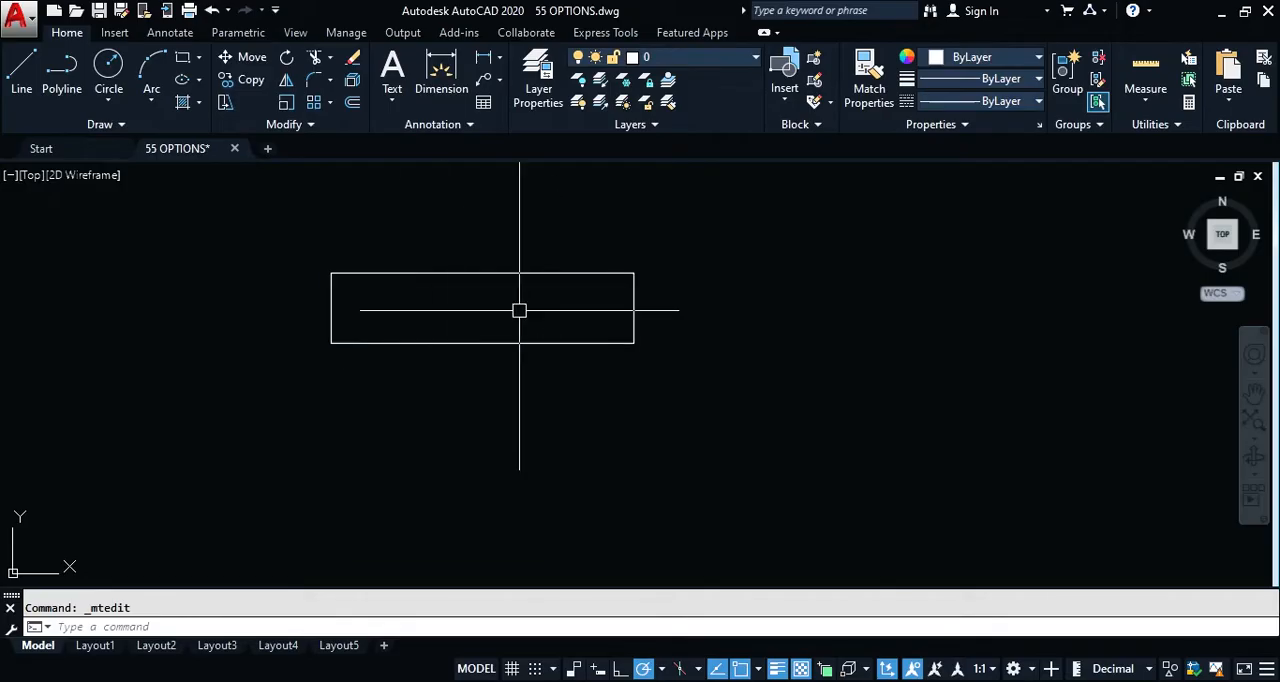
Step: Disable Show text boundary frame only in the Options dialog, and regenerate the model
type("op")
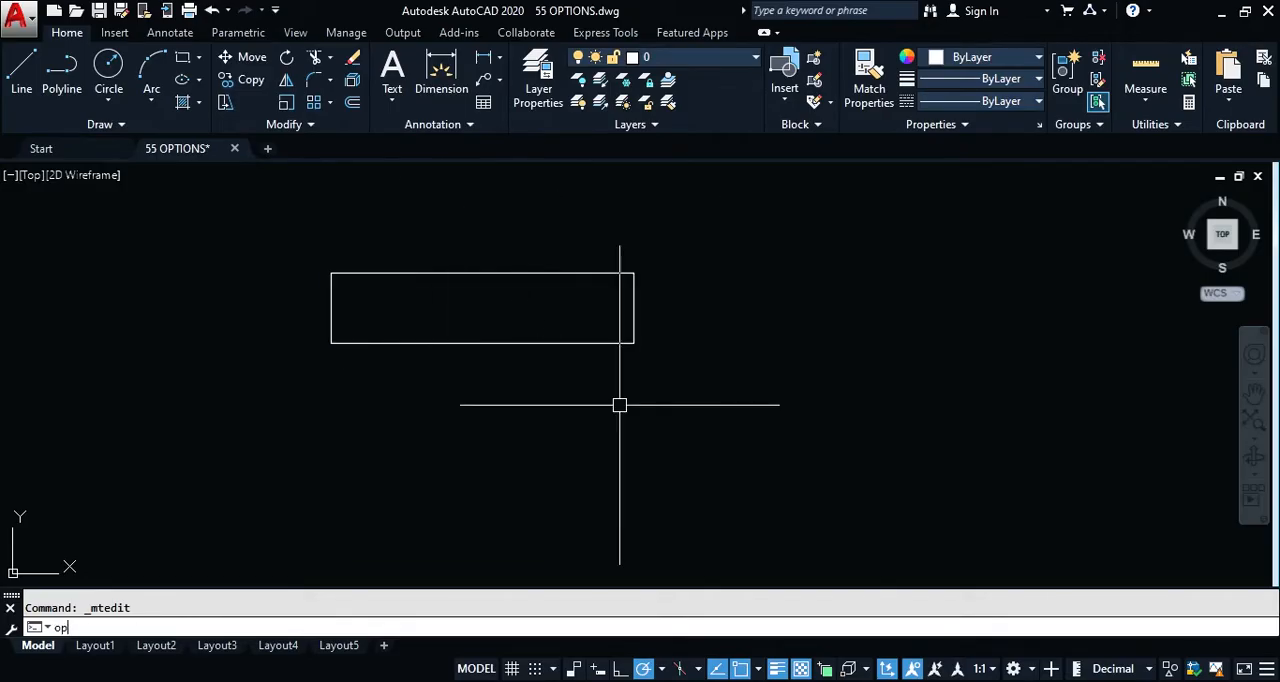
key("Return")
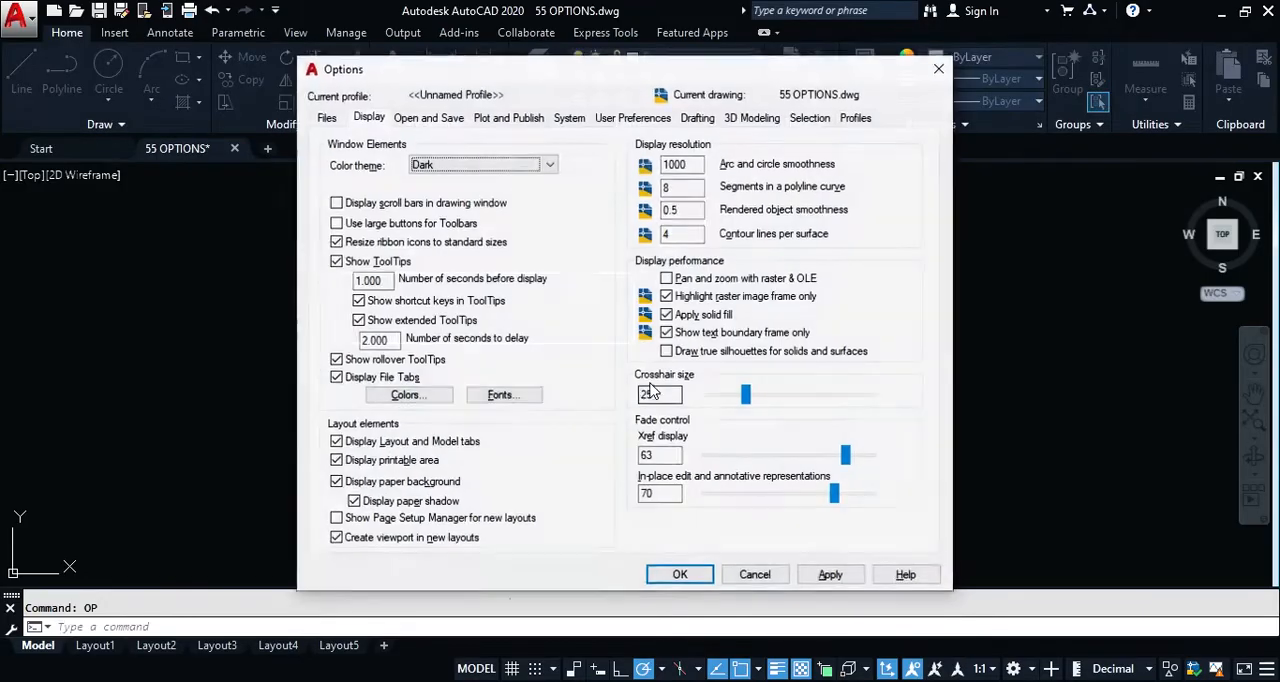
left_click(667, 333)
left_click(684, 576)
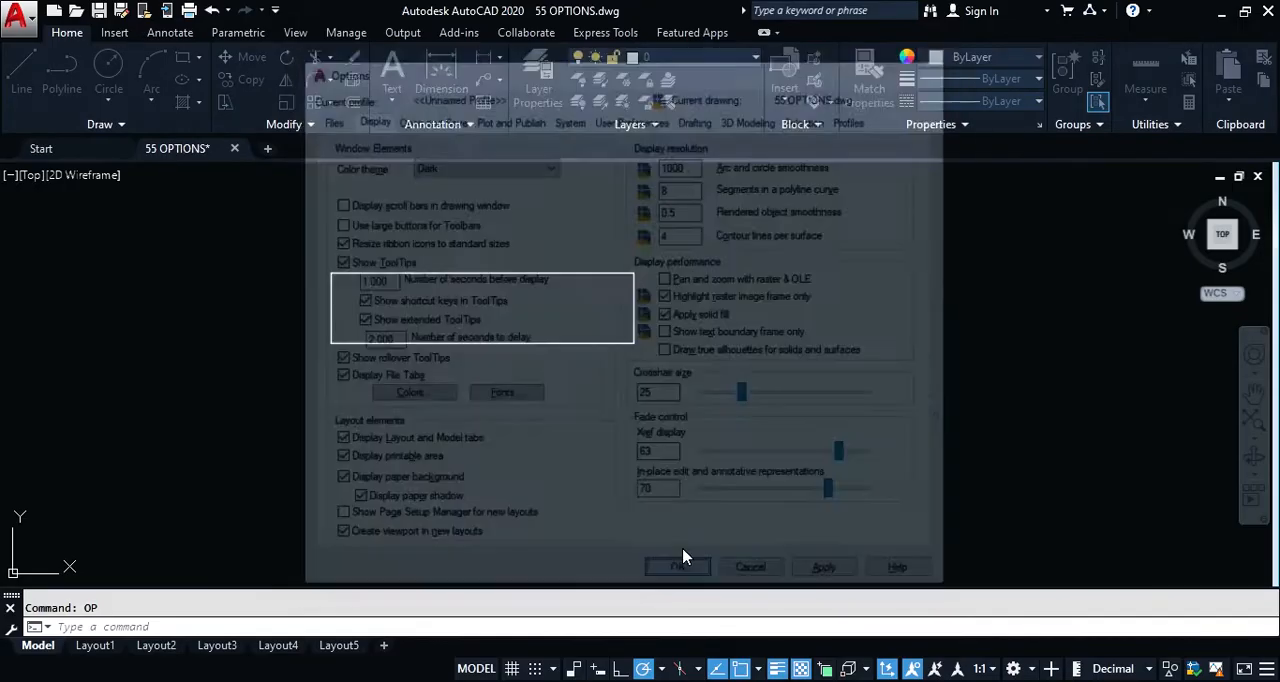
type("Re")
key("Return")
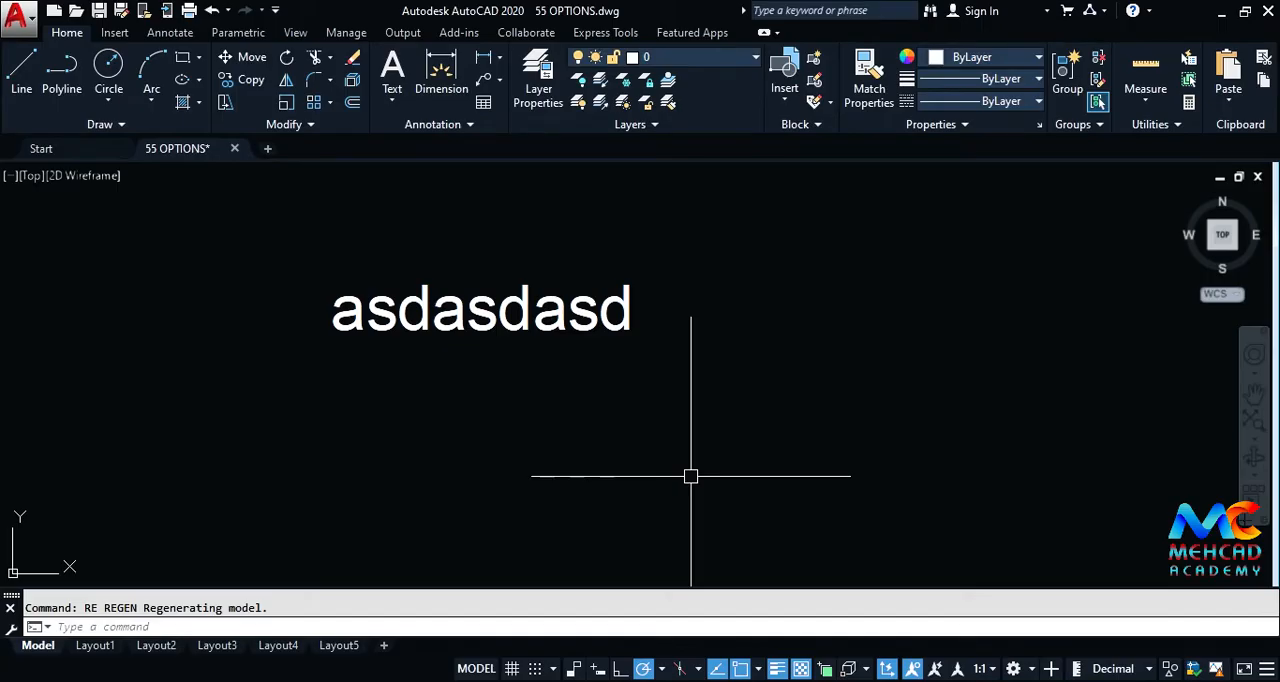
Step: Erase the "asdasdasd" multiline text
left_click(623, 322)
type("e")
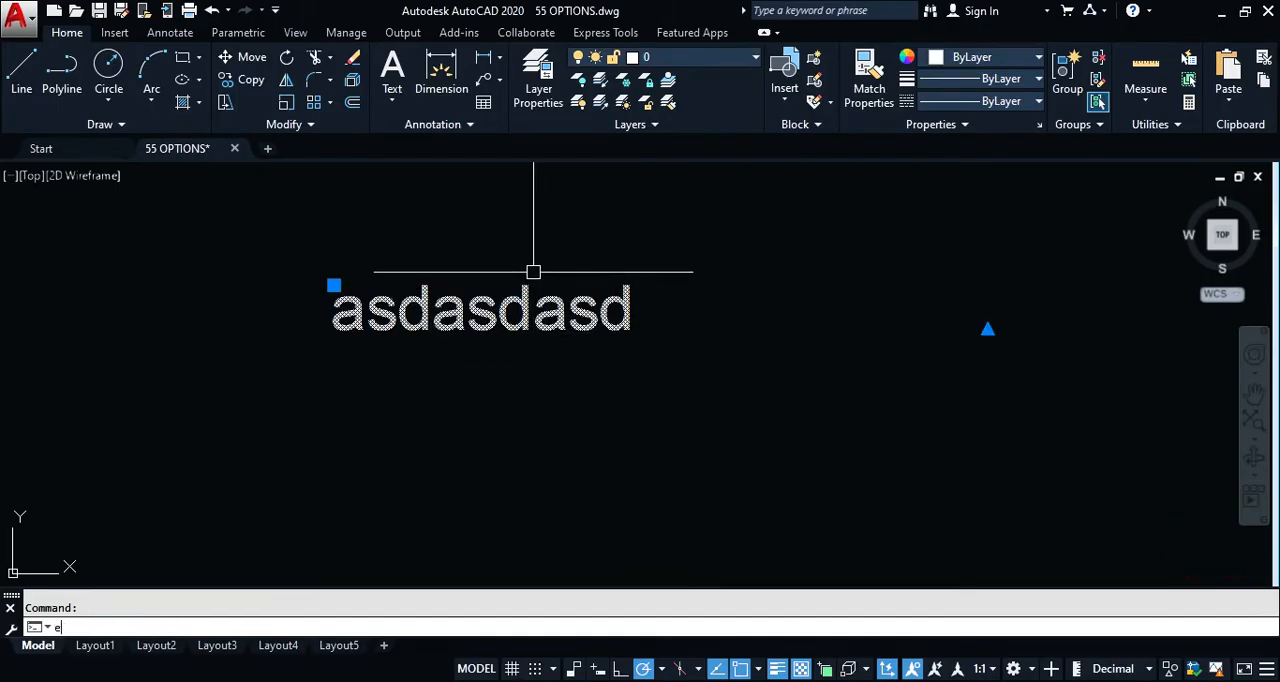
key("Return")
Step: Increase the crosshair size to its maximum in the Options dialog, and apply the change
type("o")
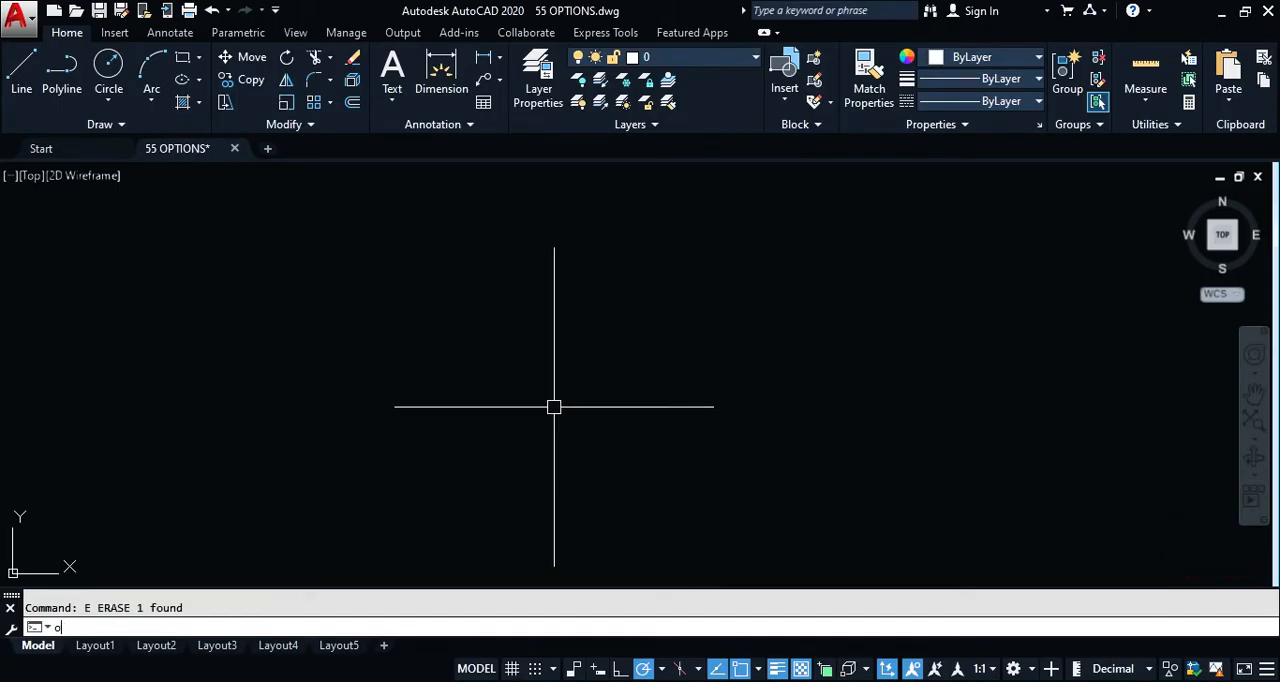
key("Return")
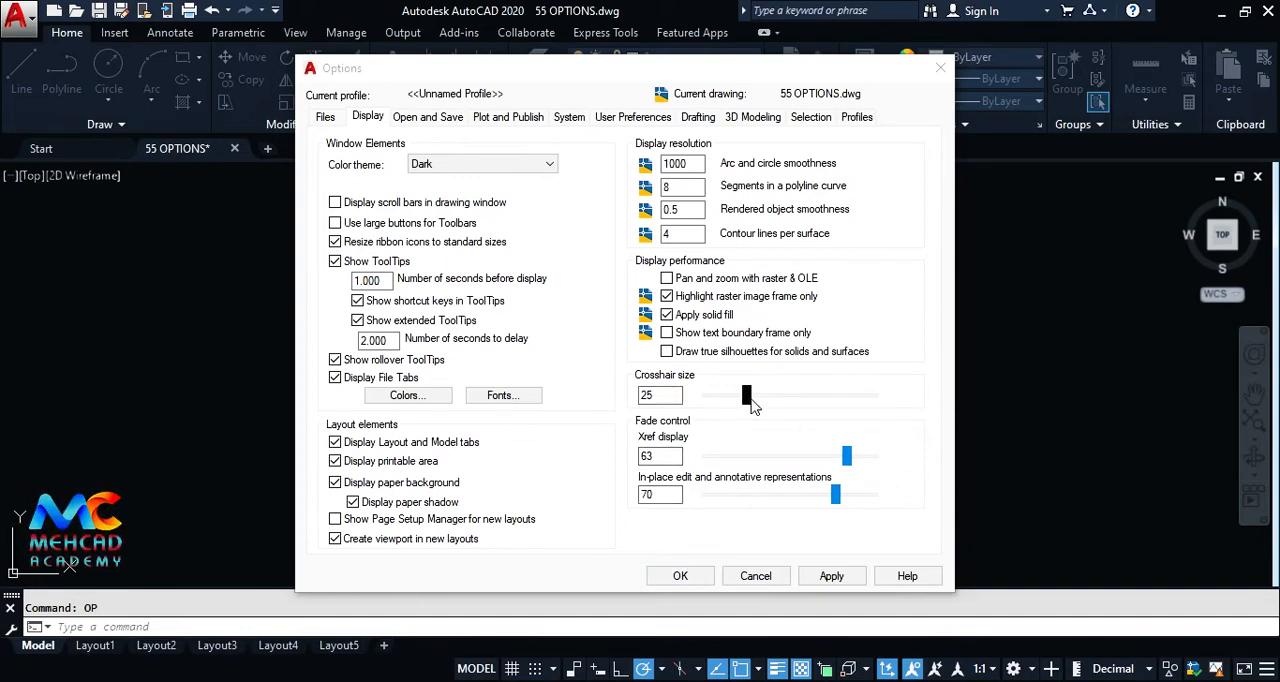
left_click_drag(747, 396, 874, 396)
left_click(680, 576)
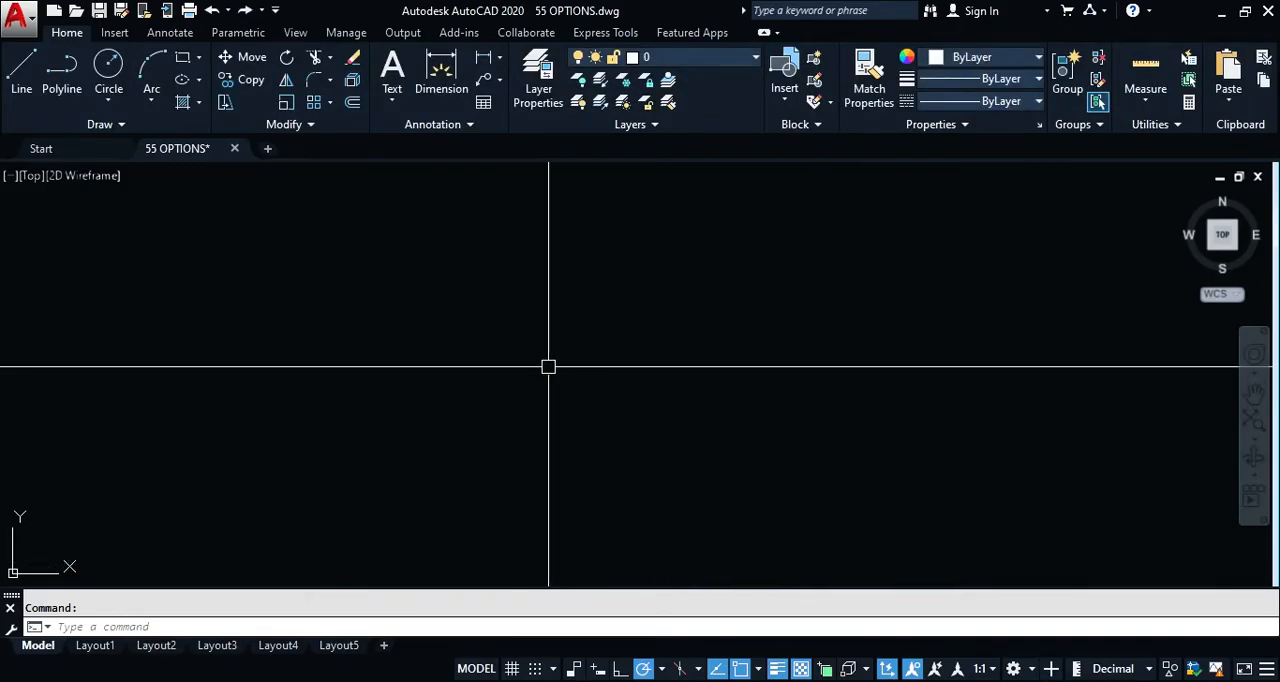
Step: Set the crosshair size to 25 in the Display options, and accept the change
type("z")
key("Return")
type("e")
key("Return")
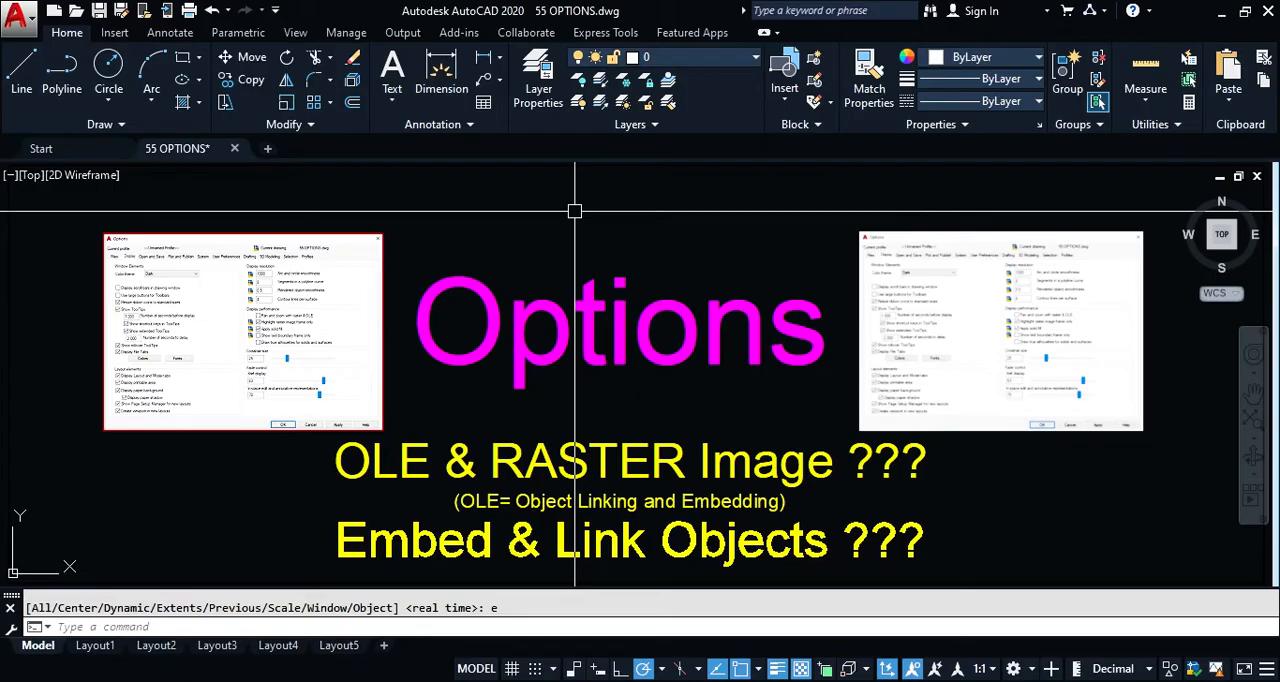
type("op")
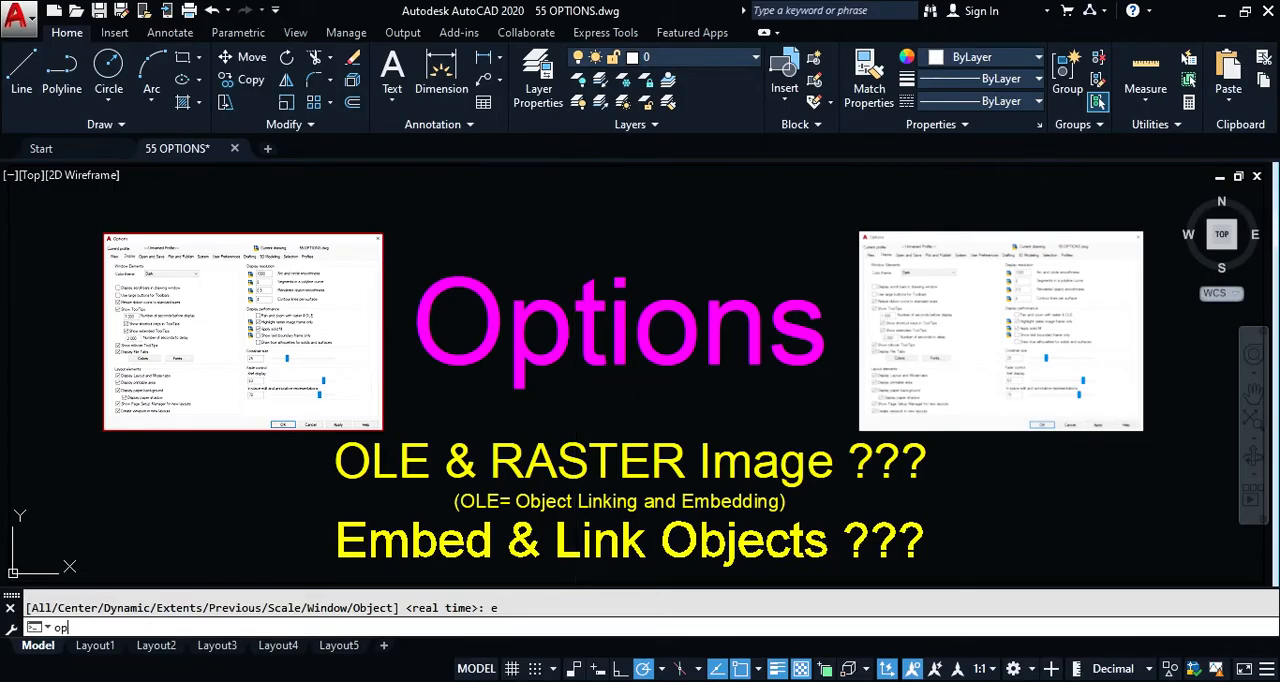
key("Return")
double_click(665, 396)
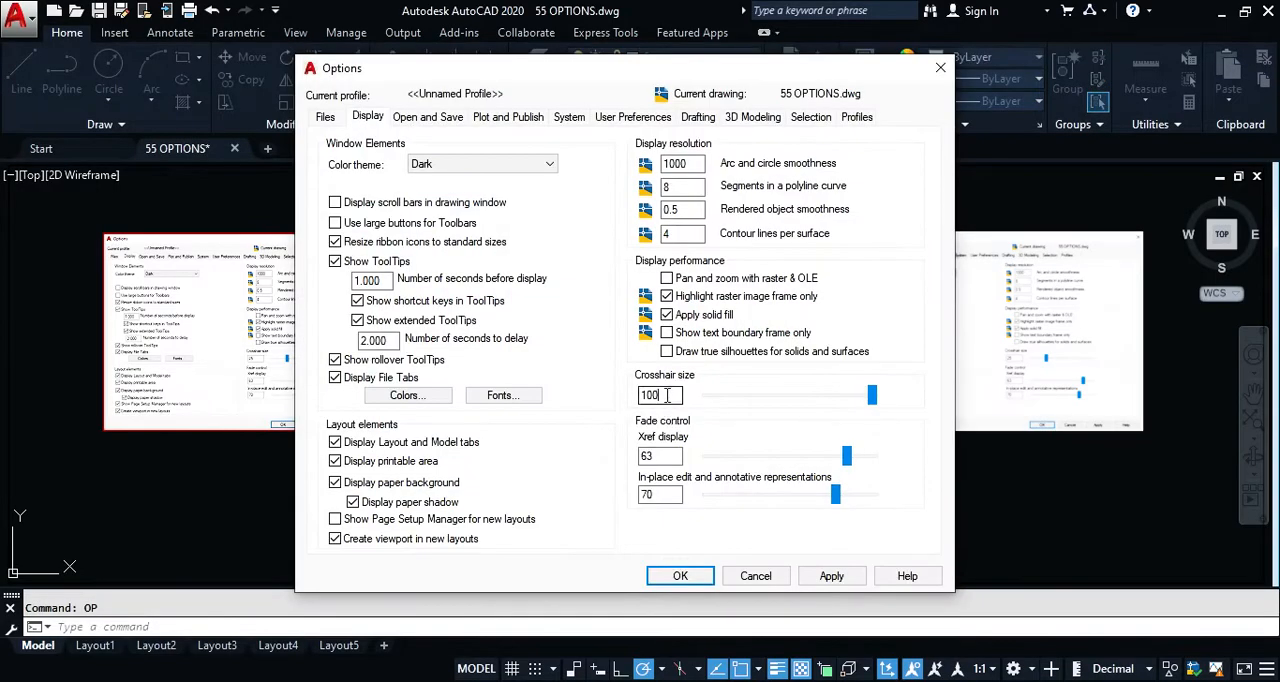
type("25")
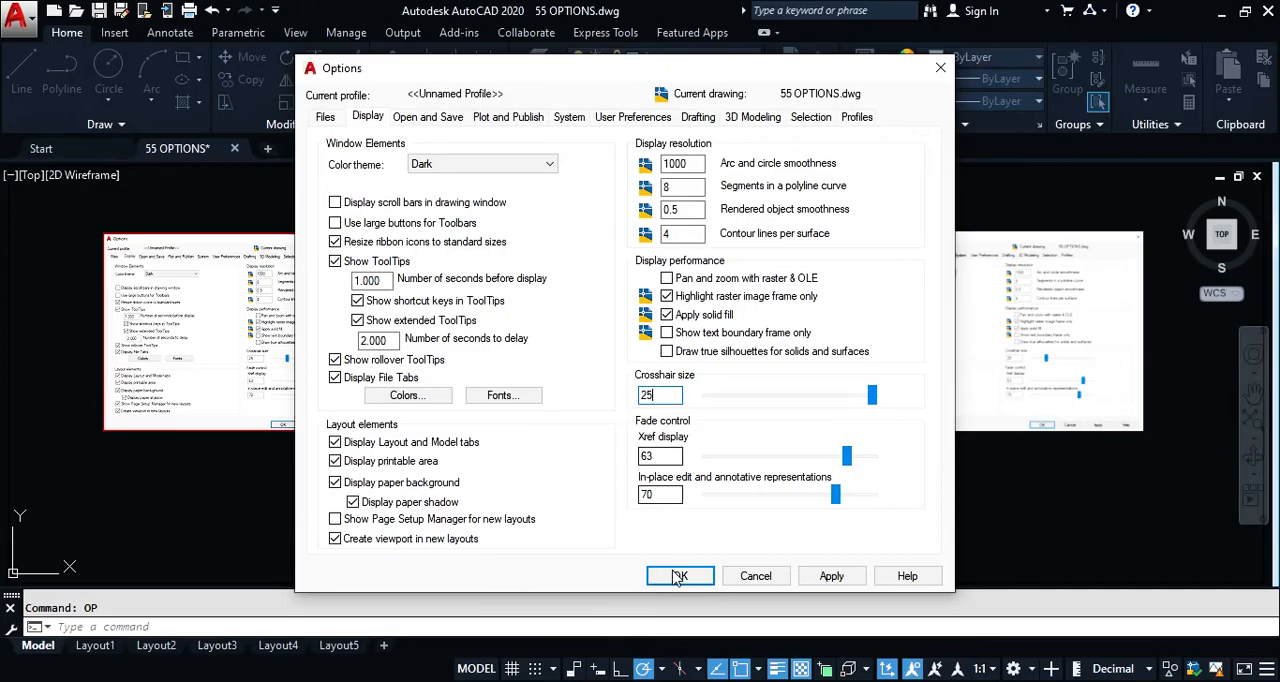
left_click(676, 574)
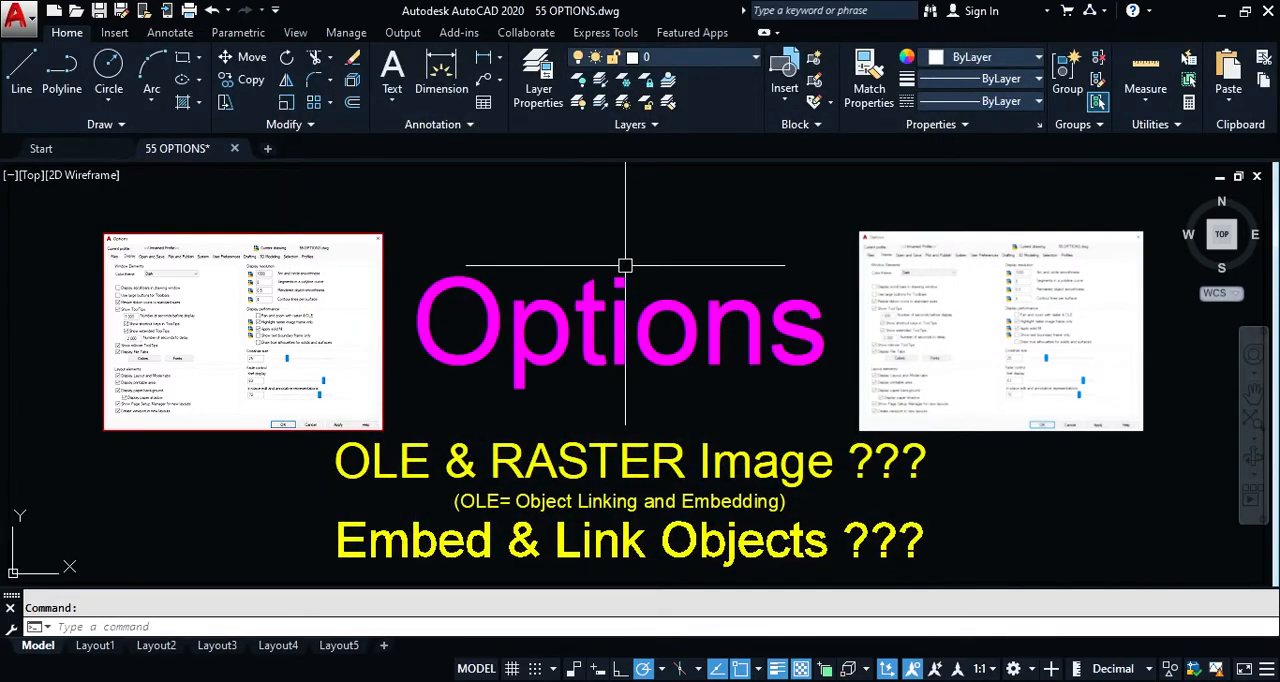
Step: Examine the default save file formats and the Xref demand-load choices in the Open and Save options, keeping Enabled with copy
type("op")
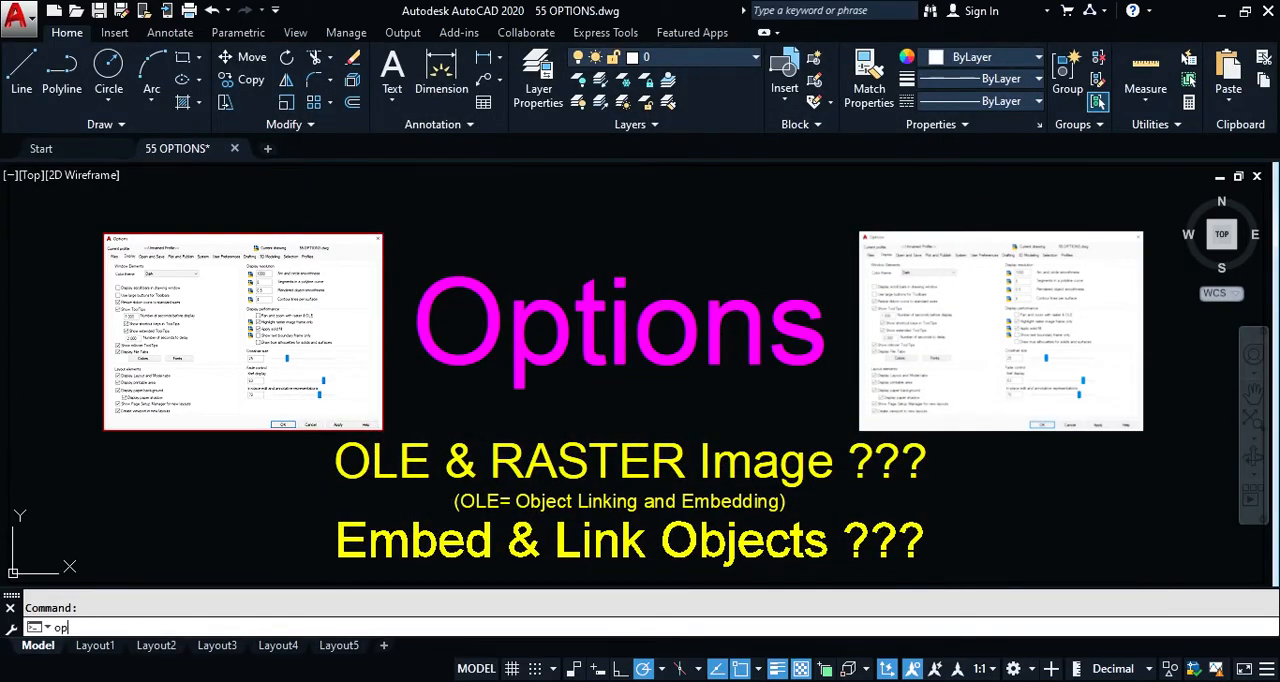
key("Return")
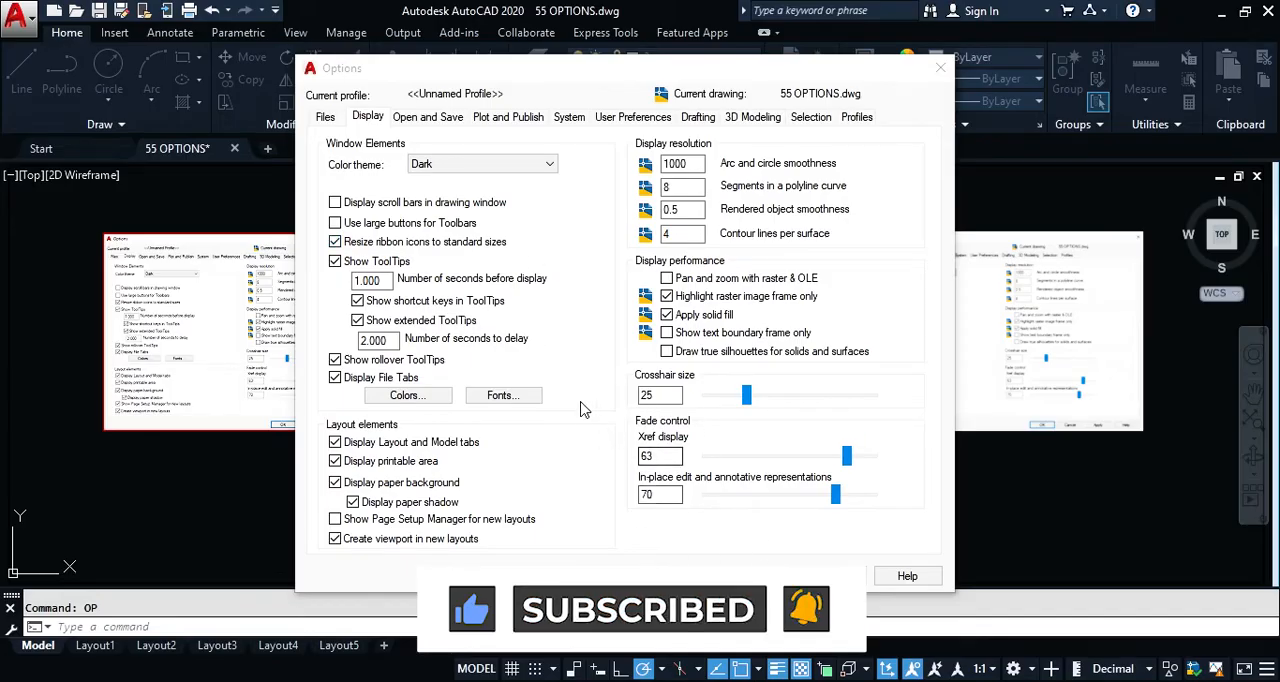
left_click(412, 119)
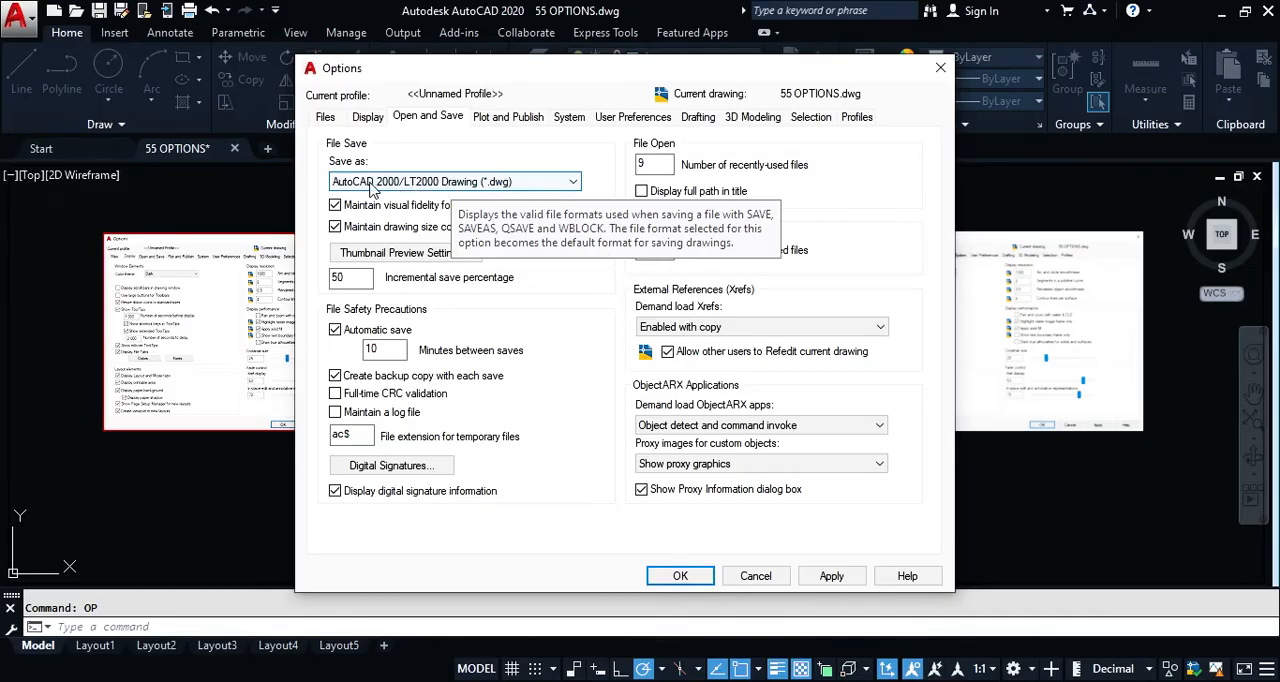
left_click(408, 184)
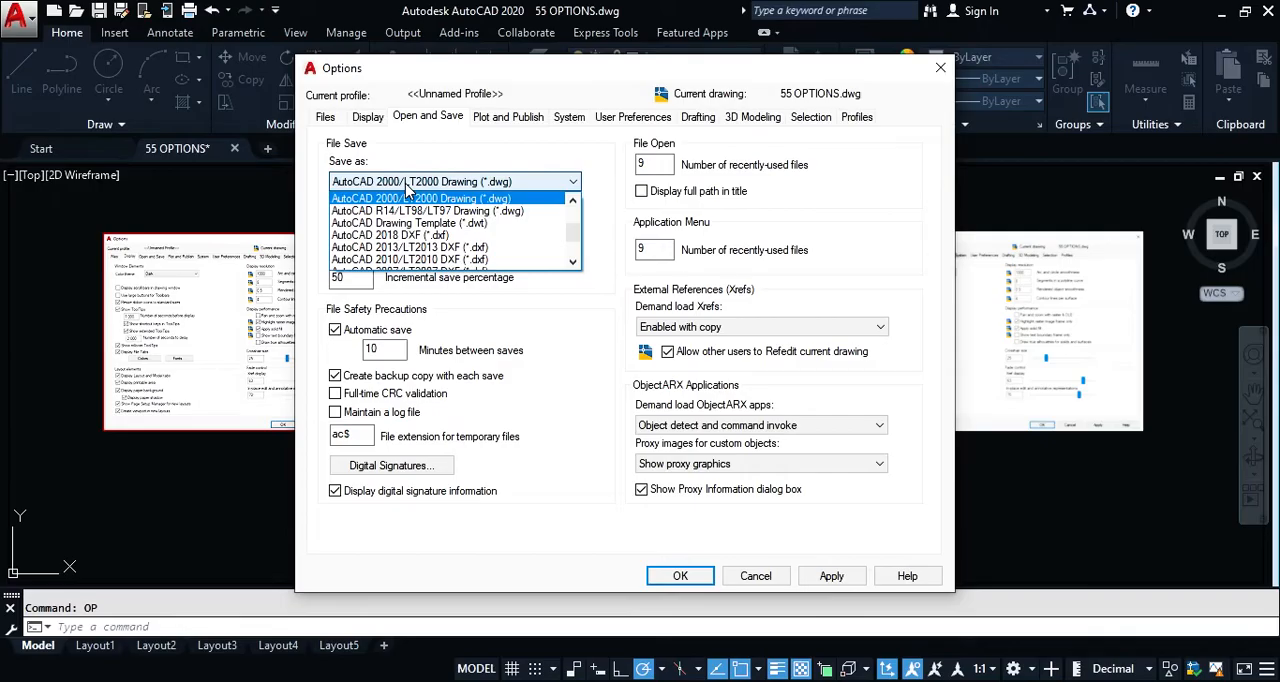
left_click(406, 184)
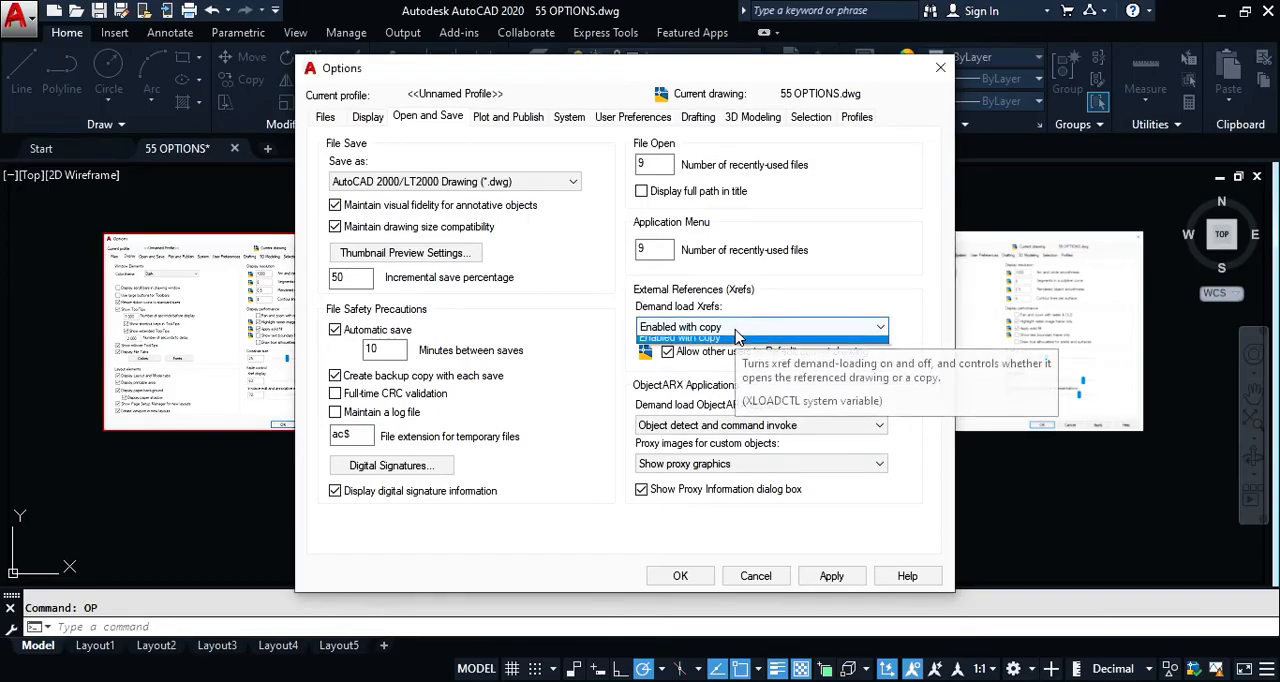
left_click(737, 331)
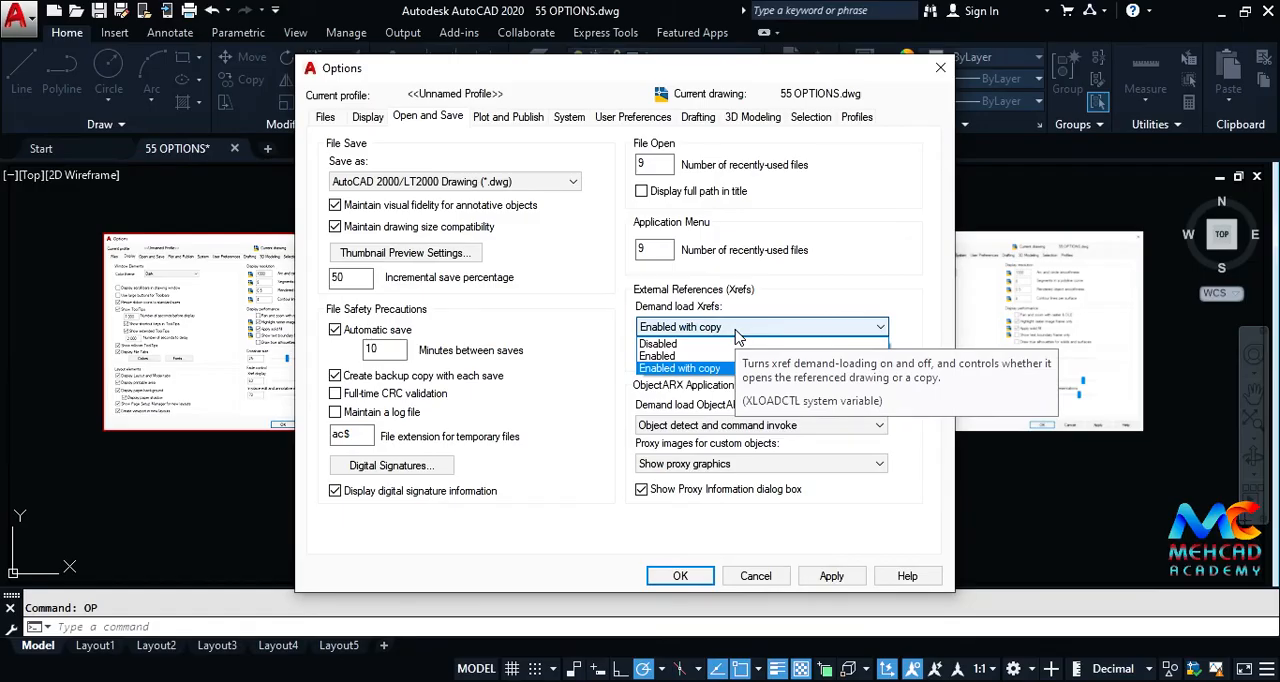
left_click(675, 369)
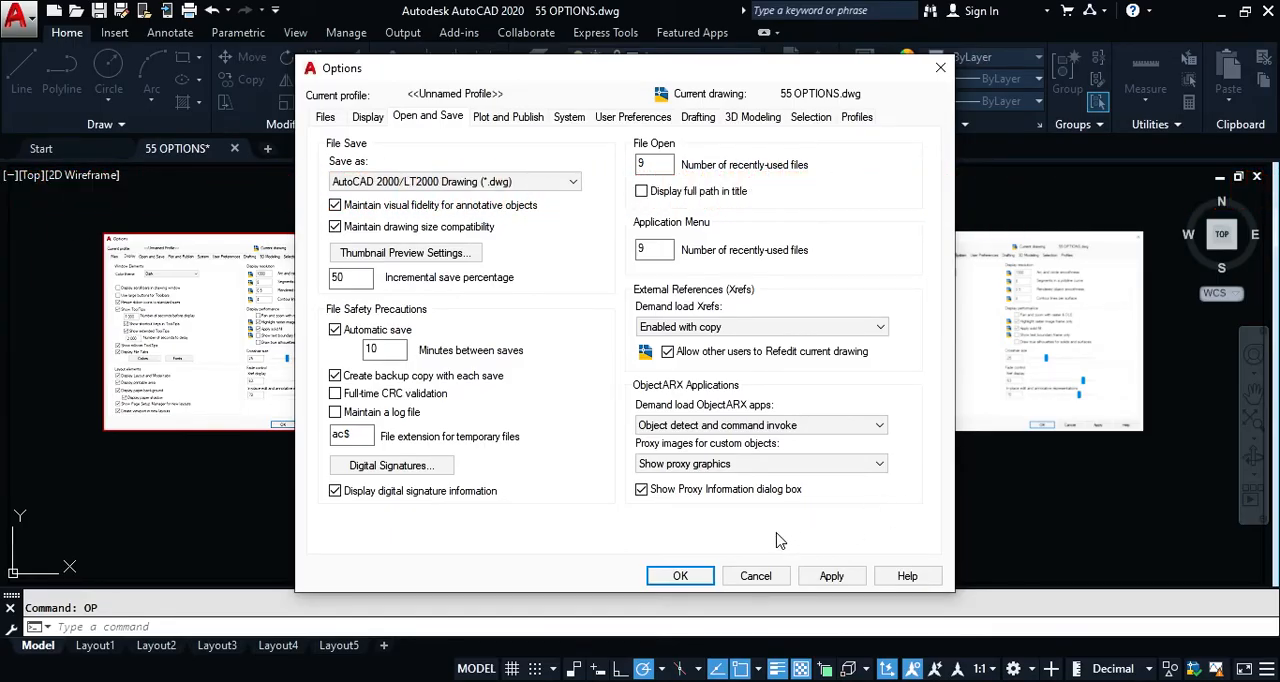
Step: Inspect the configured plotters and the Plot Styles folder from the Plot and Publish options, and close the folder window
left_click(510, 120)
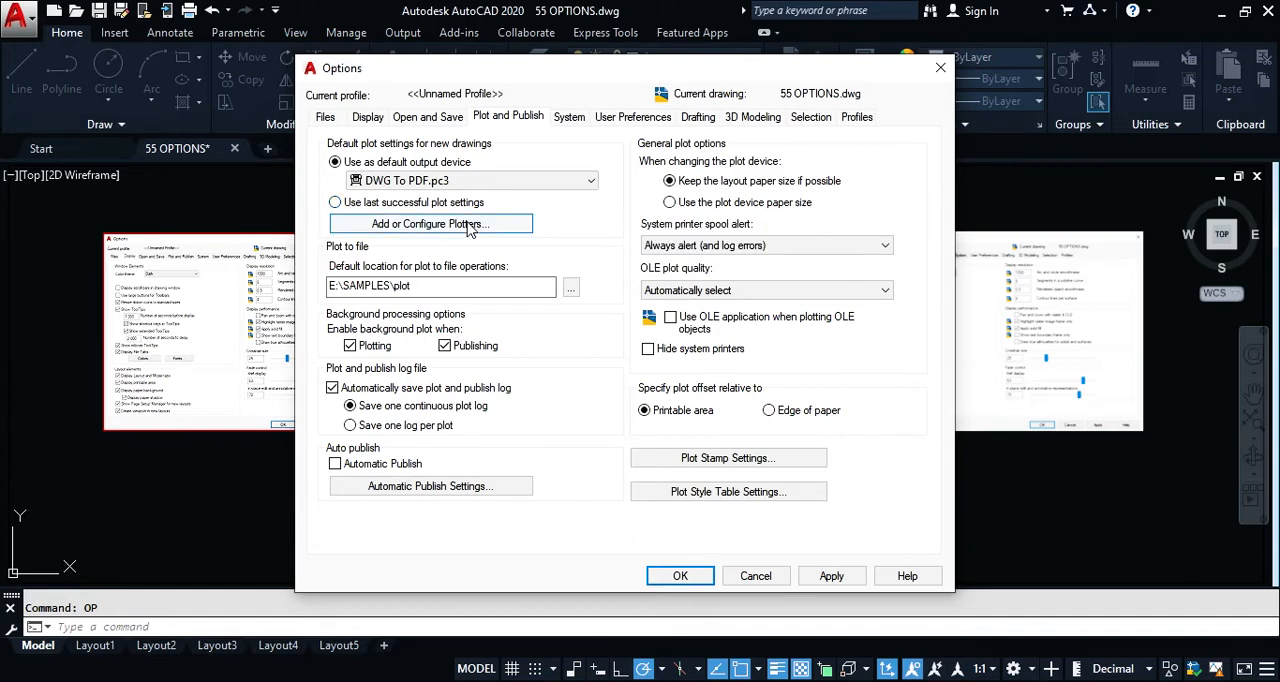
left_click(420, 230)
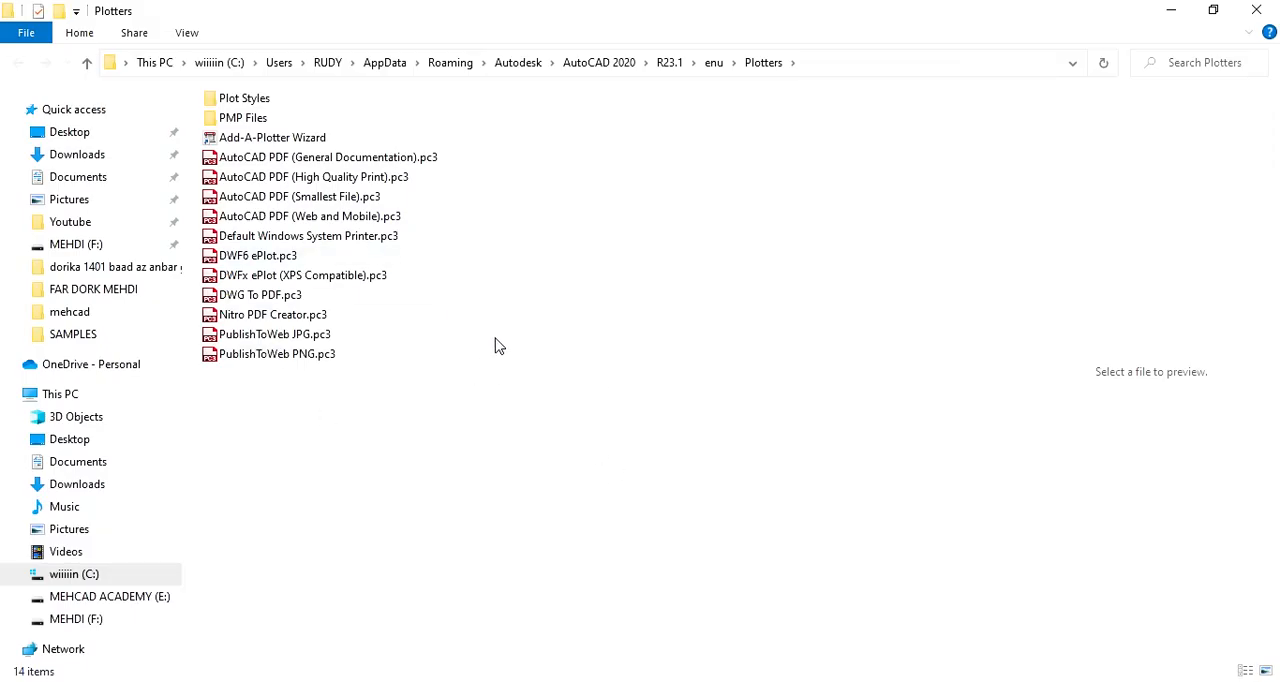
double_click(238, 105)
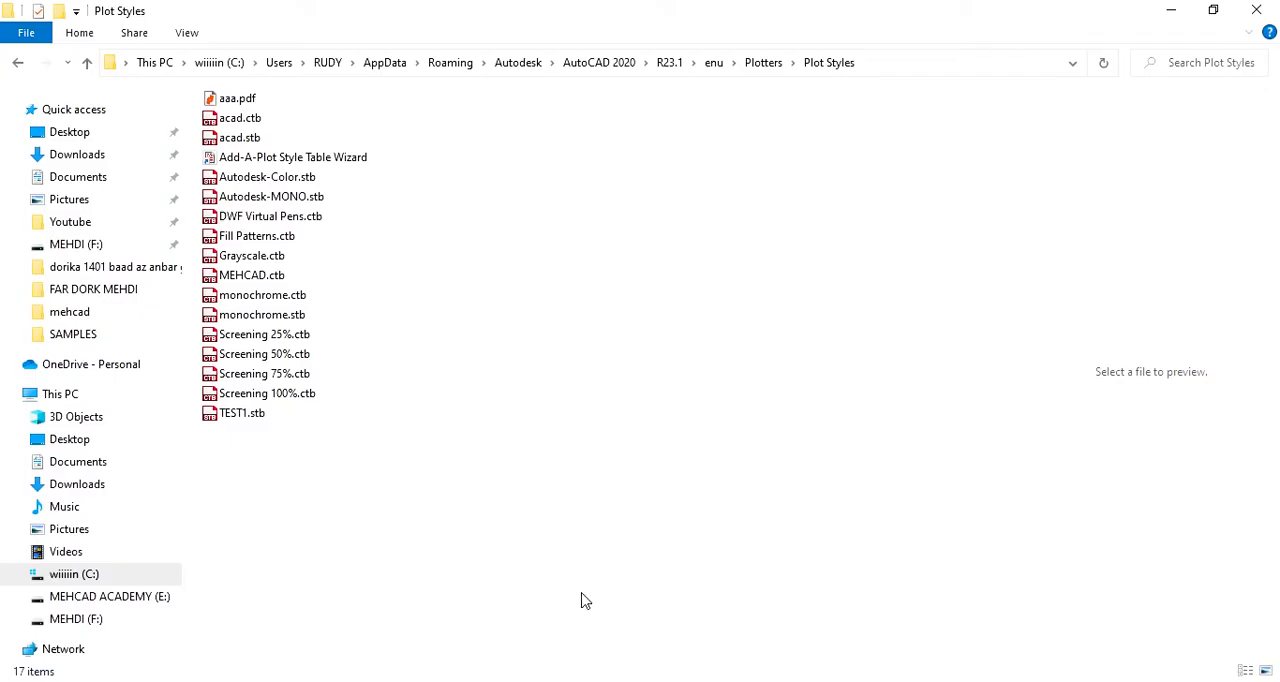
left_click(1257, 10)
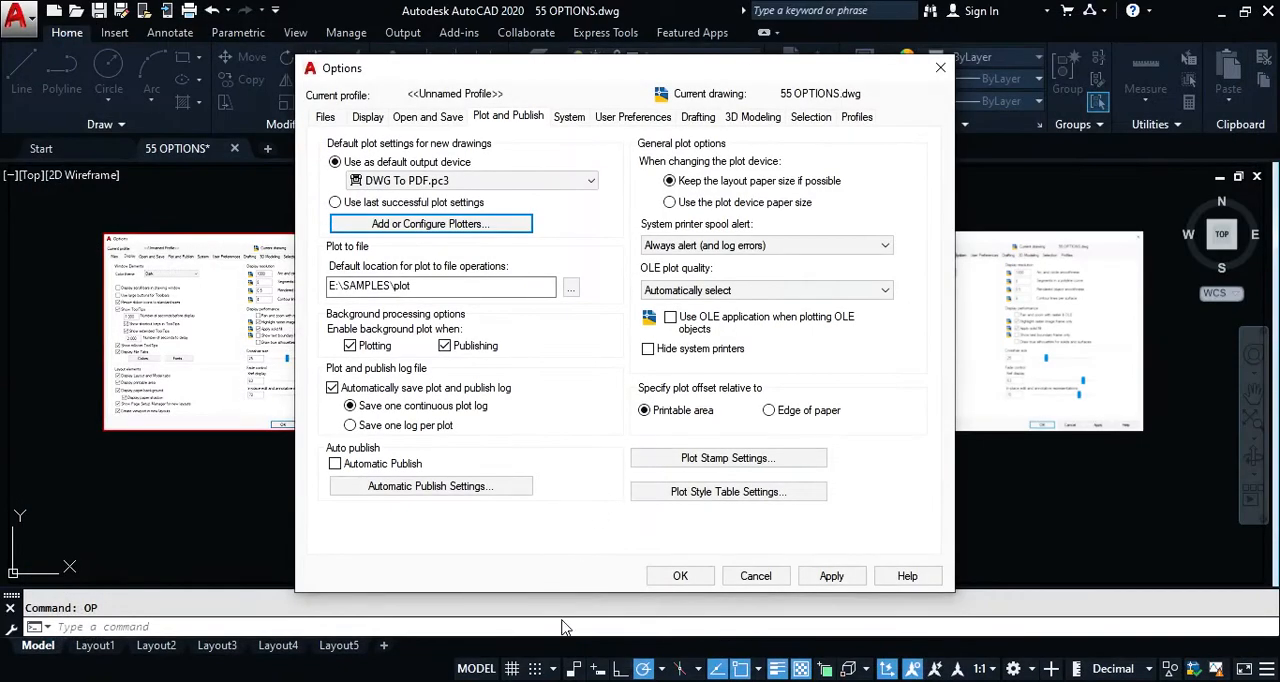
left_click(551, 680)
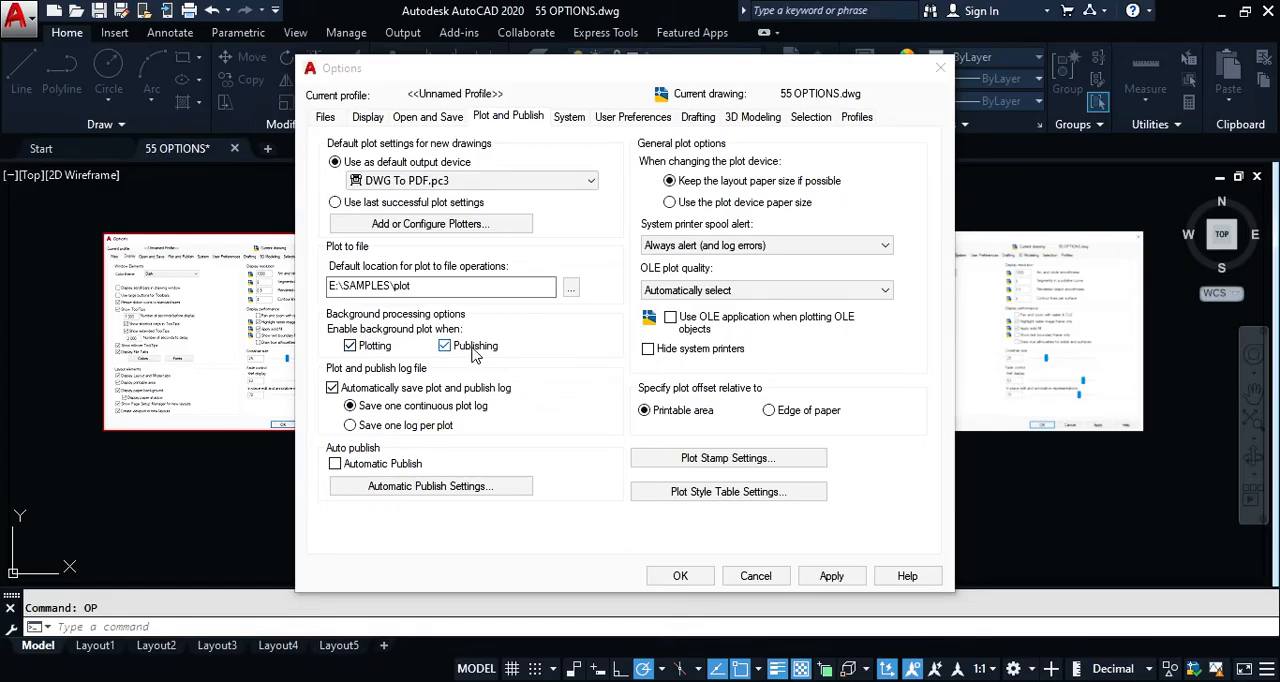
Step: Try Save one log per plot for the plot and publish log, and switch back to Save one continuous plot log
mouse_move(475, 354)
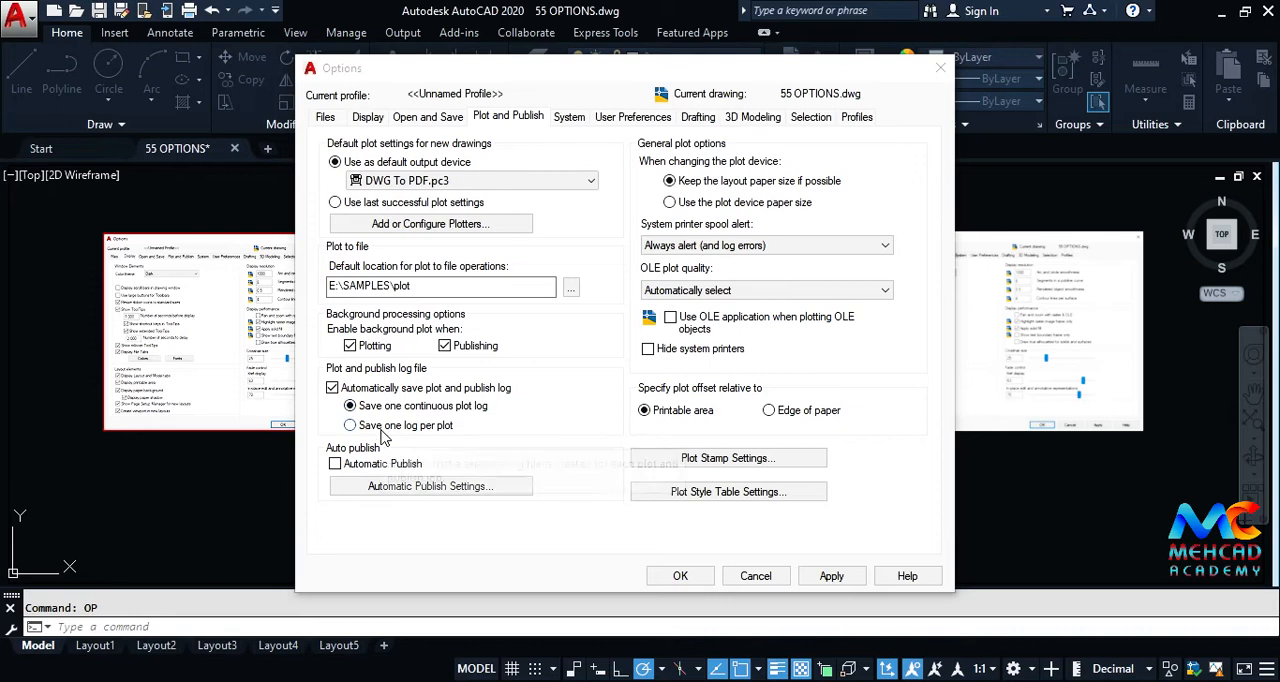
left_click(382, 428)
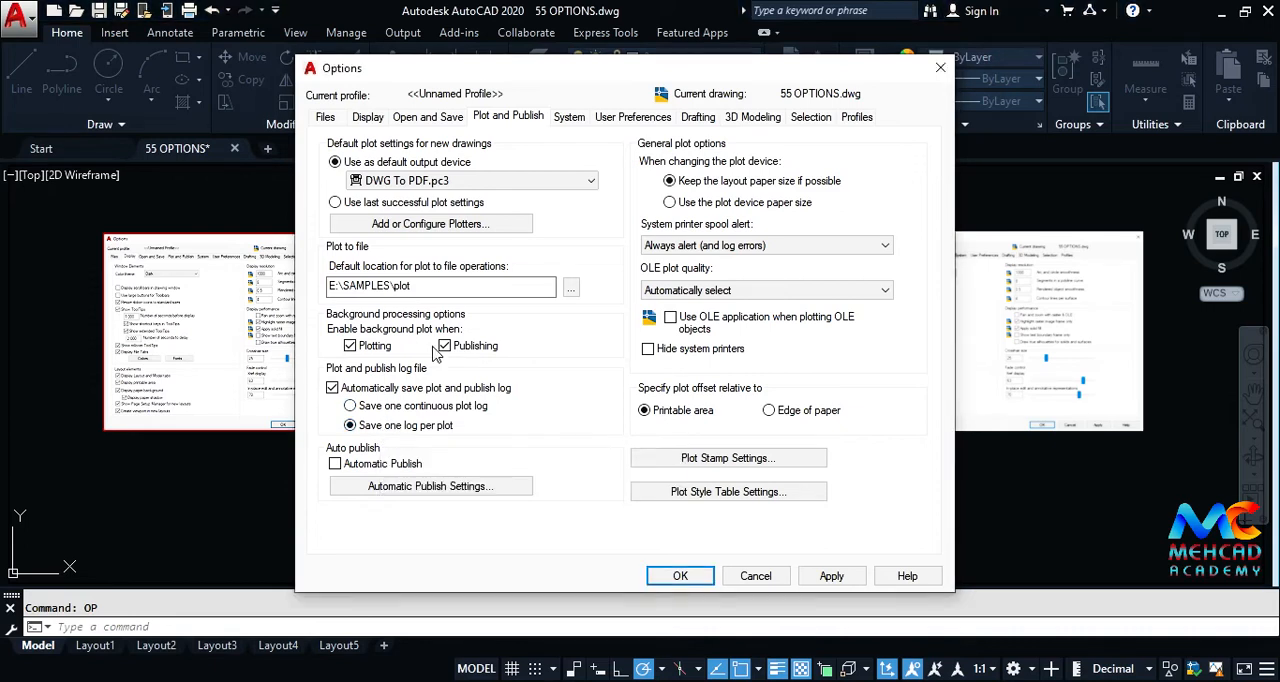
left_click(376, 405)
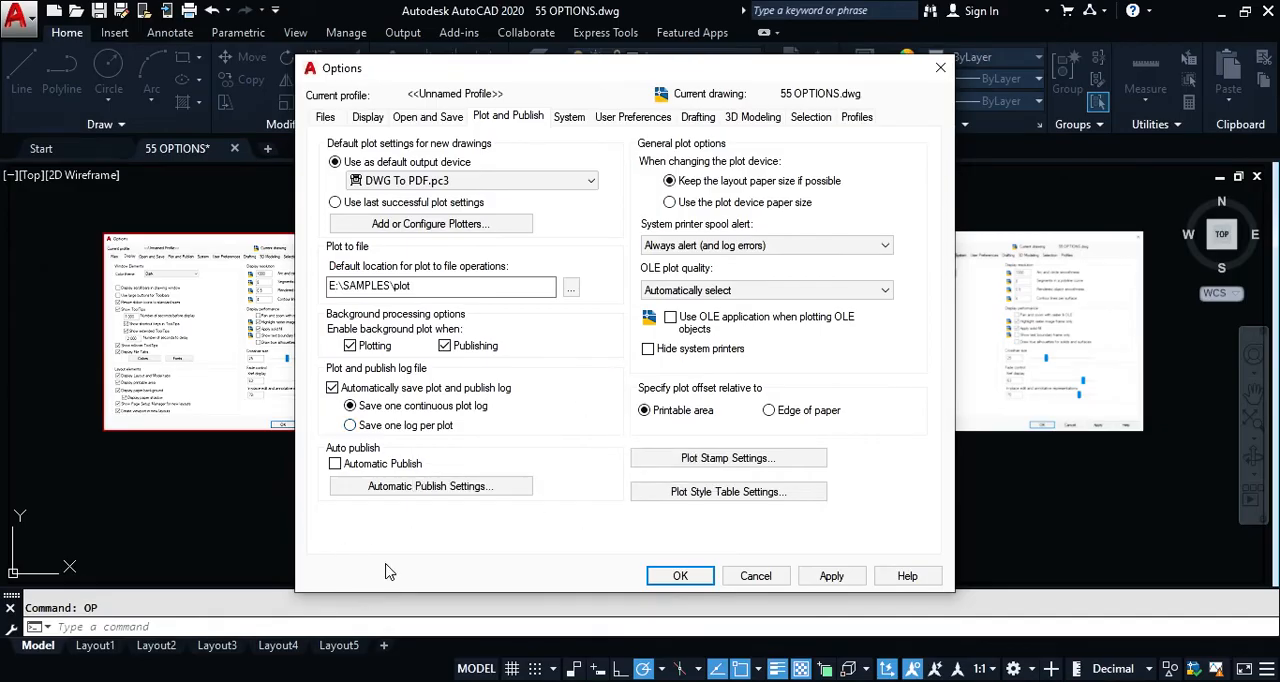
Step: Review the automatic publish settings, and leave them without making changes
left_click(400, 486)
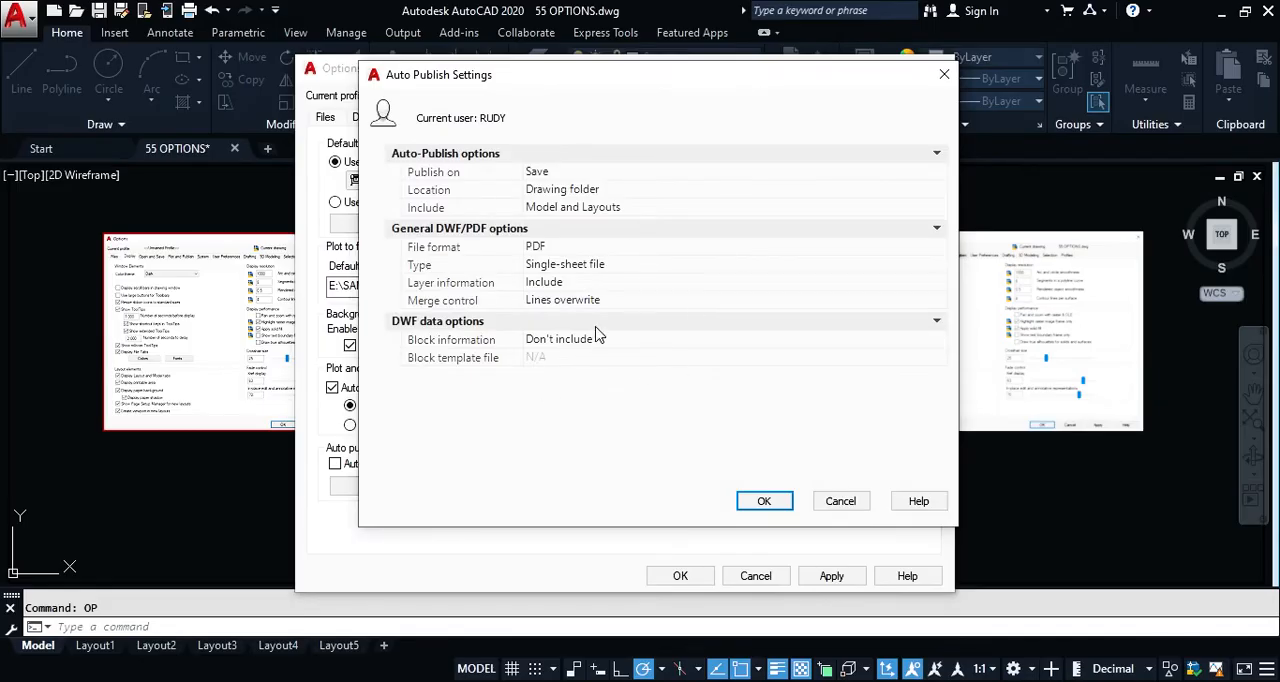
left_click(838, 503)
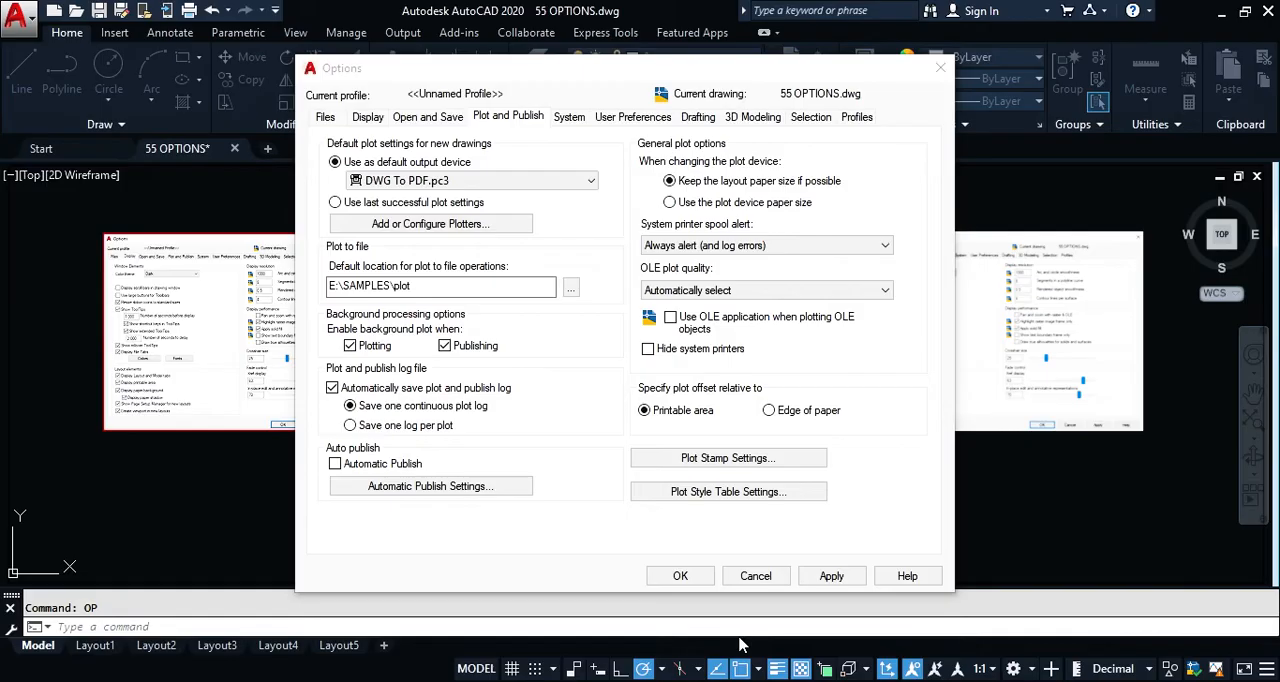
Step: Examine the available choices for the system printer spool alert and the OLE plot quality without changing either
left_click(740, 245)
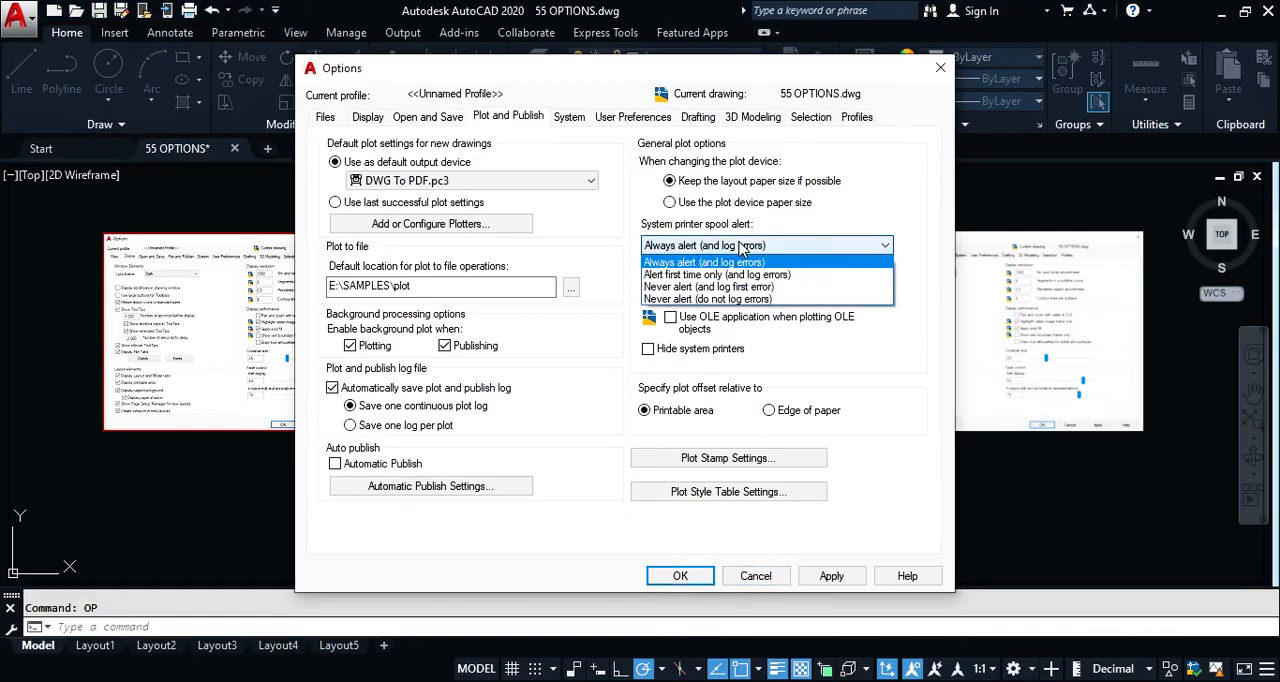
left_click(740, 245)
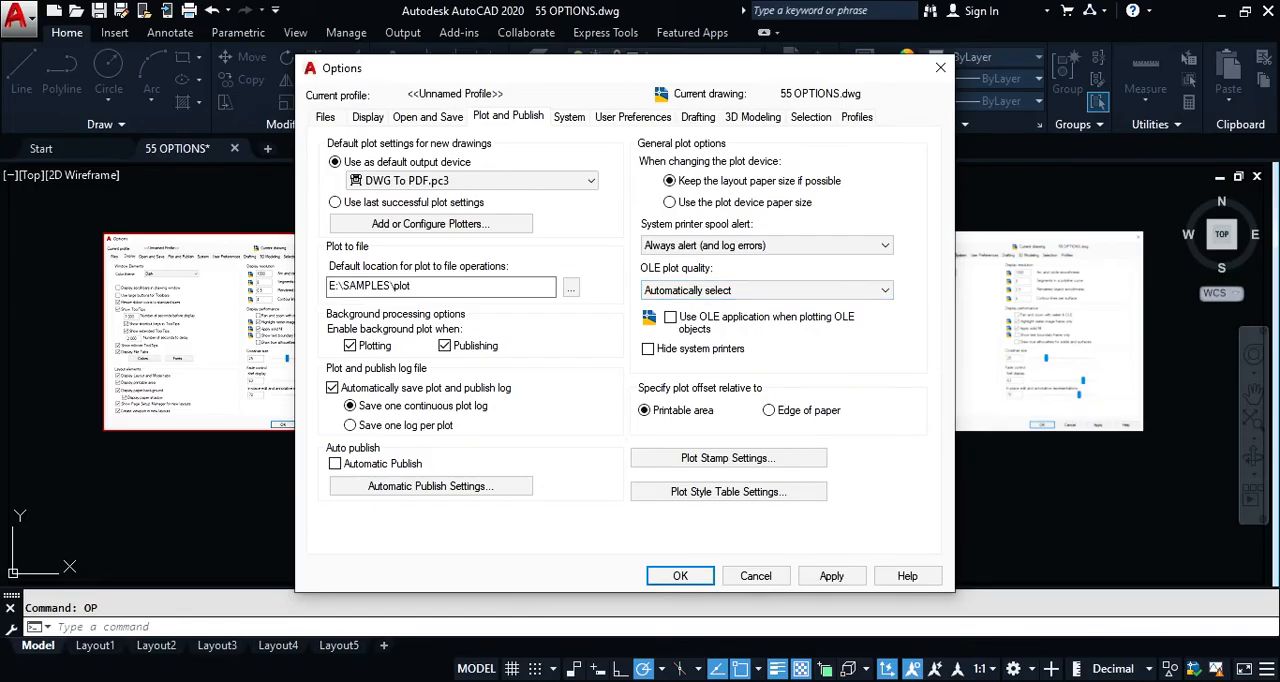
left_click(741, 290)
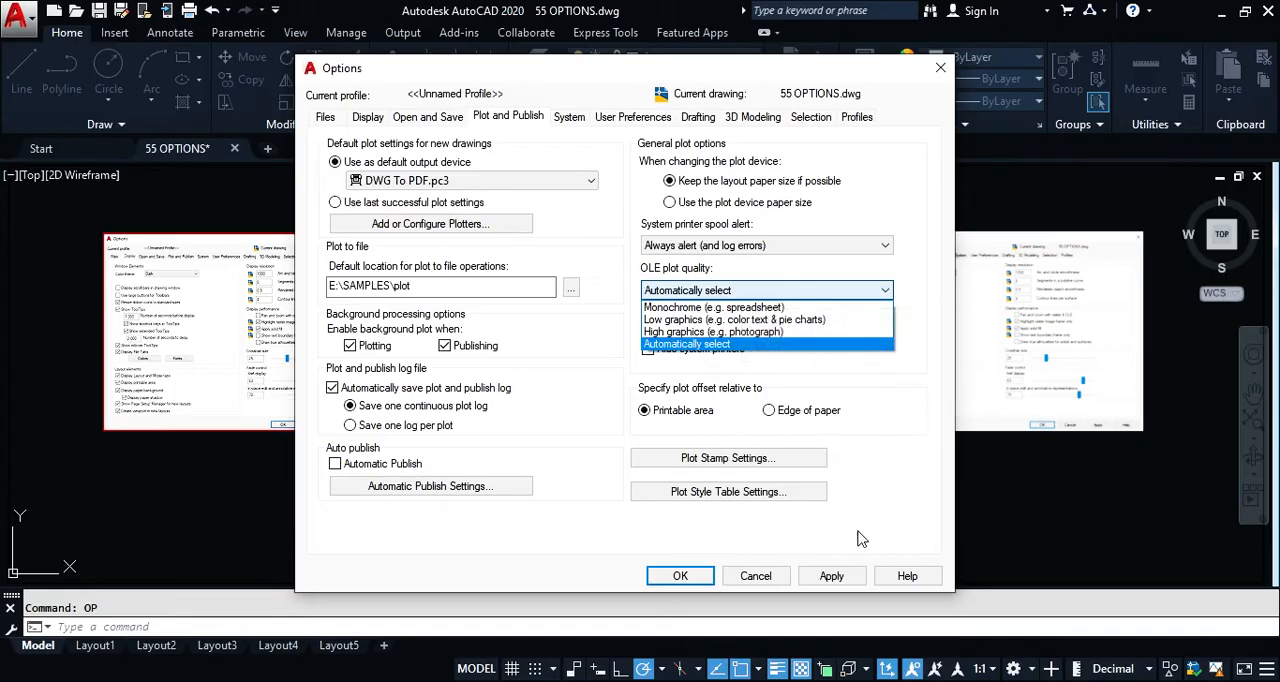
left_click(912, 483)
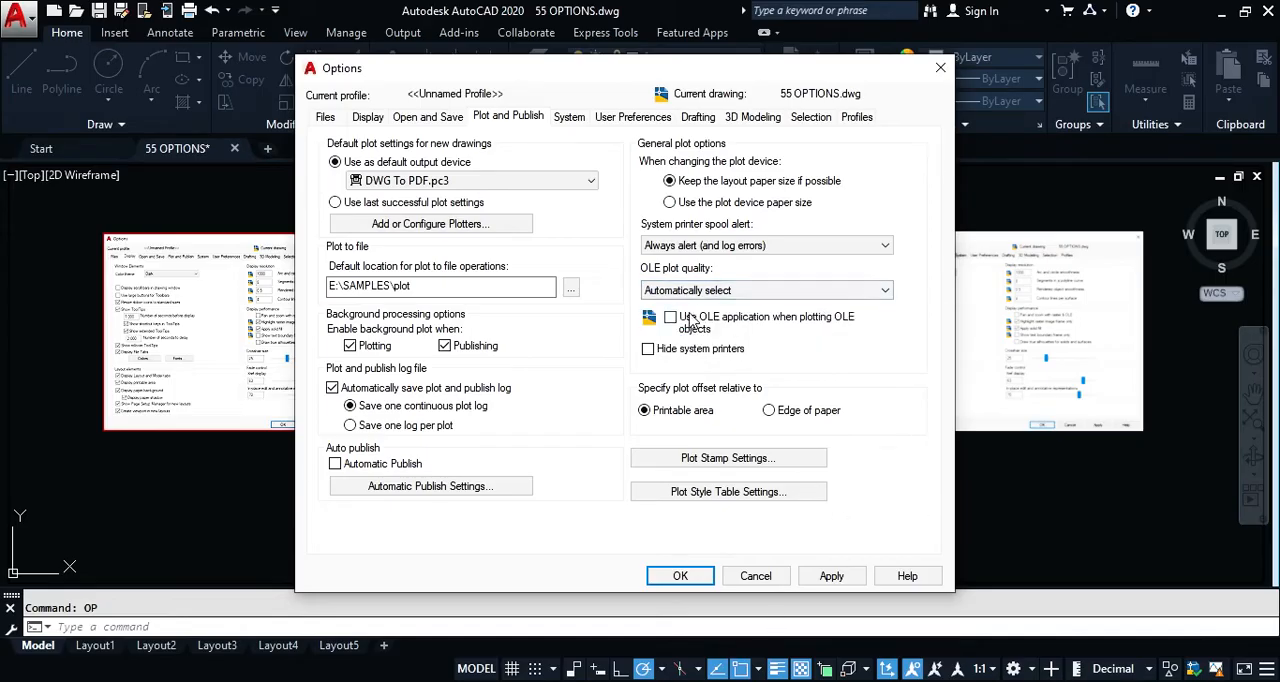
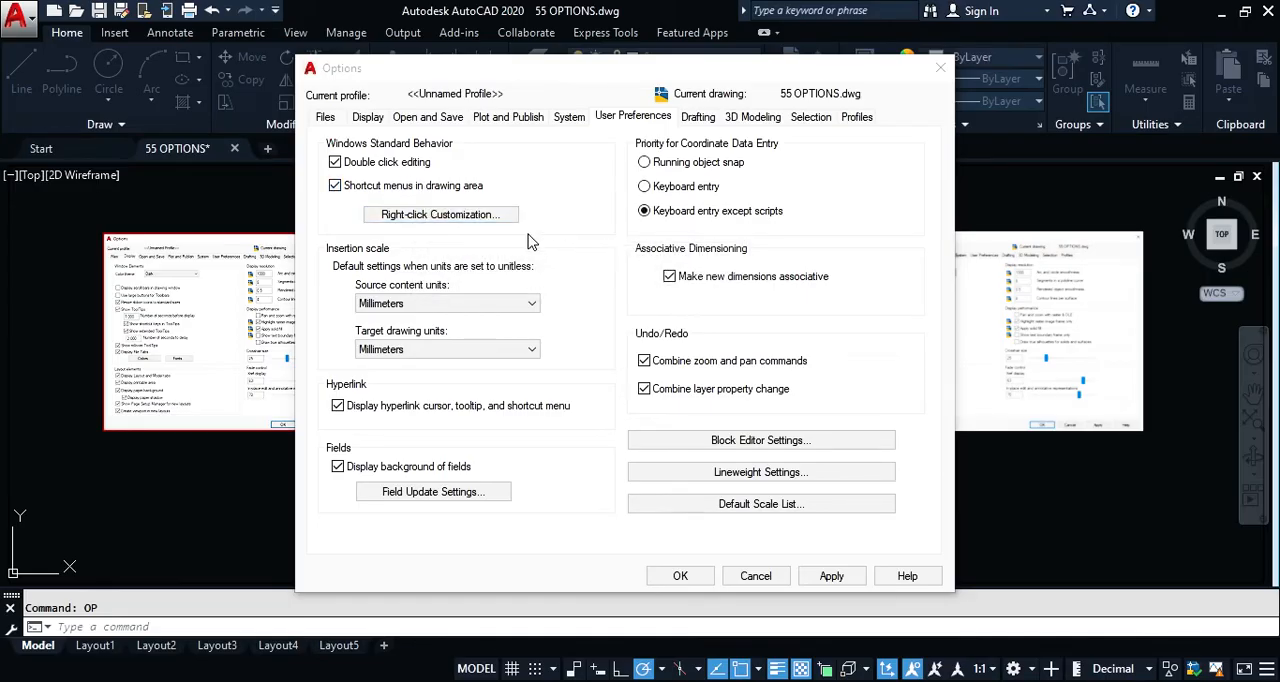
Step: Try turning off time-sensitive right-click, review the default, edit and command mode choices, and turn it back on with 250 milliseconds
left_click(437, 215)
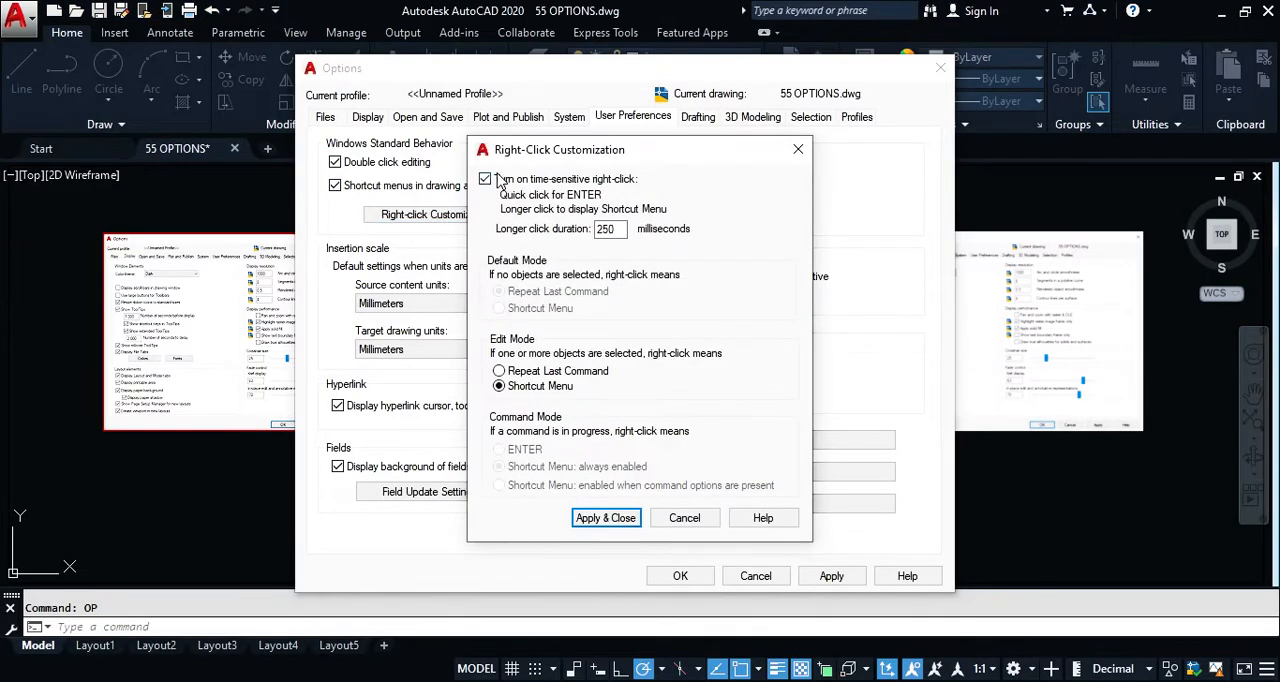
left_click(485, 180)
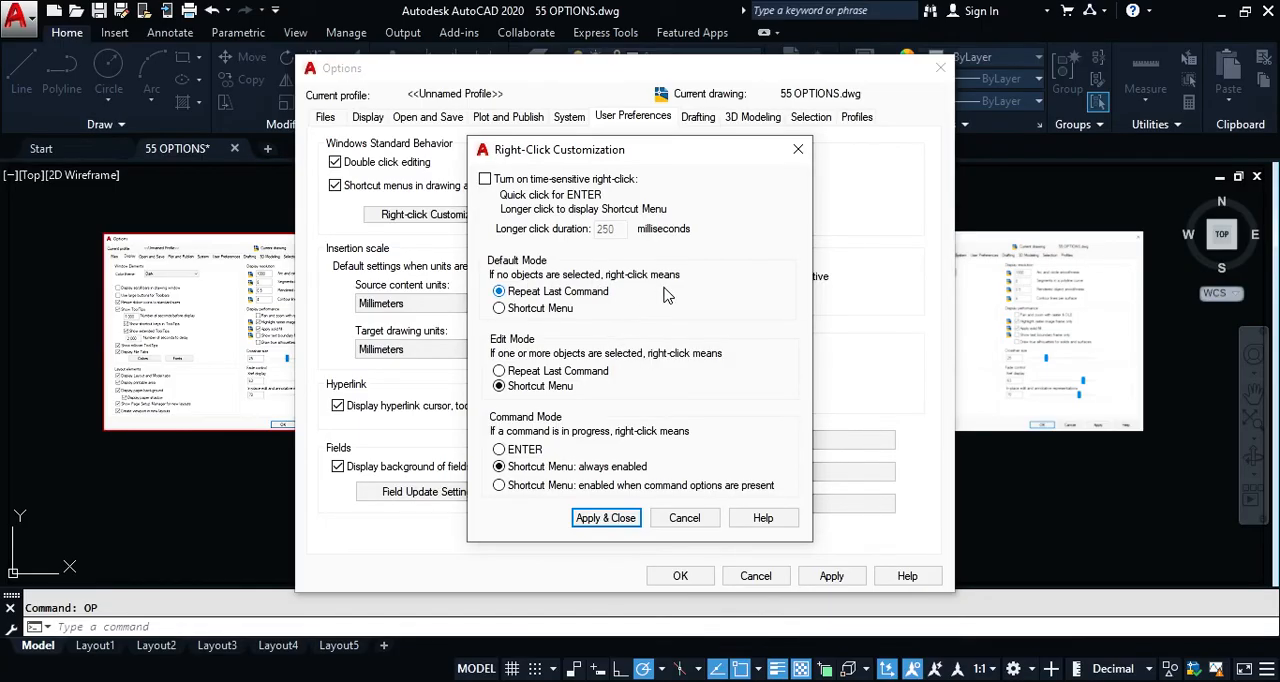
mouse_move(687, 303)
mouse_move(591, 303)
mouse_move(588, 383)
mouse_move(547, 397)
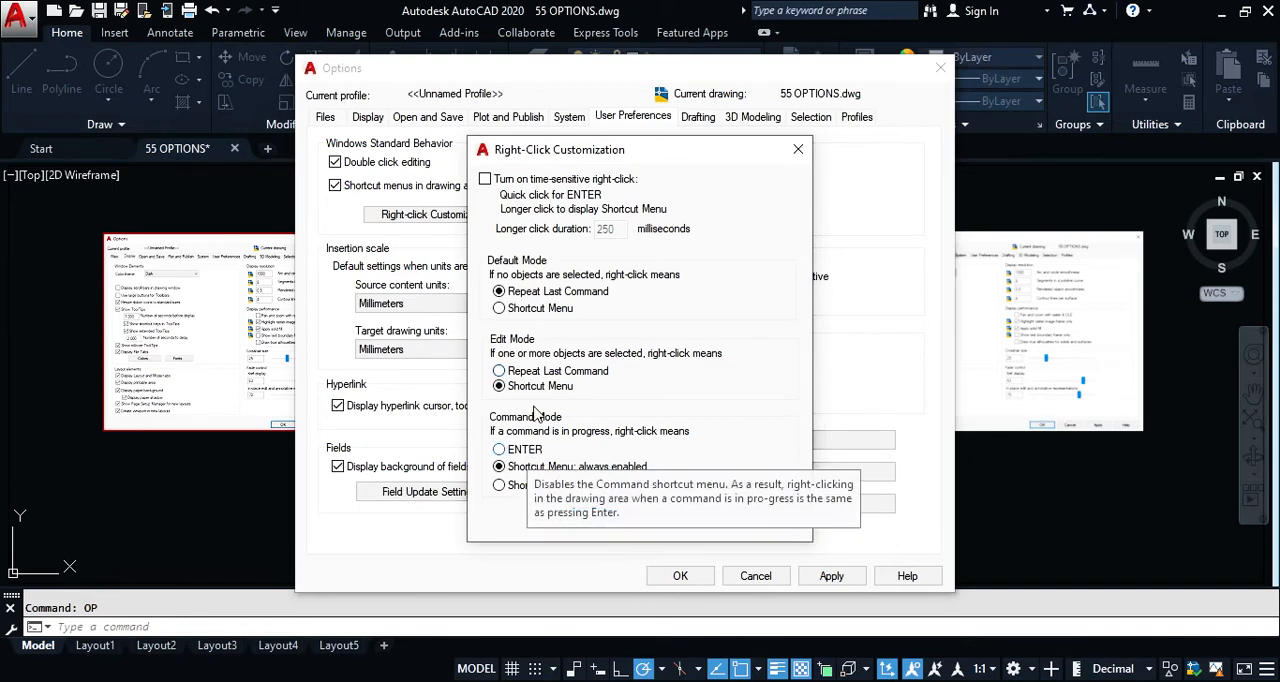
left_click(485, 179)
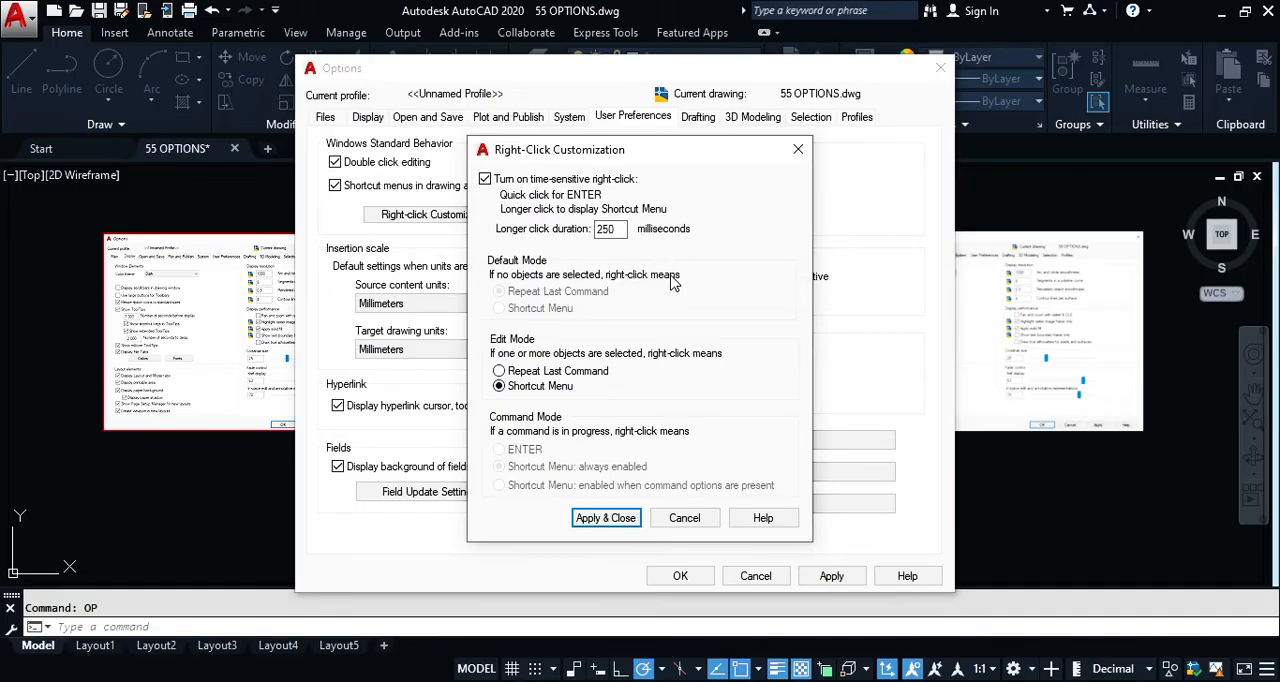
left_click(605, 518)
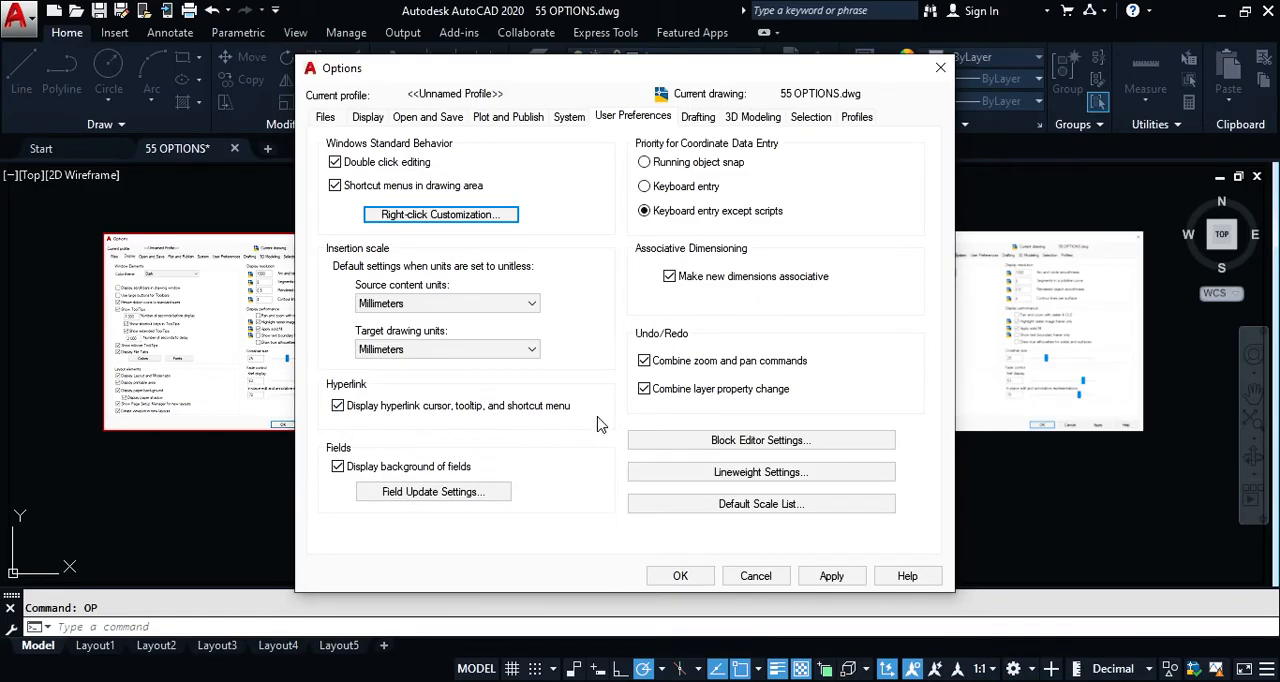
Step: Review which events update fields automatically in the Field Update Settings, and keep the existing choices
mouse_move(627, 73)
left_mouse_down()
mouse_move(632, 58)
mouse_move(635, 69)
left_mouse_up()
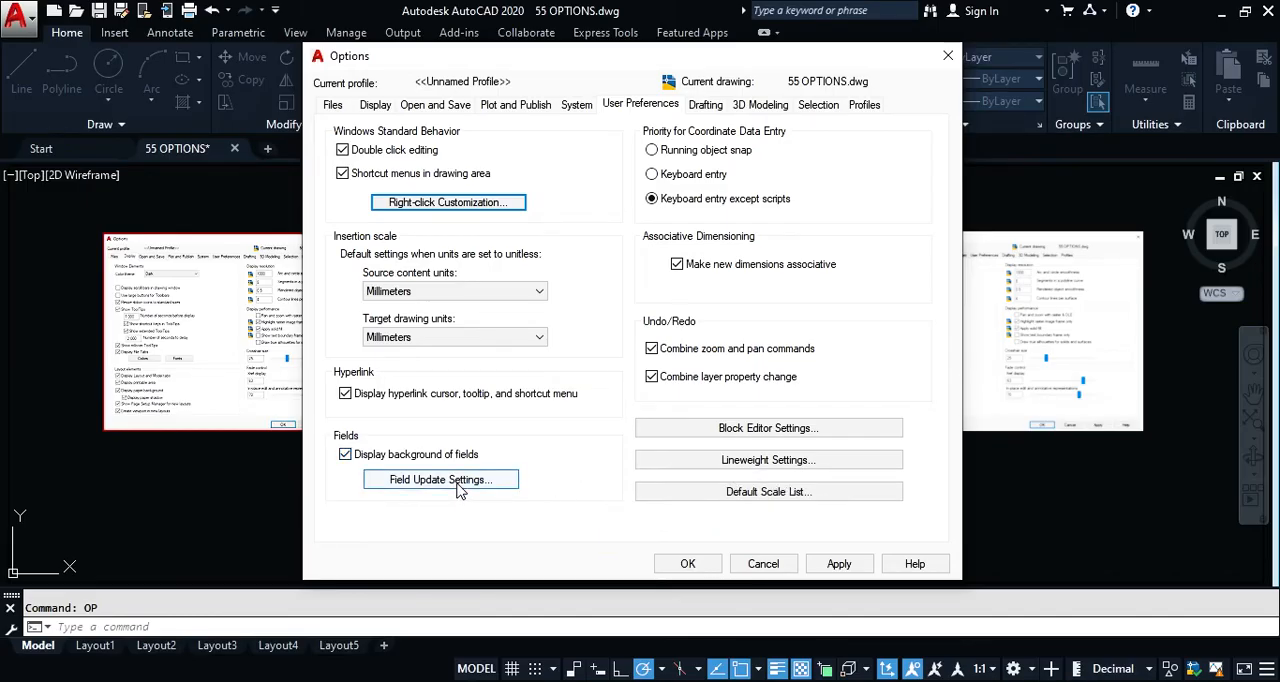
left_click(503, 487)
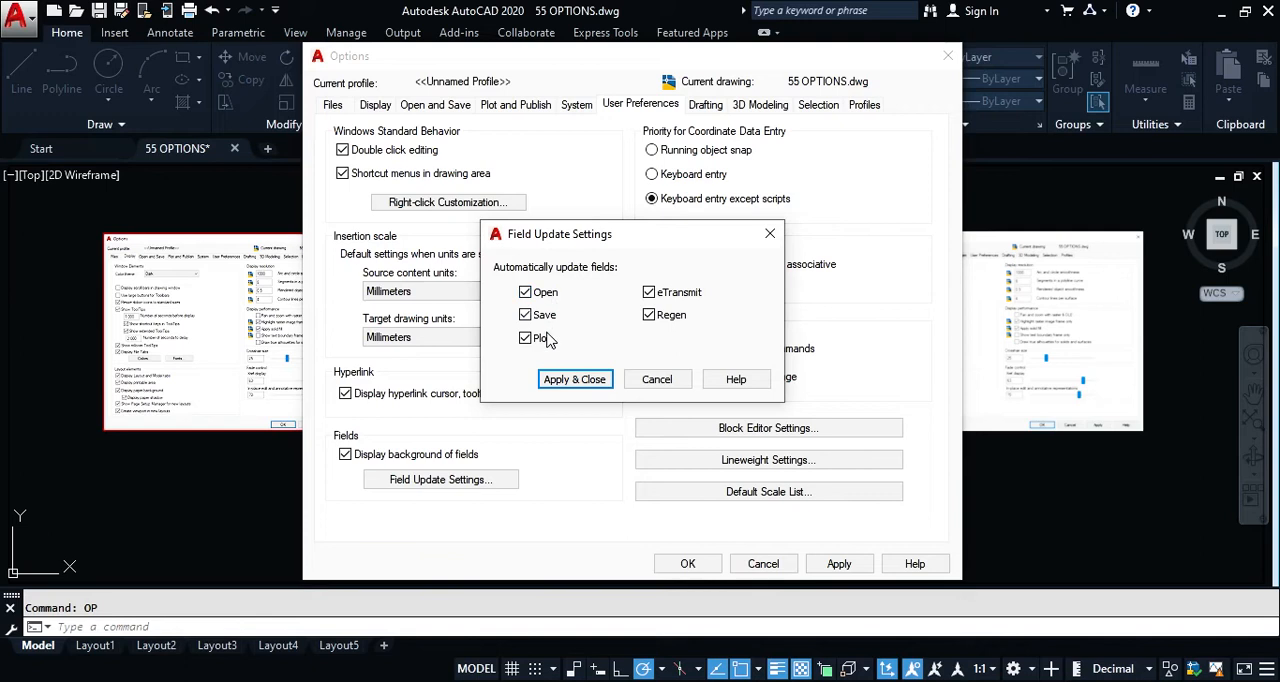
mouse_move(710, 303)
left_click(572, 380)
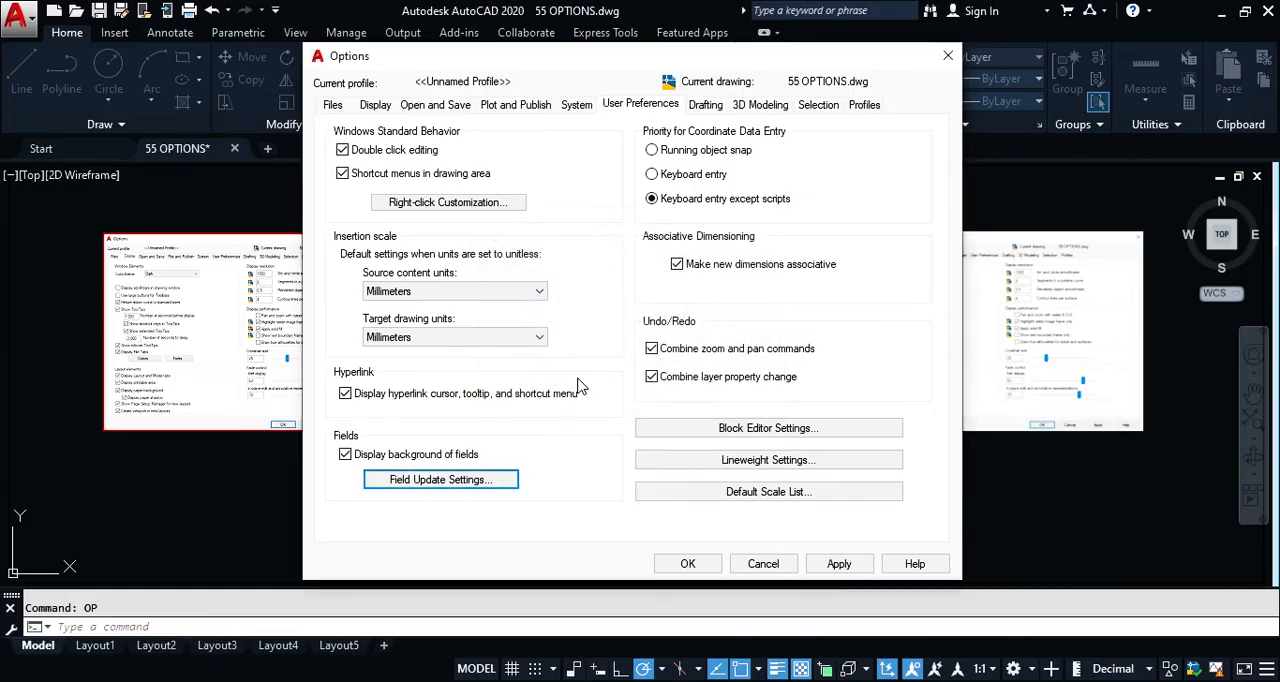
left_click(484, 484)
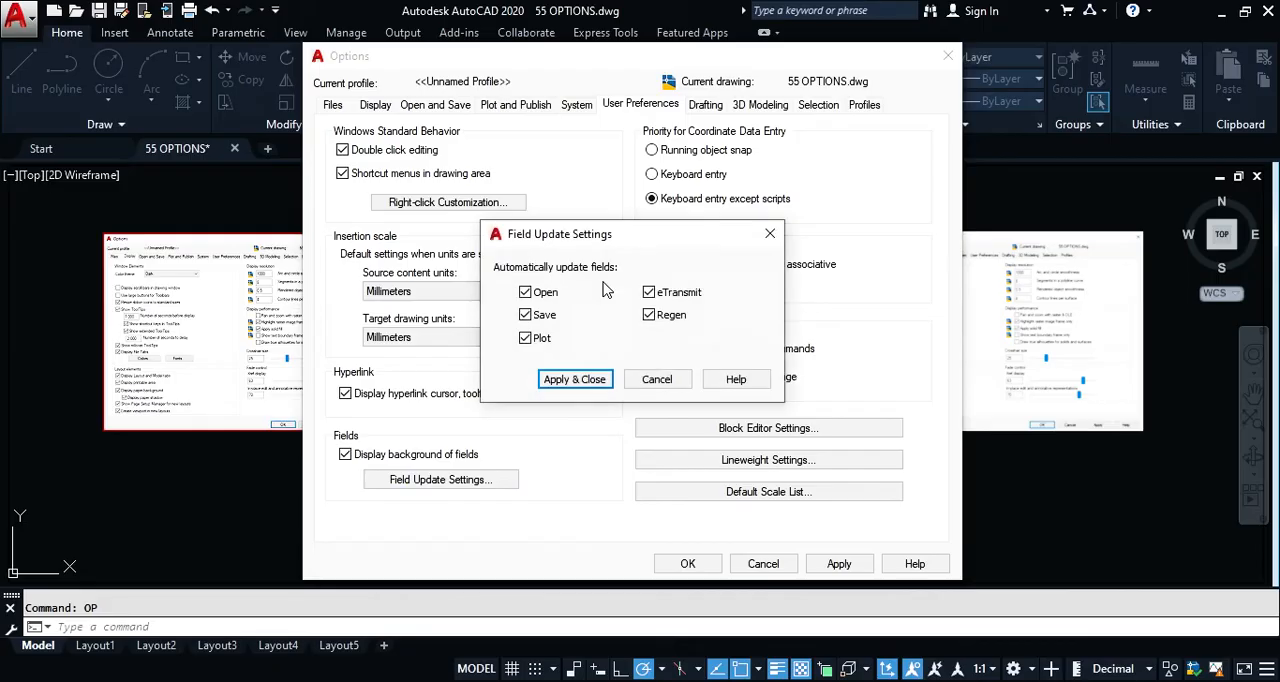
left_click(574, 380)
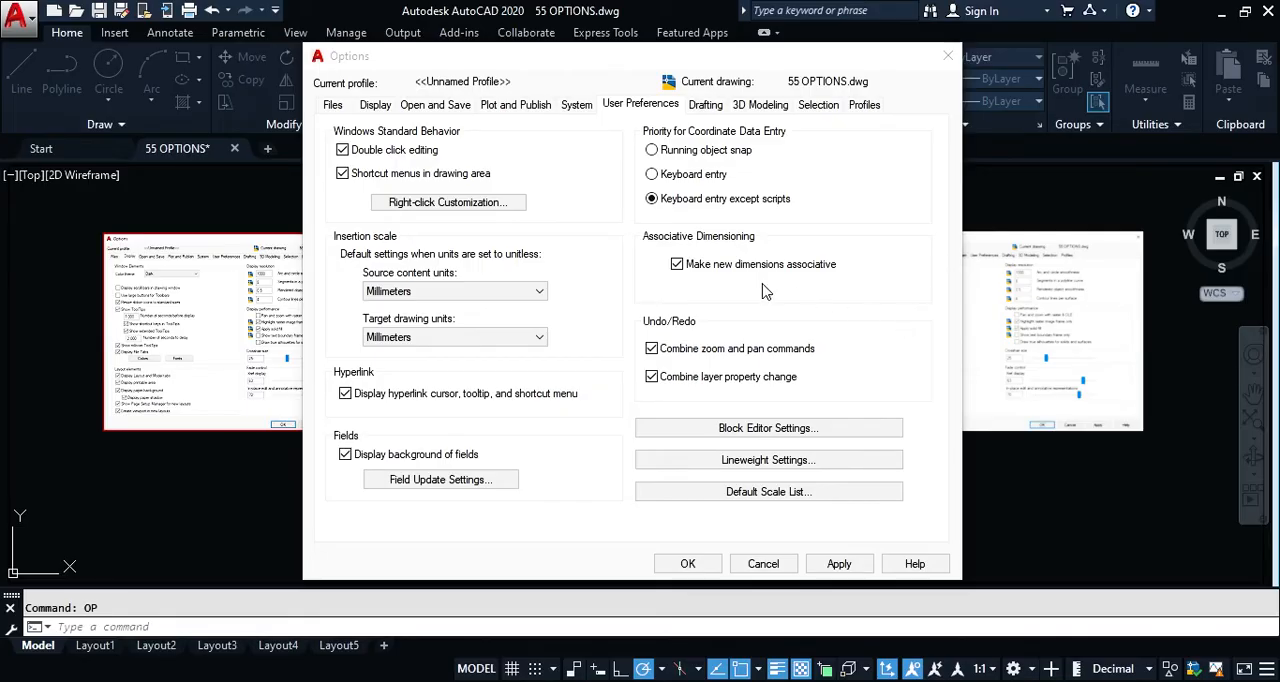
Step: Review the Block Editor Settings and the Lineweight Settings, cancelling out of each without changes
mouse_move(740, 274)
left_click(775, 432)
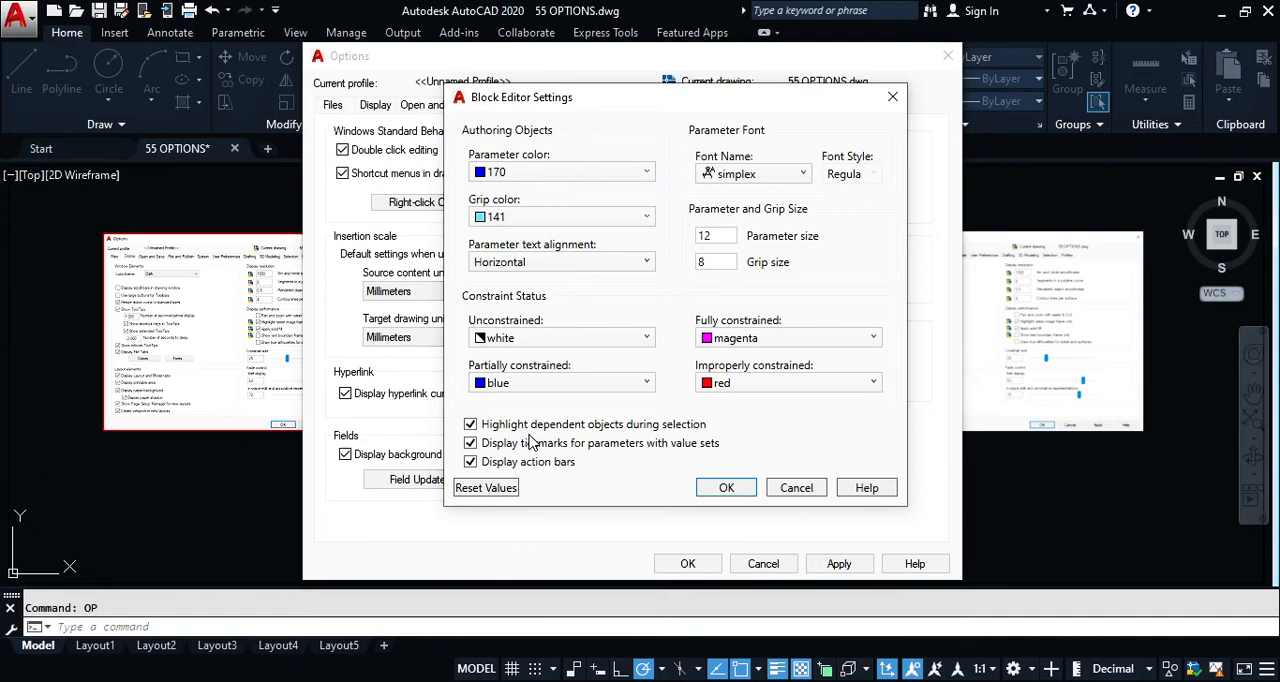
left_click(811, 487)
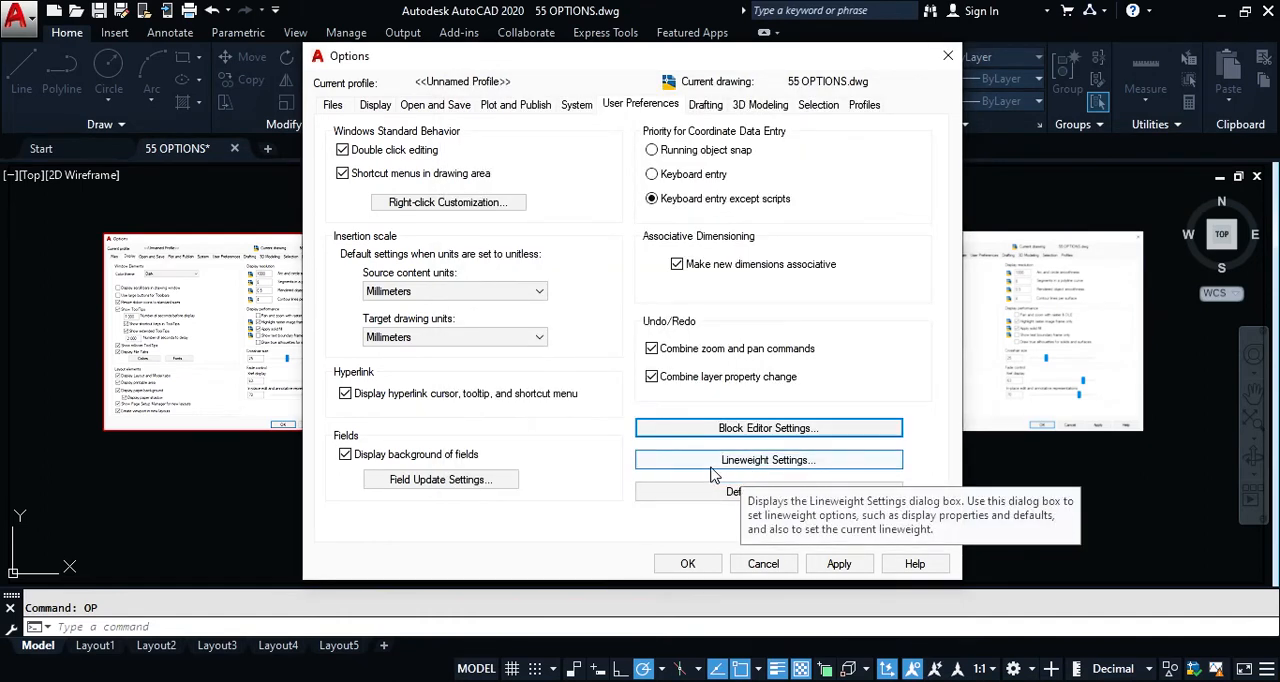
left_click(768, 465)
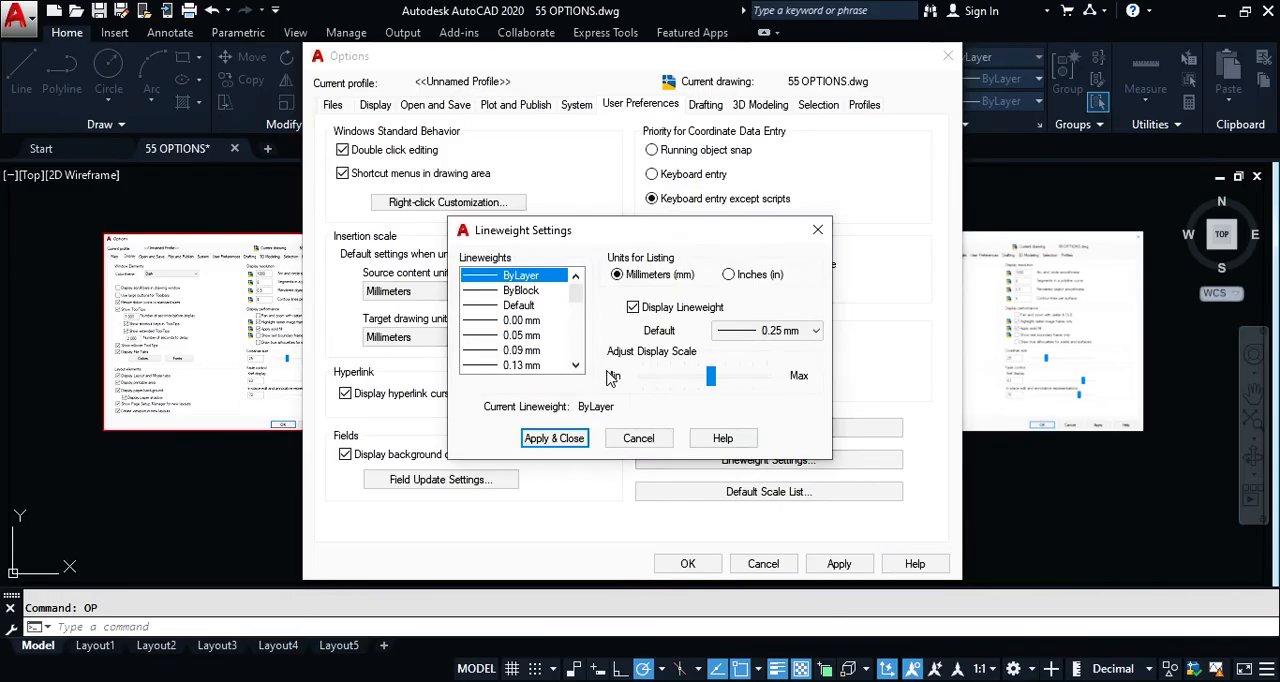
left_click(636, 438)
Step: Review the imperial scales in the Default Scale List, and cancel without changes
left_click(760, 493)
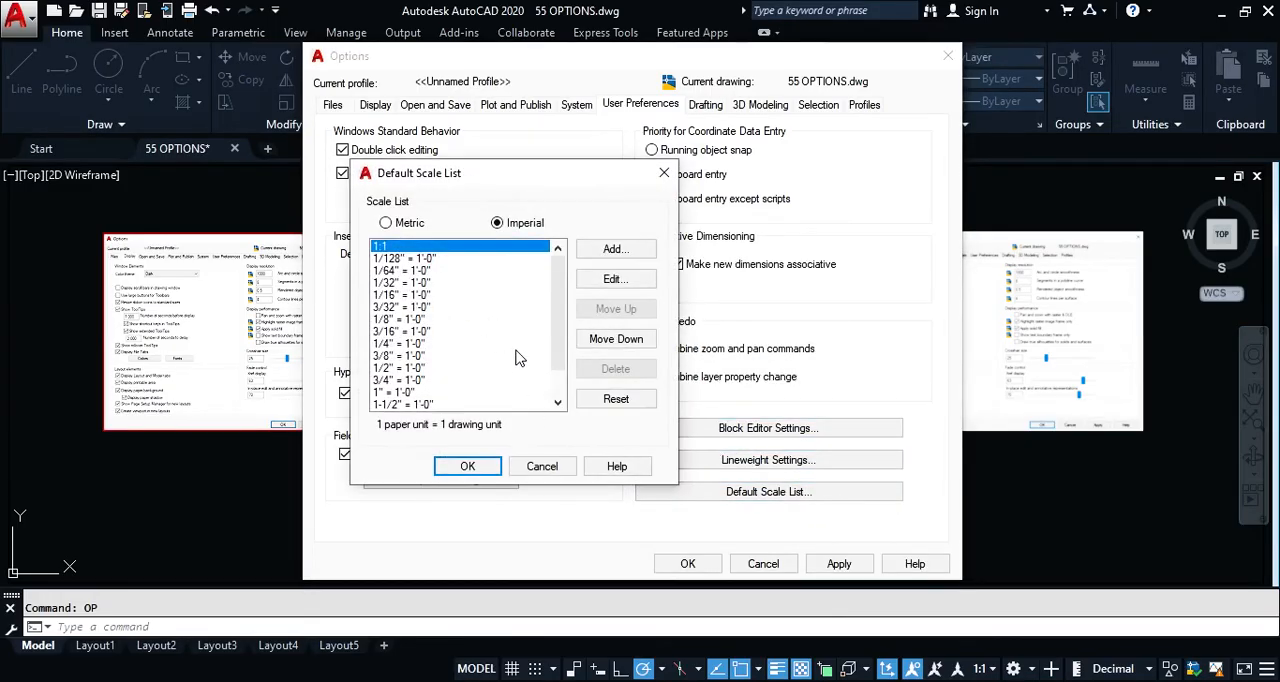
left_click_drag(553, 302, 592, 285)
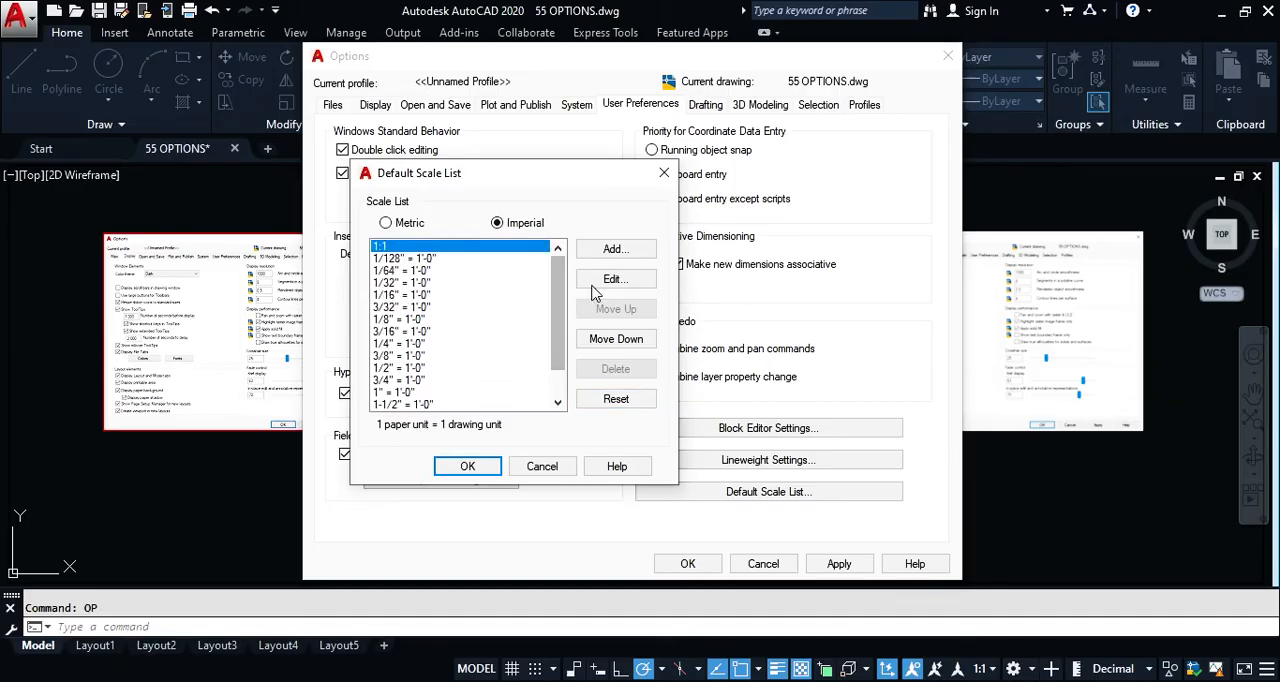
left_click(542, 466)
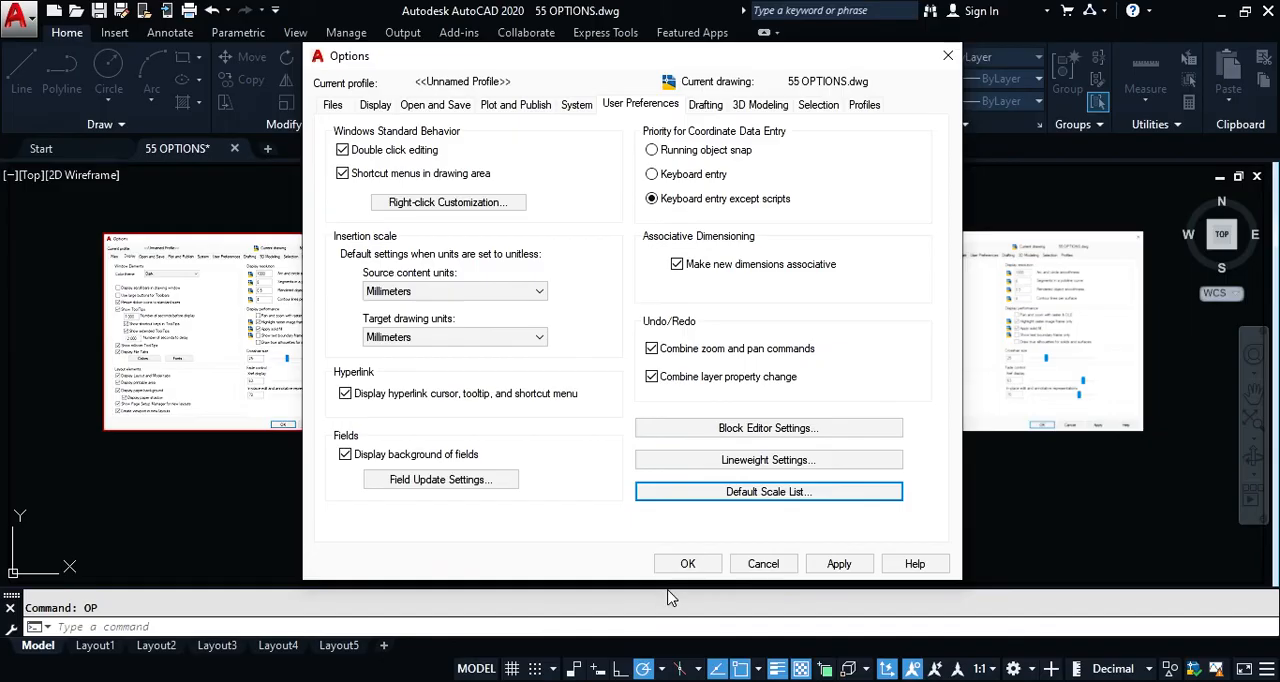
Step: View the Drafting options, close the dialog, and draw a short diagonal line above the magenta "Options" title
left_click(710, 108)
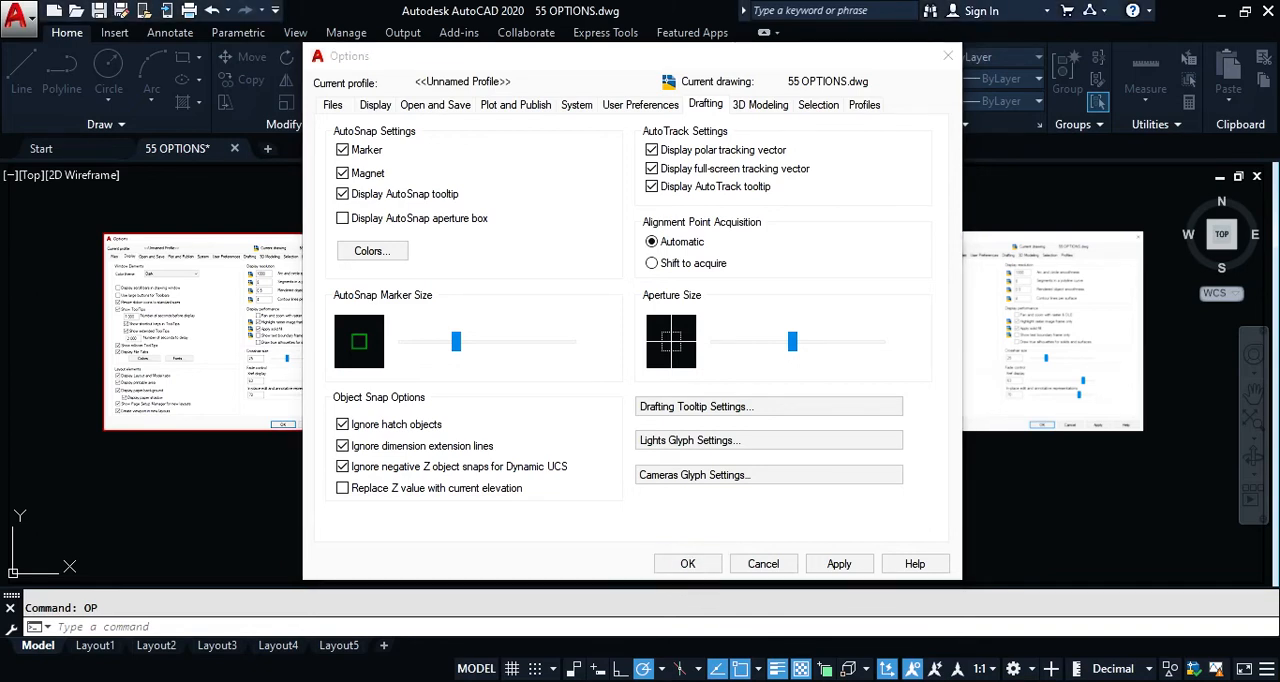
left_click(688, 563)
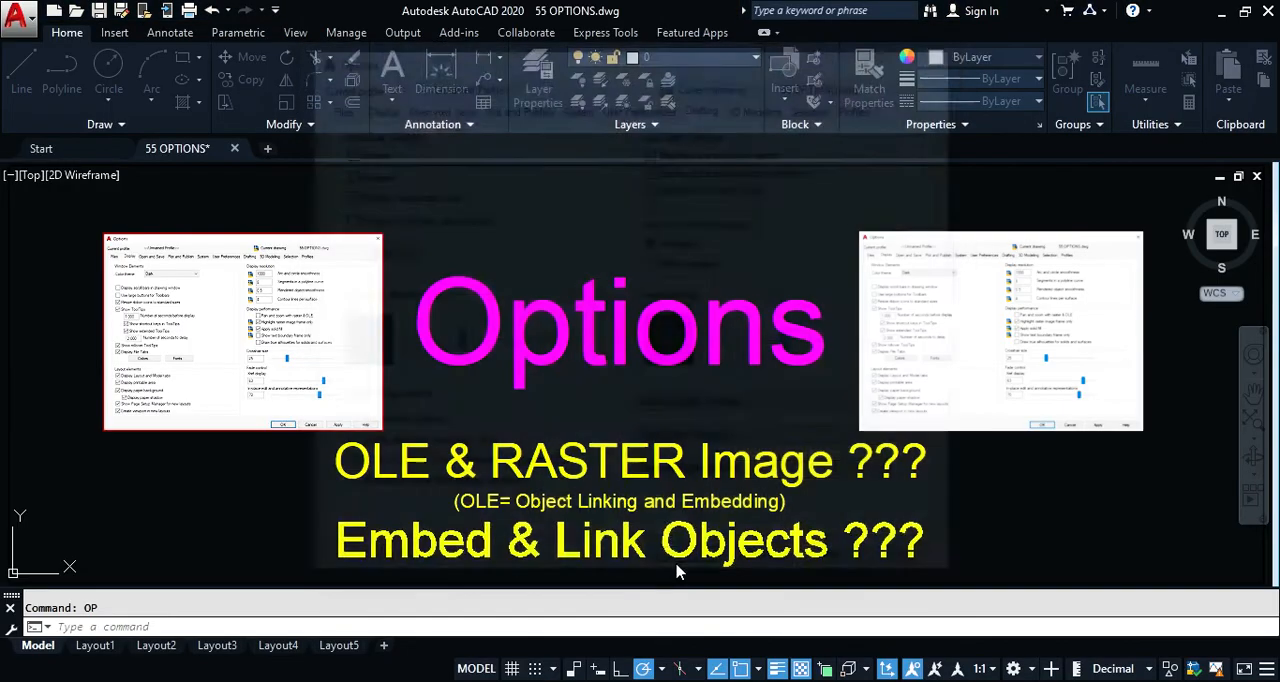
type("l")
key("Return")
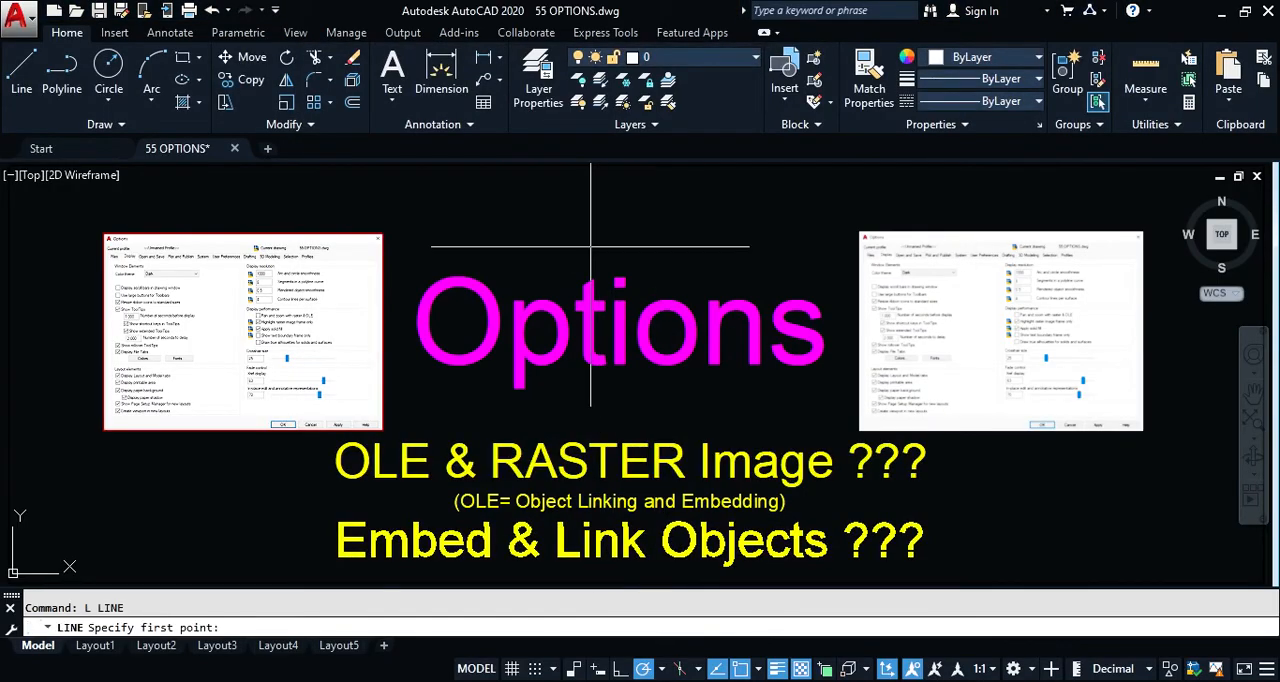
left_click(577, 210)
left_click(539, 250)
scroll(549, 197, "up", 5)
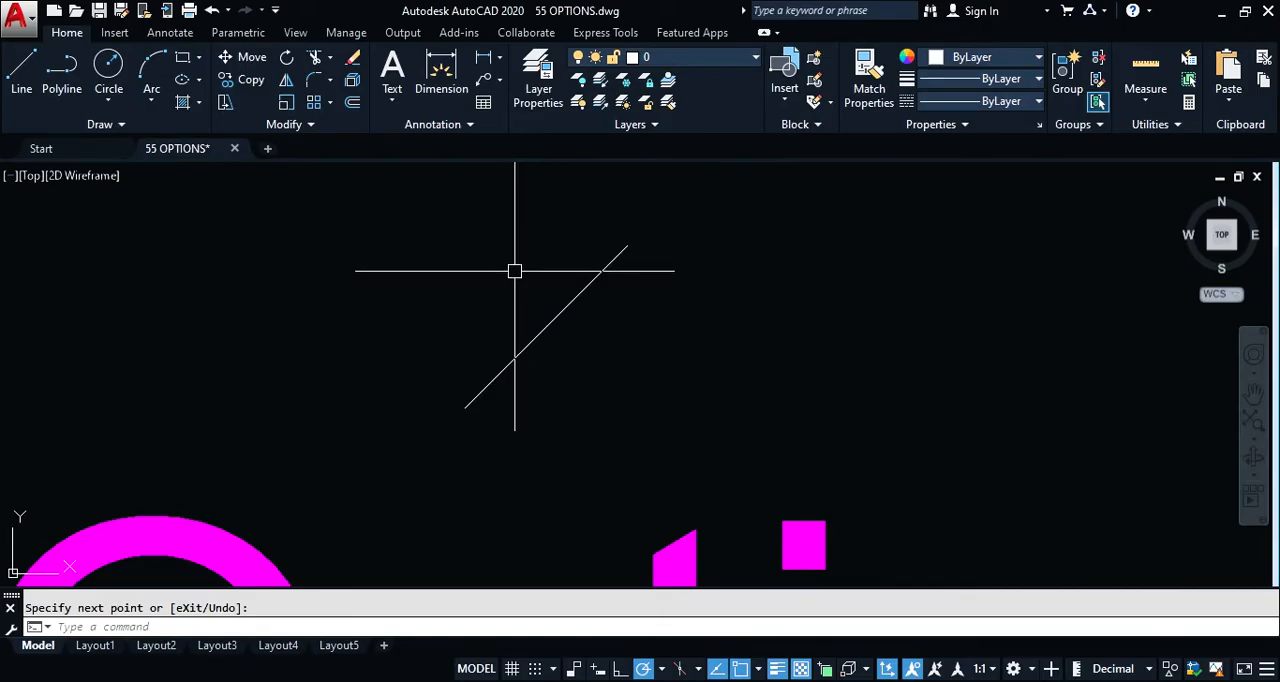
key("Escape")
Step: Test the object snap markers and polar tracking around the diagonal line with a trial line, and cancel it
type("l")
key("Return")
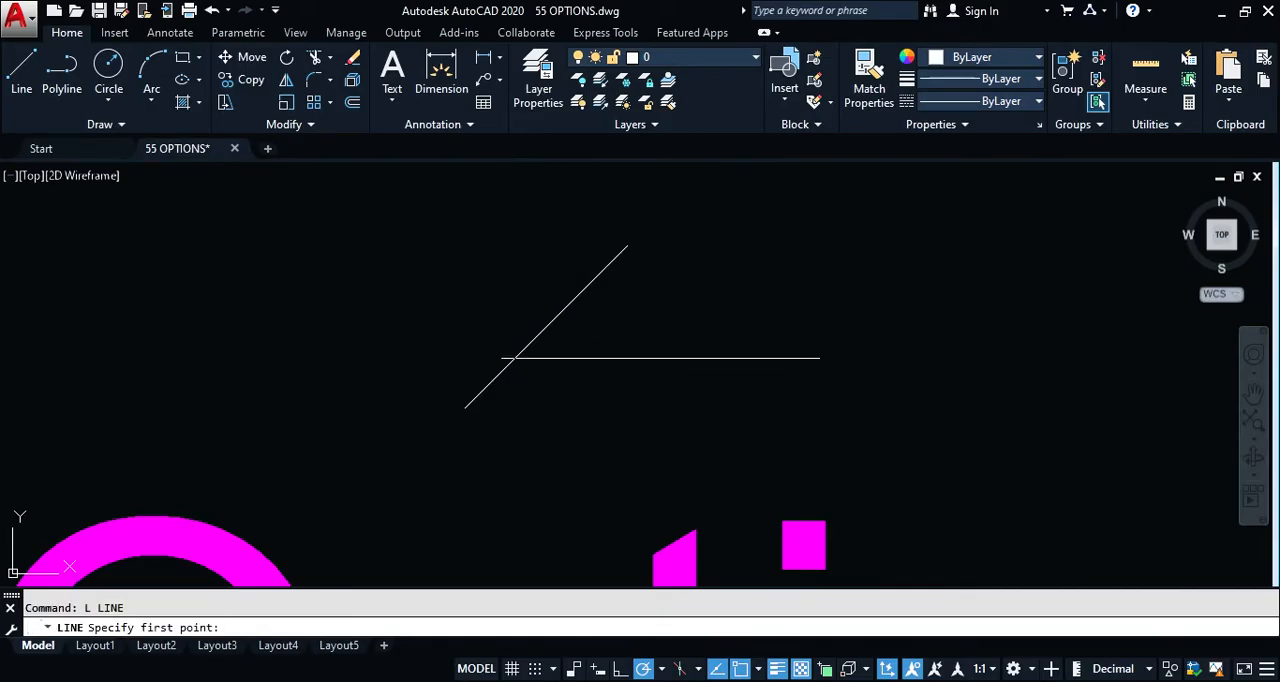
left_click(659, 390)
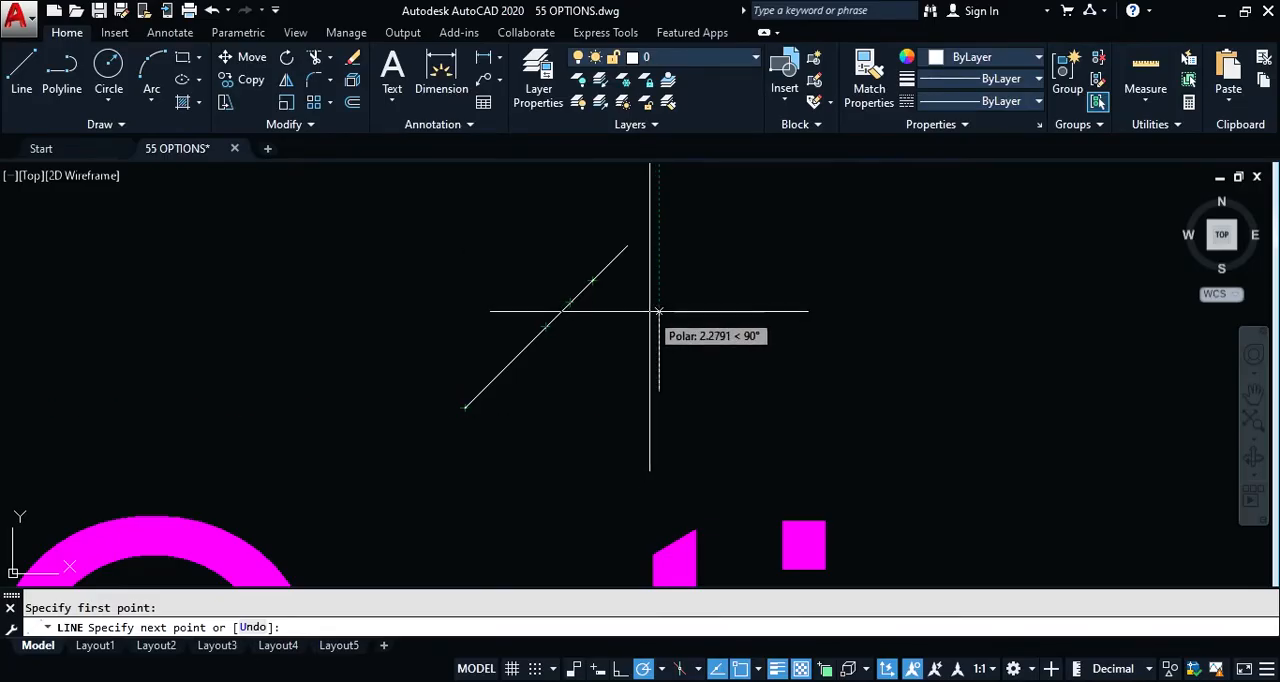
key("Escape")
Step: Turn on Display AutoSnap aperture box in the Drafting options, and check the crosshairs with a trial Line command
type("op")
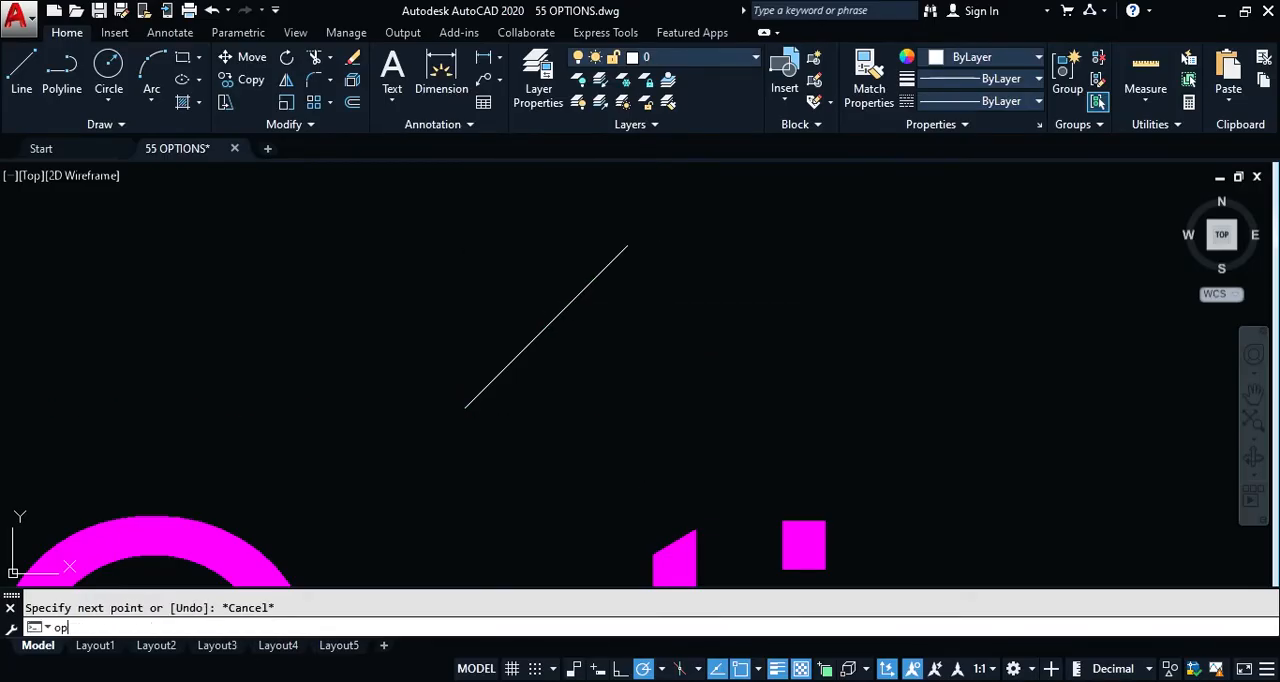
key("Return")
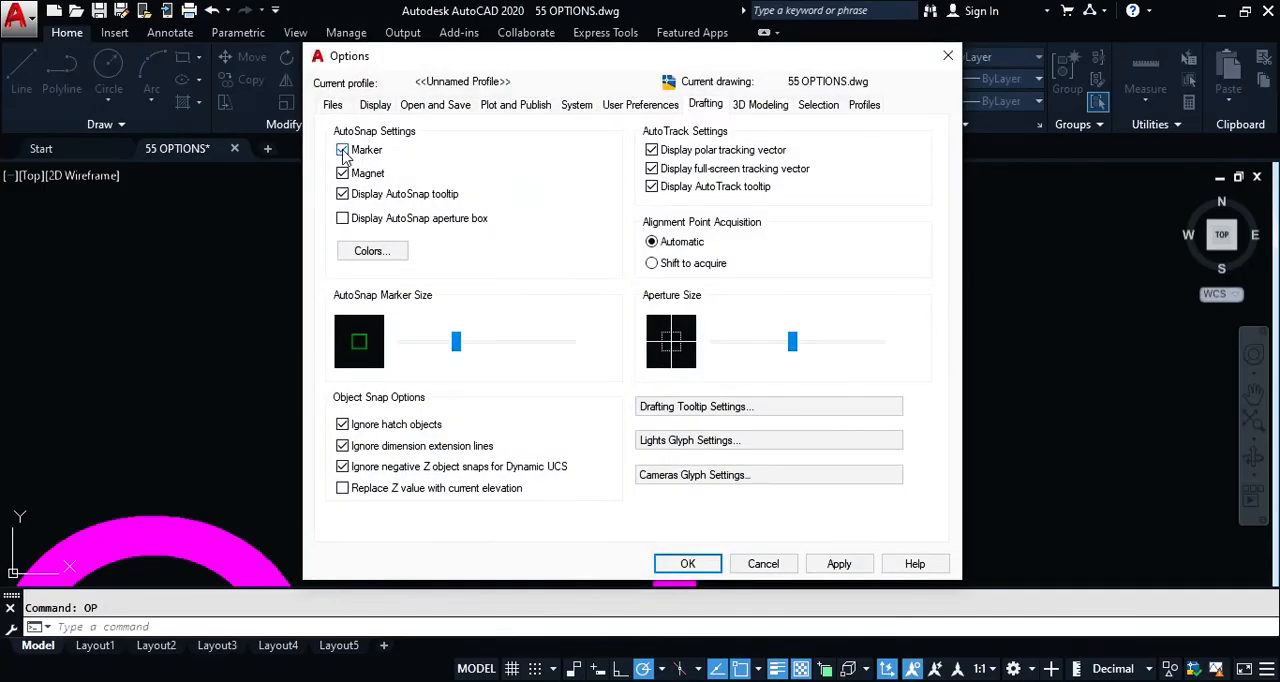
mouse_move(569, 69)
left_mouse_down()
mouse_move(366, 69)
mouse_move(907, 80)
mouse_move(591, 69)
left_mouse_up()
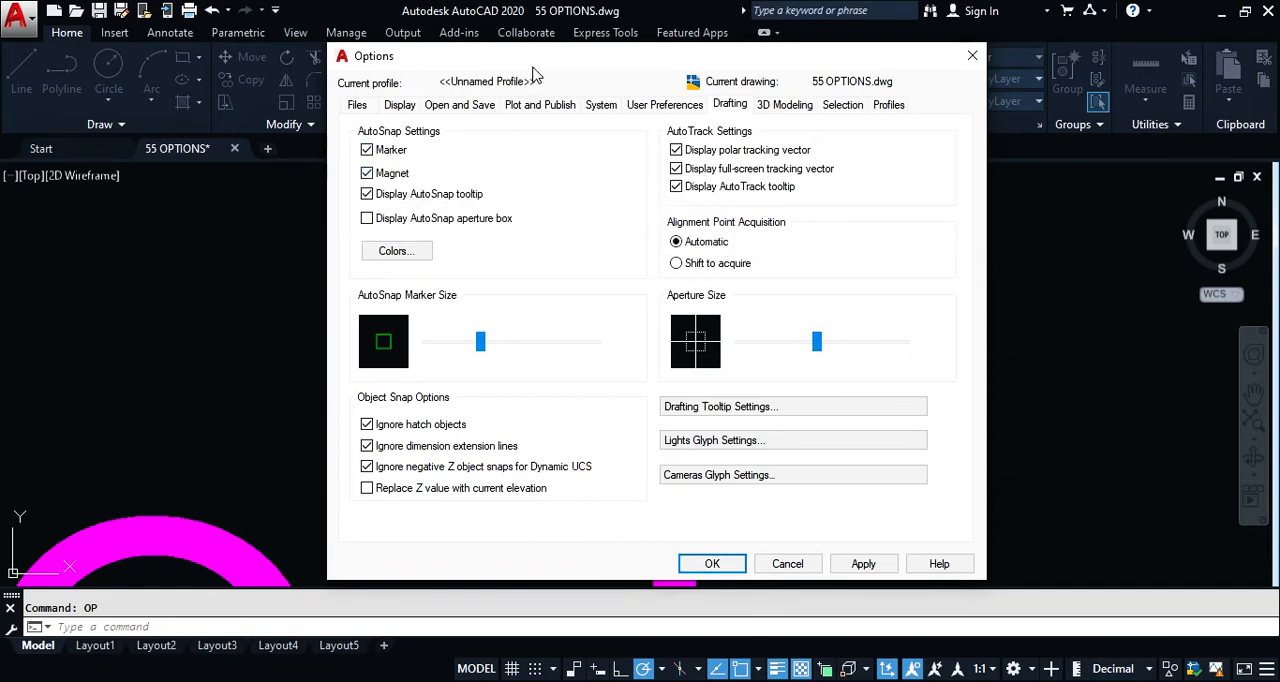
left_click_drag(548, 66, 844, 94)
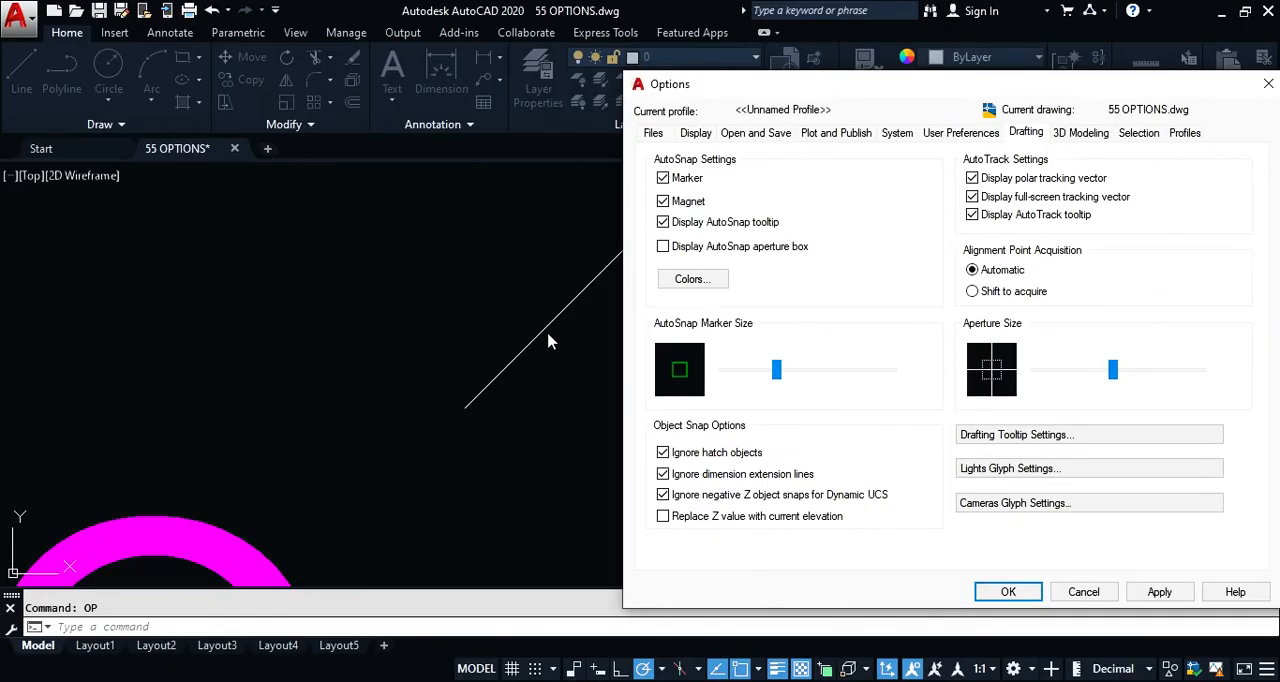
left_click_drag(810, 94, 516, 80)
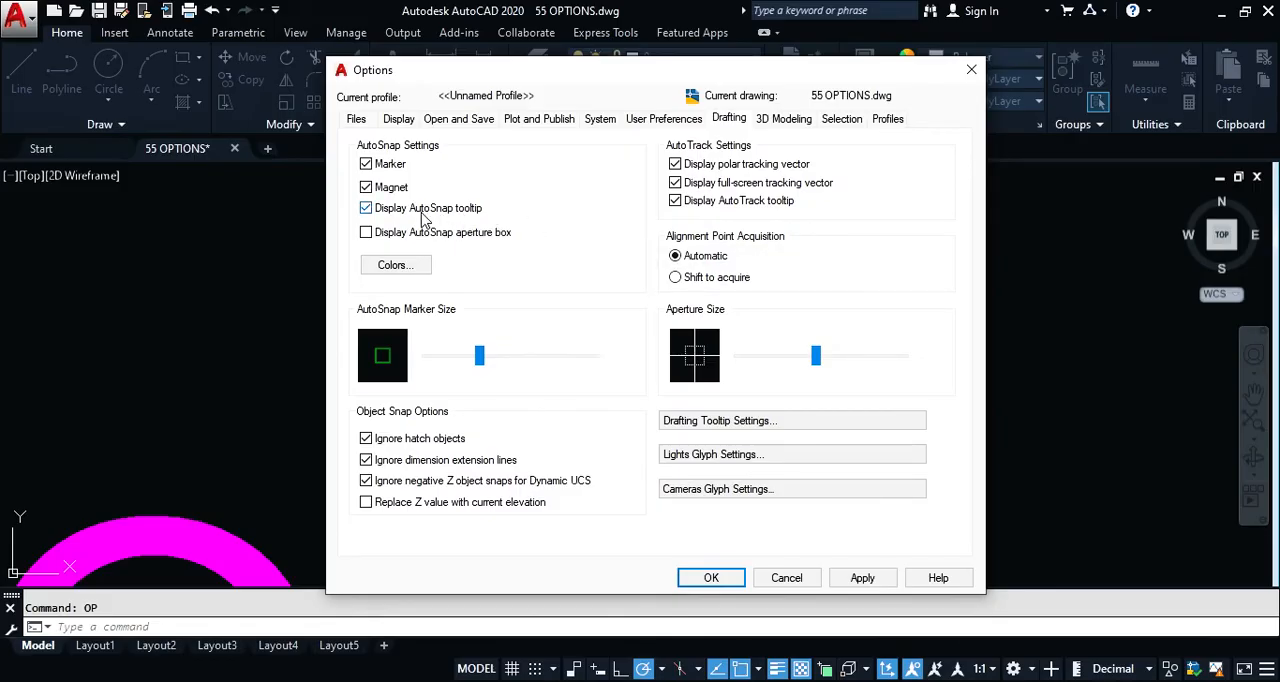
left_click_drag(623, 78, 892, 72)
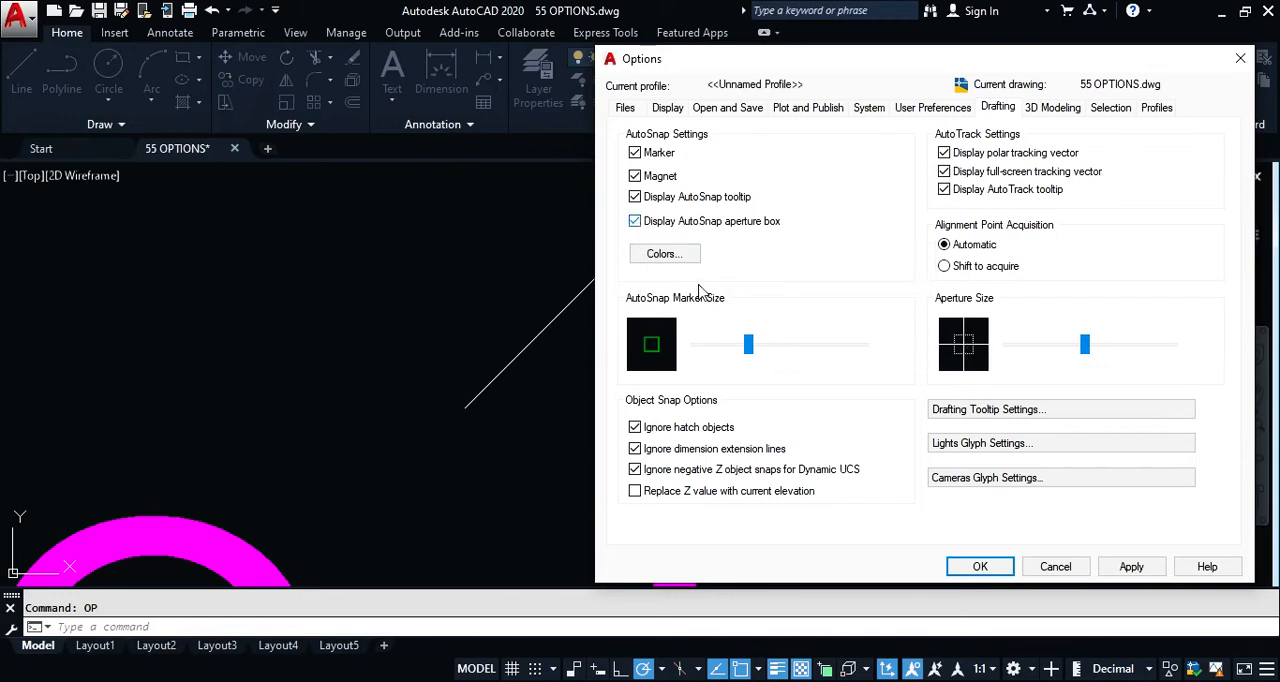
left_click(980, 567)
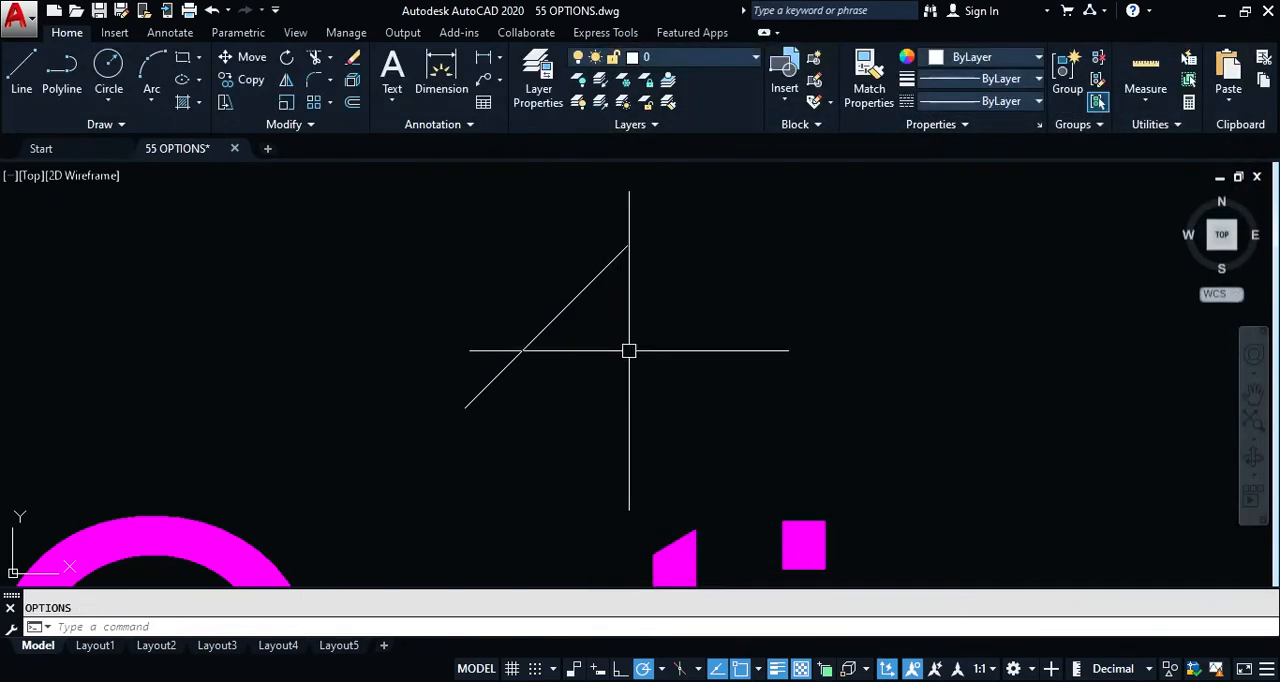
type("l")
key("Return")
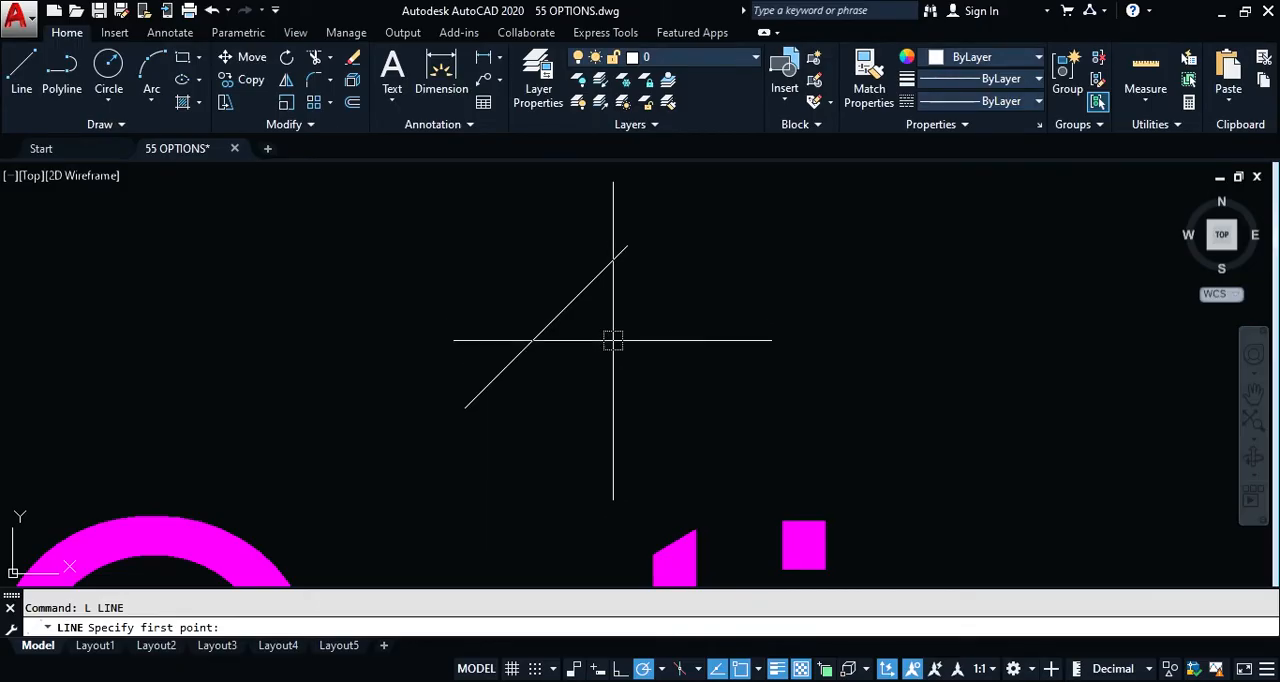
key("Escape")
Step: Turn off Display AutoSnap aperture box in the Drafting options, and accept the change
type("op")
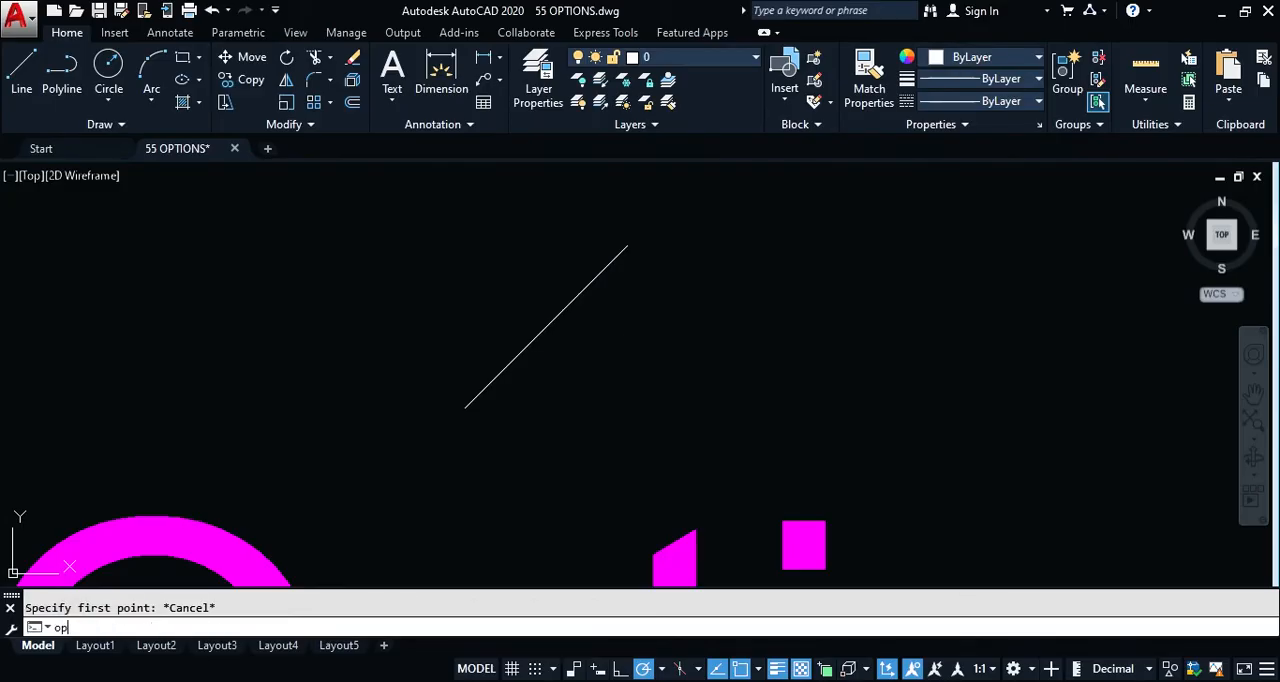
key("Return")
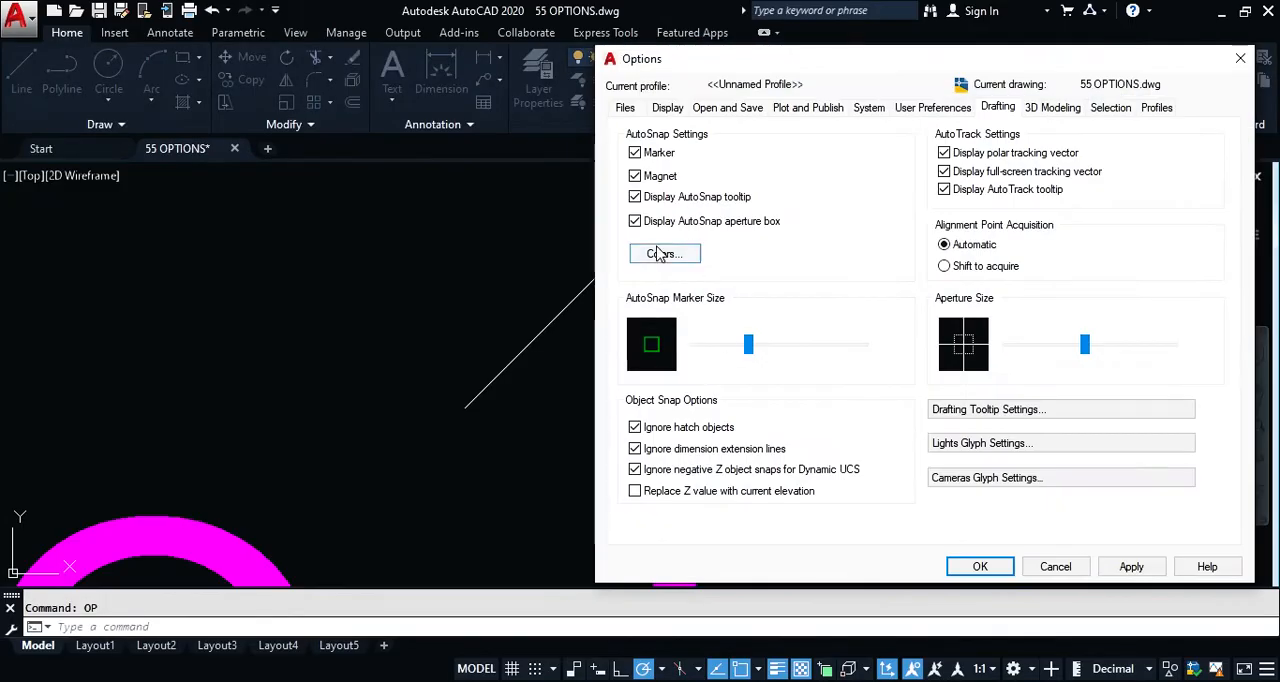
left_click(973, 564)
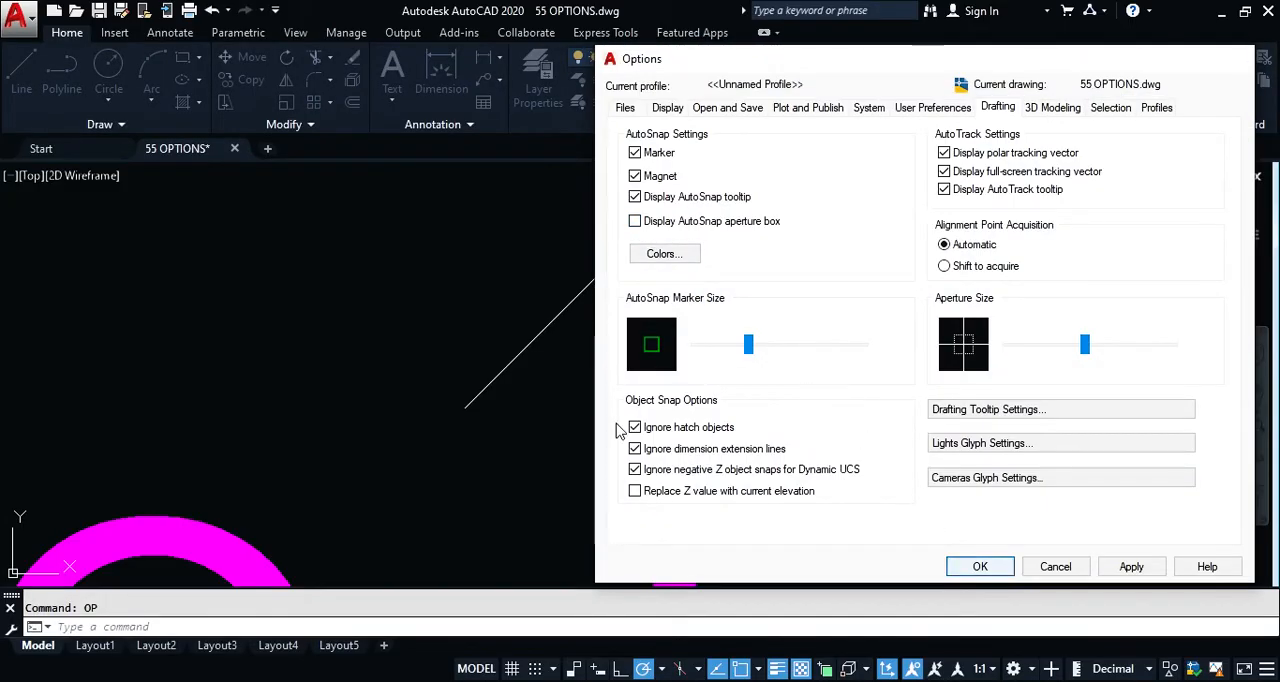
Step: Examine the aperture size, AutoSnap marker size and 2D Autosnap marker color in the Drafting options, and cancel the color dialog
type("op")
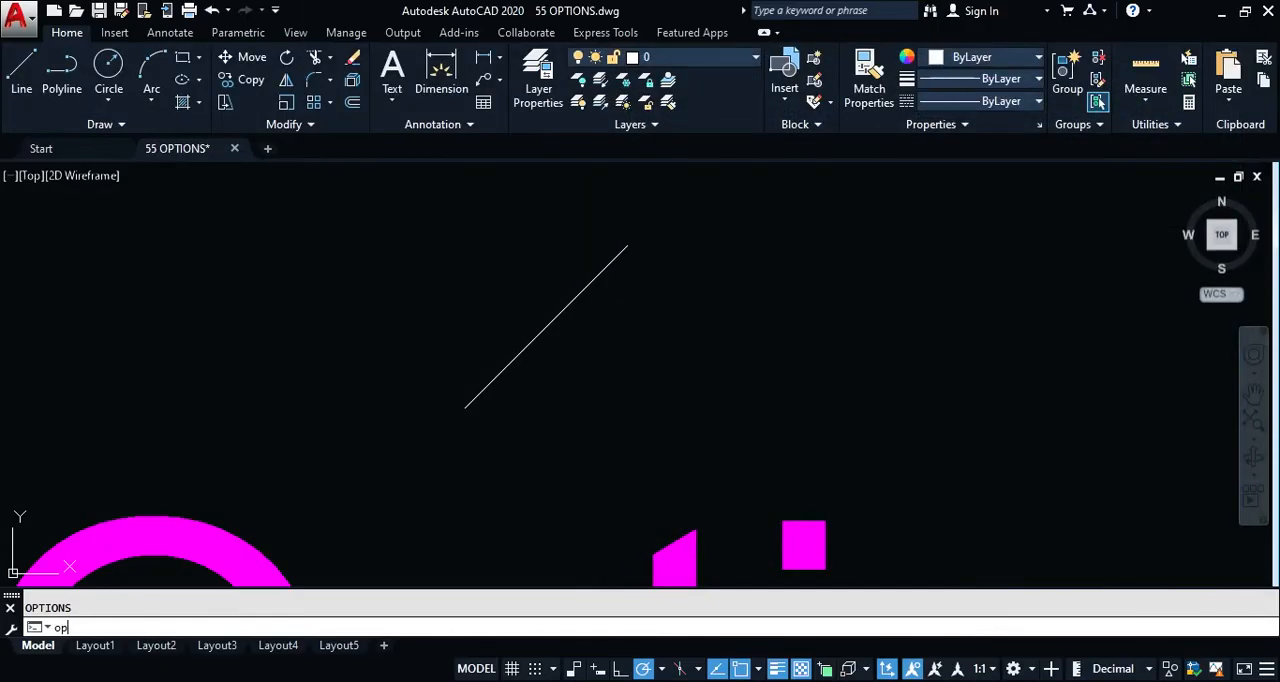
key("Return")
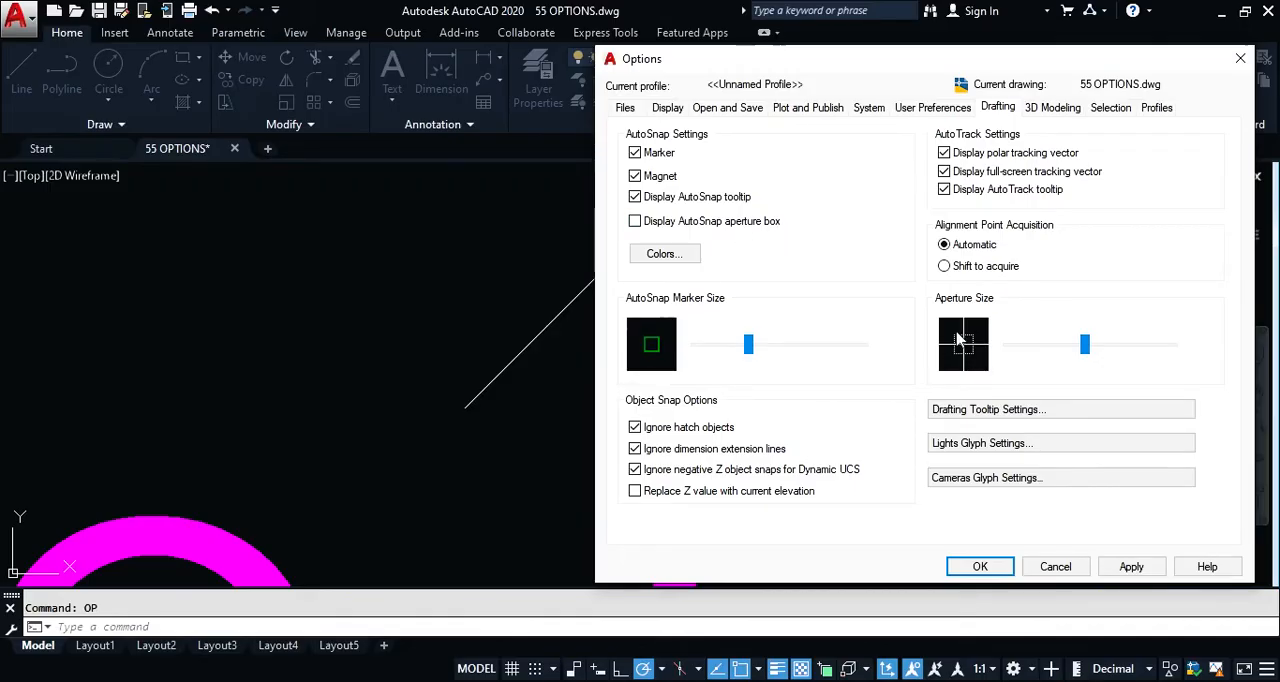
mouse_move(1087, 346)
left_mouse_down()
mouse_move(1049, 346)
mouse_move(1091, 346)
mouse_move(1078, 346)
left_mouse_up()
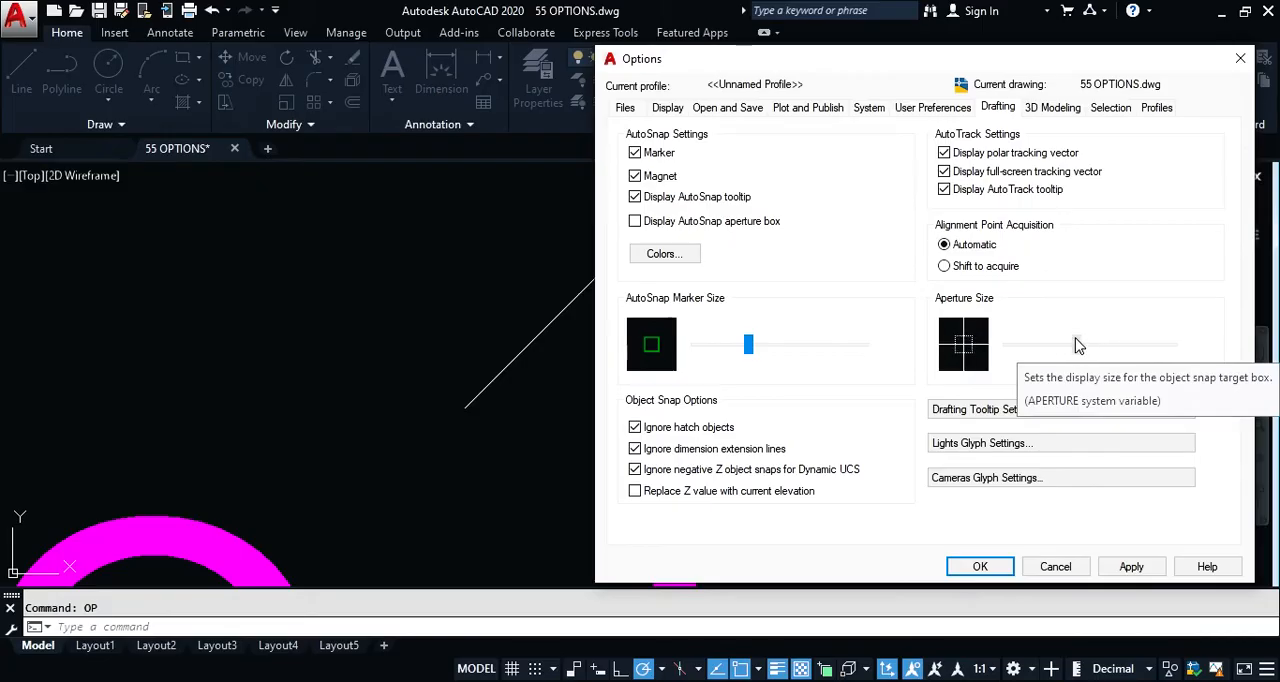
mouse_move(745, 355)
left_mouse_down()
mouse_move(768, 358)
mouse_move(750, 362)
left_mouse_up()
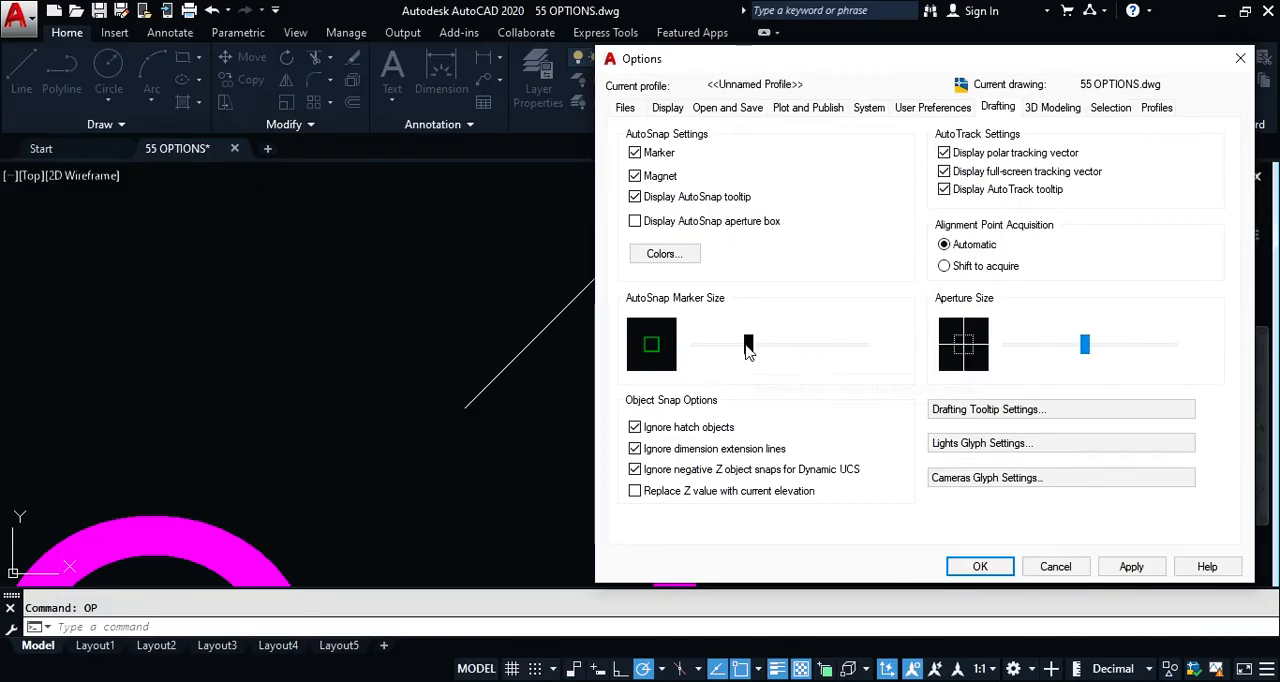
left_click(662, 254)
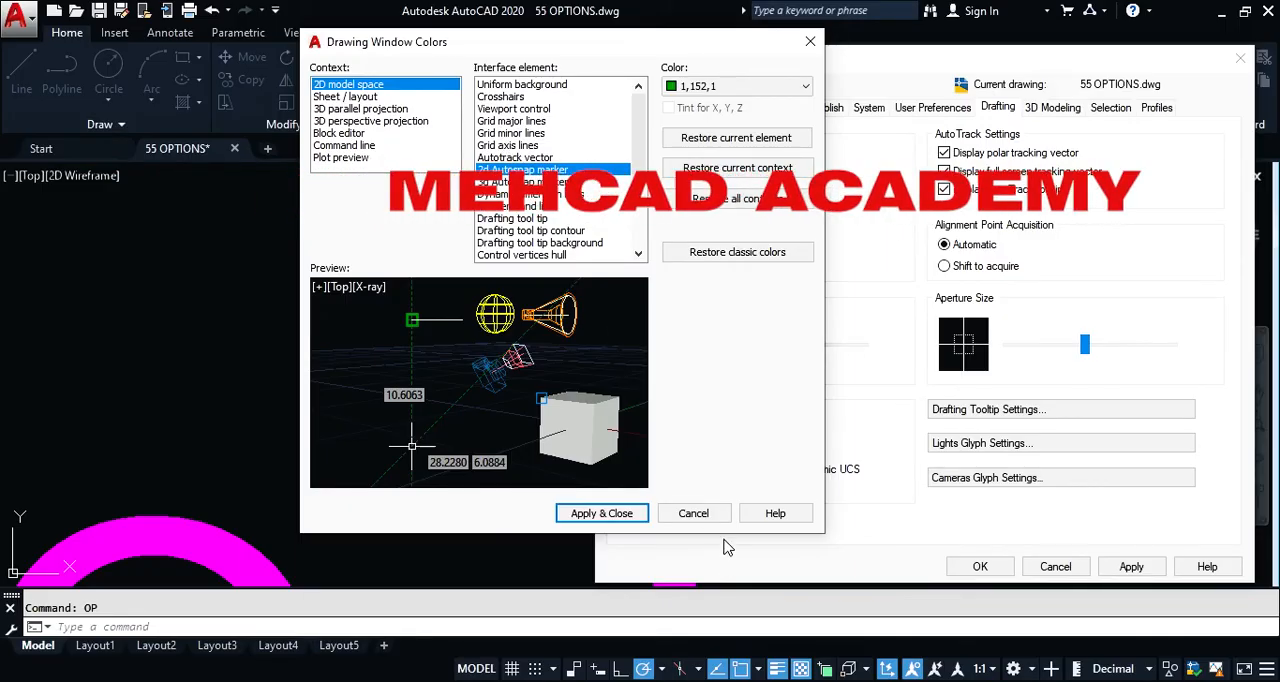
left_click(724, 90)
left_click(724, 90)
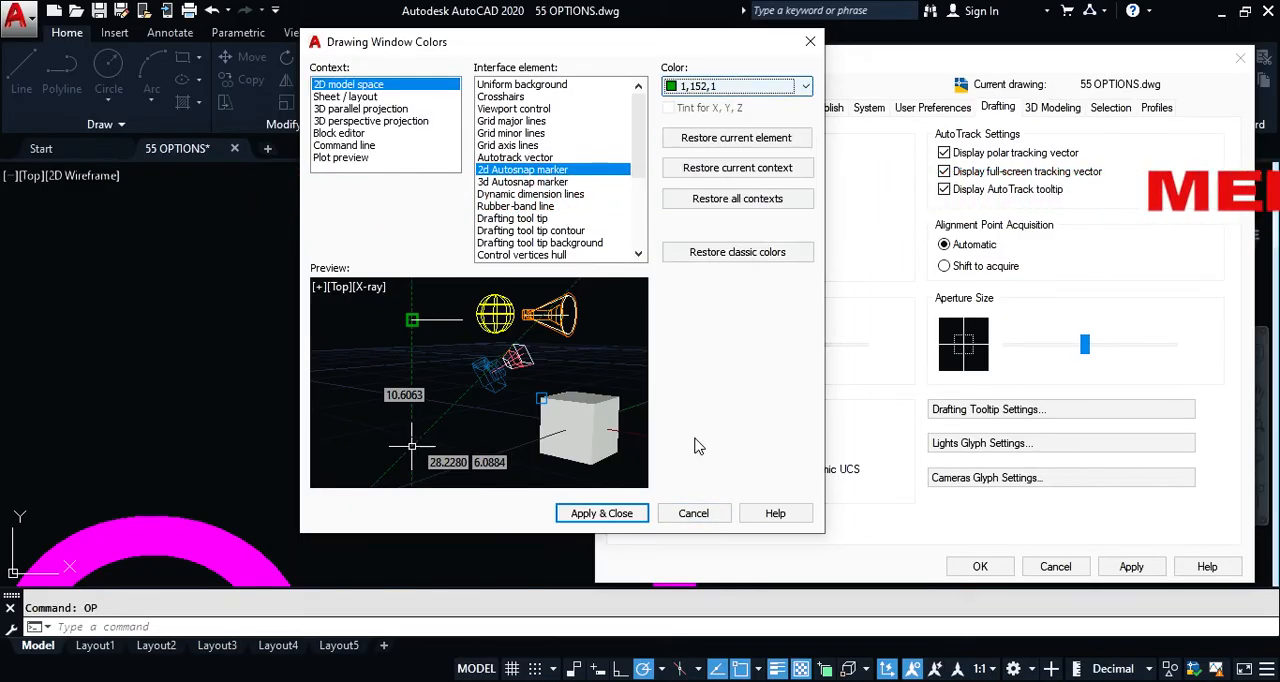
left_click(694, 513)
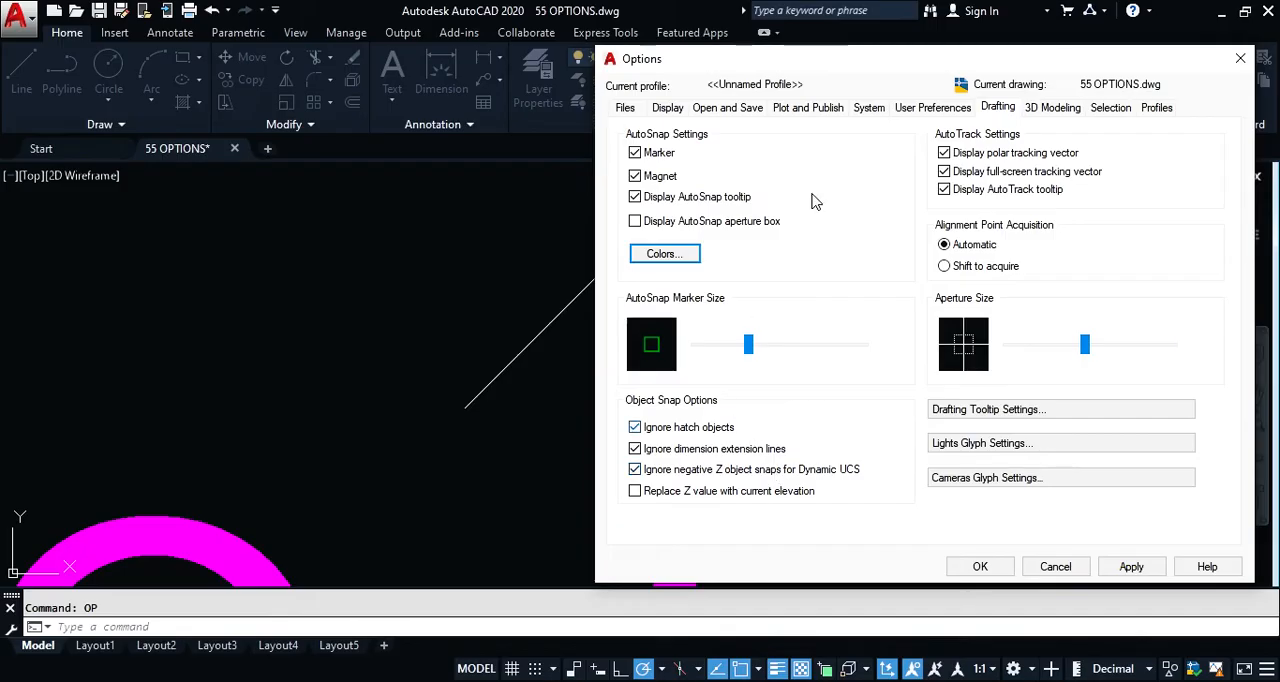
Step: Close the Options dialog and erase the diagonal line above the magenta title
left_click_drag(842, 72, 602, 79)
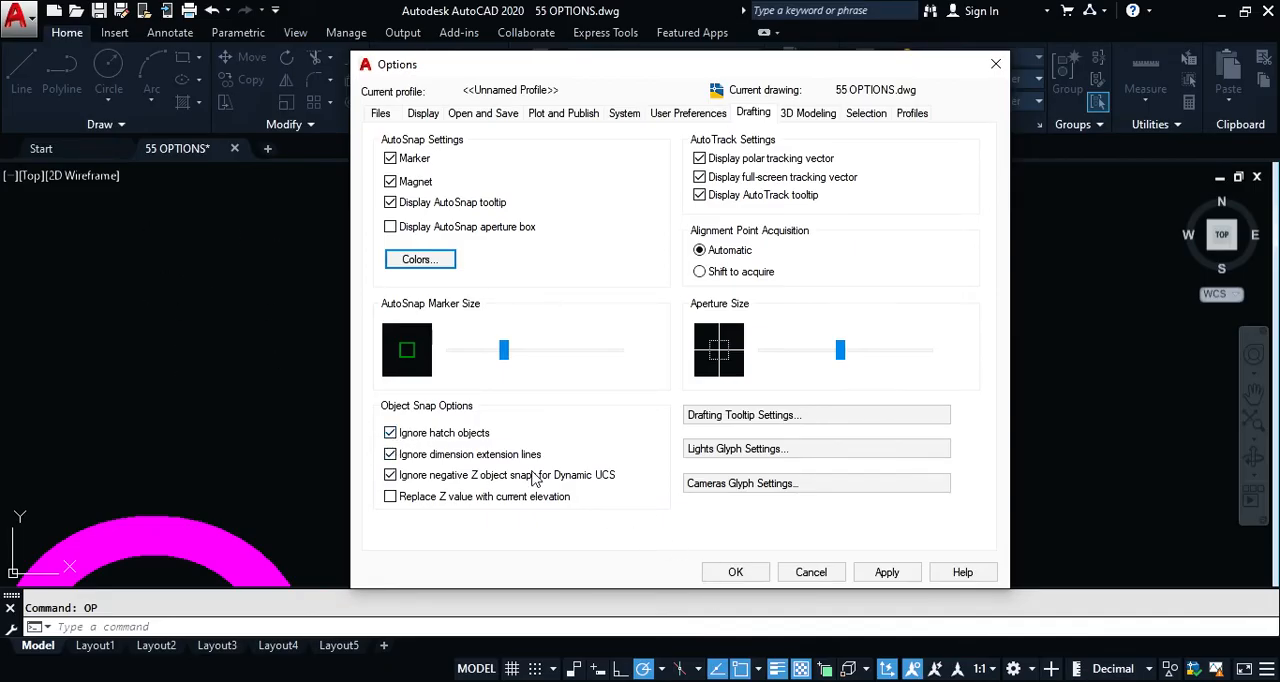
left_click(731, 572)
left_click(683, 286)
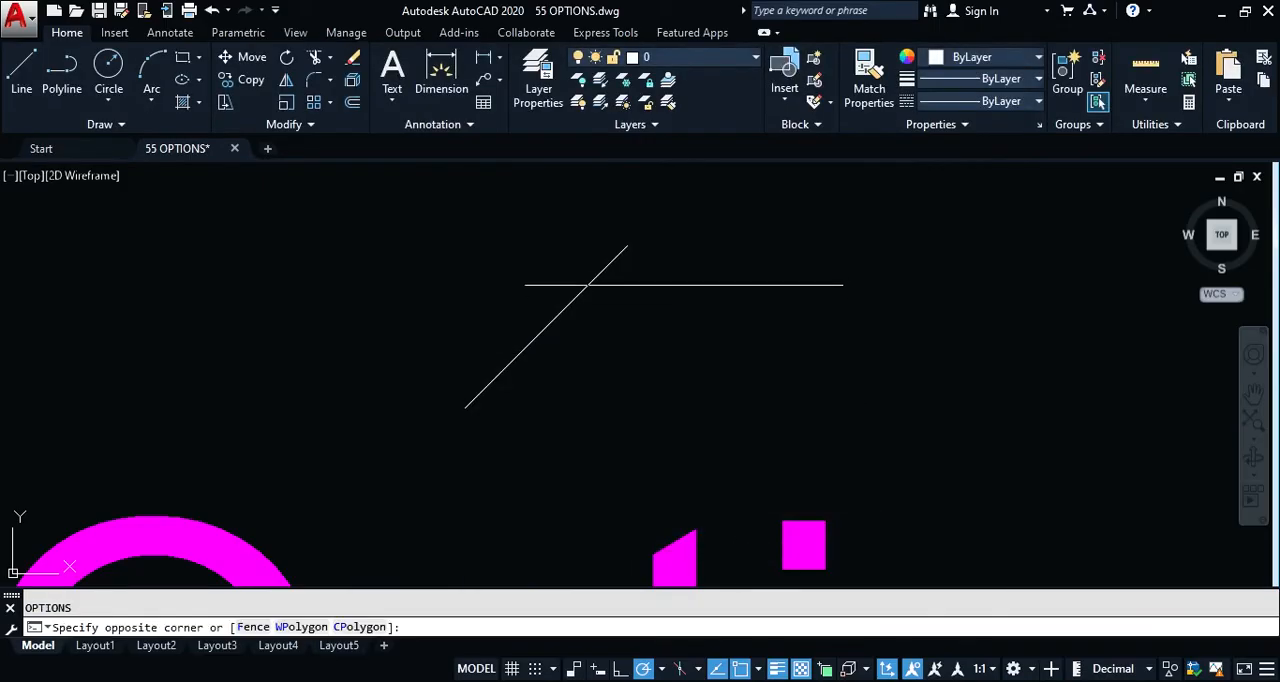
left_click(561, 407)
type("E")
key("Return")
Step: Draw a roughly square rectangle above the magenta title
type("rec")
key("Return")
left_click(516, 328)
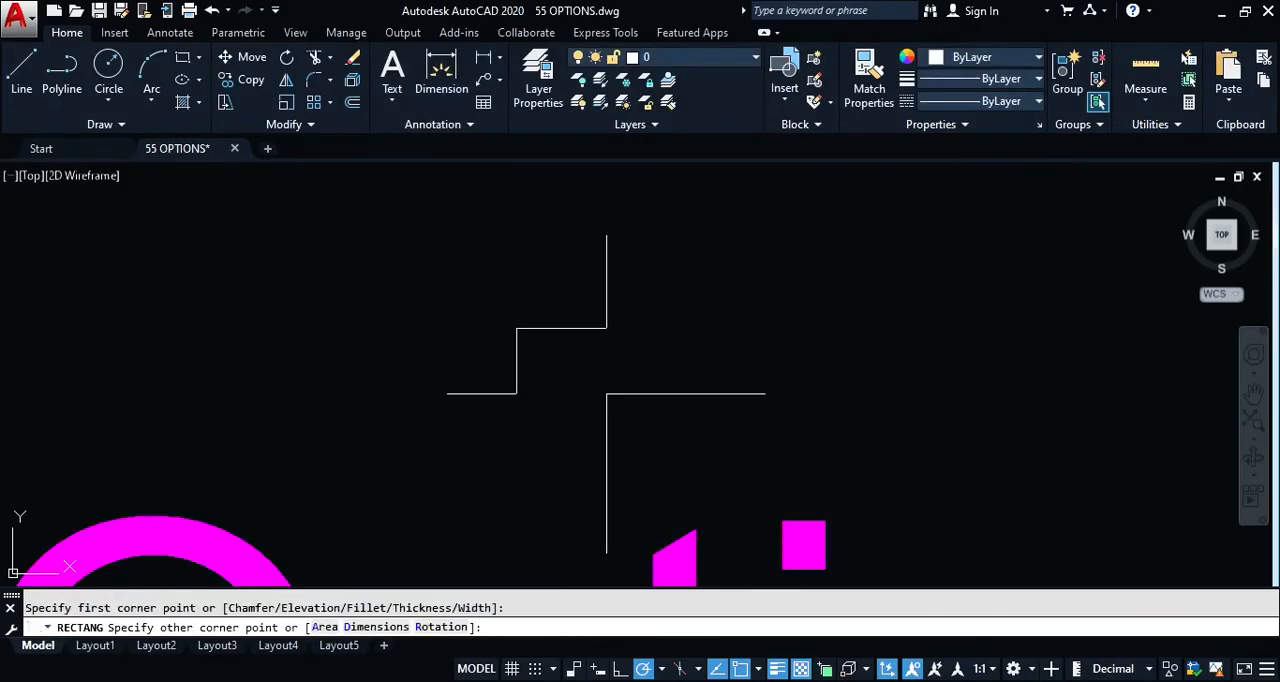
left_click(640, 451)
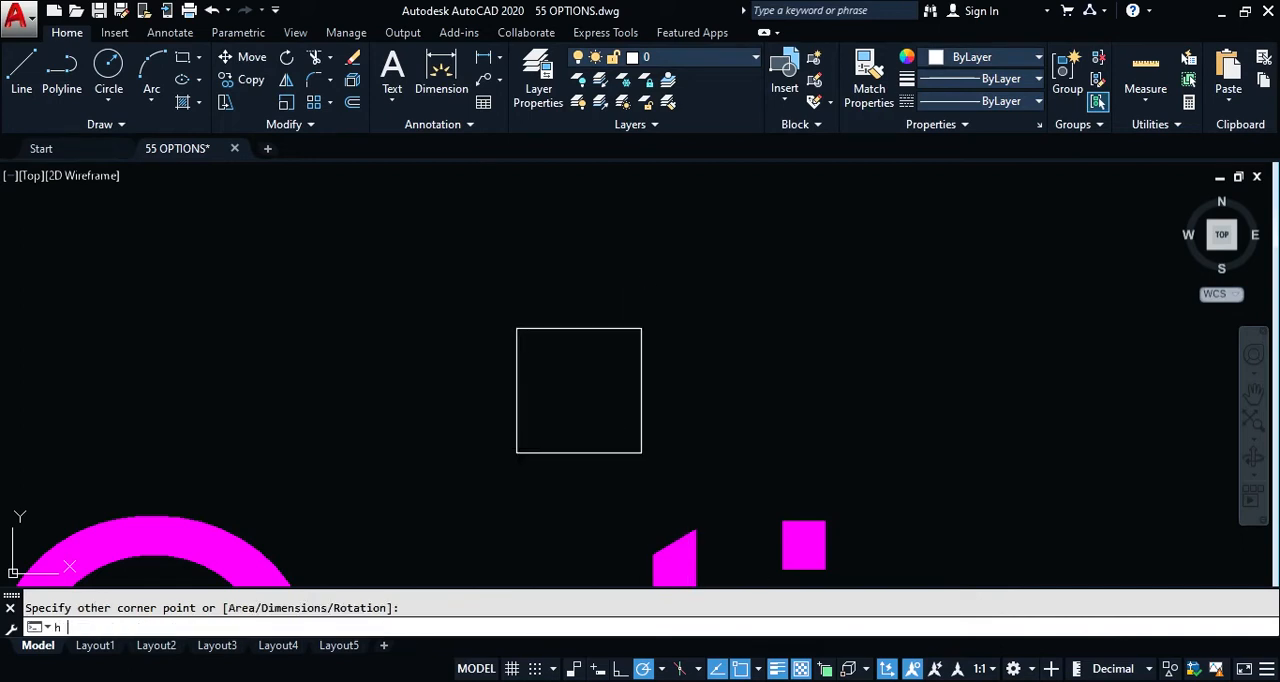
Step: Hatch the inside of the rectangle with the diagonal line pattern at scale 1, and clear the hatch selection
type("h")
key("Return")
left_click(574, 403)
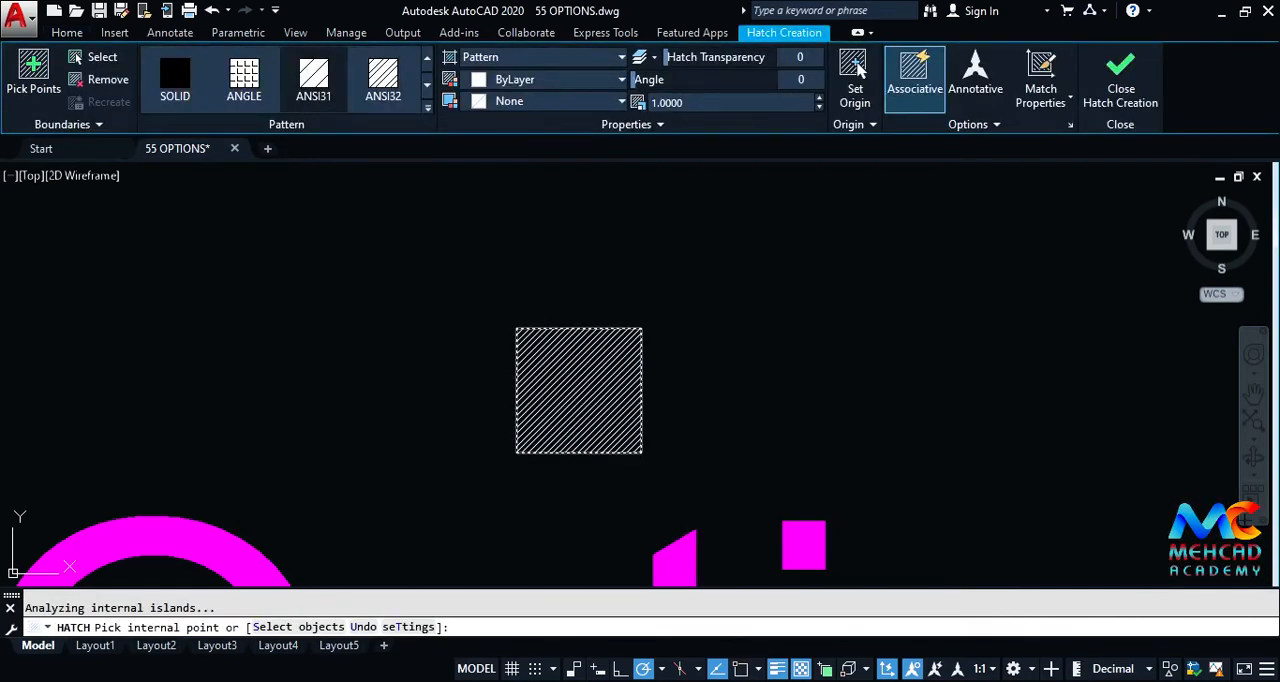
key("Return")
left_click(618, 428)
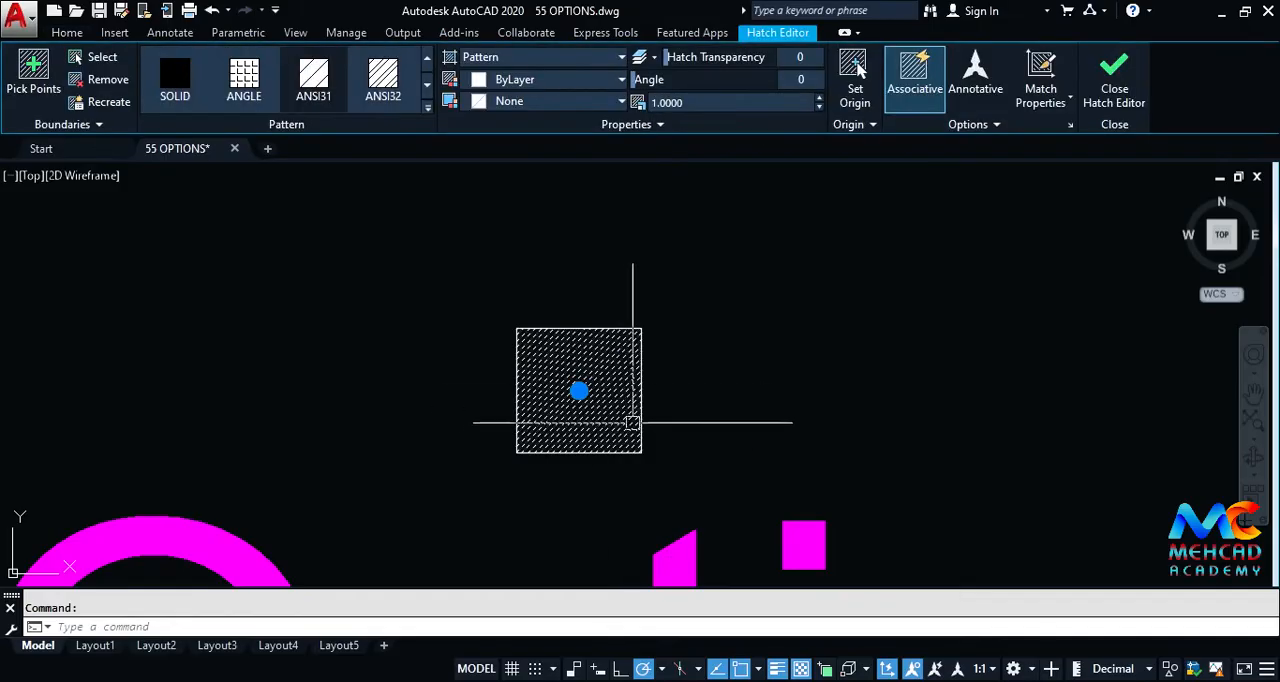
key("Escape")
Step: Test object snapping on the hatch lines with a trial line from outside the rectangle, and cancel it
type("l")
key("Return")
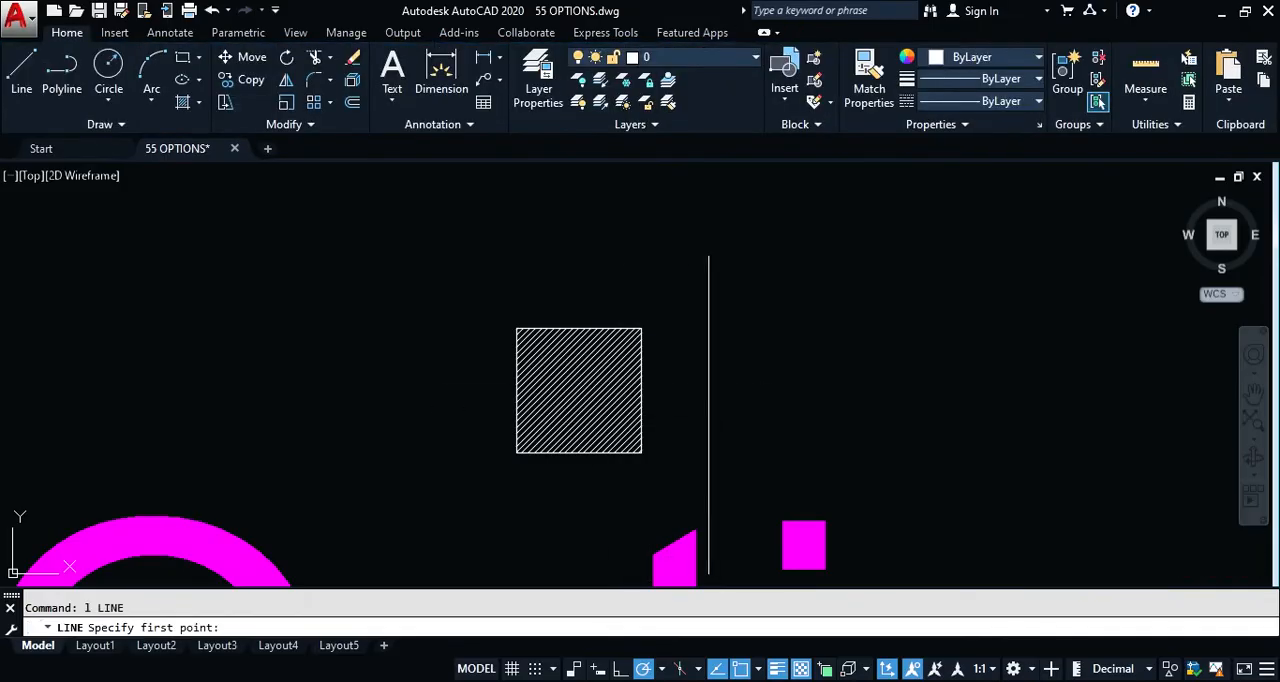
left_click(711, 448)
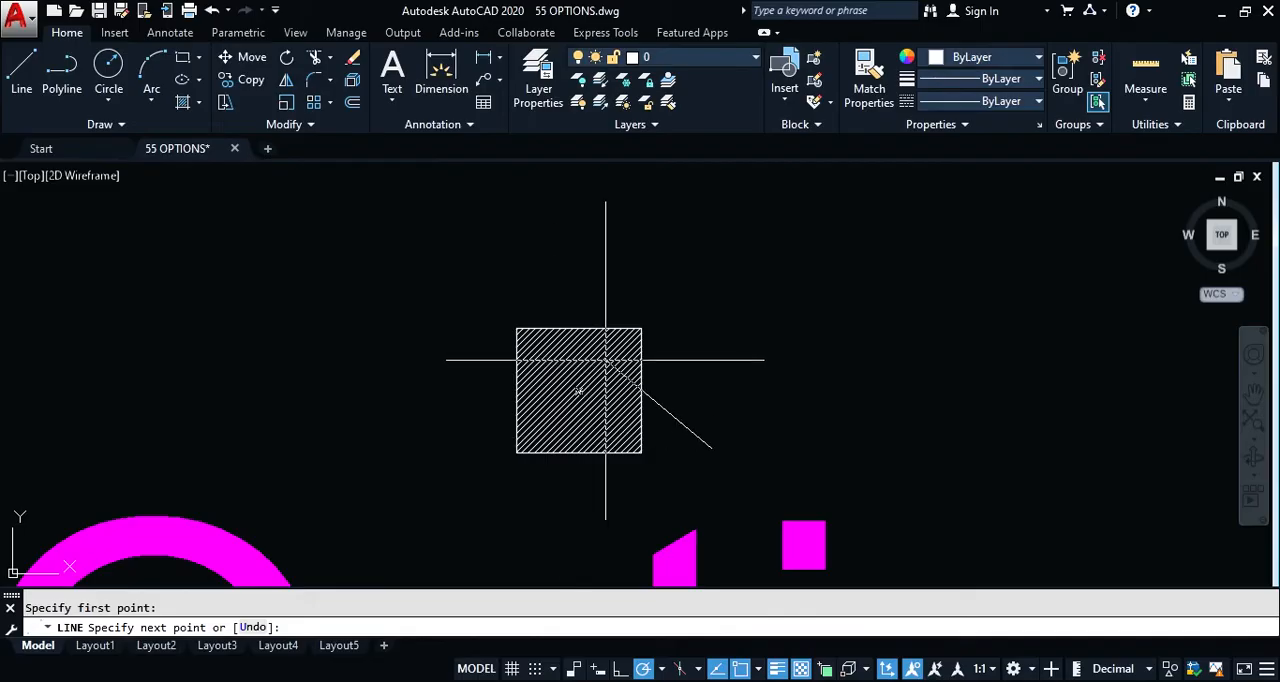
scroll(606, 360, "up", 5)
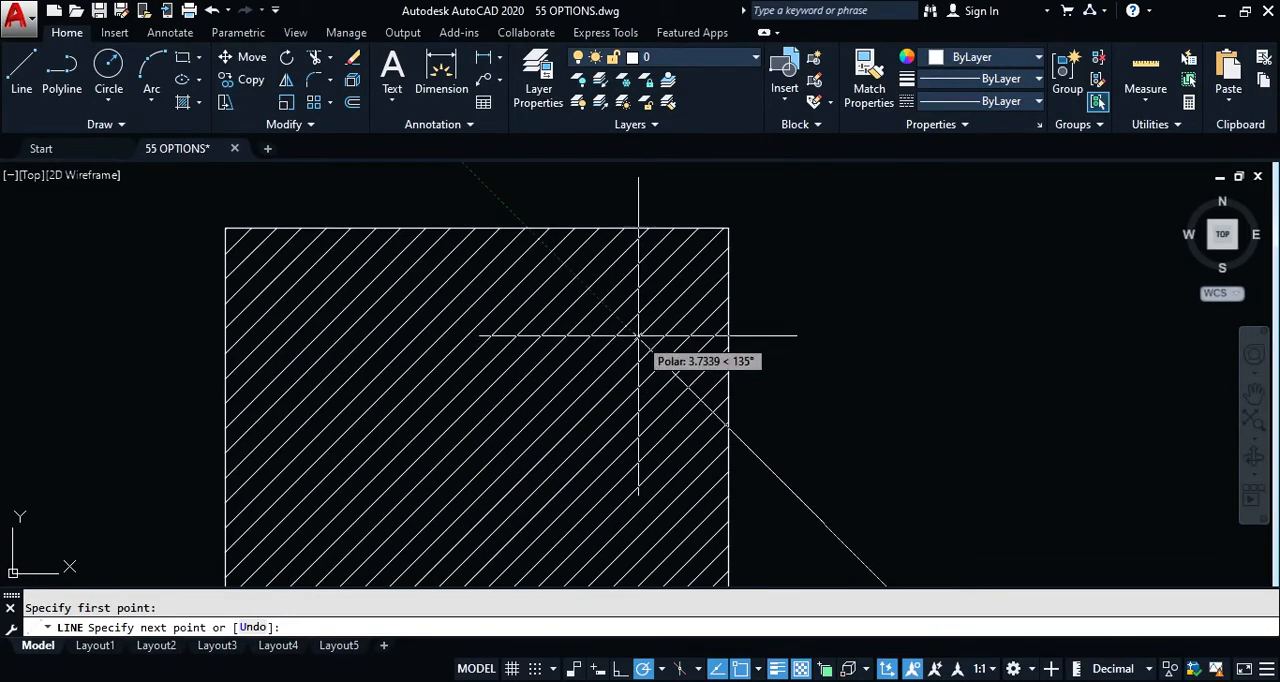
scroll(600, 343, "down", 2)
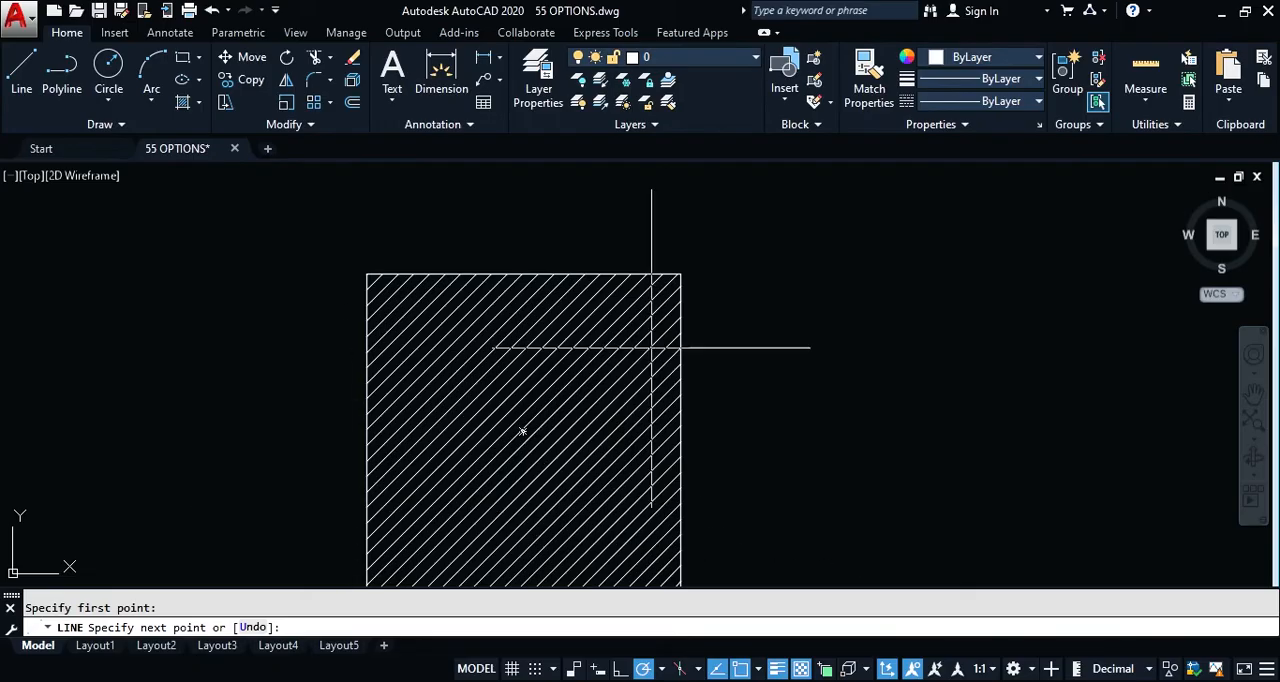
scroll(700, 390, "down", 4)
scroll(715, 370, "up", 4)
key("Escape")
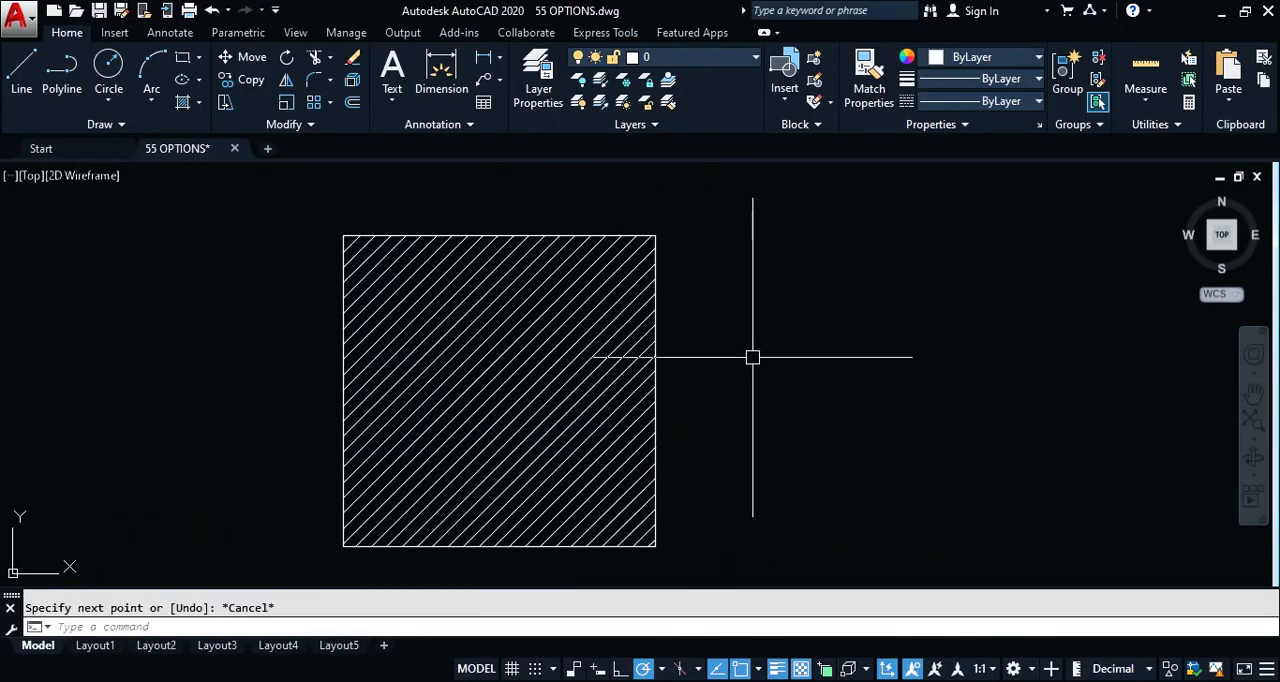
Step: Turn off Ignore hatch objects in the Drafting options, and accept the change
type("op")
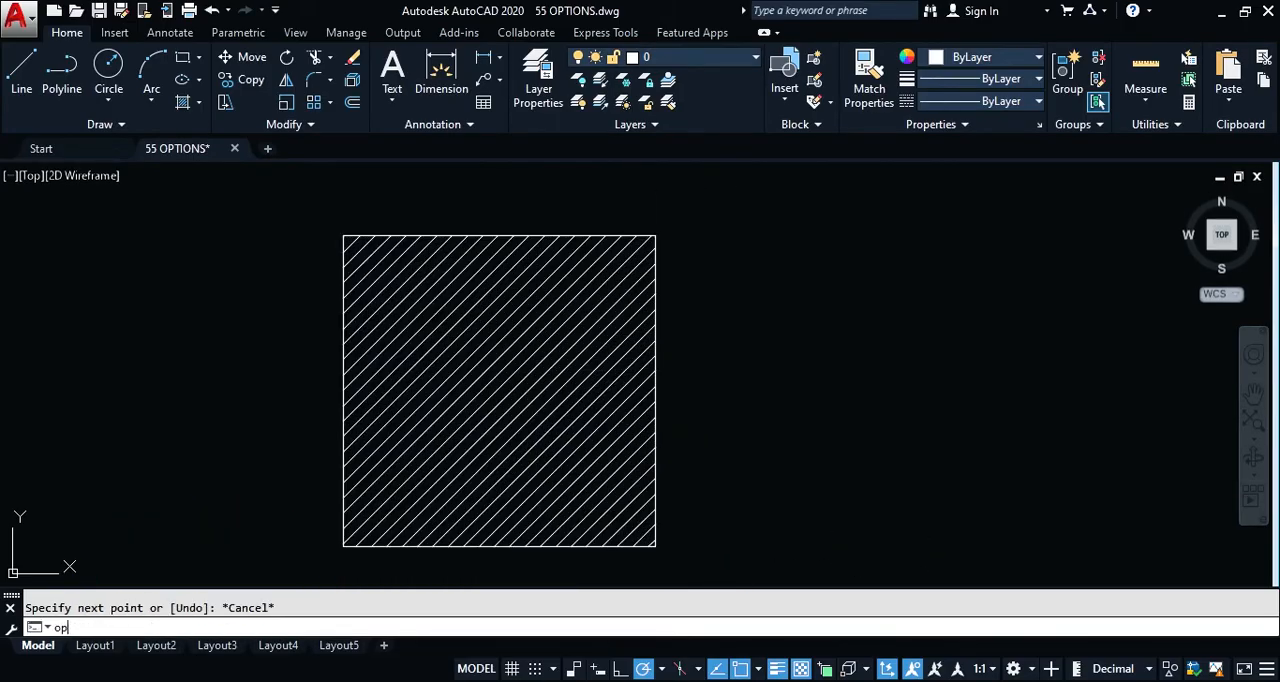
key("Return")
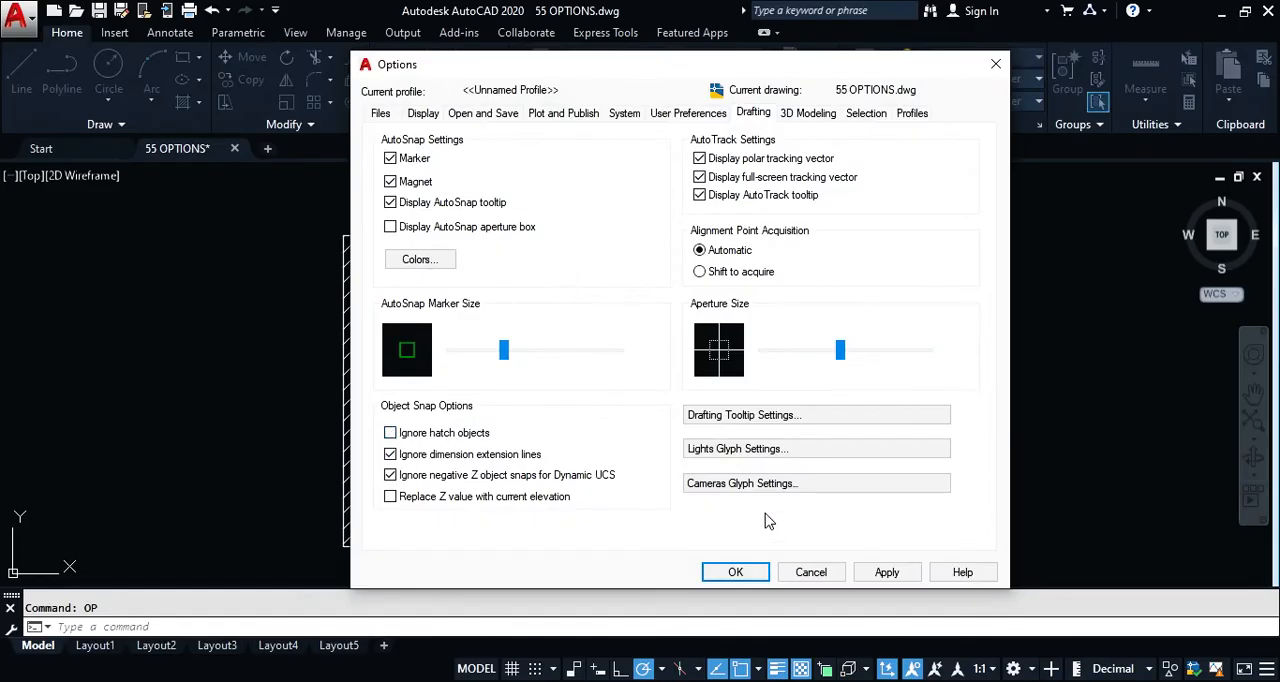
left_click(735, 572)
Step: Check the snap markers on individual hatch lines with another trial line while hatch objects are not ignored, and cancel it
type("l")
key("Return")
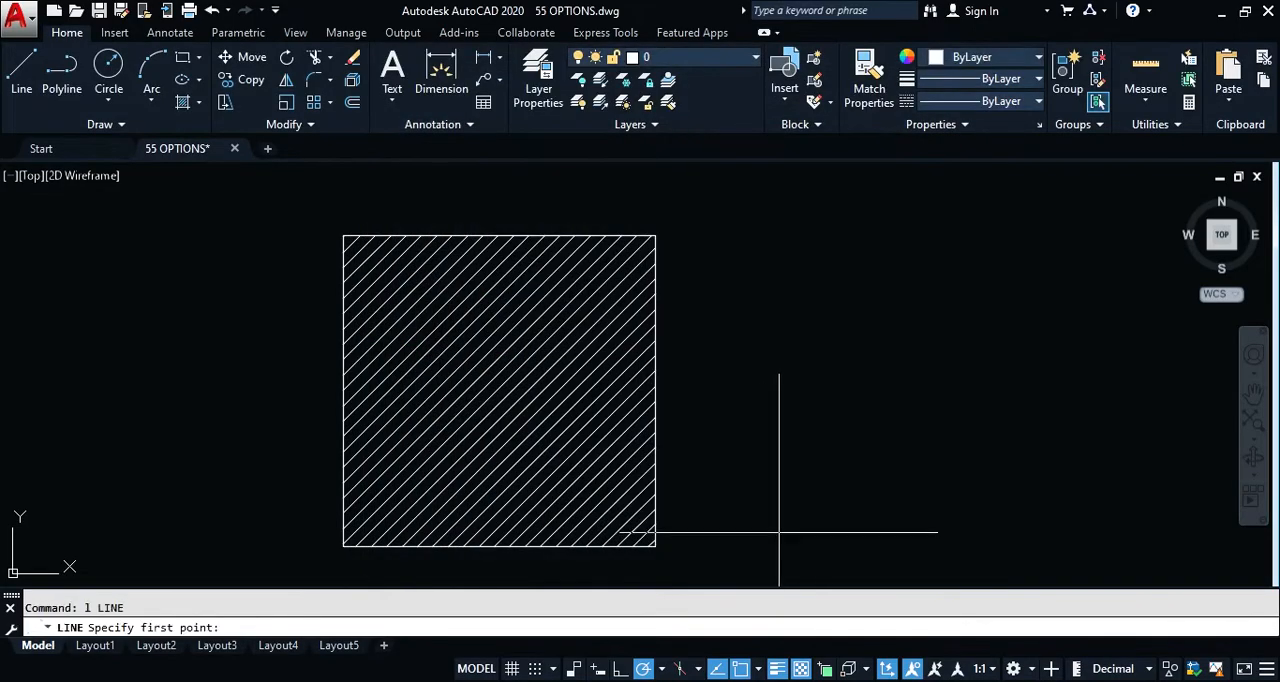
left_click(780, 530)
scroll(612, 468, "up", 5)
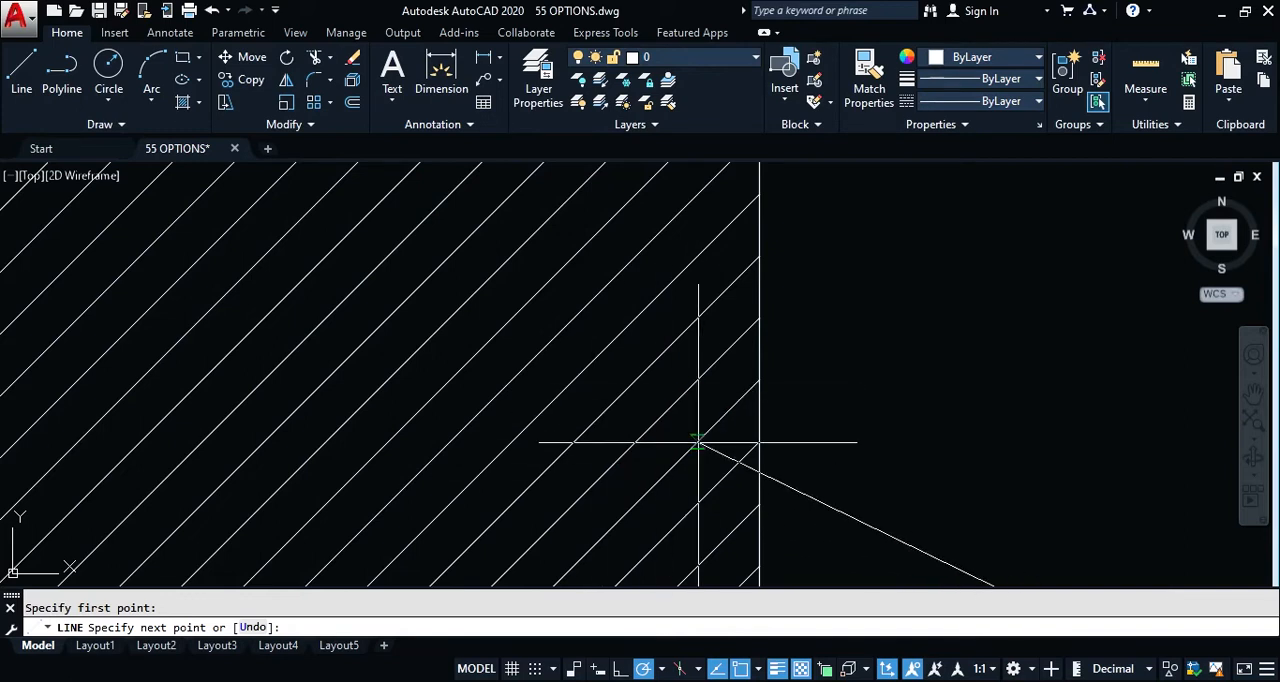
scroll(697, 443, "down", 2)
scroll(651, 480, "down", 3)
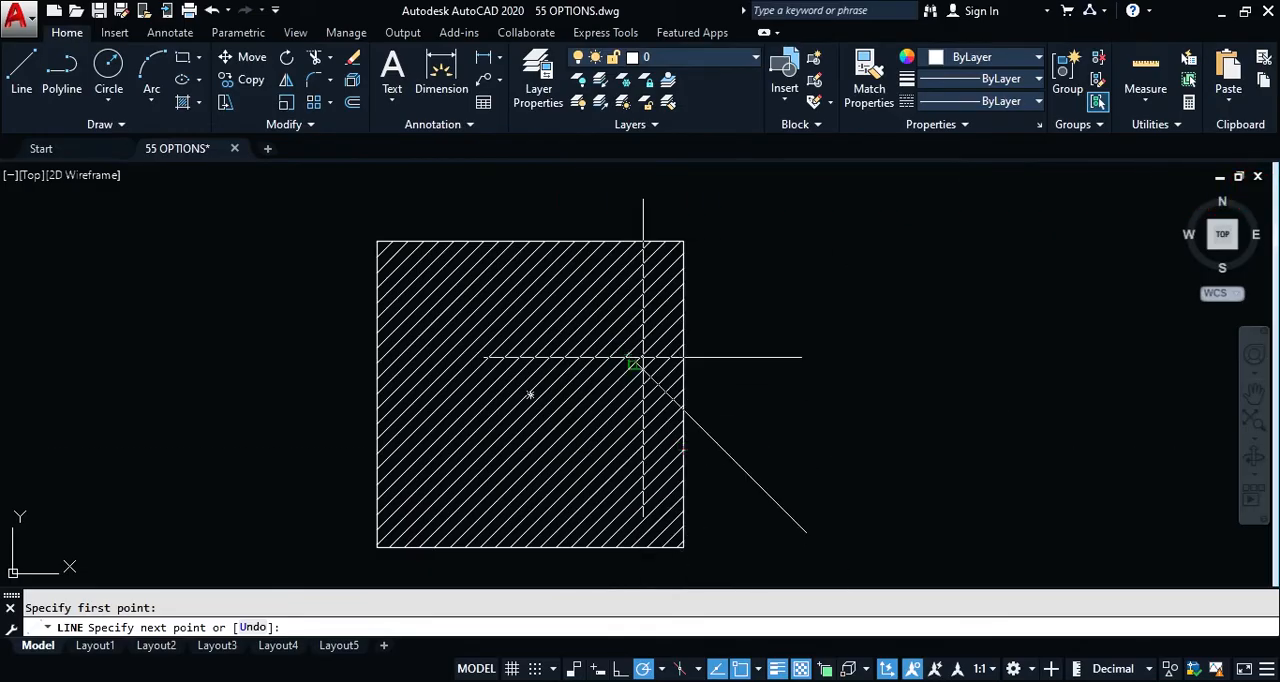
key("Escape")
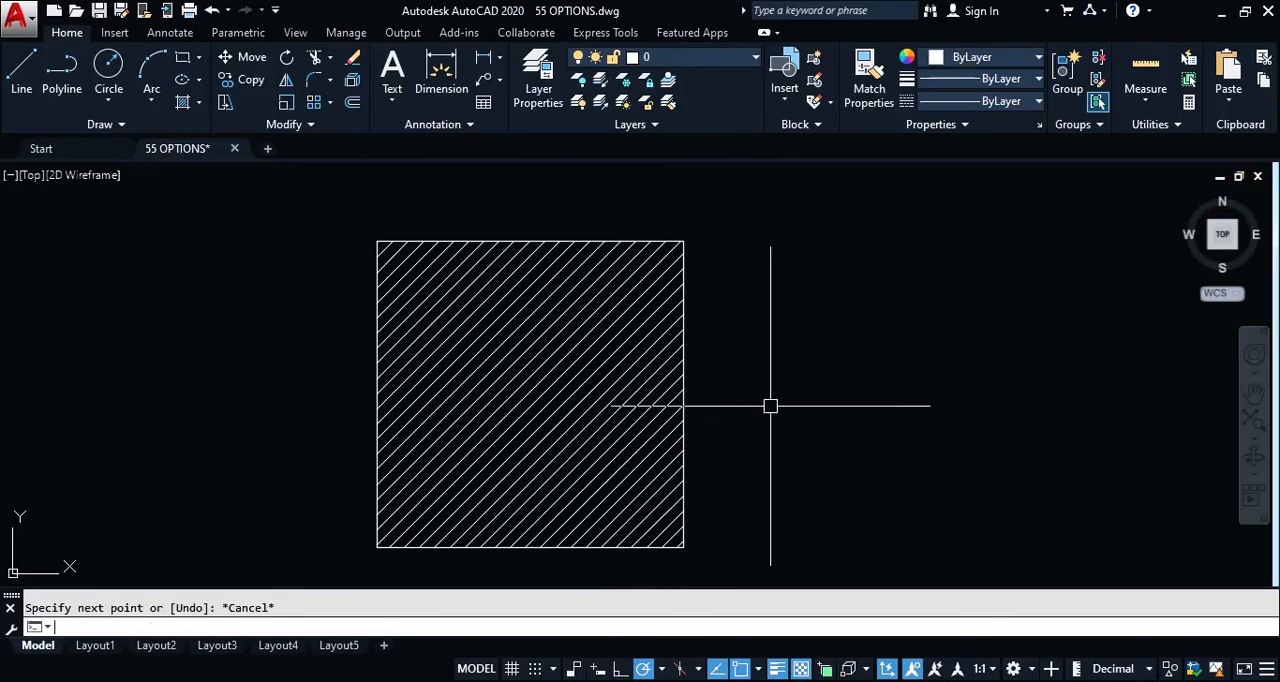
Step: Turn Ignore hatch objects back on in the Drafting options, and accept the change
key("Return")
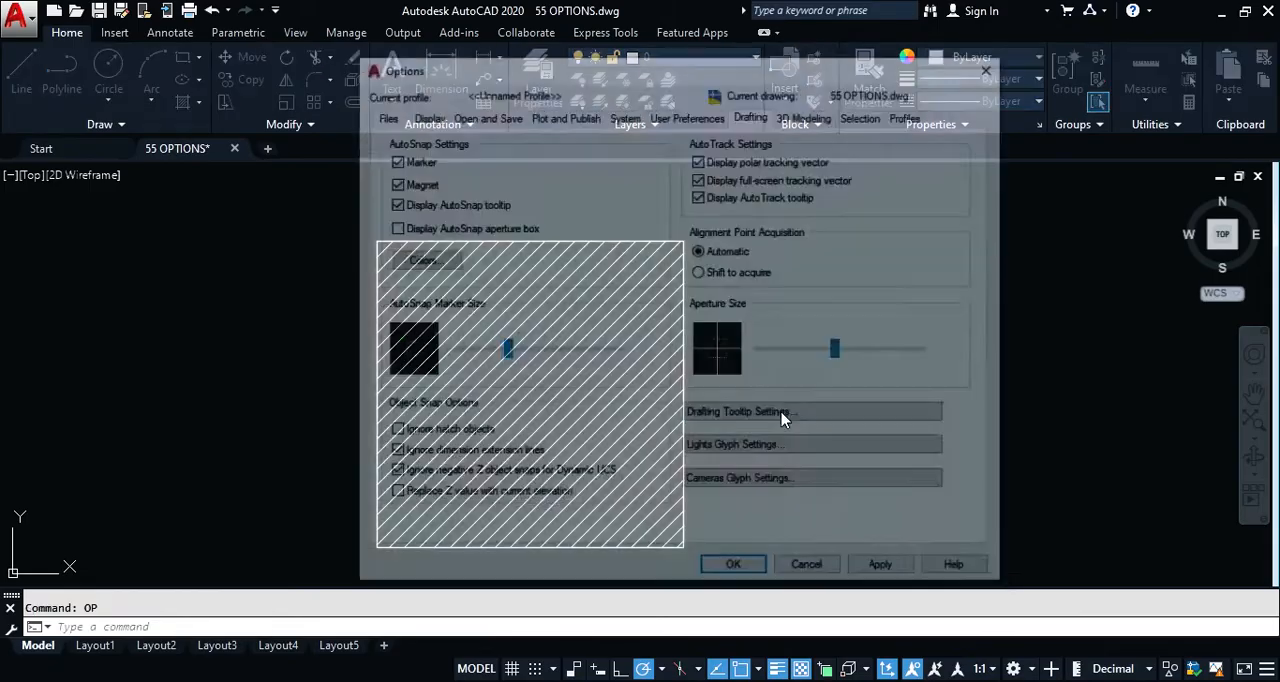
left_click(390, 433)
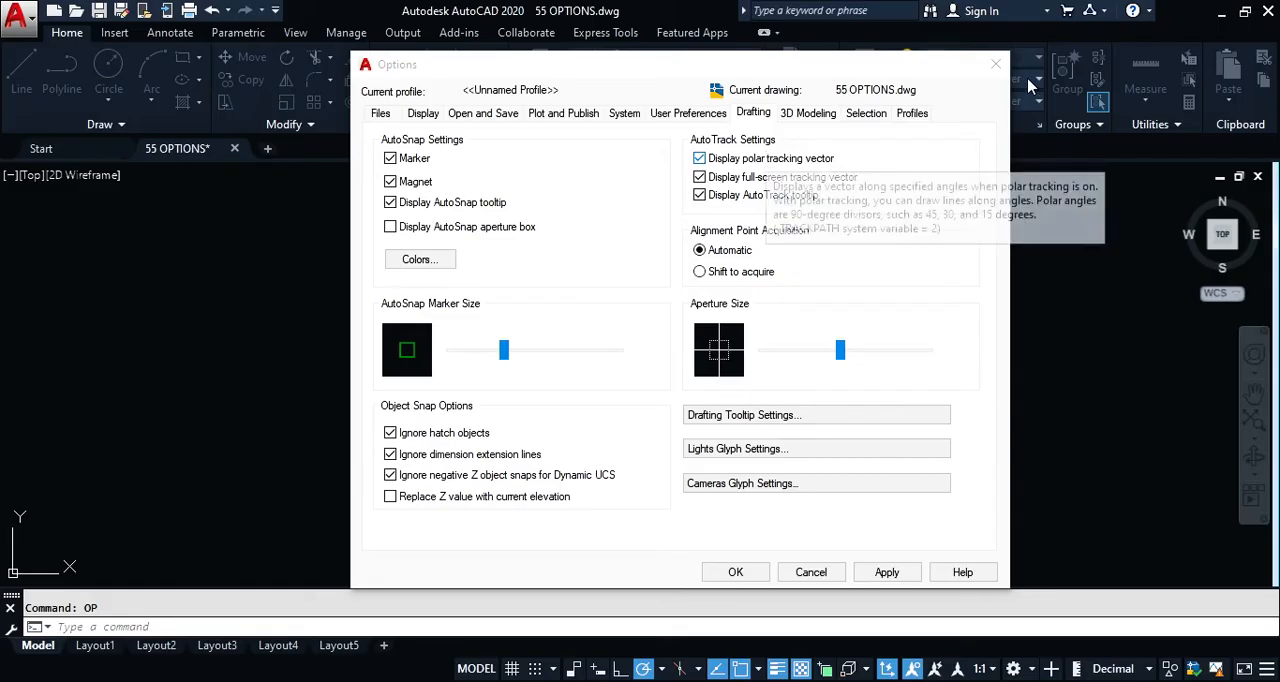
left_click(736, 570)
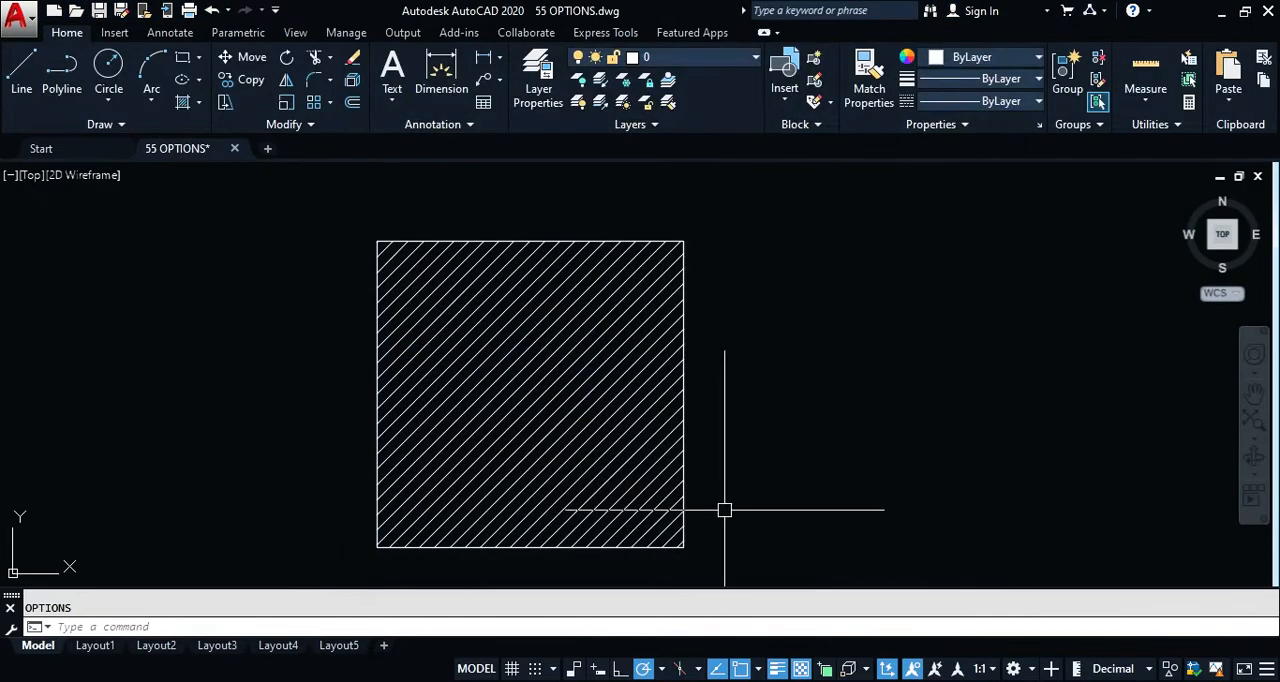
Step: Check polar tracking with a trial line beside the hatched rectangle, cancel it, and view the available polar tracking angles
type("l")
key("Return")
left_click(765, 438)
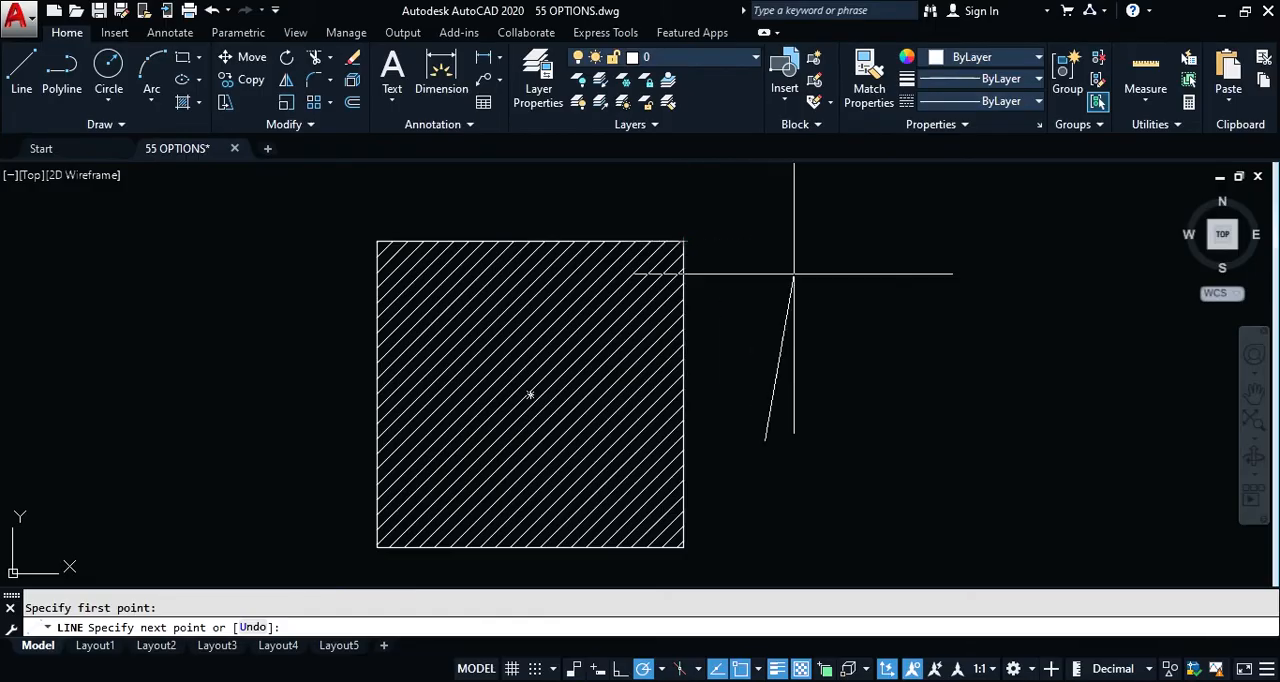
key("Escape")
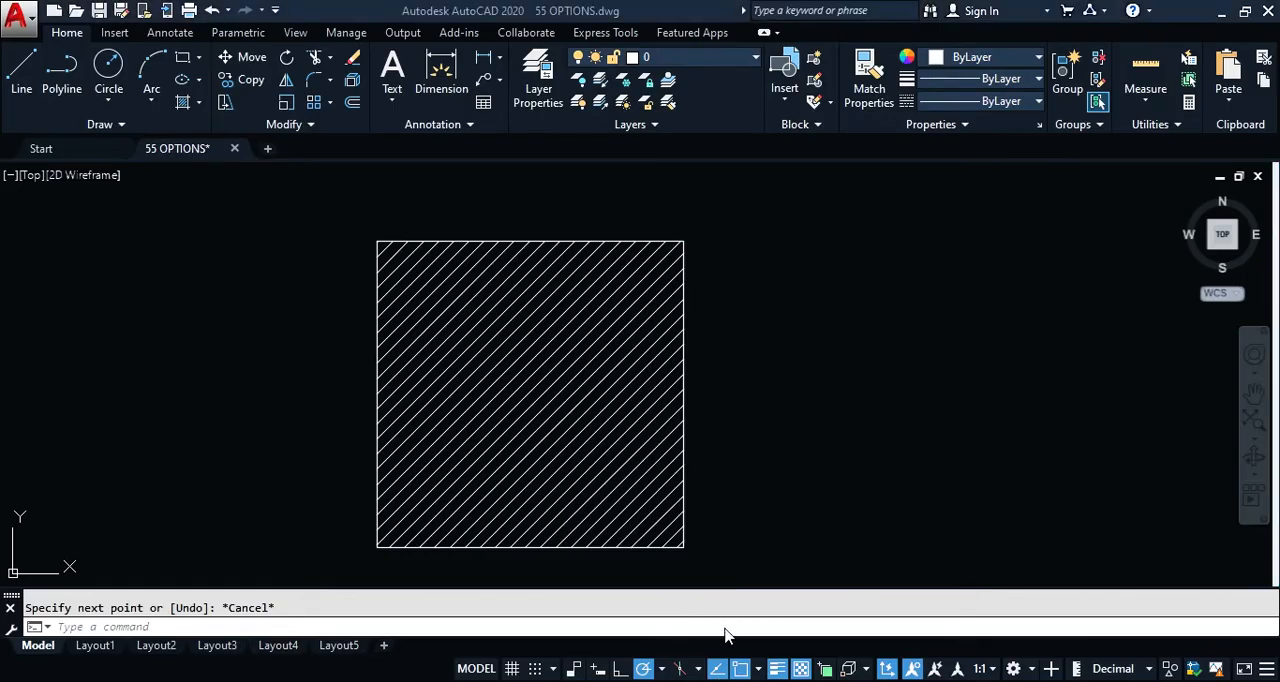
left_click(662, 669)
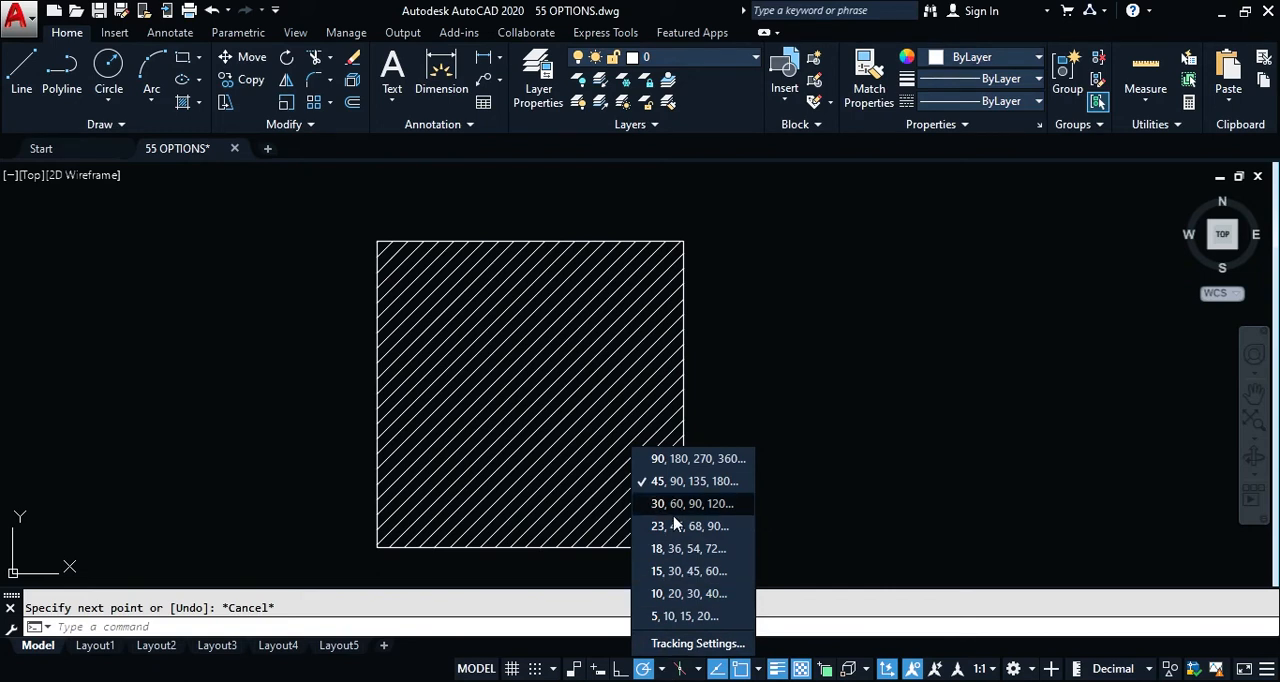
left_click(666, 672)
left_click(773, 434)
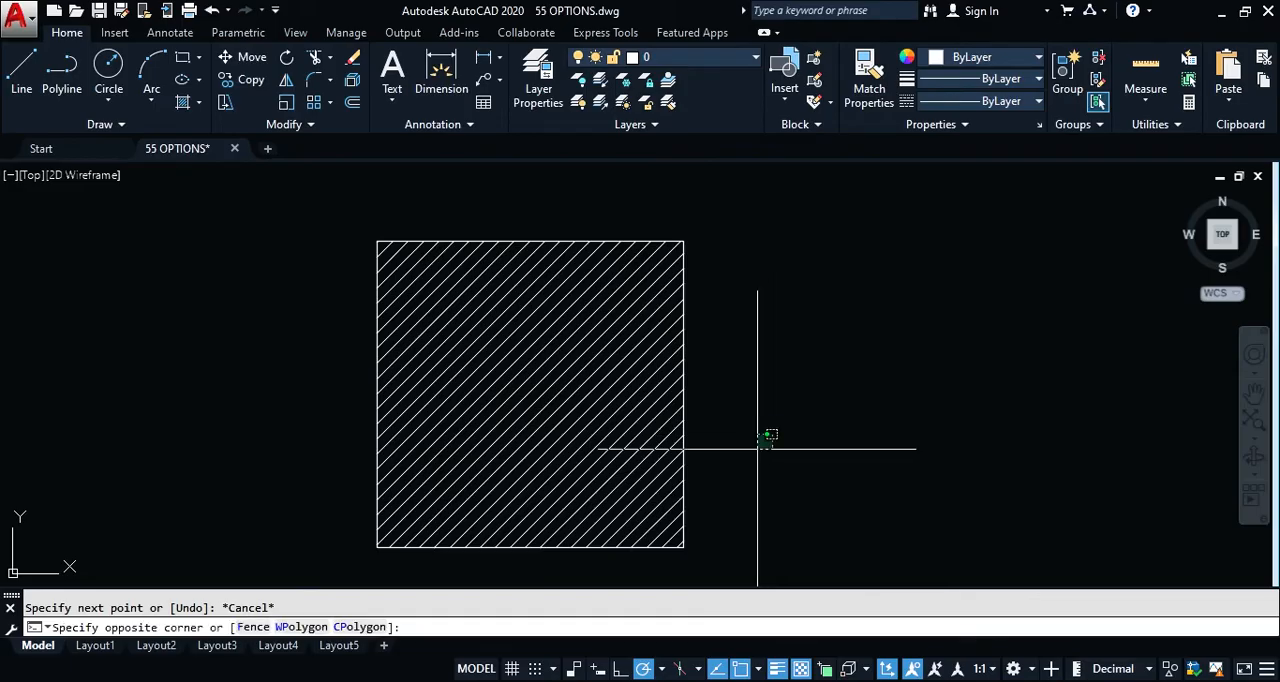
left_click(756, 452)
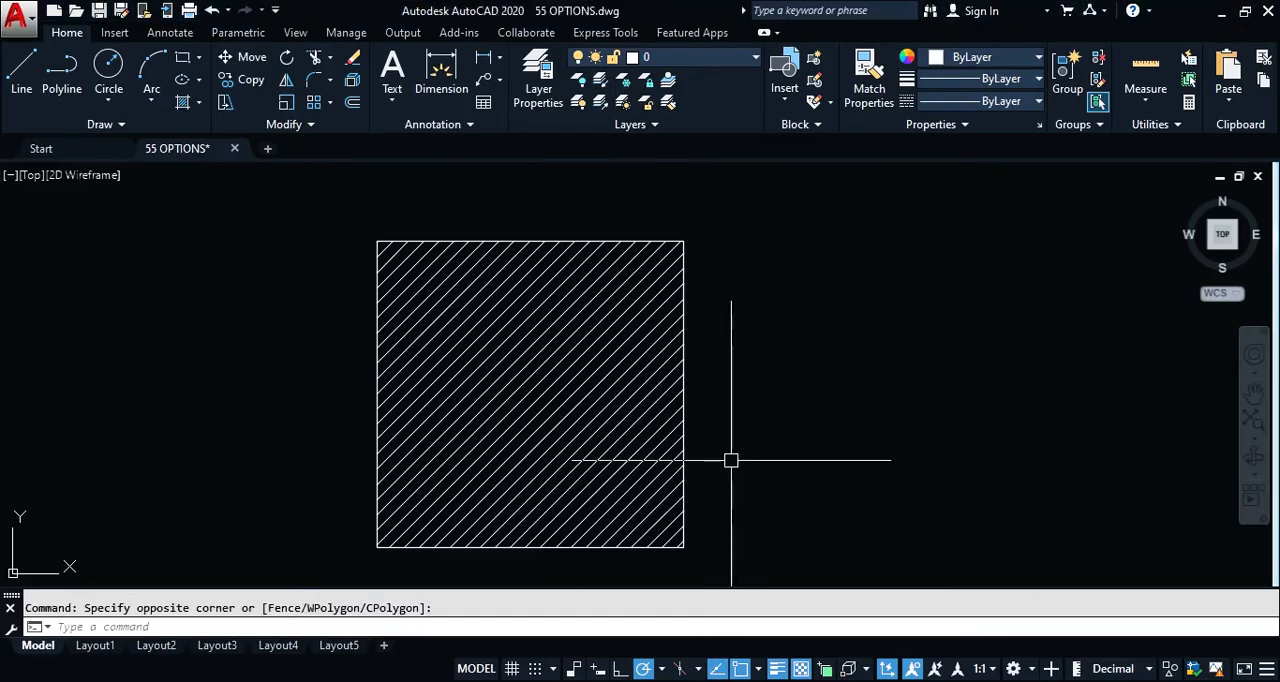
Step: Reopen the Options dialog and examine the AutoTrack and remaining Drafting settings
type("op")
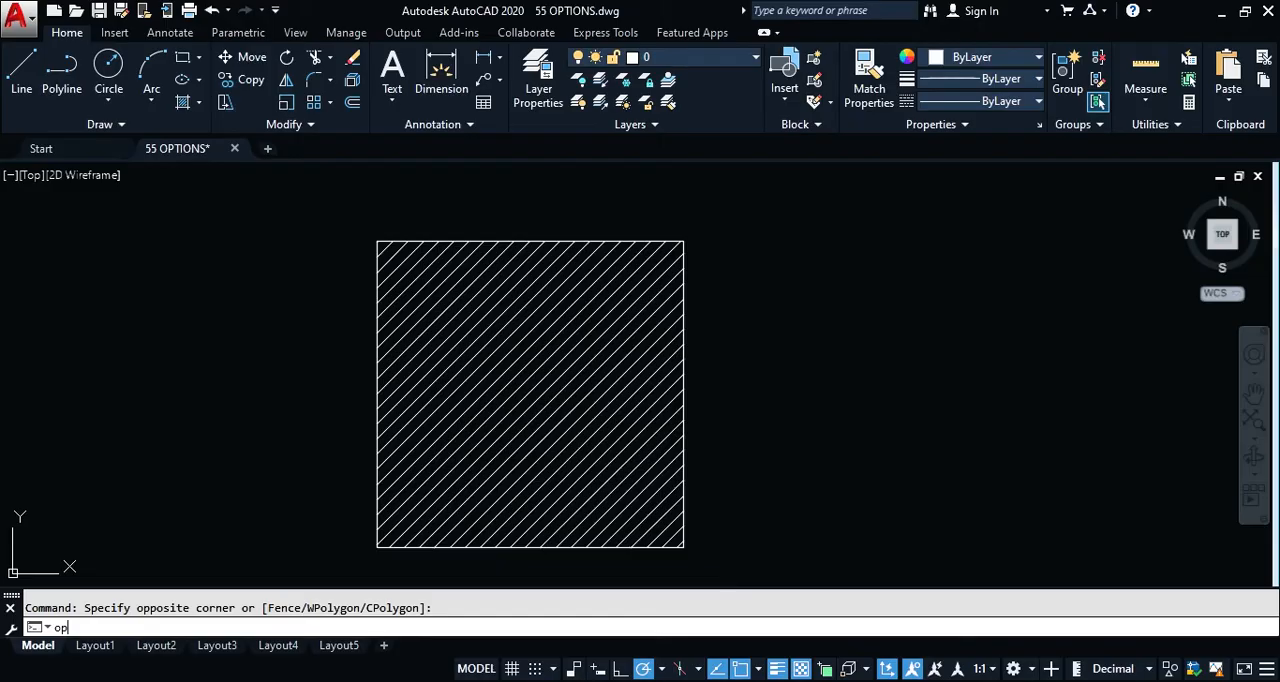
key("Return")
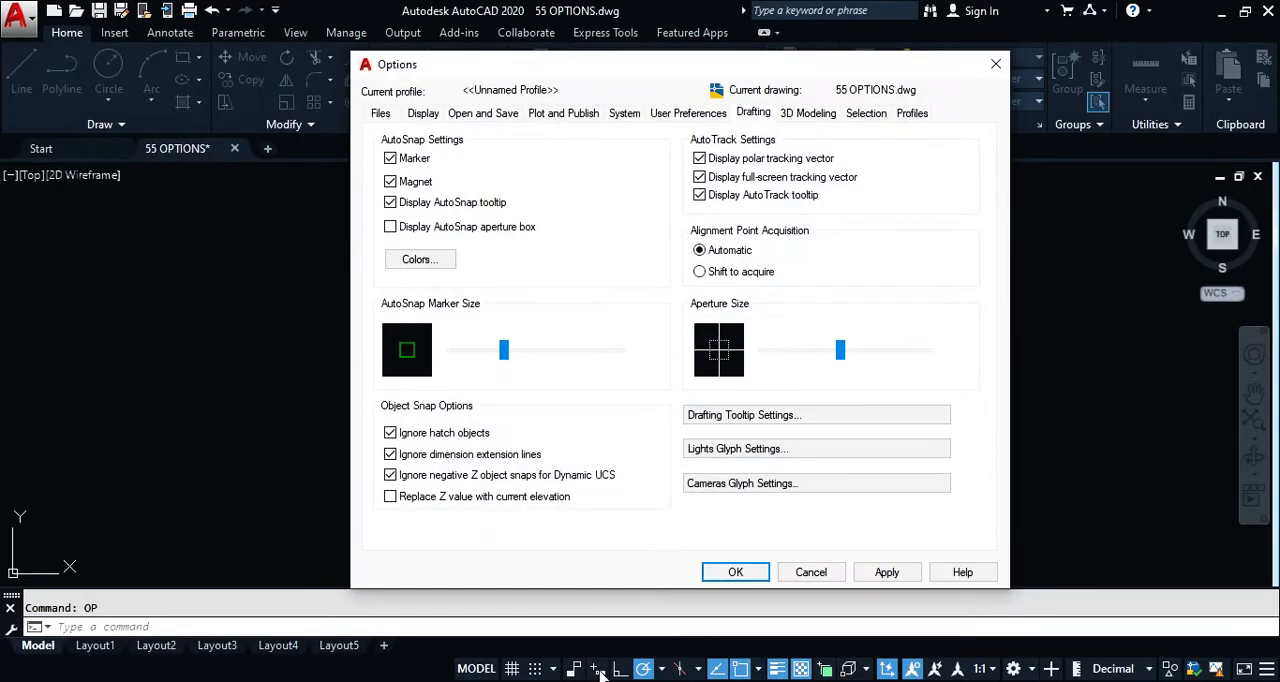
left_click(706, 680)
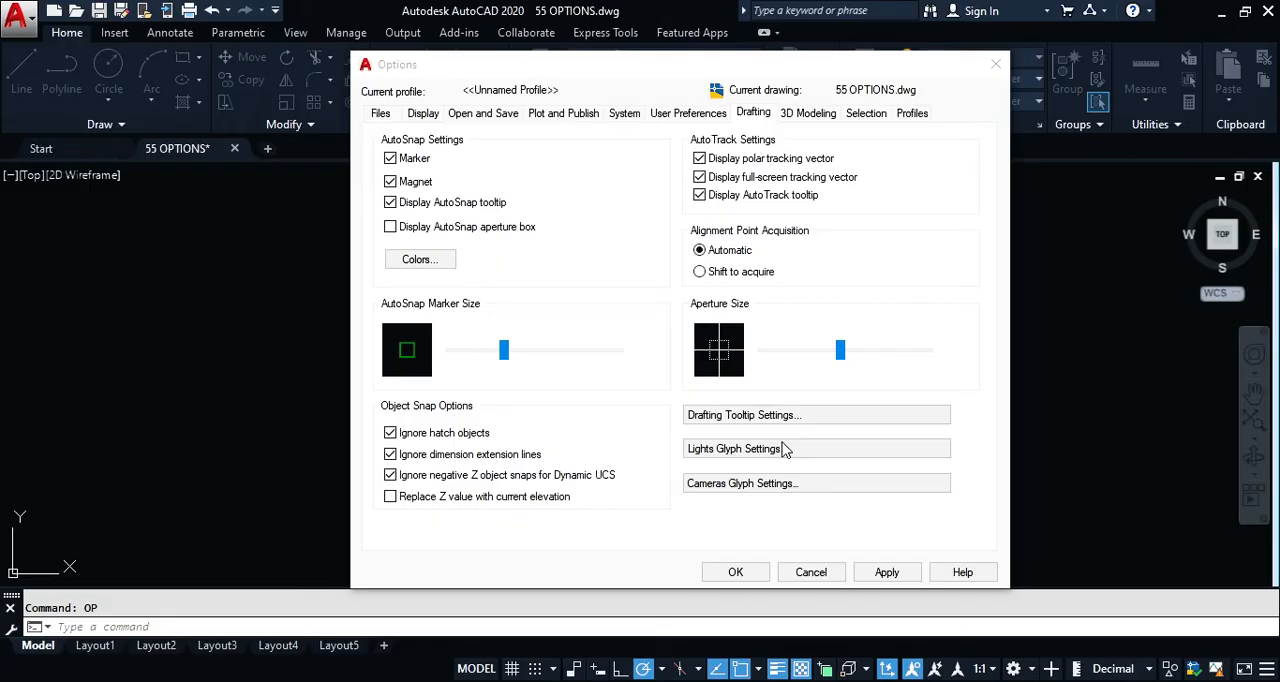
Step: Close the Options dialog, check the AutoTrack tooltip with a trial line beside the hatched rectangle, and cancel the line
left_click(733, 572)
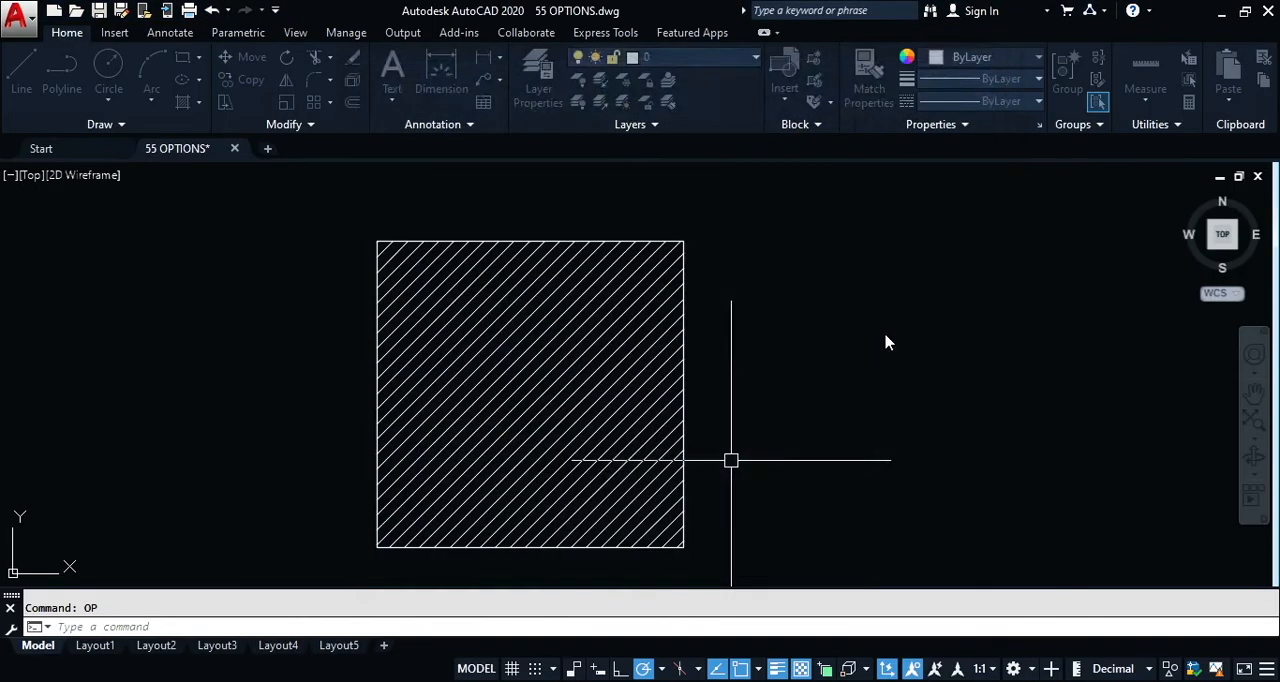
type("l")
key("Return")
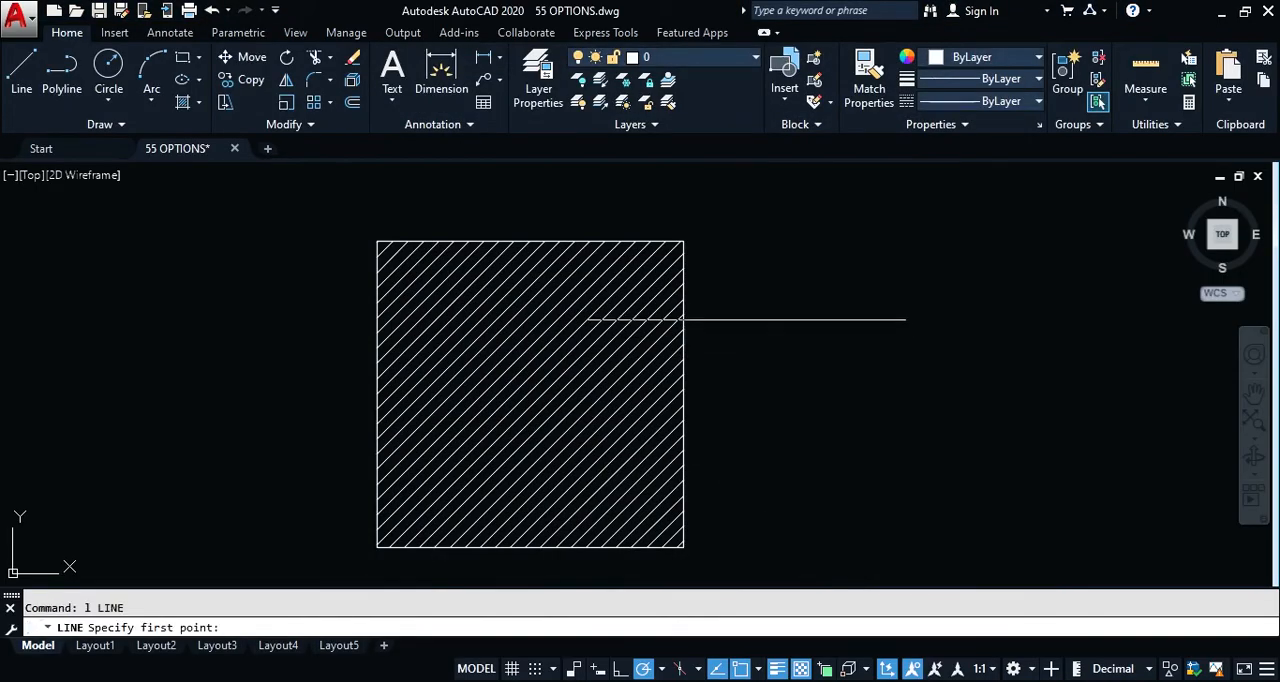
left_click(748, 320)
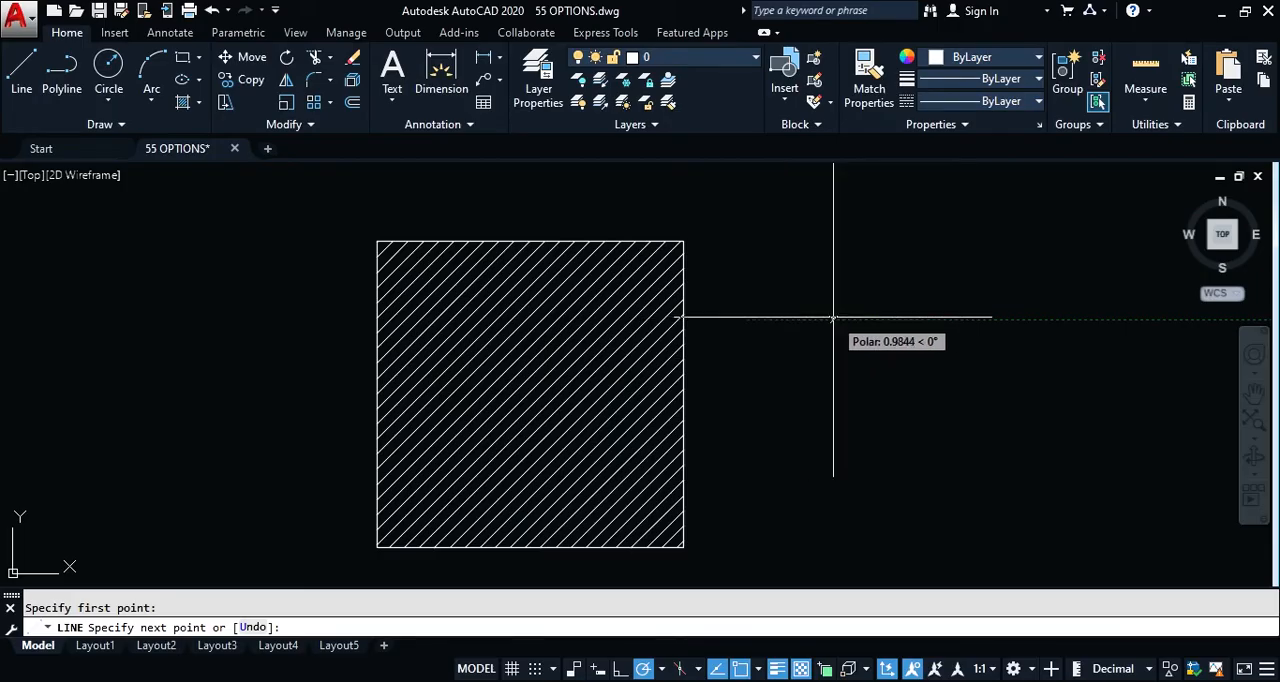
key("Escape")
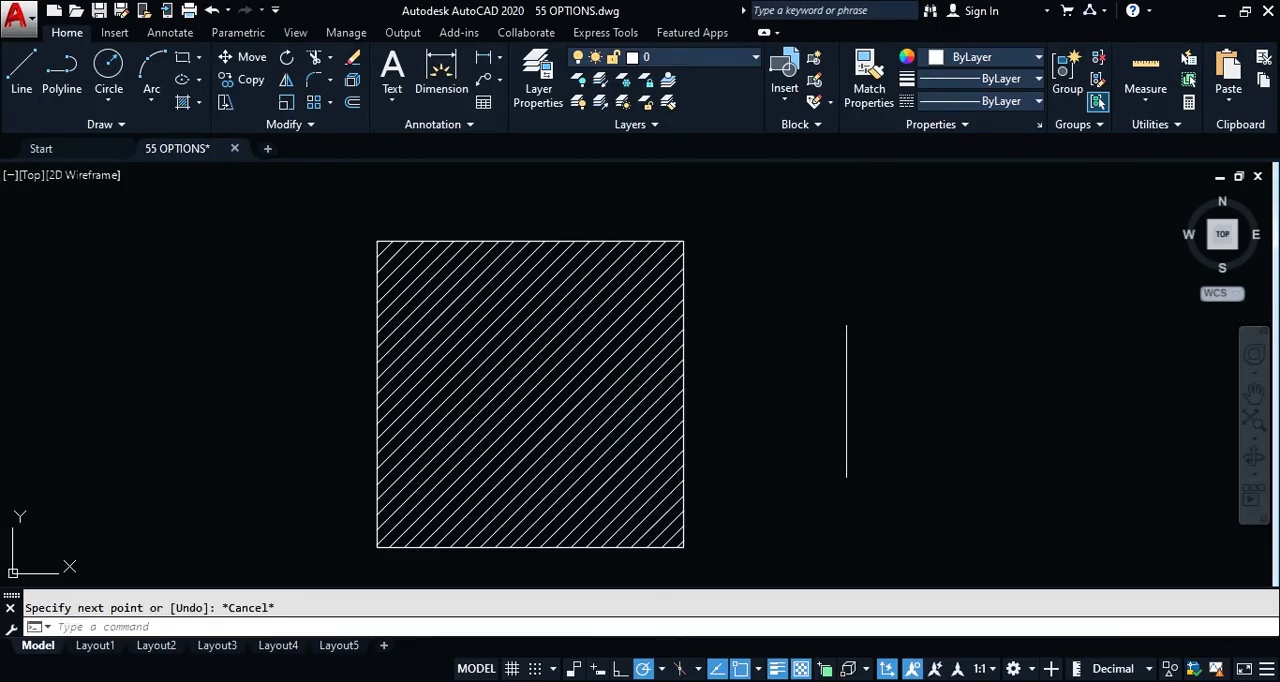
Step: Turn off Display AutoTrack tooltip in the Drafting options, and accept the change
type("op")
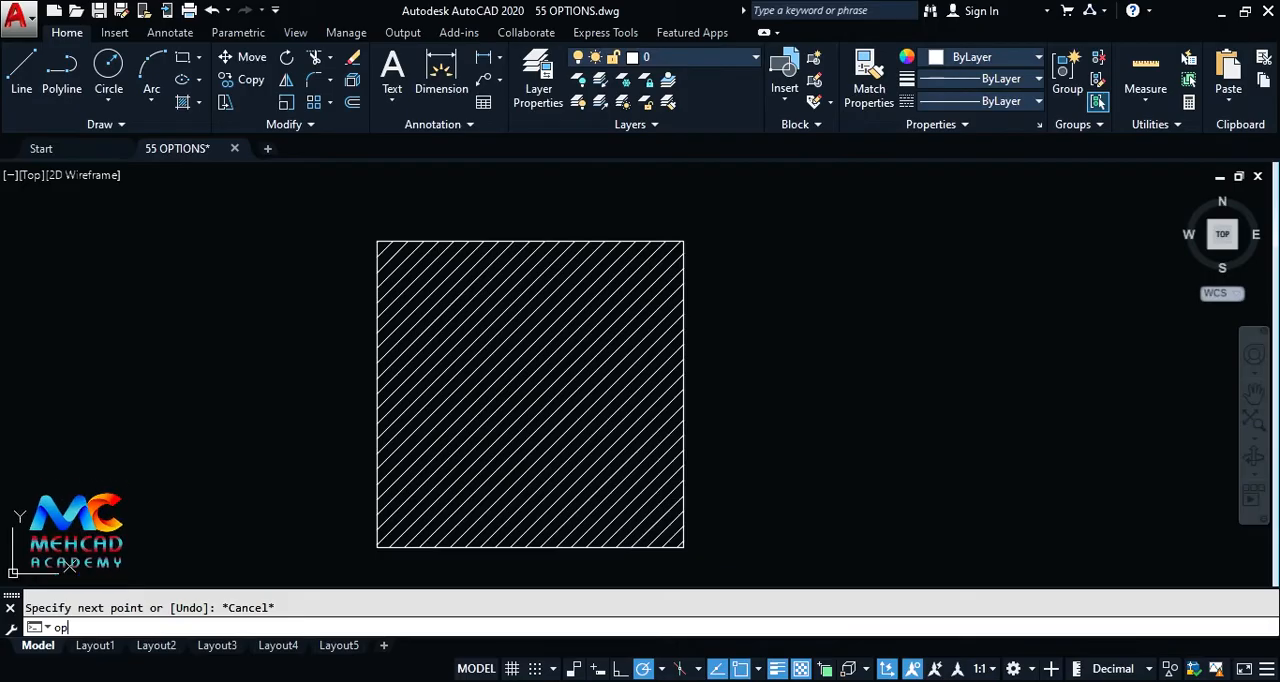
key("Return")
left_click(699, 195)
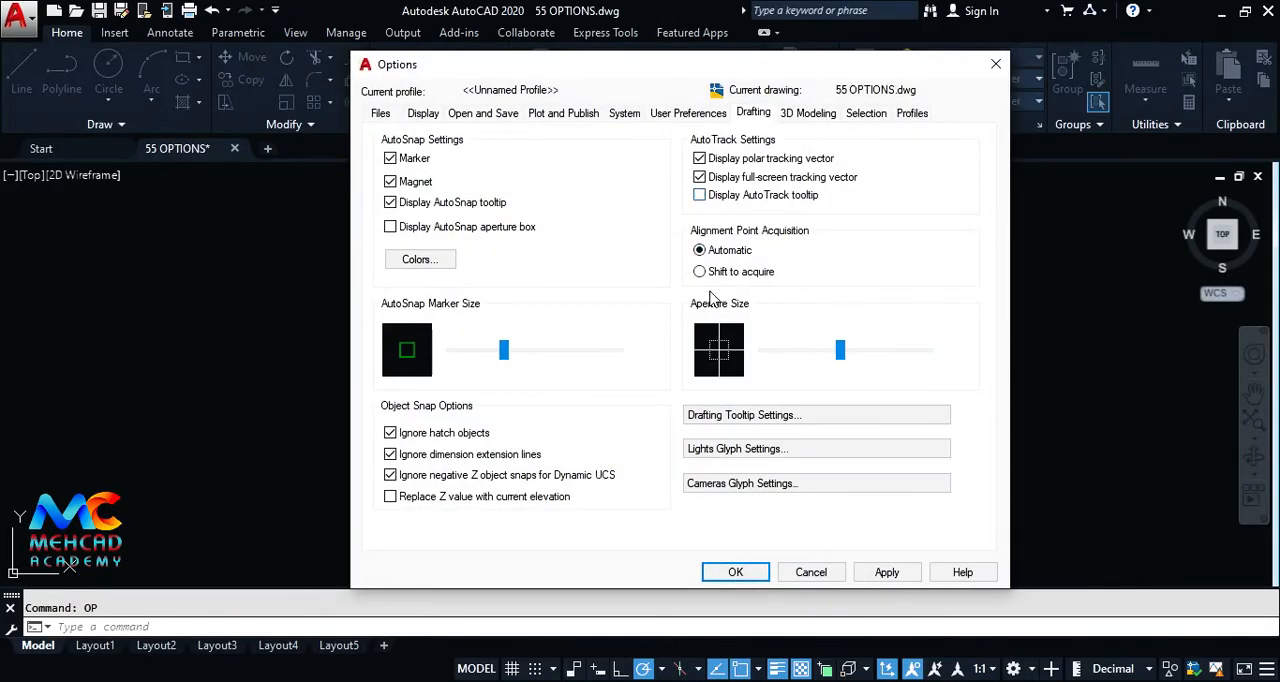
left_click(735, 572)
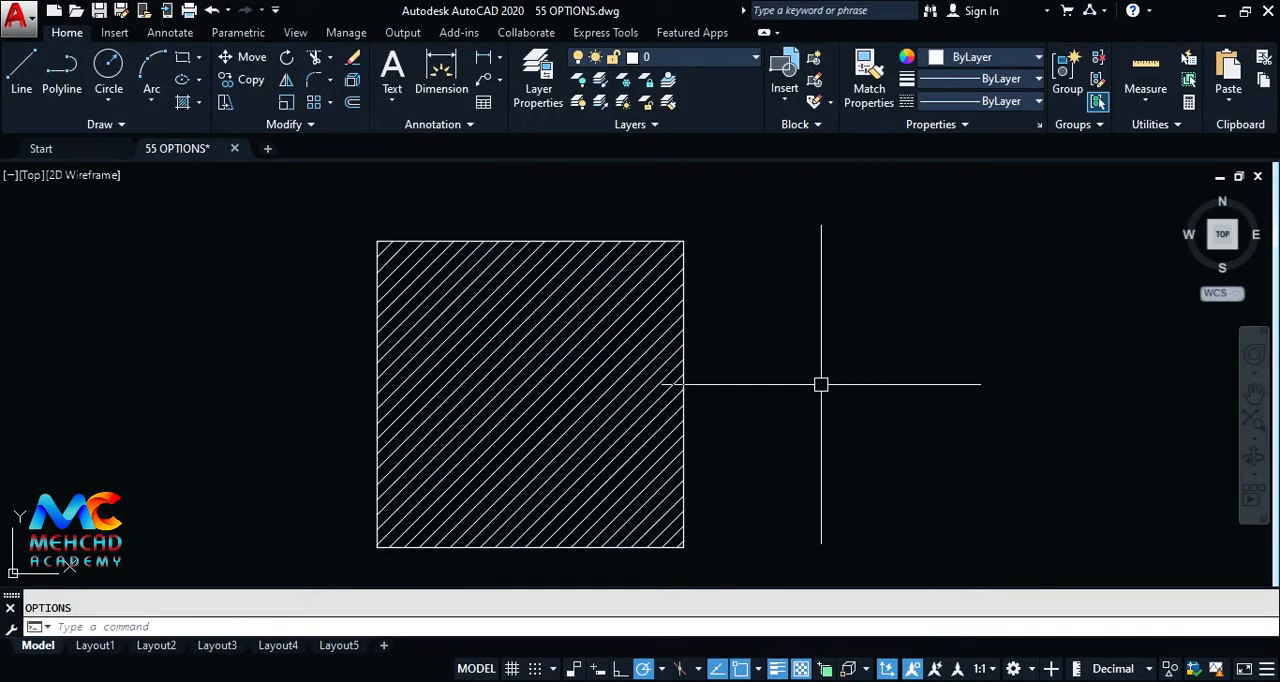
Step: Check polar tracking without the AutoTrack tooltip using another trial line beside the rectangle, and cancel it
type("l")
key("Return")
left_click(776, 347)
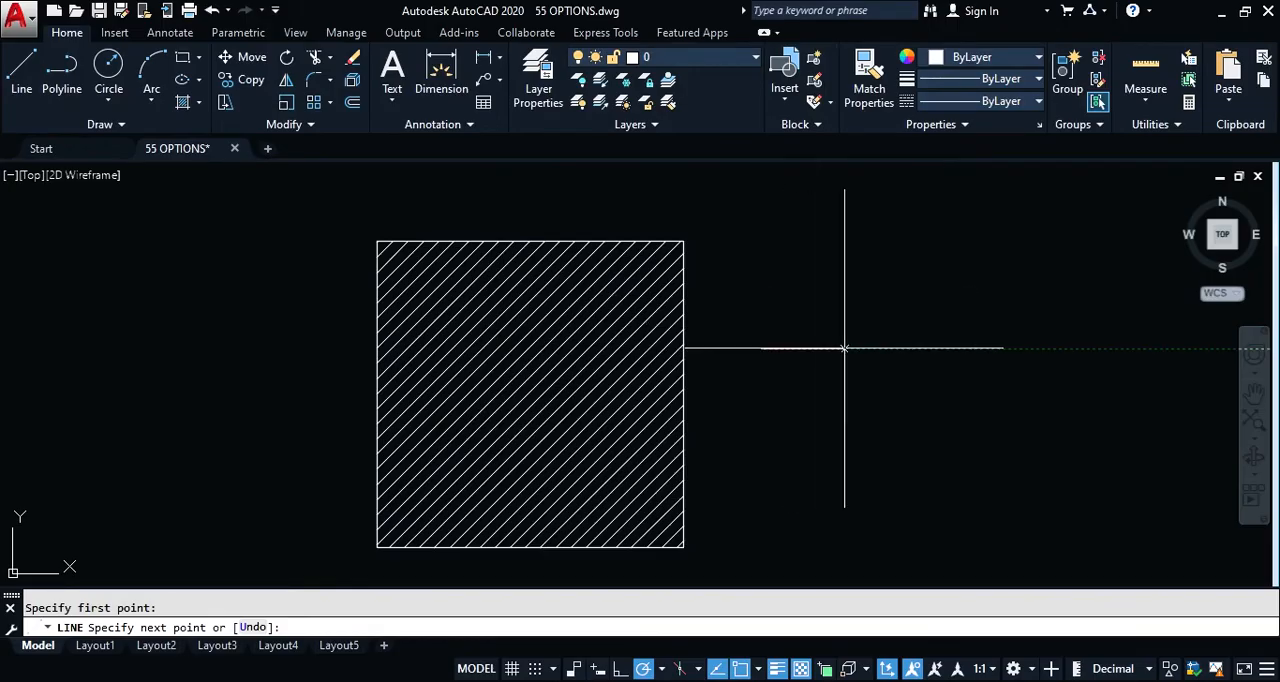
key("Escape")
Step: Turn Display AutoTrack tooltip back on, try Shift to acquire, and accept the Drafting options with Automatic alignment point acquisition
type("op")
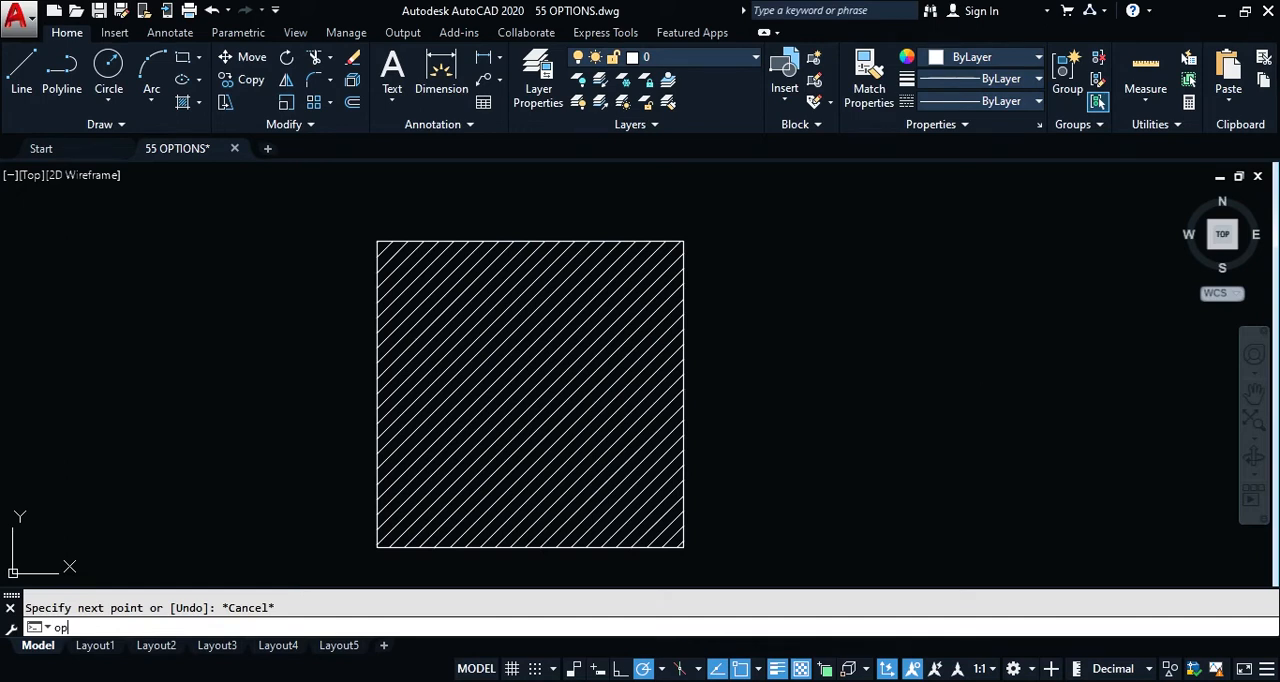
key("Return")
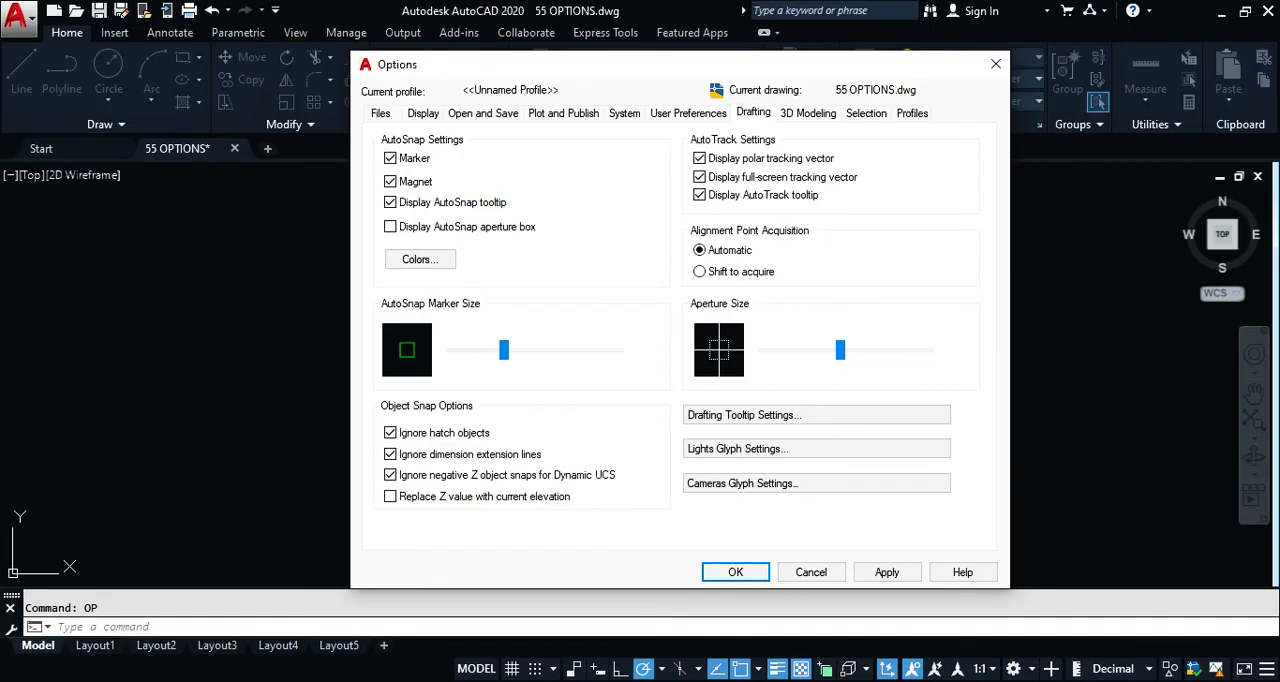
left_click(700, 272)
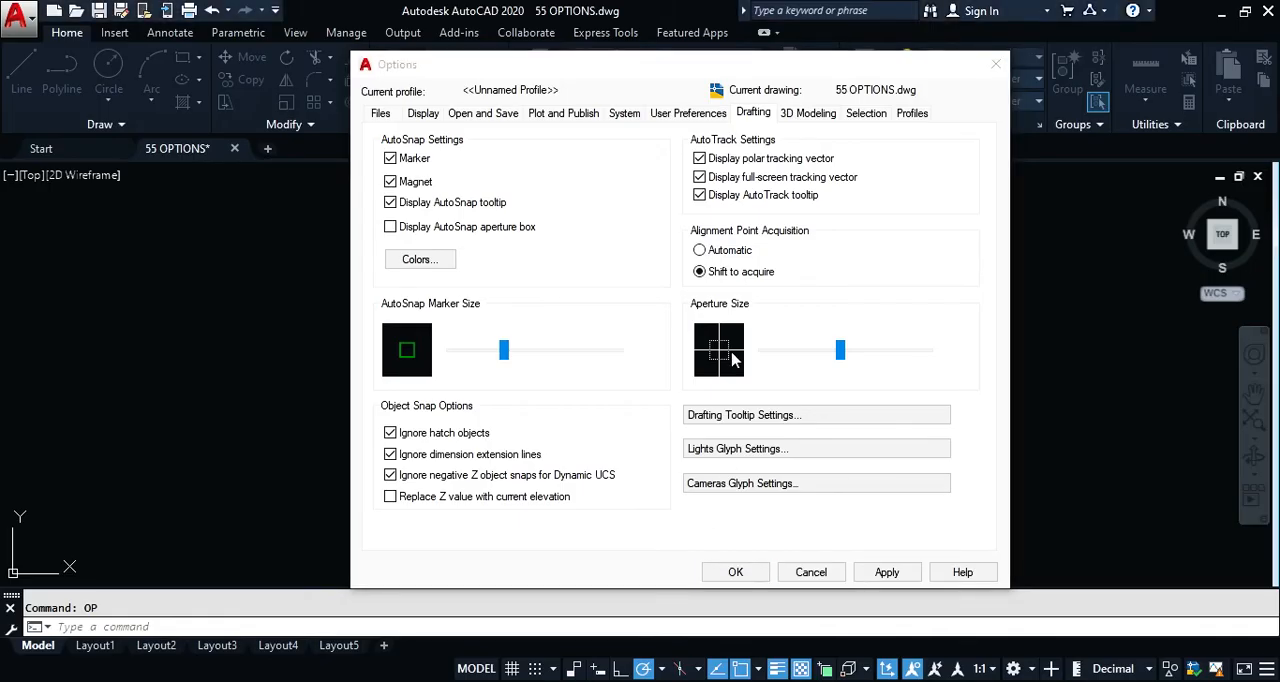
left_click(753, 252)
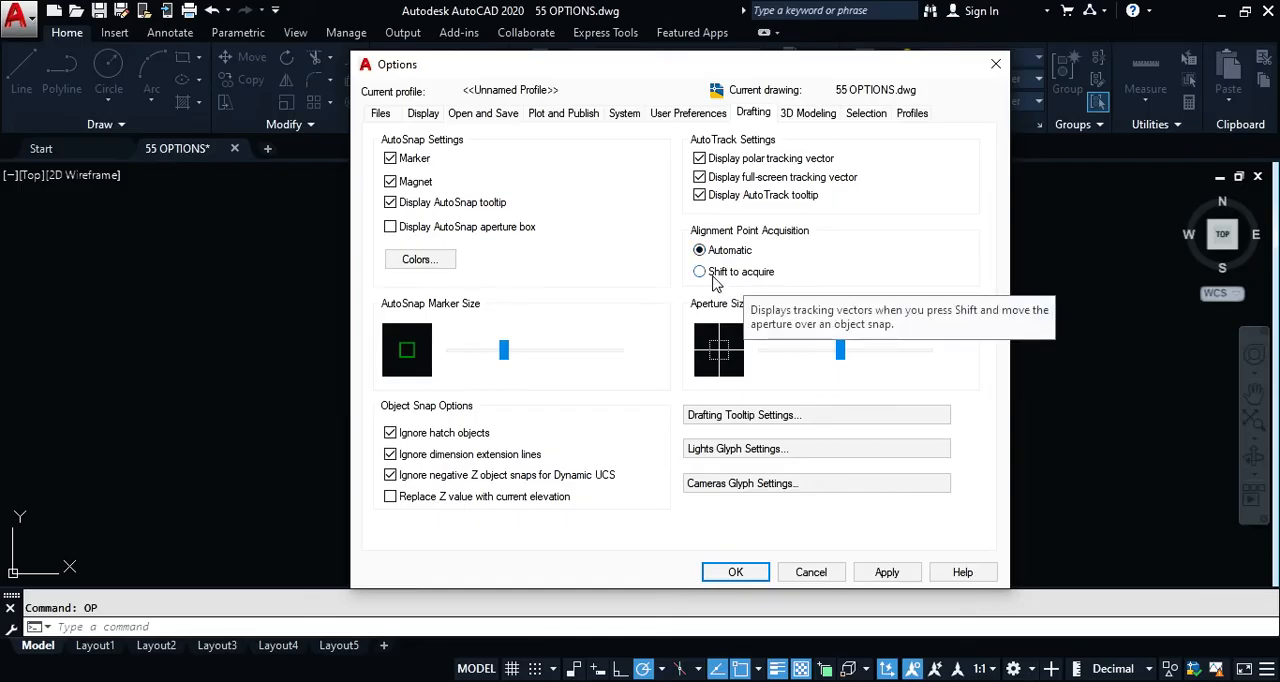
left_click(735, 572)
Step: Draw a short diagonal line in the empty area beside the hatched rectangle
type("l")
key("Return")
left_click(770, 391)
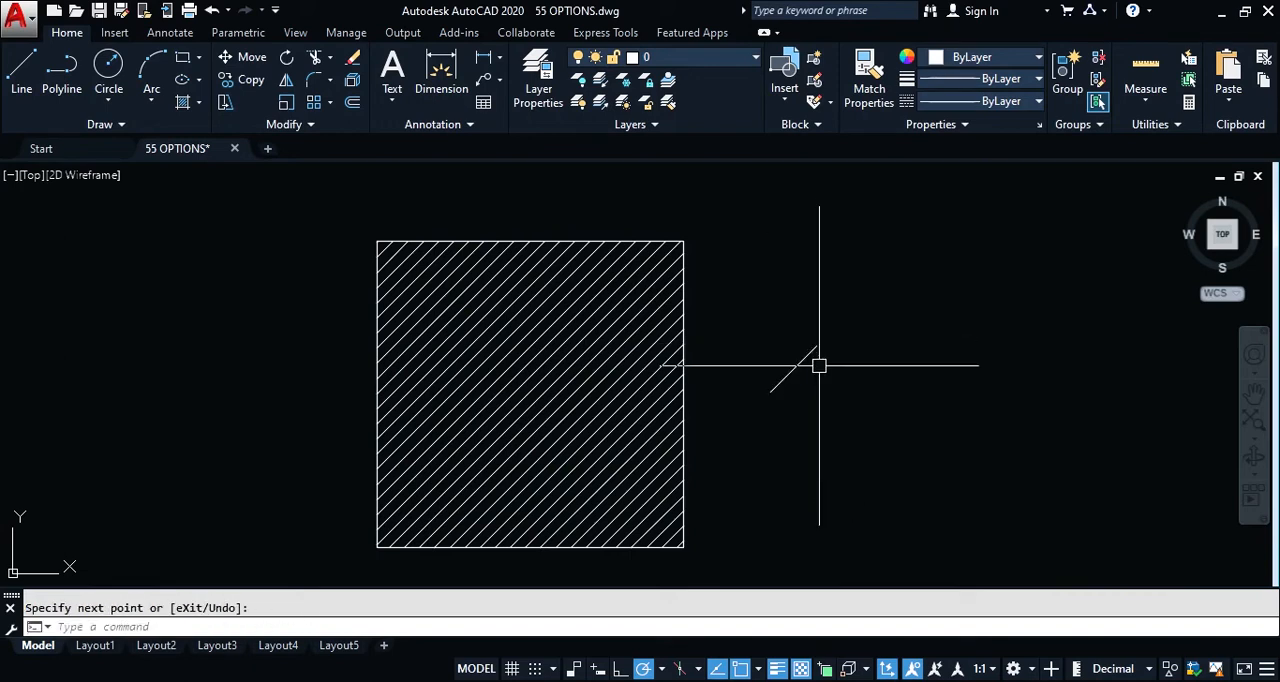
Step: Check automatic alignment point acquisition at the short diagonal line's upper endpoint with a trial line, and cancel it
type("l")
key("Return")
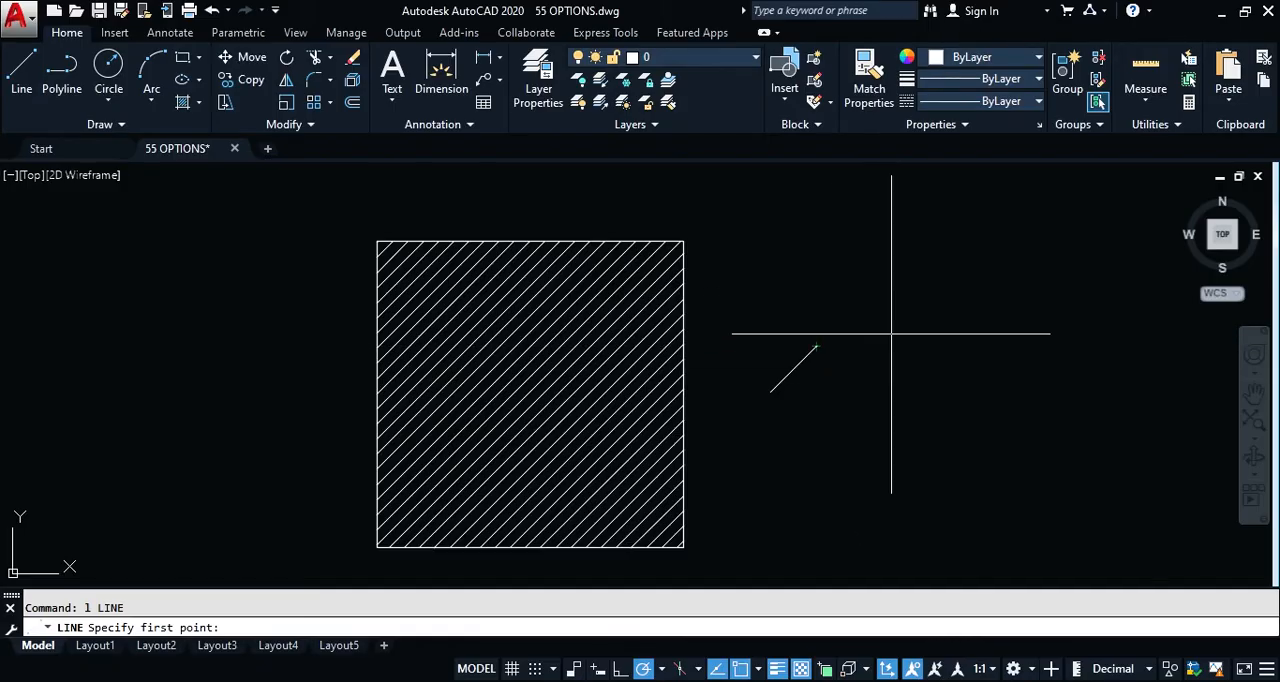
key("Escape")
Step: Set Alignment Point Acquisition to Shift to acquire in the Drafting options, and accept the change
type("OP")
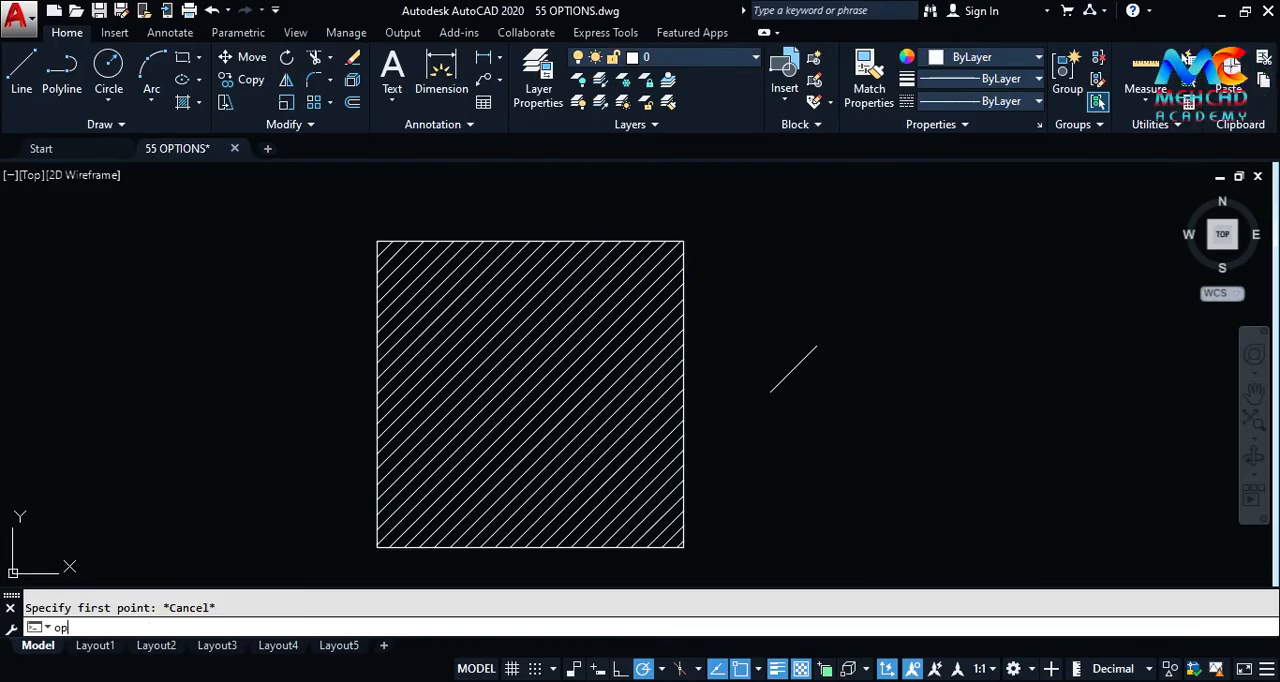
key("Return")
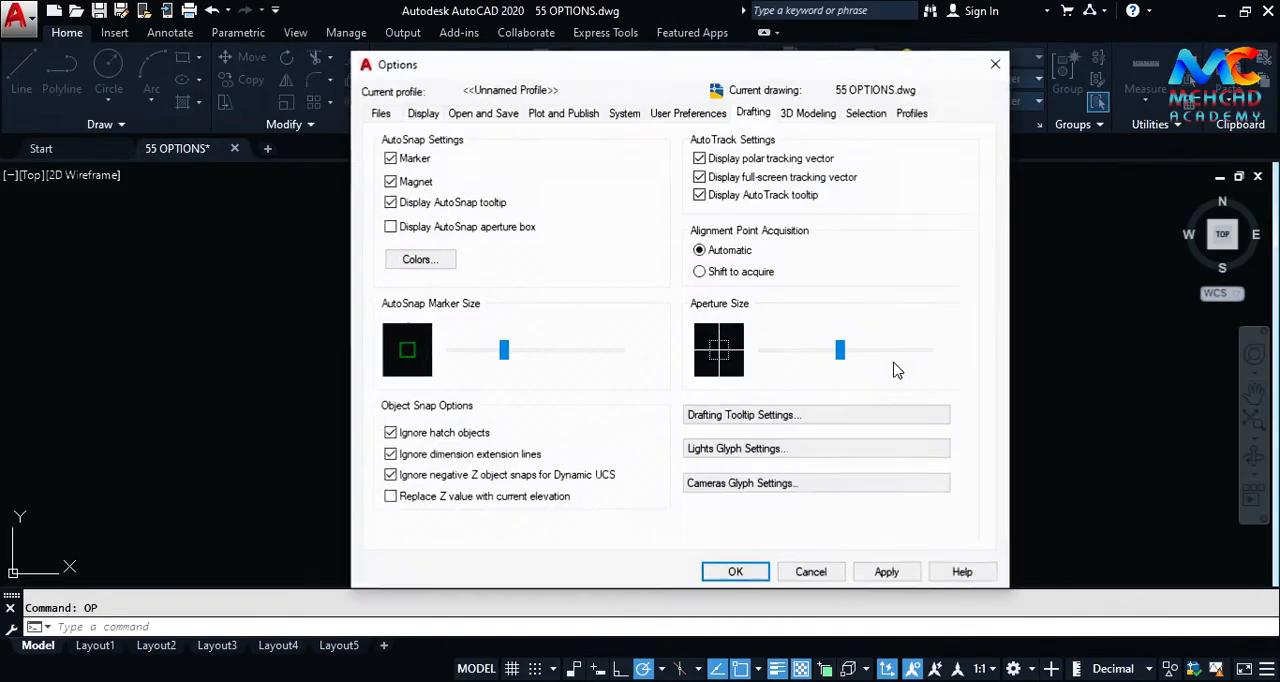
left_click(745, 280)
left_click(735, 572)
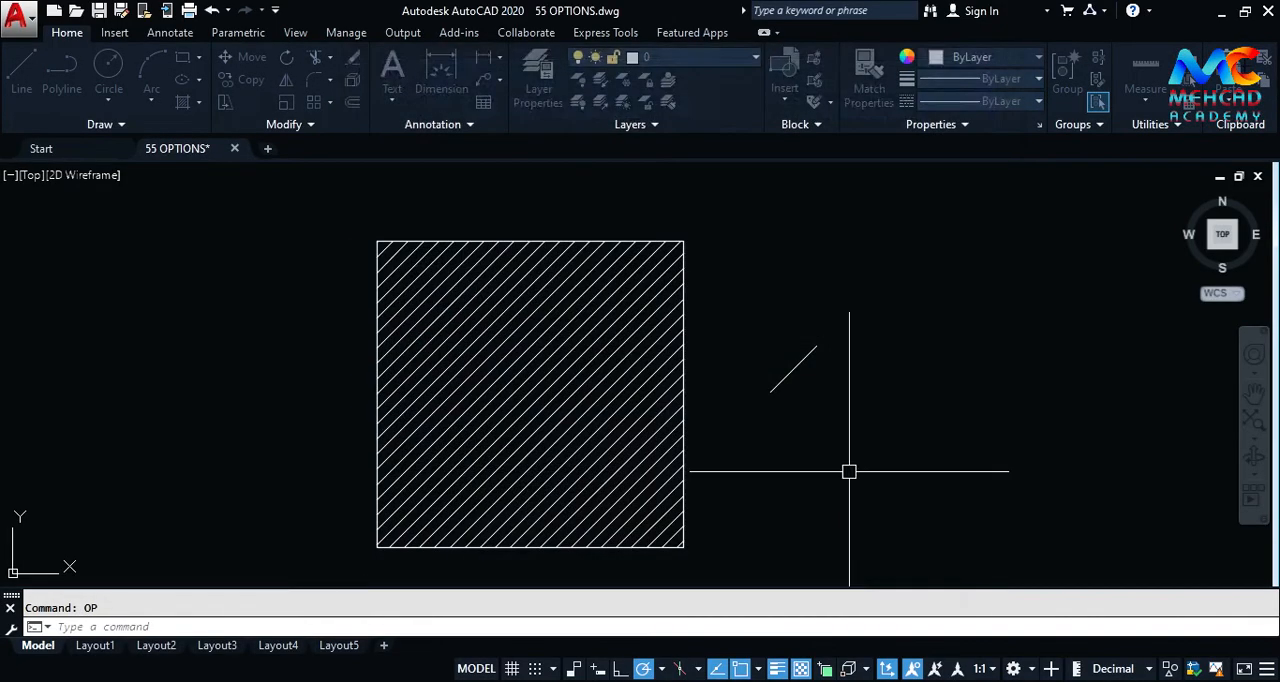
Step: Check Shift to acquire tracking at the diagonal line's upper endpoint with a trial line, and cancel it
type("L")
key("Return")
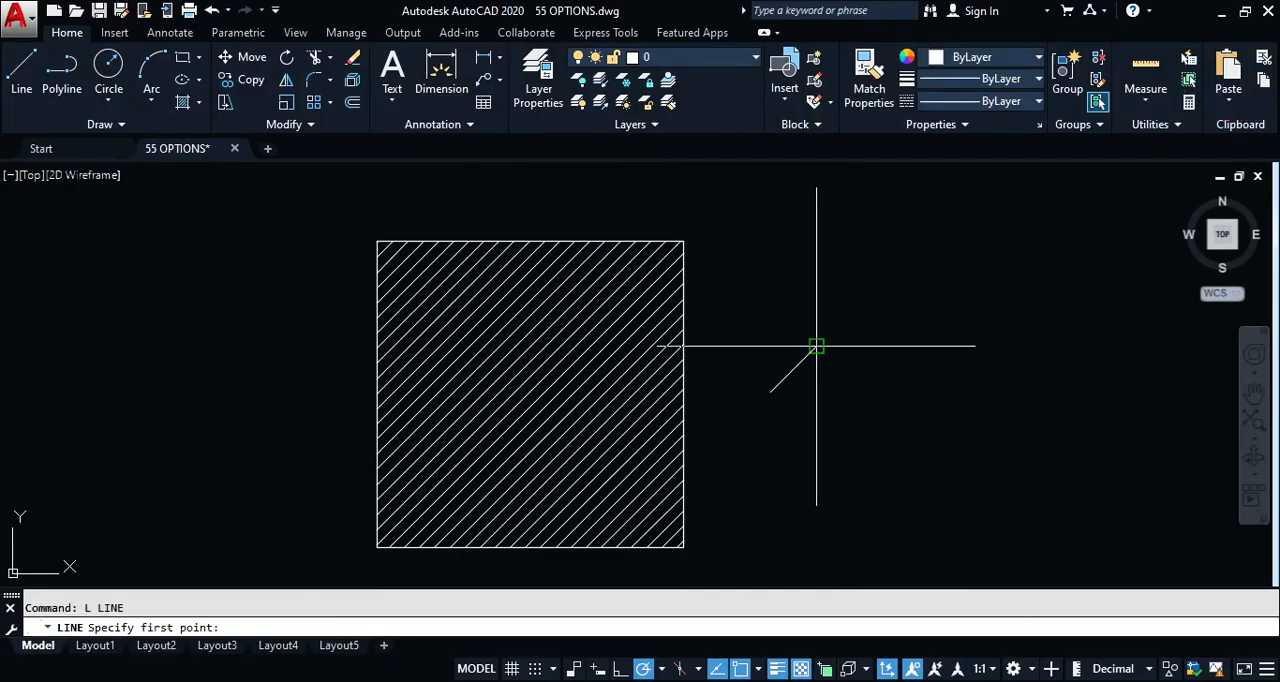
key("Escape")
Step: Reopen the Drafting options and set Alignment Point Acquisition back to Automatic
type("op")
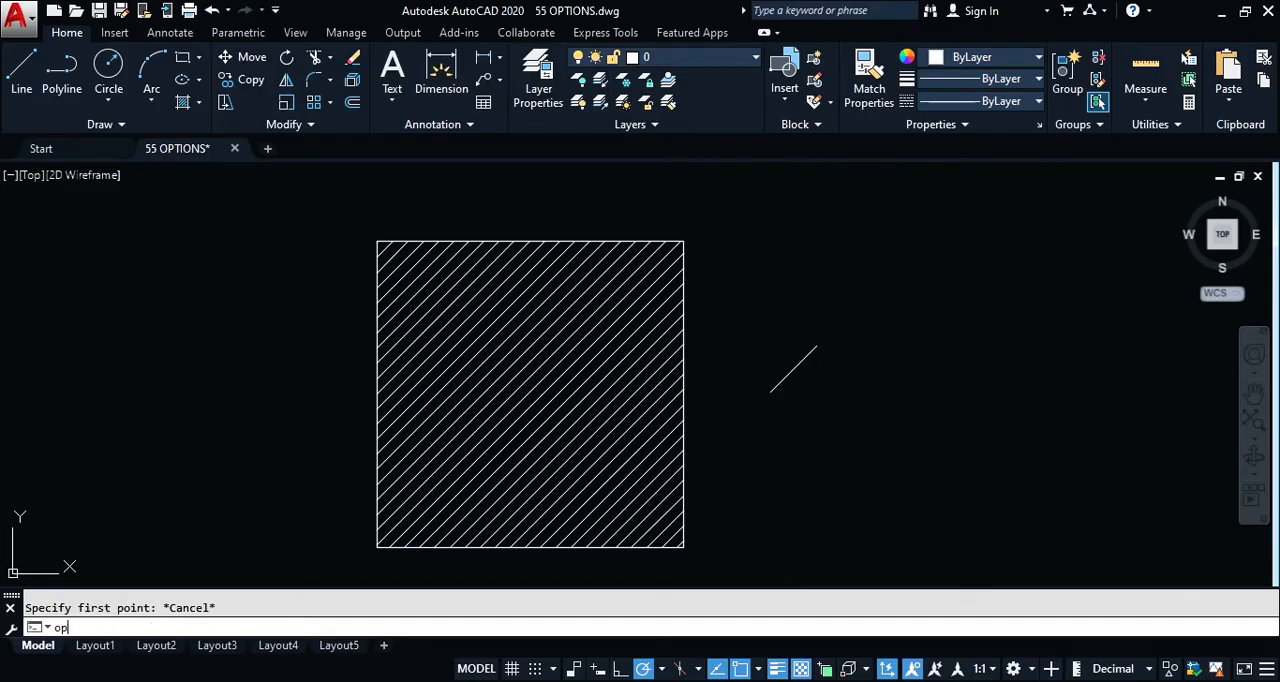
key("Return")
left_click(704, 250)
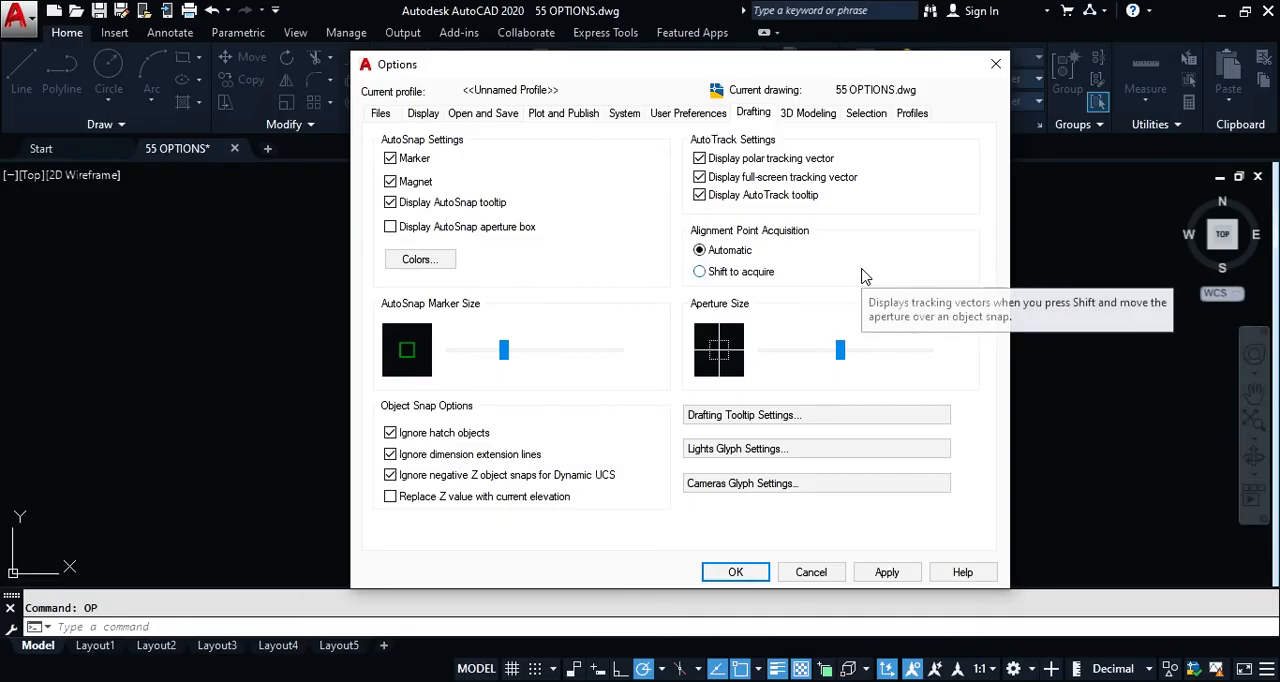
Step: Try a drafting tooltip size of -1, return it to 0, and cancel the Tooltip Appearance settings
left_click(728, 418)
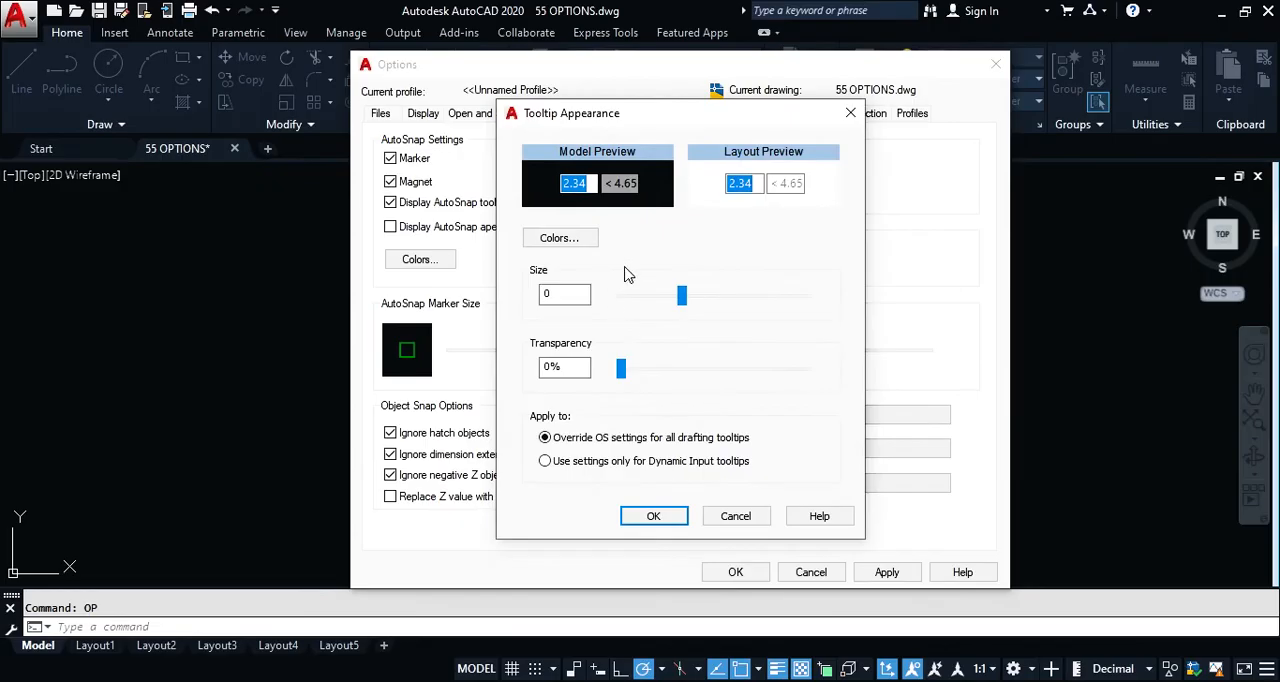
mouse_move(677, 295)
left_mouse_down()
mouse_move(803, 314)
mouse_move(661, 311)
left_mouse_up()
mouse_move(621, 369)
left_mouse_down()
mouse_move(771, 369)
mouse_move(614, 369)
left_mouse_up()
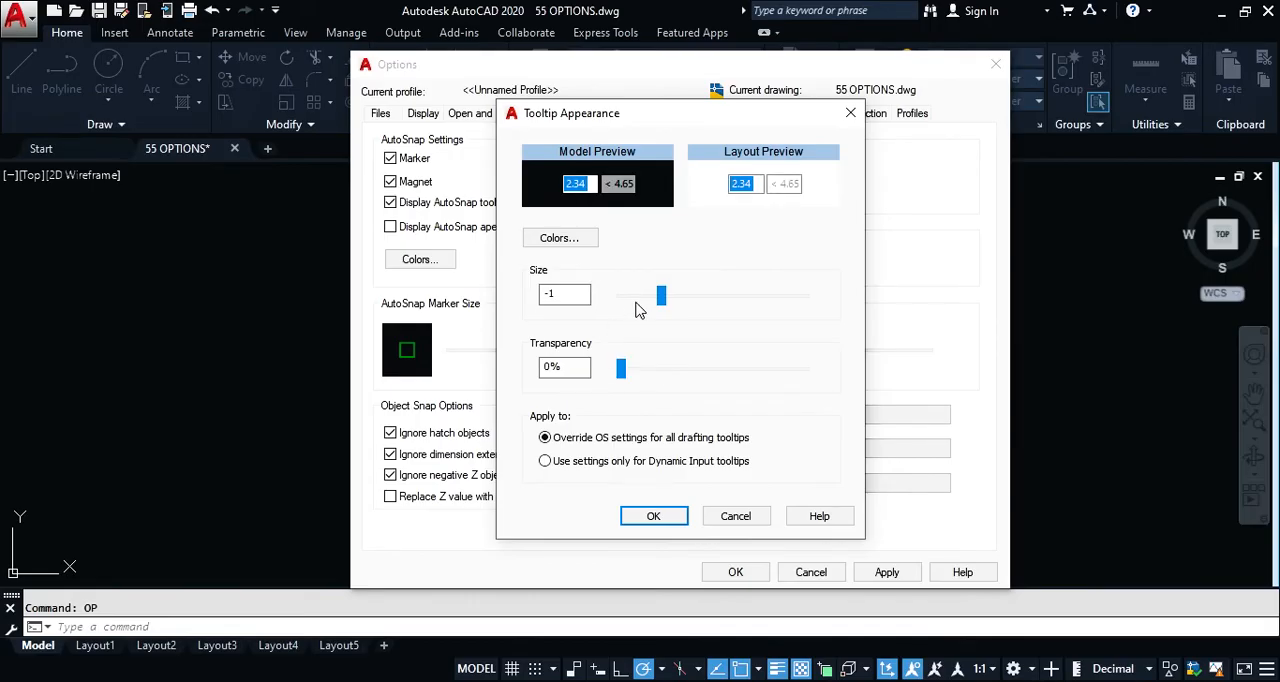
left_click_drag(670, 302, 681, 298)
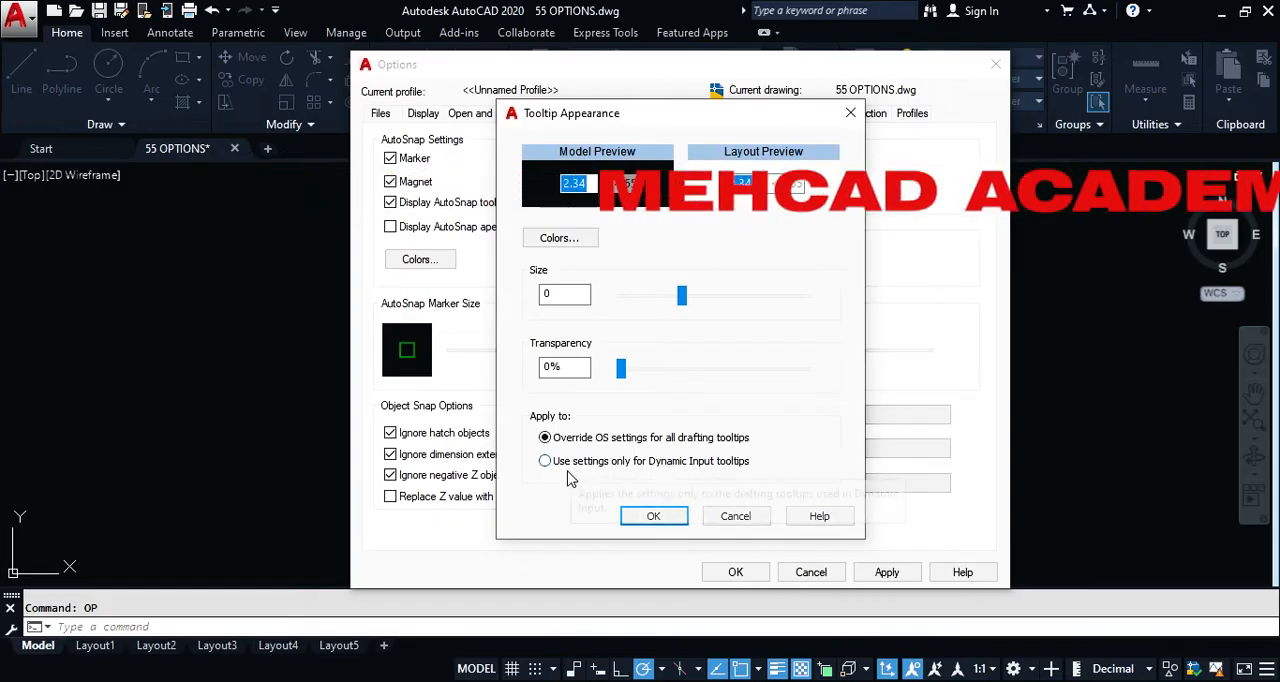
left_click(735, 516)
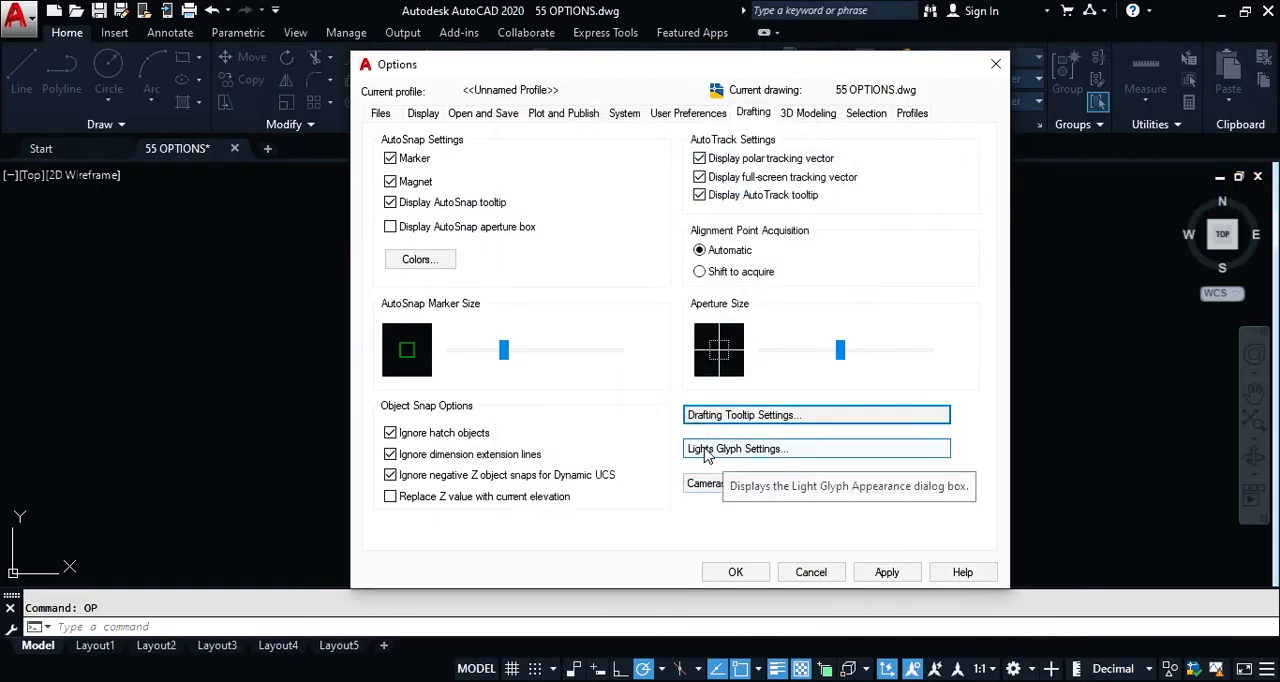
Step: Preview the Point, Spot and Web light glyphs, try the glyph size control, and cancel the Light Glyph Appearance settings
left_click(707, 450)
left_click(773, 279)
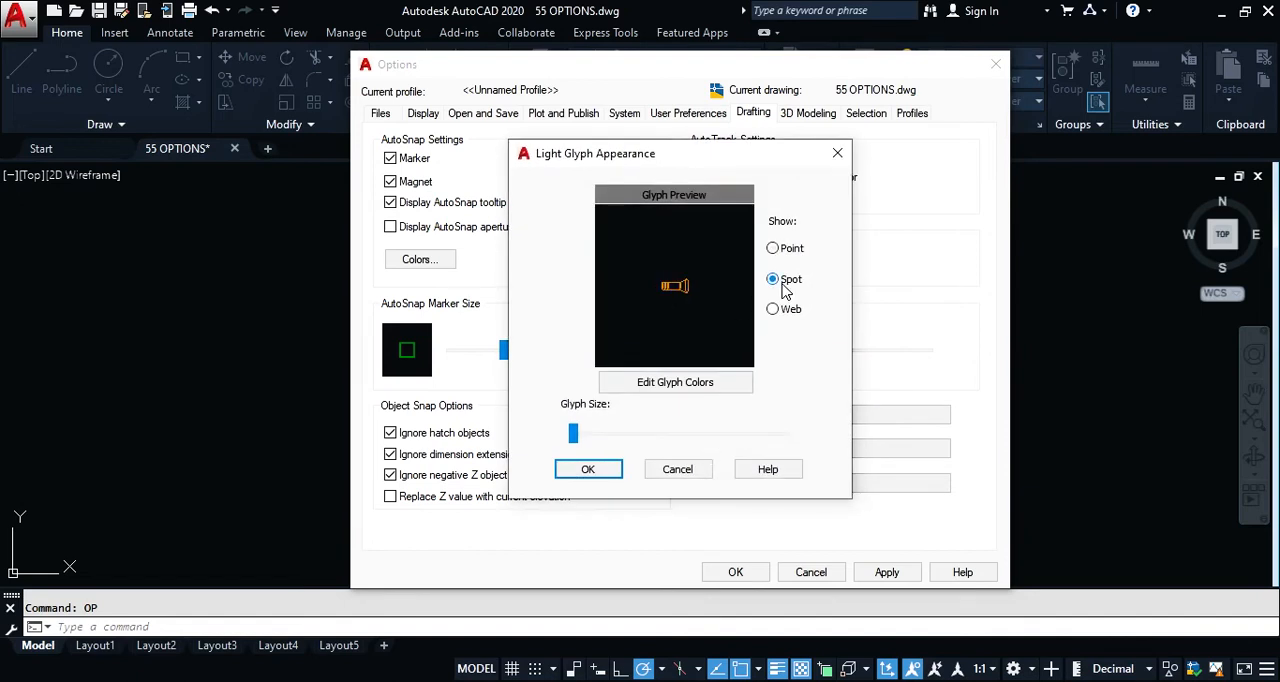
left_click(773, 309)
left_click(773, 248)
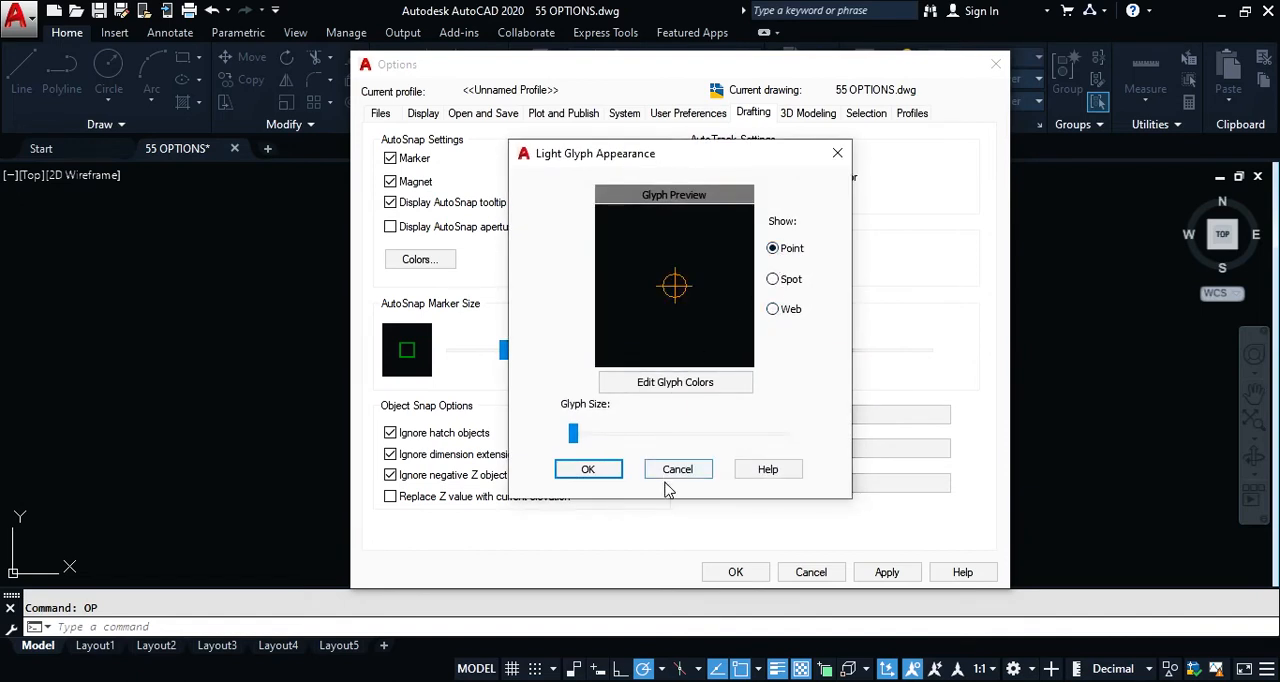
mouse_move(582, 440)
left_mouse_down()
mouse_move(763, 431)
mouse_move(575, 434)
left_mouse_up()
left_click(773, 279)
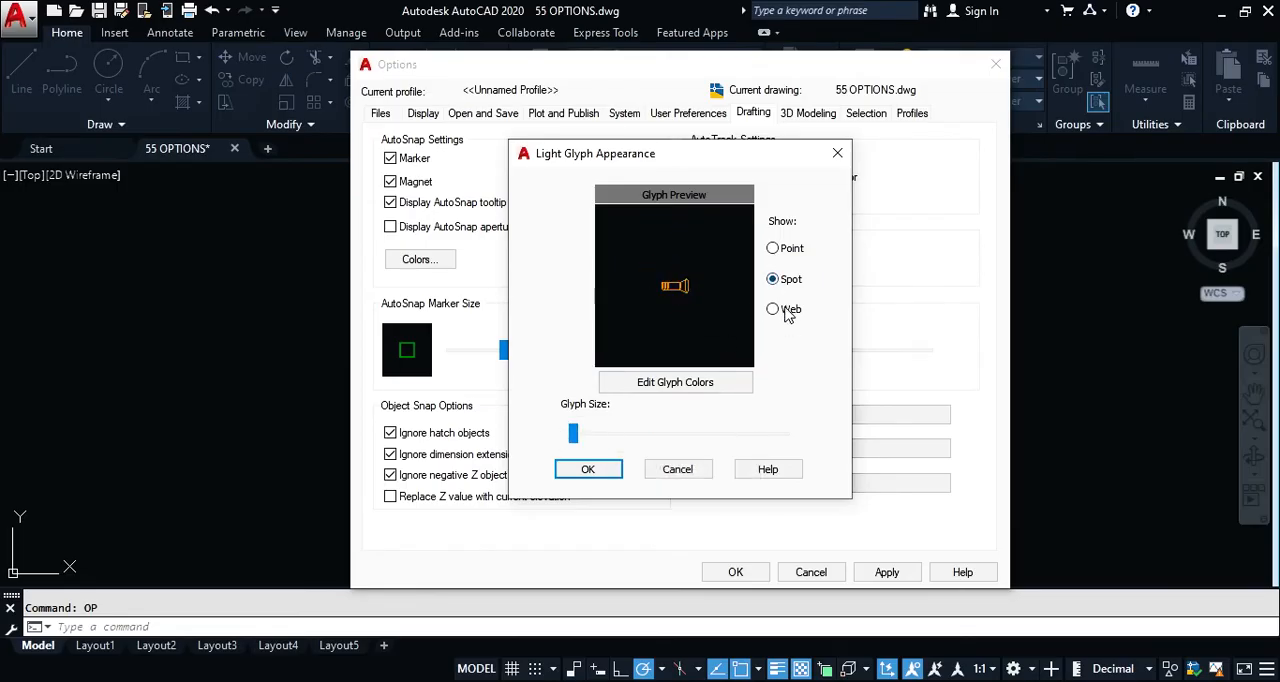
left_click_drag(576, 440, 546, 443)
left_click(677, 470)
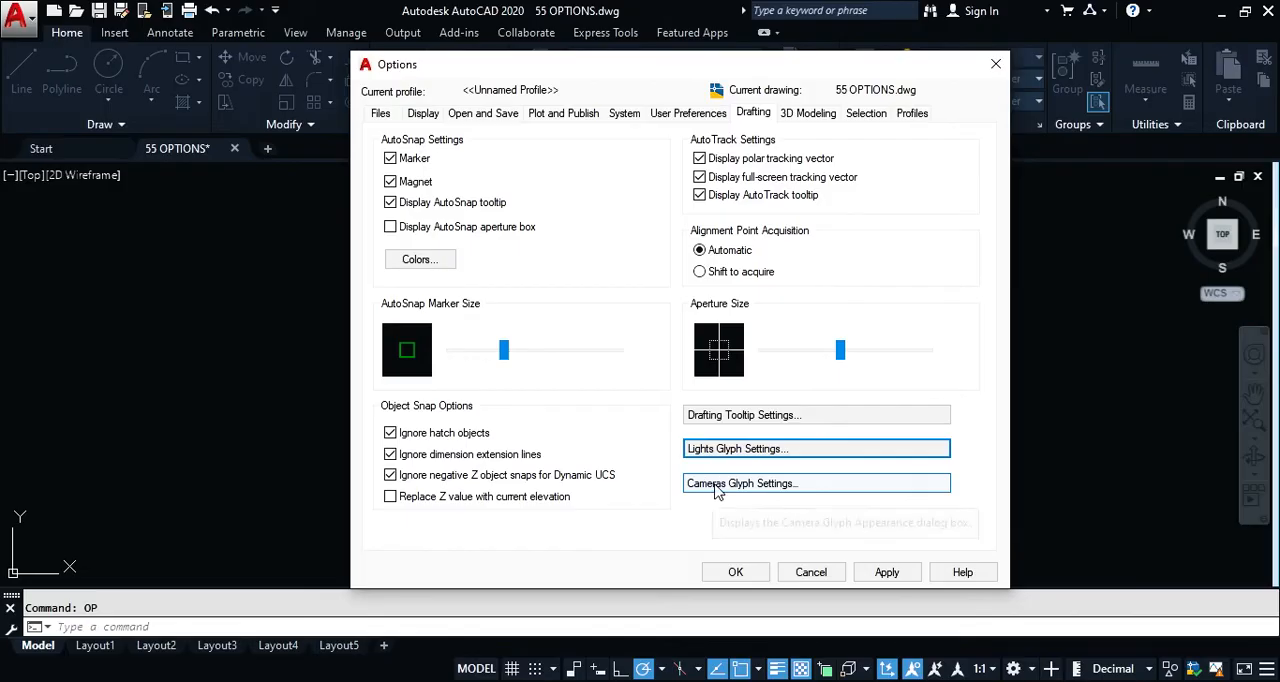
Step: Try the camera glyph size, view the camera glyph color settings, and cancel the Camera Glyph Appearance settings
left_click(716, 485)
mouse_move(641, 471)
left_mouse_down()
mouse_move(716, 474)
mouse_move(633, 471)
left_mouse_up()
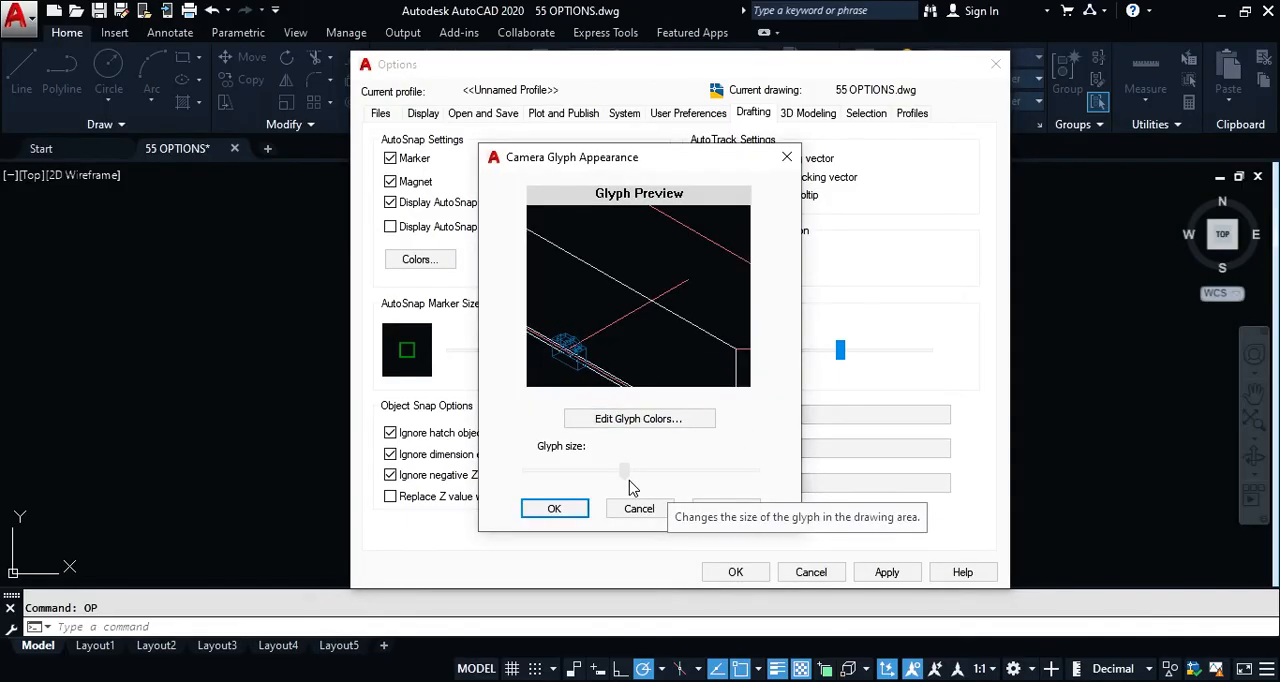
left_click(661, 424)
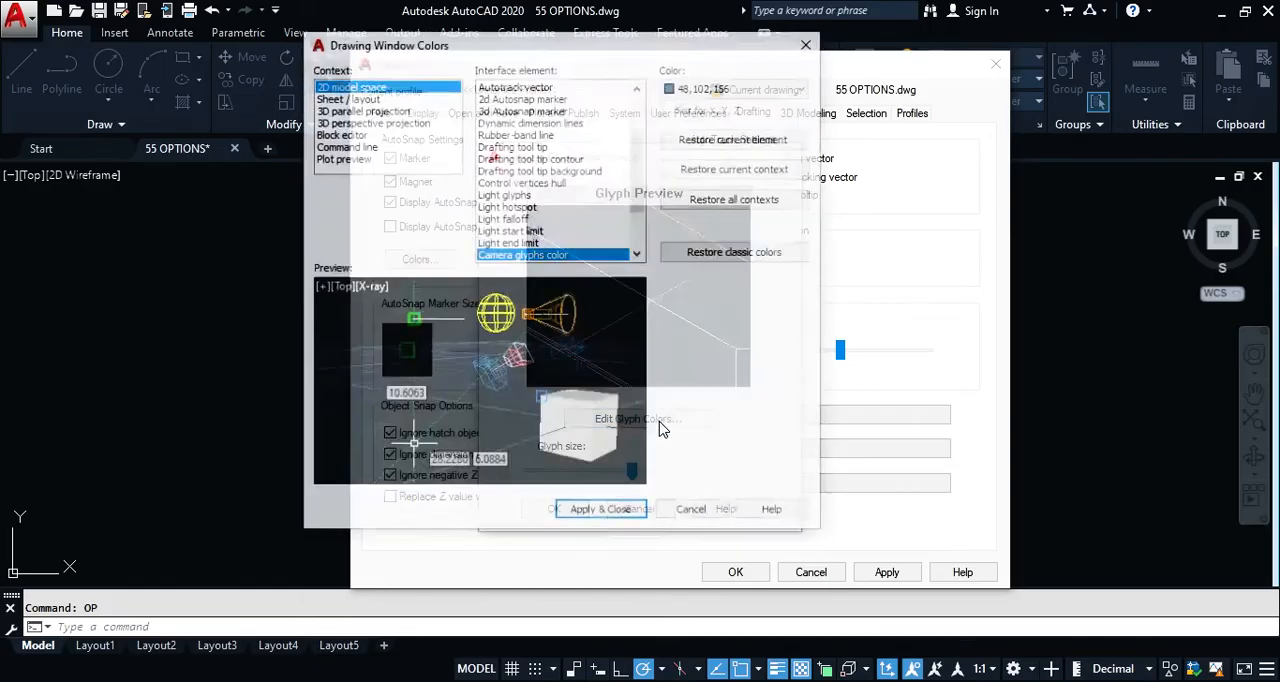
left_click(690, 516)
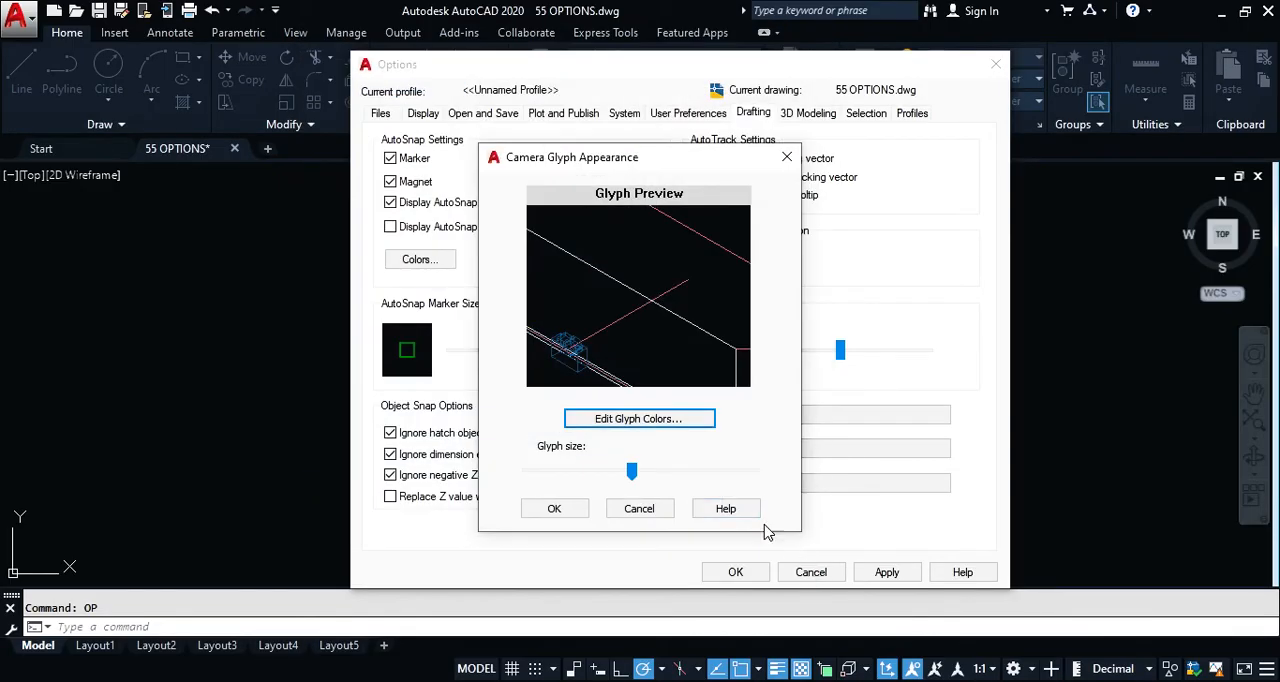
left_click(652, 510)
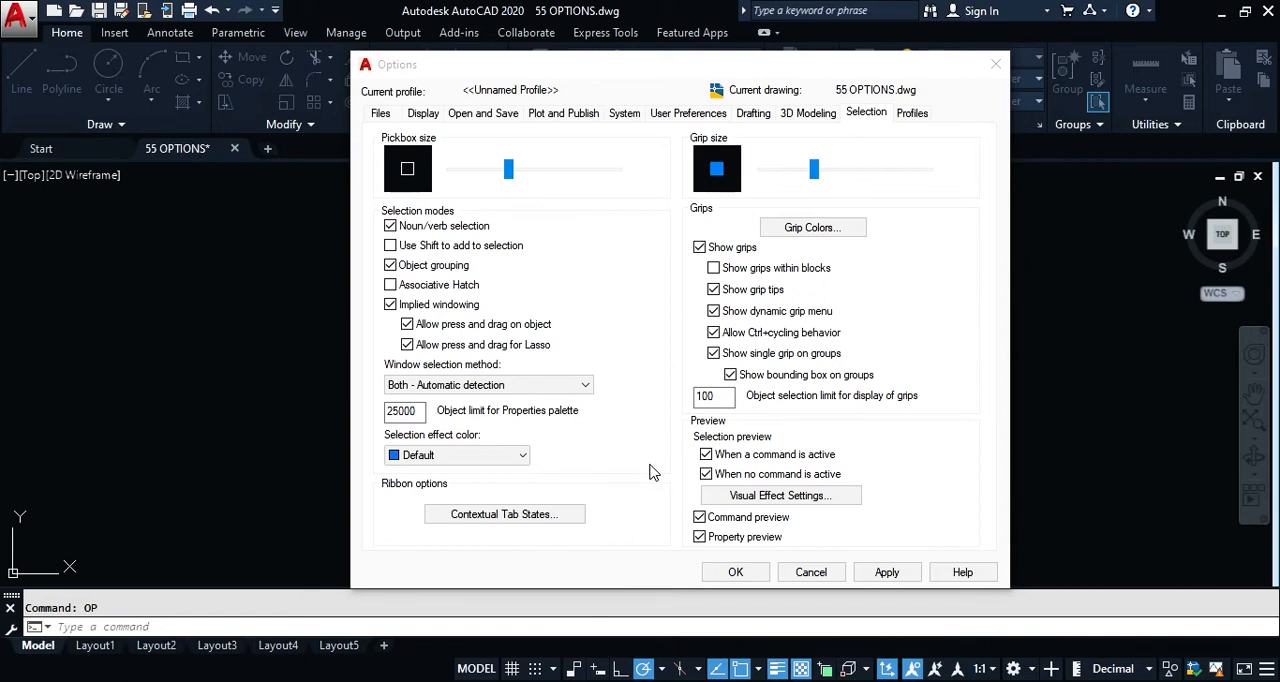
Step: Reduce the pickbox size in the Selection options, accept the change, and reopen the Options dialog
left_click_drag(508, 170, 476, 172)
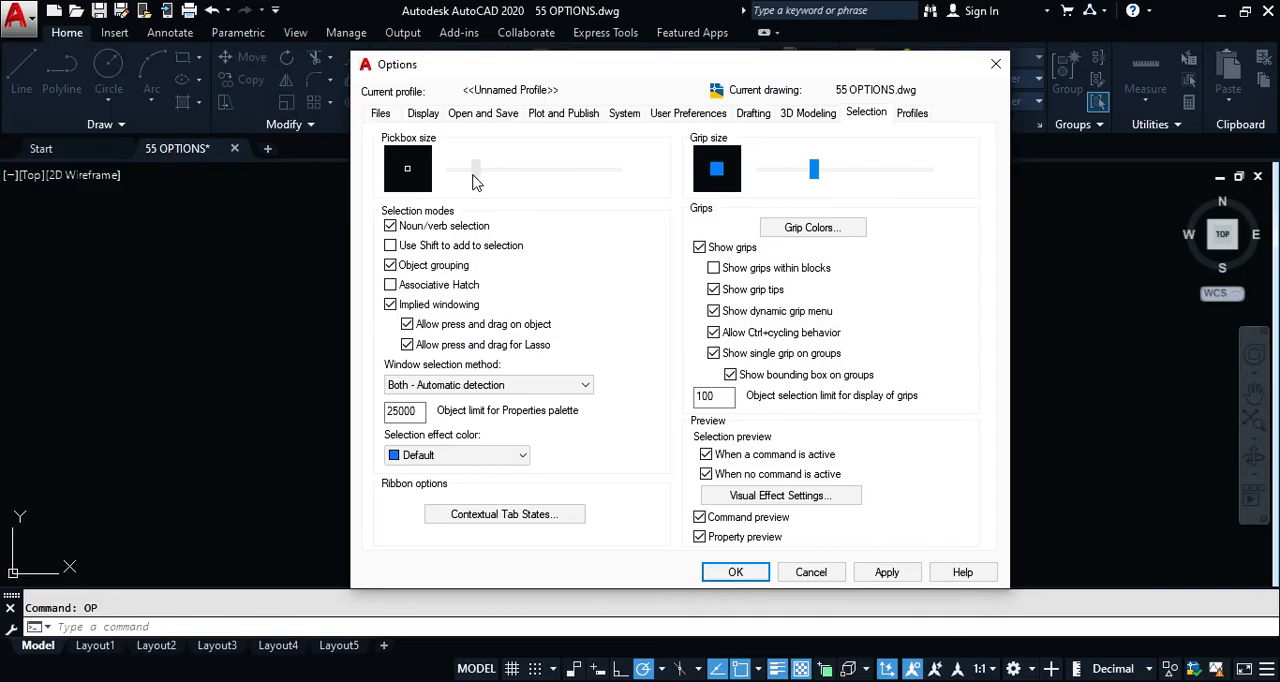
left_click(735, 572)
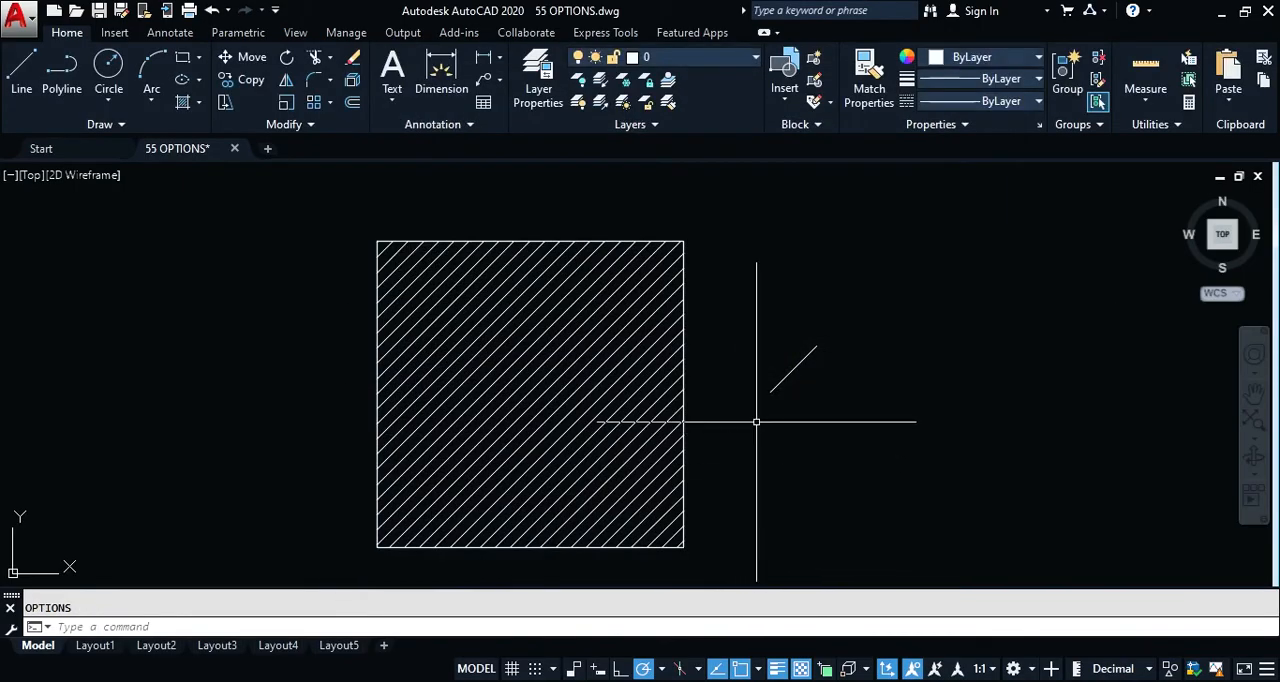
type("op")
key("Return")
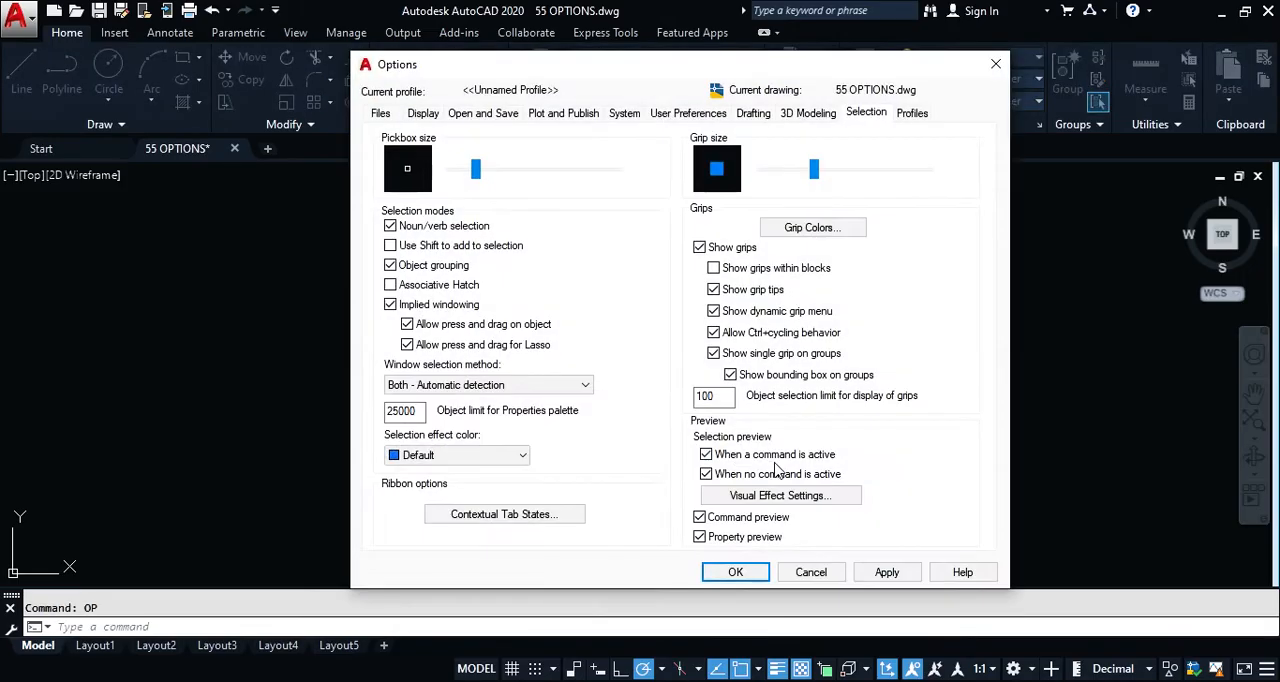
Step: Increase the pickbox size in the Selection options, accept the change, and bring the Options dialog back up
left_click_drag(477, 178, 517, 177)
left_click(736, 574)
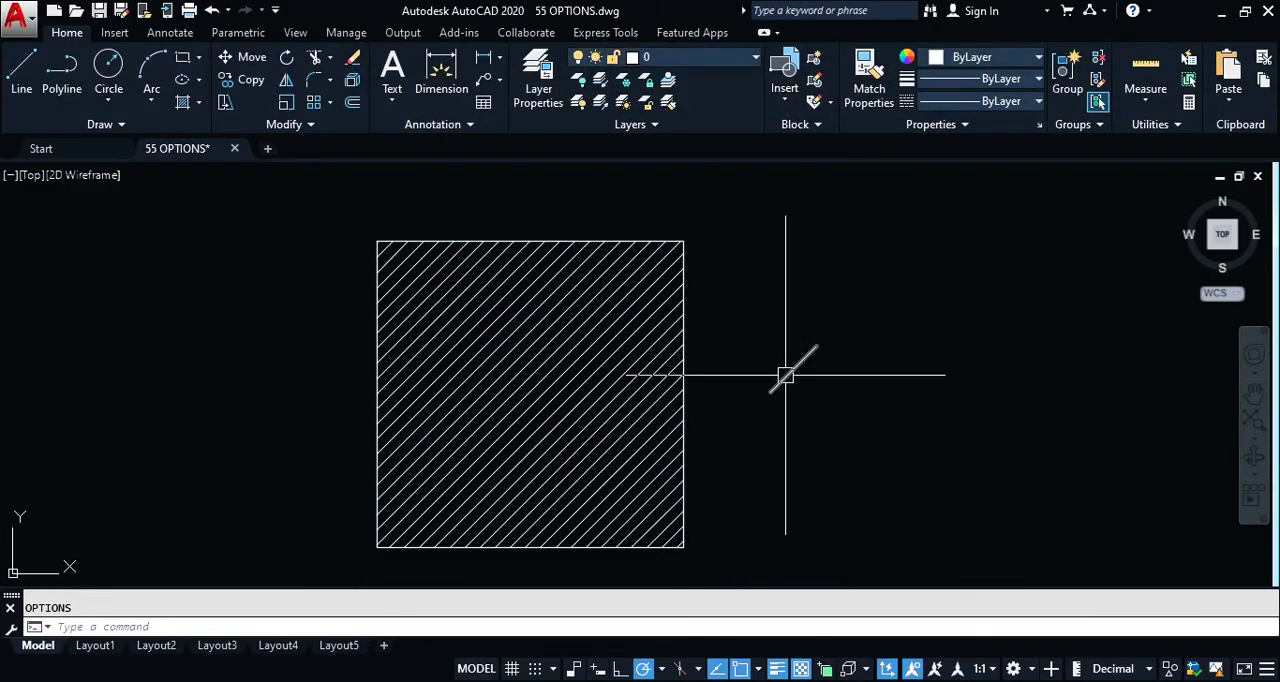
type("op")
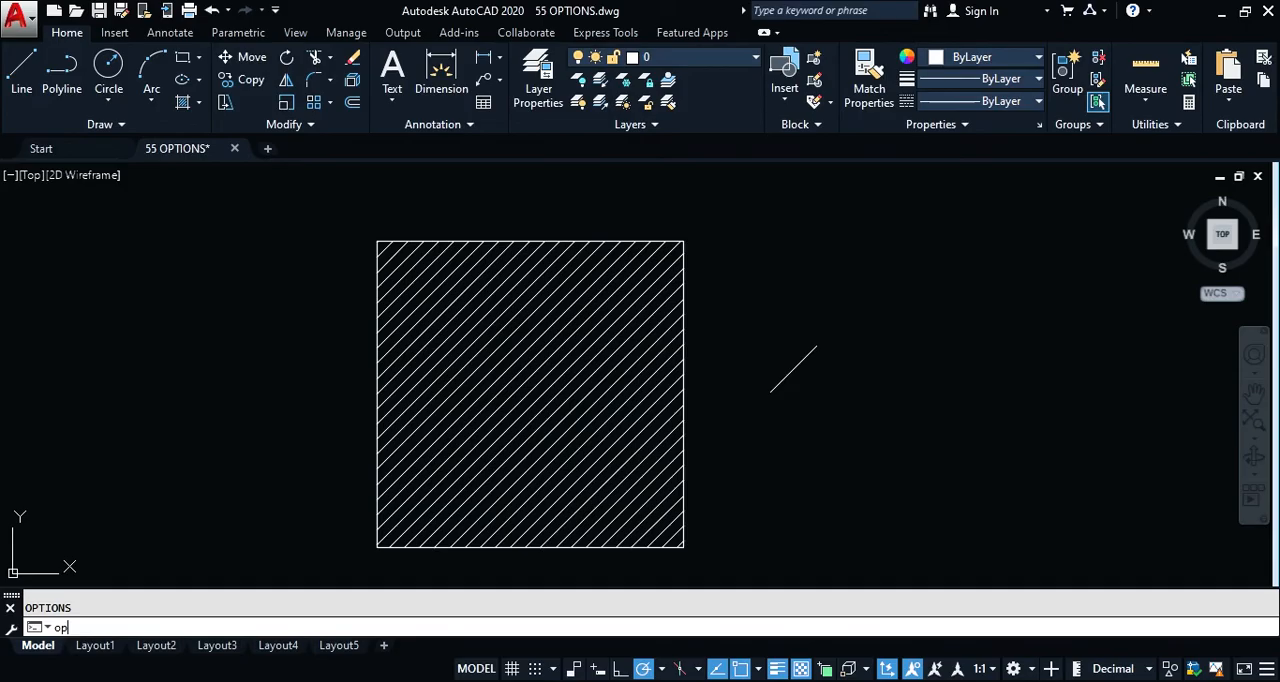
key("Return")
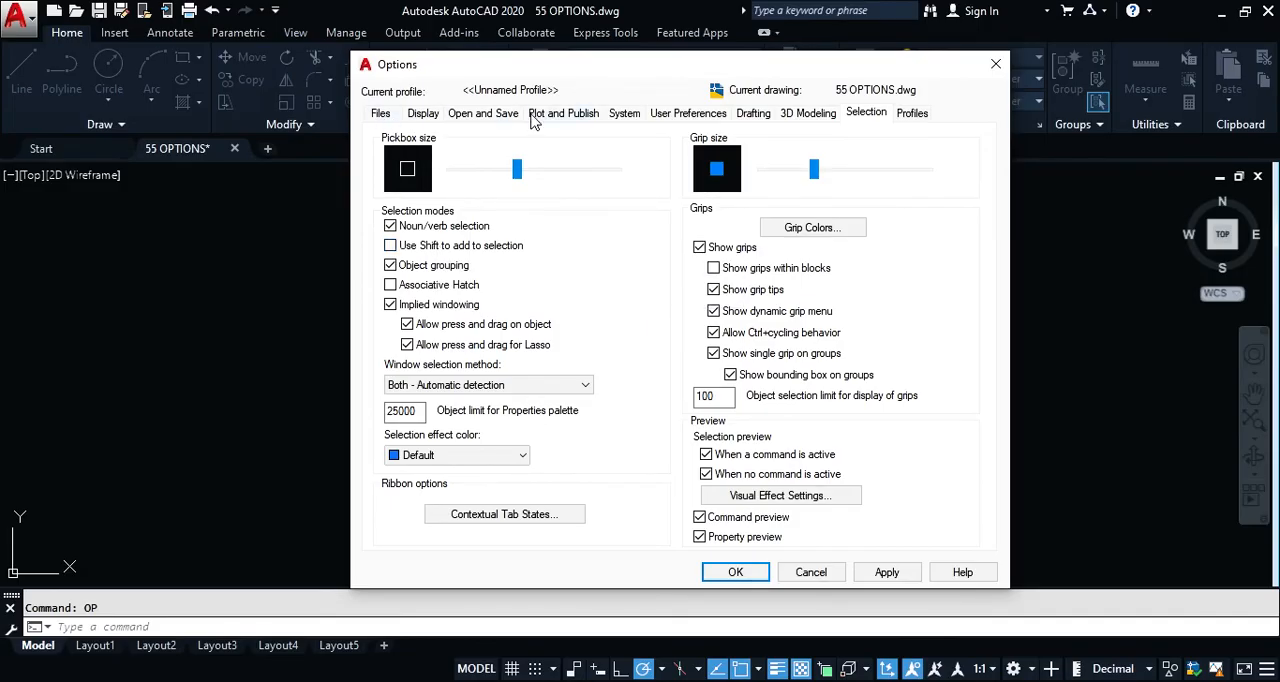
Step: Turn off Noun/verb selection in the Selection options and accept the change
mouse_move(464, 290)
mouse_move(447, 231)
left_click(421, 230)
left_click(731, 574)
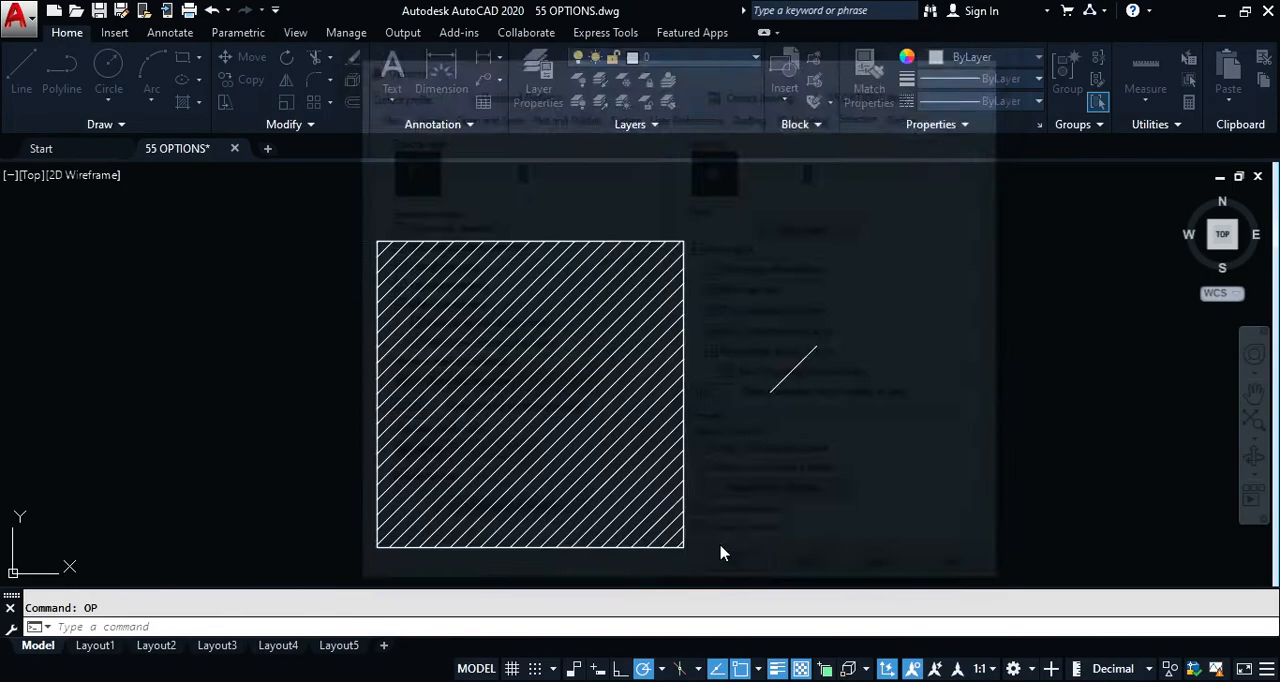
Step: Draw a second short slanted line beside the existing line near the hatched square
type("l")
key("Return")
left_click(855, 415)
left_click(846, 431)
key("Return")
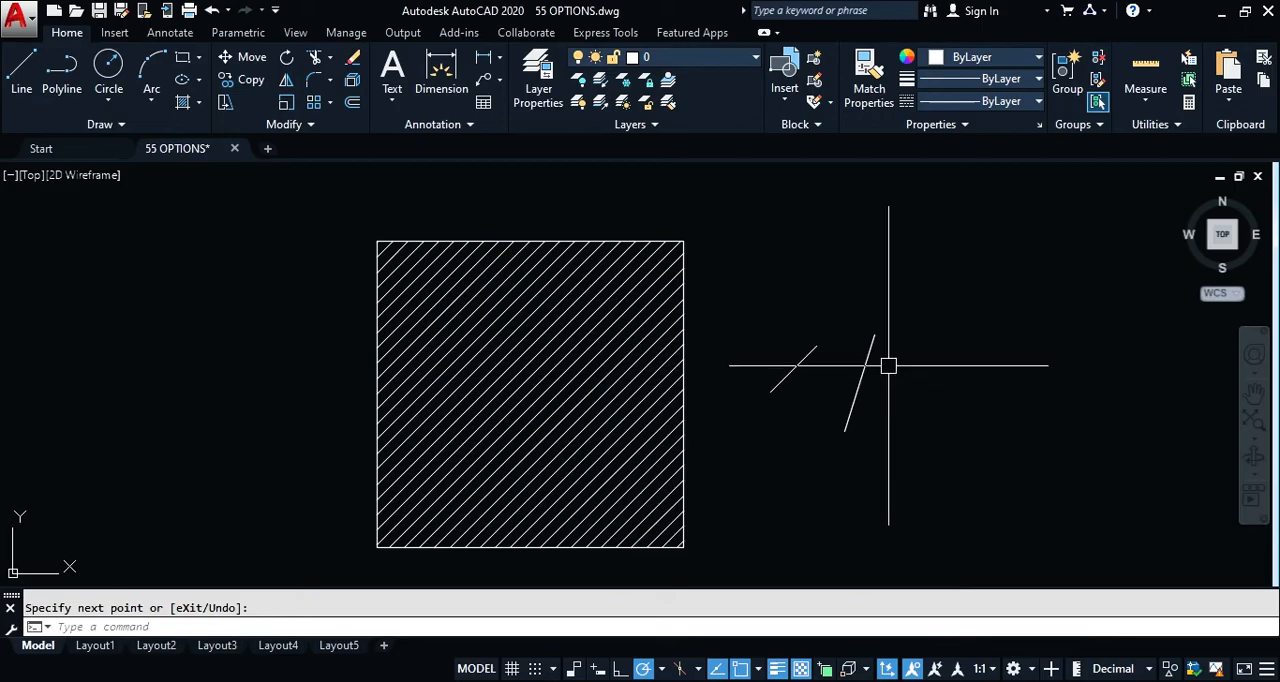
Step: Try to copy the two short lines by selecting them before starting the Copy command, and cancel it
left_click(858, 373)
left_click(792, 371)
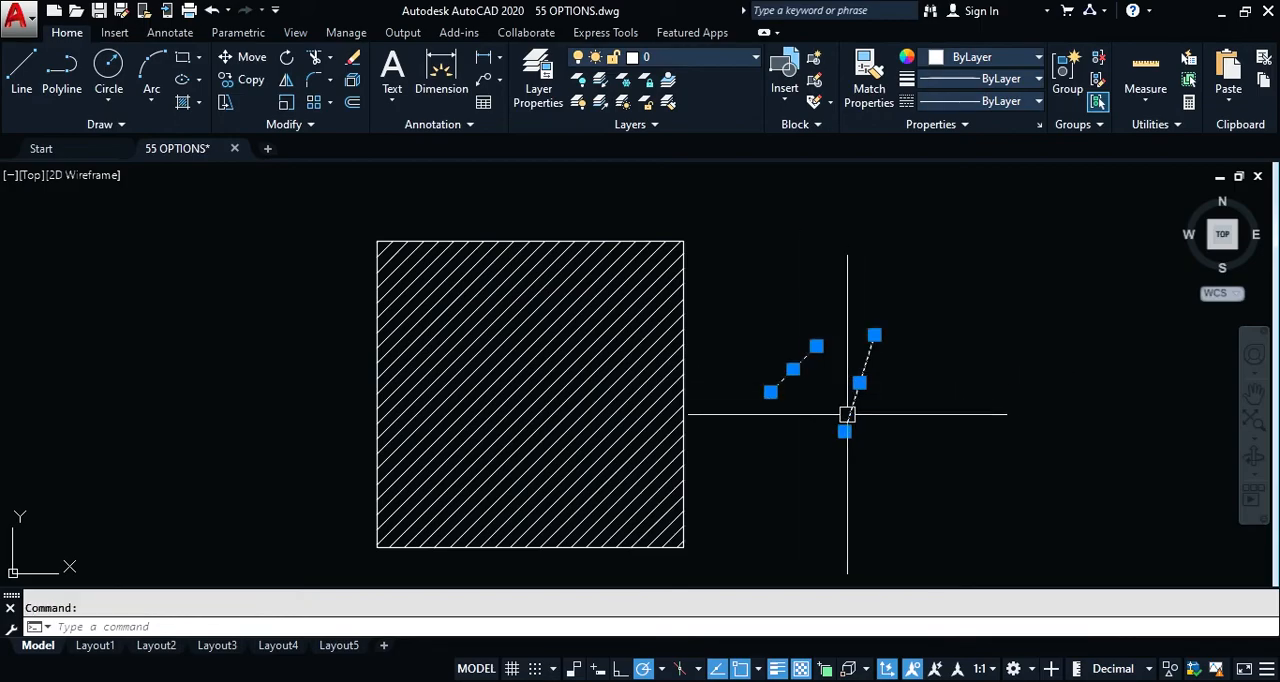
type("c")
key("Return")
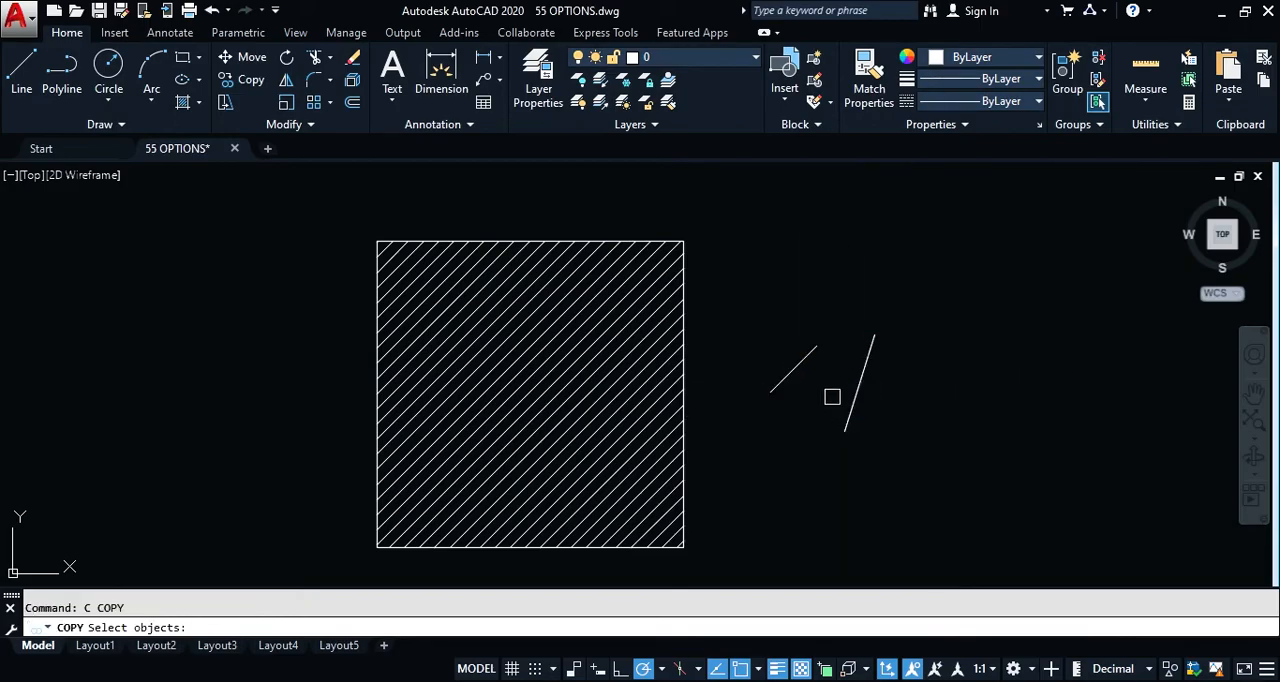
key("Escape")
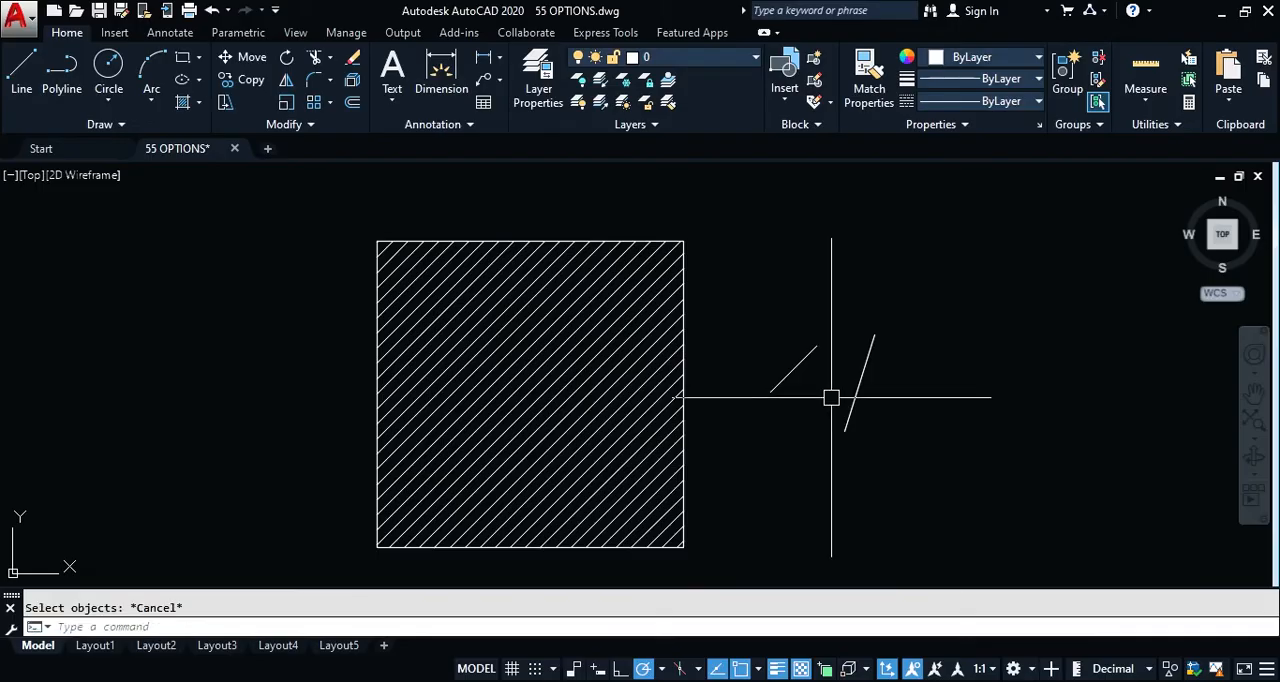
Step: Start the Copy command first, window-select both short lines within it, and cancel the command
type("c")
key("Return")
left_click(928, 293)
left_click(783, 463)
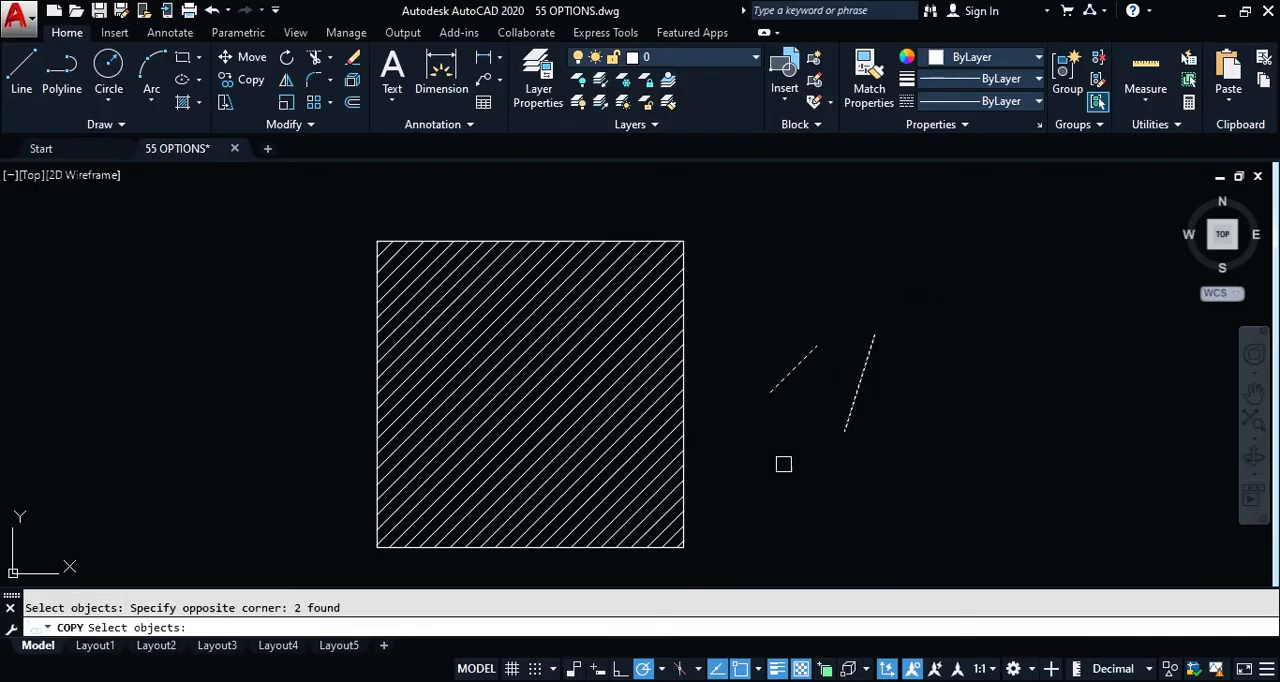
key("Escape")
Step: Turn Noun/verb selection back on in the Selection options and accept the change
type("op")
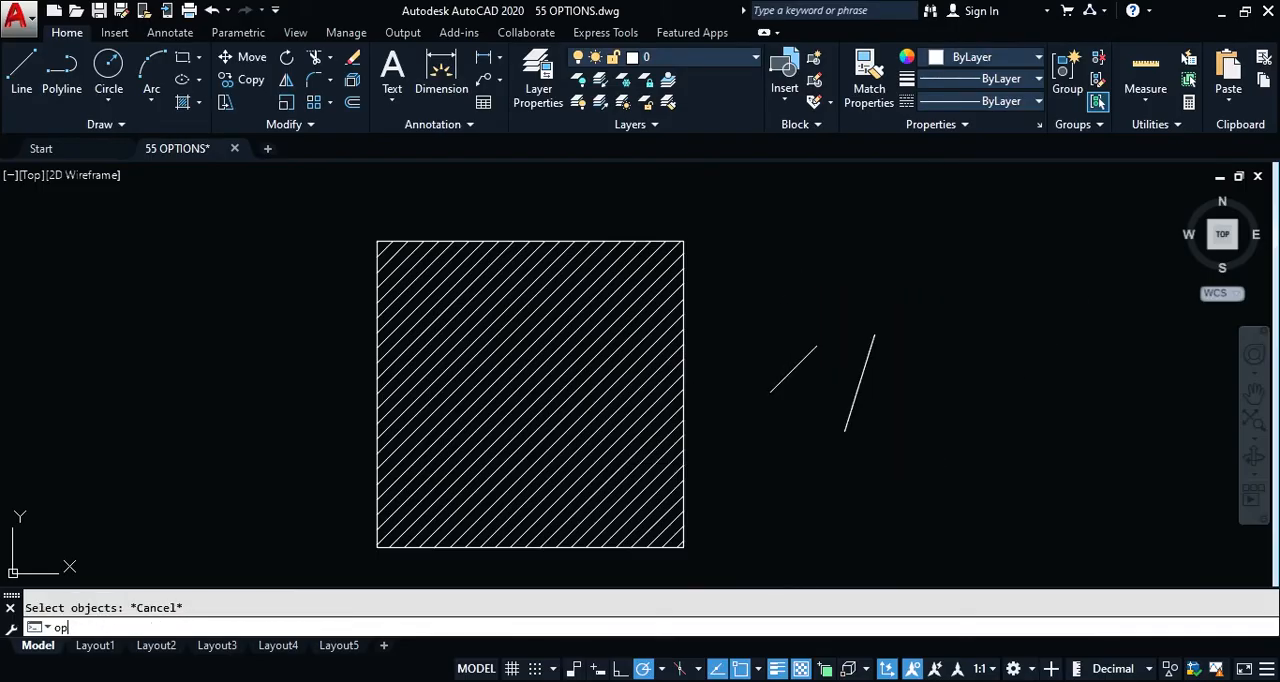
key("Return")
left_click(391, 227)
left_click(735, 572)
Step: Preselect both short lines, copy them straight up above the originals, and end the command
left_click(914, 323)
left_click(786, 443)
type("co")
key("Return")
left_click(794, 437)
left_click(793, 317)
key("Escape")
Step: Erase the copied lines, followed by the two original lines and the hatched square
left_click(912, 207)
left_click(794, 249)
type("e")
key("Return")
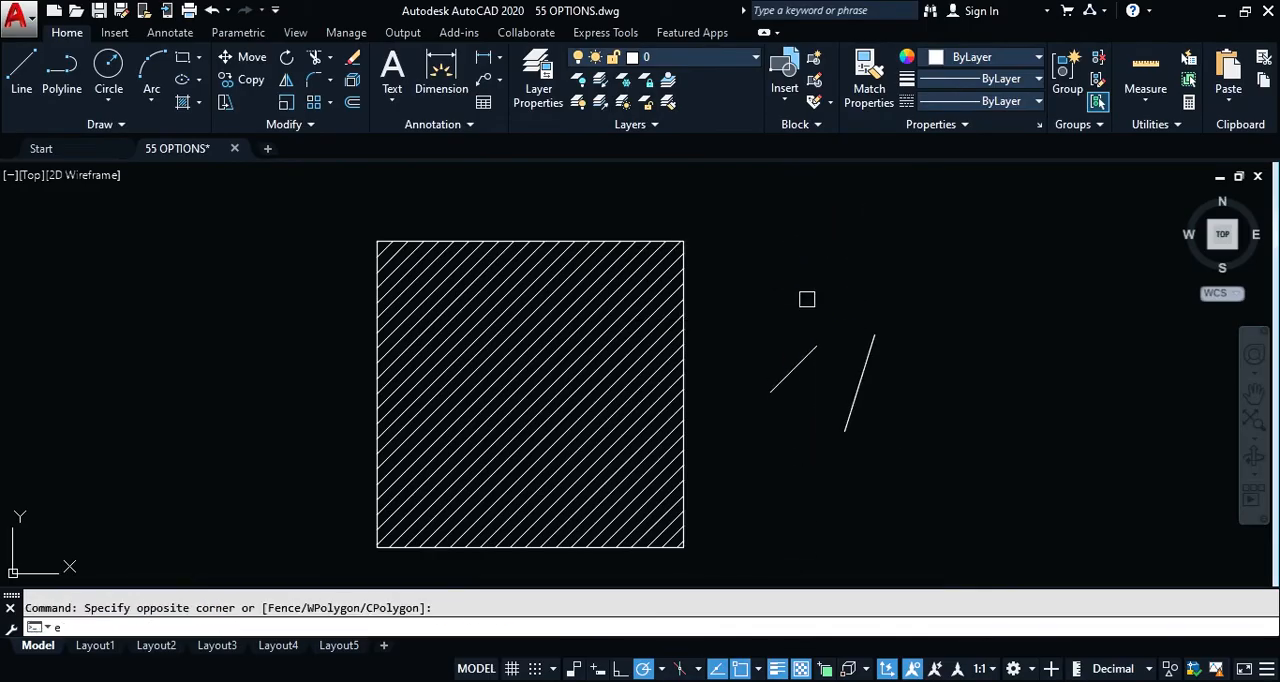
left_click(916, 257)
left_click(670, 453)
key("Delete")
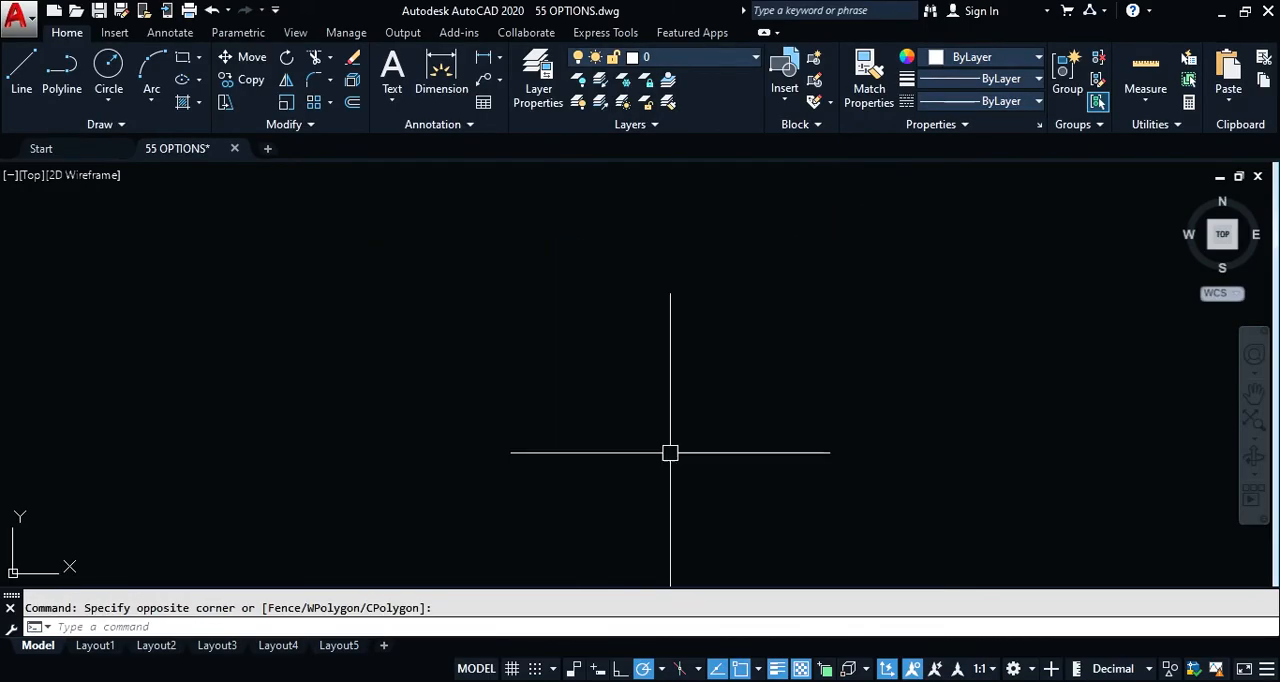
Step: Turn on Use Shift to add to selection in the Selection options and accept the change
type("z")
key("Return")
type("e")
key("Return")
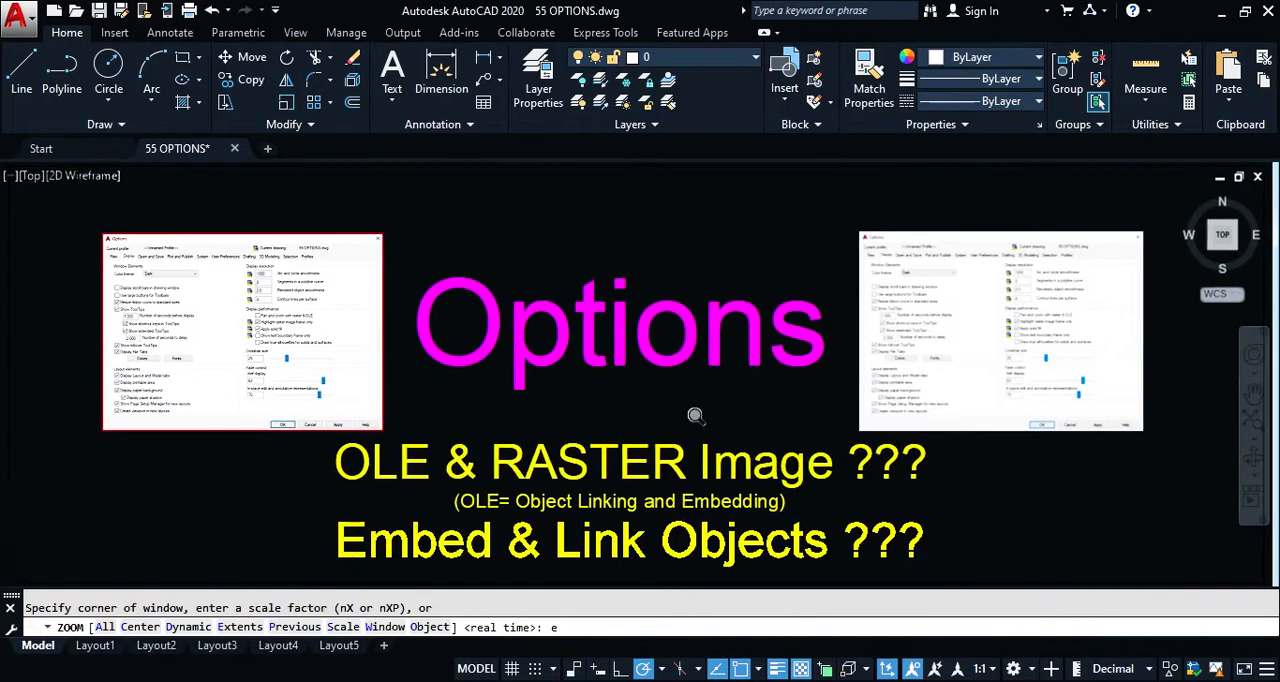
type("op")
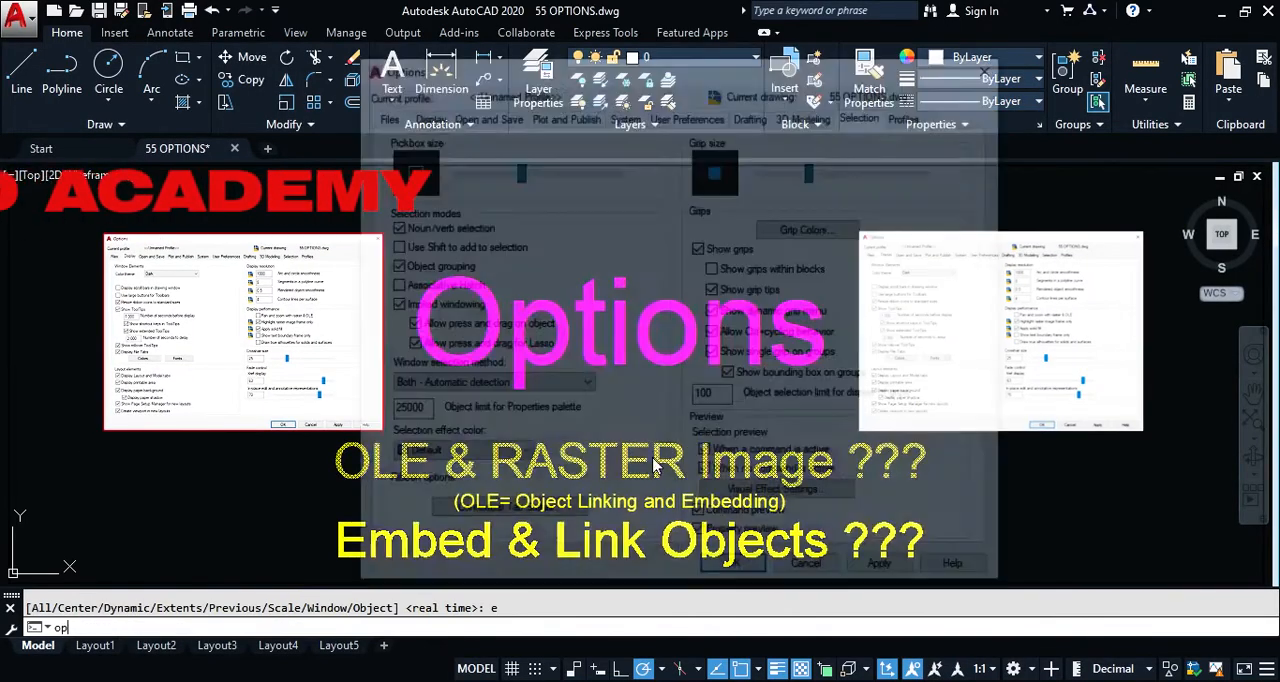
key("Return")
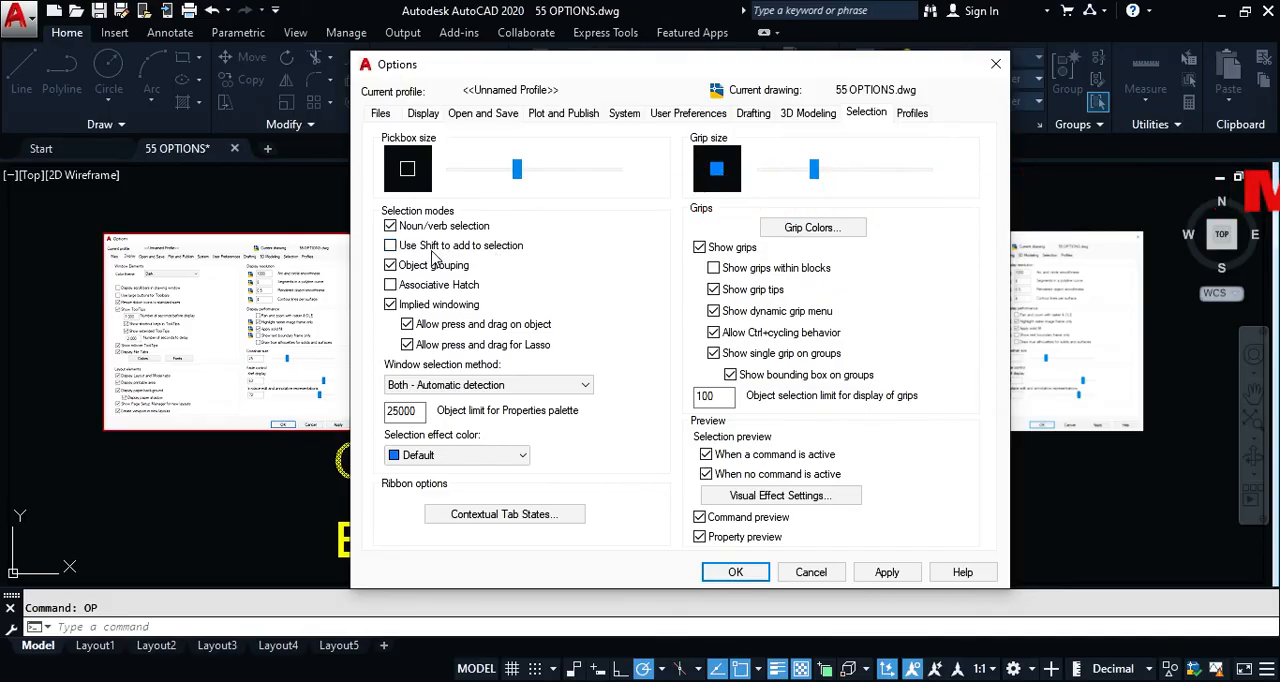
left_click(390, 246)
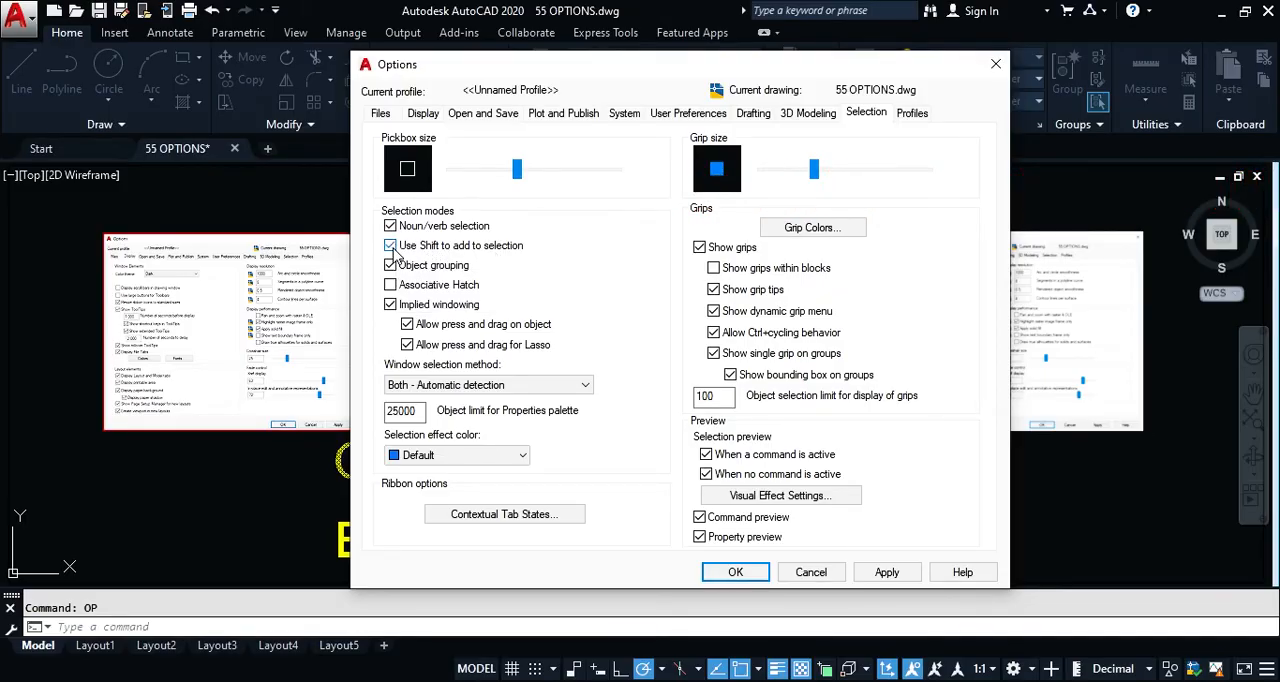
left_click(735, 572)
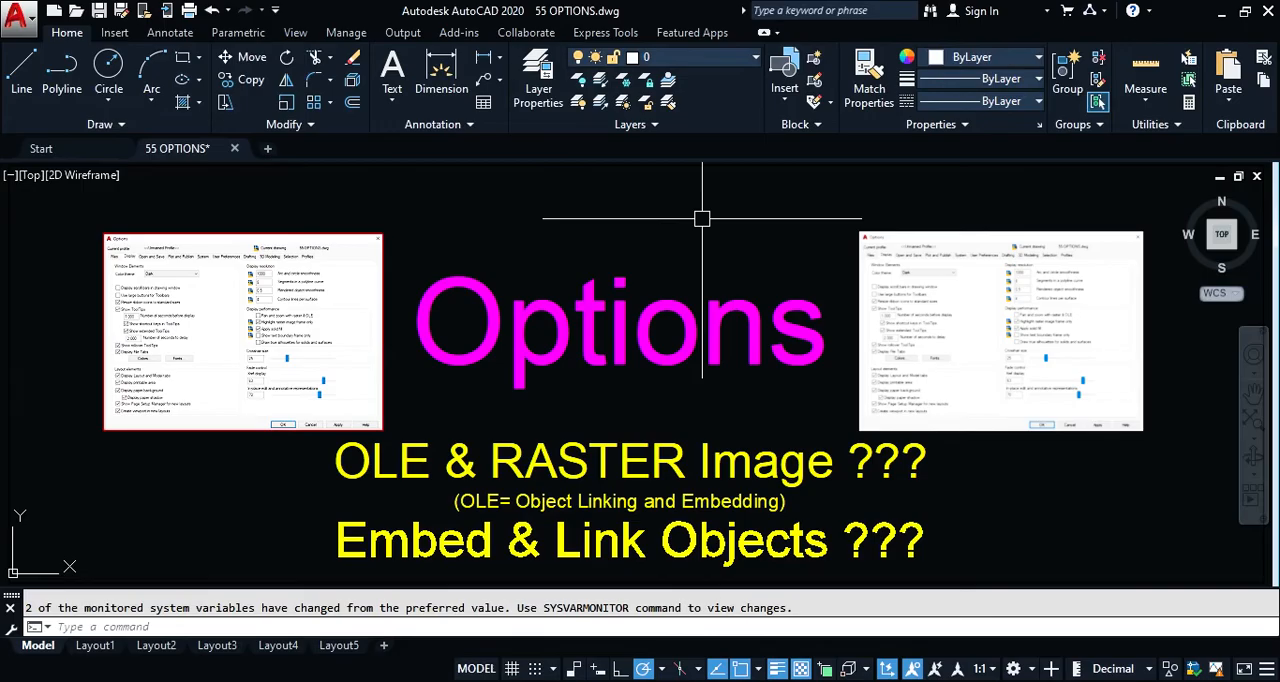
Step: Draw two parallel diagonal lines above the magenta Options title
type("L")
key("Return")
left_click(760, 204)
left_click(700, 263)
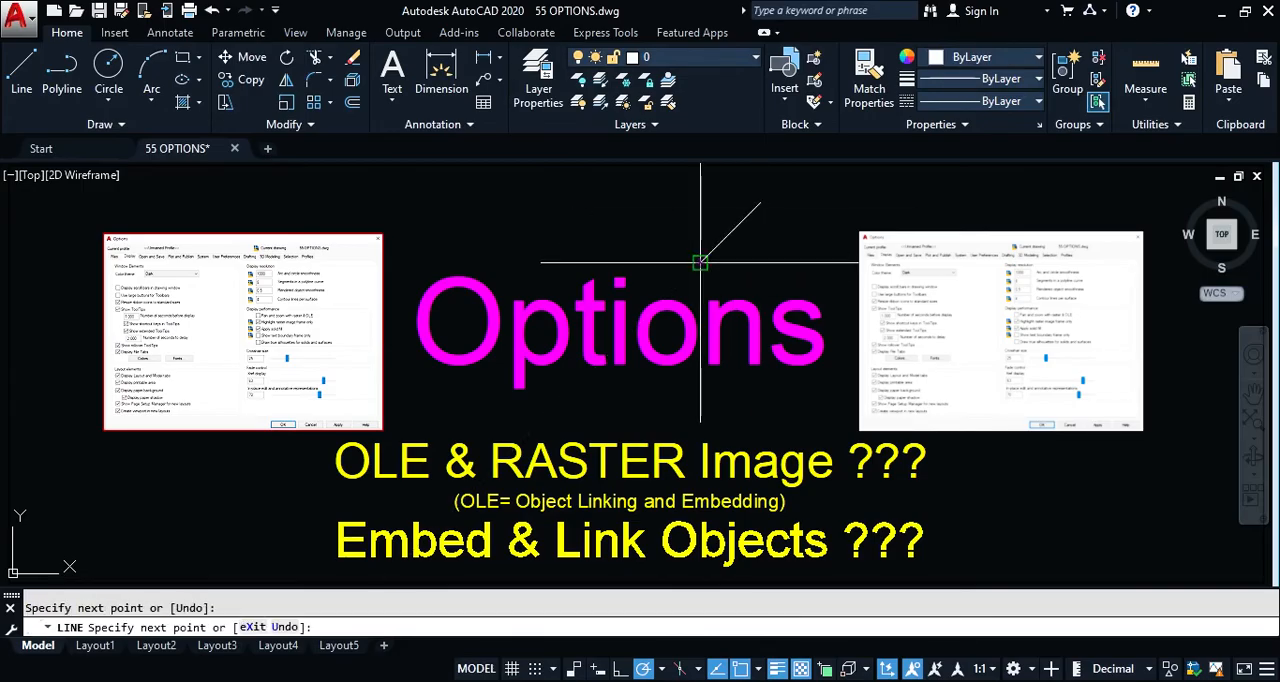
key("Escape")
key("space")
left_click(732, 189)
left_click(675, 247)
key("Escape")
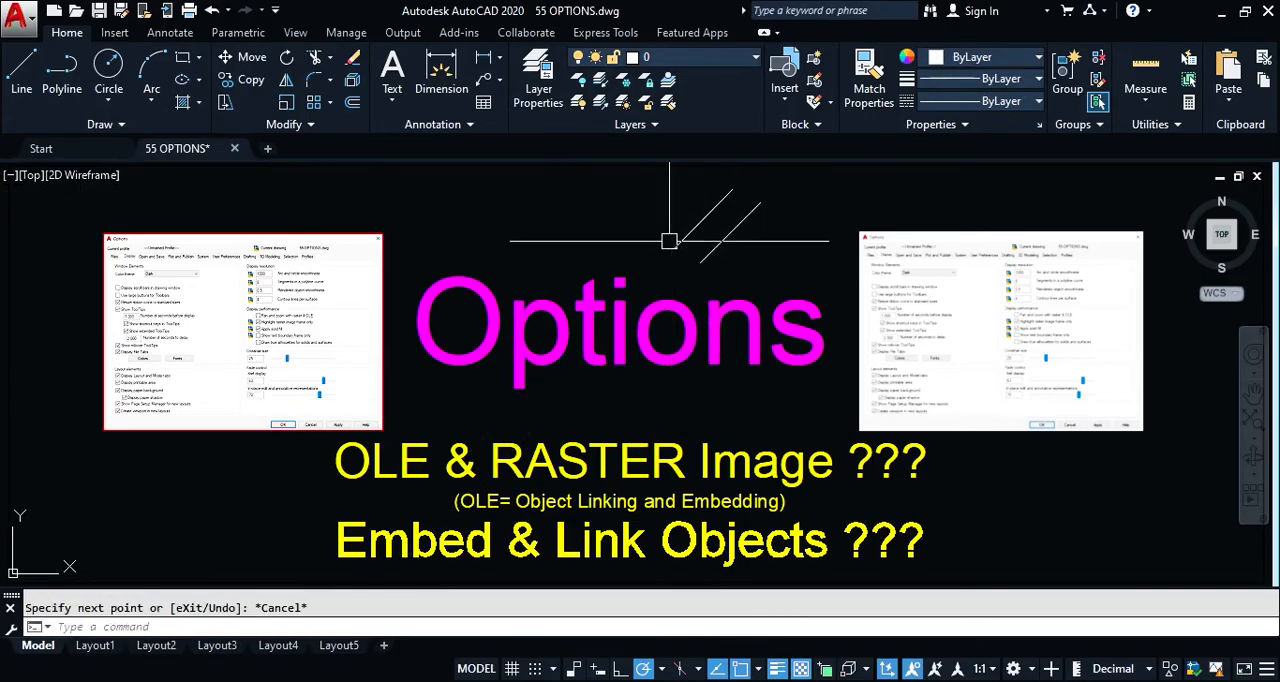
Step: Test selecting the two diagonal lines individually, and use Shift-add to build a selection containing both
left_click(694, 228)
key("Escape")
left_click(712, 252)
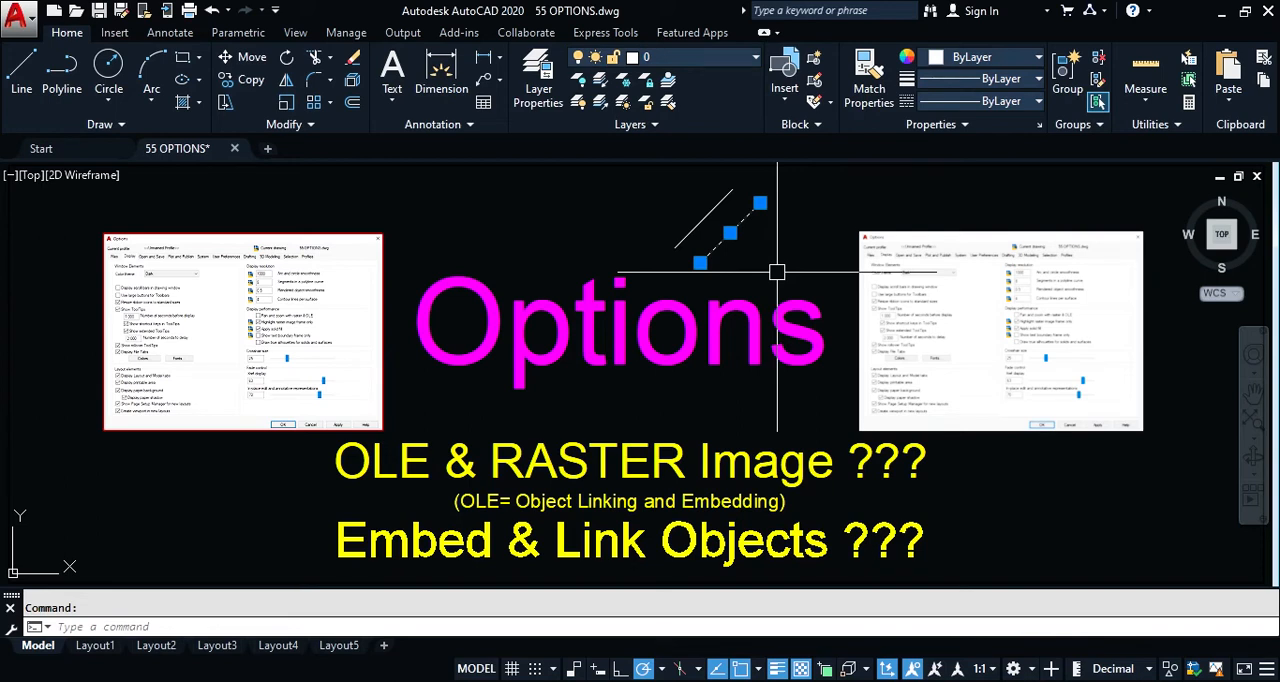
key("Escape")
left_click(699, 229)
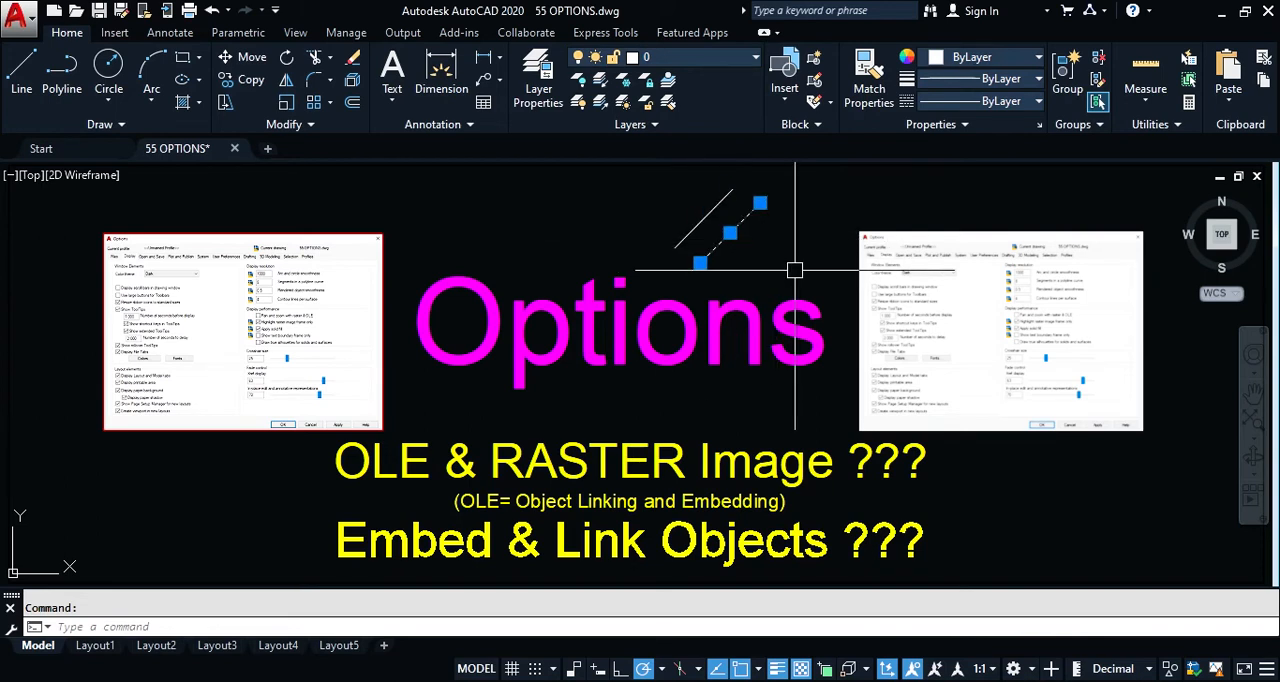
left_click(724, 242)
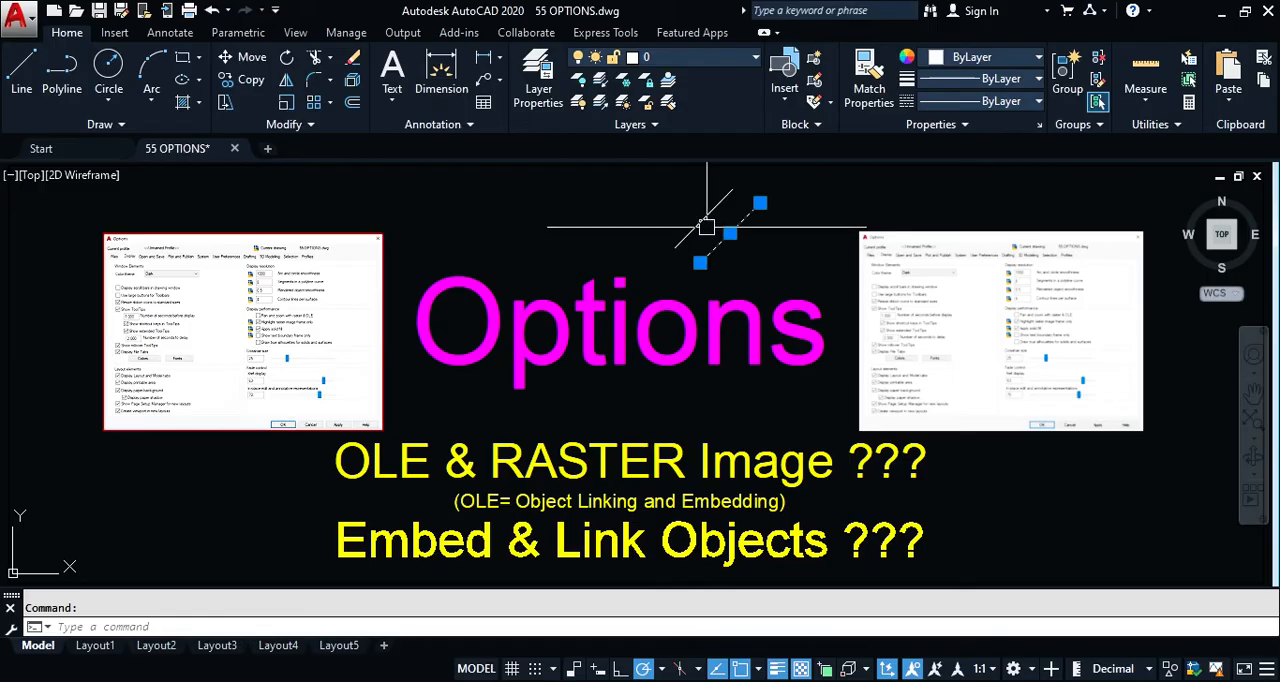
mouse_move(704, 218)
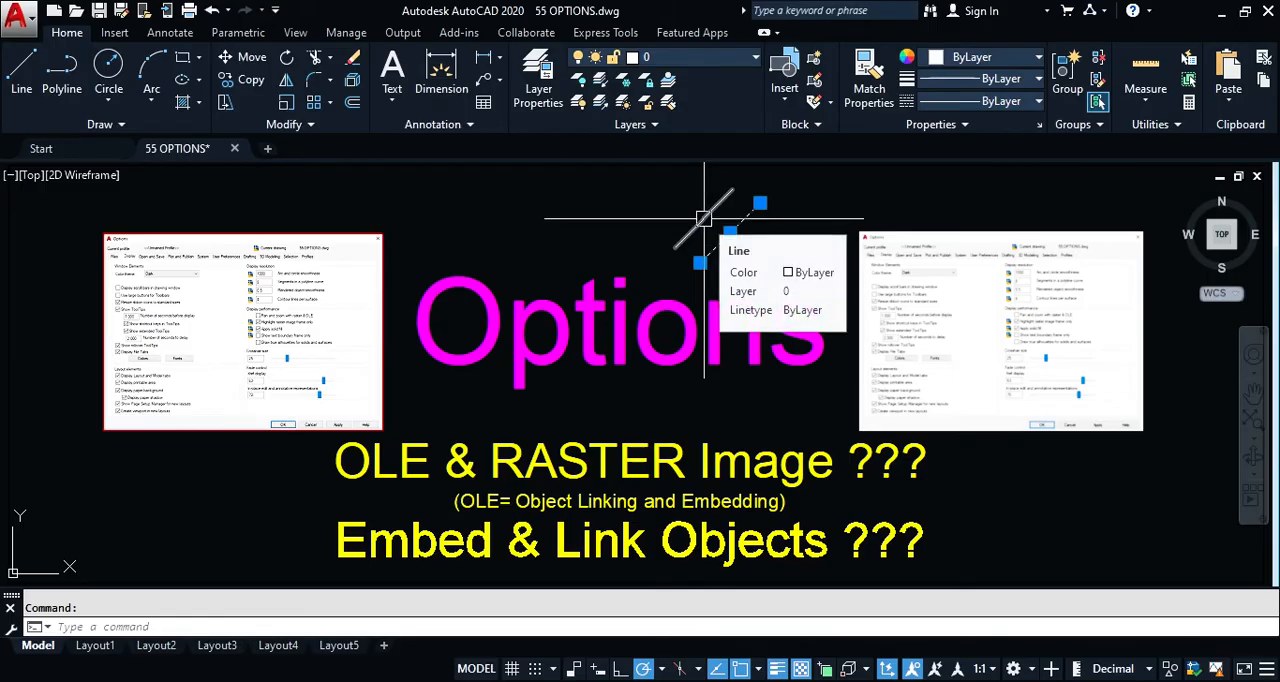
left_click(700, 224)
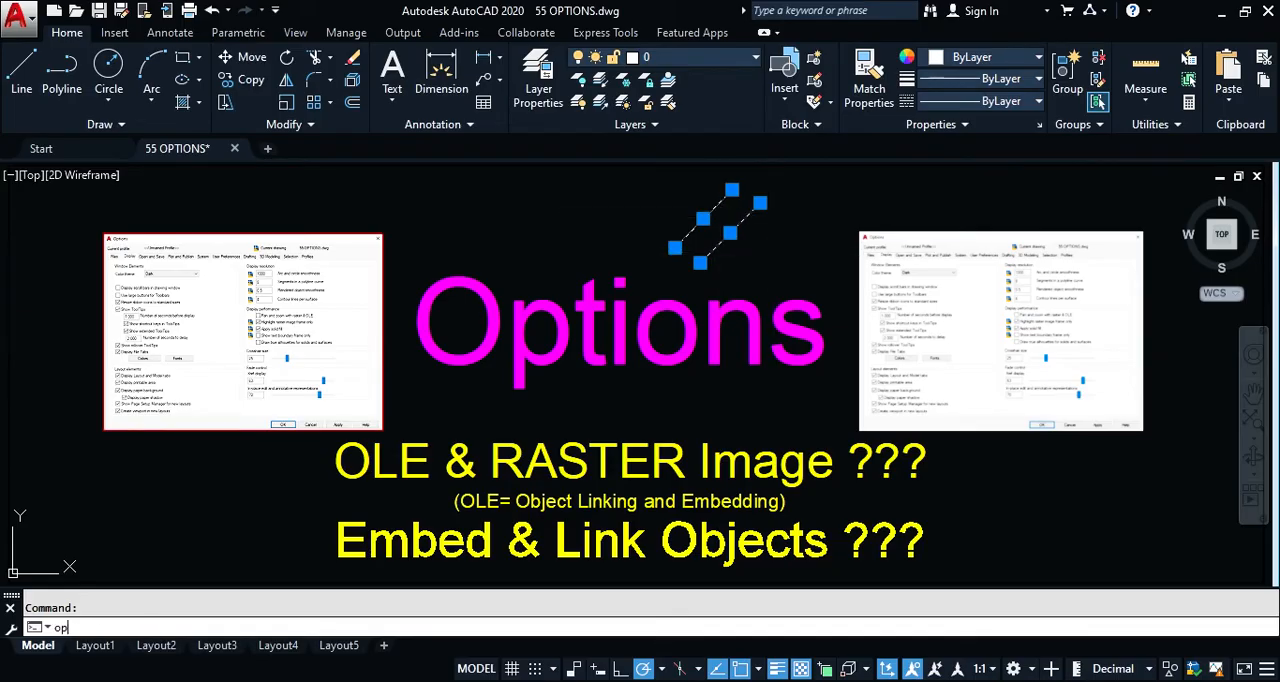
Step: Turn off Use Shift to add to selection, try adding the red-bordered image to the selected lines, and clear the selection
key("Return")
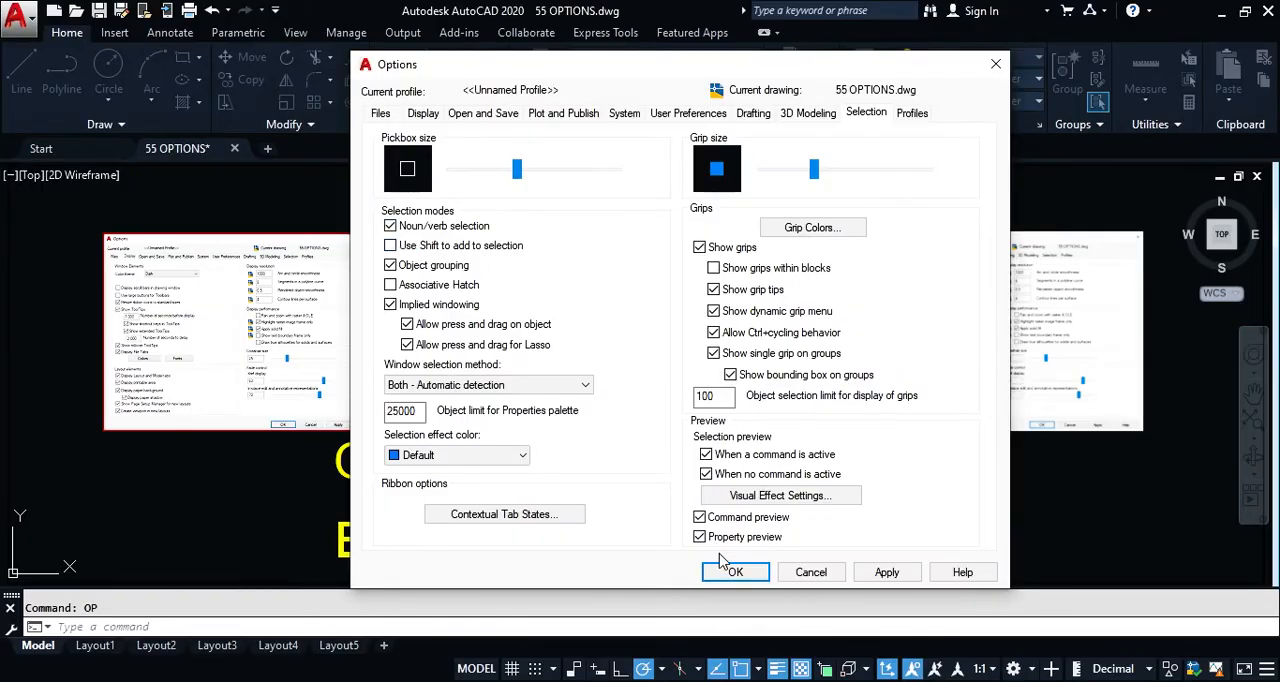
left_click(735, 572)
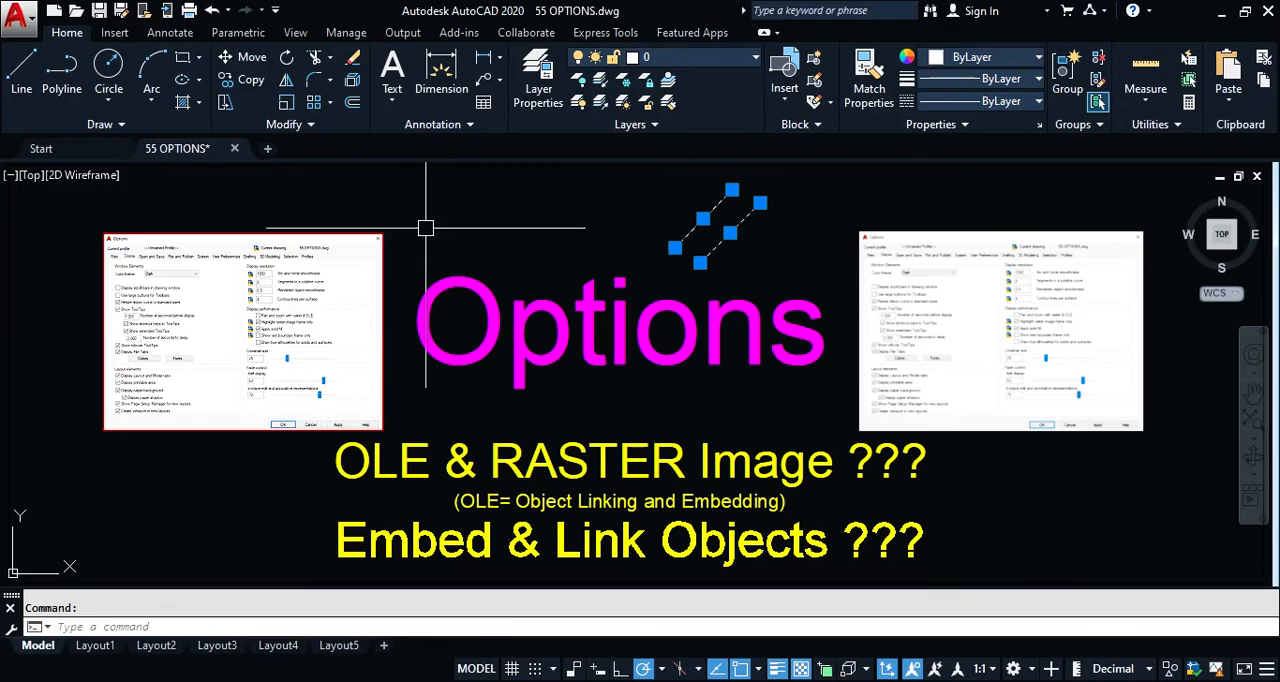
left_click(367, 227)
key("Escape")
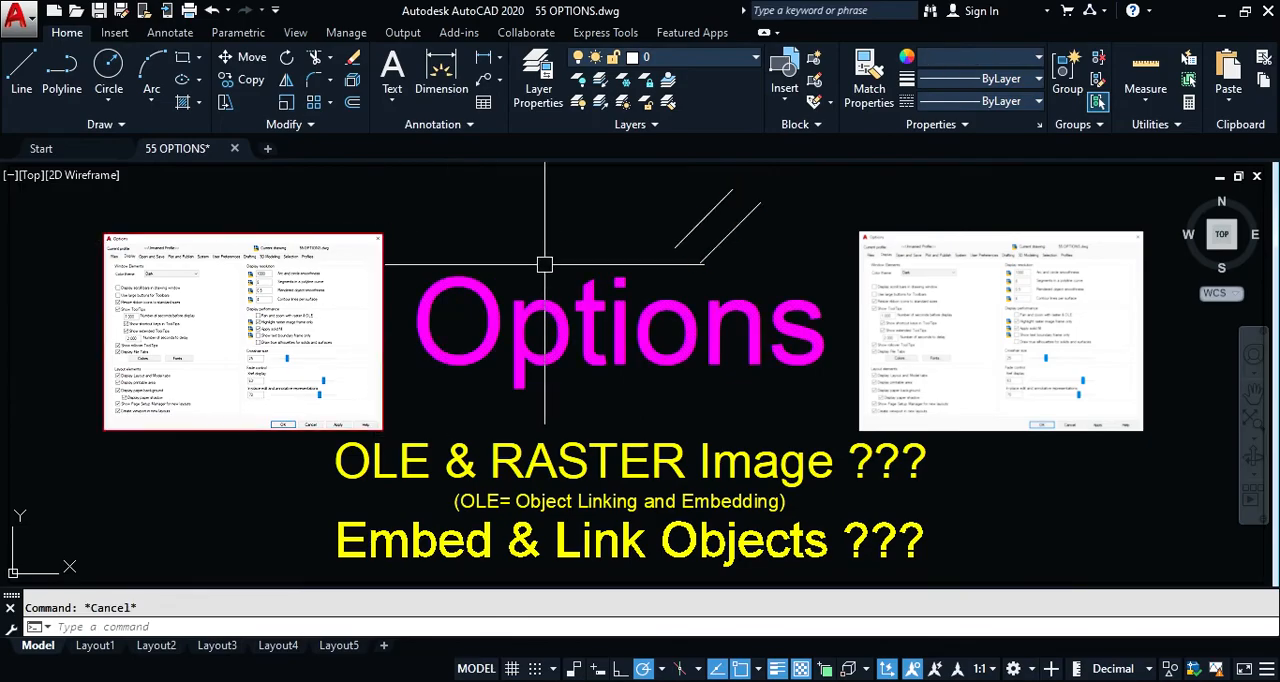
Step: Erase the two diagonal lines above the Options title
left_click(799, 185)
left_click(634, 261)
type("e")
key("Return")
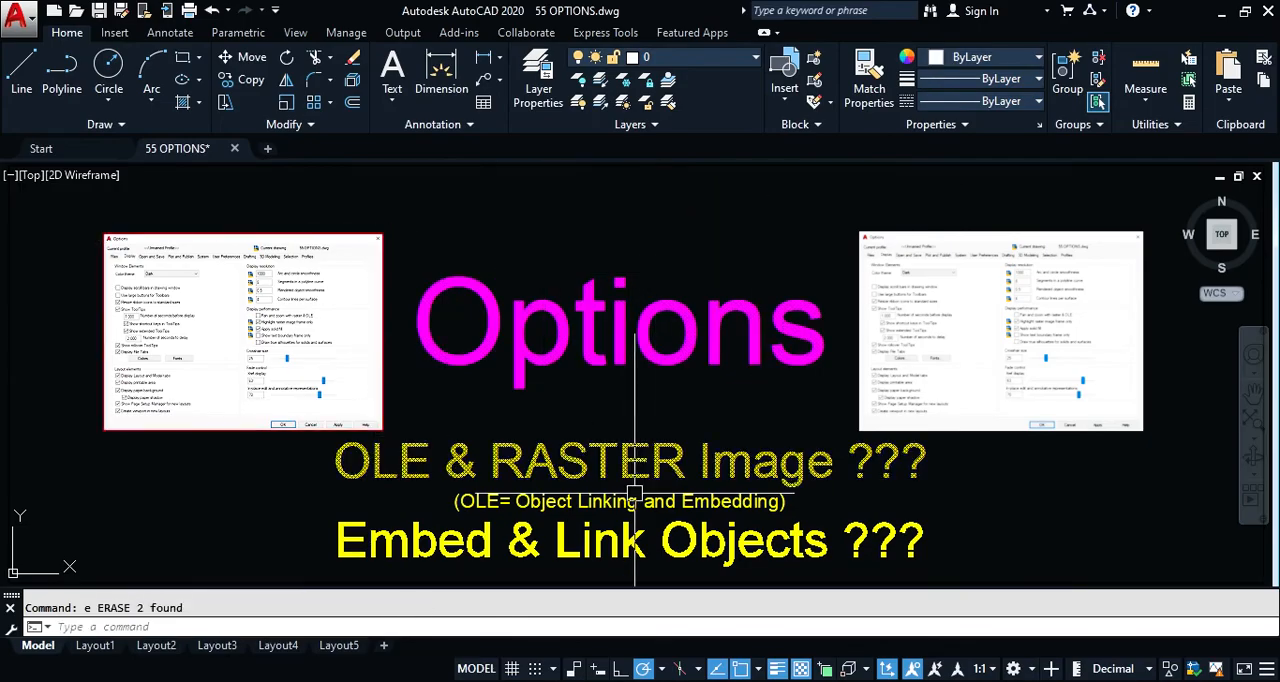
Step: Open the Options dialog, review the remaining selection modes, and close the dialog
type("o[")
key("Return")
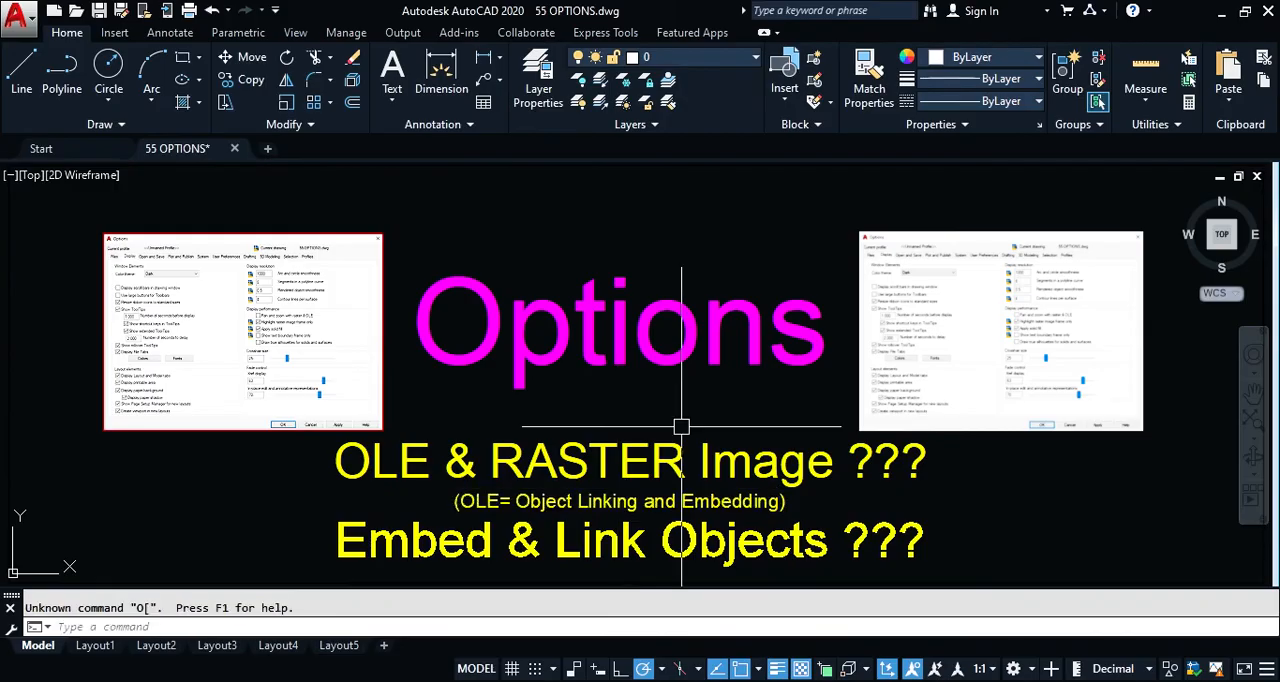
type("o")
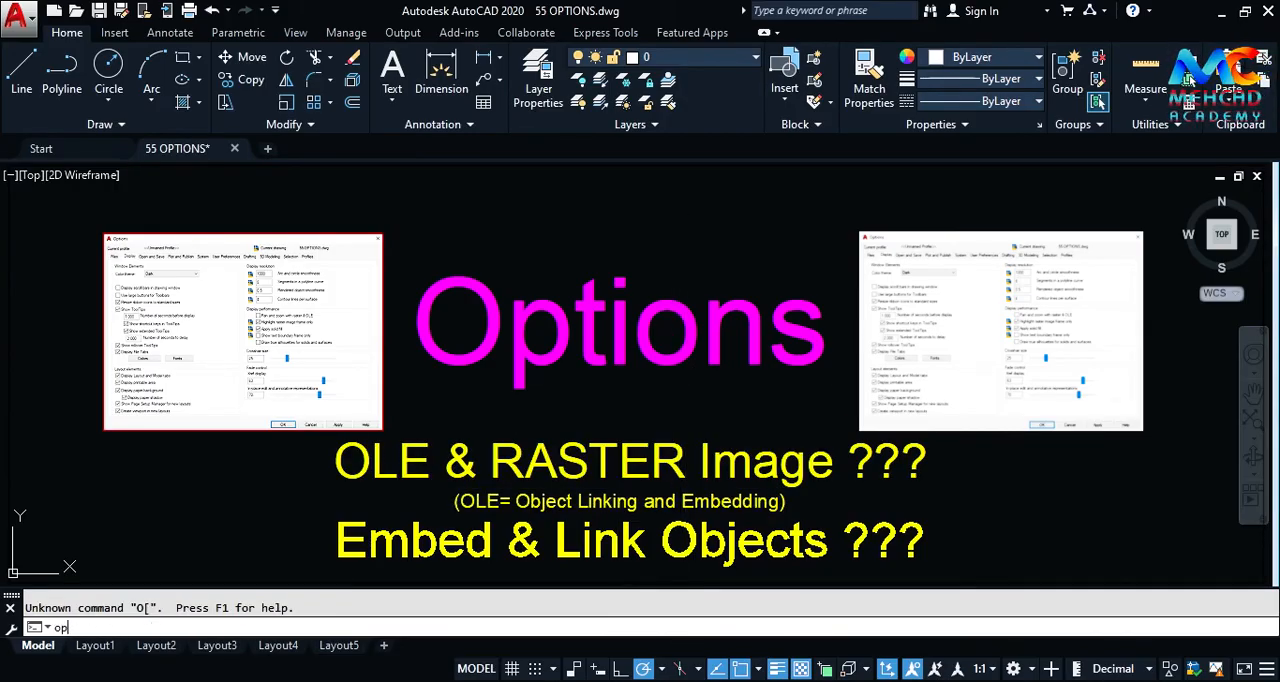
type("p")
key("Return")
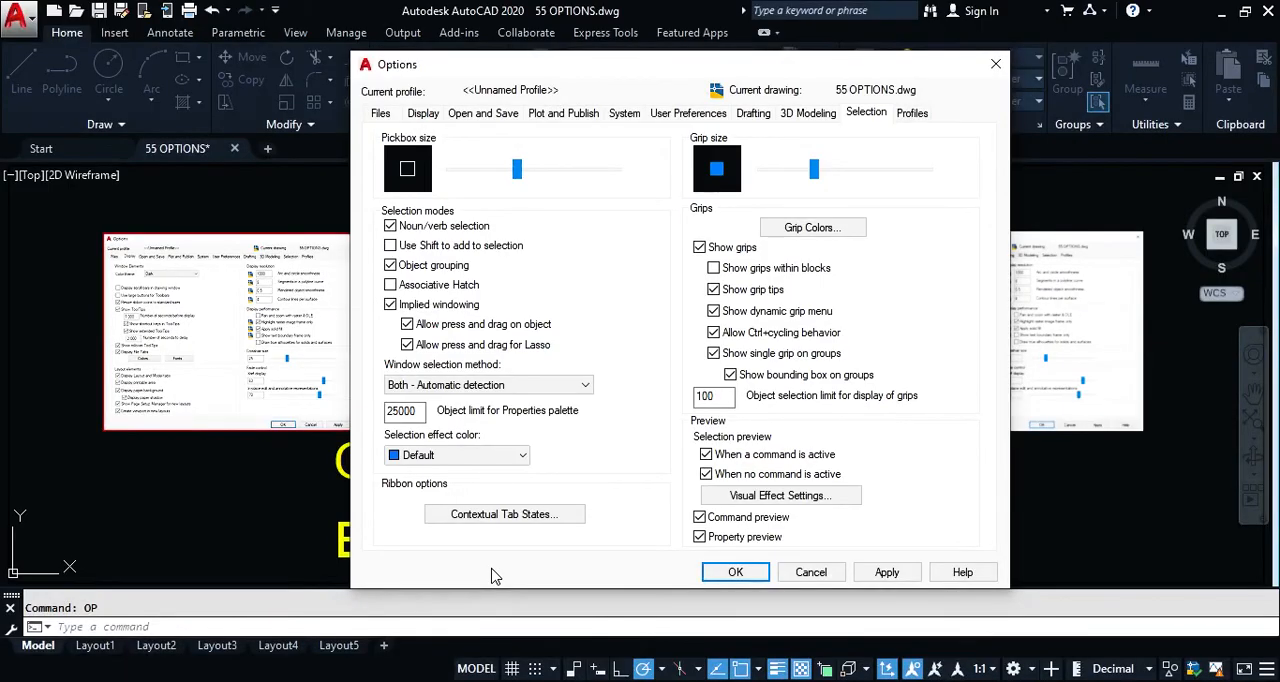
left_click(753, 578)
Step: Draw a small square with the Rectangle command above the magenta Options title
type("rec")
key("Return")
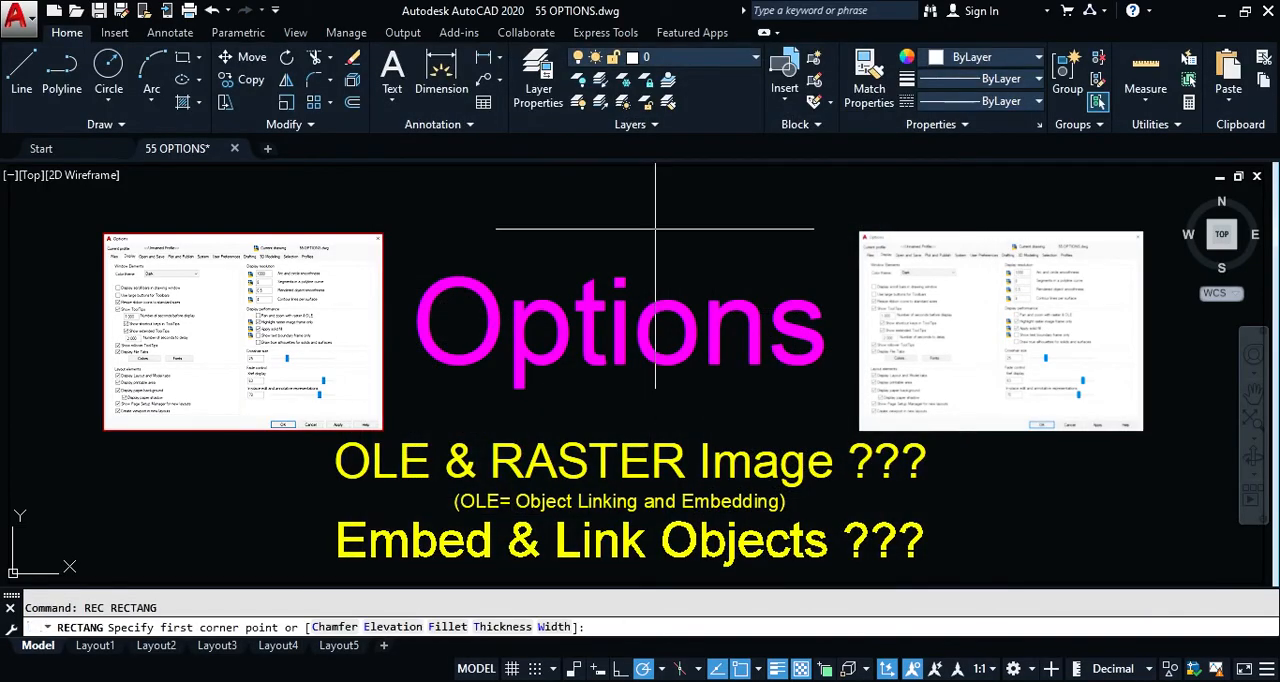
scroll(613, 212, "up", 4)
left_click(600, 209)
left_click(702, 308)
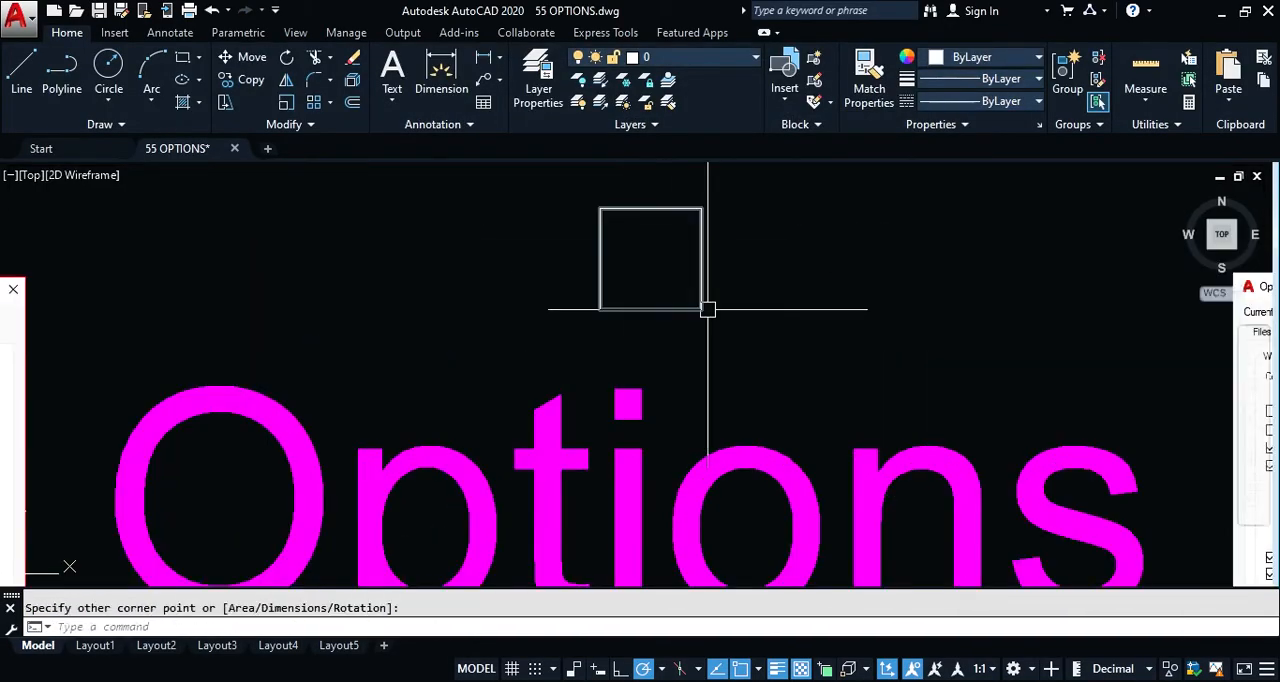
Step: Fill the small square with a diagonal associative hatch at angle 0 and scale 1
key("Return")
left_click(651, 251)
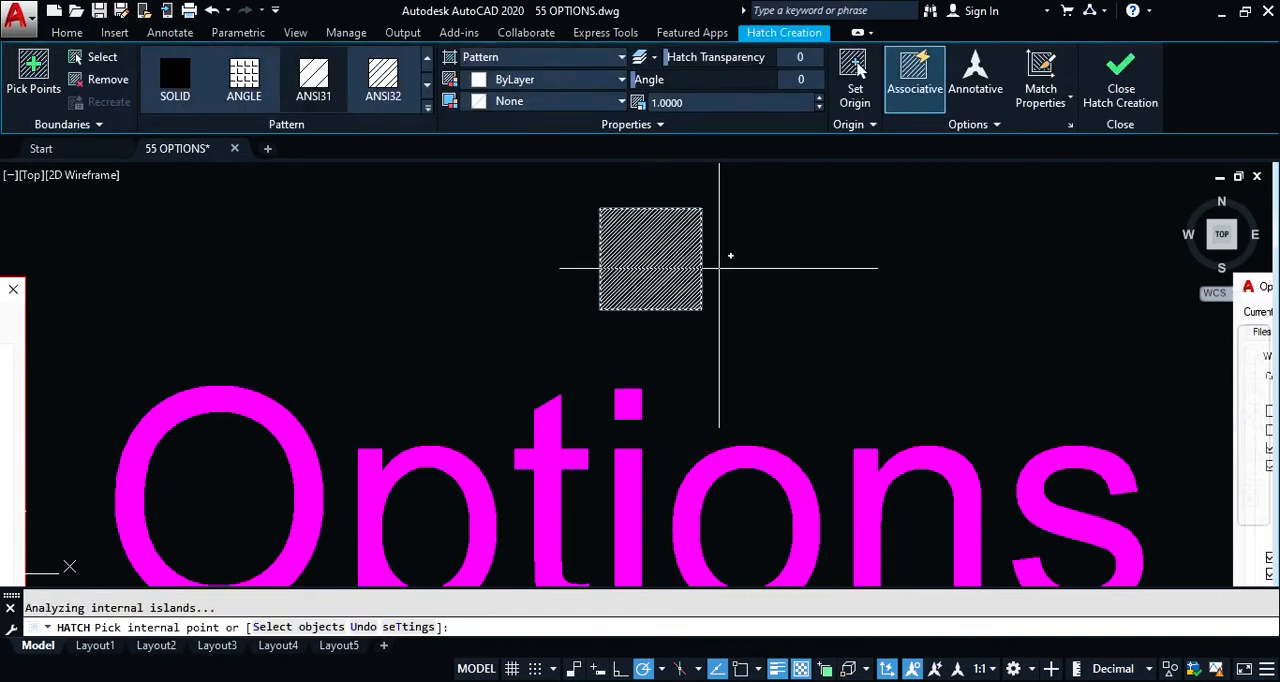
key("Return")
Step: Copy only the diagonal hatch out of the small square to the empty space beside it, and delete the copy
scroll(731, 237, "up", 2)
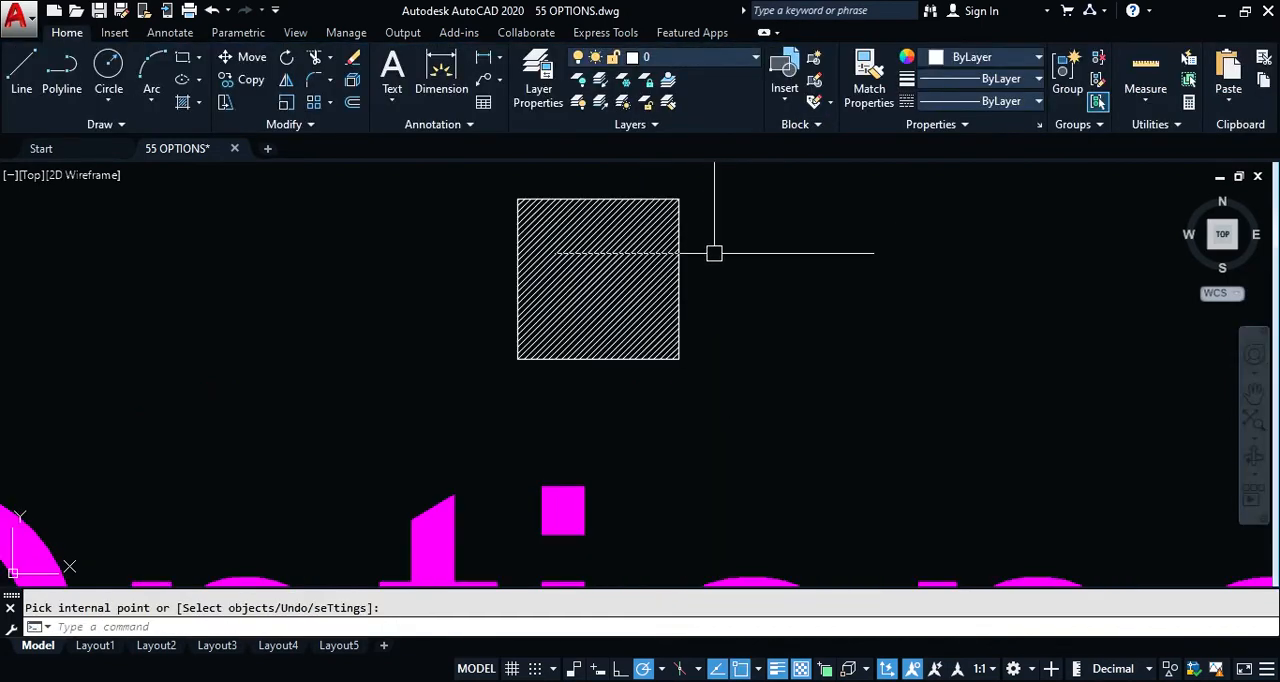
left_click(617, 280)
key("Escape")
left_click(630, 294)
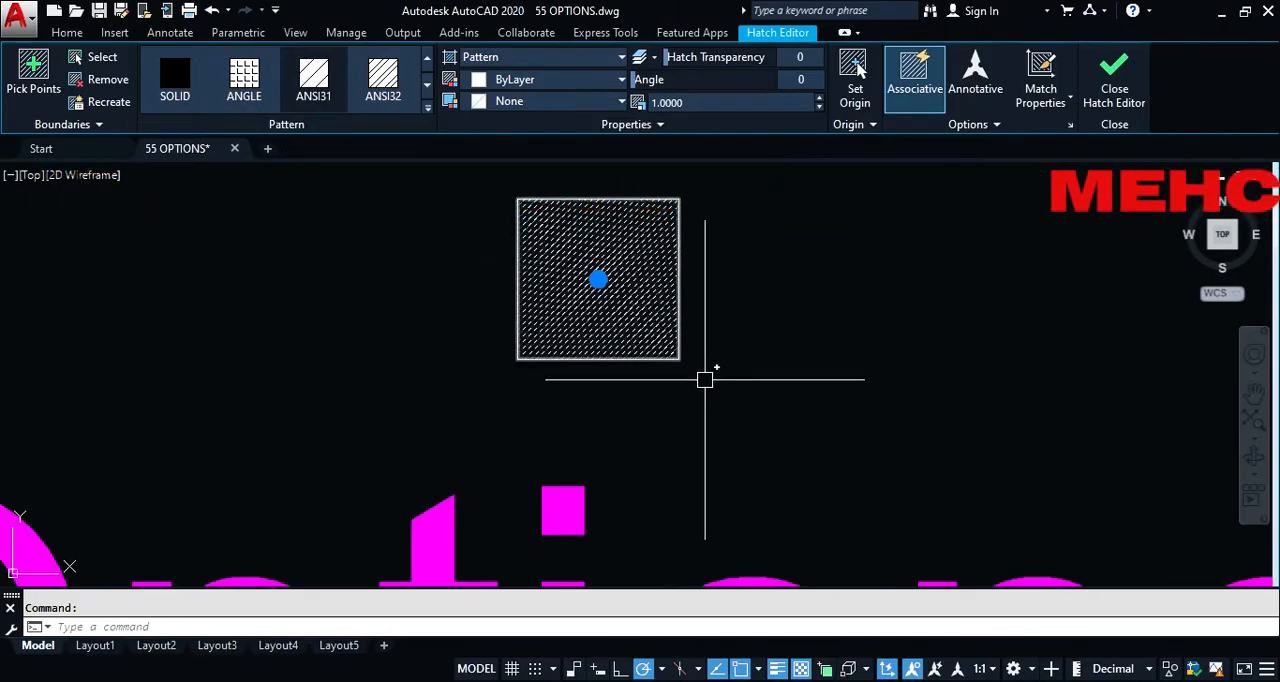
type("co")
key("Return")
left_click(657, 394)
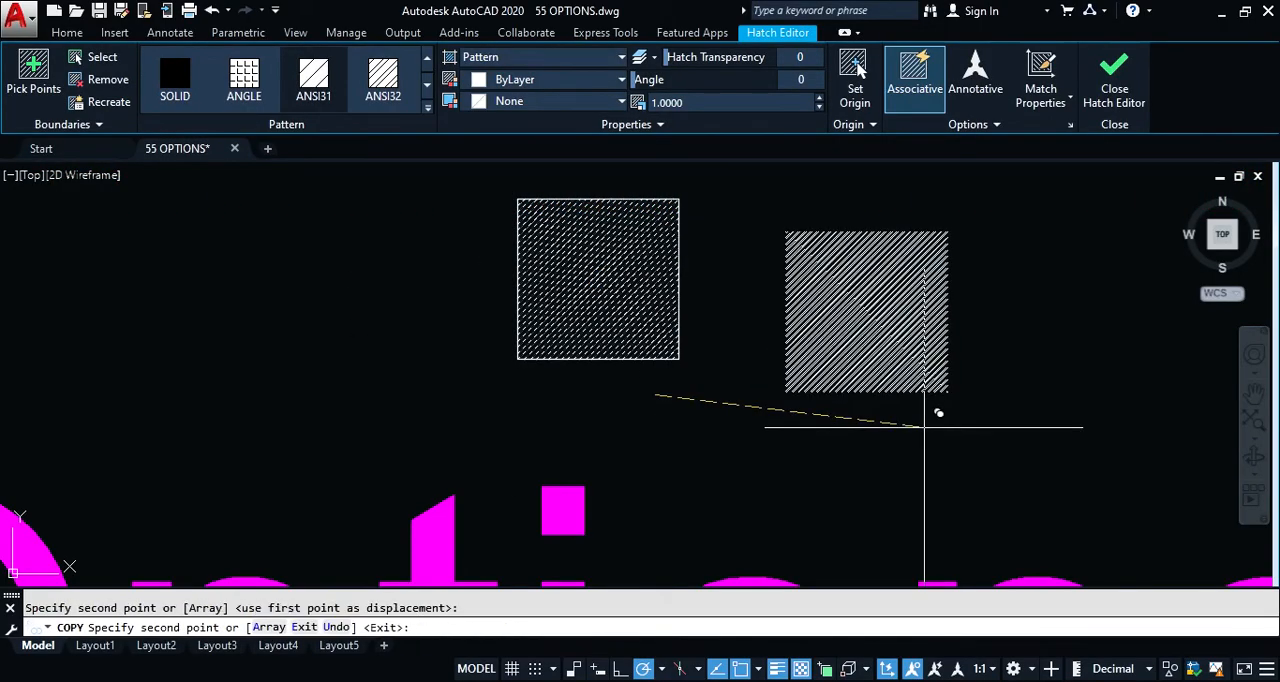
key("Escape")
left_click(886, 386)
key("Delete")
Step: Turn on Associative Hatch in the Selection settings of the Options dialog and accept the change
type("o")
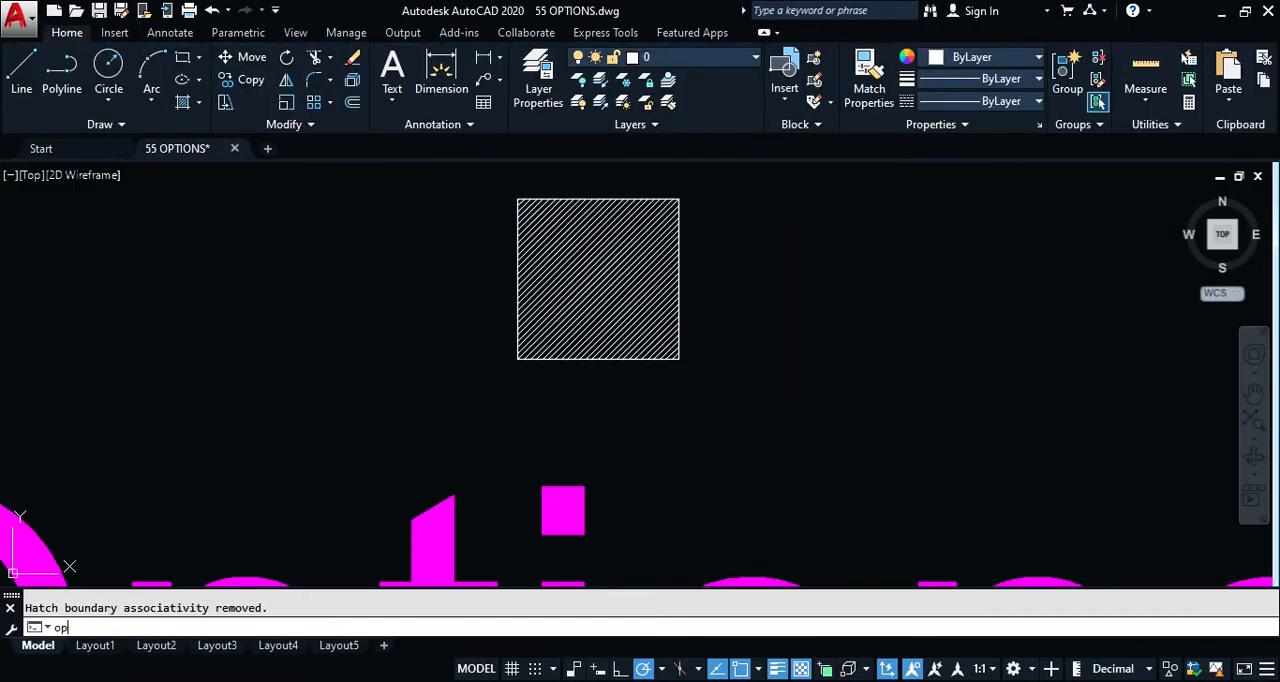
type("p")
key("Return")
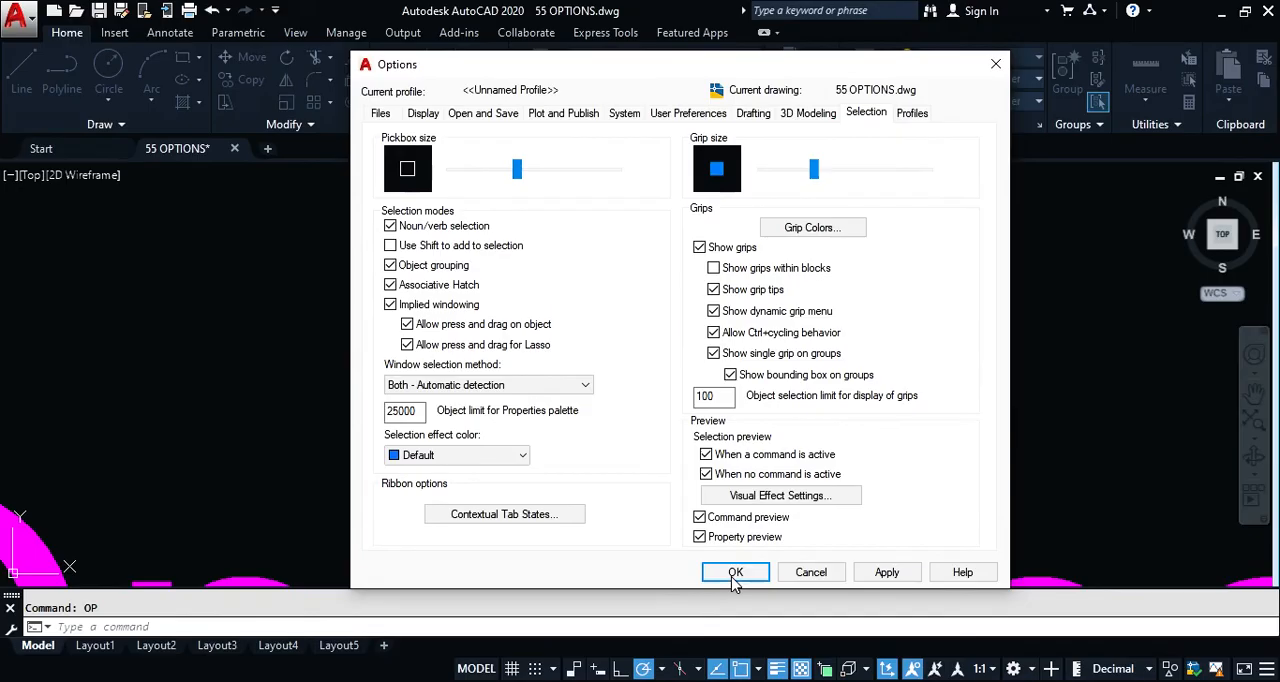
left_click(735, 572)
Step: Copy the hatch together with its square boundary to the empty space beside the original
left_click(679, 297)
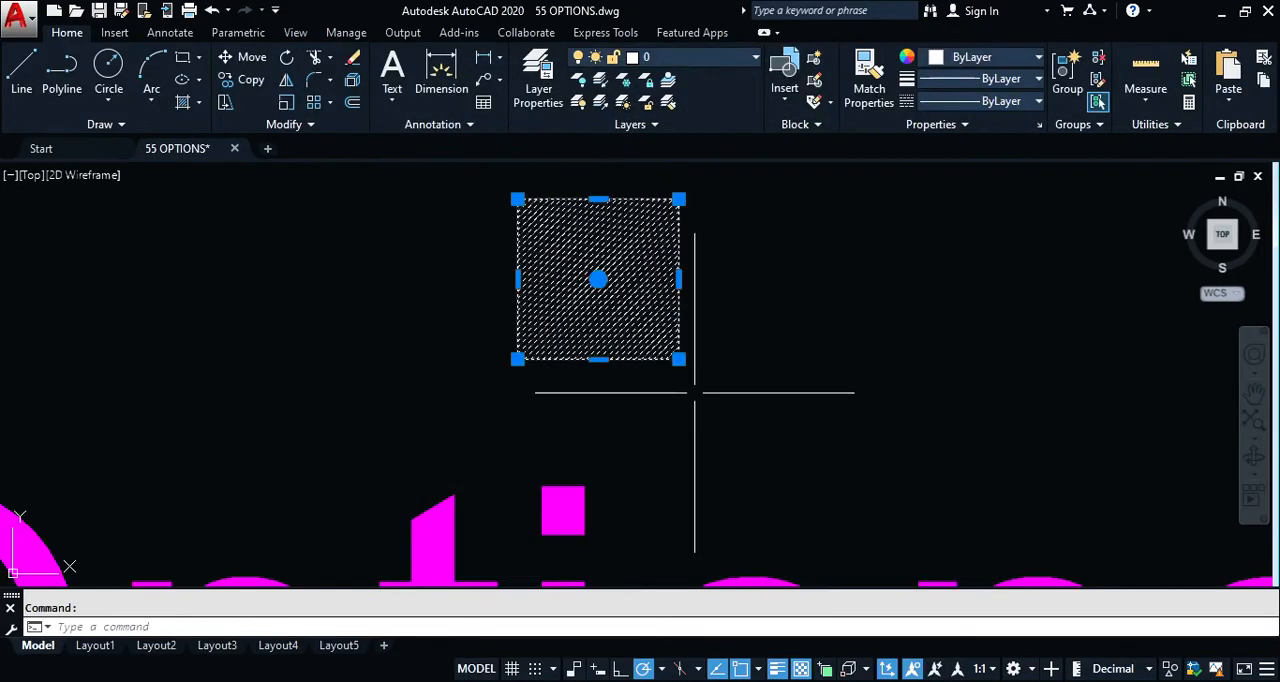
type("co")
key("Return")
left_click(600, 400)
left_click(849, 437)
key("Return")
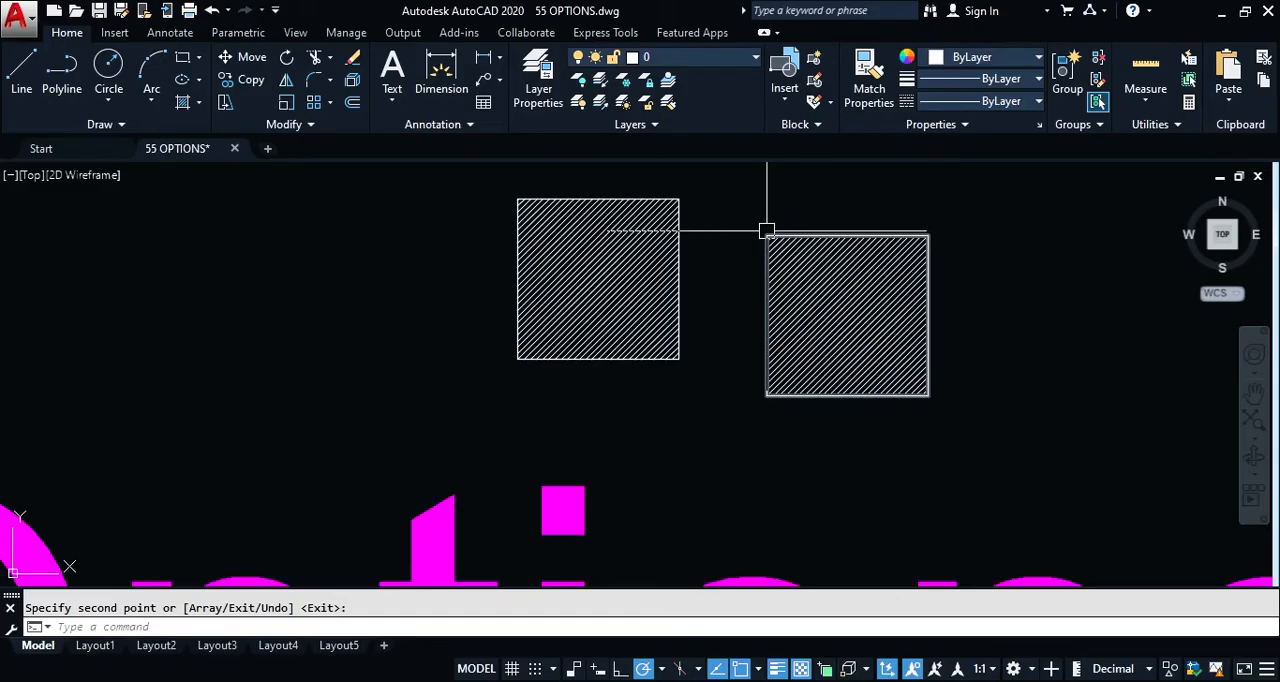
Step: Erase both hatched squares above the magenta Options title
left_click(982, 230)
left_click(796, 444)
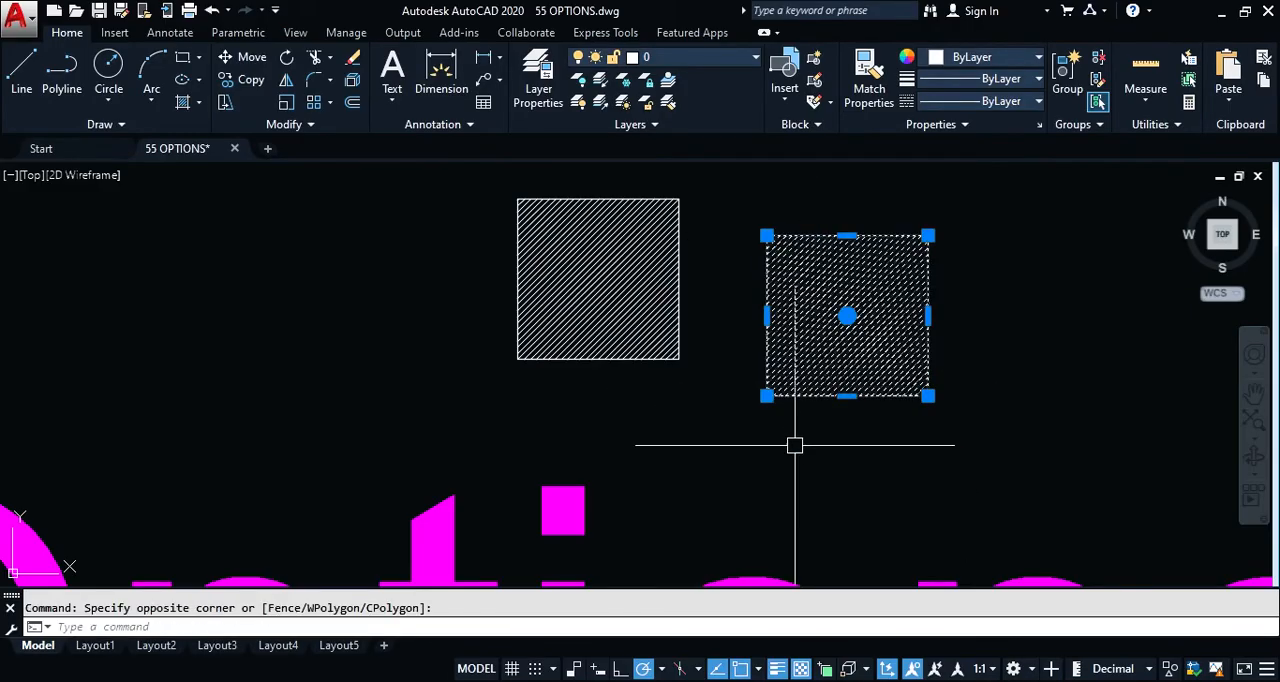
left_click(974, 228)
left_click(510, 412)
type("e")
key("Return")
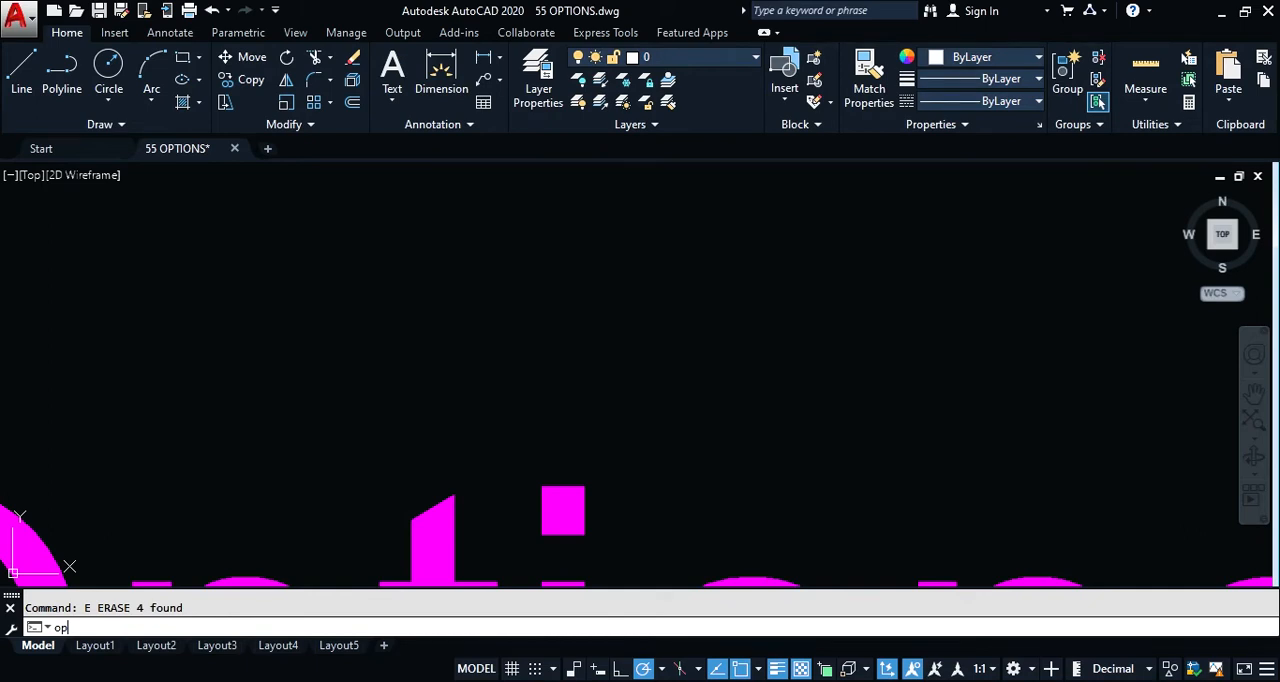
Step: Turn off Associative Hatch in the Selection settings of the Options dialog and close the dialog
key("Return")
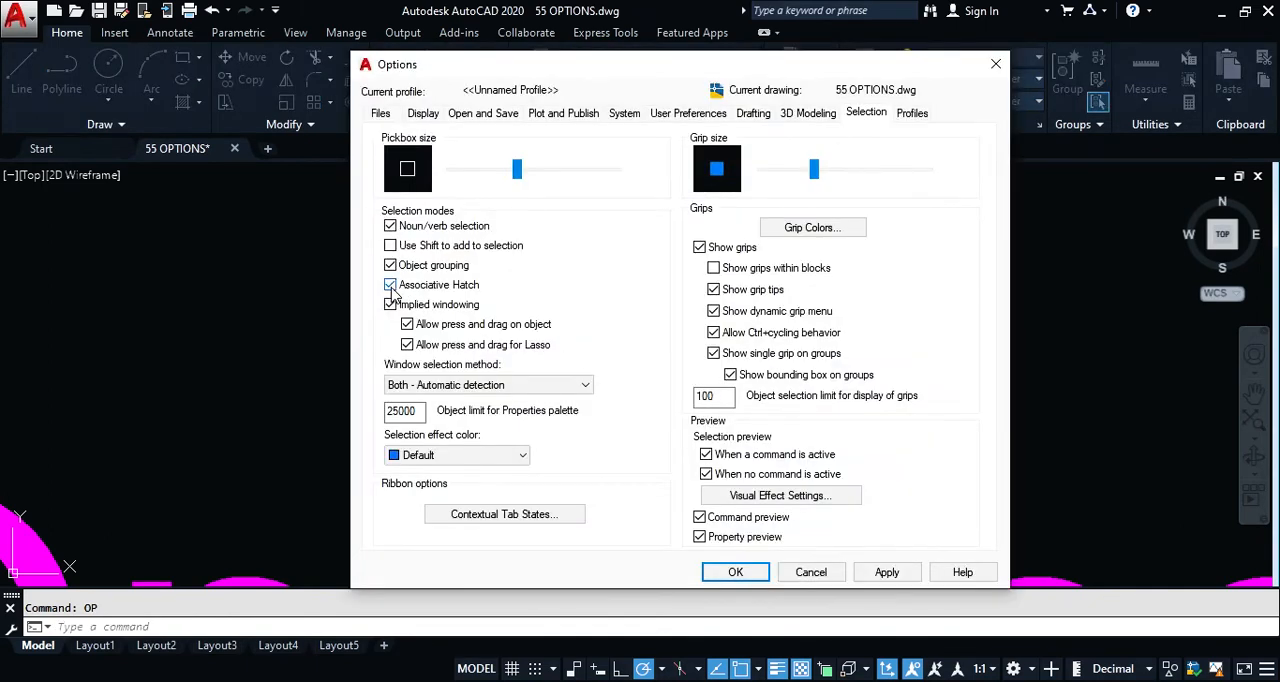
mouse_move(393, 290)
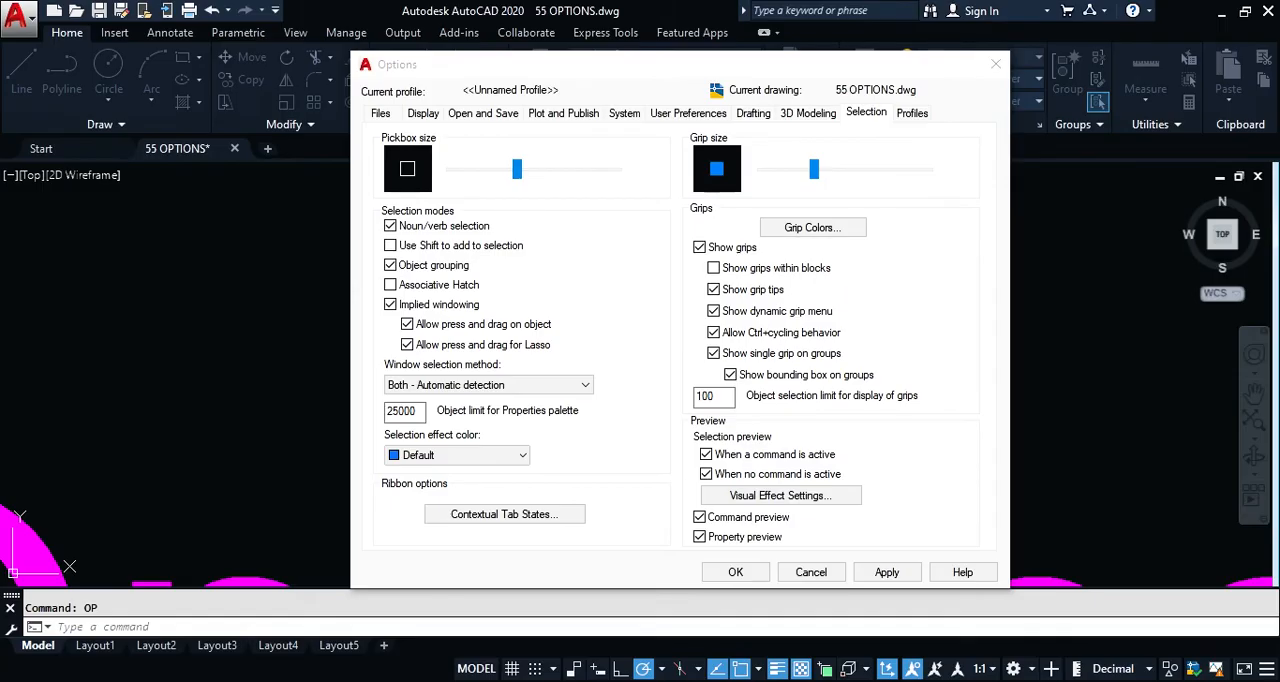
left_click(808, 571)
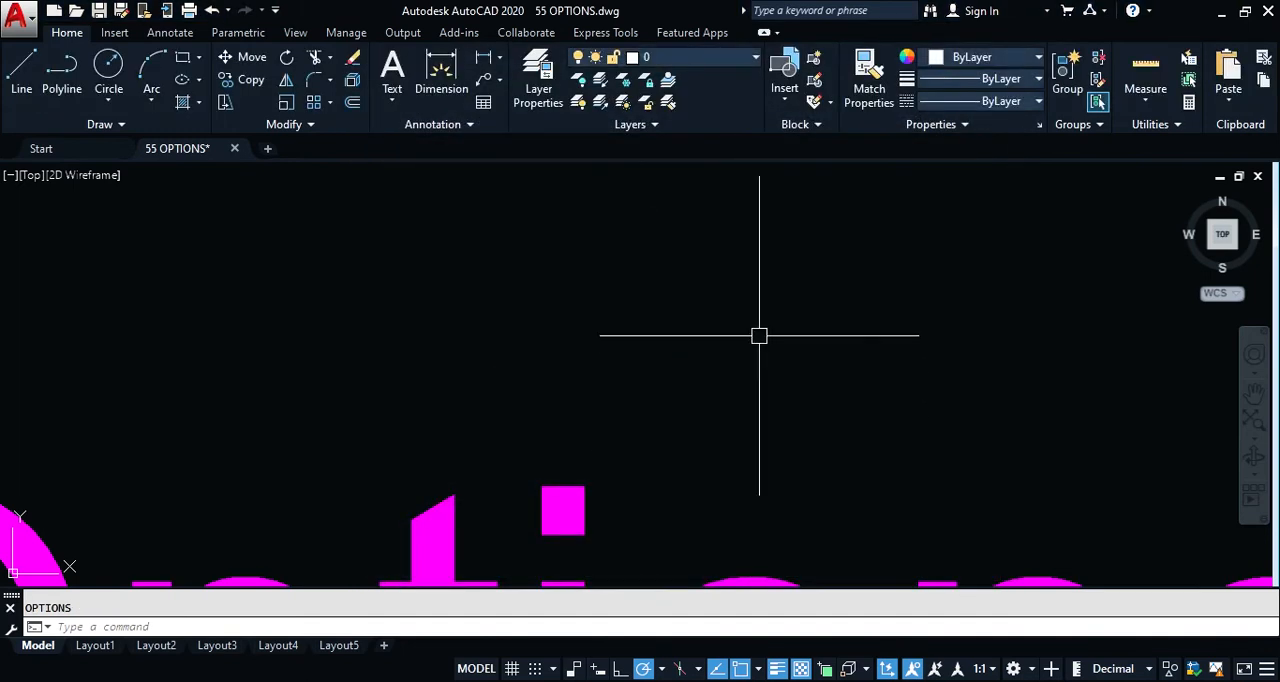
Step: Draw a single diagonal line with the Line command in the empty area above the Options title
left_click(823, 257)
left_click(750, 330)
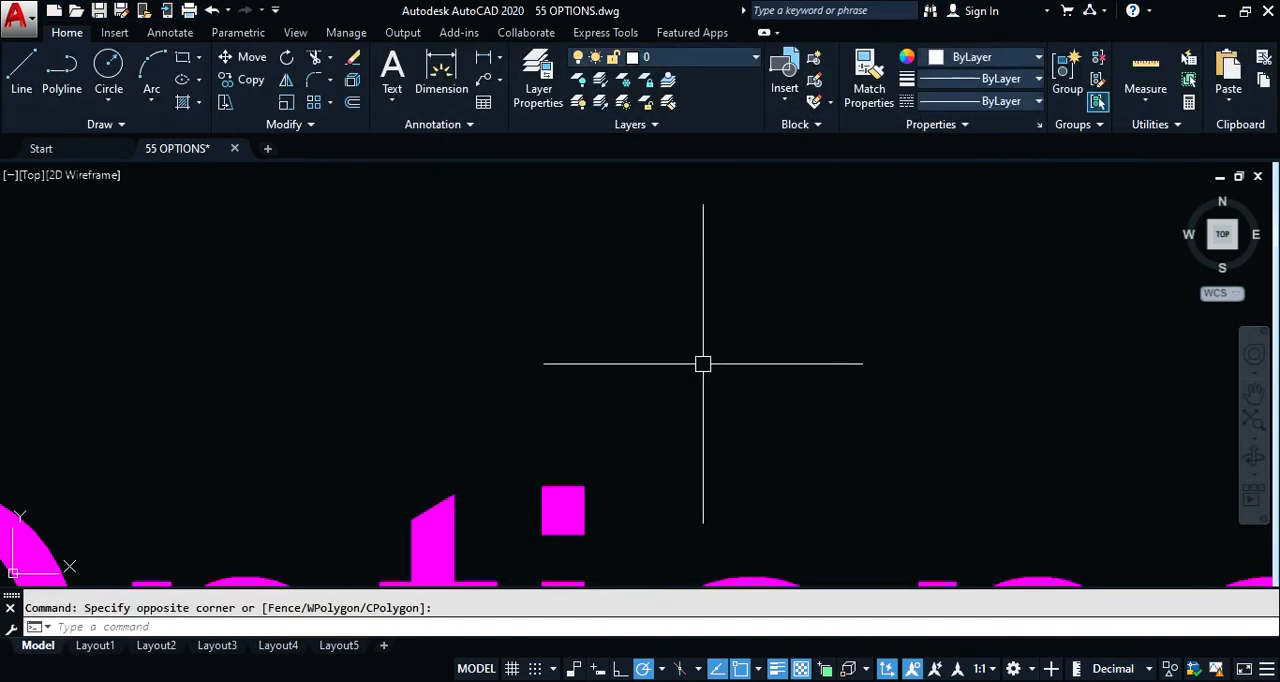
type("l")
key("Return")
left_click(746, 233)
left_click(627, 359)
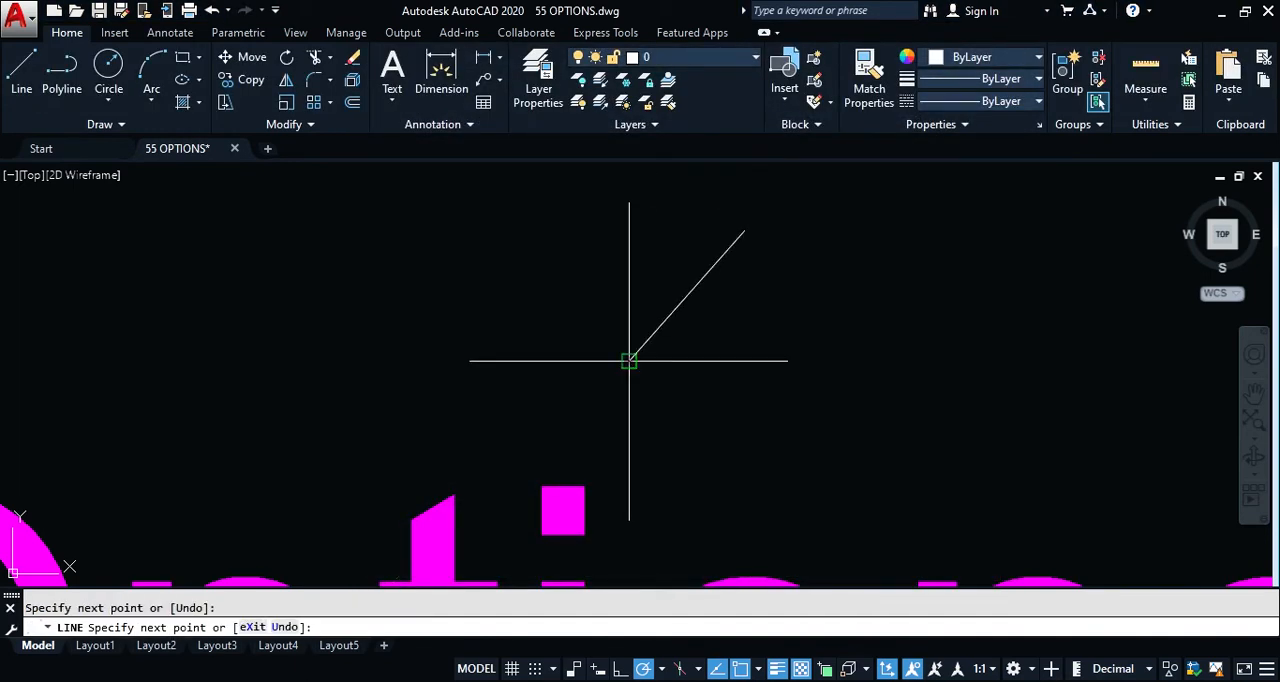
key("Return")
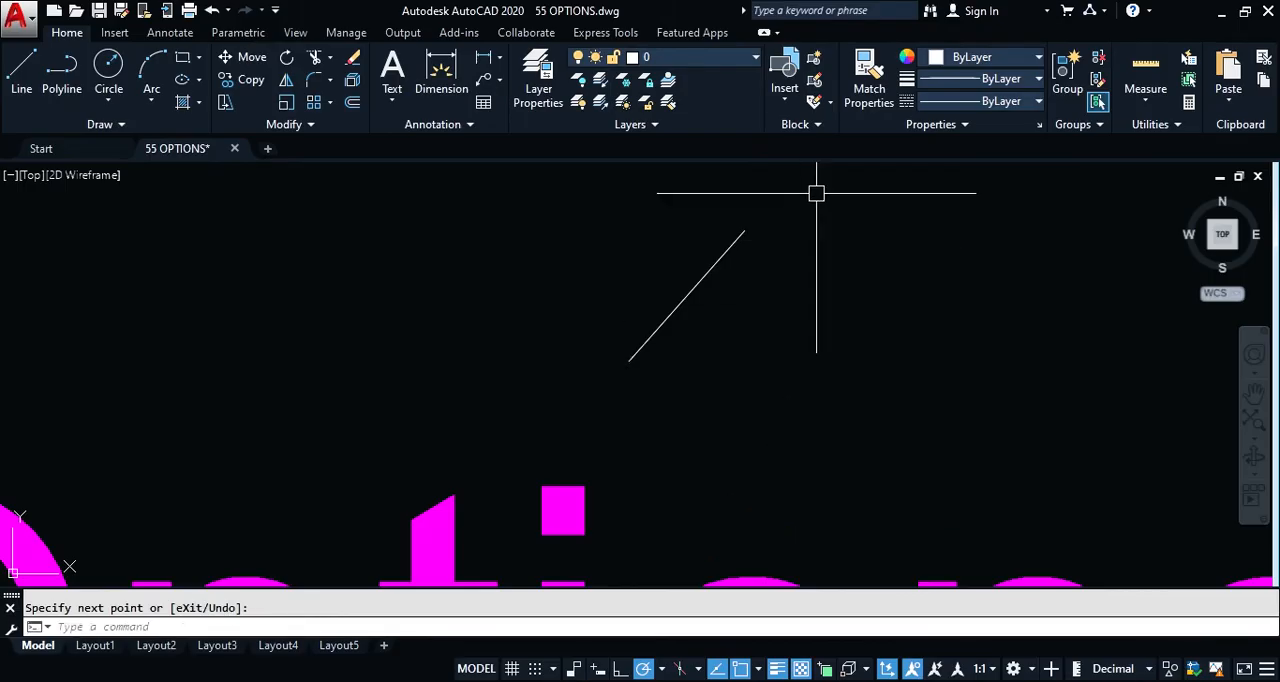
Step: Test implied windowing with crossing selection windows over the diagonal line and in empty space, clearing the resulting selection
left_click(819, 191)
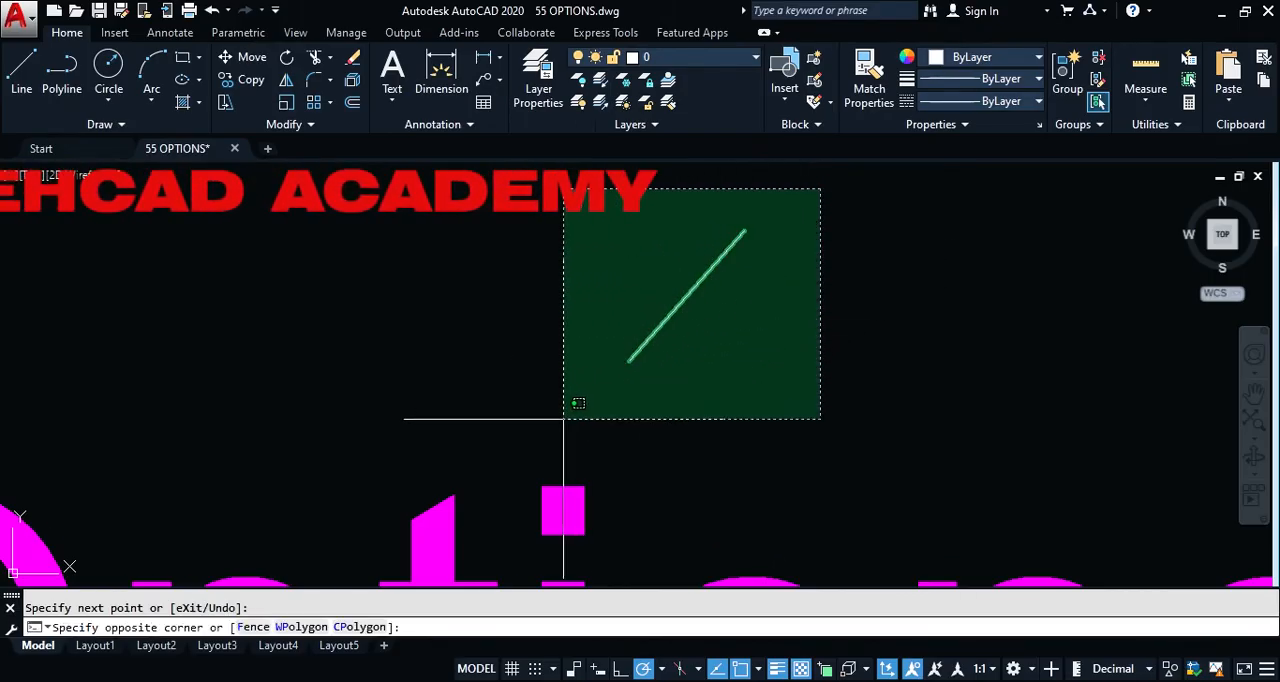
left_click(778, 358)
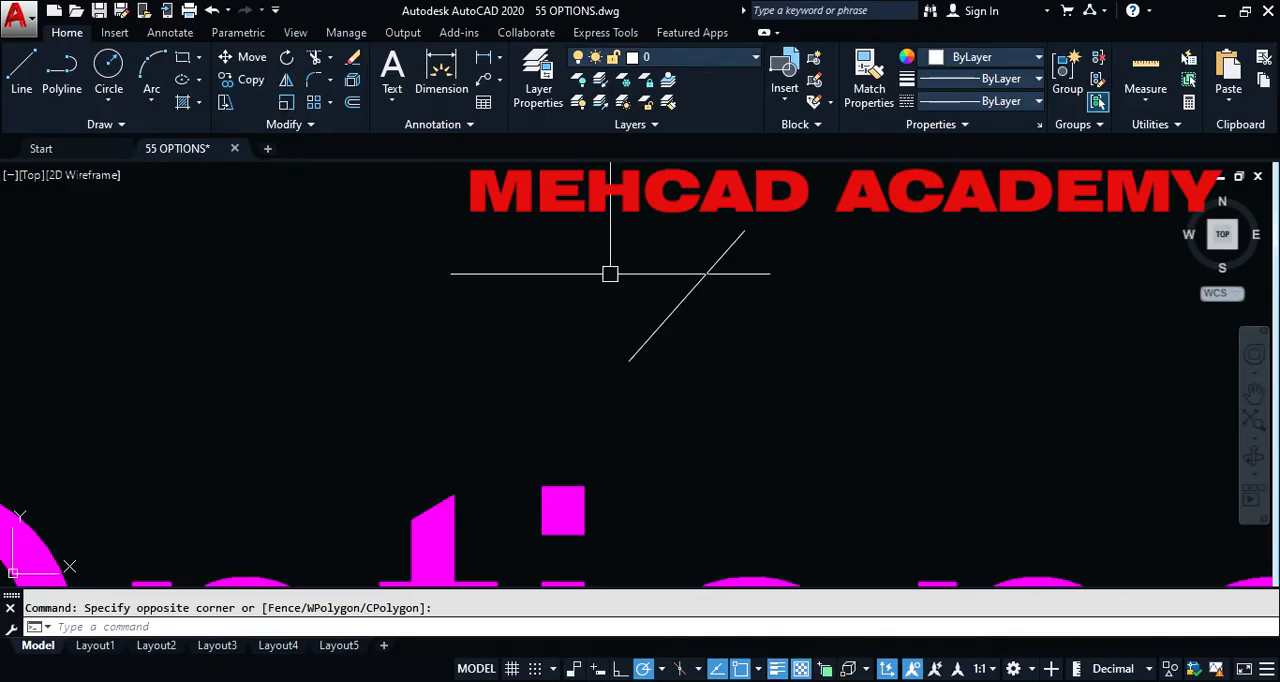
left_click(577, 193)
left_click(488, 250)
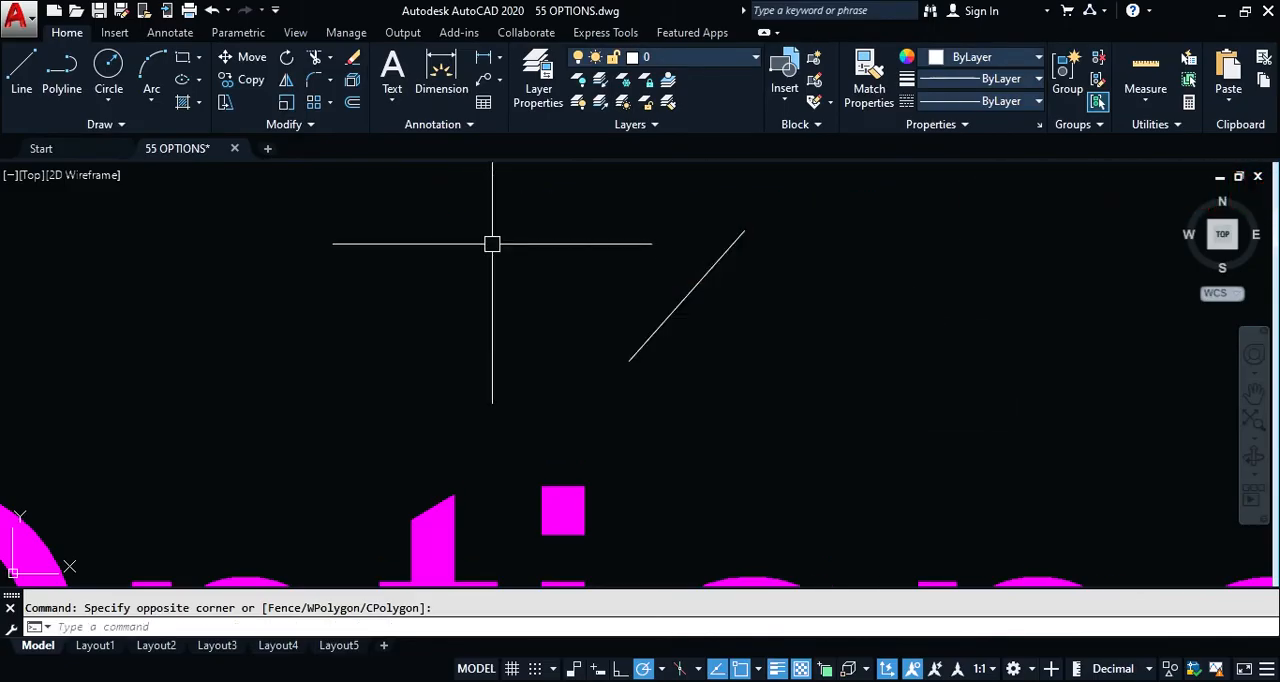
left_click(816, 181)
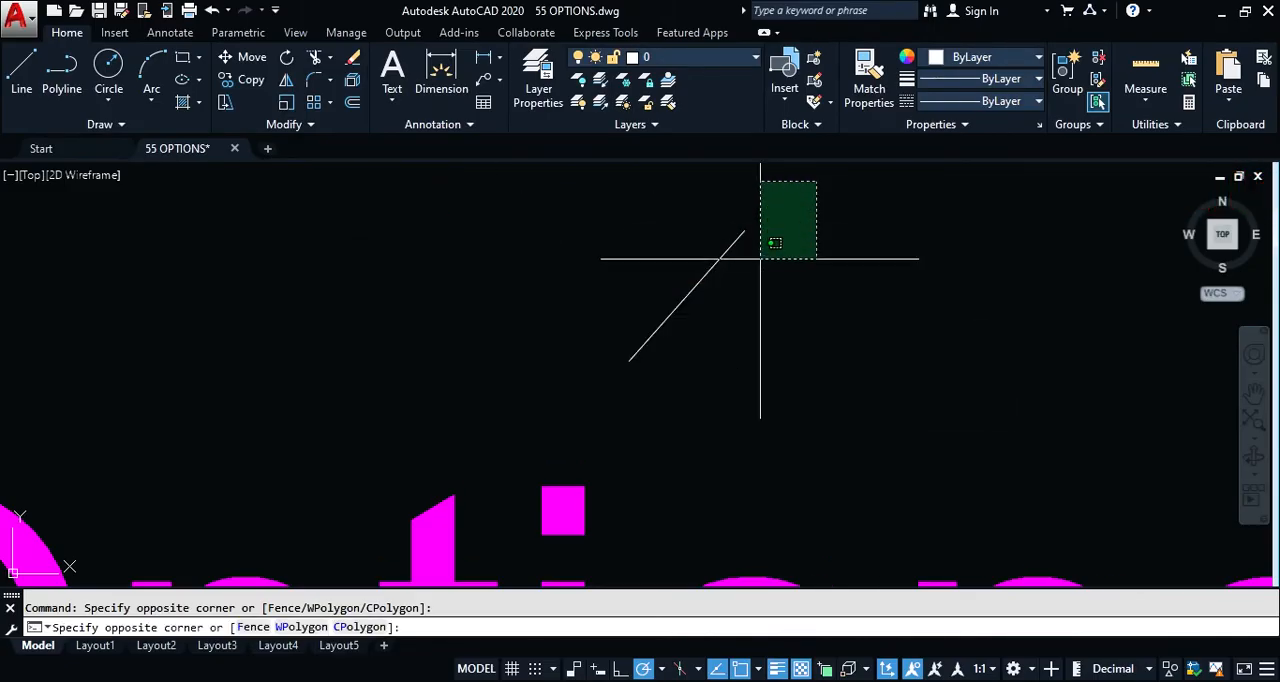
left_click(690, 285)
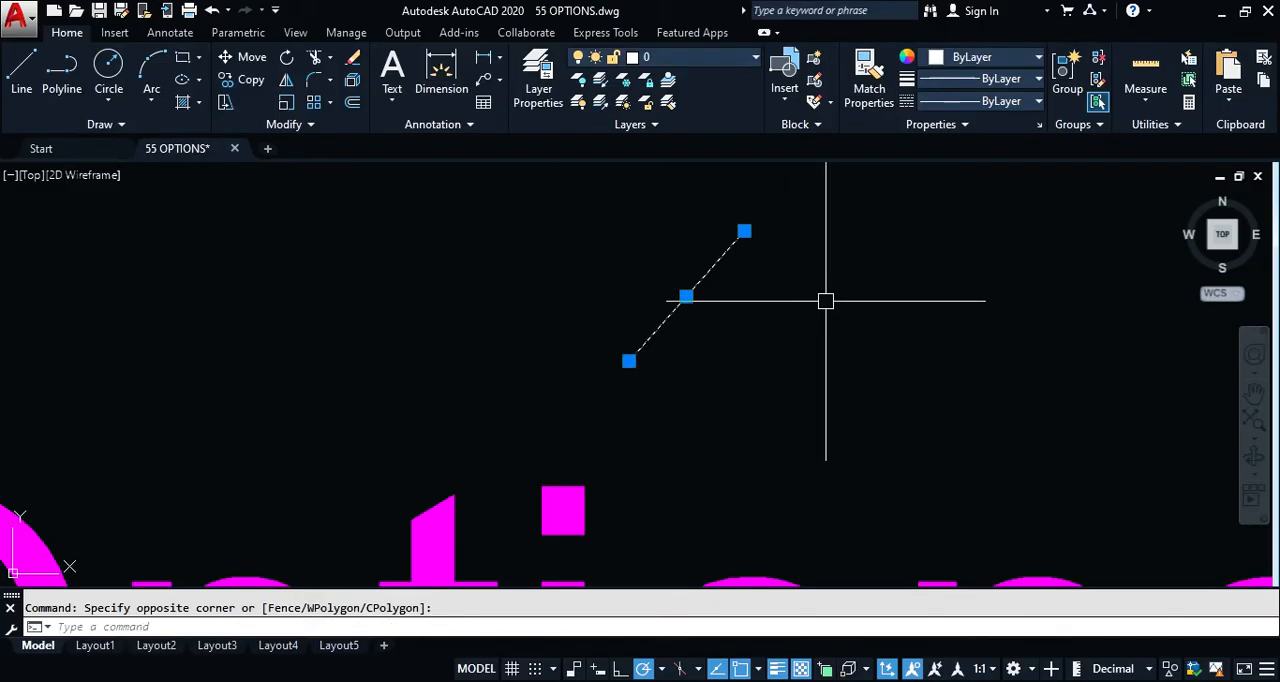
key("Escape")
left_click(538, 193)
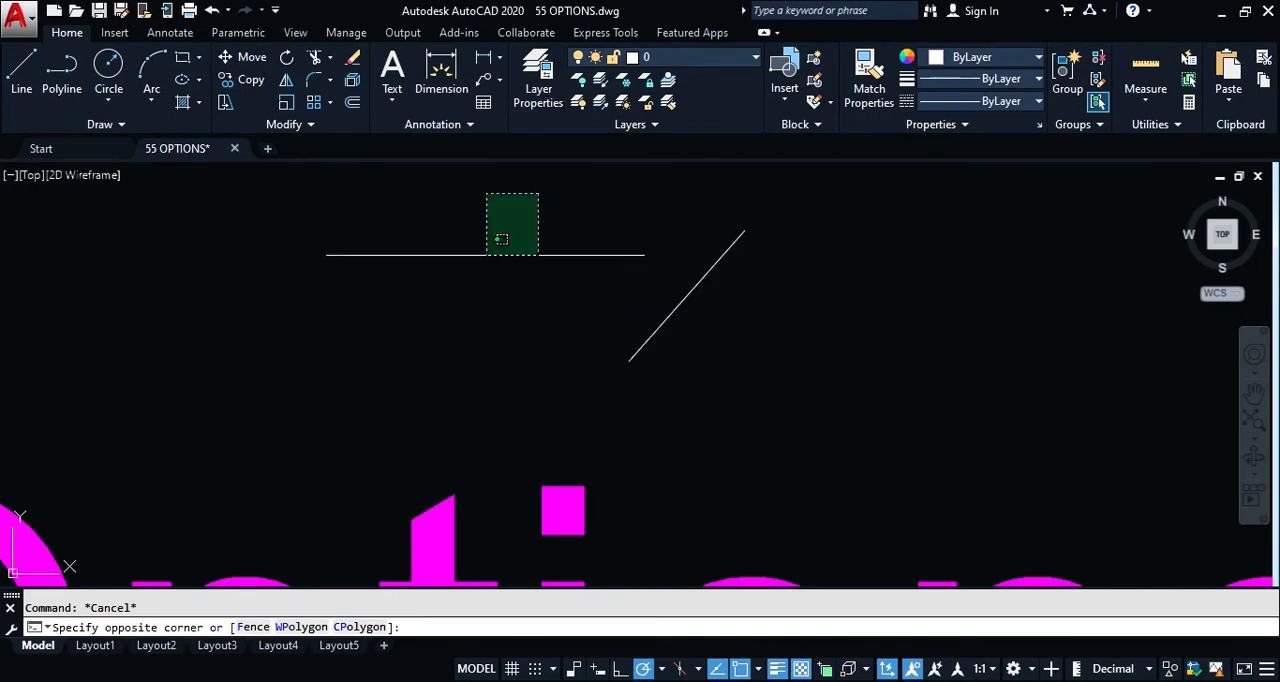
left_click(518, 260)
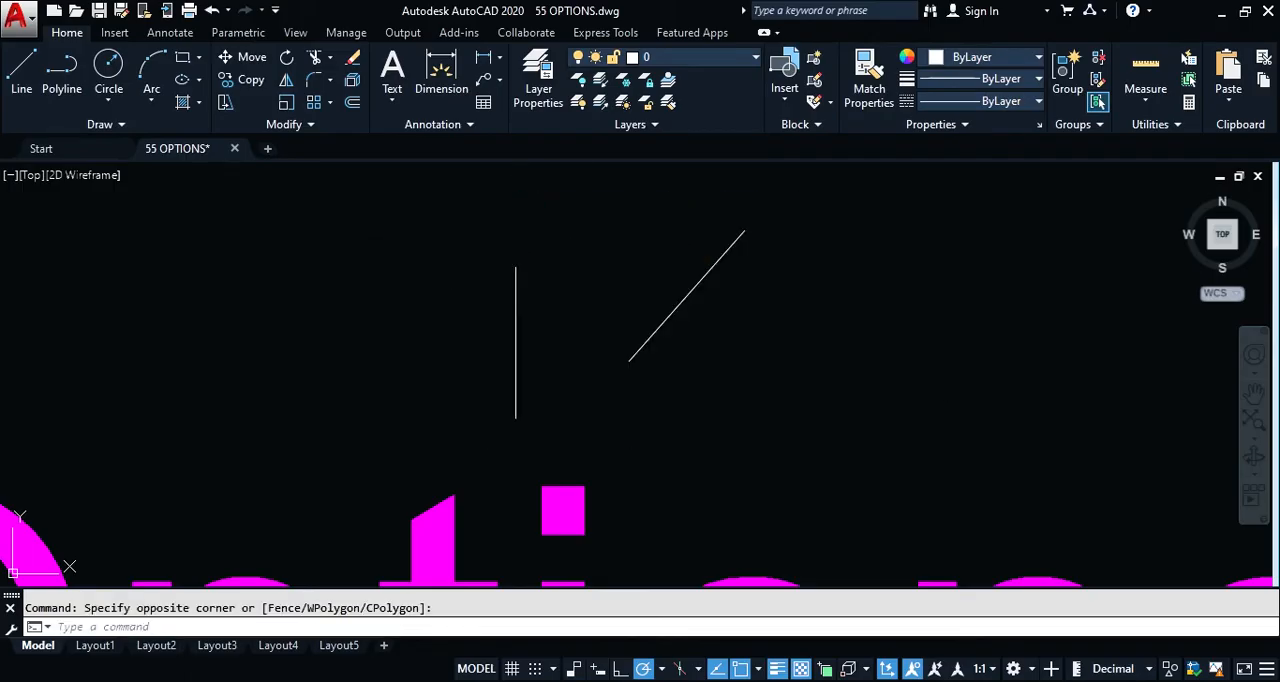
left_click(826, 180)
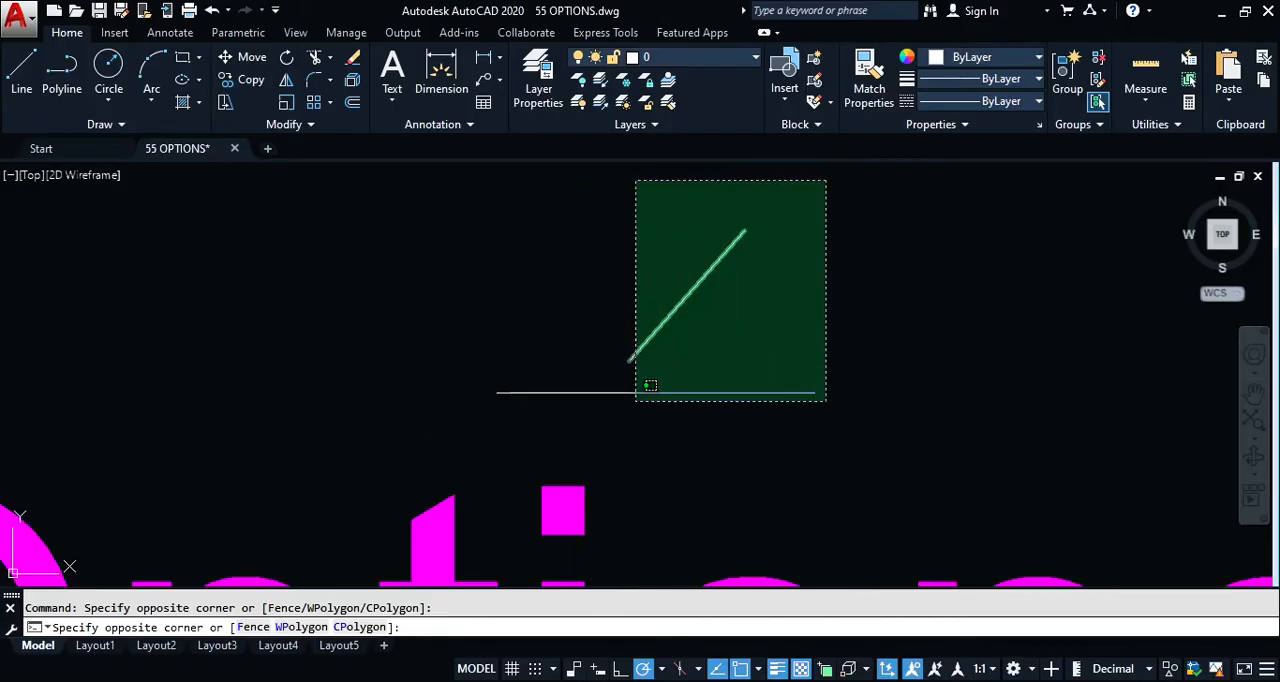
left_click(866, 277)
Step: Review Allow press and drag for Lasso in the Options dialog, keep it on, and lasso-select the diagonal line
type("op")
key("Return")
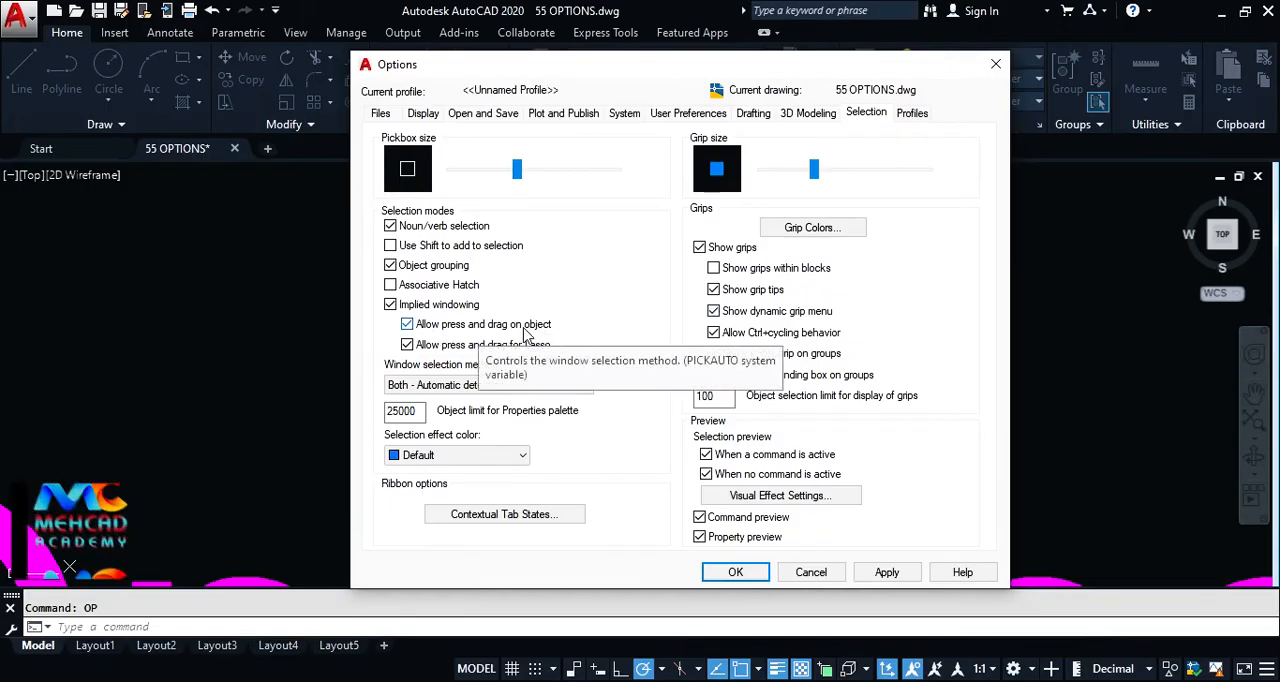
left_click_drag(578, 67, 556, 53)
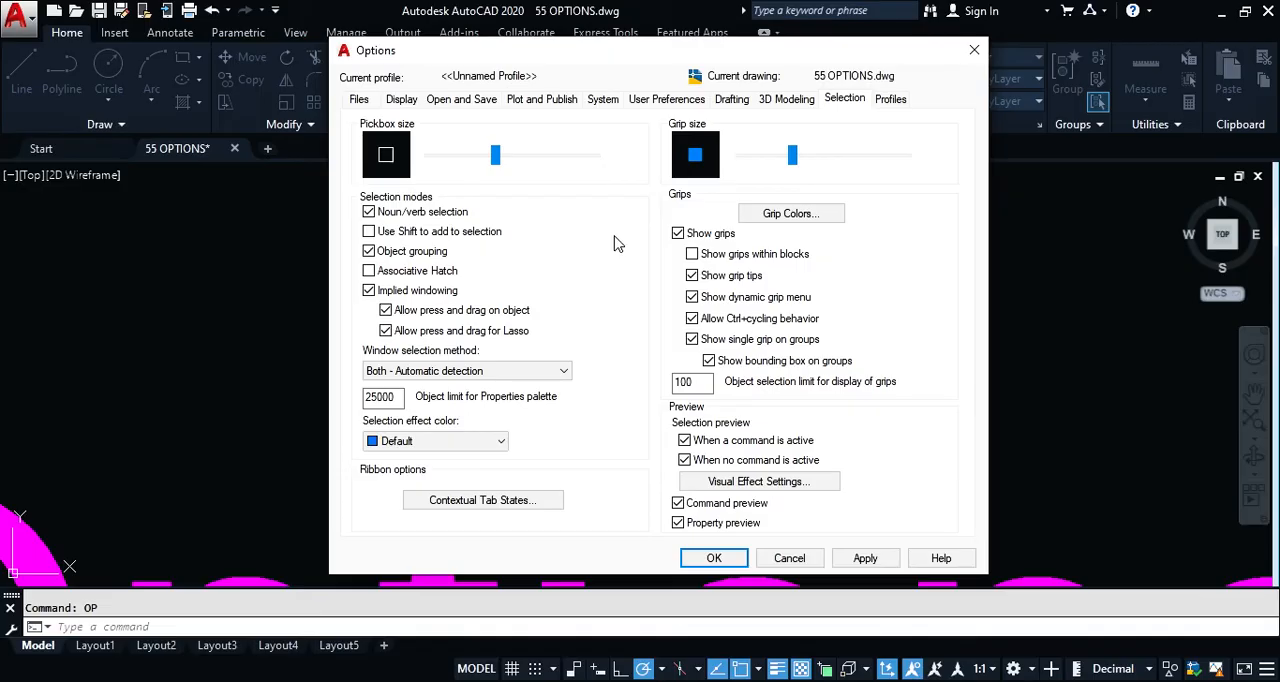
left_click(386, 332)
left_click(713, 558)
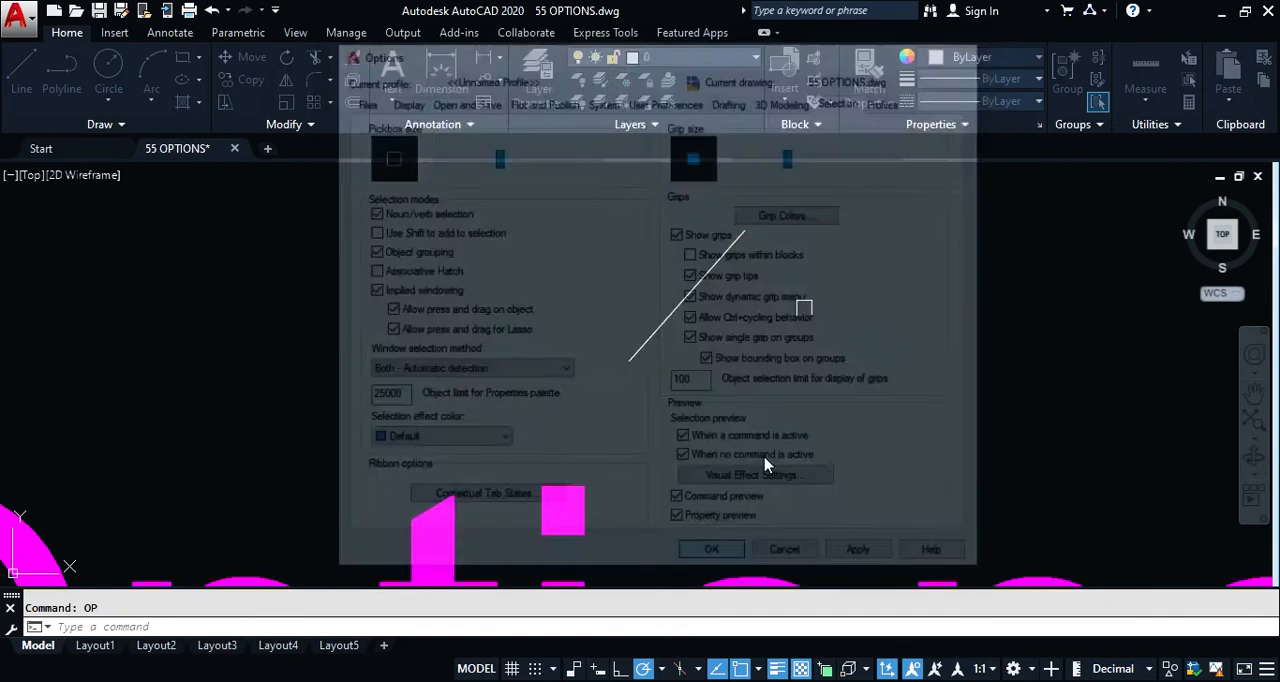
mouse_move(829, 326)
left_mouse_down()
mouse_move(792, 372)
mouse_move(682, 405)
mouse_move(580, 372)
mouse_move(594, 266)
mouse_move(776, 208)
mouse_move(878, 262)
mouse_move(893, 372)
mouse_move(1022, 323)
mouse_move(1125, 250)
mouse_move(1129, 420)
mouse_move(1110, 430)
left_mouse_up()
Step: Turn off Allow press and drag for Lasso in the Selection settings of the Options dialog and accept the change
type("op")
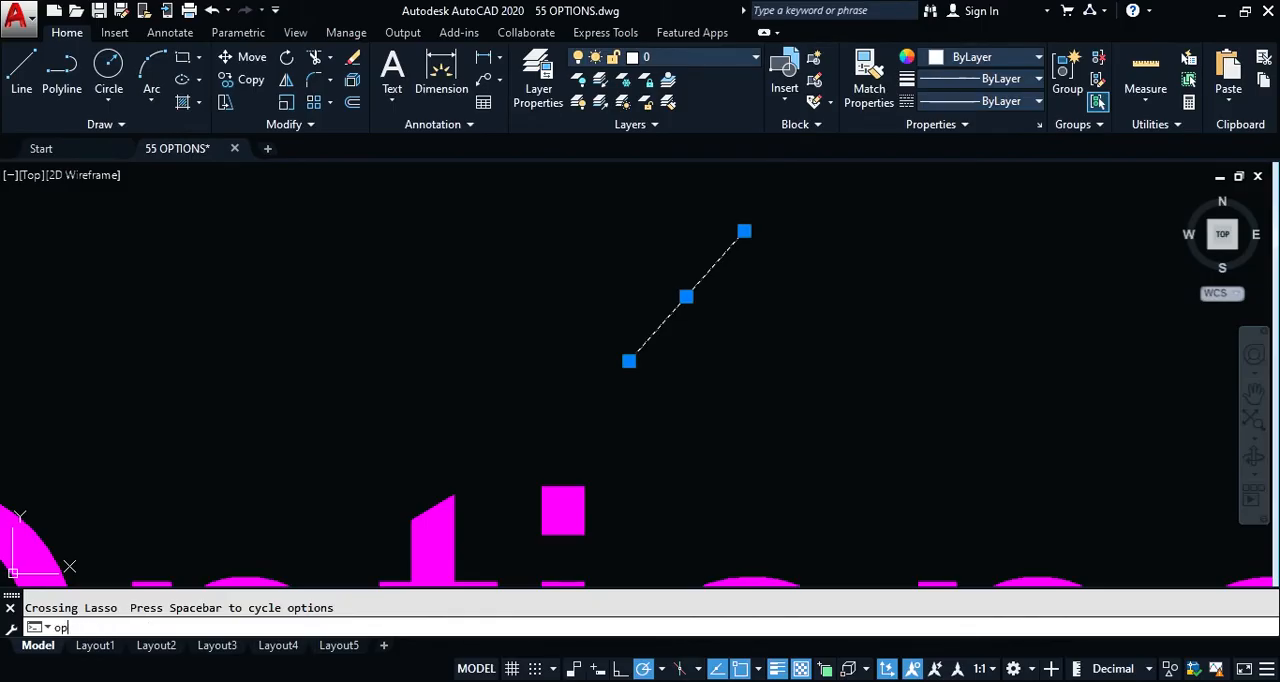
key("Return")
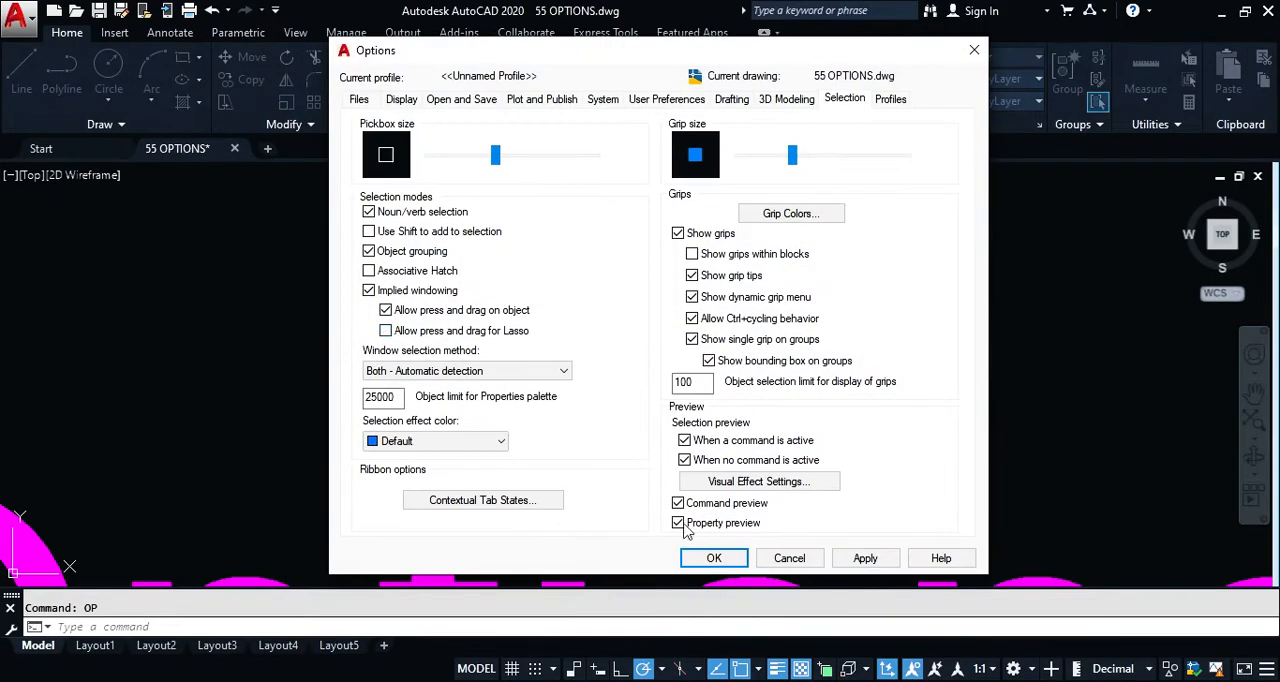
left_click(714, 558)
Step: Test rectangular crossing selection windows around the lower end of the diagonal line
left_click(803, 318)
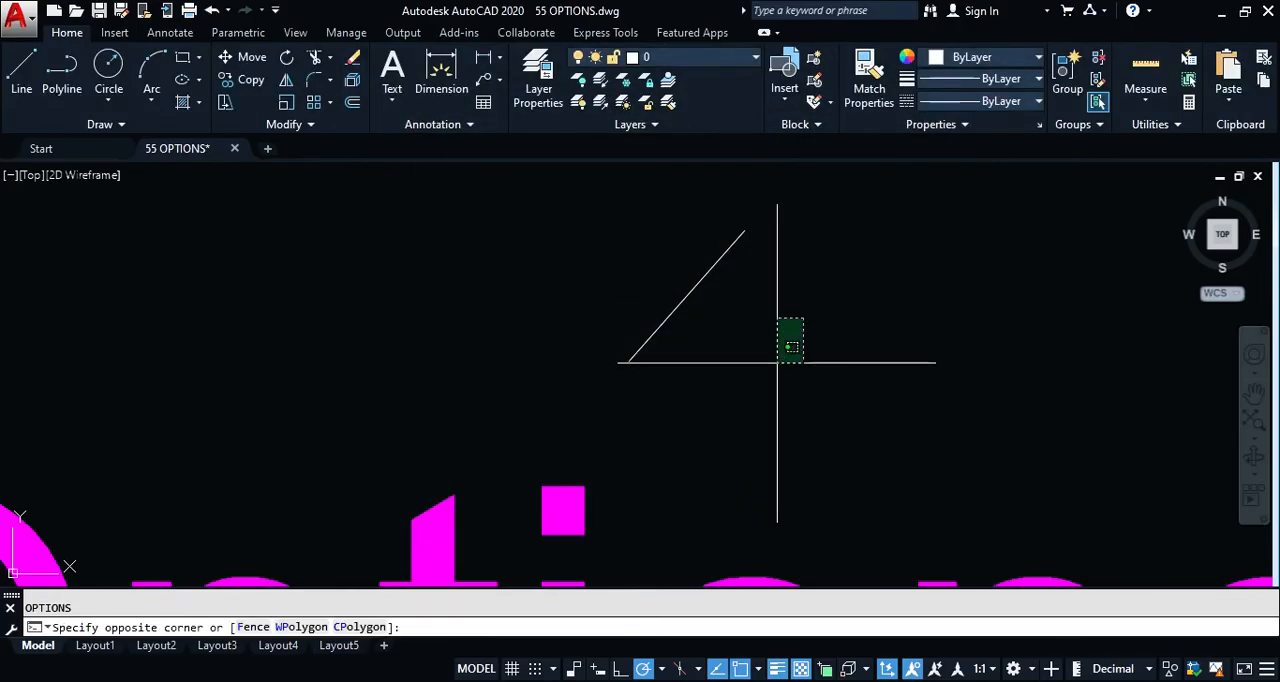
left_click(770, 365)
left_click(761, 355)
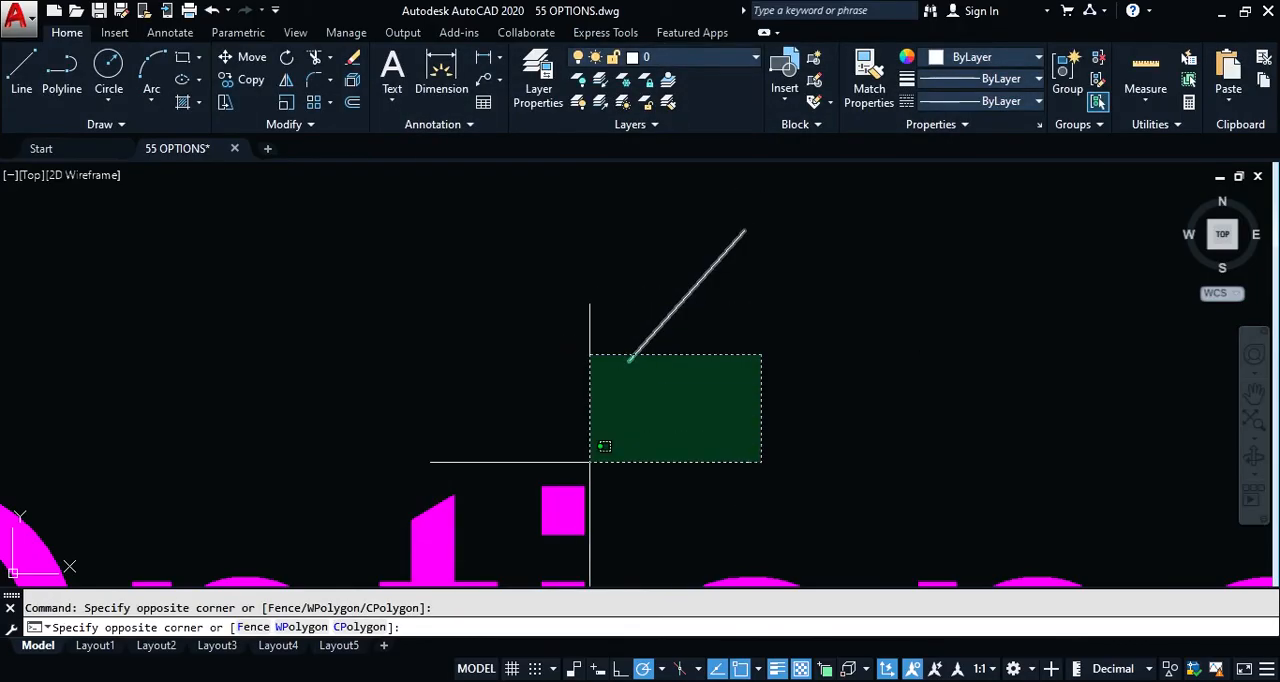
left_click(835, 388)
Step: Turn Allow press and drag for Lasso back on and keep the window selection method at Both - Automatic detection
type("op")
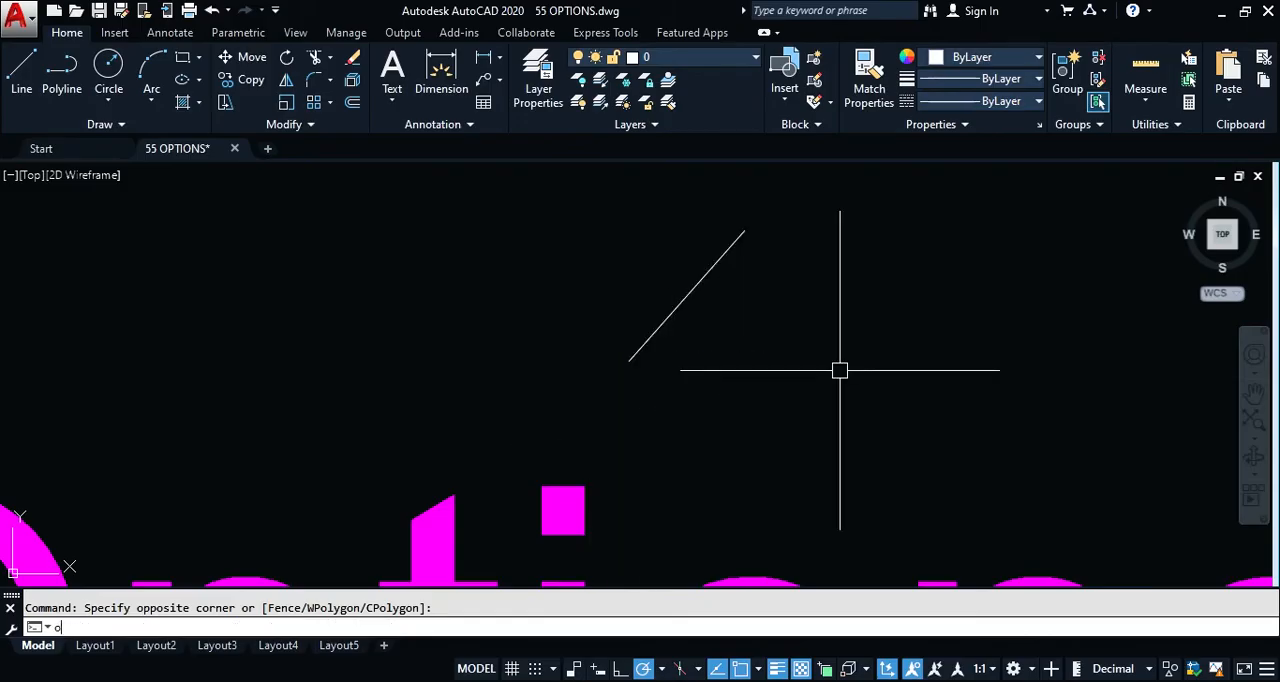
key("Return")
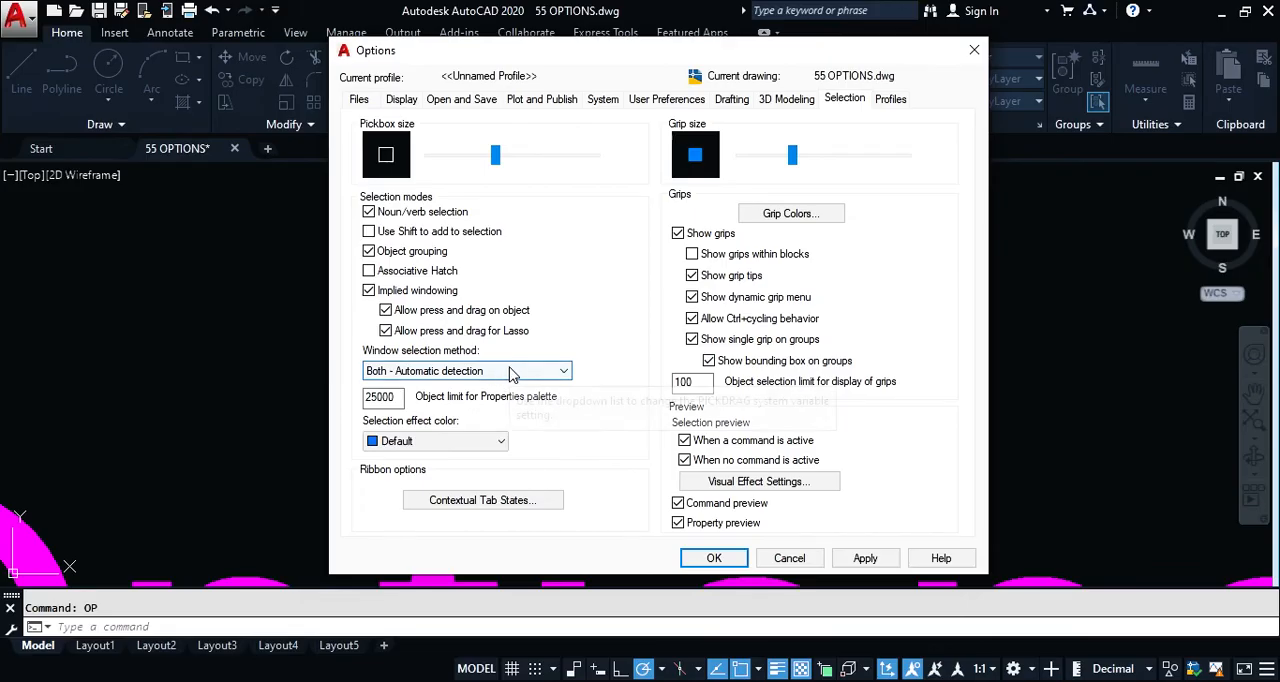
left_click(508, 372)
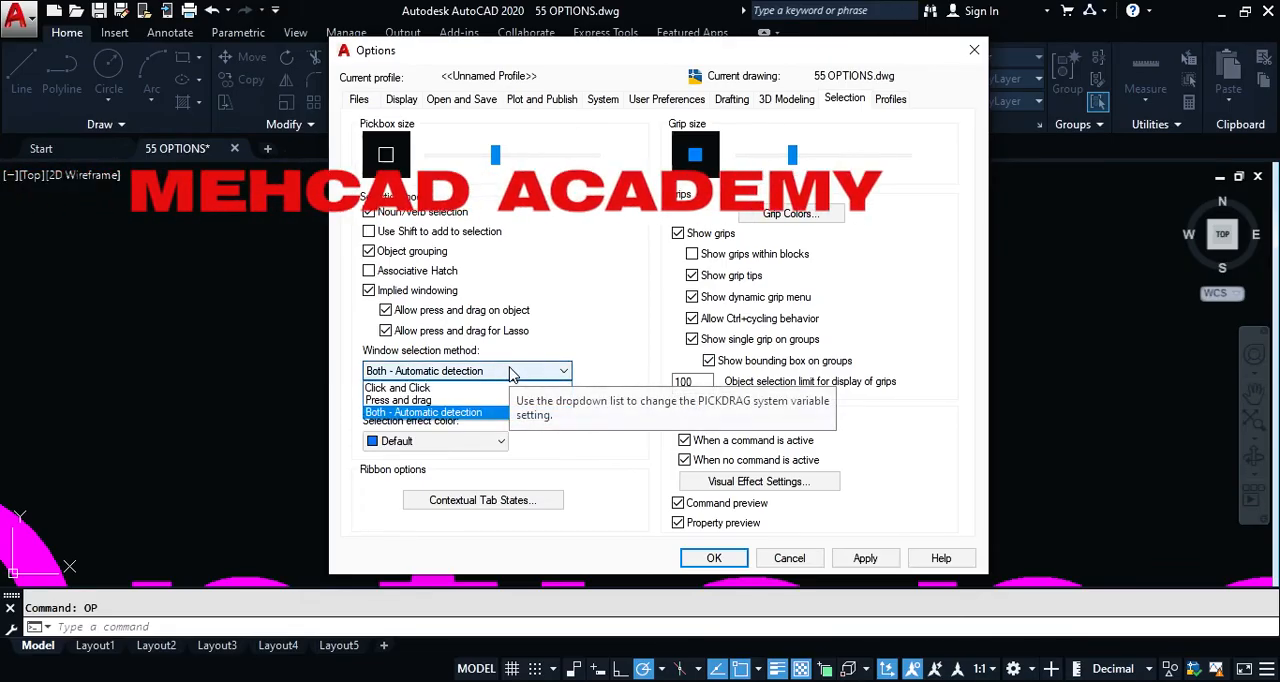
left_click(424, 411)
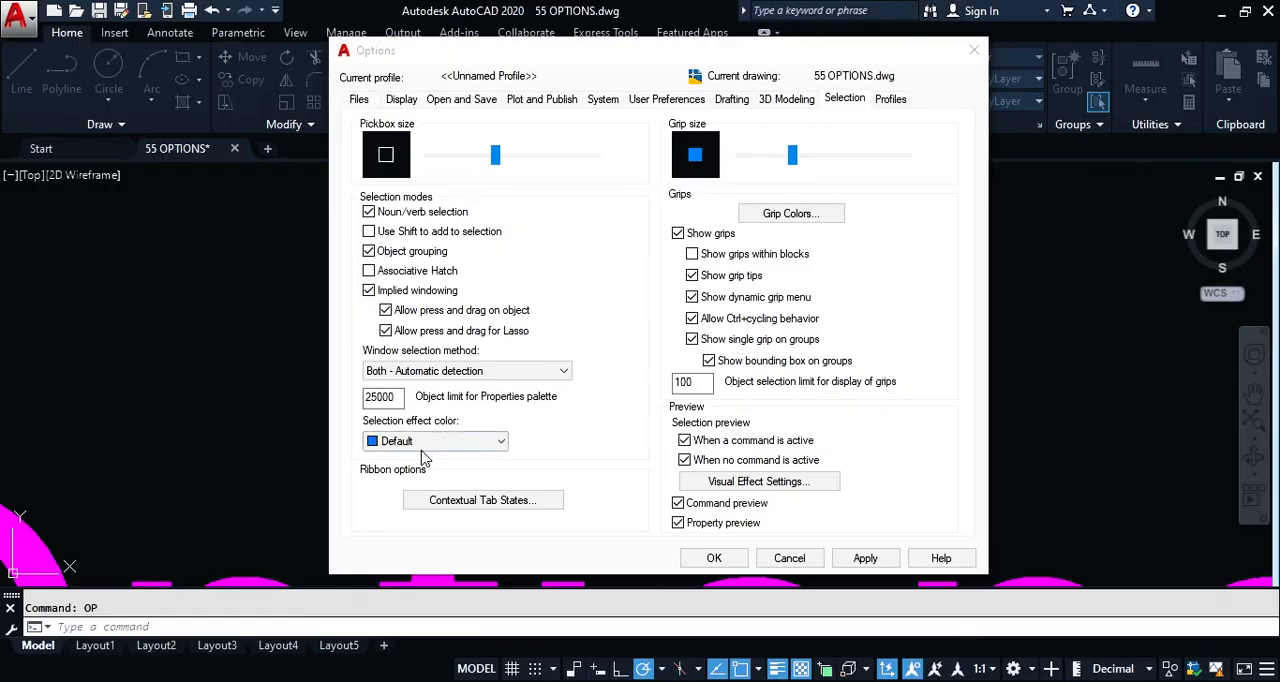
Step: Review the Ribbon Contextual Tab State Options and accept them unchanged
left_click(463, 501)
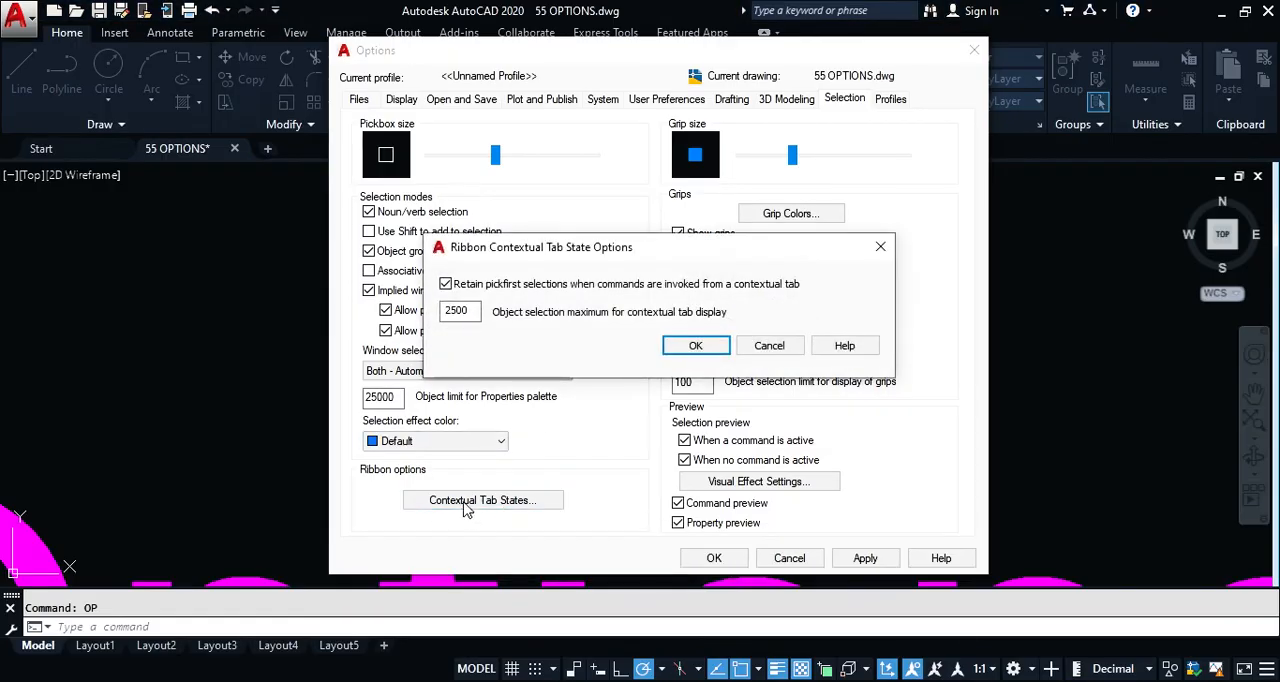
mouse_move(479, 313)
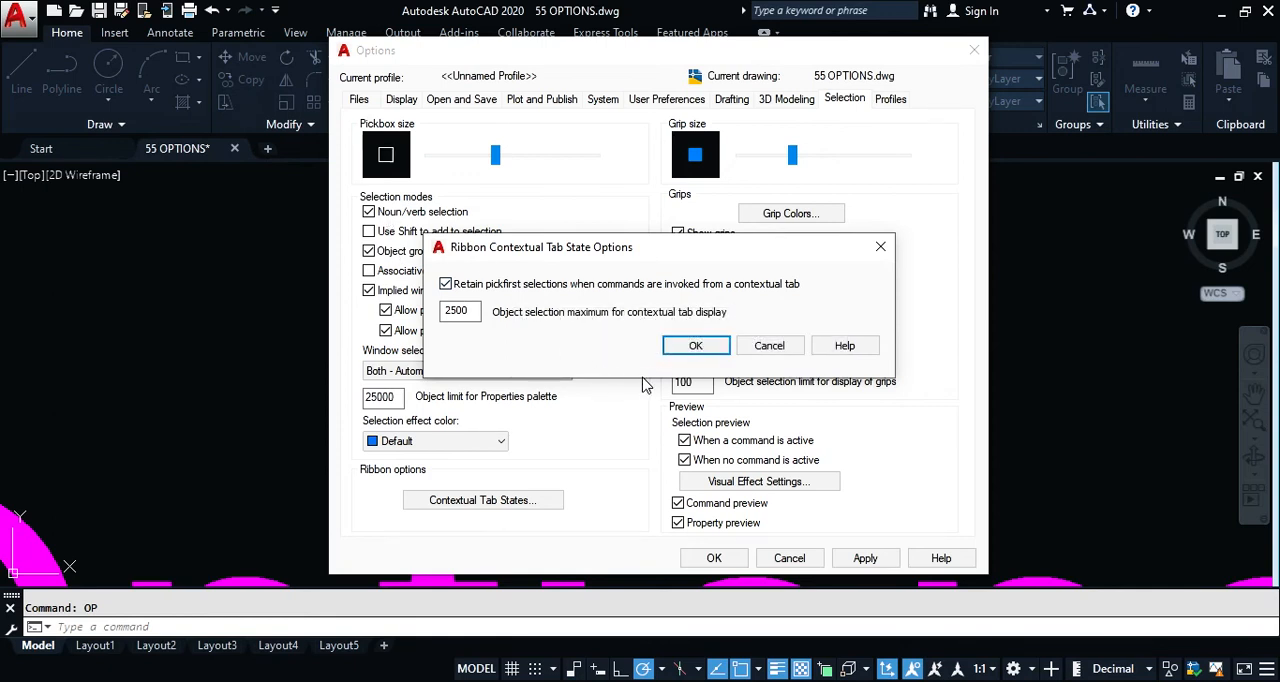
left_click(703, 350)
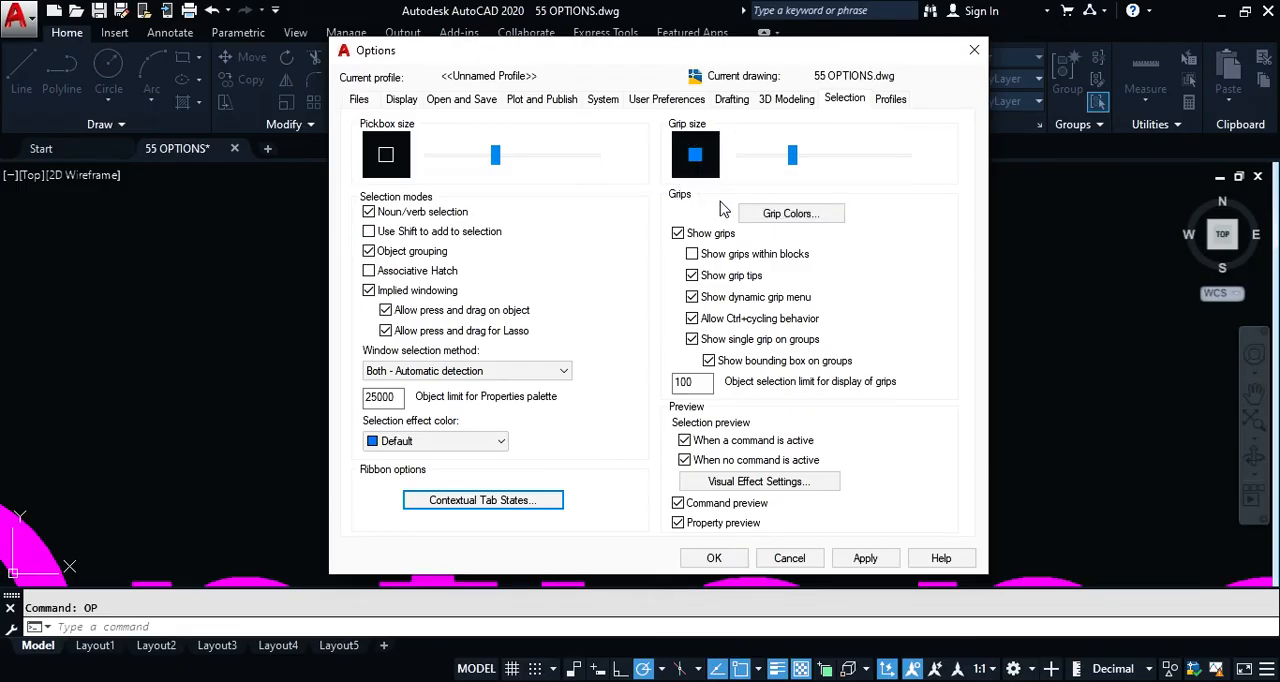
Step: Close the Options dialog and select the diagonal line to examine its grips
left_click(716, 558)
left_click(723, 278)
left_click(678, 274)
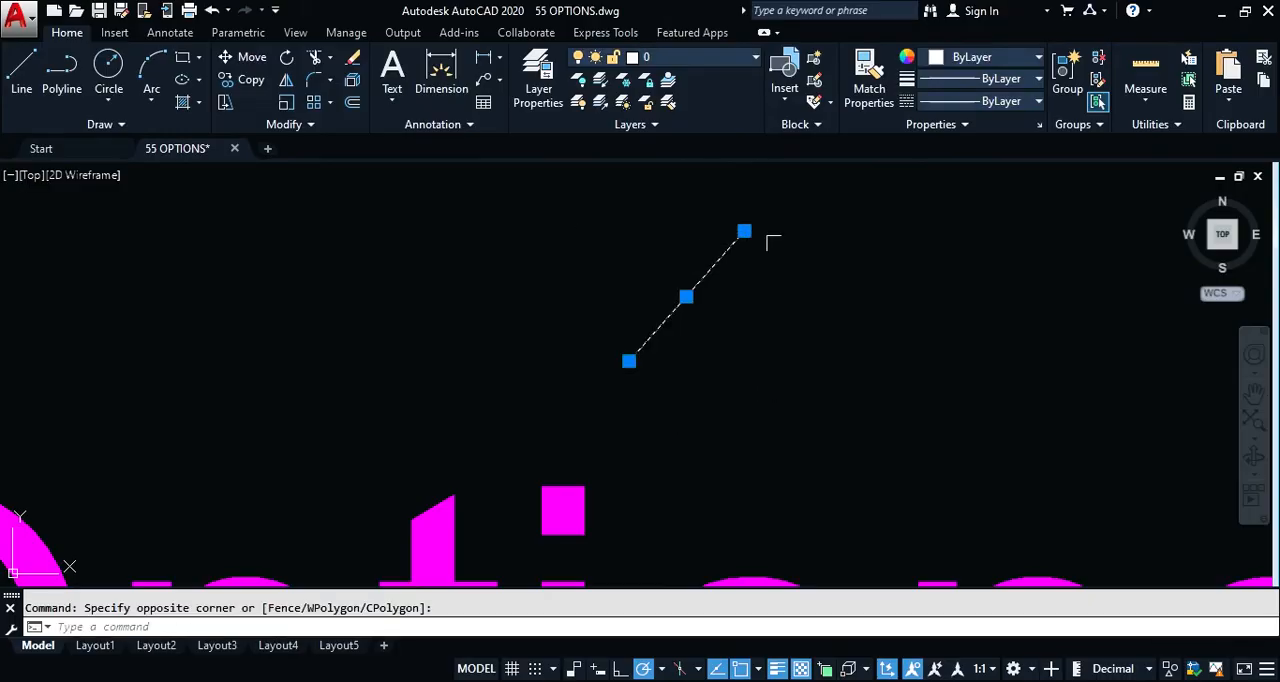
Step: Turn off Show grips in the Selection settings of the Options dialog and test it by selecting the diagonal line
type("op")
key("Return")
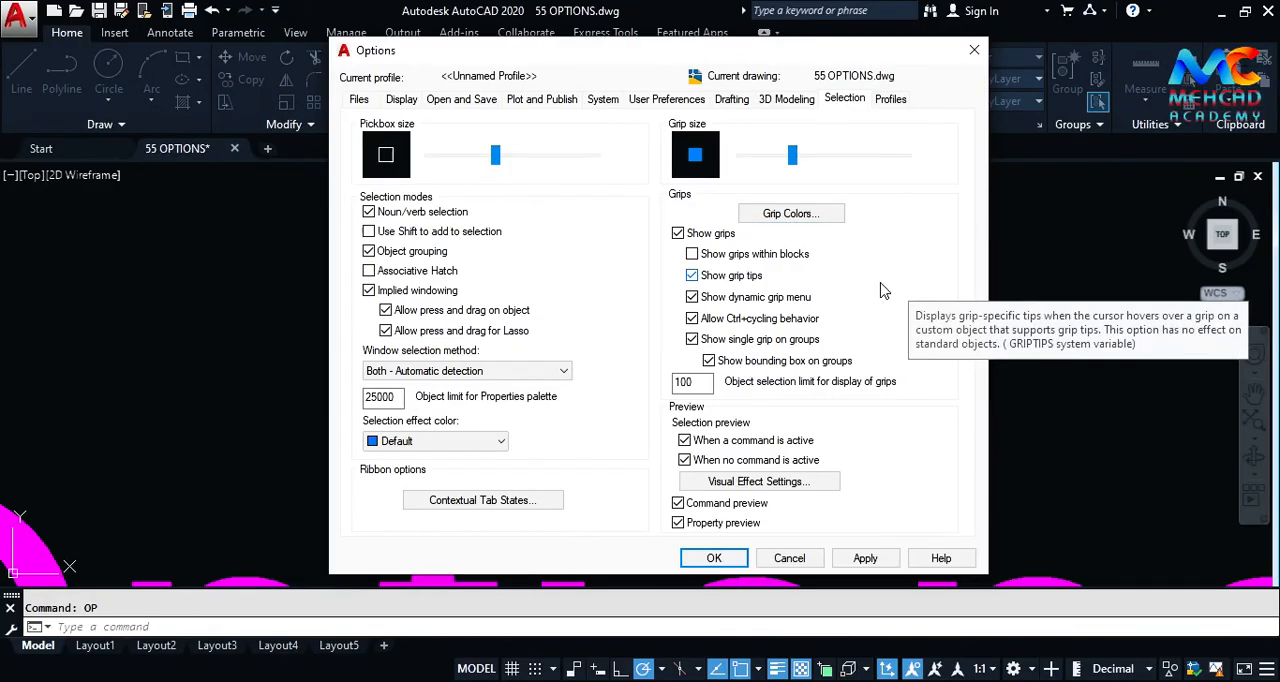
left_click(714, 558)
left_click(680, 285)
left_click(666, 357)
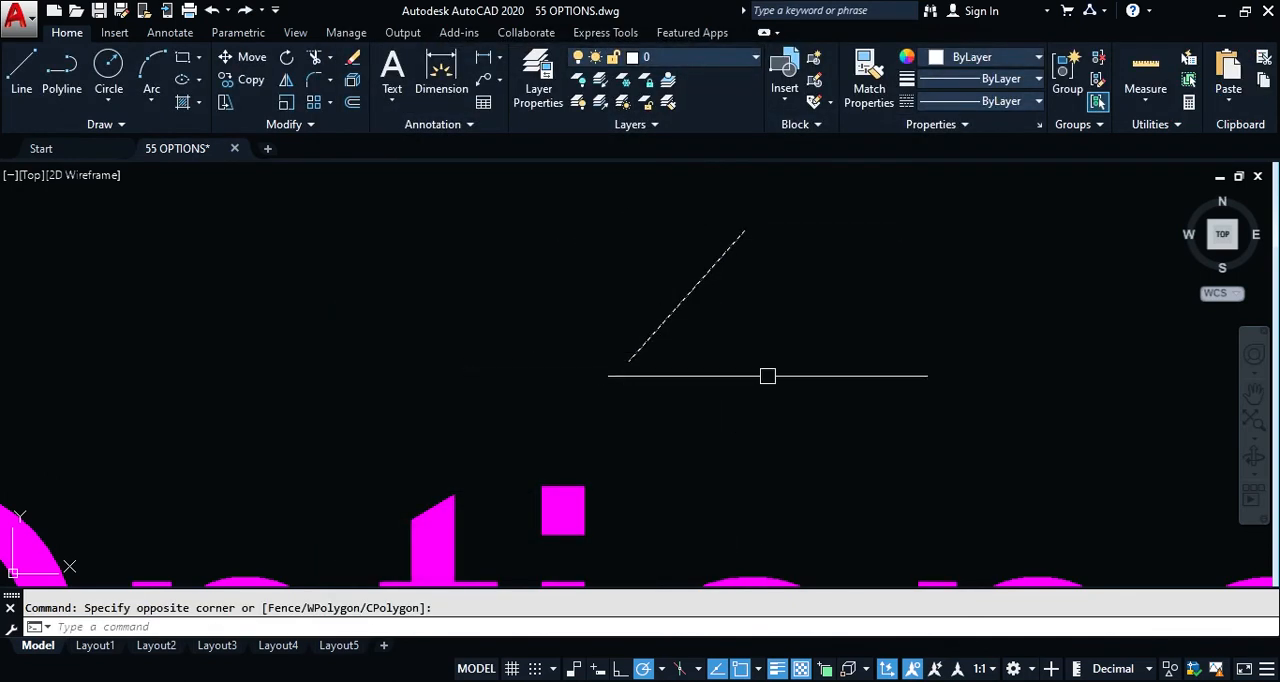
Step: Turn Show grips back on in the Selection settings of the Options dialog and accept the change
type("op")
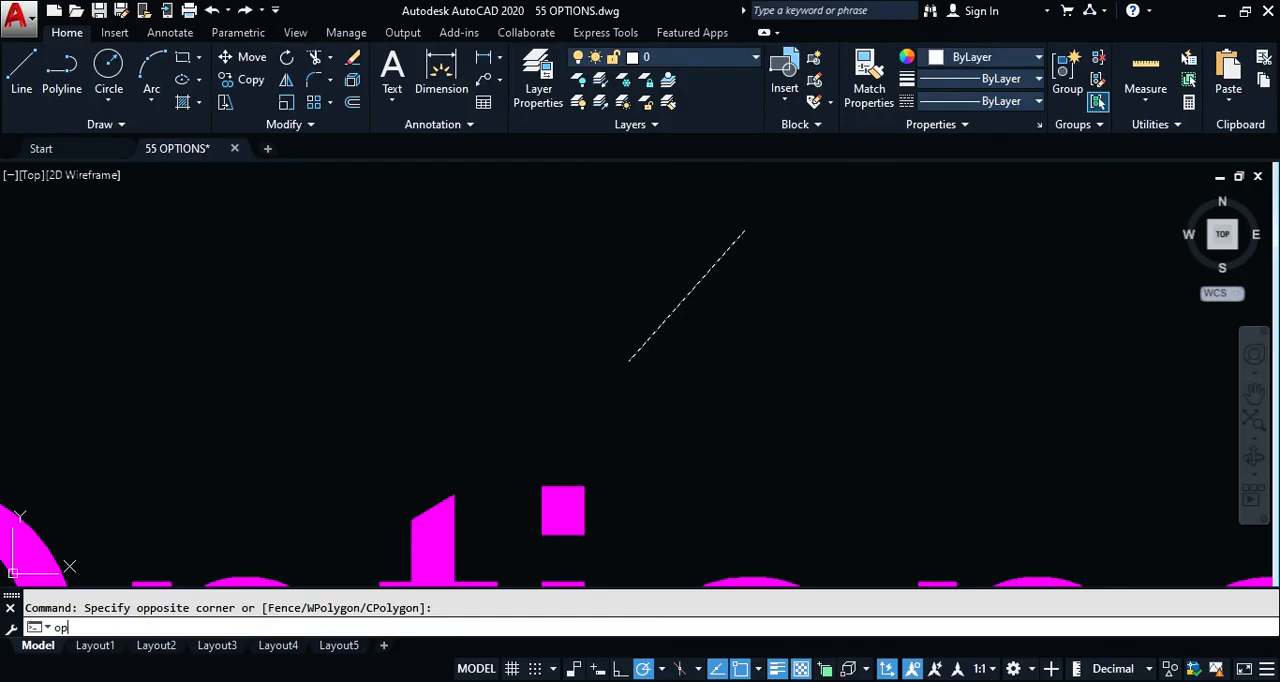
key("Return")
left_click(678, 234)
left_click(678, 234)
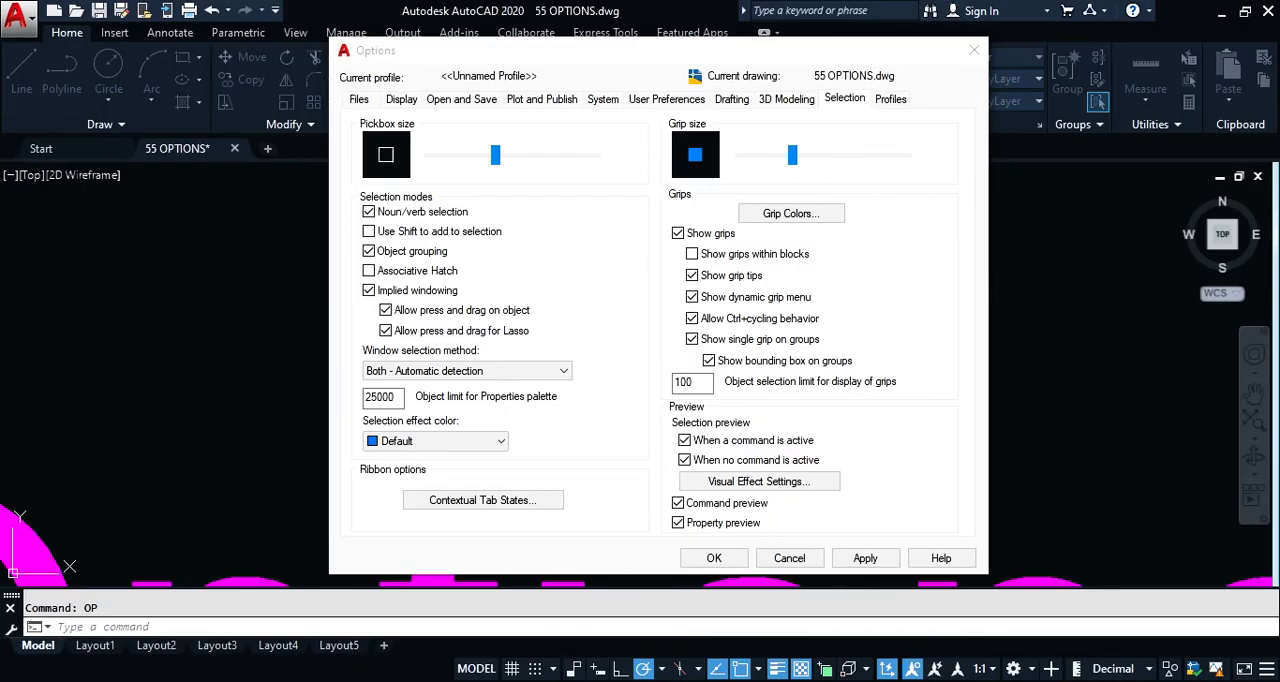
left_click(720, 555)
left_click(716, 562)
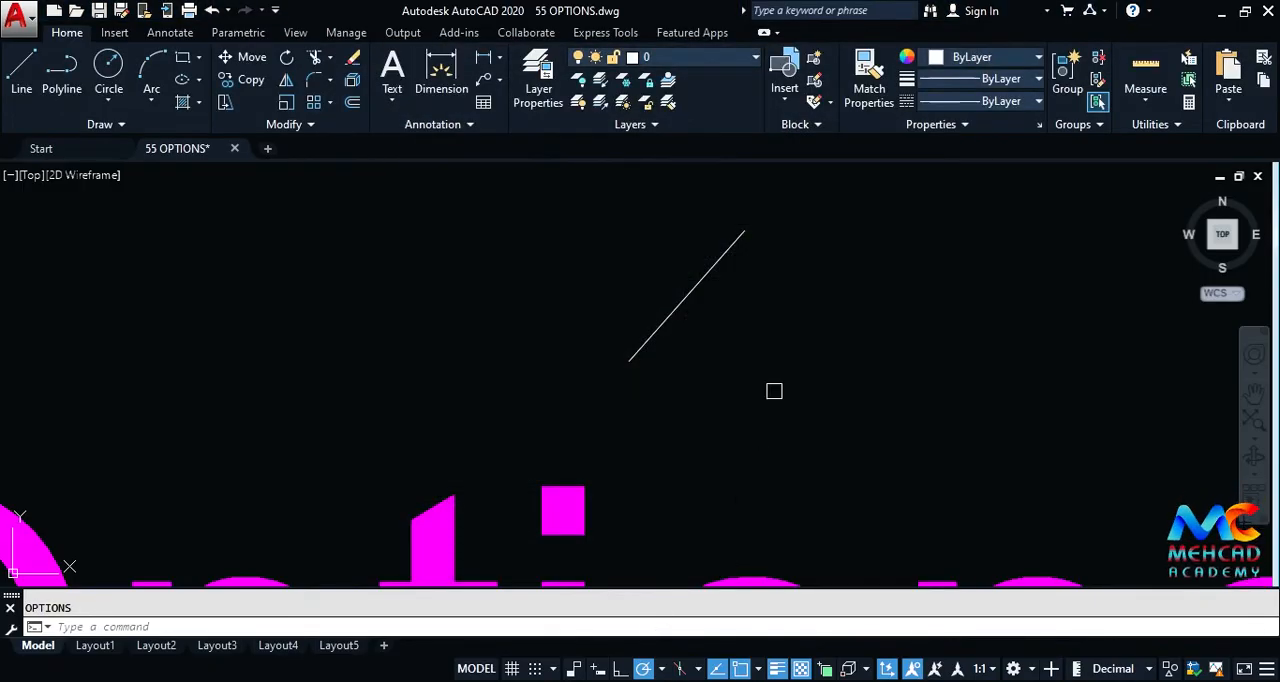
Step: Stretch the diagonal line's upper endpoint by its grip to give the line a shallower slope, and clear the selection
left_click(740, 242)
mouse_move(744, 232)
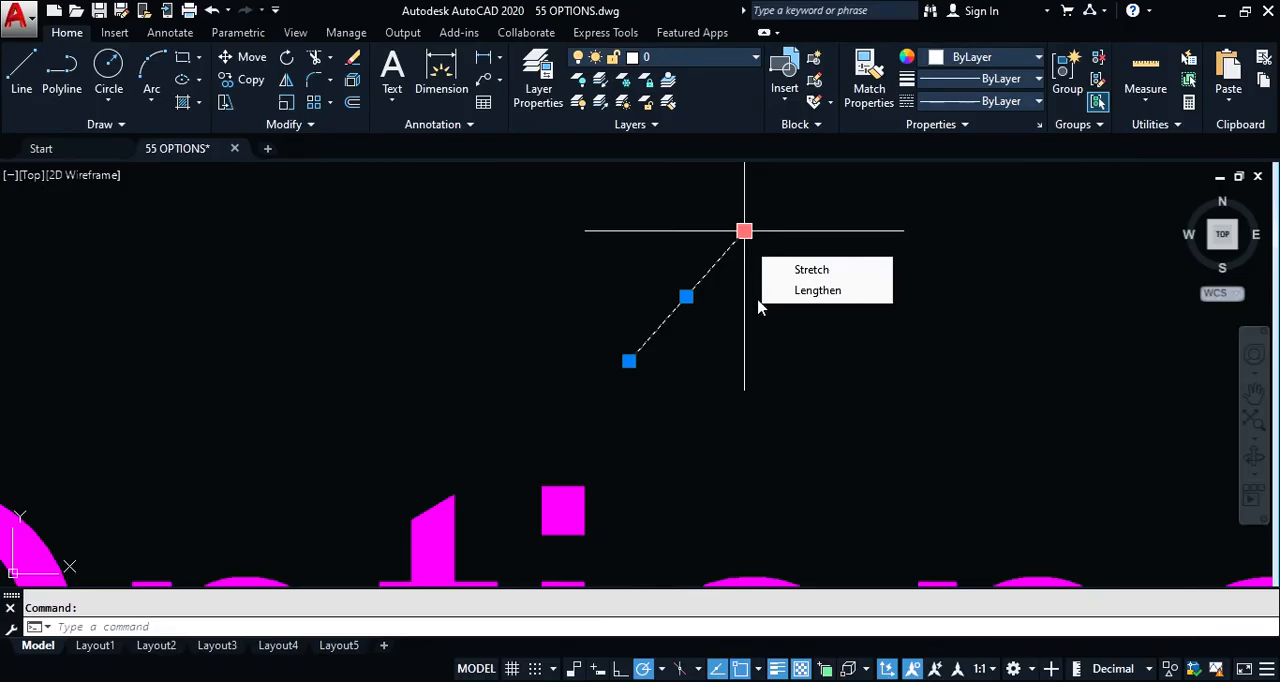
left_click(744, 231)
left_click(809, 288)
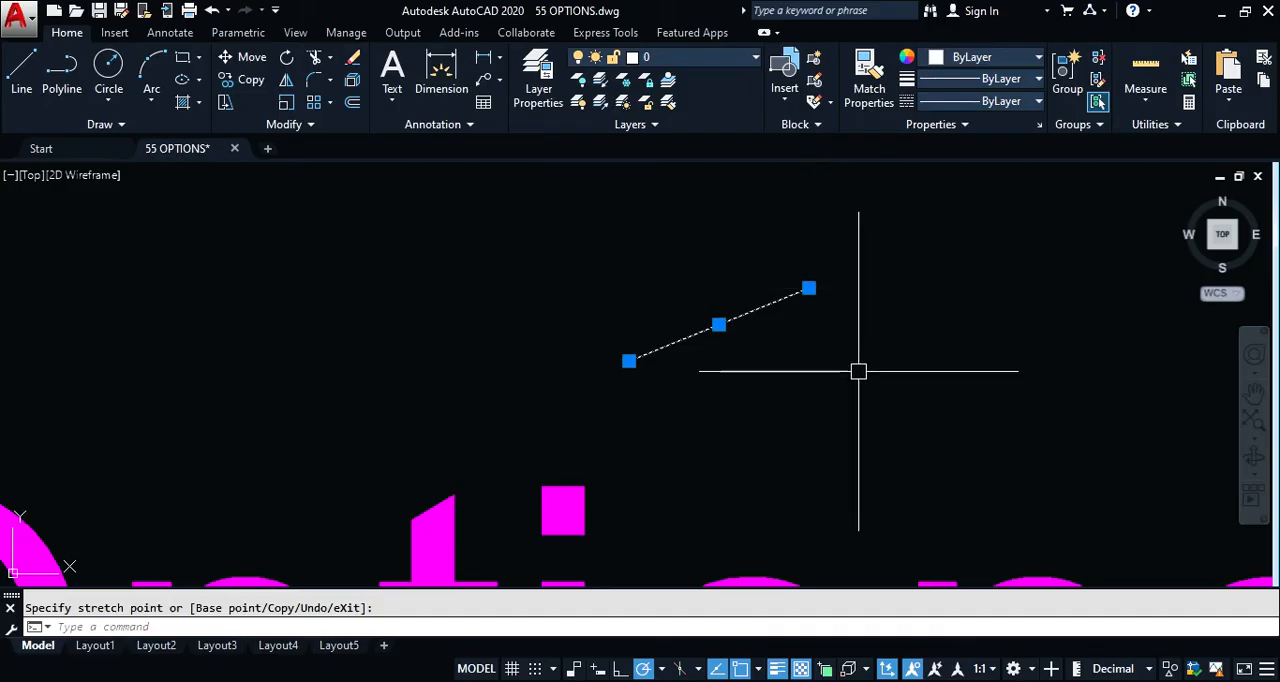
key("Escape")
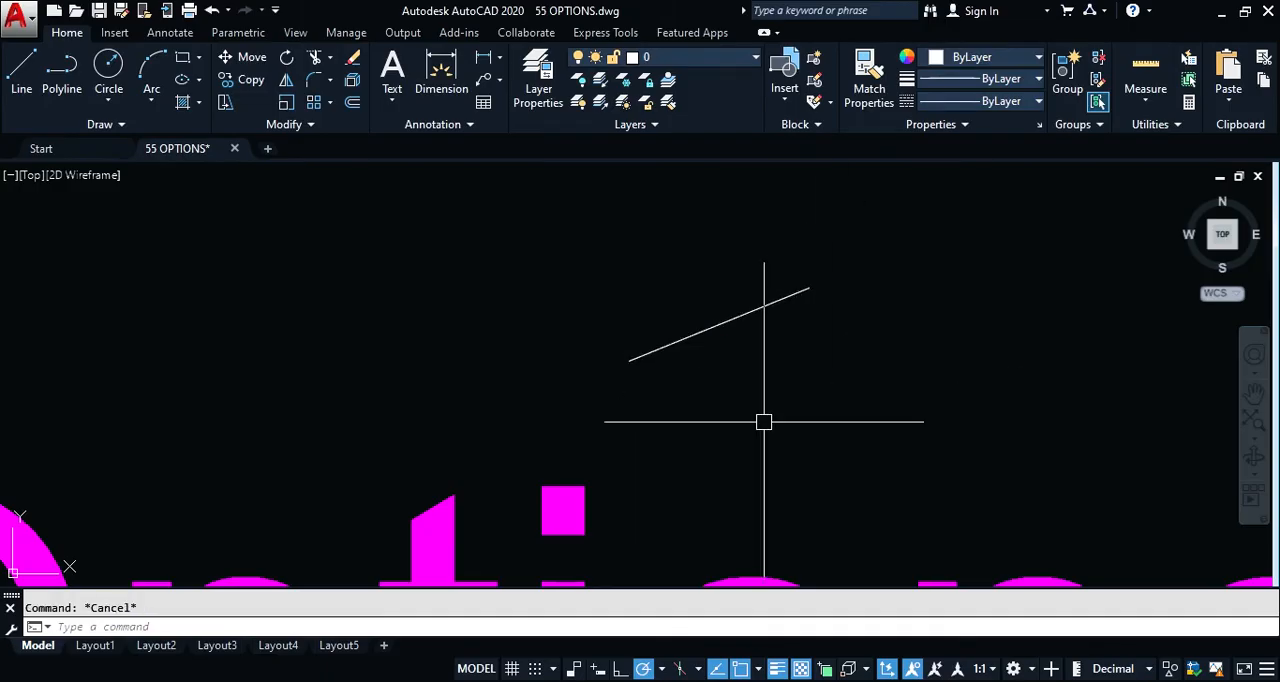
Step: Turn off Show dynamic grip menu in the Options dialog and select the line to test its grips
type("op")
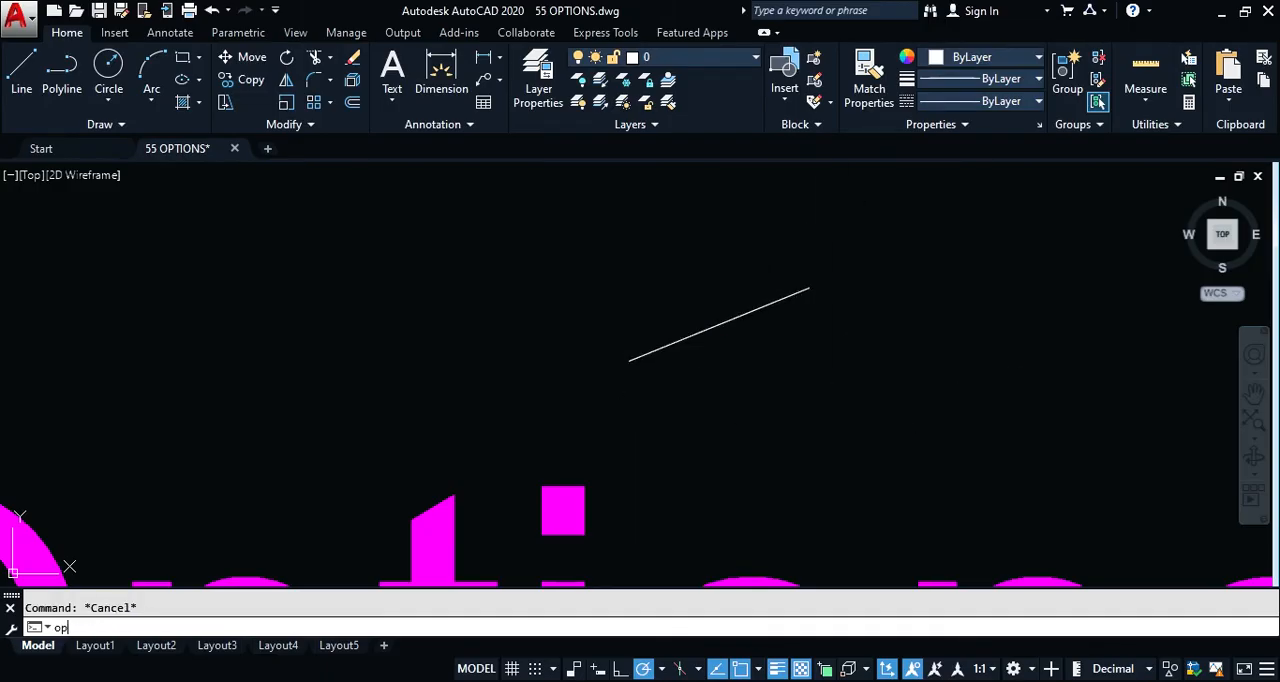
key("Return")
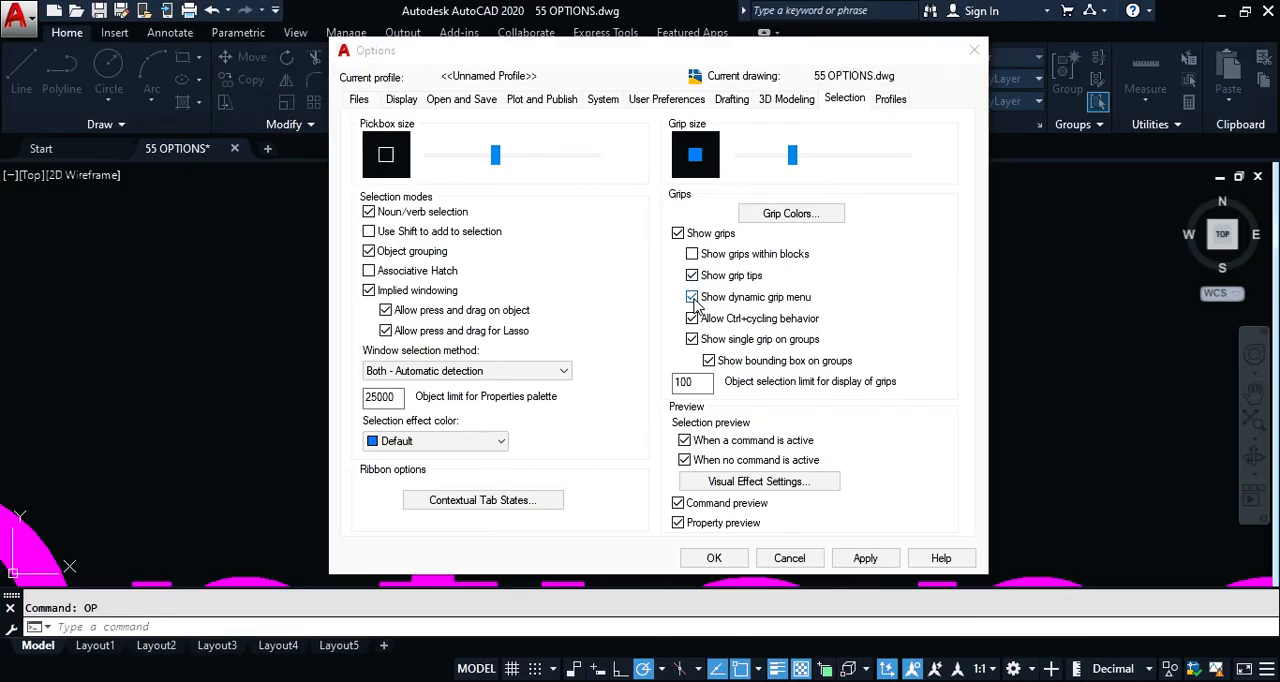
left_click(722, 560)
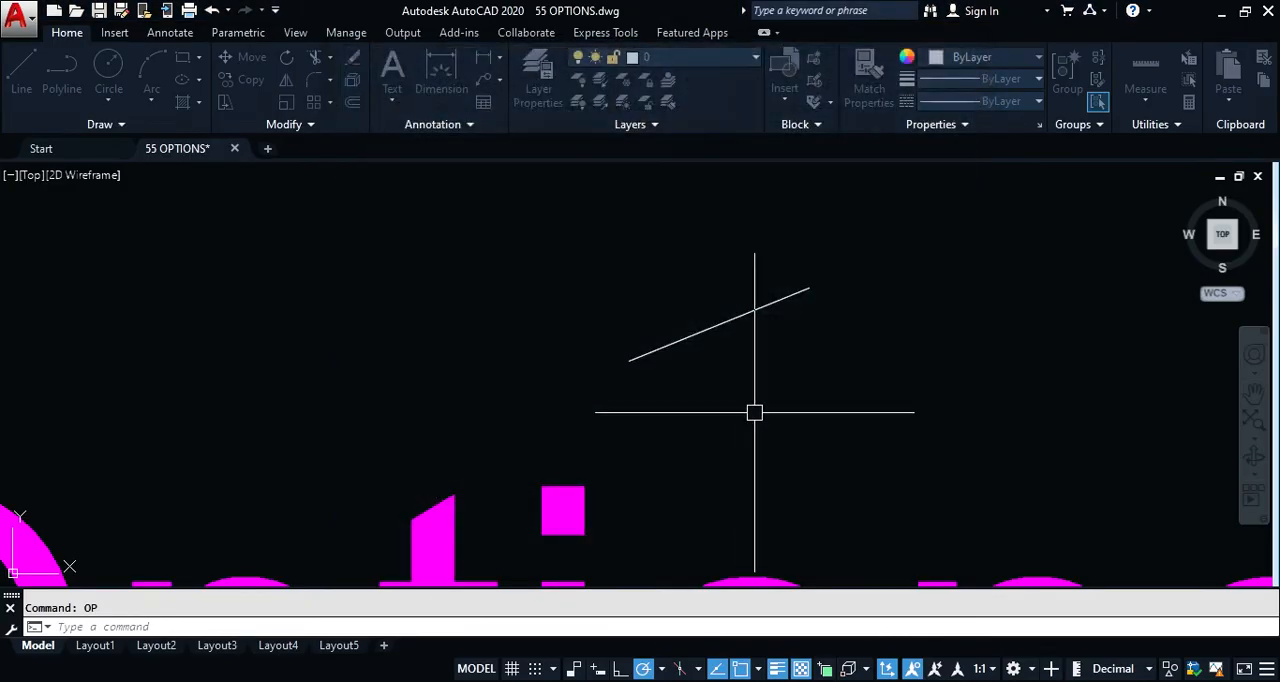
left_click(743, 316)
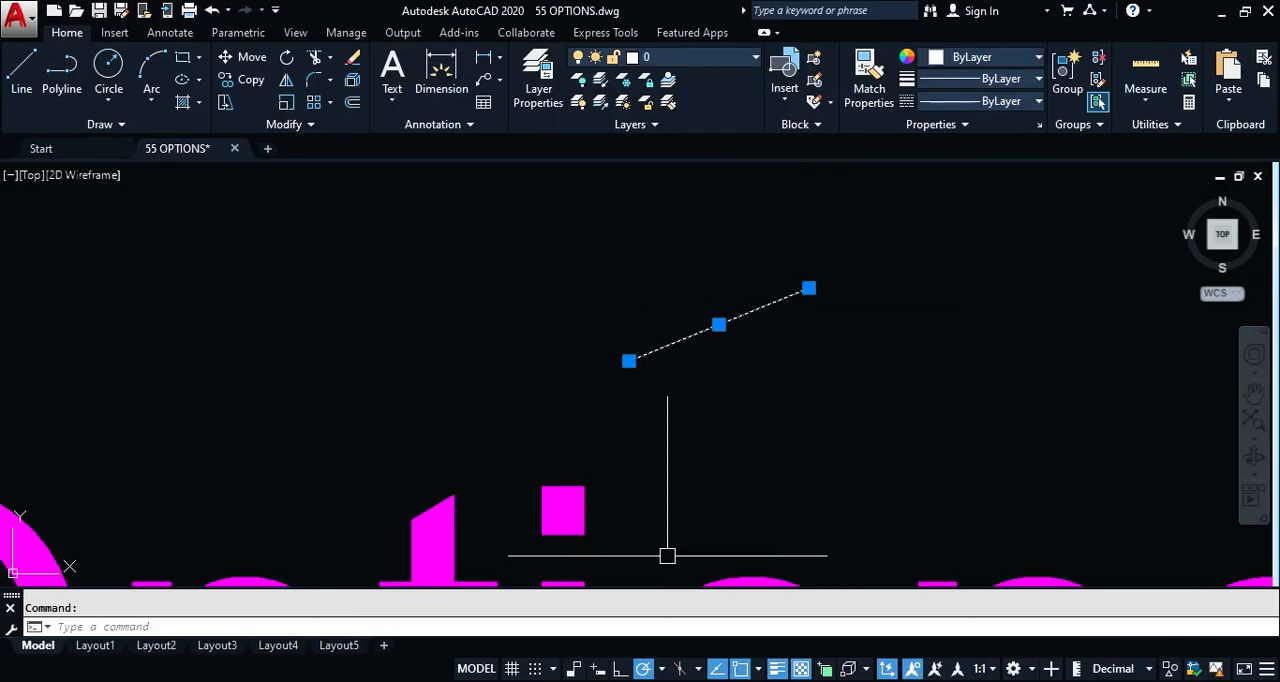
Step: Turn Show dynamic grip menu back on in the Selection settings of the Options dialog and accept the change
type("op")
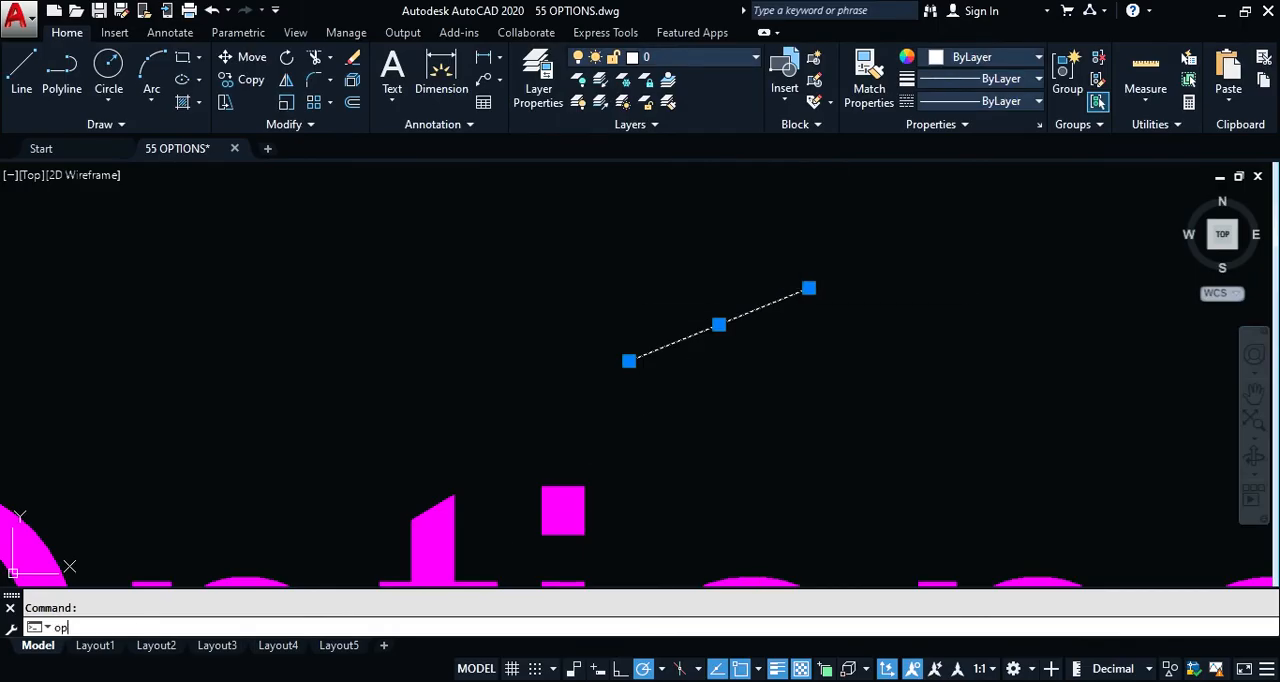
key("Return")
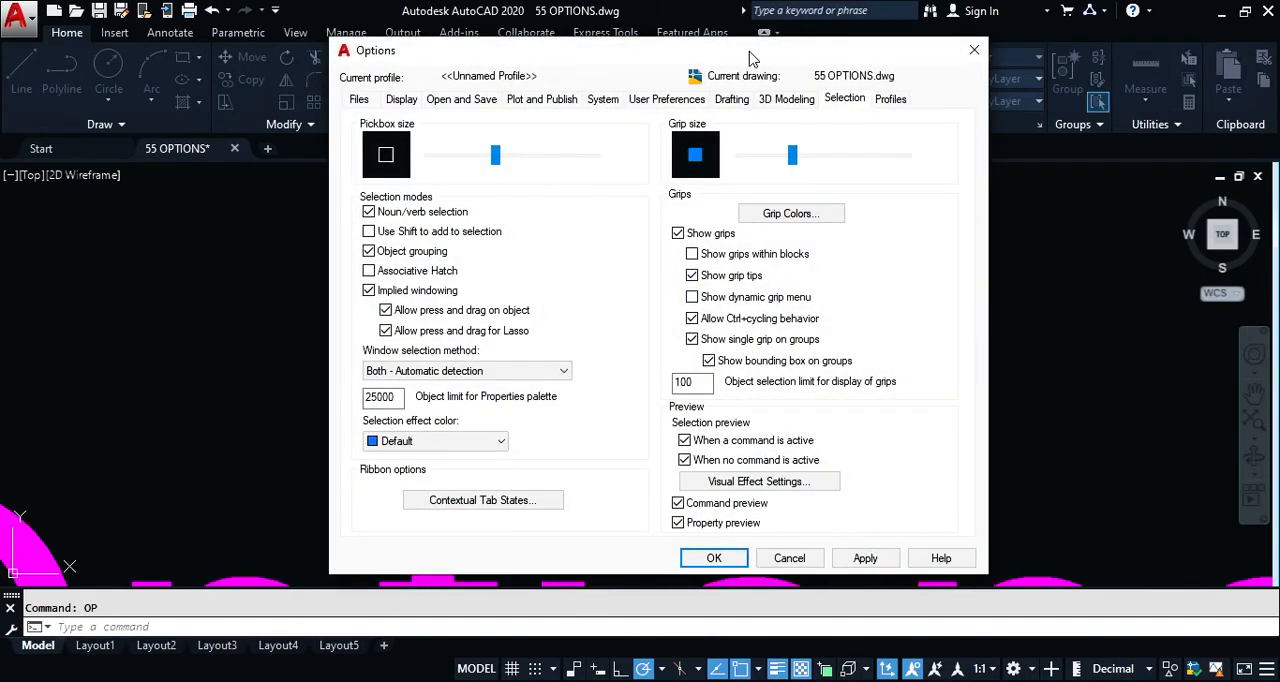
left_click_drag(760, 58, 570, 58)
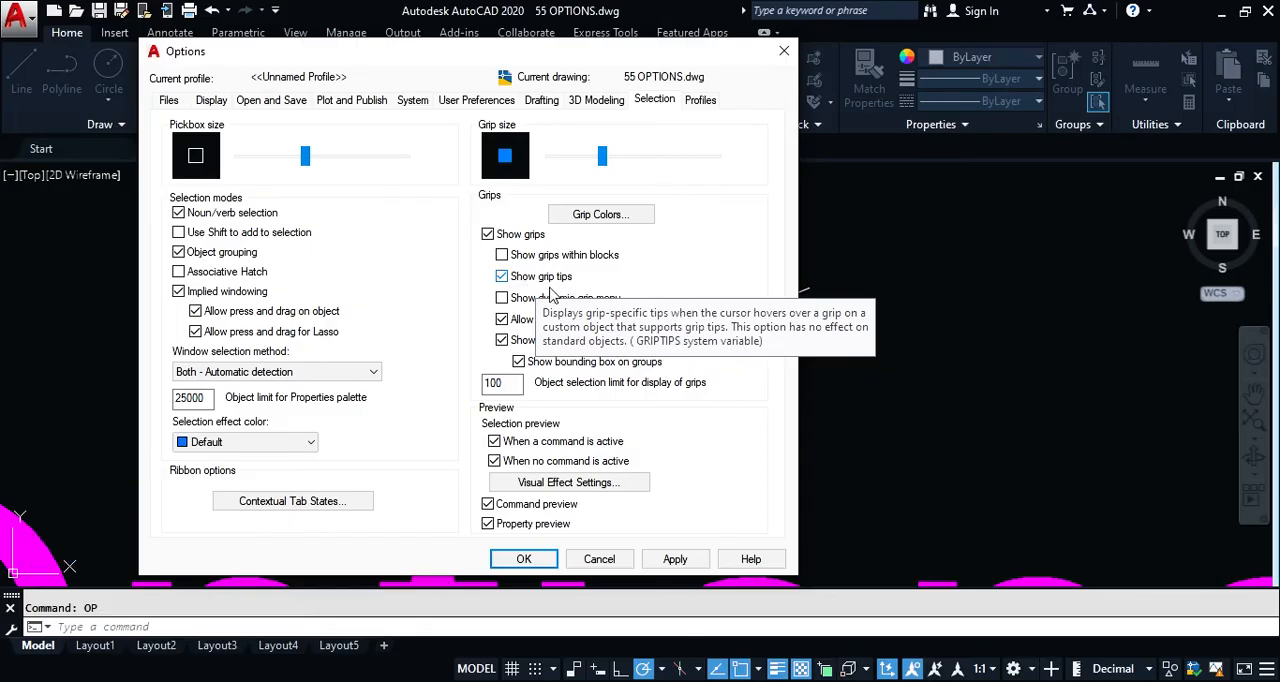
left_click_drag(592, 58, 750, 65)
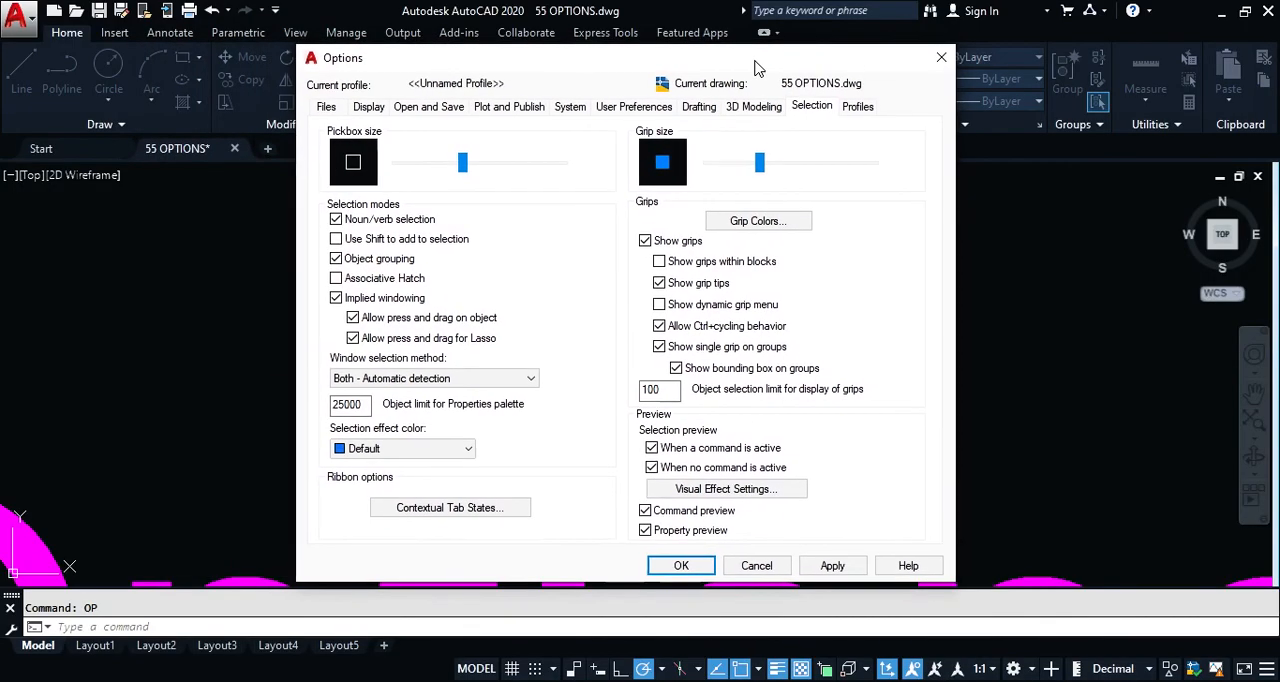
left_click(661, 305)
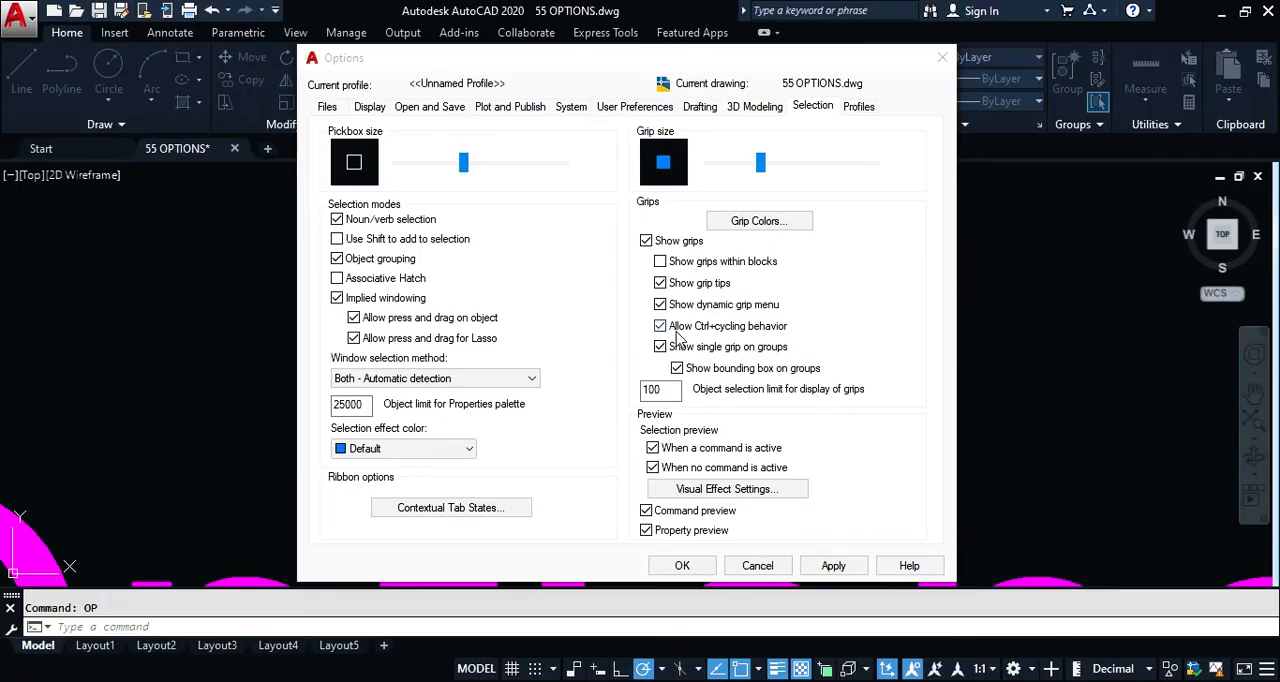
left_click(687, 570)
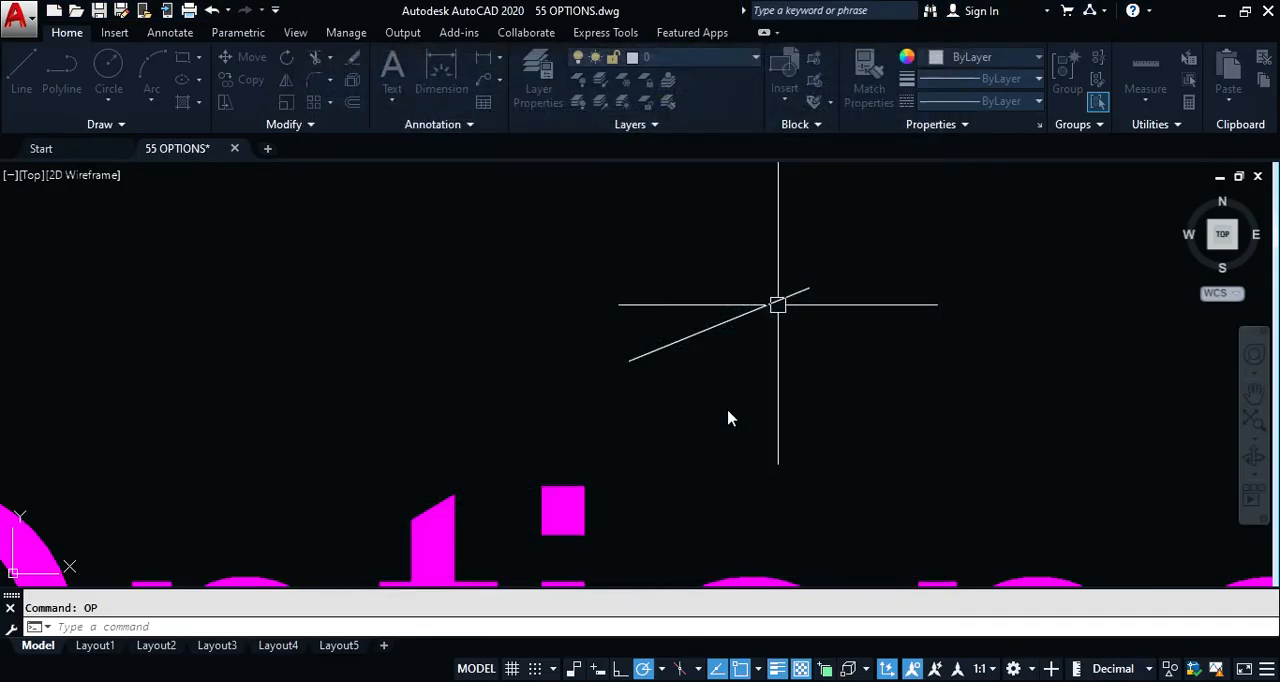
Step: Test cycling the line's upper end grip between Stretch and Lengthen, and cancel without changing the line
left_click(736, 314)
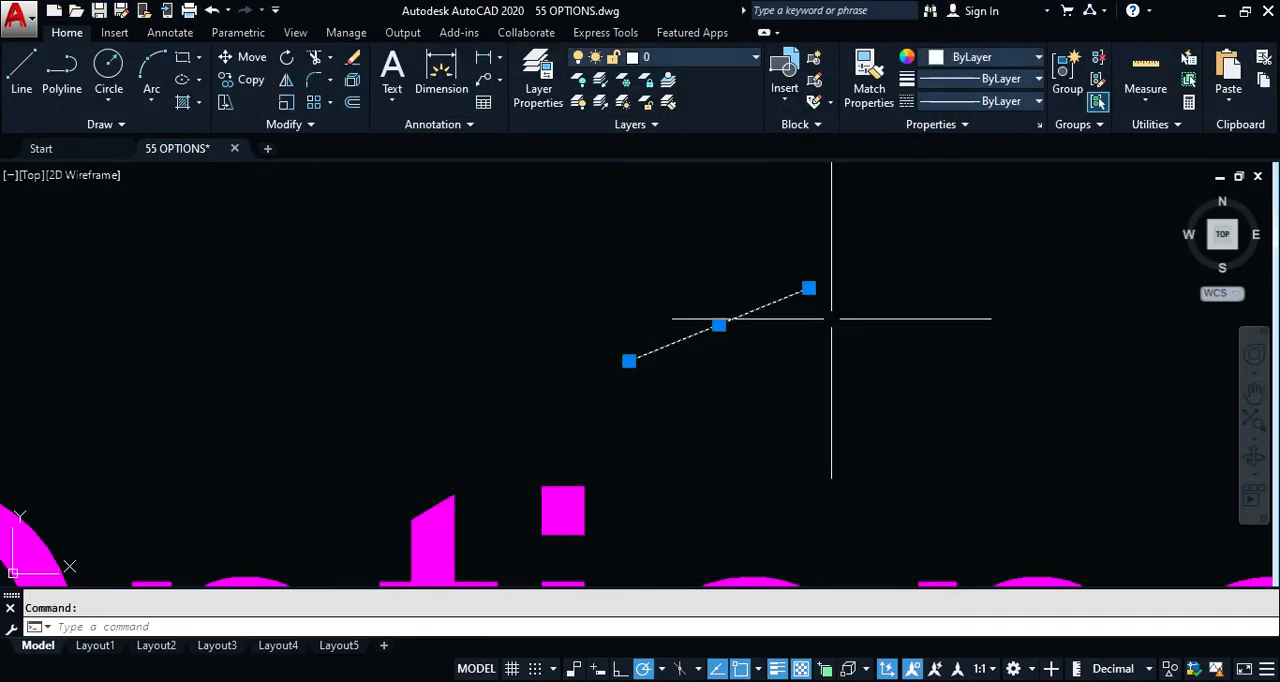
mouse_move(809, 289)
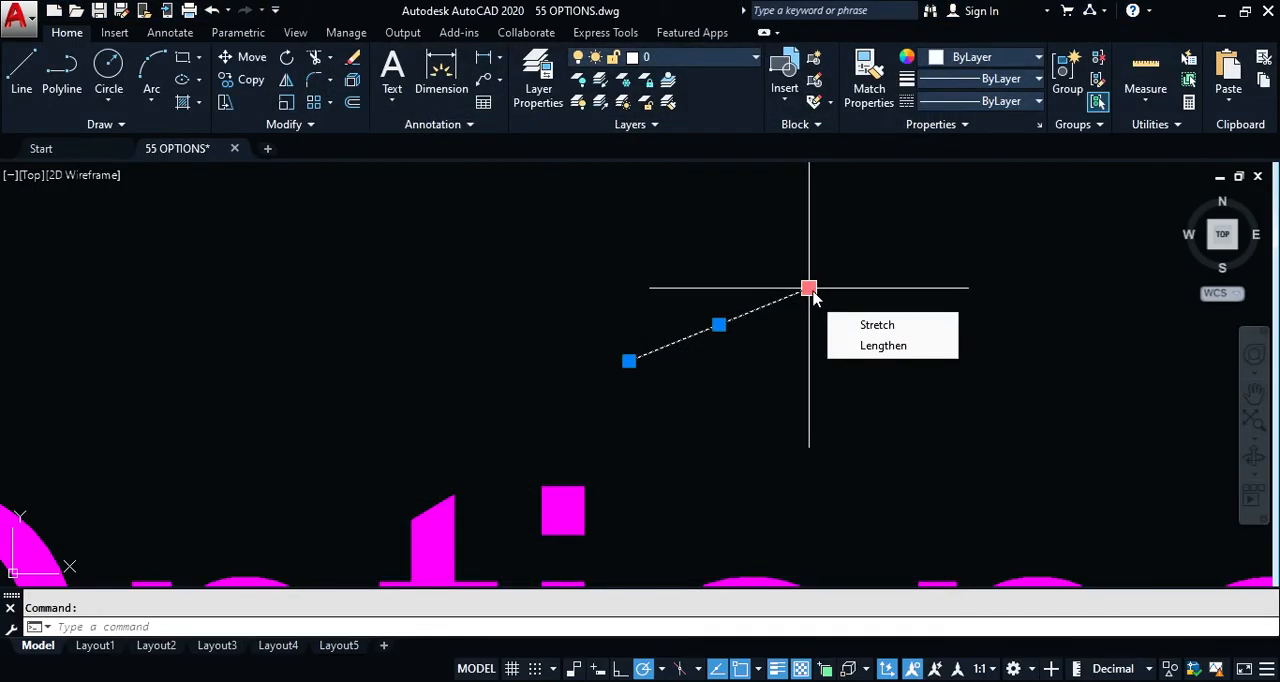
left_click(809, 289)
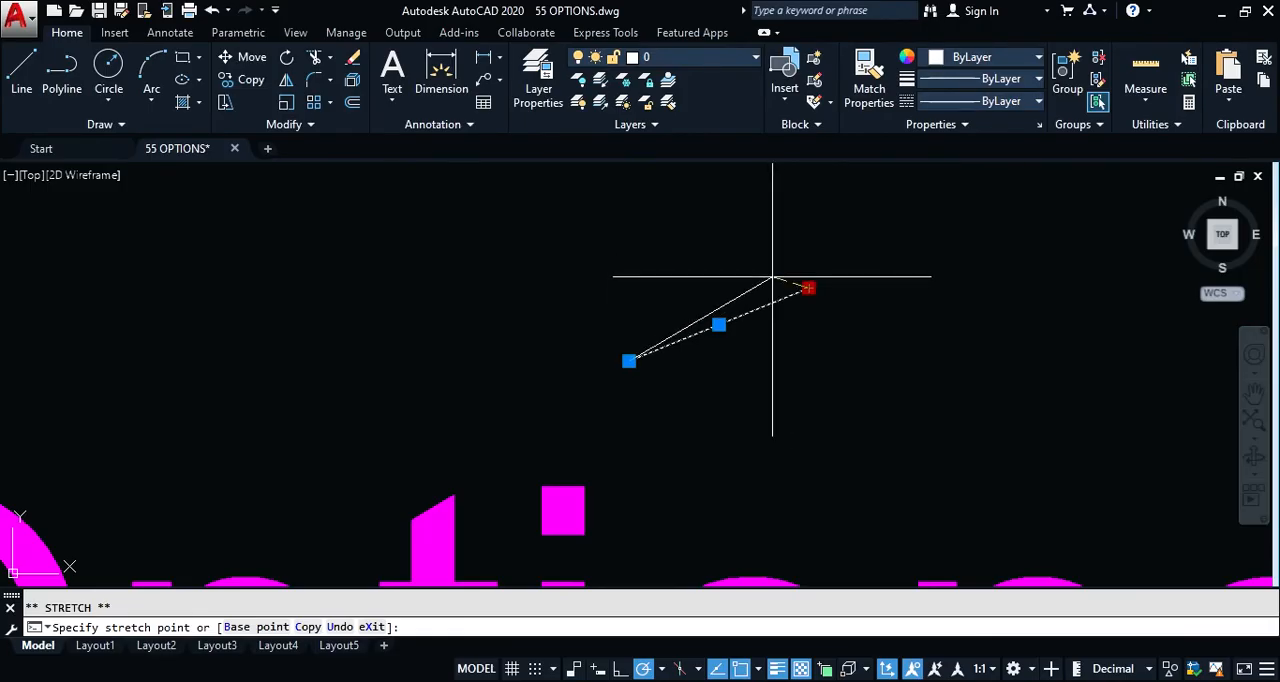
key("ctrl")
key("ctrl")
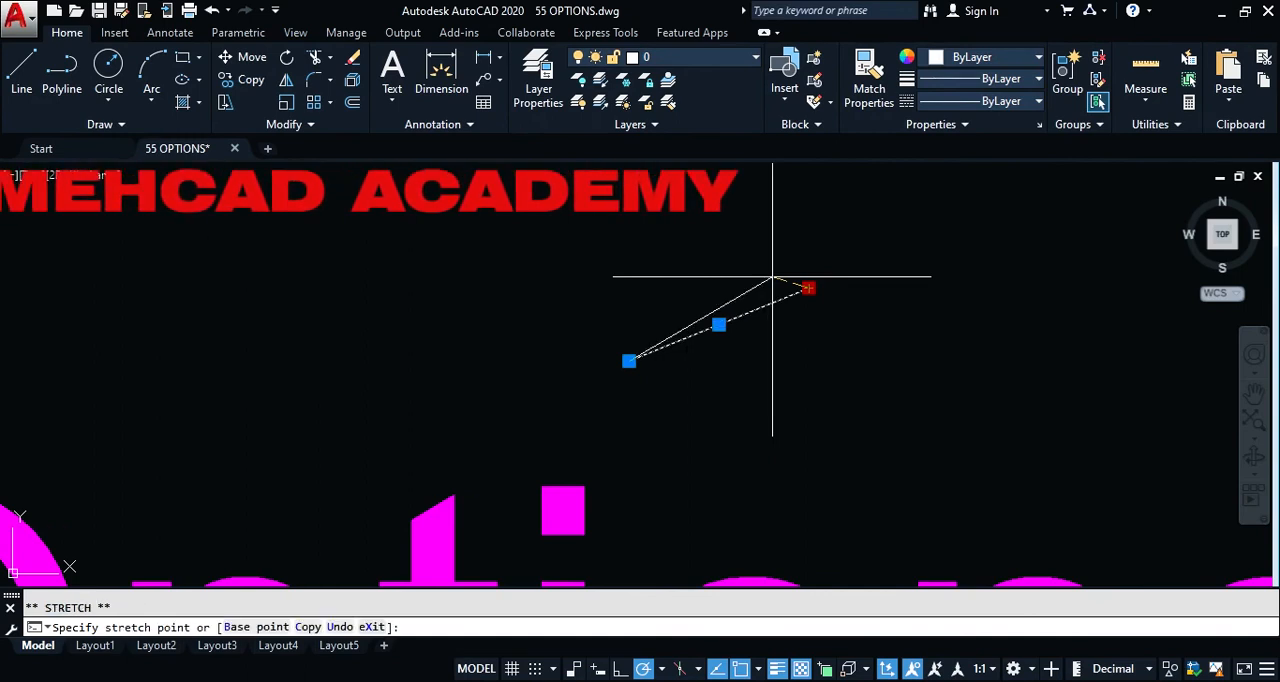
key("ctrl")
key("ctrl")
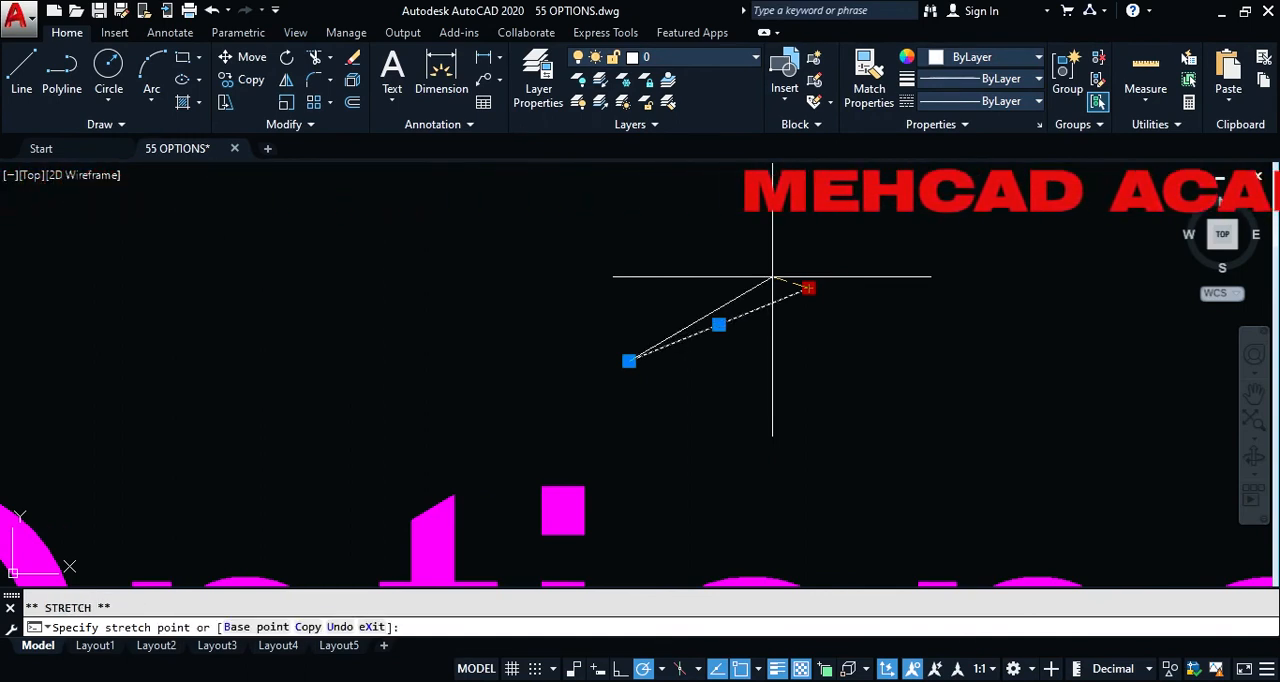
key("ctrl")
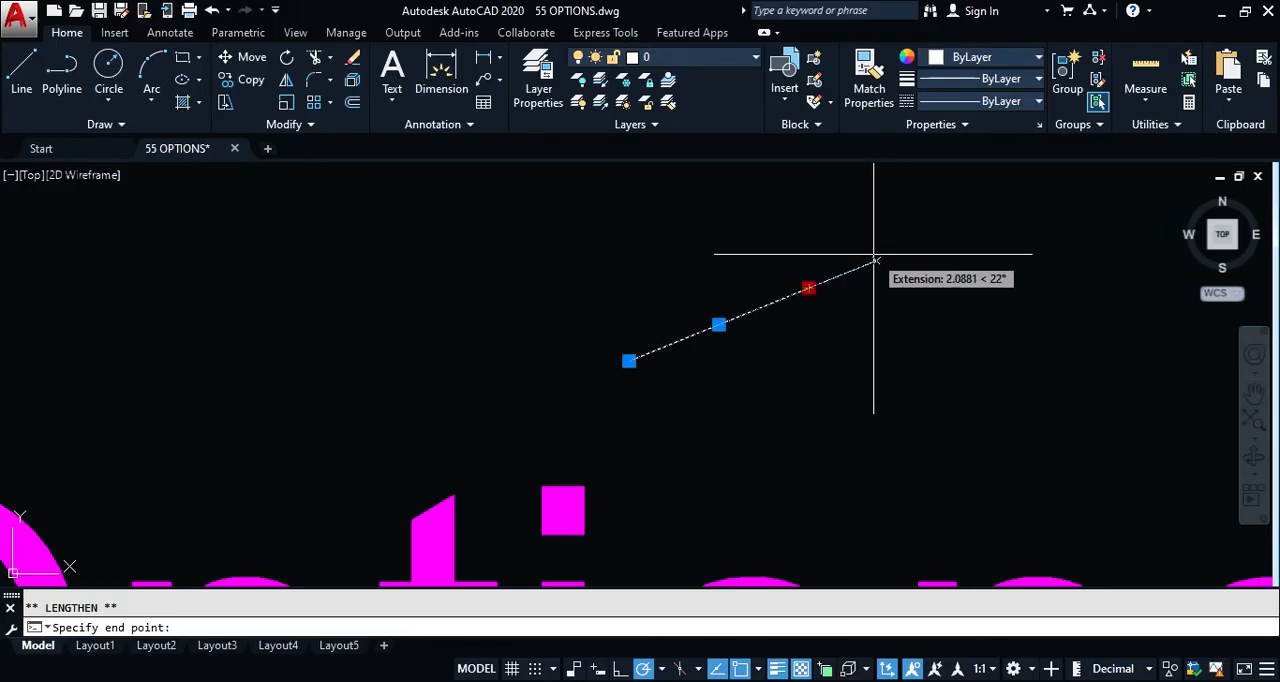
key("ctrl")
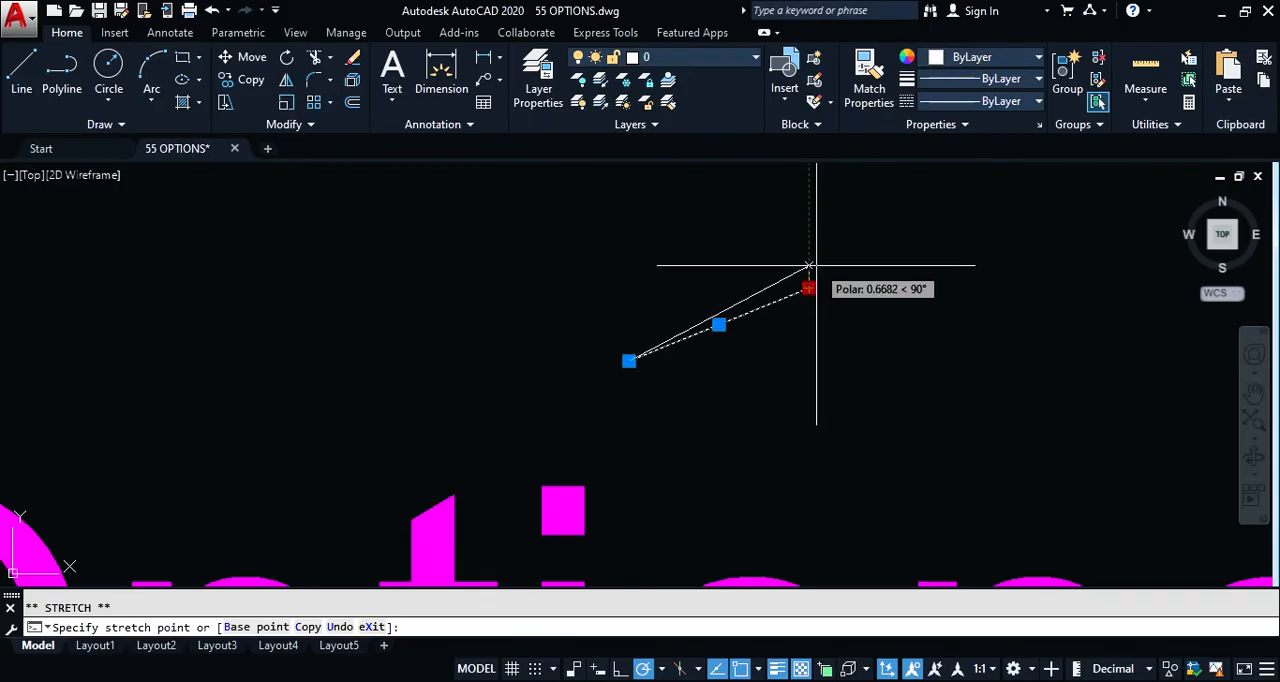
key("ctrl")
key("ctrl")
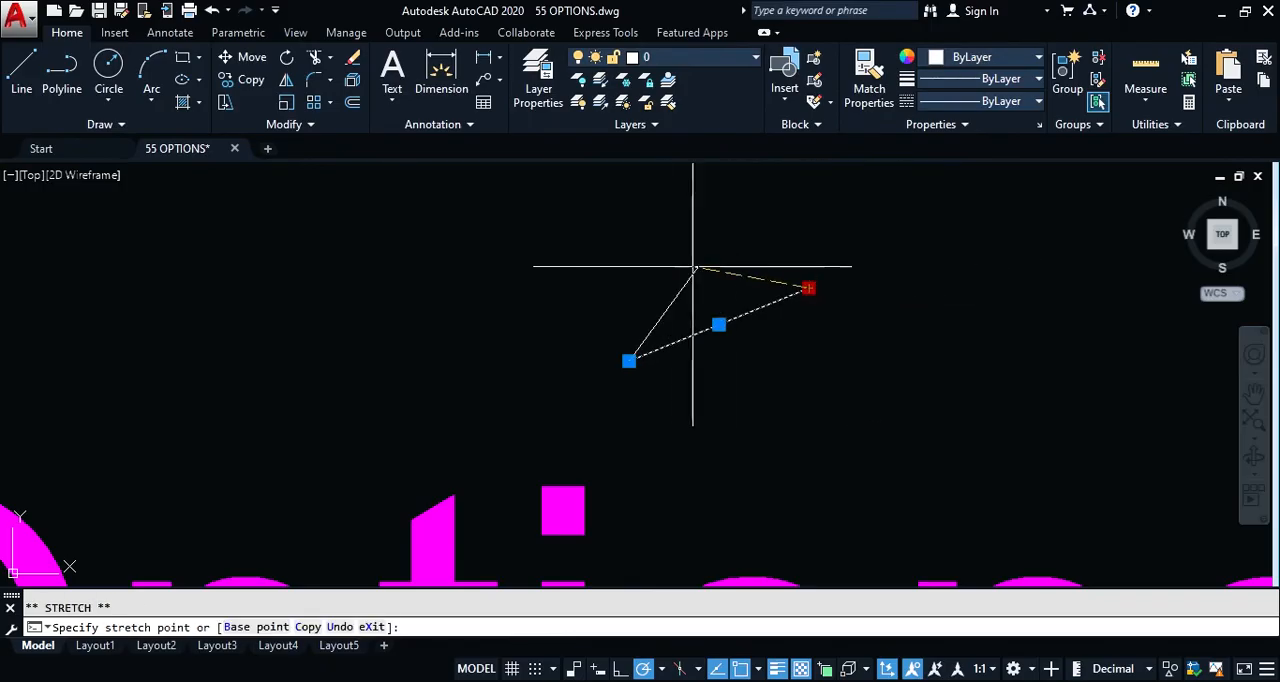
key("Escape")
key("Escape")
Step: Draw a short, steep single-segment line beside the existing diagonal line
type("l")
key("Return")
left_click(505, 370)
left_click(552, 255)
key("Return")
Step: Test cycling the steep line's upper end grip between Stretch and Lengthen, and cancel the edit
left_click(543, 277)
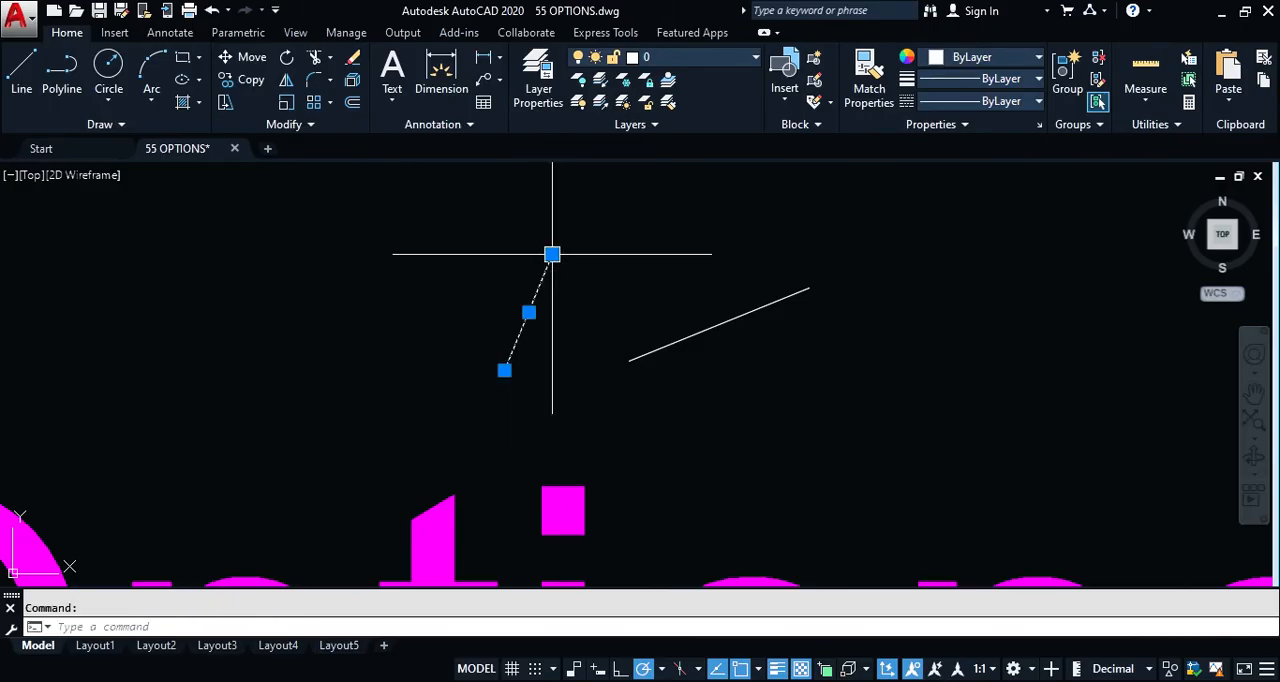
left_click(552, 255)
key("ctrl")
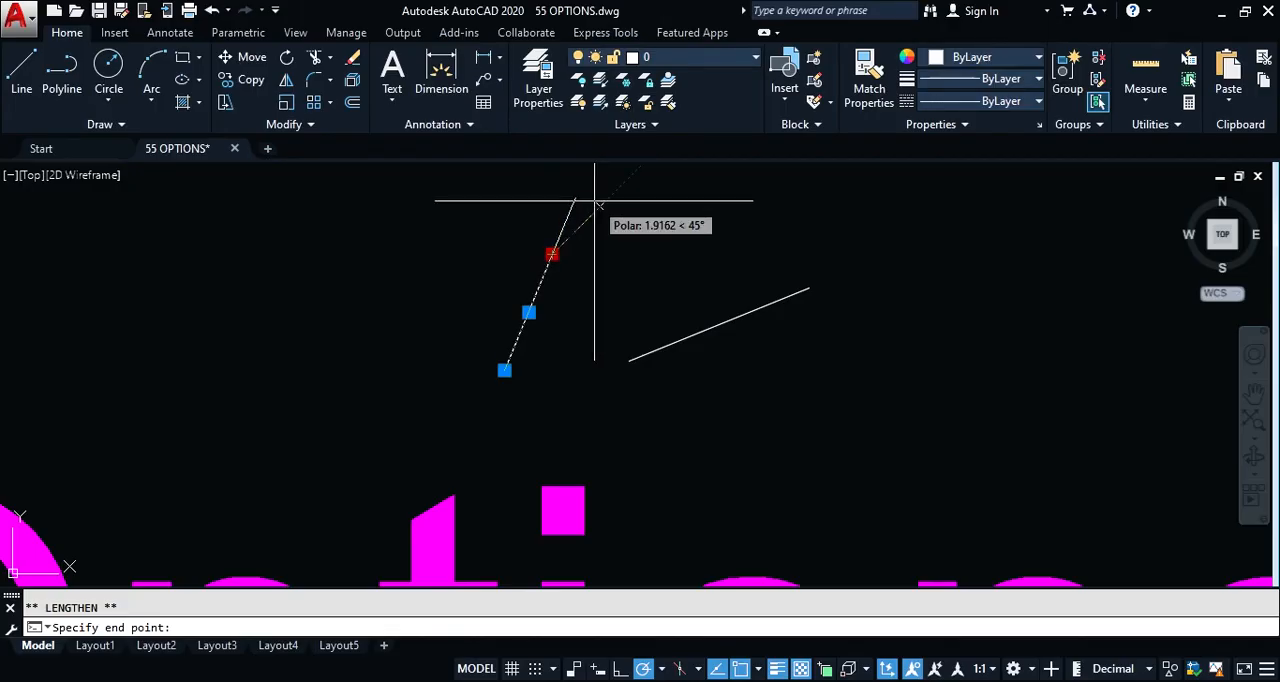
key("ctrl")
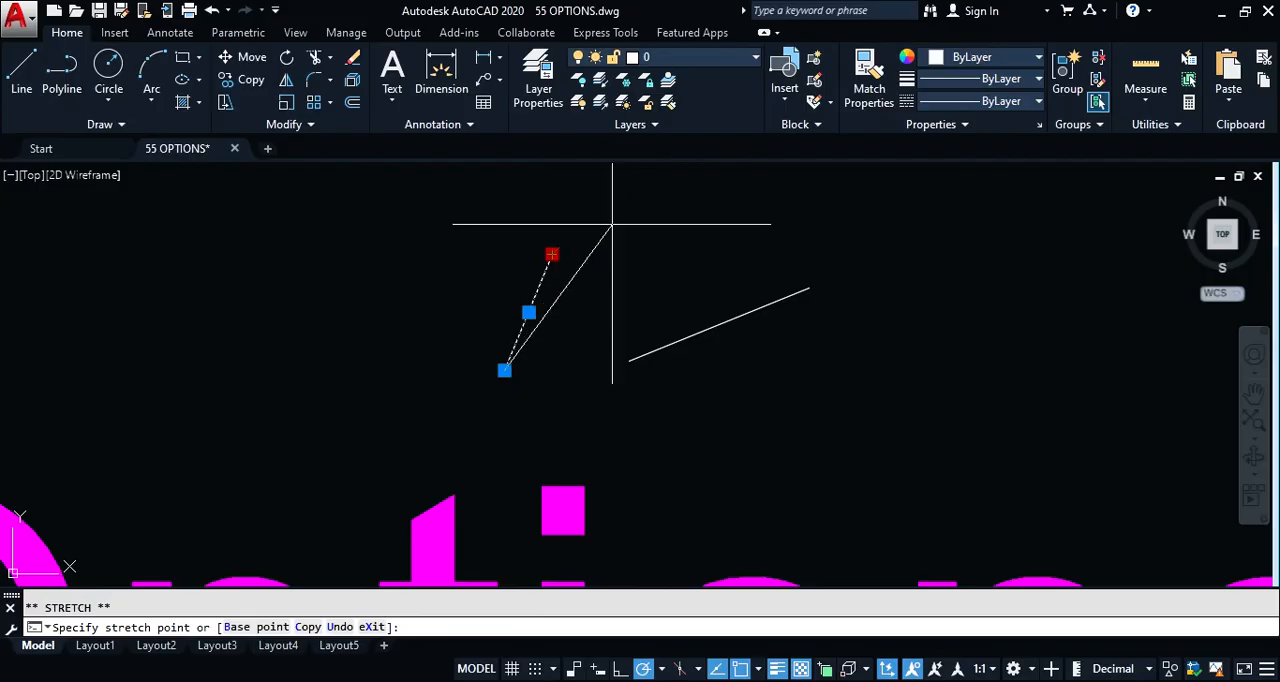
key("ctrl")
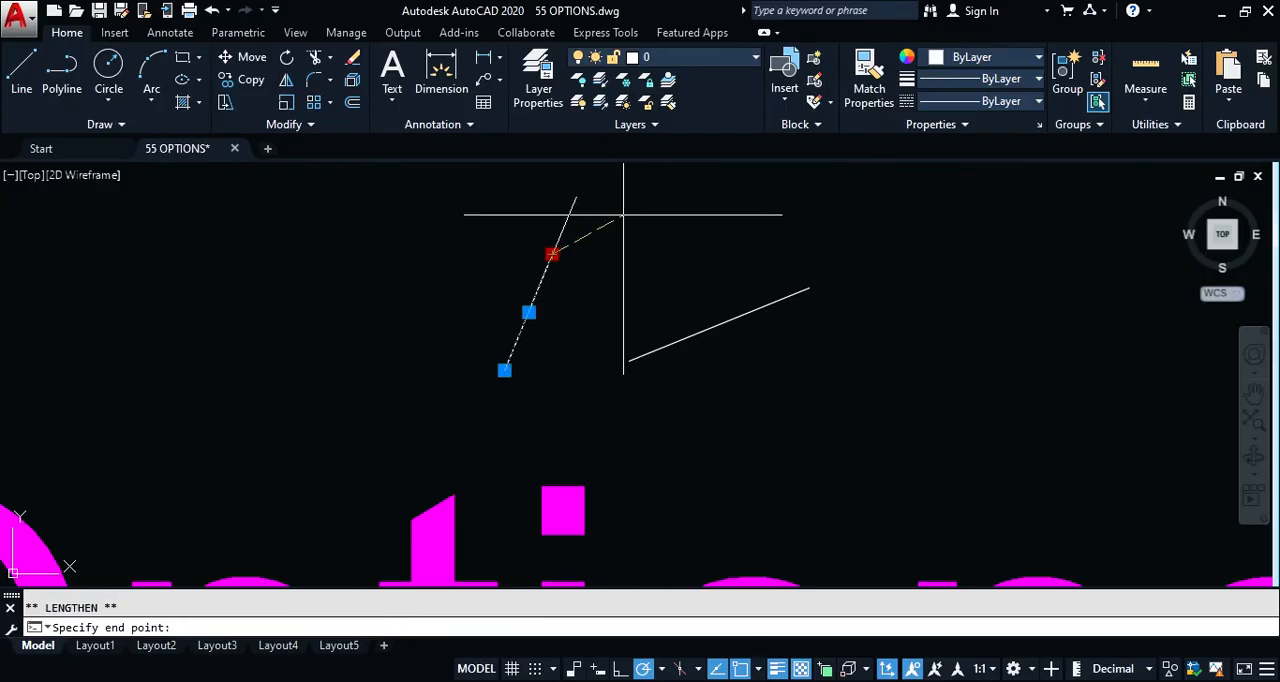
key("Escape")
key("Escape")
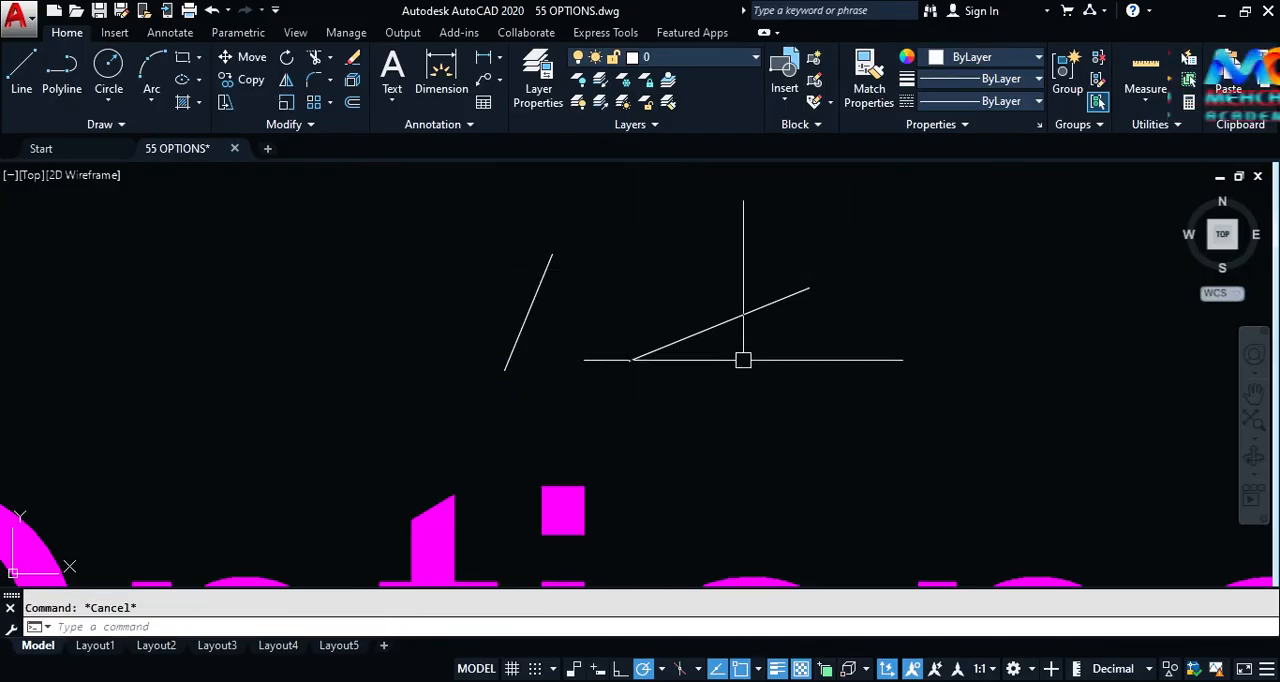
Step: Erase both test lines with a crossing selection
left_click(709, 371)
left_click(459, 285)
type("e")
key("Return")
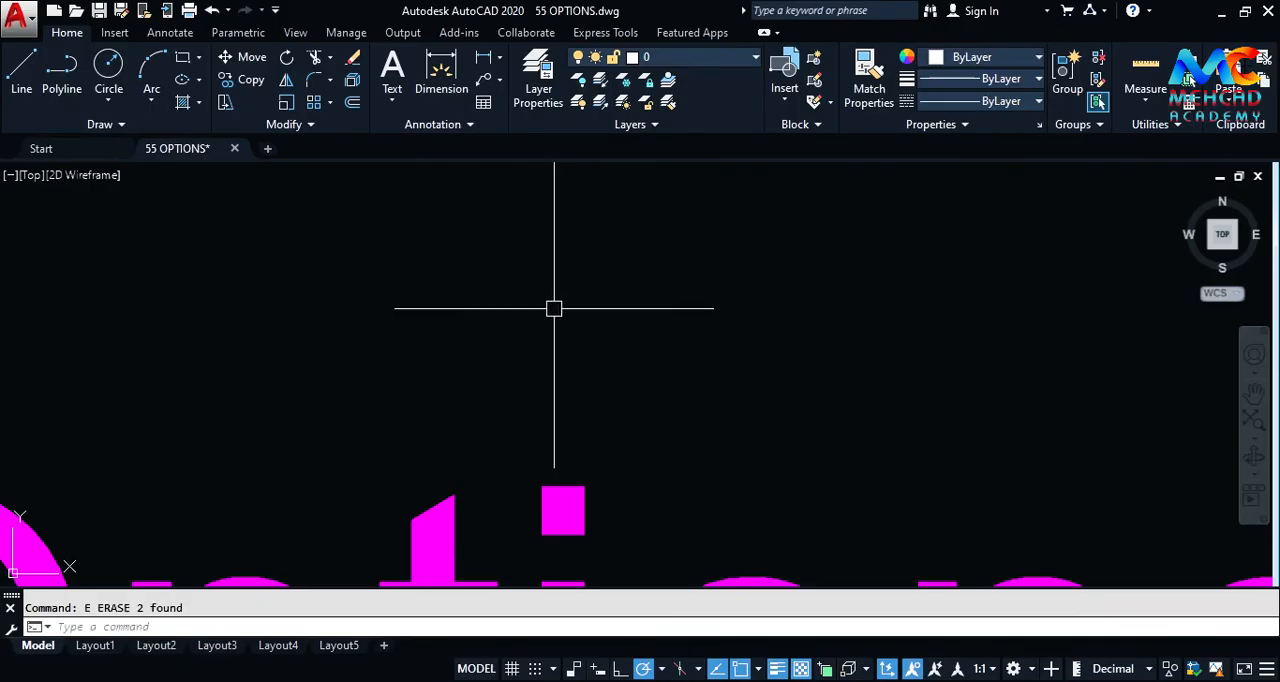
Step: Open the Selection settings of the Options dialog
type("op")
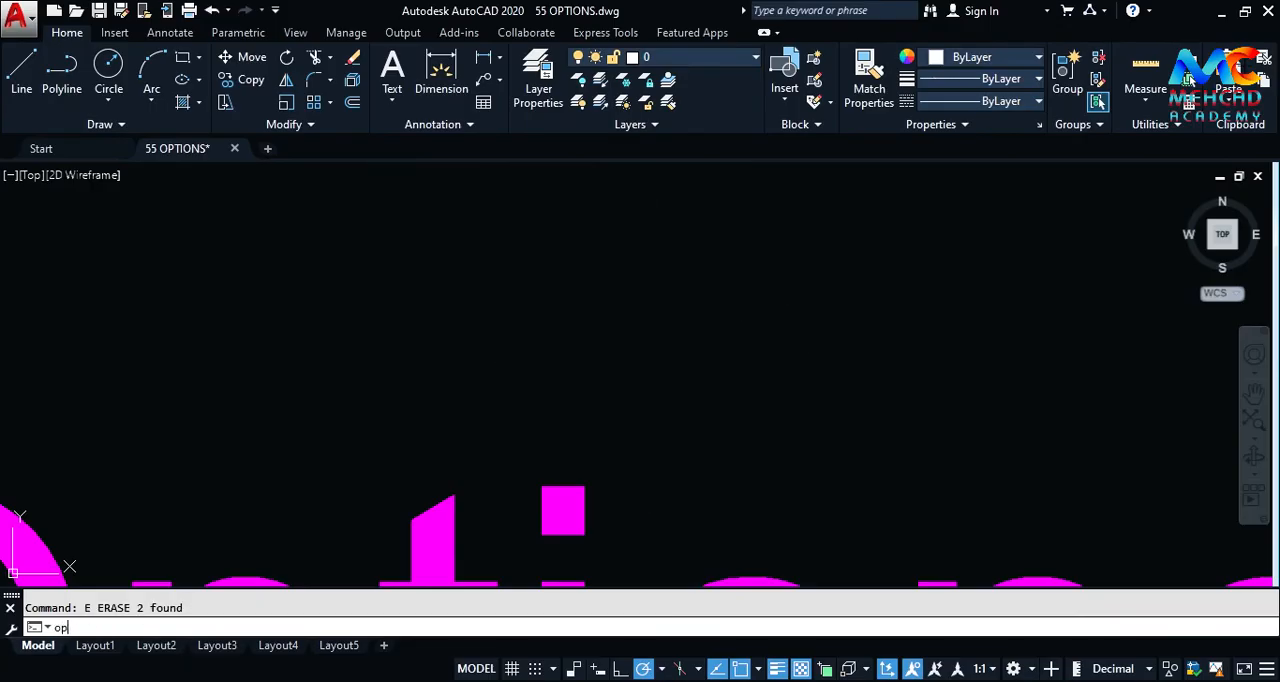
key("Return")
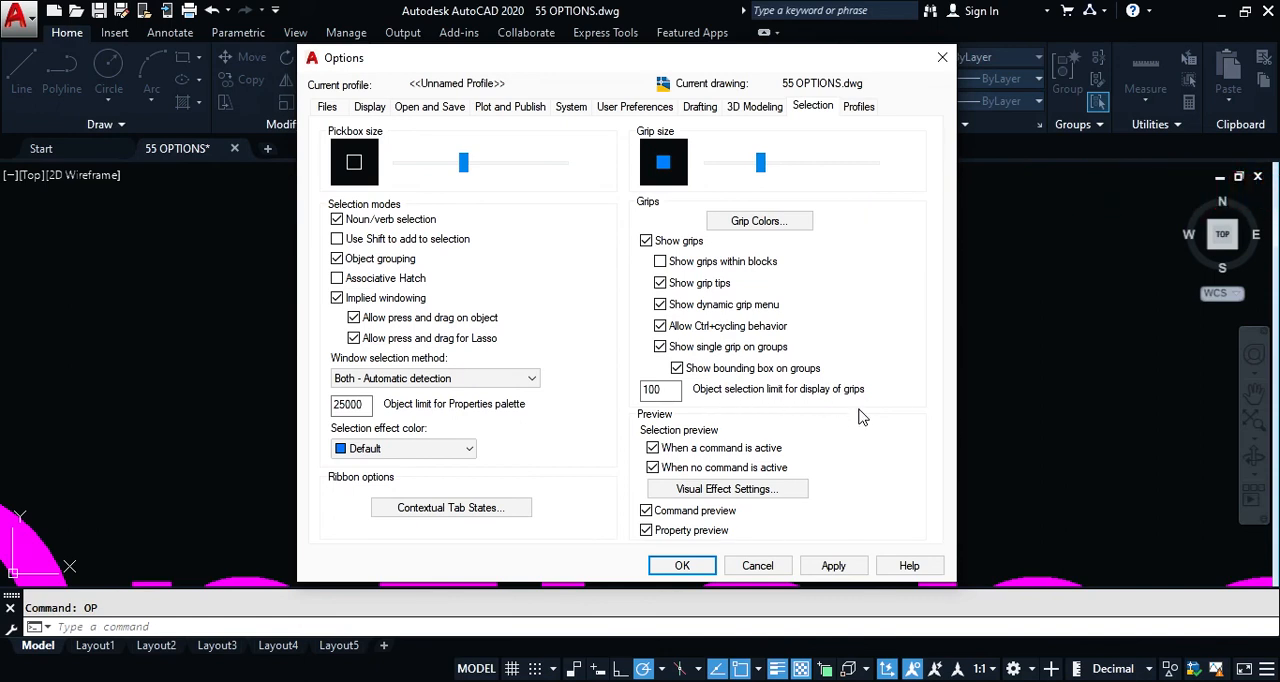
Step: Check the object selection limit for display of grips and close the Options dialog
mouse_move(674, 393)
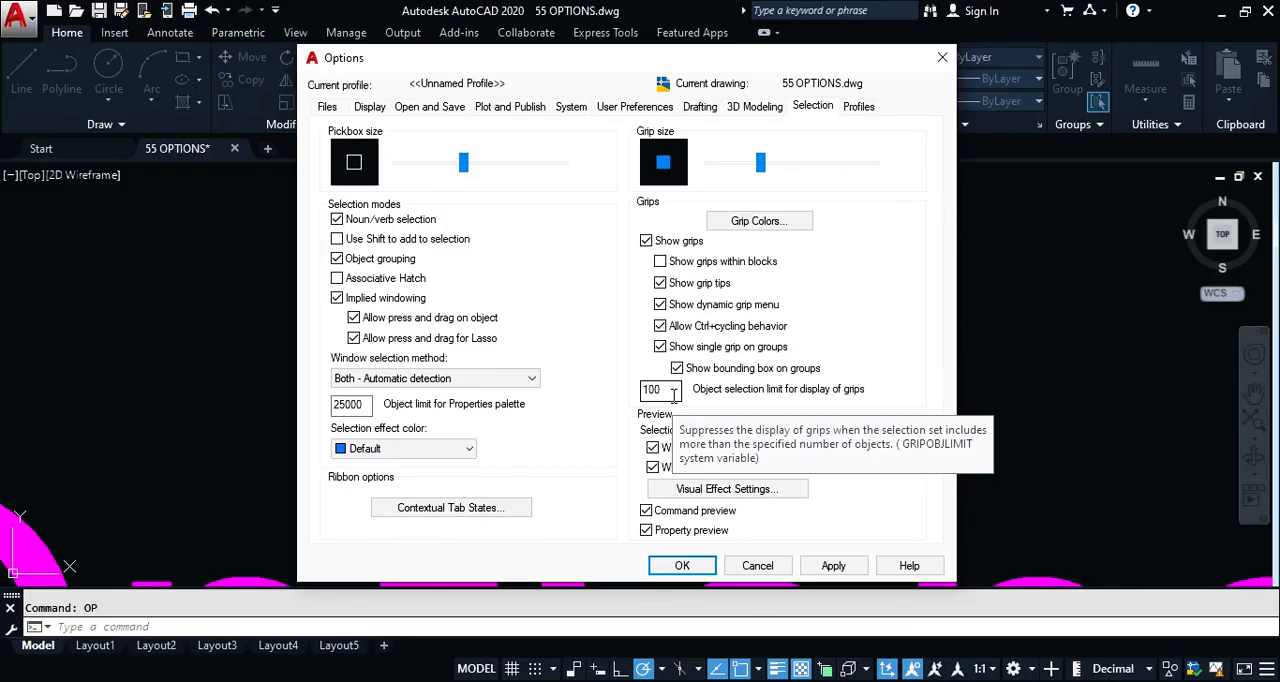
left_click(683, 566)
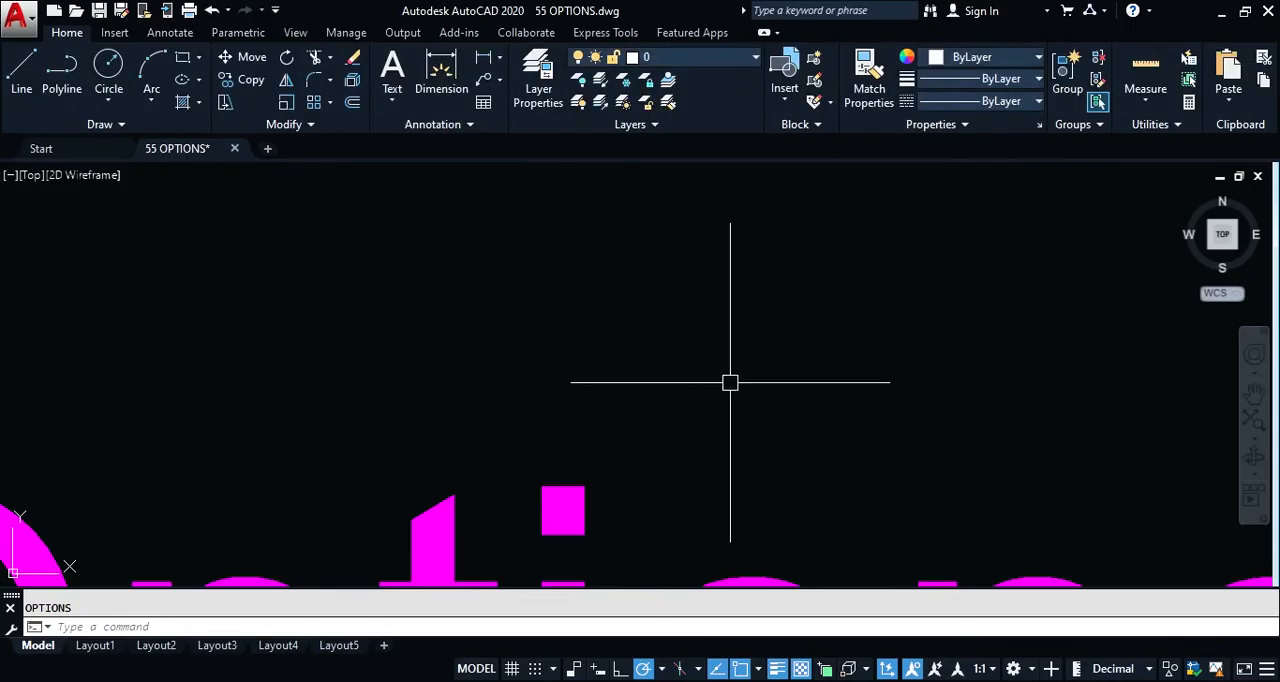
type("co")
key("Return")
left_click(741, 338)
left_click(671, 375)
key("Escape")
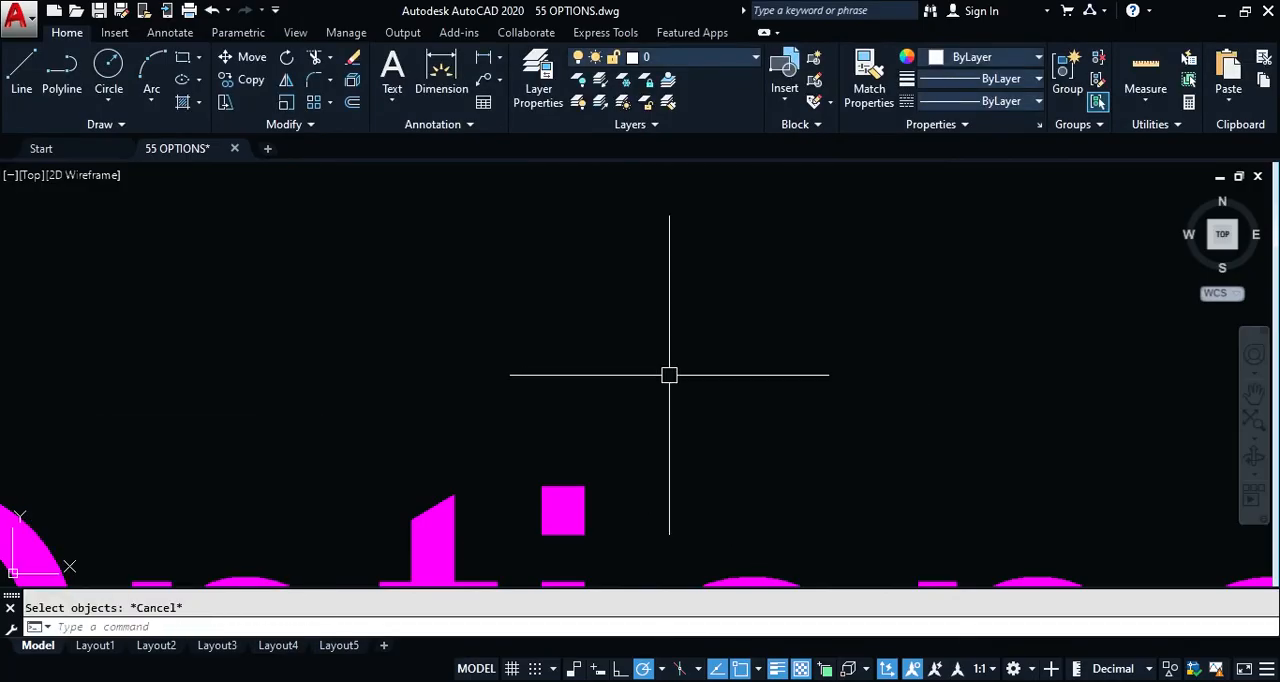
key("Return")
key("Escape")
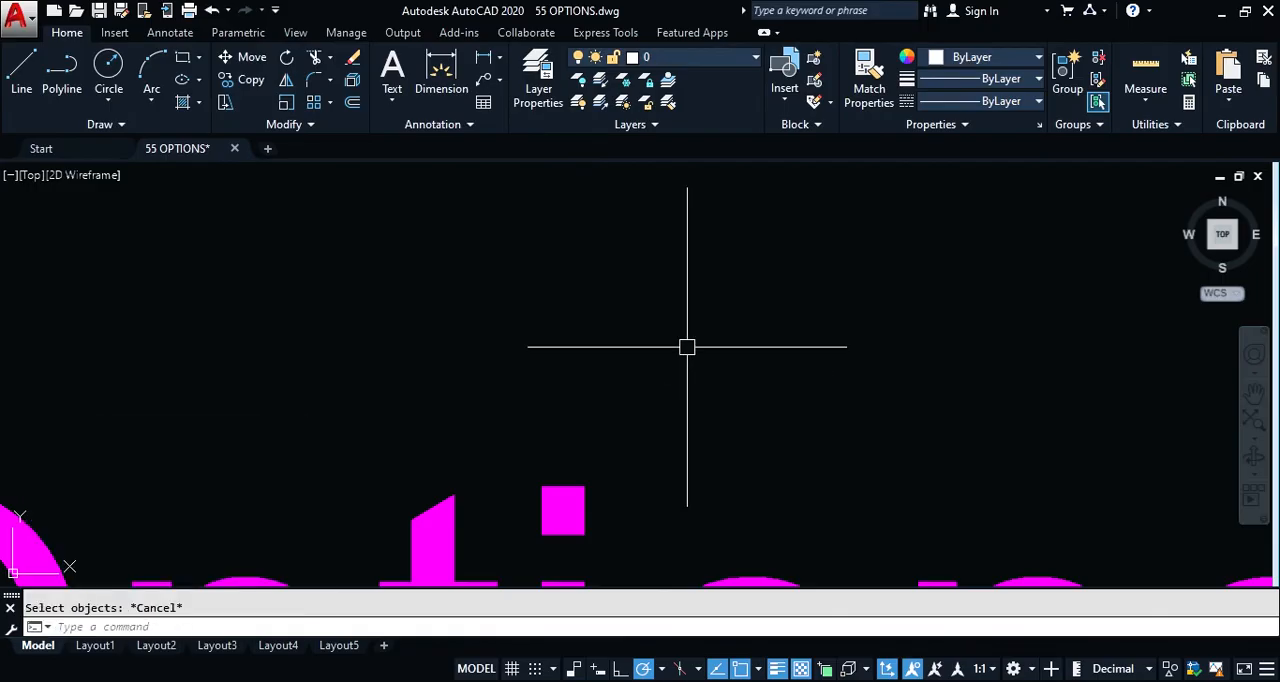
type("r")
key("Escape")
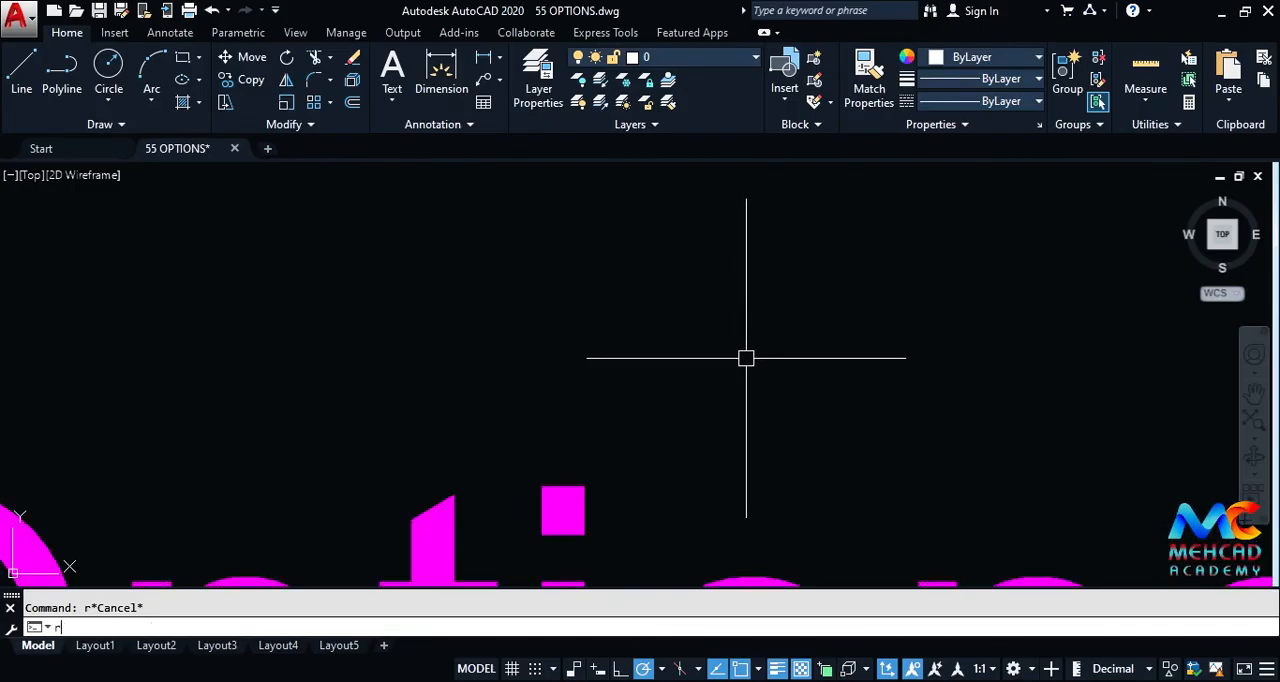
Step: Draw a square with a diagonal of about 3.68 in the empty area above the "Options" text
type("re")
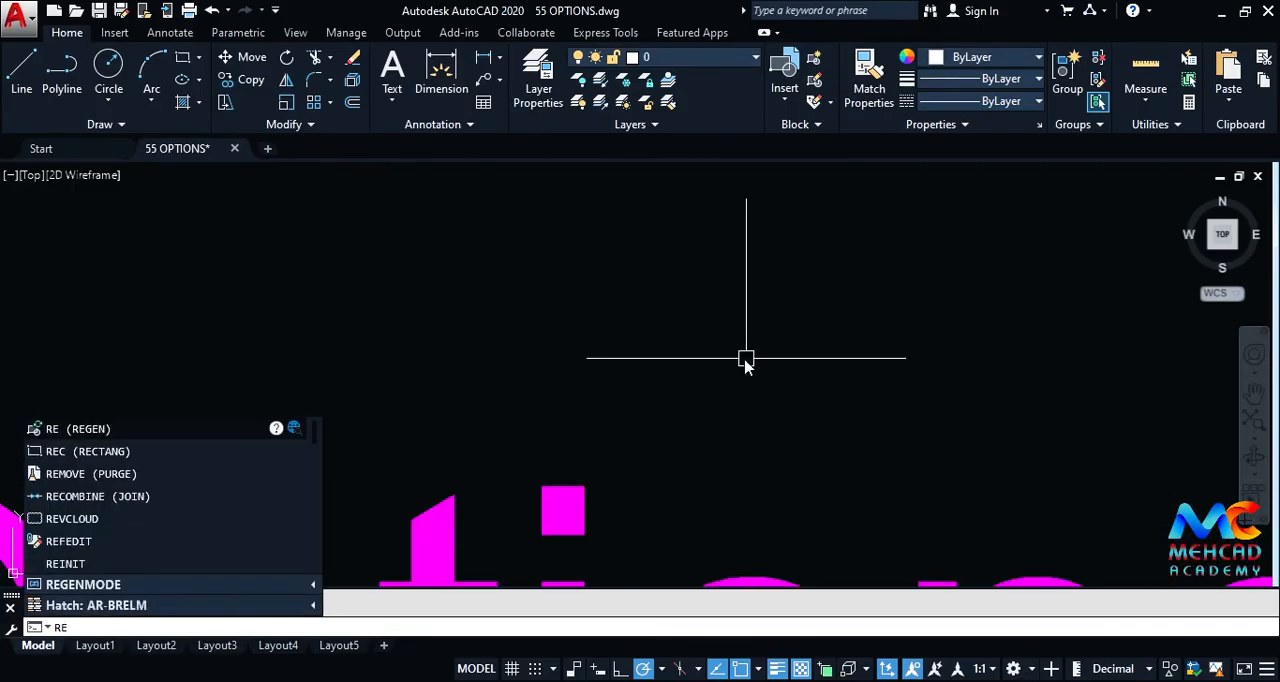
type("c")
key("Return")
left_click(789, 281)
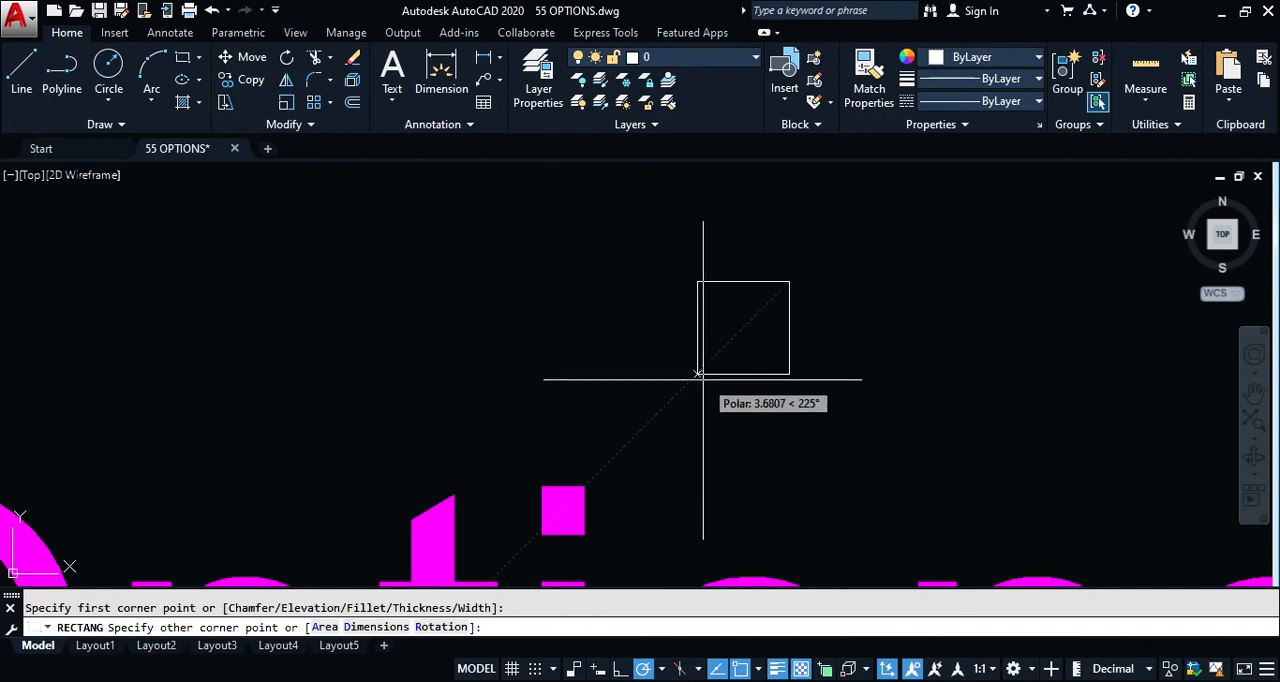
left_click(697, 373)
Step: Copy the square horizontally to its left, leaving a small gap between the two
left_click(743, 374)
type("co")
key("Return")
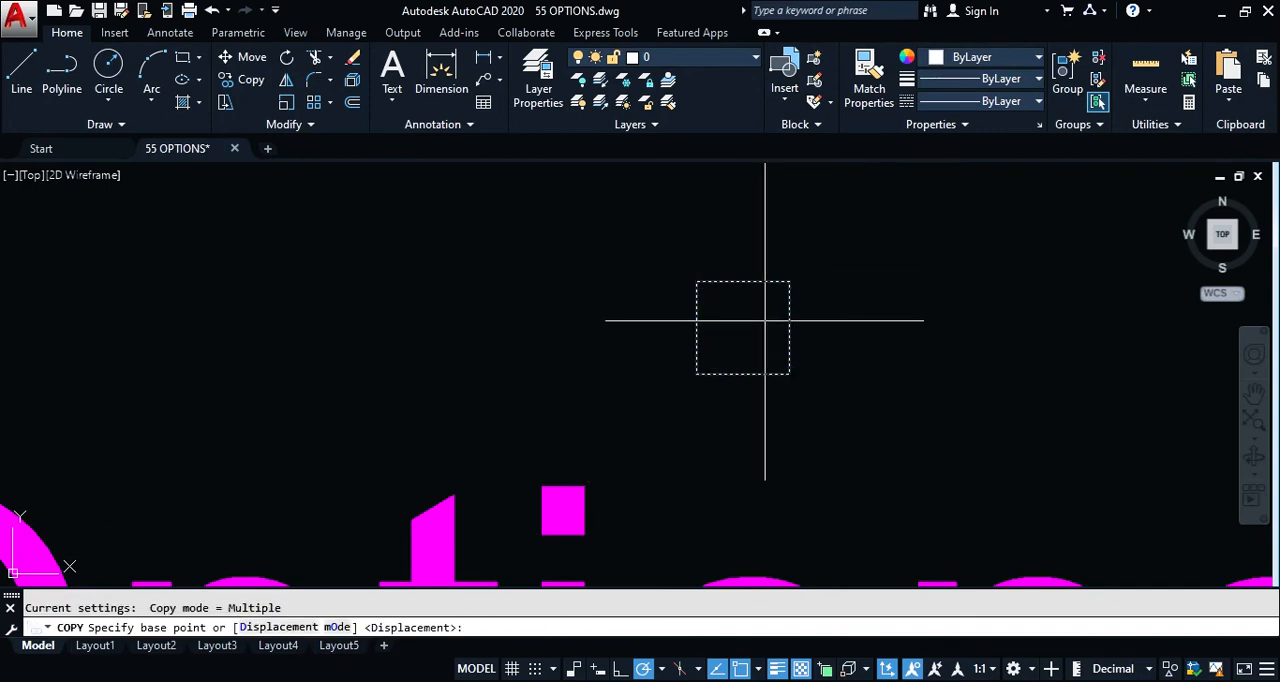
left_click(765, 320)
left_click(643, 320)
key("Return")
Step: Copy the pair of squares straight up by about 3.17 to form a second row
left_click(735, 260)
left_click(628, 346)
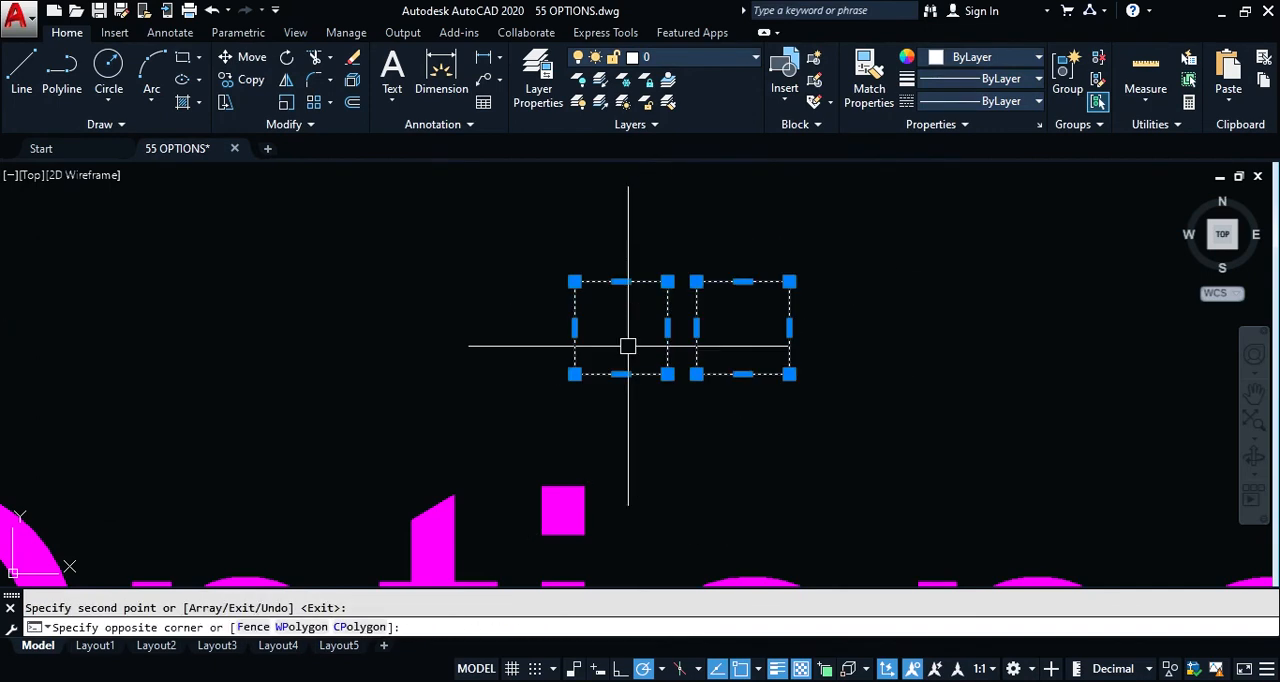
scroll(628, 346, "down", 2)
type("co")
key("Return")
left_click(631, 332)
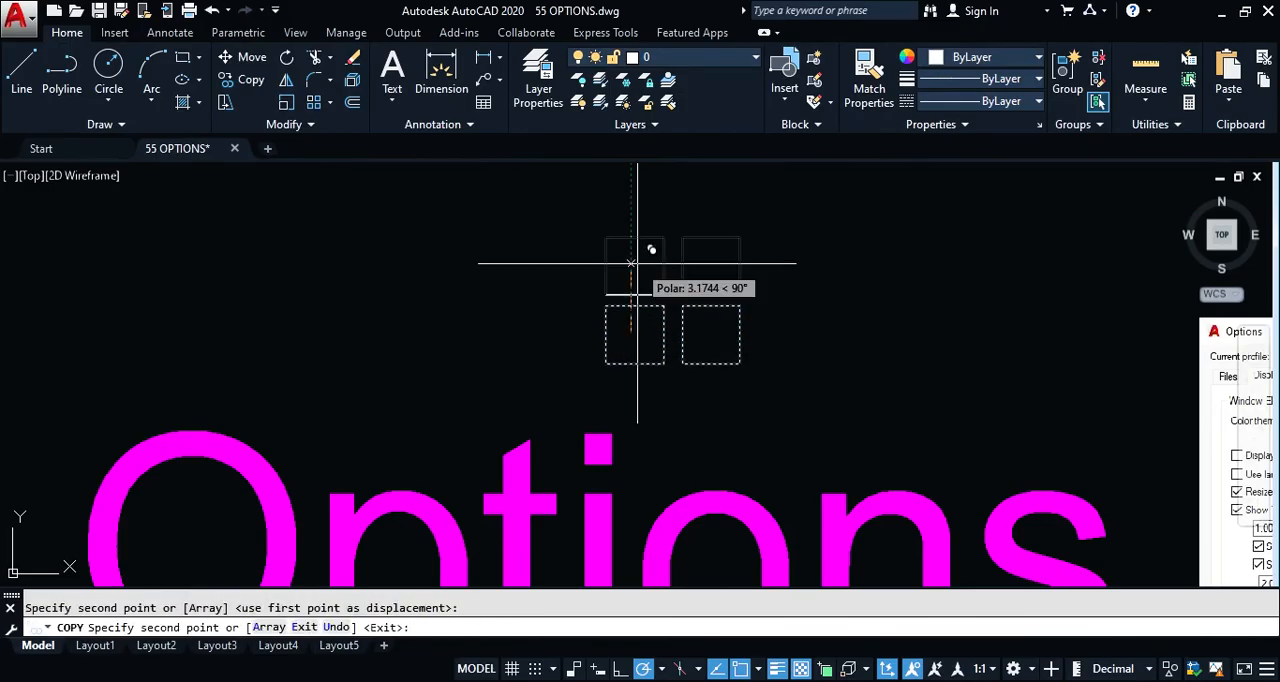
left_click(631, 263)
key("Return")
Step: Copy the block of four squares to the left to make eight squares in two rows
left_click(768, 252)
left_click(621, 342)
scroll(626, 342, "down", 2)
type("co")
key("Return")
left_click(627, 340)
left_click(519, 338)
key("Return")
Step: Copy all eight squares straight up to form a four-by-four arrangement
left_click(429, 251)
left_click(749, 374)
scroll(738, 375, "down", 3)
scroll(665, 333, "up", 4)
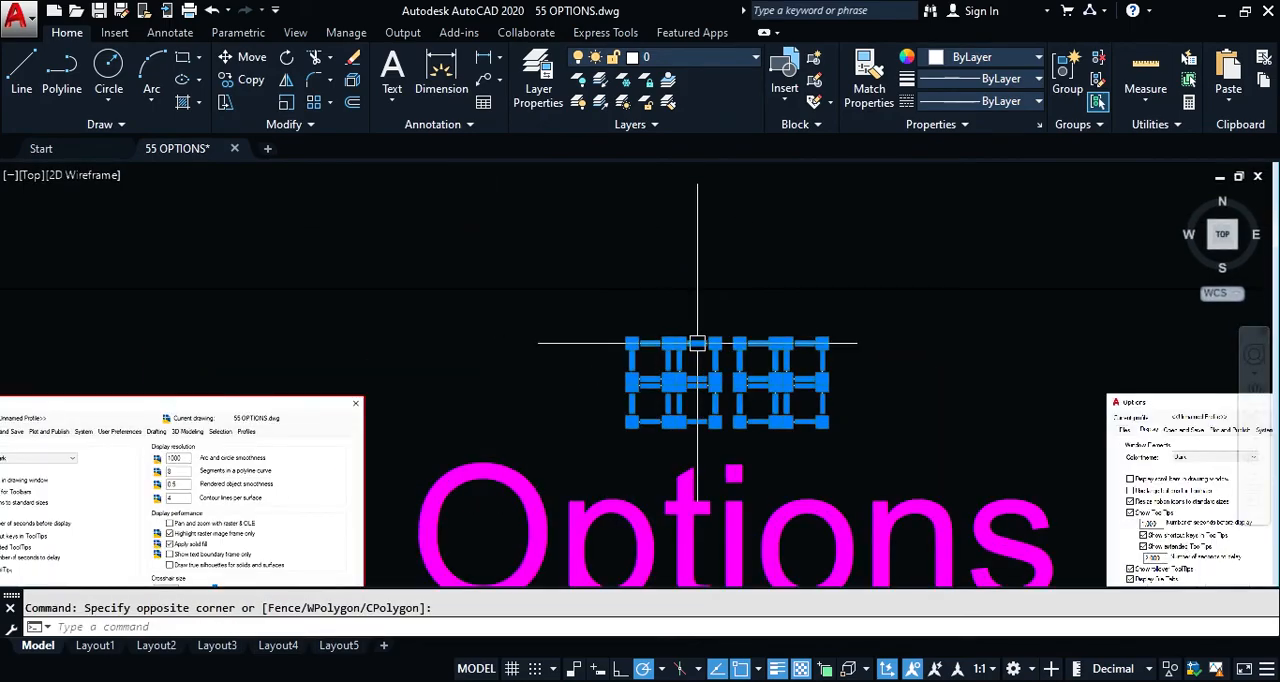
type("co")
key("Return")
left_click(876, 378)
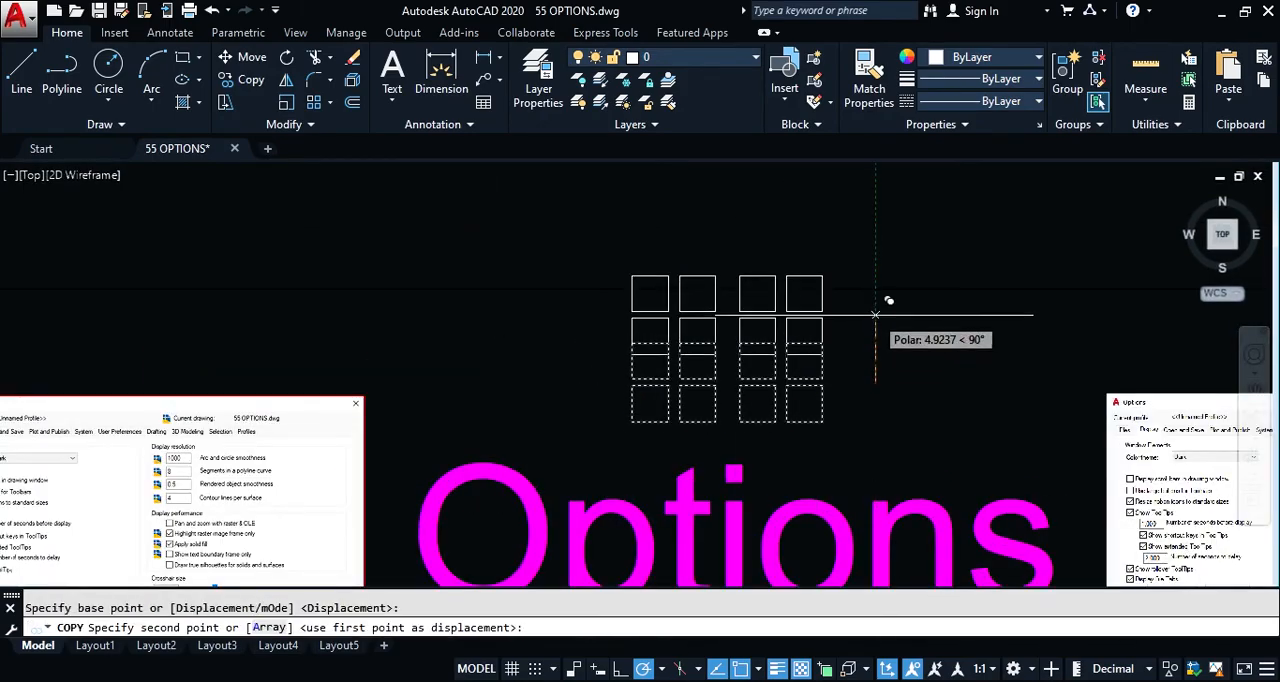
left_click(876, 275)
key("Return")
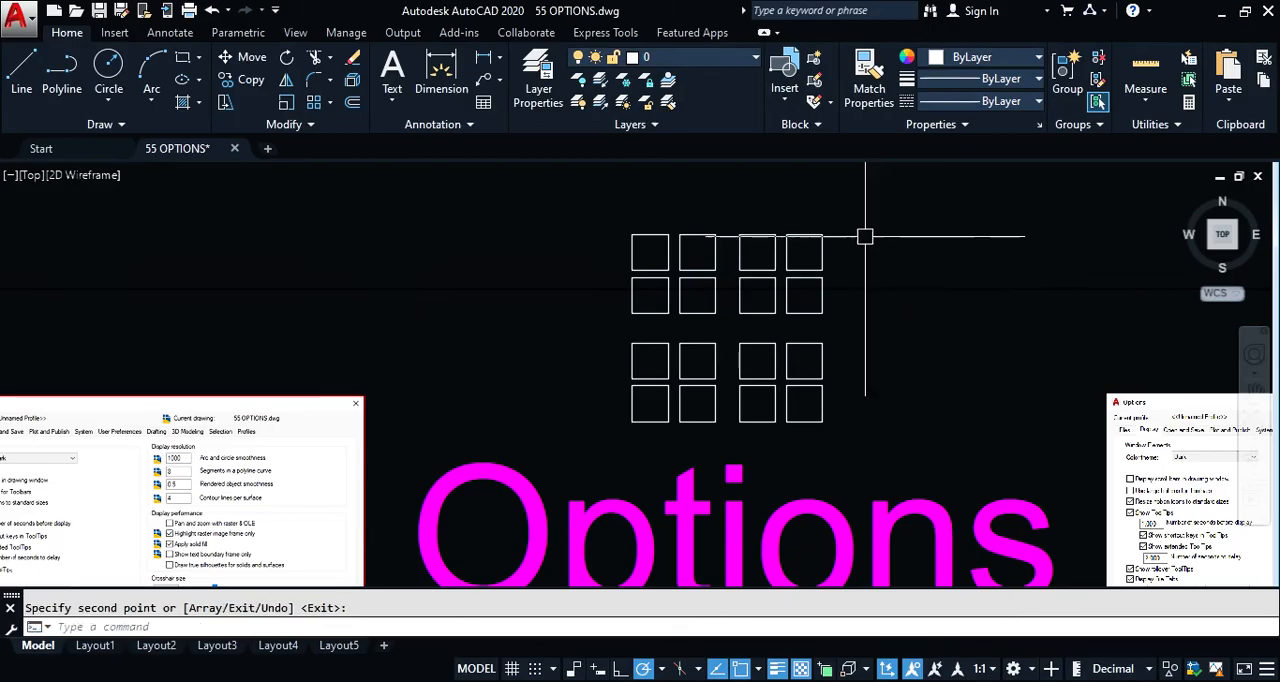
Step: Copy the sixteen squares straight up by about 15.31 to double the column's height
left_click(625, 205)
left_click(881, 458)
scroll(800, 360, "down", 2)
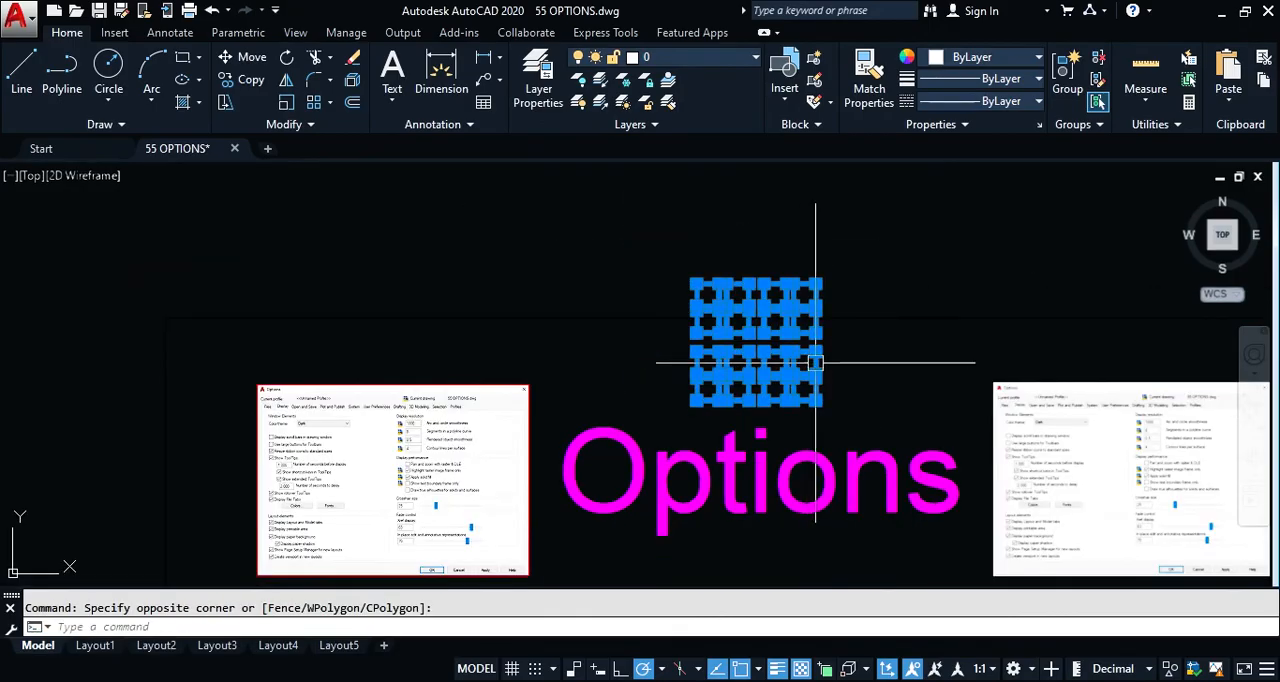
key("Return")
left_click(843, 358)
left_click(845, 228)
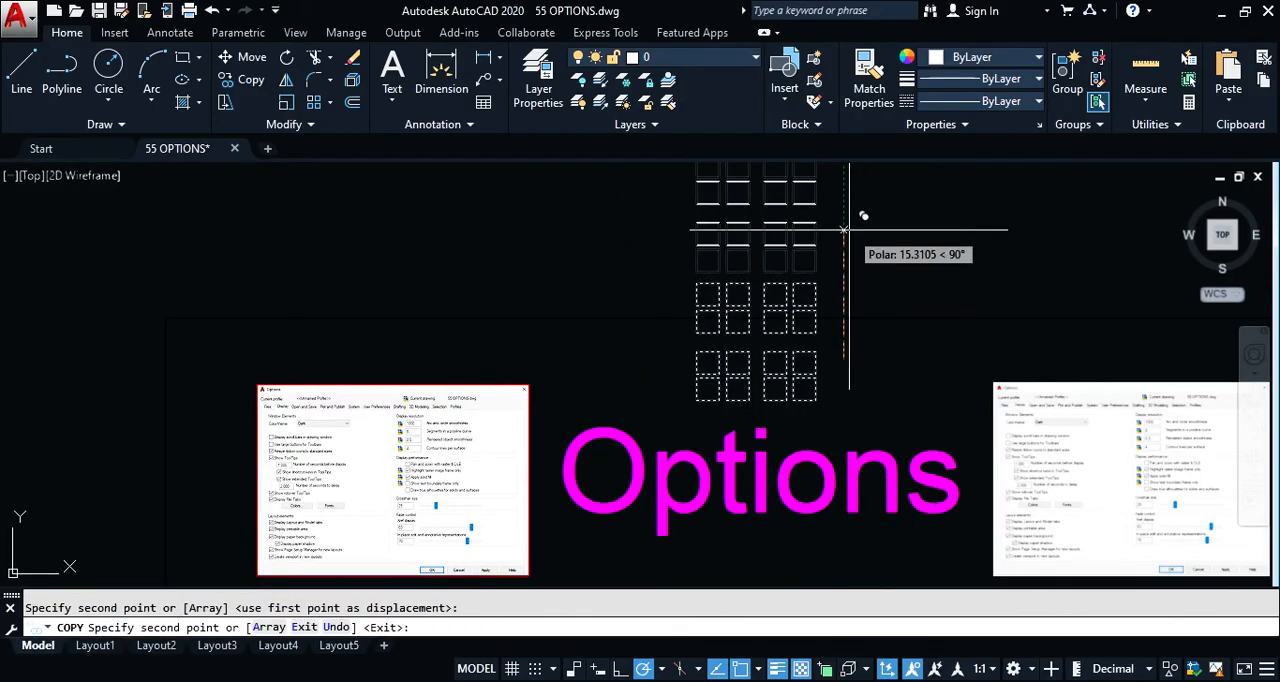
scroll(846, 277, "down", 2)
scroll(883, 201, "up", 2)
key("Return")
Step: Copy the column of 32 squares diagonally up and to the left as a second column
left_click(623, 189)
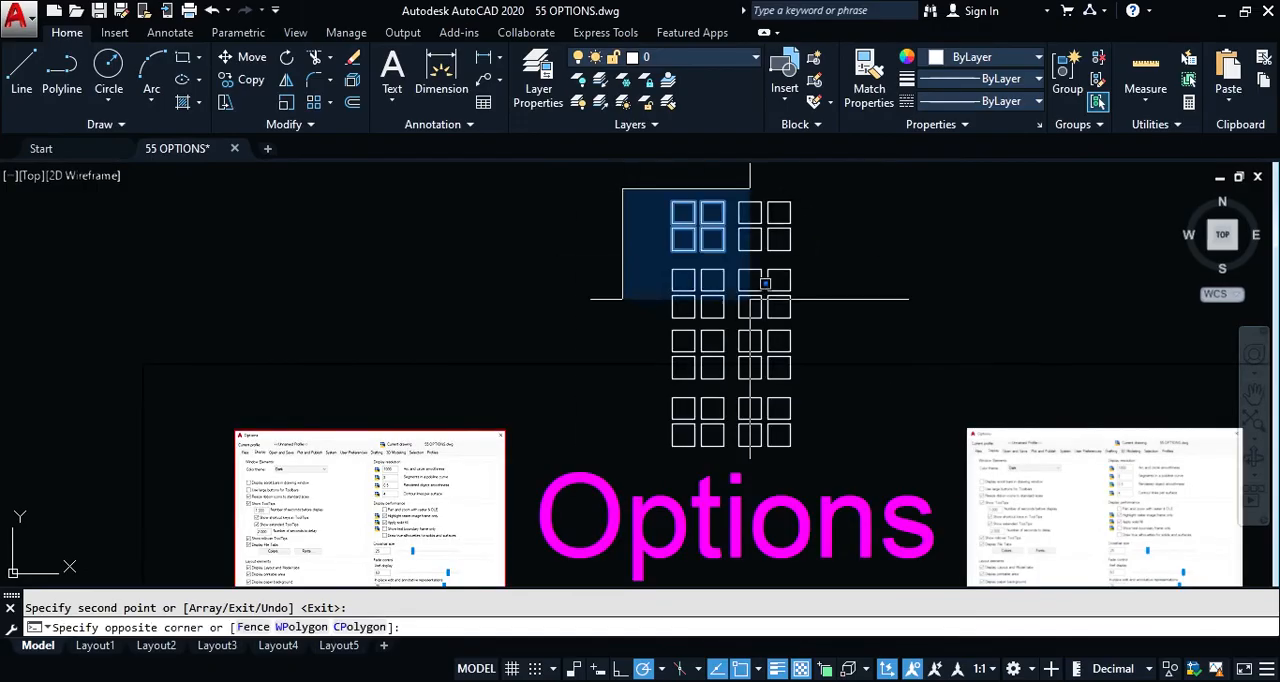
left_click(847, 450)
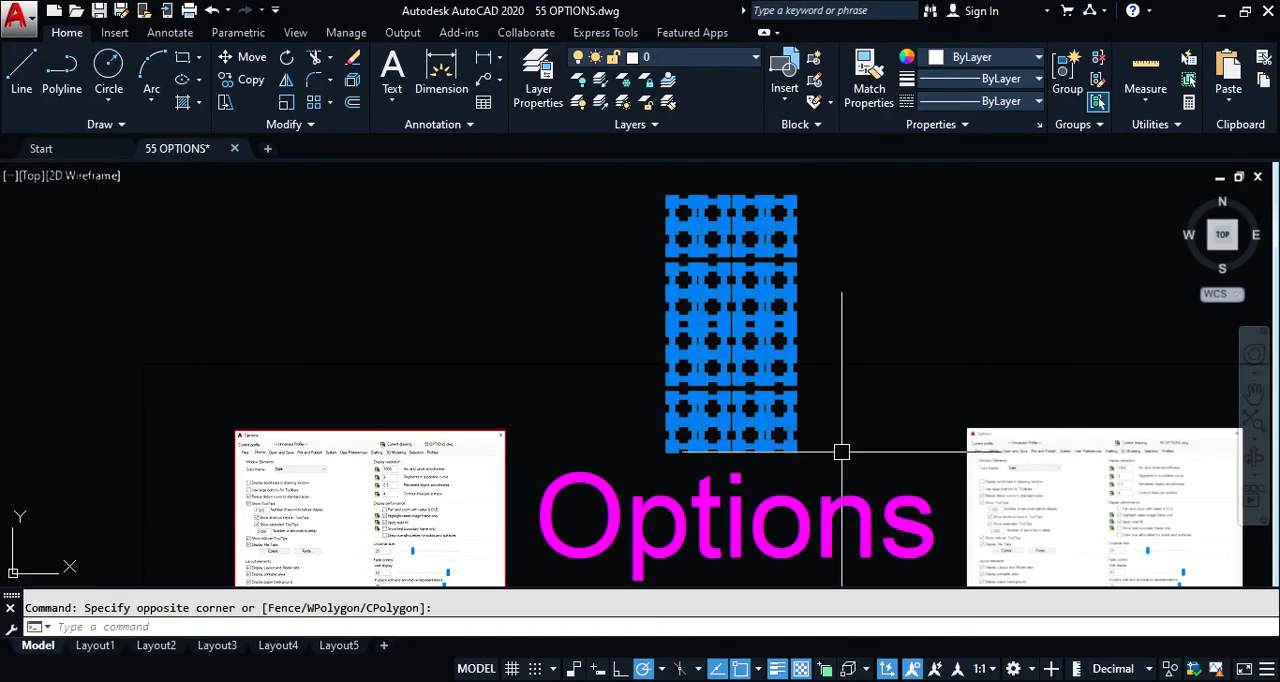
scroll(842, 452, "down", 2)
type("co")
key("Return")
left_click(839, 431)
left_click(728, 356)
key("Return")
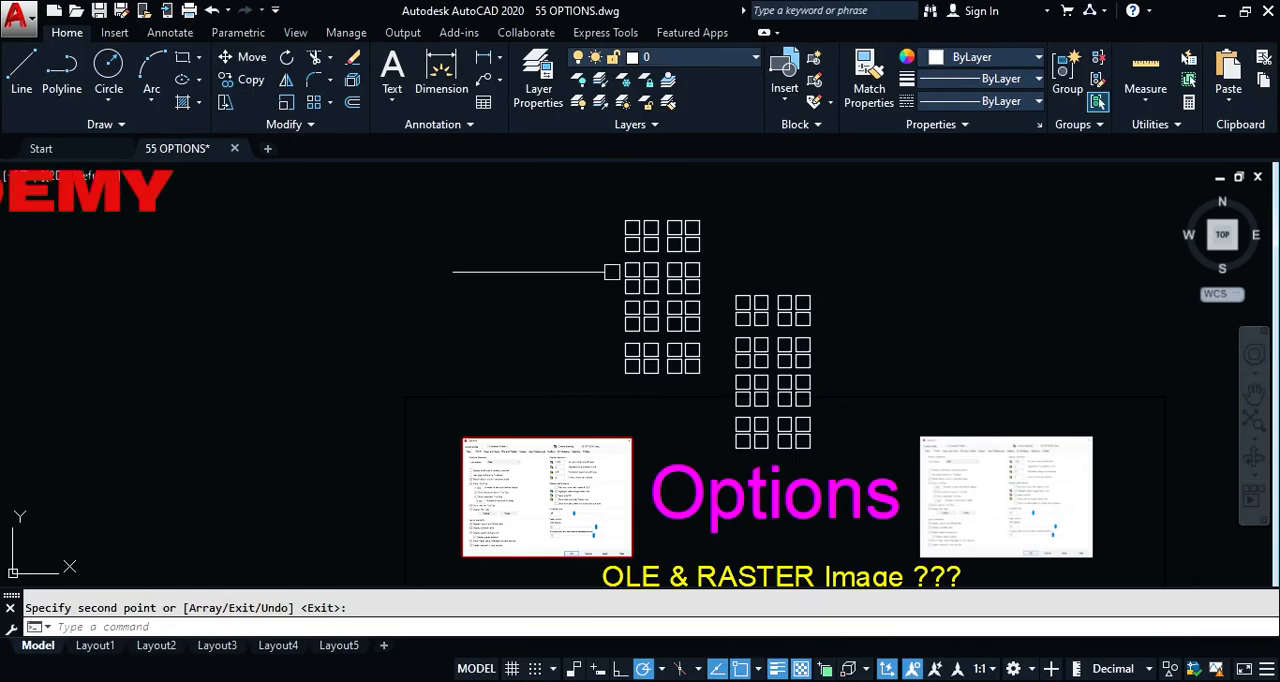
Step: Copy both columns of squares together up and to the left to make four columns
left_click(610, 187)
left_click(852, 403)
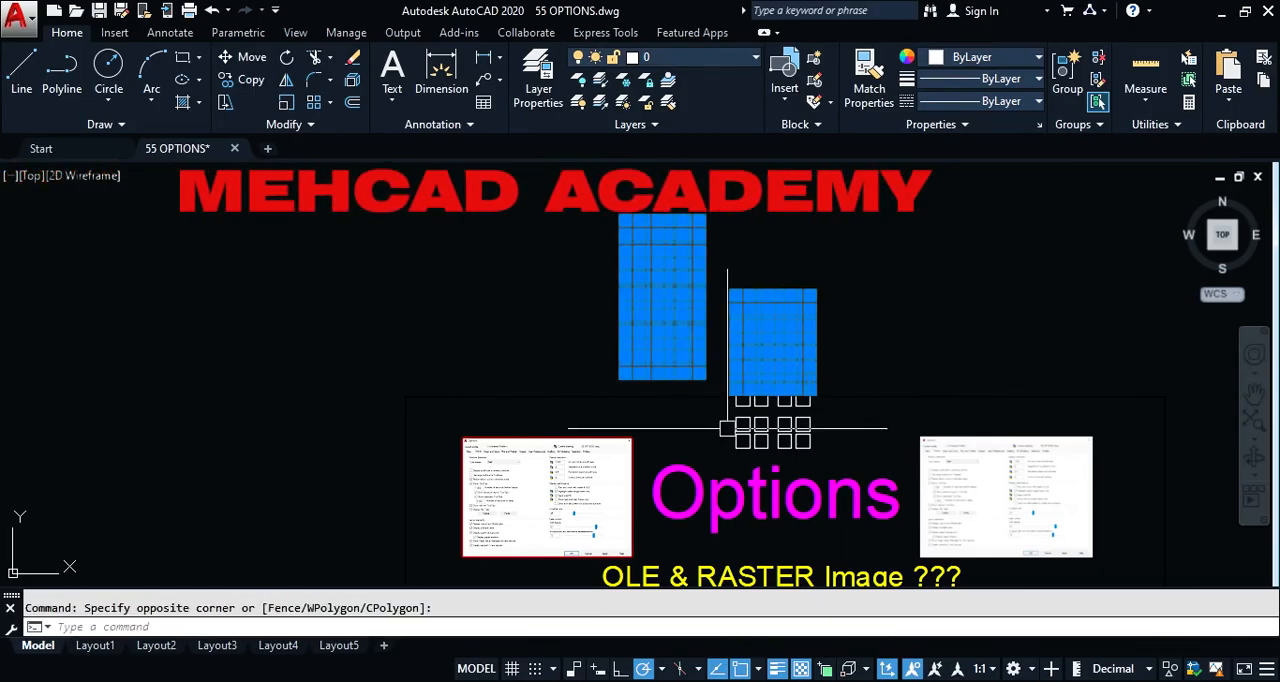
type("c")
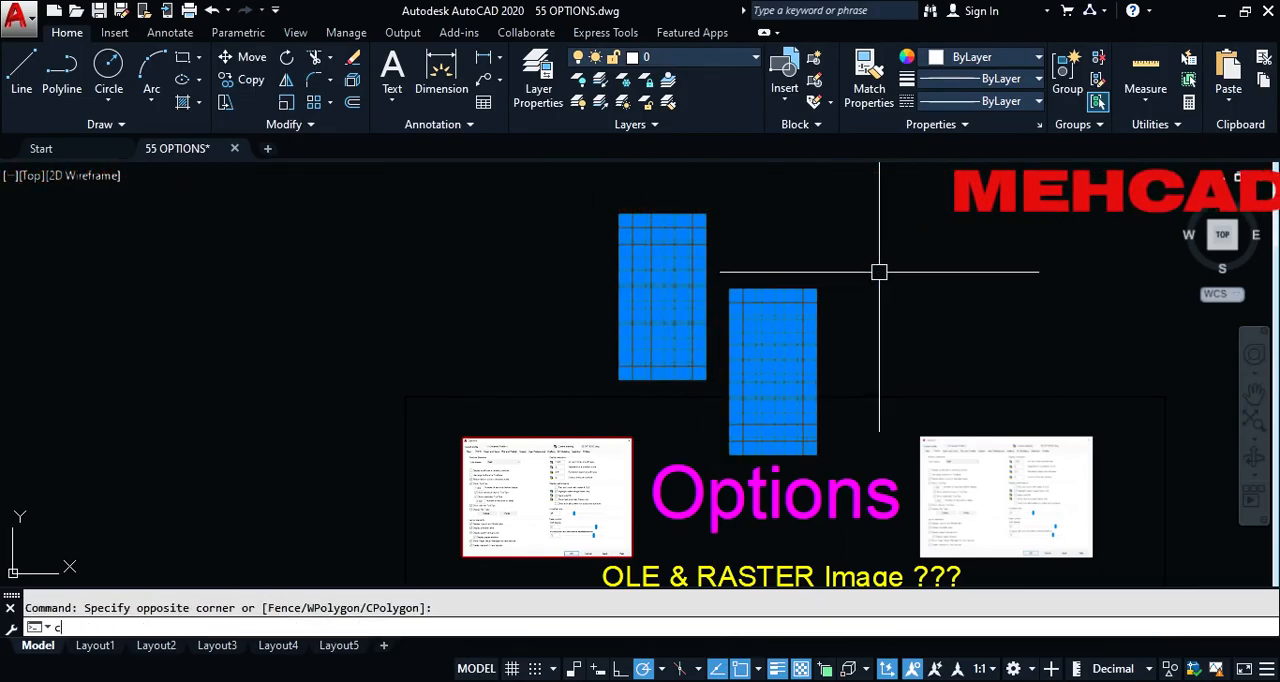
type("o")
key("Return")
left_click(922, 300)
left_click(634, 216)
key("Return")
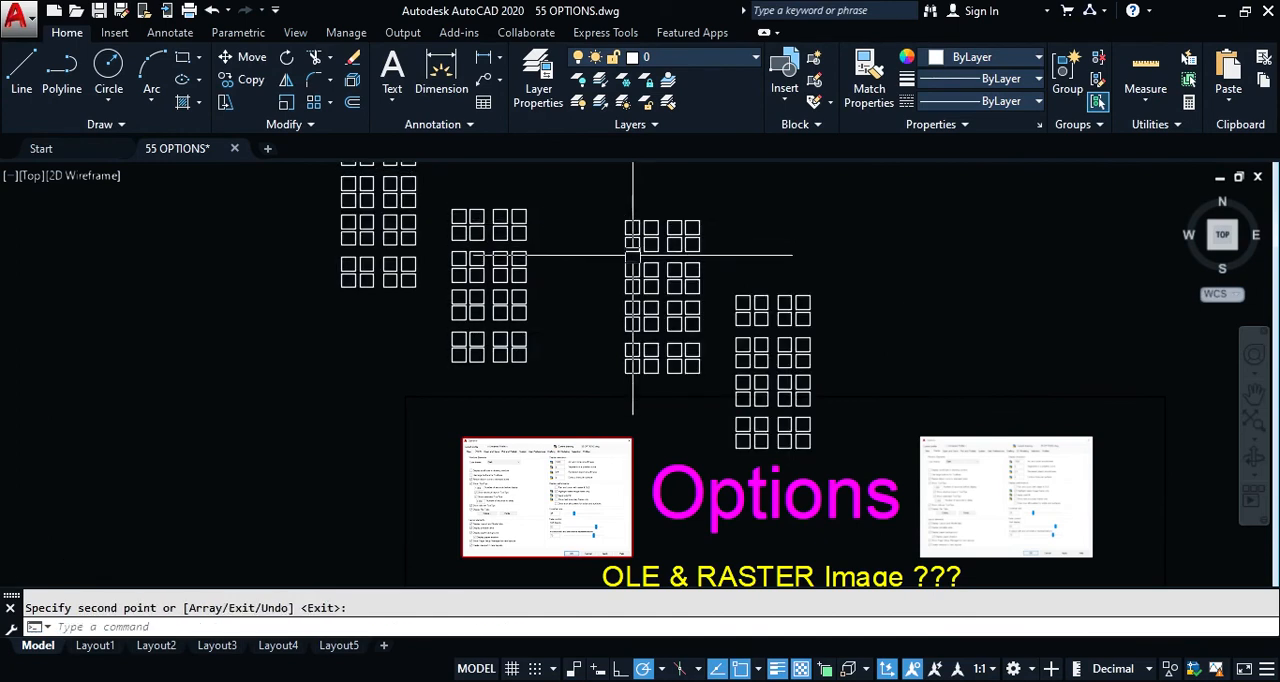
Step: Select all four columns of squares, check their grip display at close range, and clear the selection
scroll(633, 258, "down", 4)
left_click(491, 189)
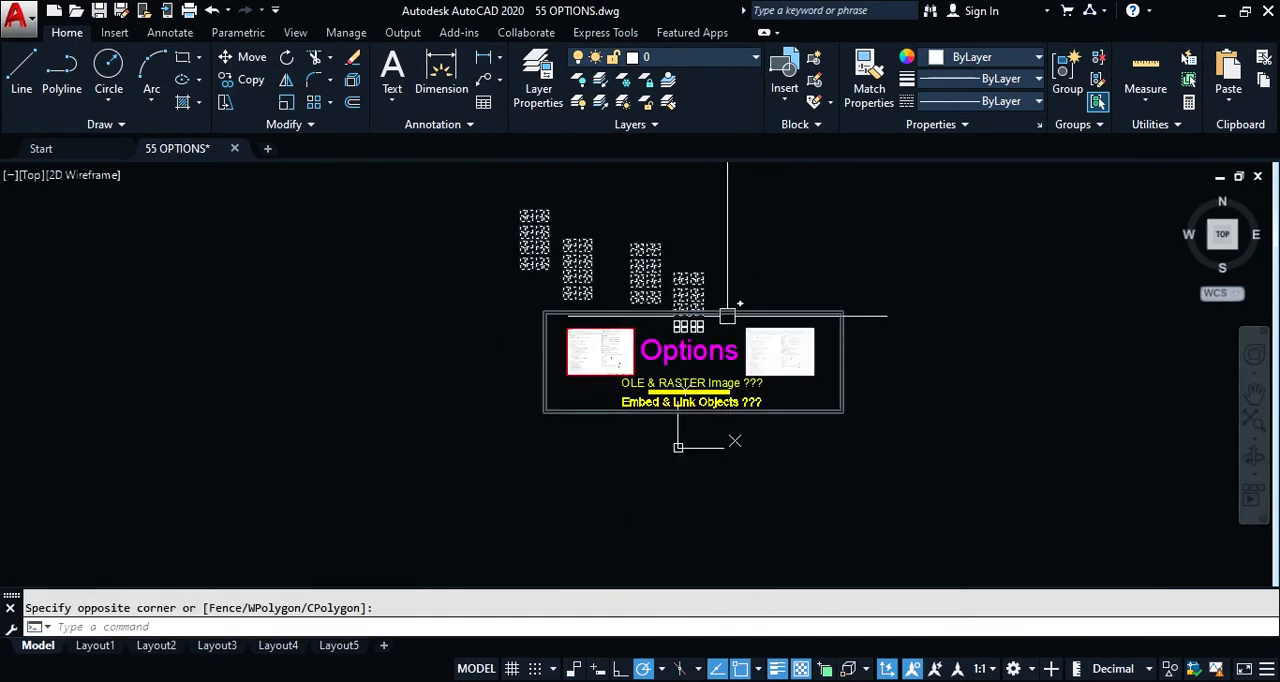
scroll(675, 283, "up", 5)
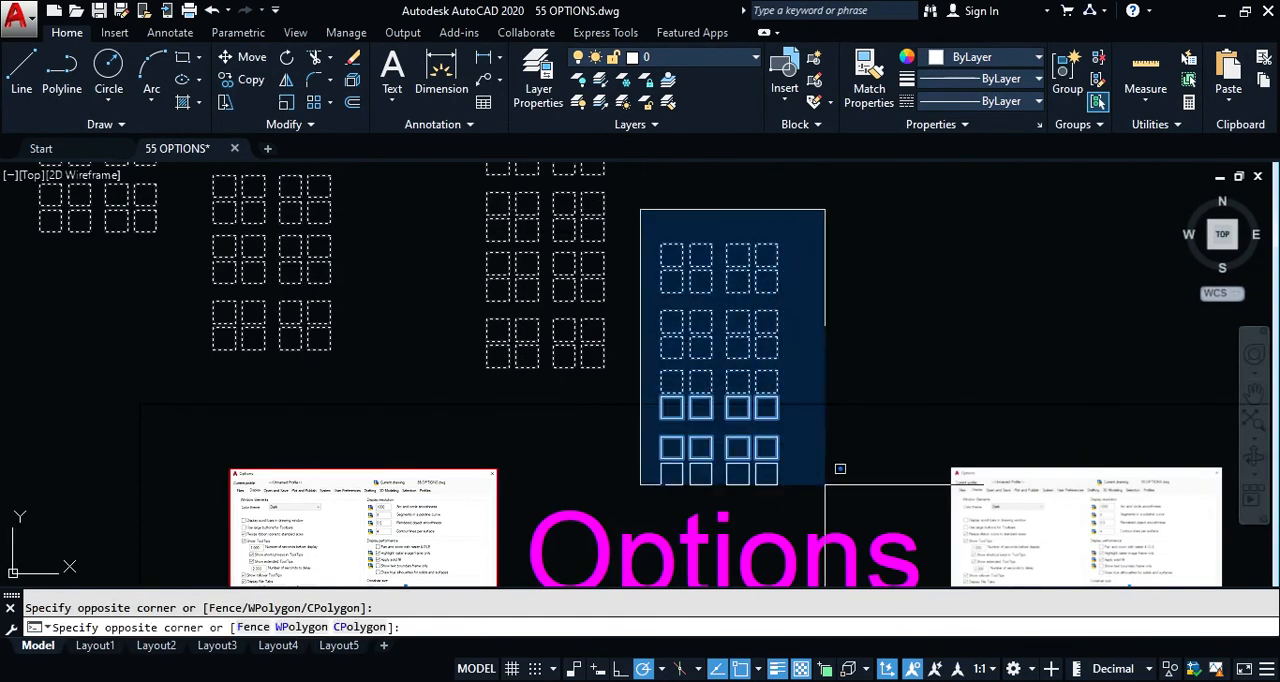
left_click(760, 470)
scroll(695, 398, "down", 4)
scroll(663, 274, "up", 4)
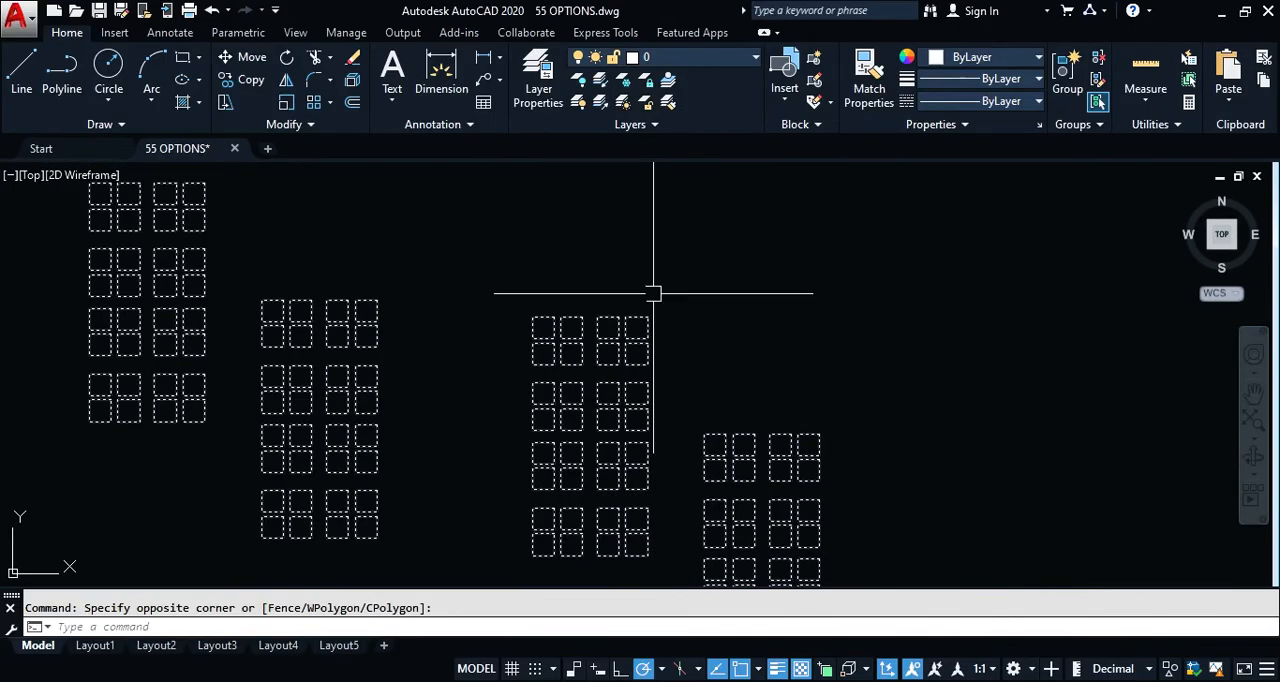
scroll(575, 320, "up", 7)
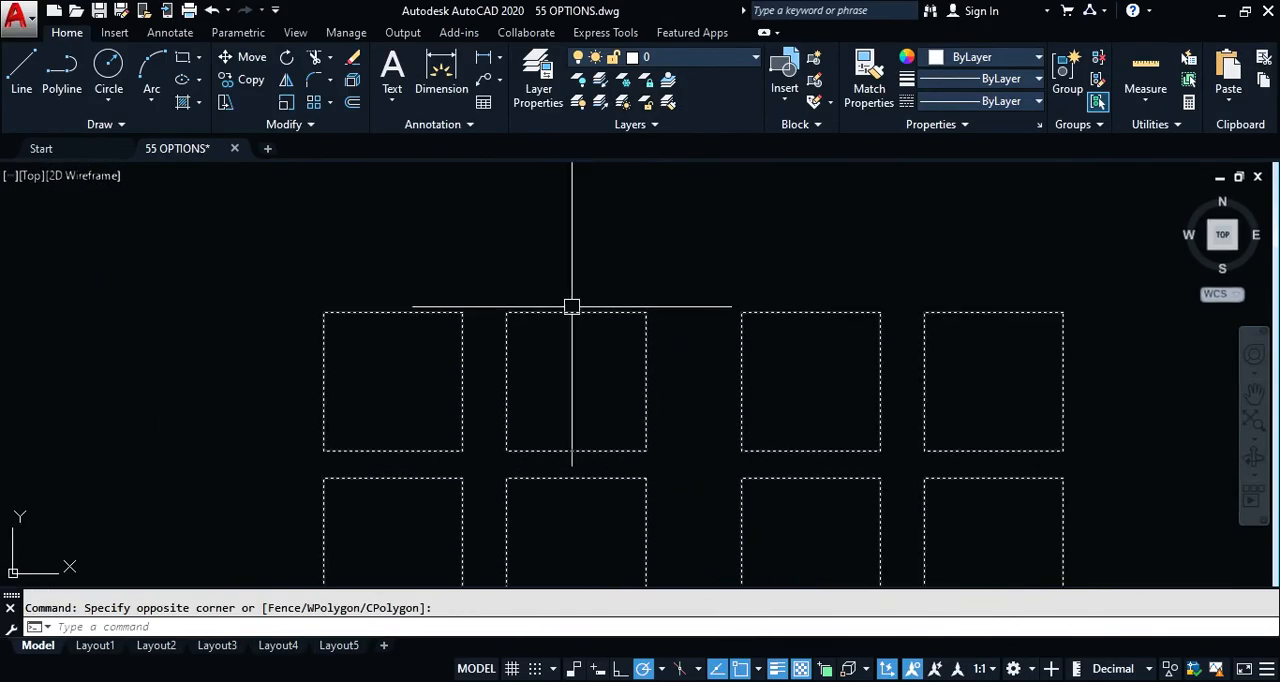
scroll(640, 330, "down", 8)
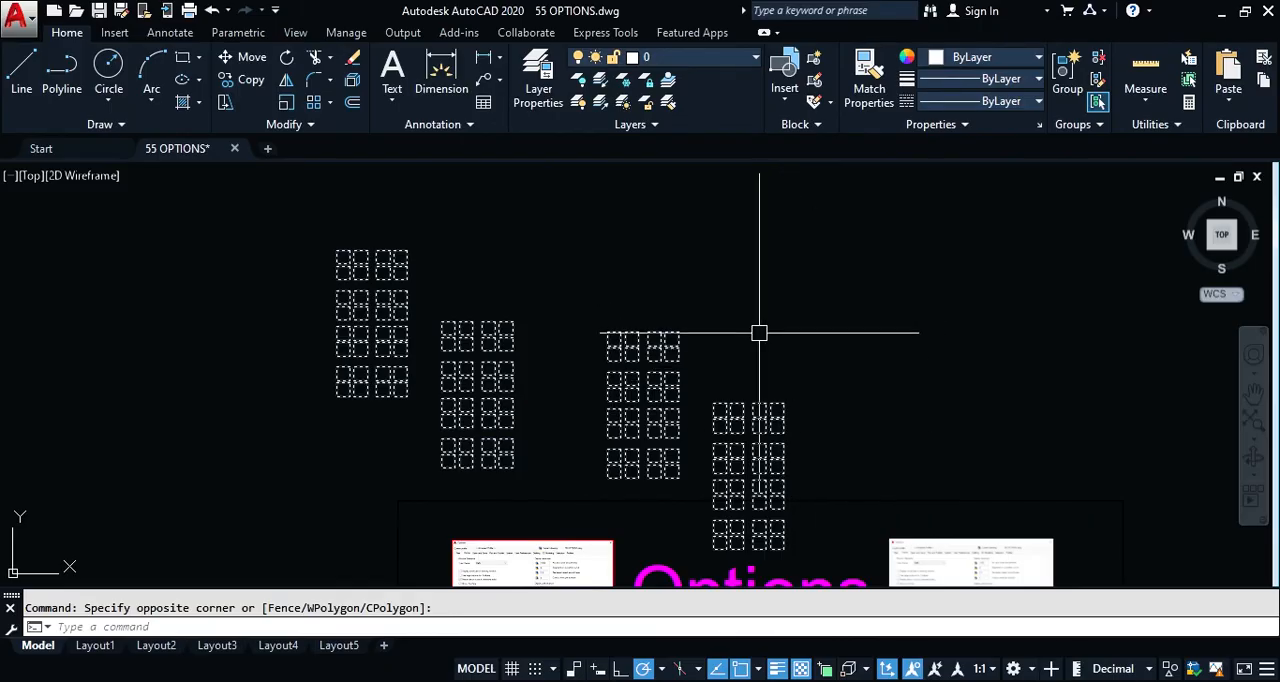
key("Escape")
Step: Erase all the copied squares with window selections, including those left over in the lowest column
left_click(280, 229)
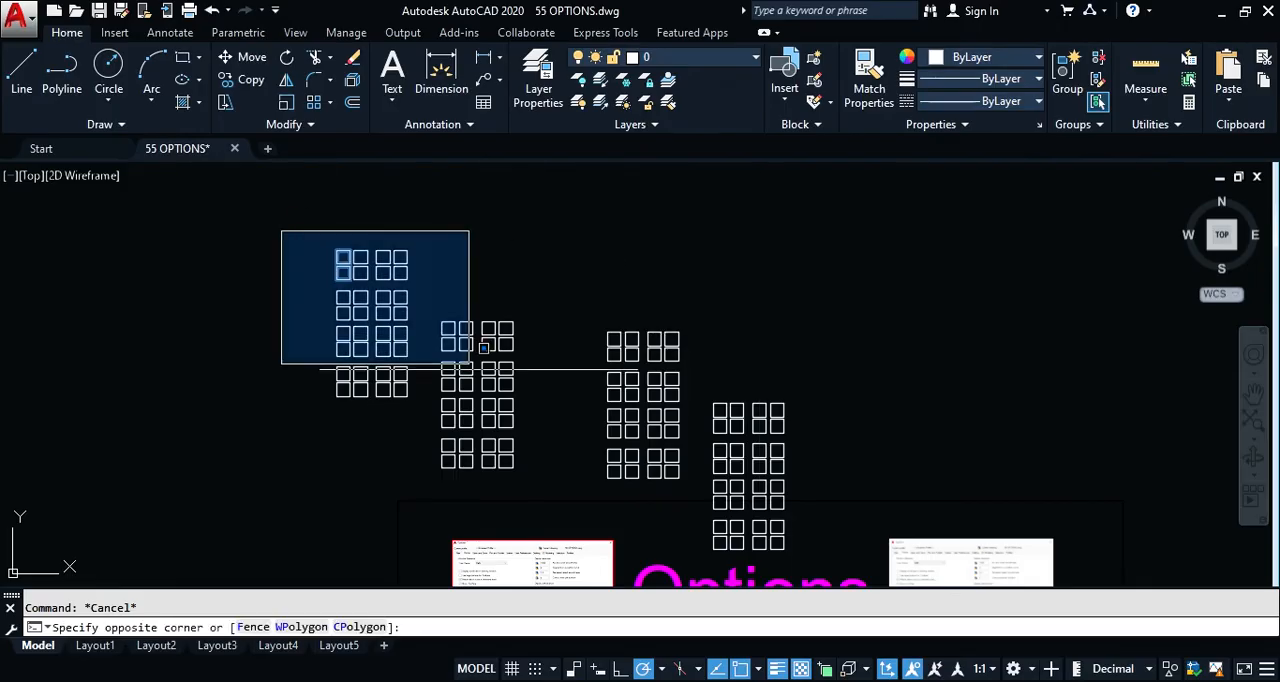
left_click(862, 515)
type("e")
key("Return")
left_click(686, 388)
left_click(824, 564)
type("e")
key("Return")
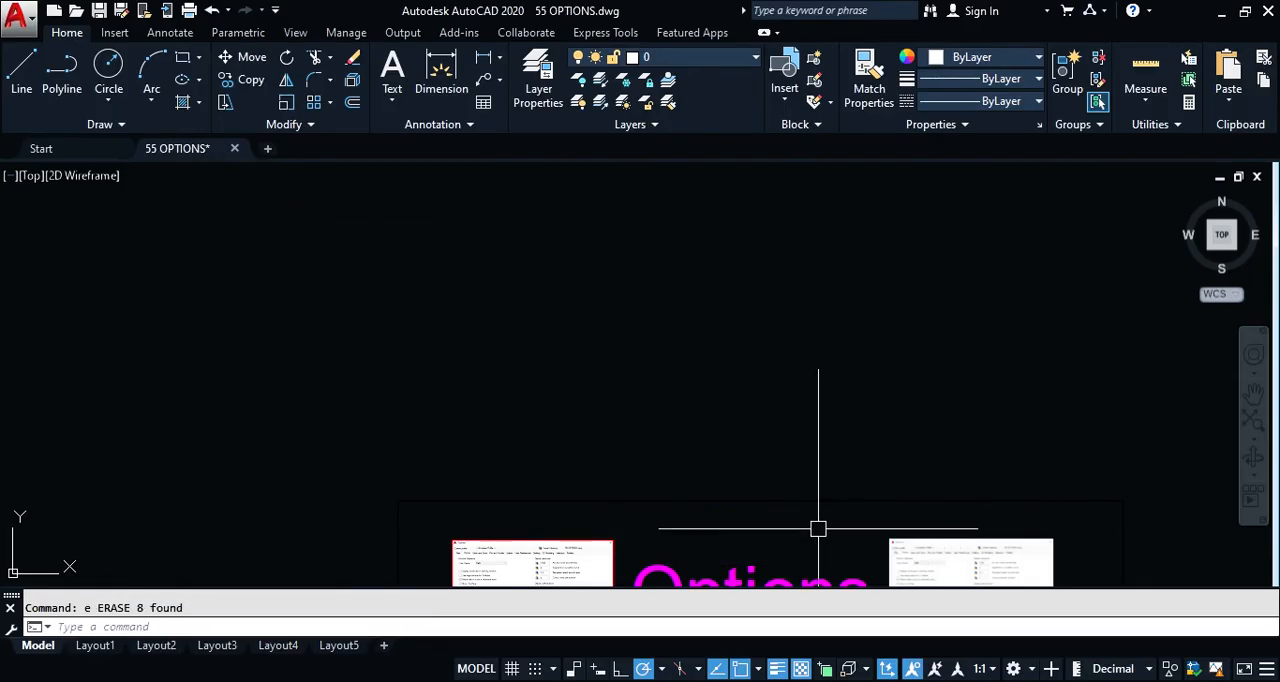
Step: Show the drawing's full extents, review the Selection preview settings in the Options dialog, and close it
type("z")
key("Return")
type("e")
key("Return")
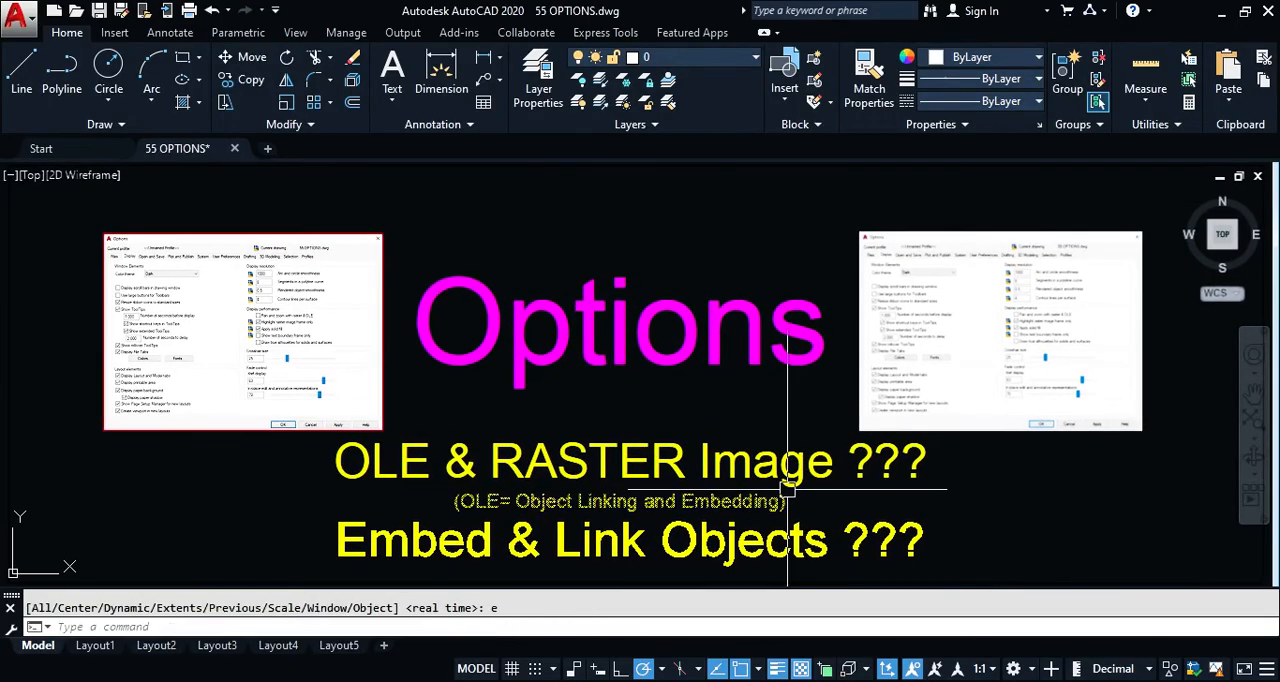
key("Return")
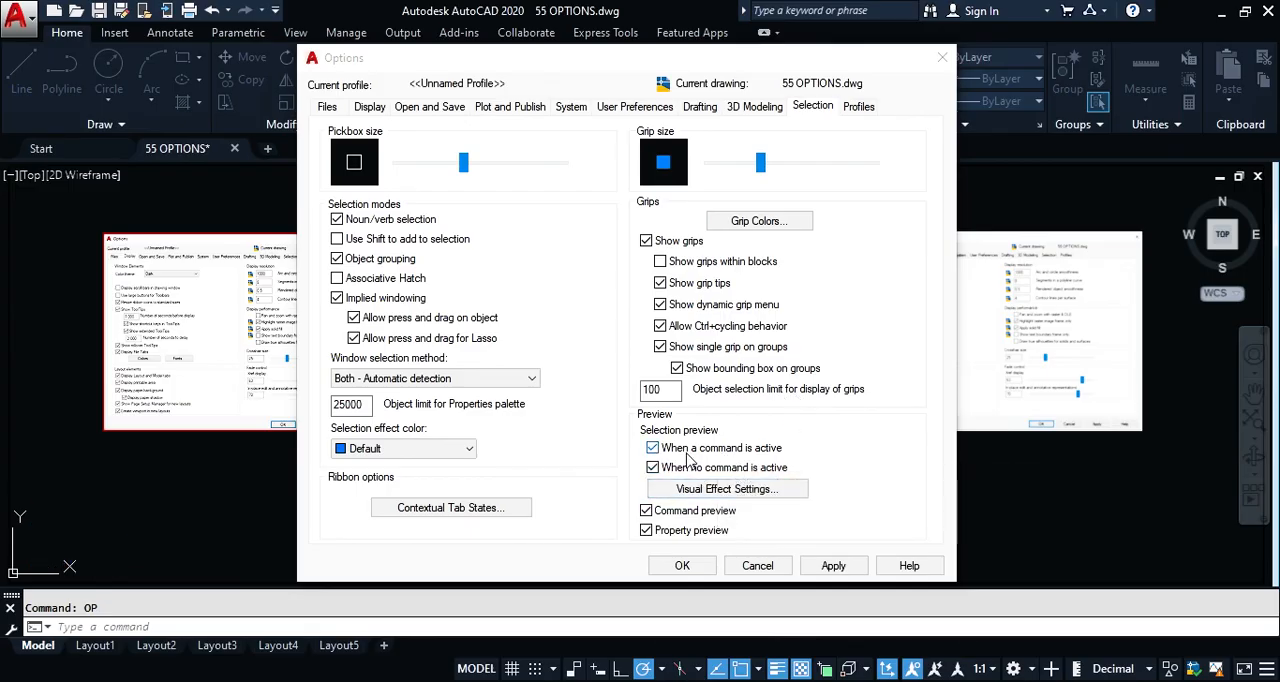
left_click(683, 566)
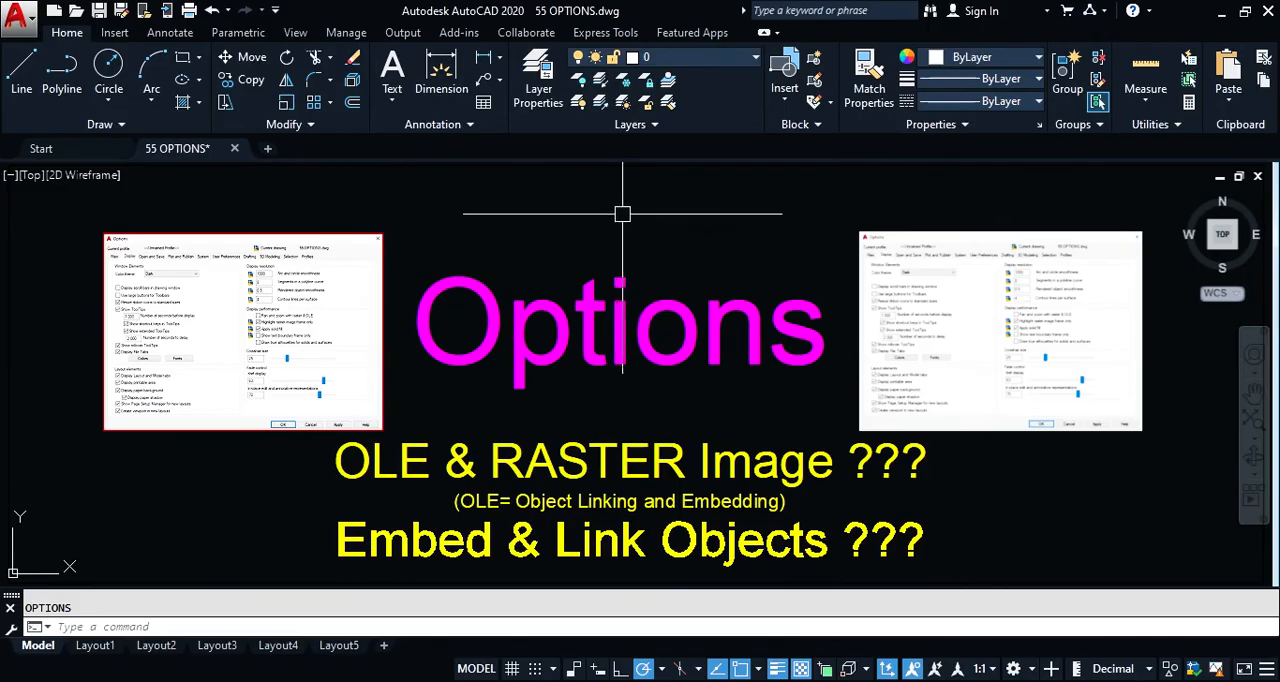
Step: Draw a diagonal line about 9.18 long at 45° above the "Options" text
type("l")
key("Return")
left_click(597, 262)
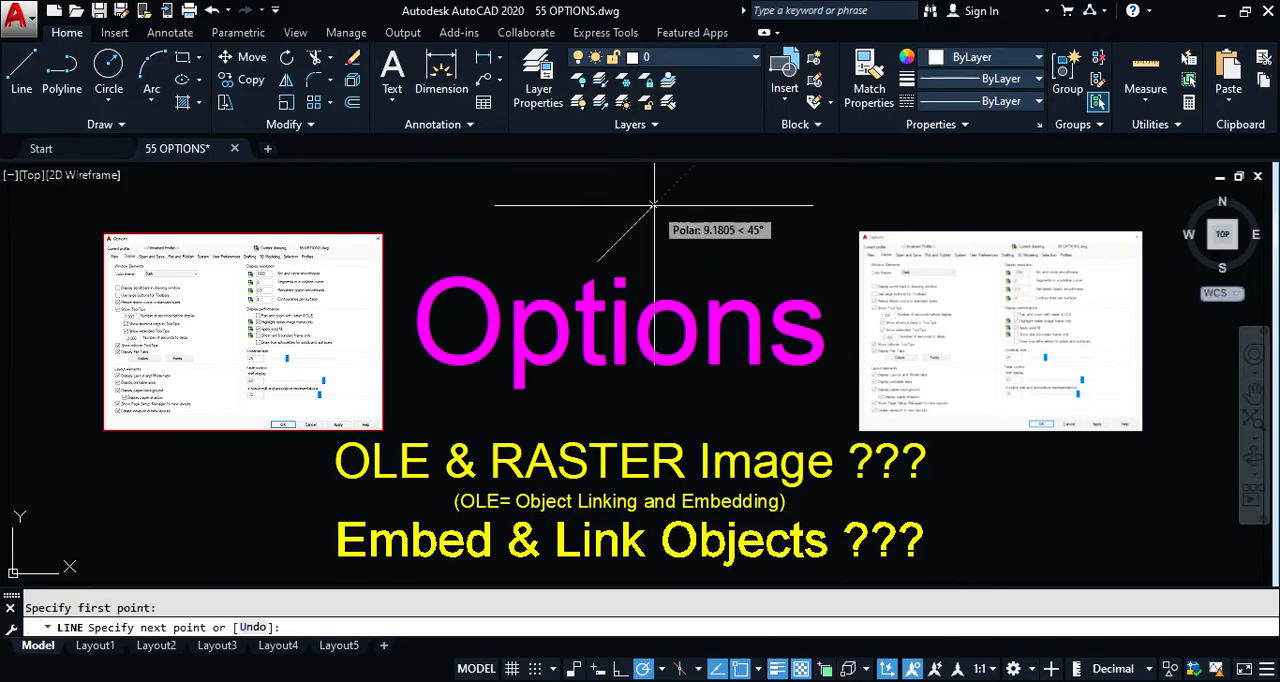
left_click(656, 205)
Step: Check the diagonal line's selection preview with a crossing window at close range and cancel the selection
left_click(701, 188)
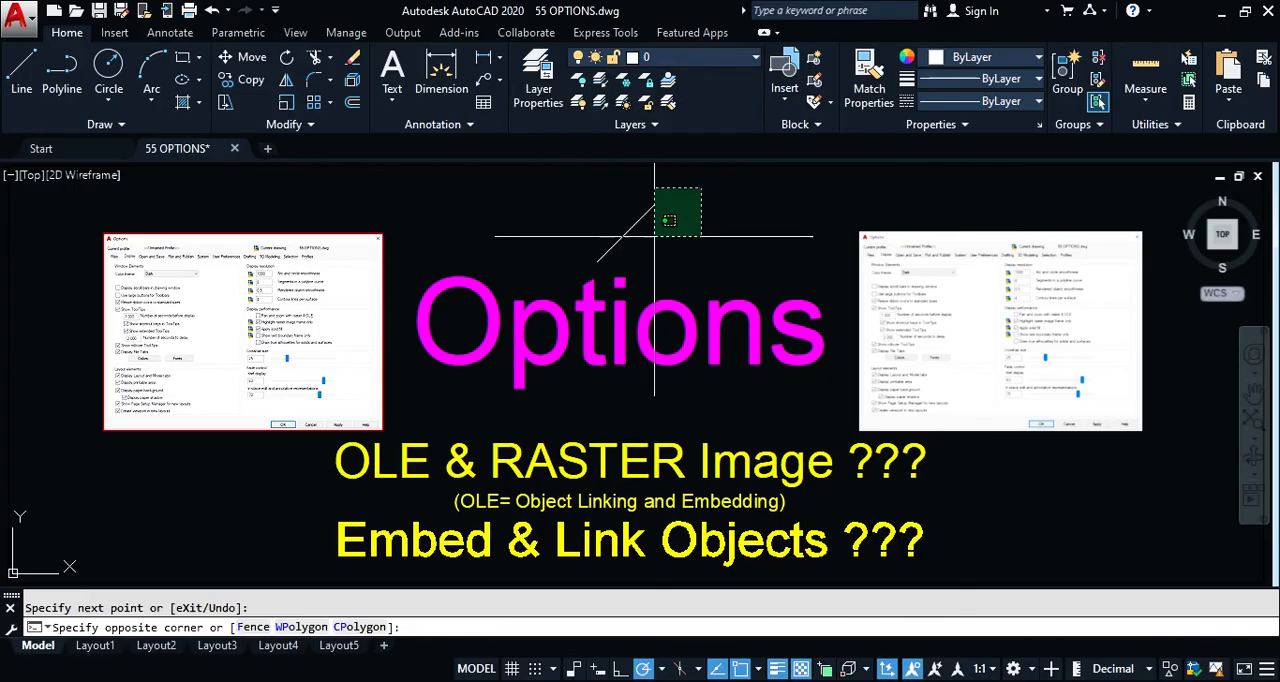
scroll(617, 215, "up", 2)
scroll(613, 240, "up", 4)
scroll(620, 250, "down", 4)
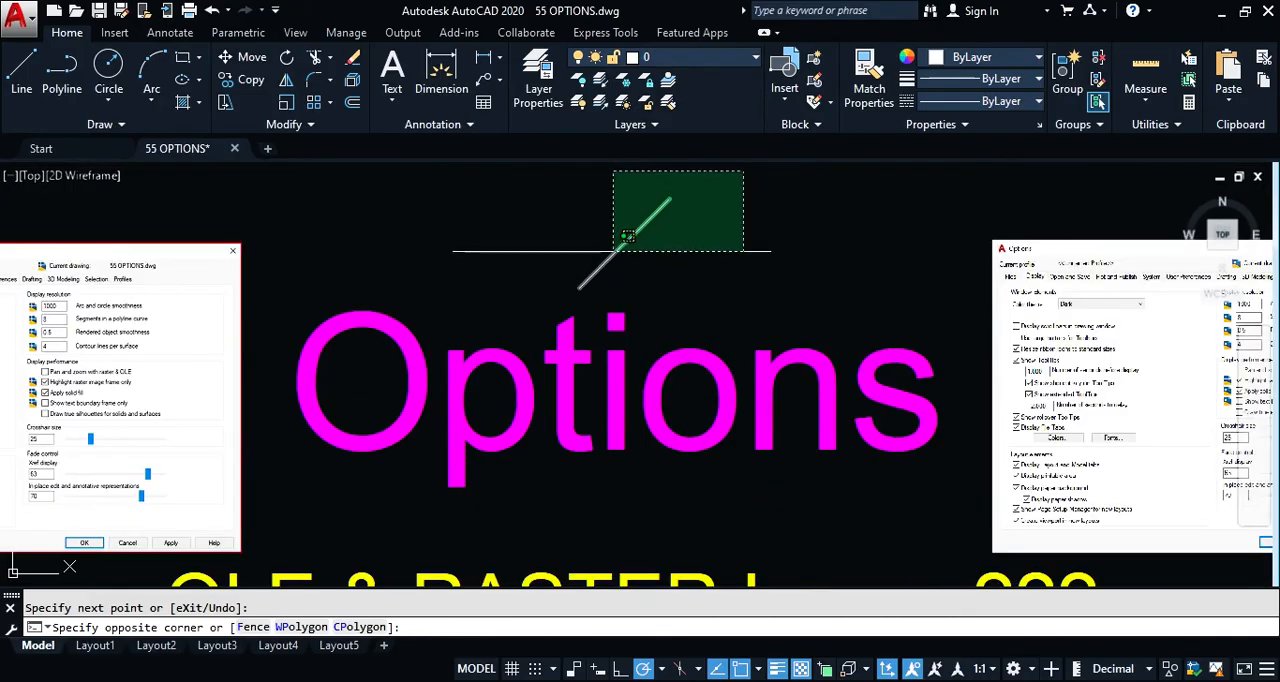
scroll(609, 277, "up", 4)
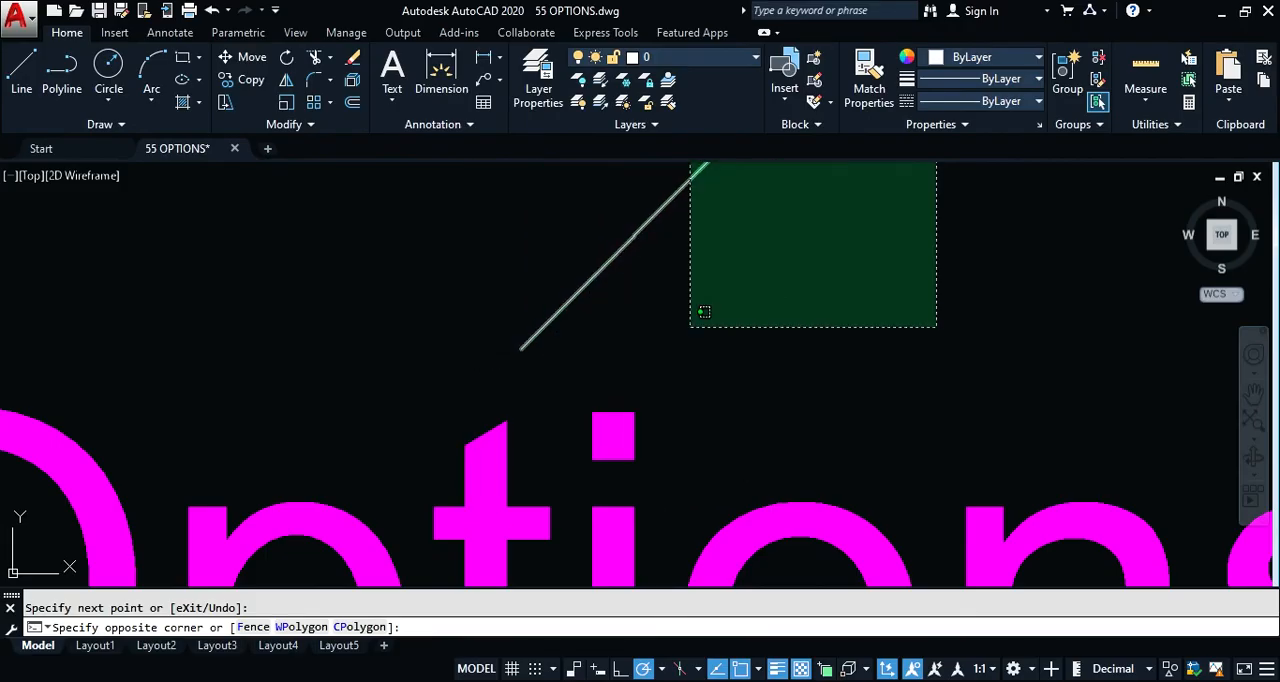
key("Escape")
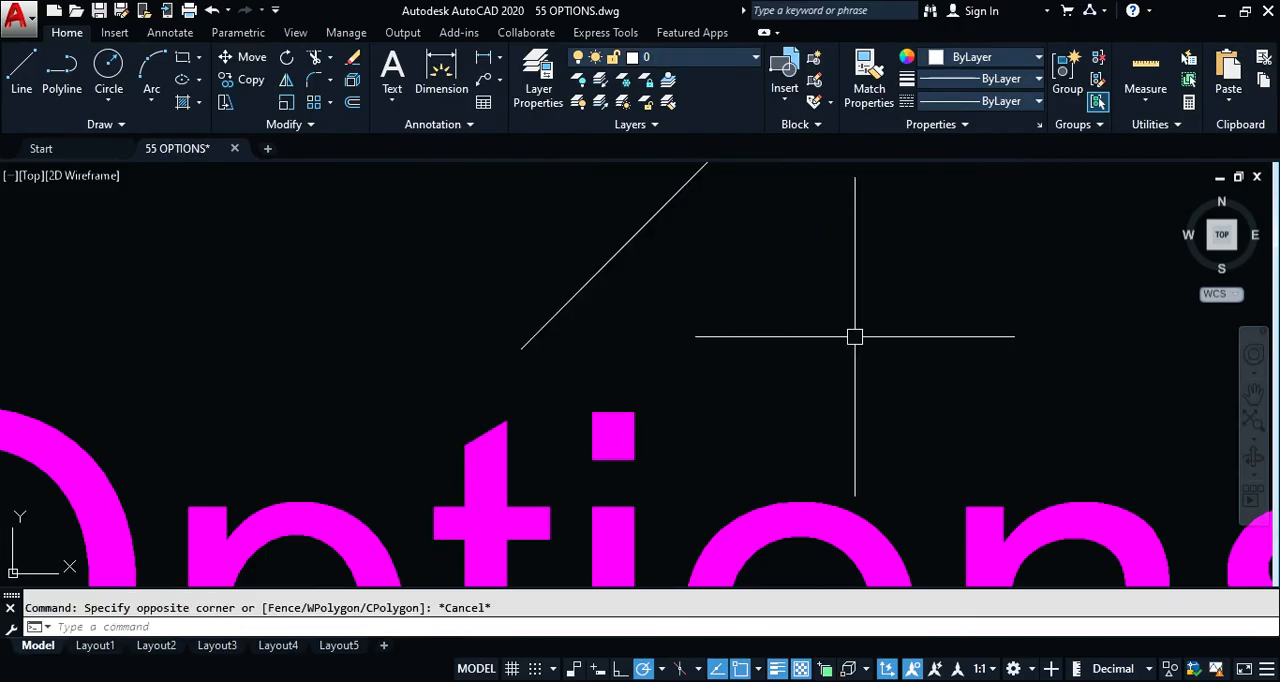
Step: Turn off selection preview for when no command is active in the Selection options and apply the change
type("op")
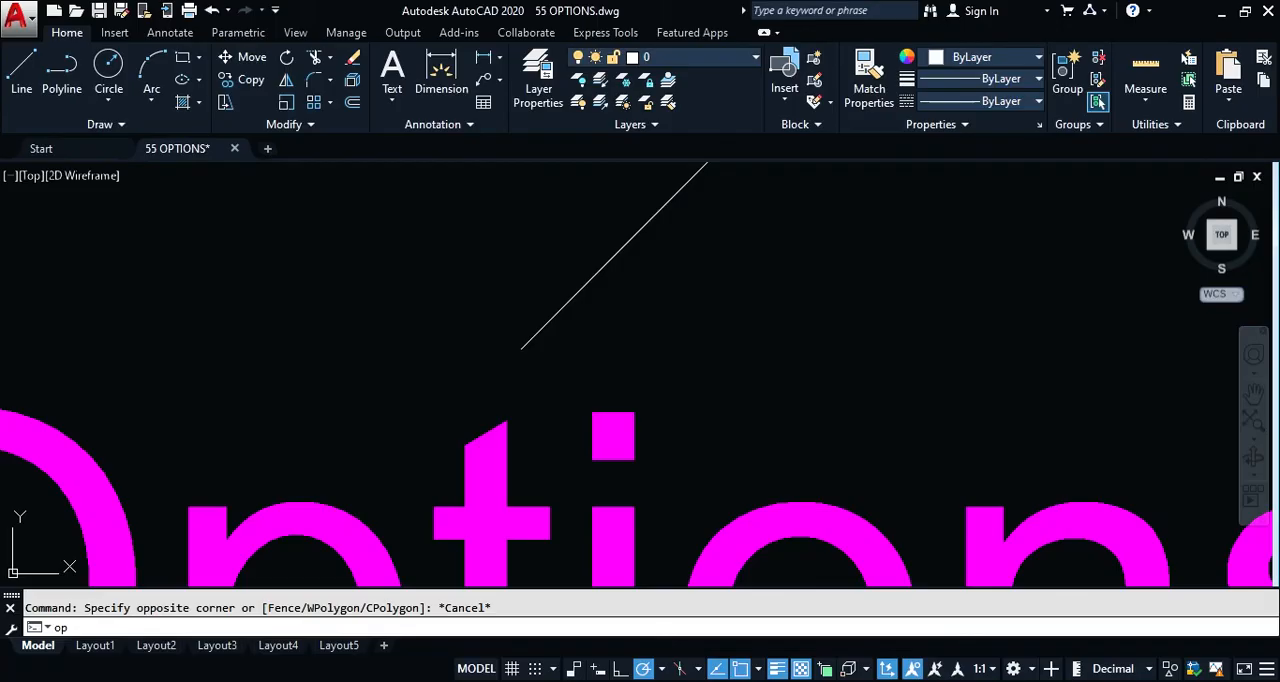
key("Return")
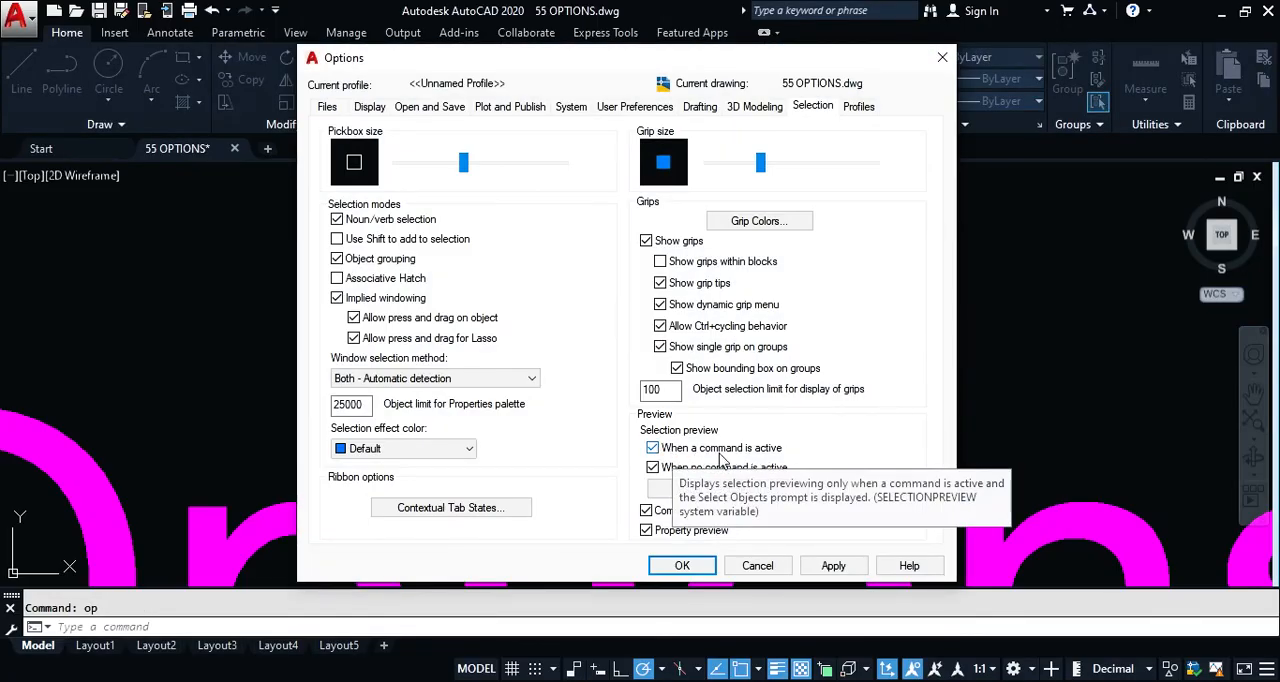
left_click(653, 468)
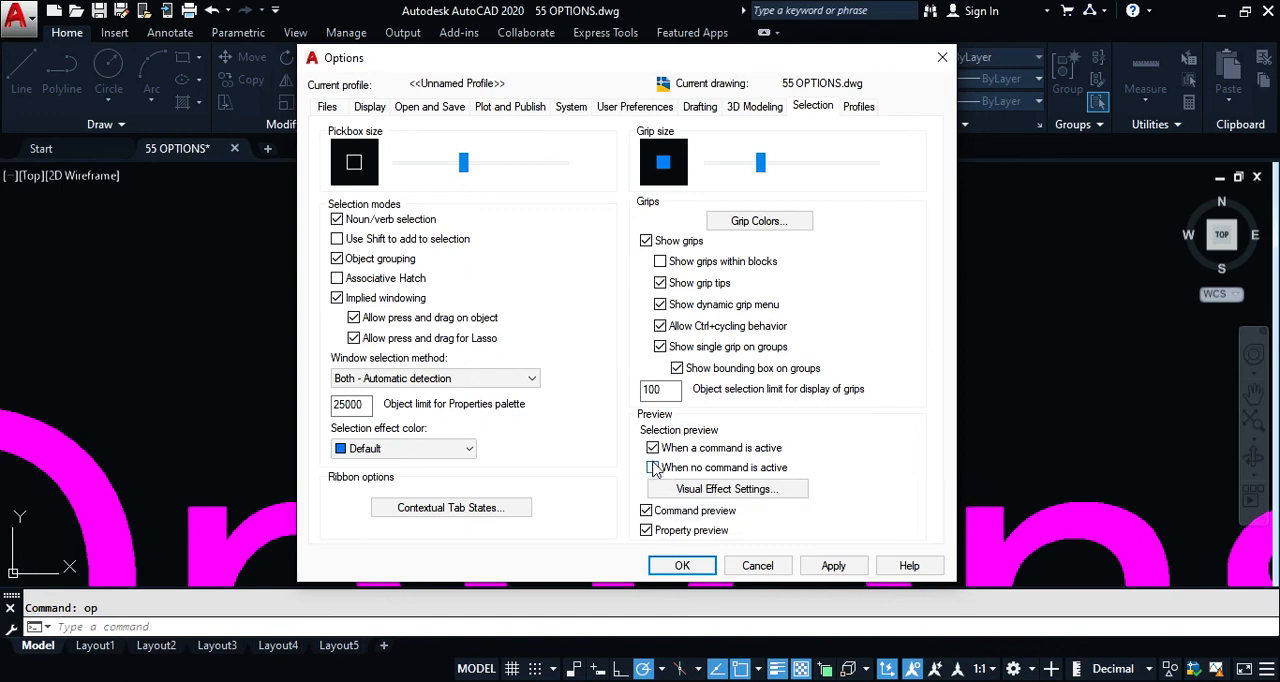
left_click(679, 566)
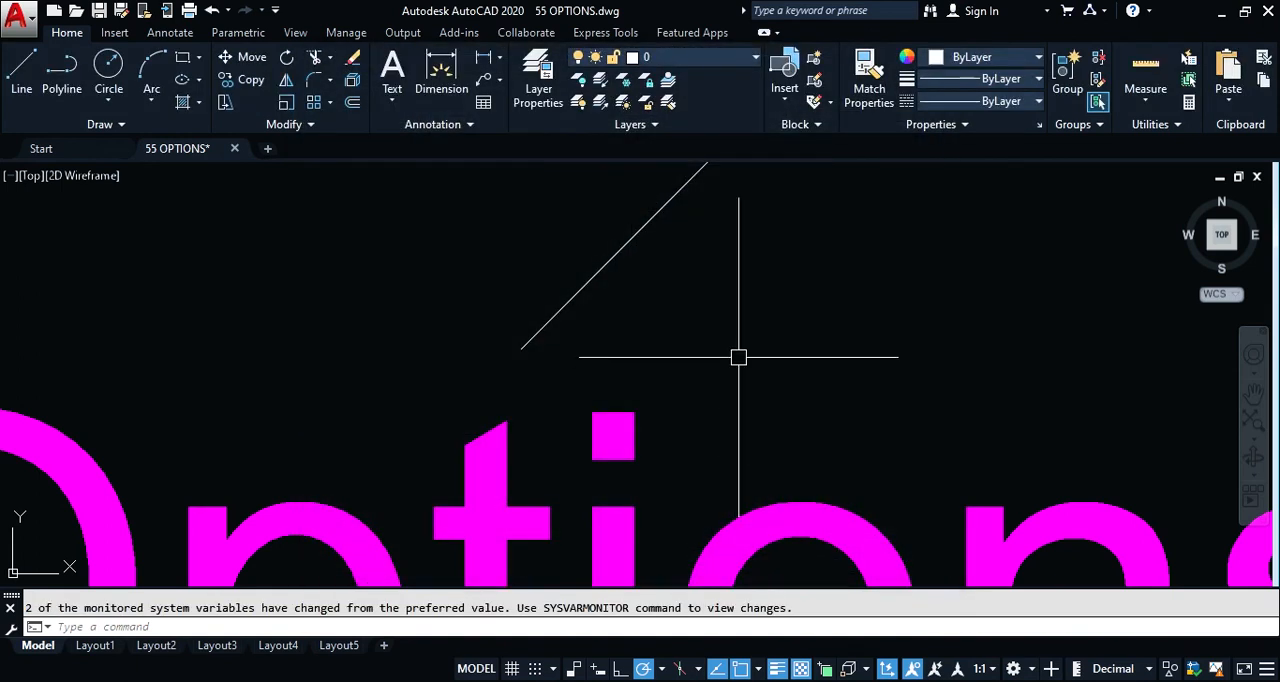
Step: Test the selection preview inside a Copy command with a crossing window over the diagonal line, and cancel the copy
type("c")
key("Return")
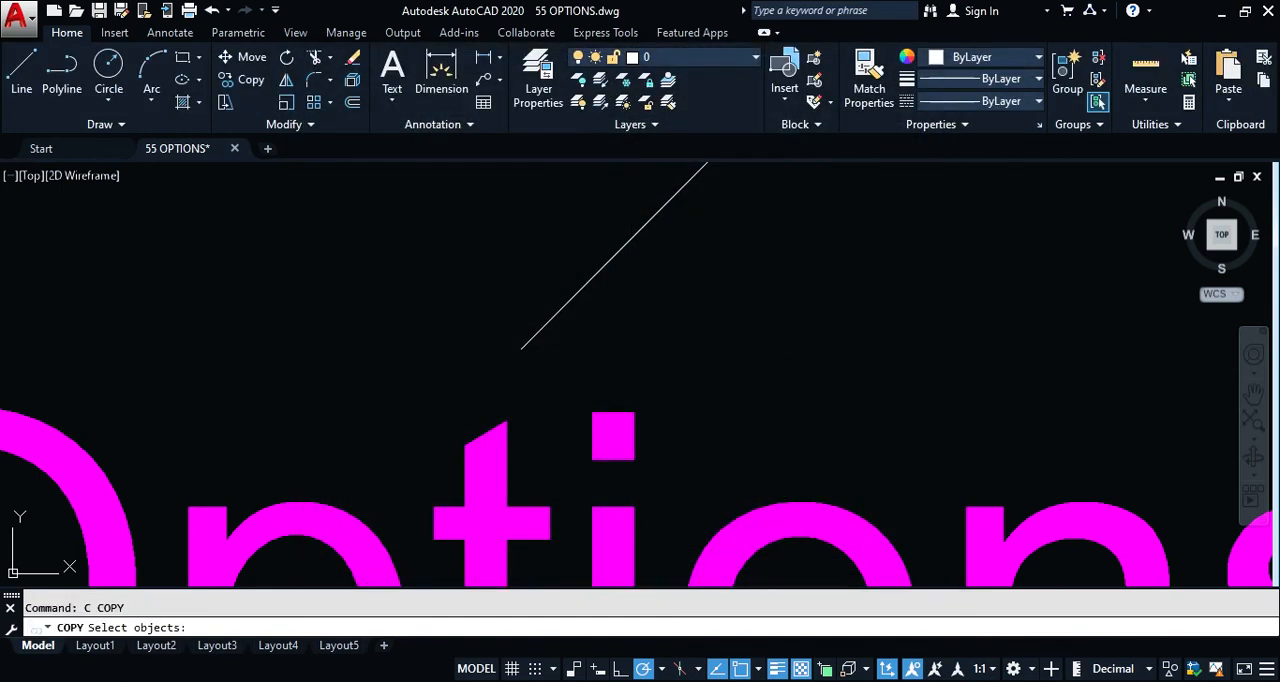
scroll(864, 208, "down", 2)
left_click(859, 187)
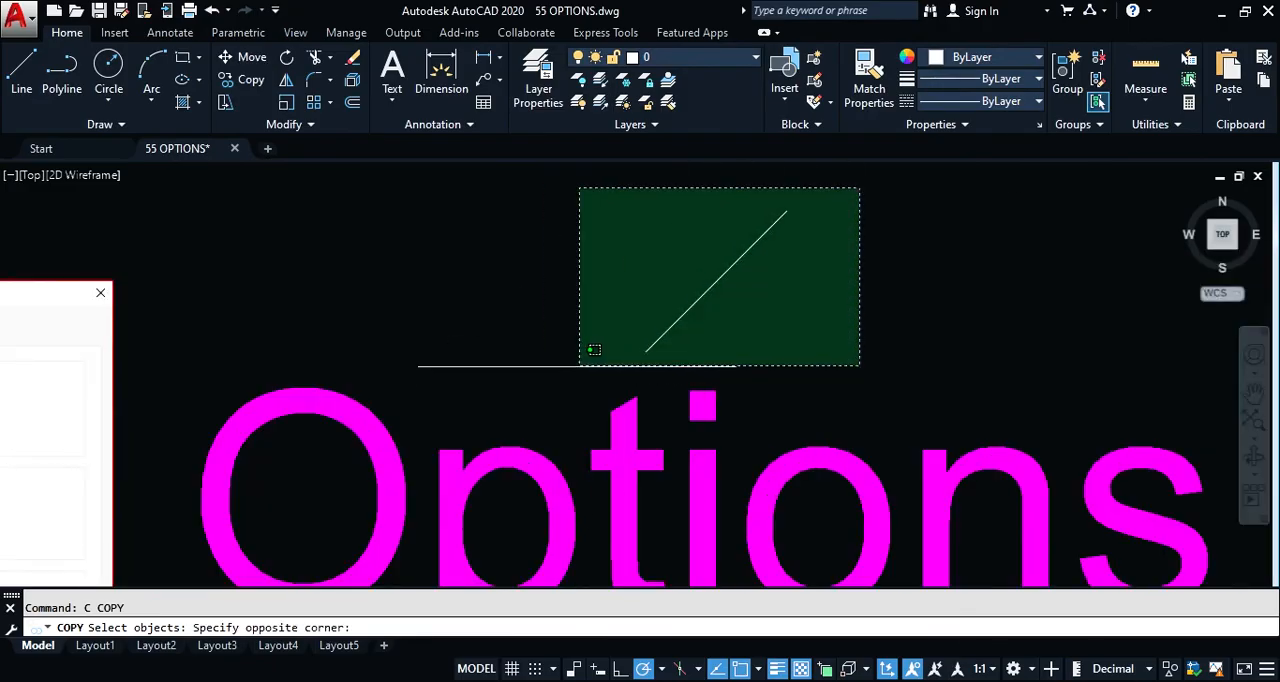
left_click(822, 325)
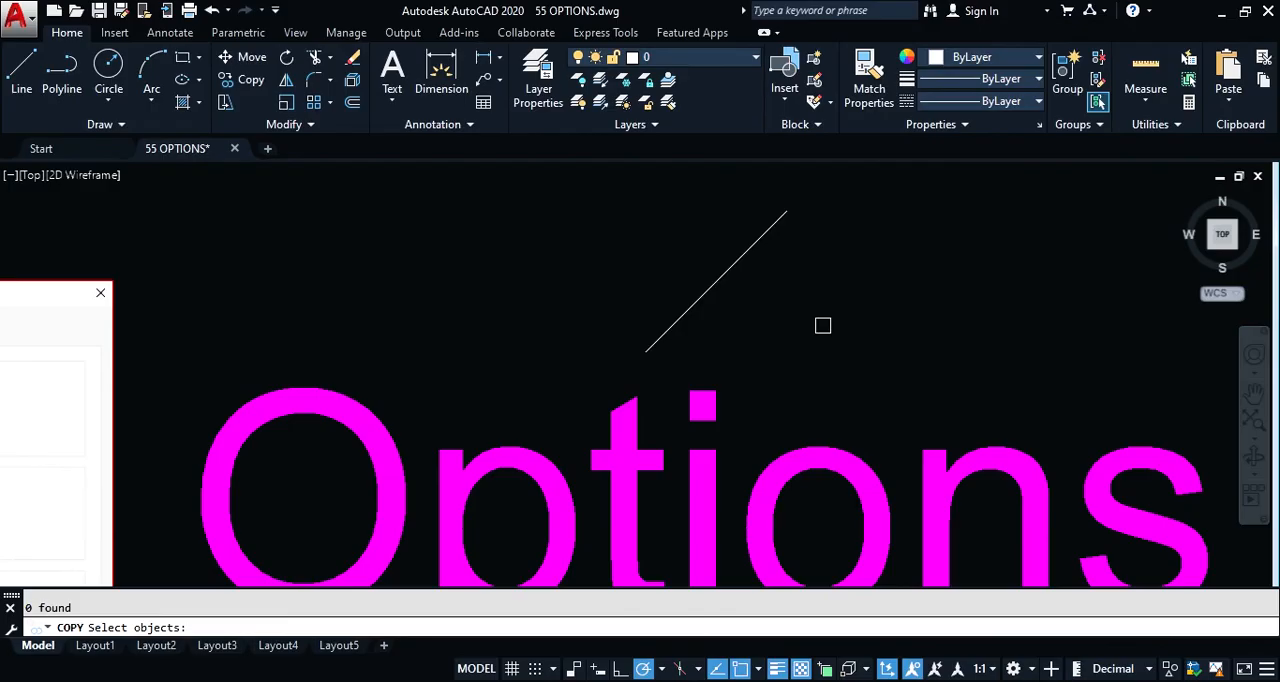
key("Escape")
Step: Test crossing windows over the diagonal line with no command active, and cancel the selection
left_click(870, 183)
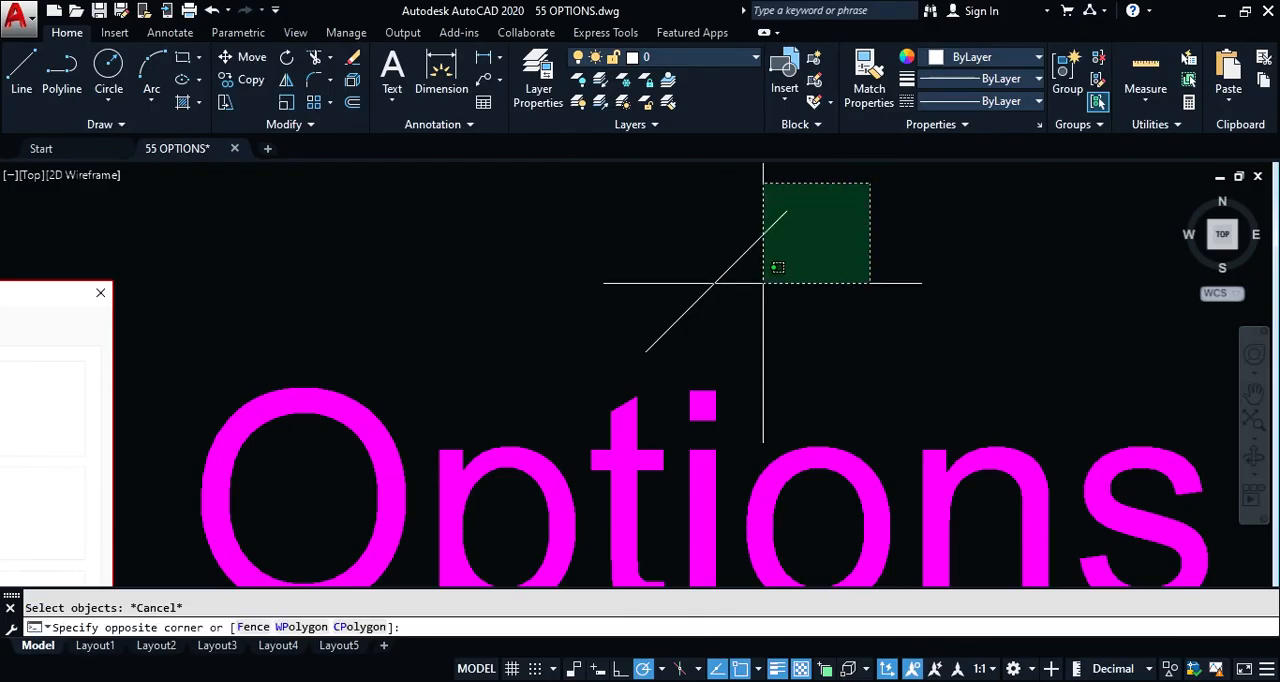
left_click(590, 350)
key("Escape")
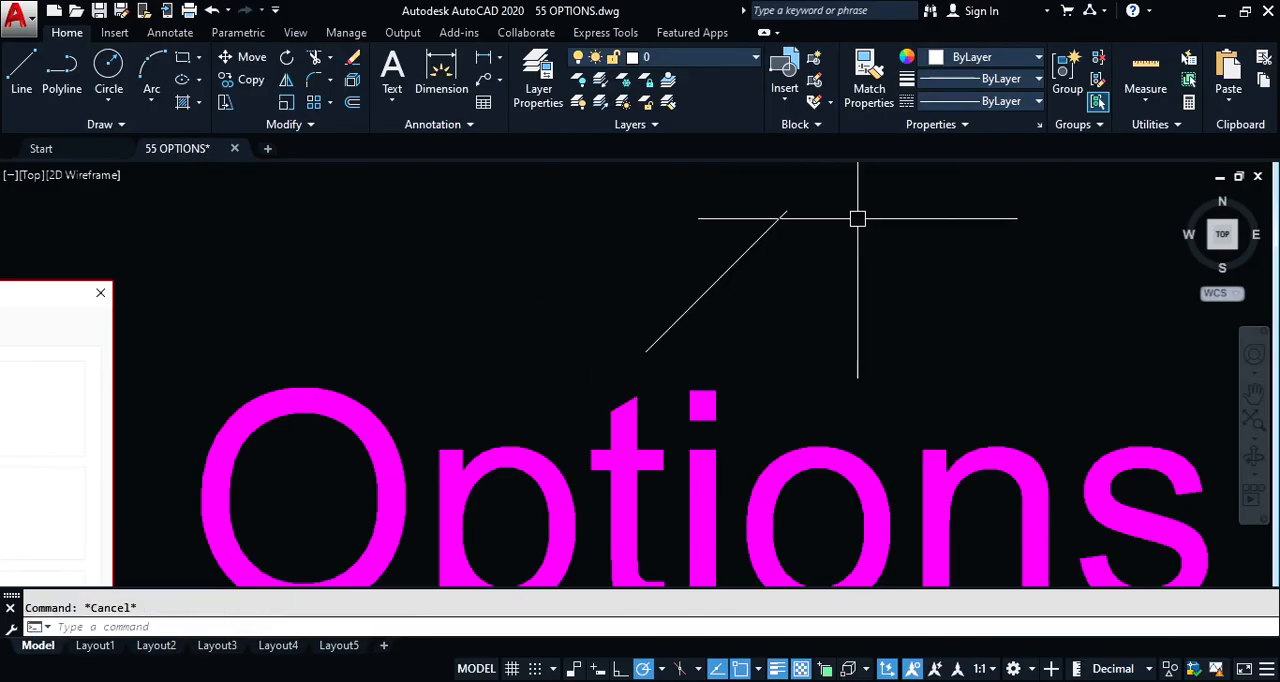
left_click(883, 181)
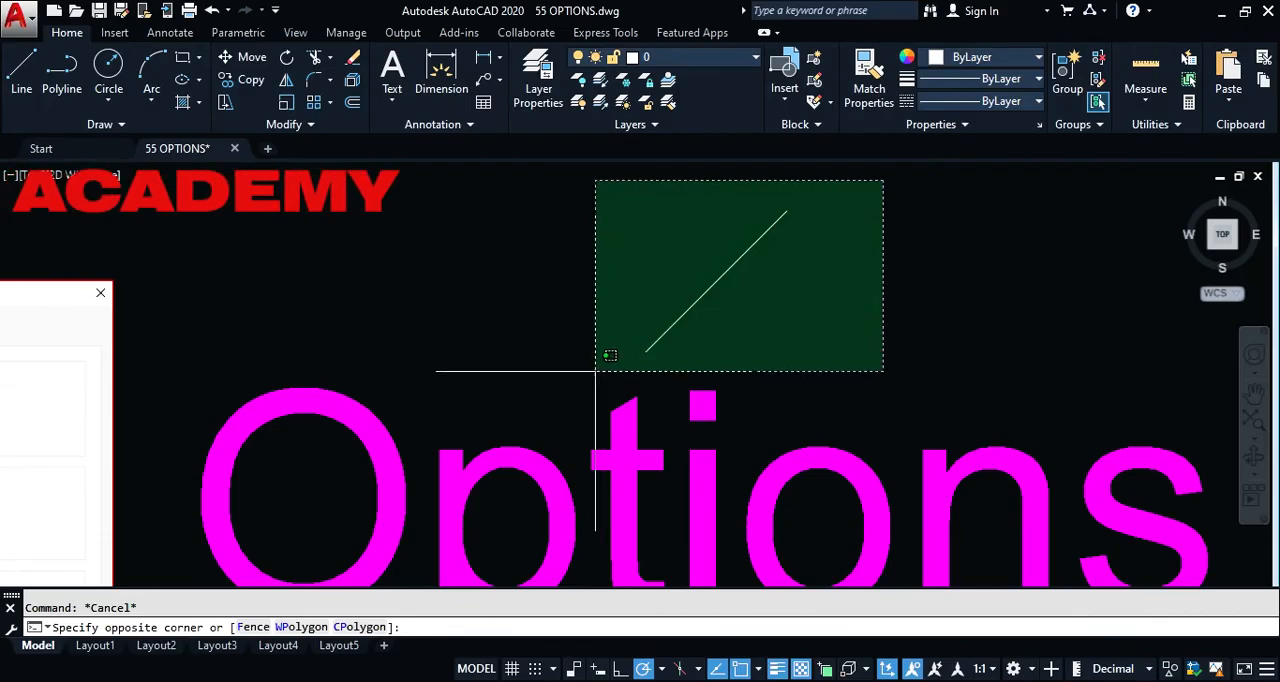
key("Escape")
Step: Turn selection preview for when no command is active back on in the Selection options and accept
type("op")
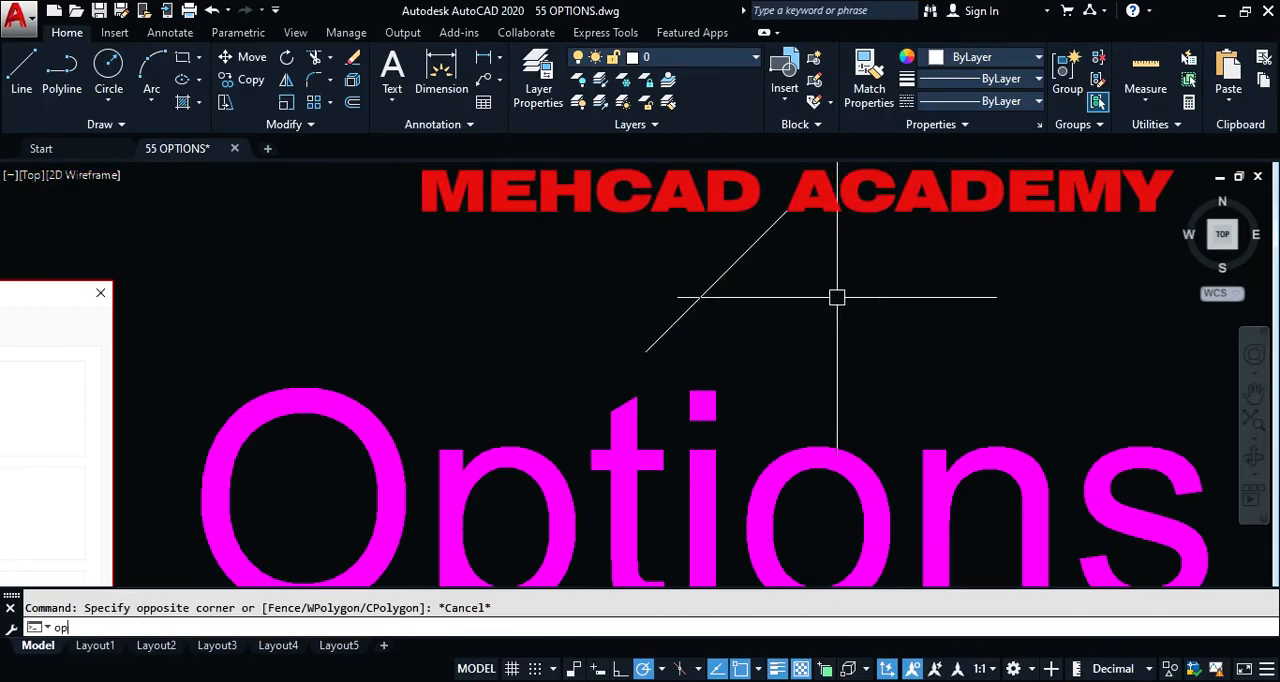
key("Return")
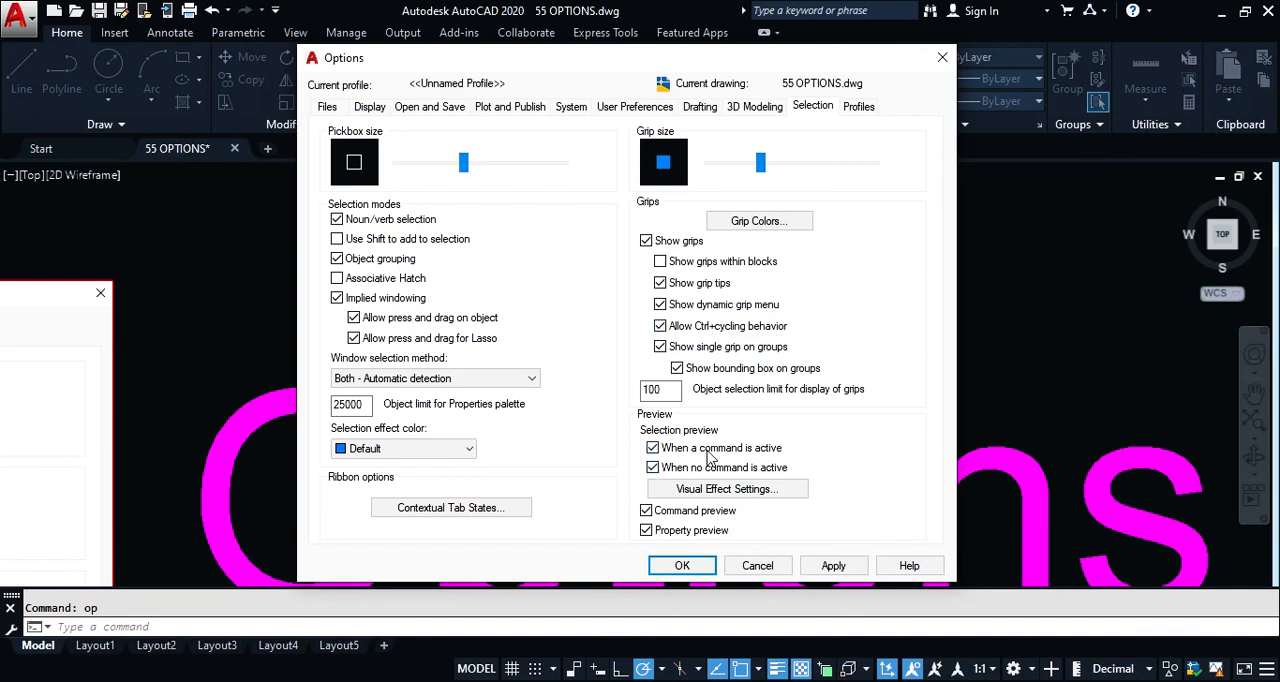
left_click(682, 566)
Step: Draw a short vertical line left of the diagonal line and a short horizontal line left of the vertical one
type("l")
key("Return")
left_click(538, 245)
left_click(538, 363)
key("Return")
key("Return")
left_click(367, 300)
left_click(473, 300)
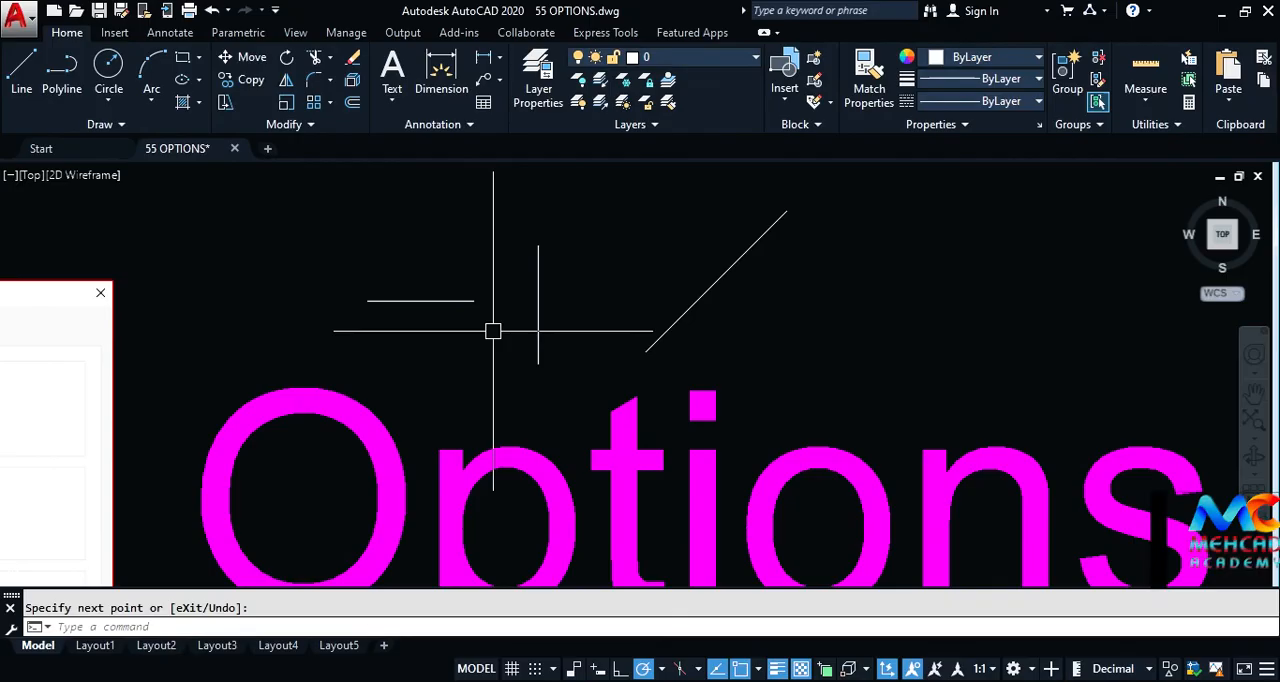
Step: Check the Extend preview using the vertical line as the boundary edge, and end the command without extending anything
type("ex")
key("Return")
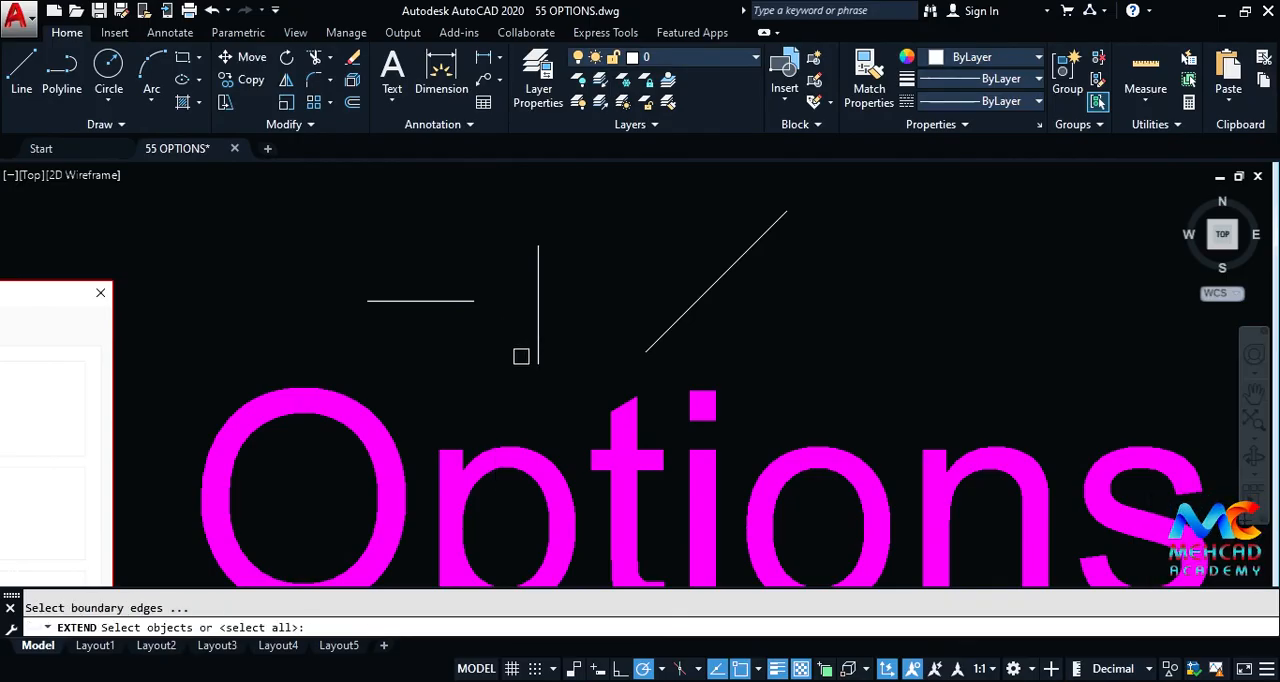
left_click(538, 366)
key("Return")
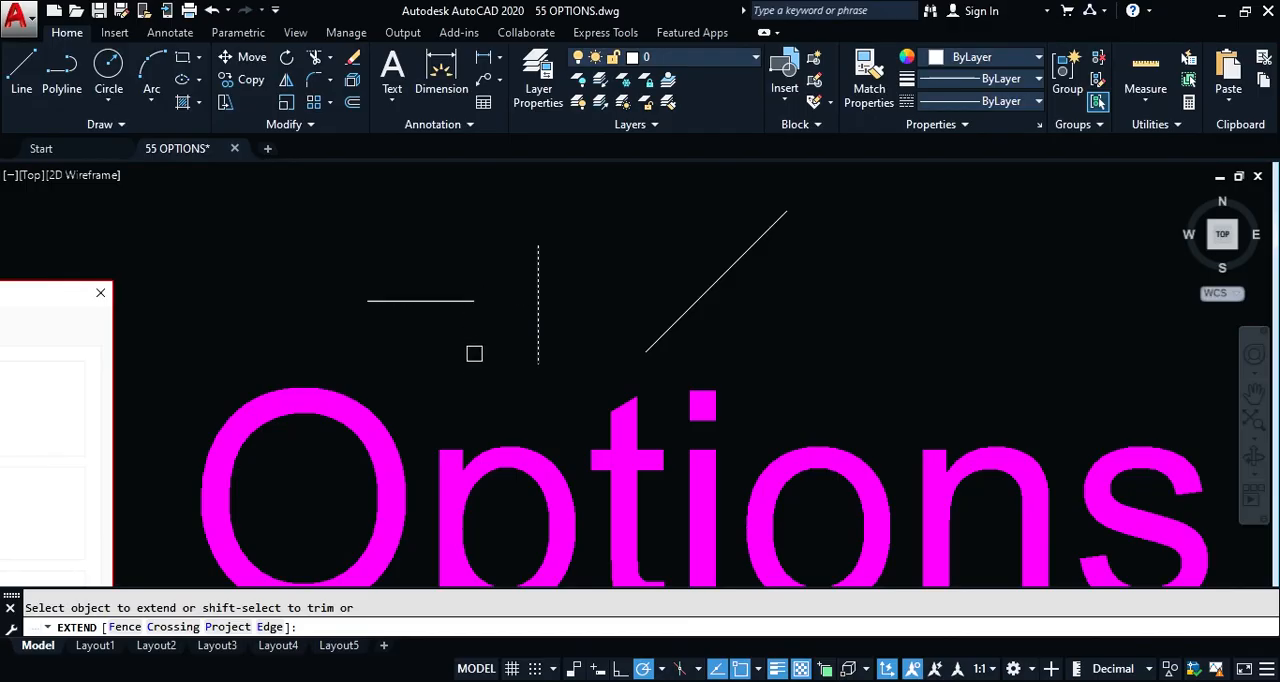
key("Return")
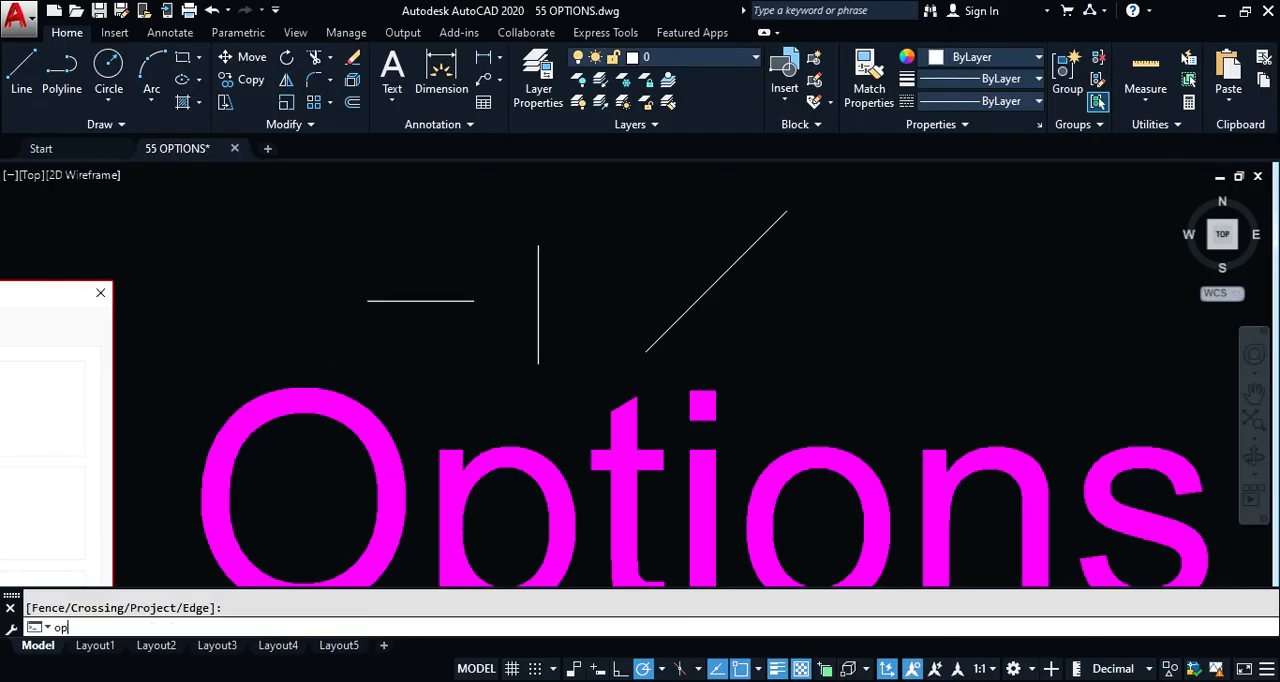
Step: Turn off Command preview in the Selection options and accept the change
type("op")
key("Return")
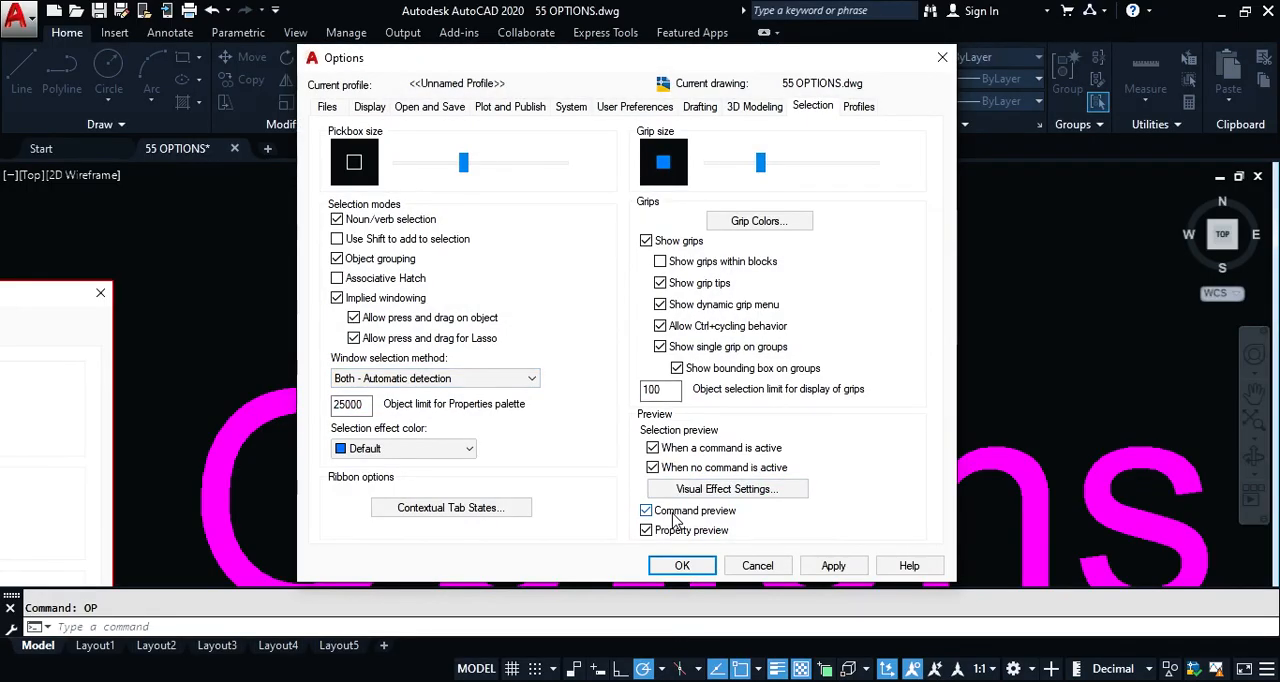
left_click(682, 566)
Step: Repeat the Extend test to the vertical line with Command preview off, and end the command without extending anything
type("ex")
key("Return")
left_click(538, 350)
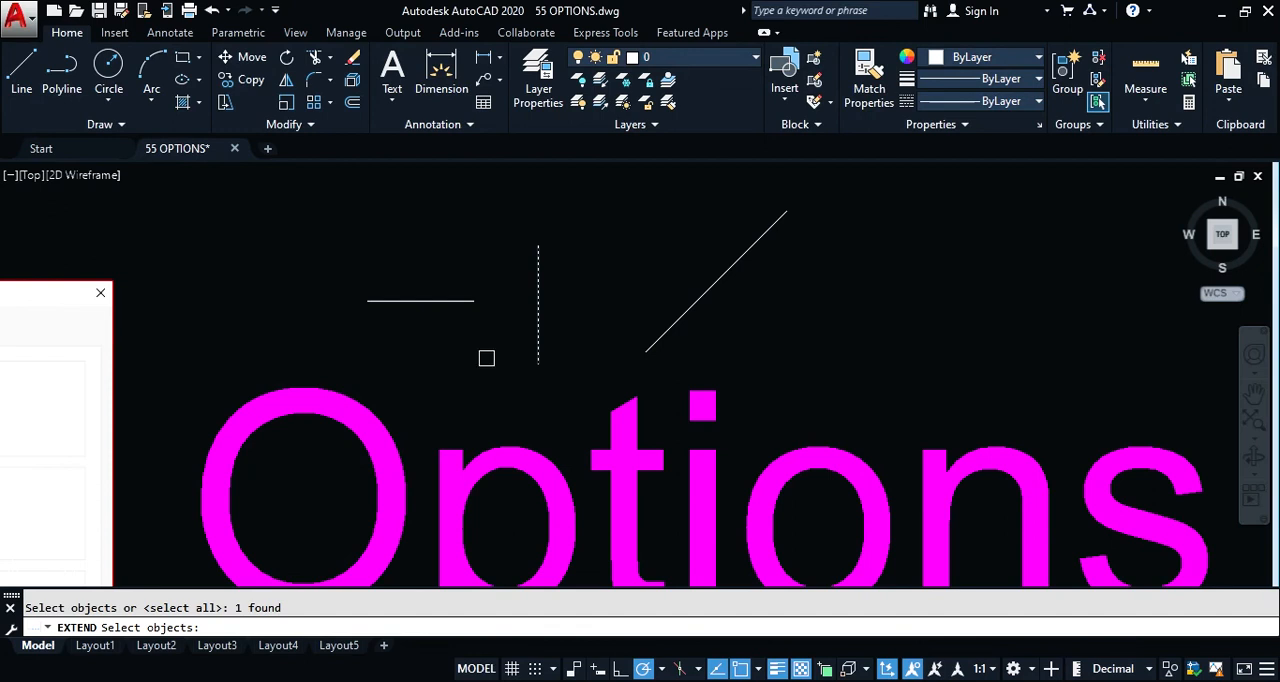
key("Return")
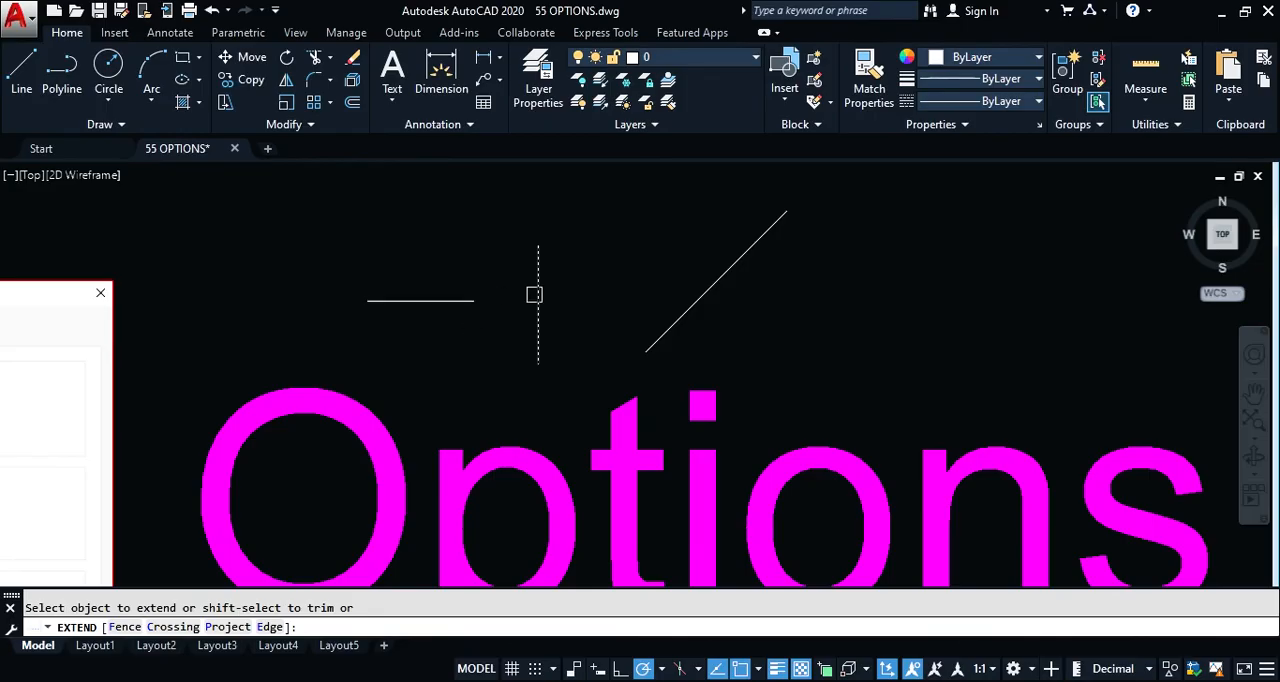
key("Return")
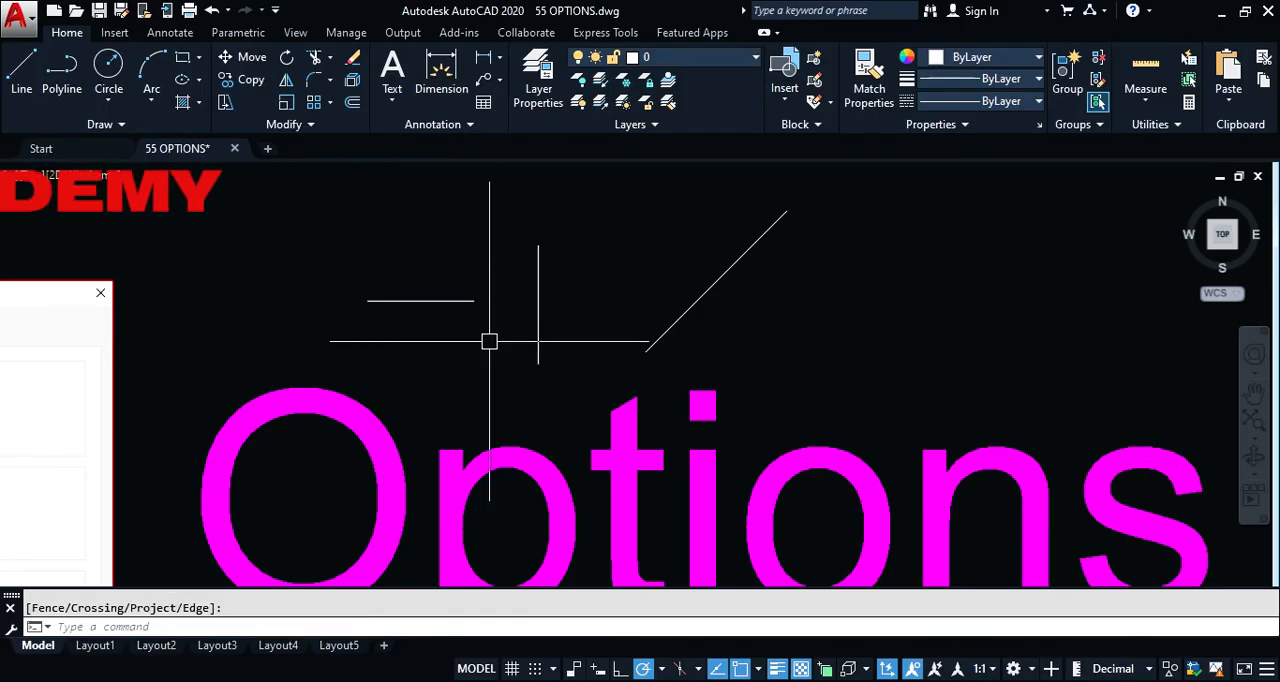
Step: Turn Command preview back on in the Selection options and accept the change
type("op")
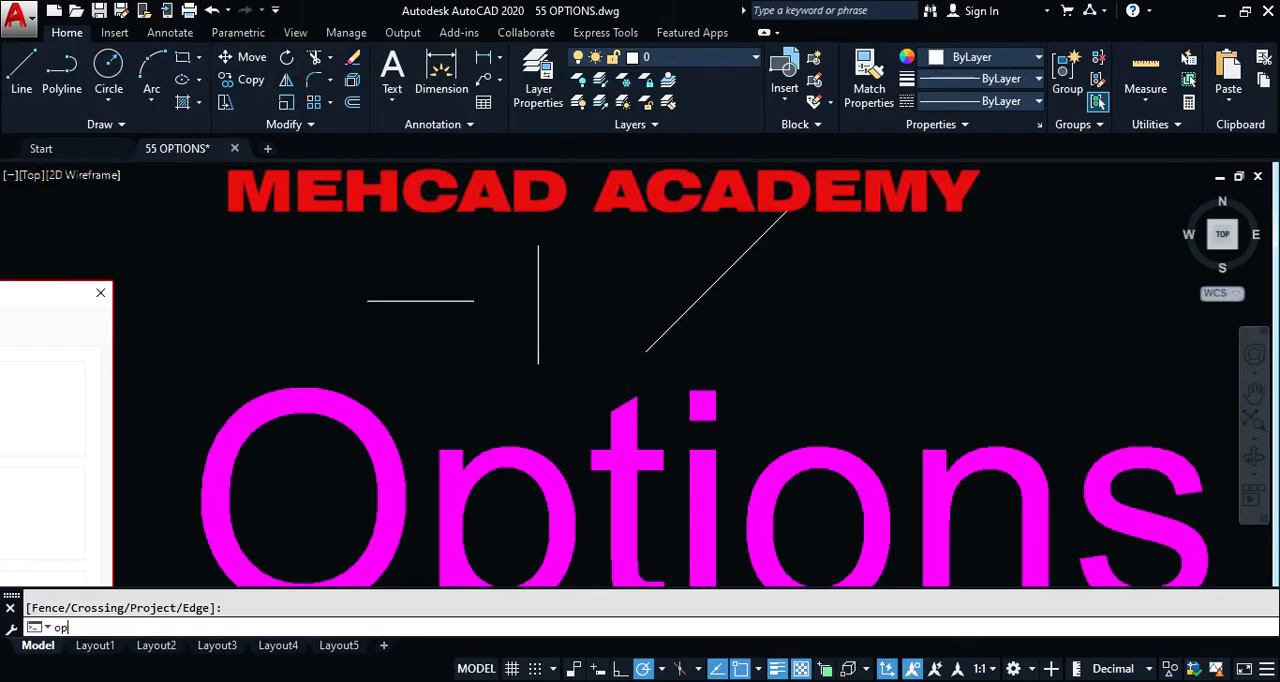
key("Return")
left_click(646, 511)
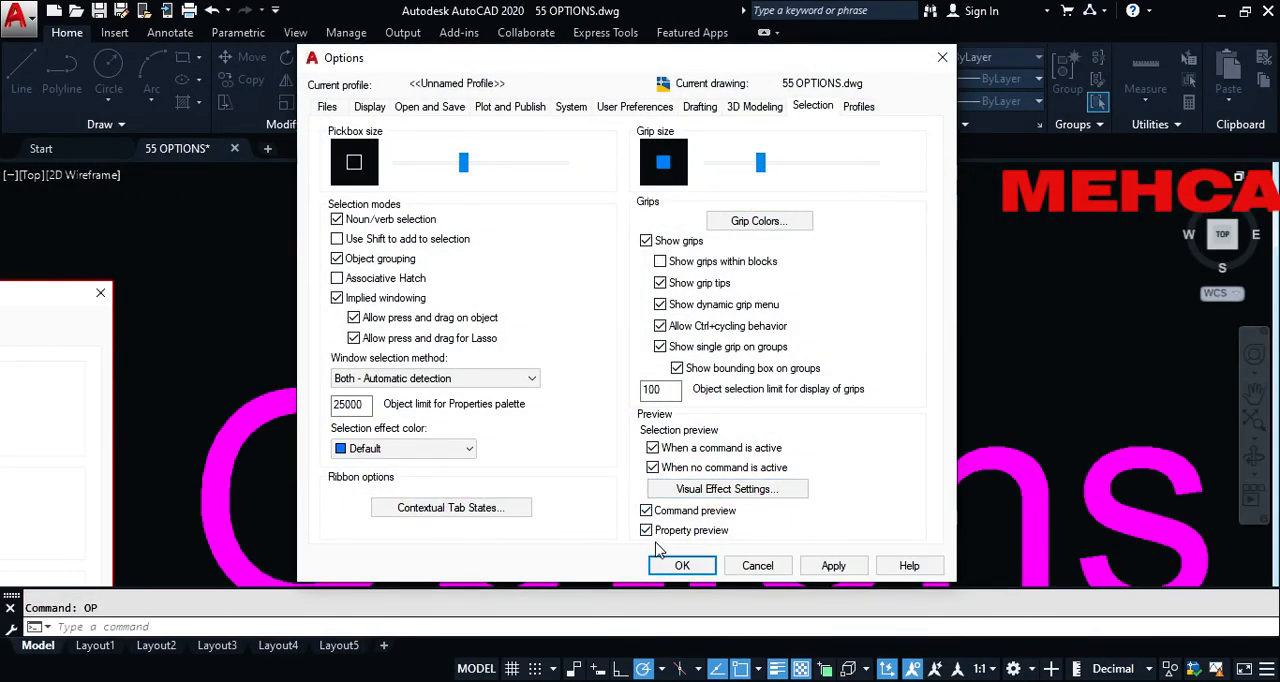
left_click(665, 566)
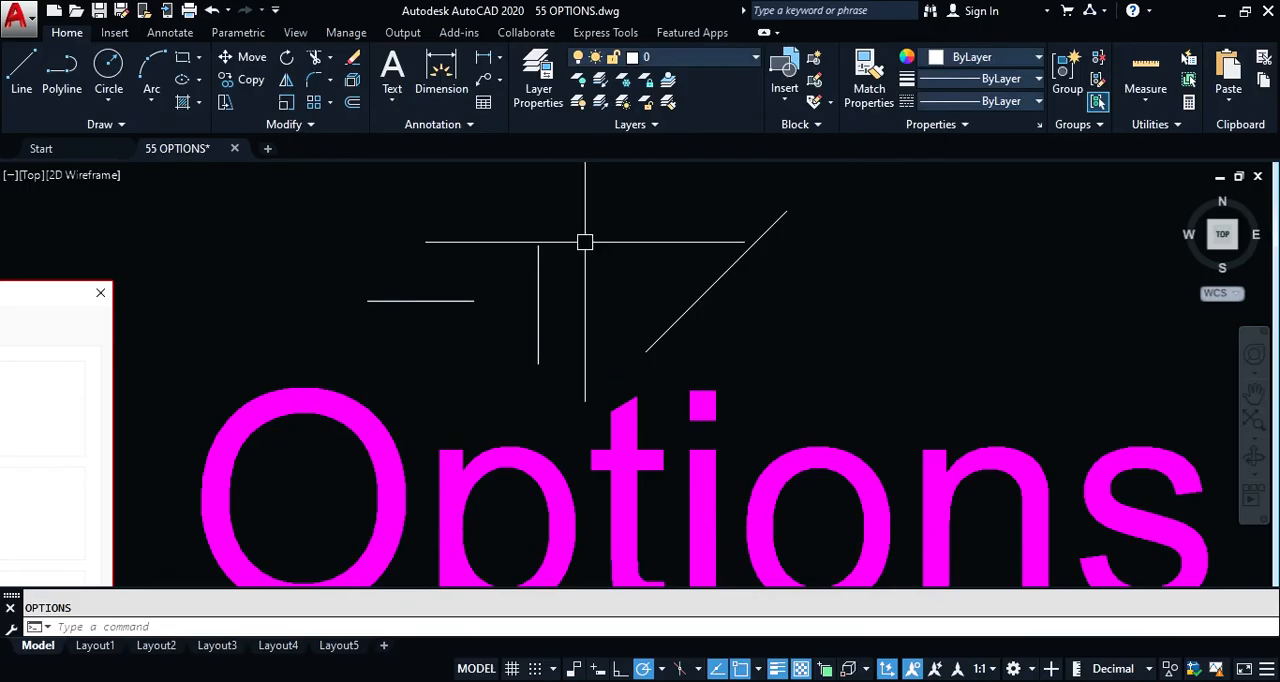
Step: Select the three lines, preview Layer1 and Layer2 on them from the layer list, and cancel without changing the layer
left_click(572, 245)
left_click(401, 353)
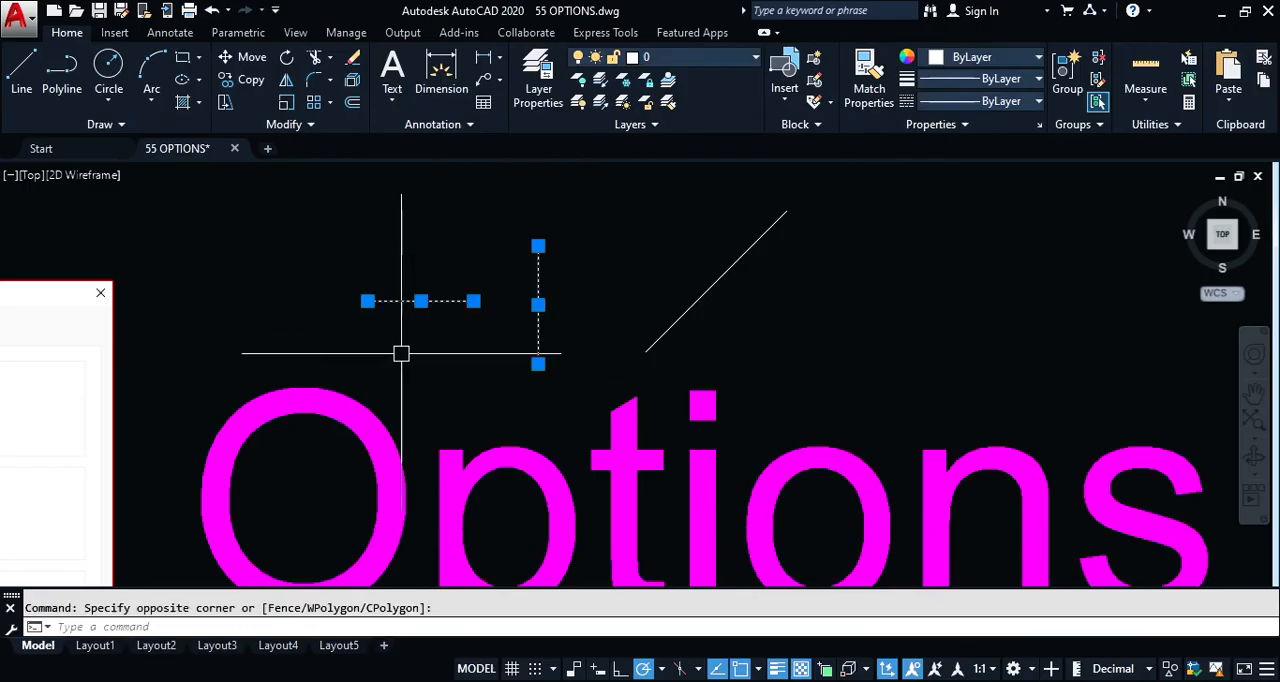
left_click(837, 240)
left_click(603, 320)
left_click(704, 64)
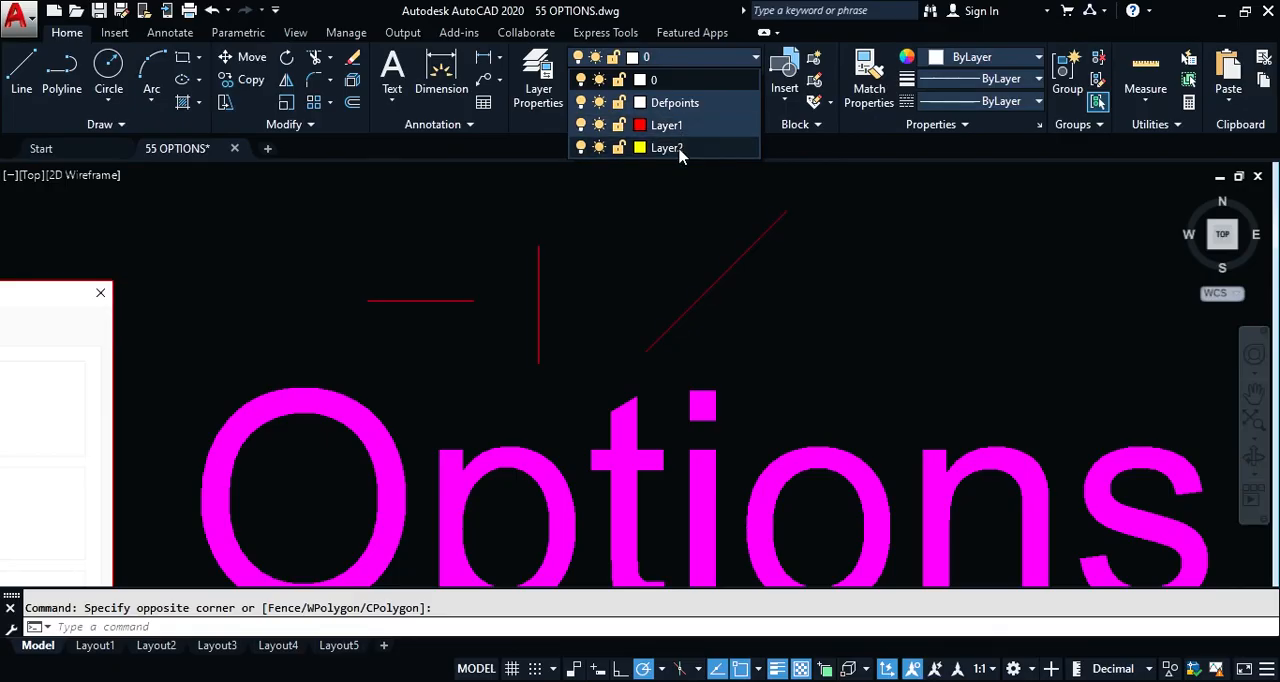
key("Escape")
key("Escape")
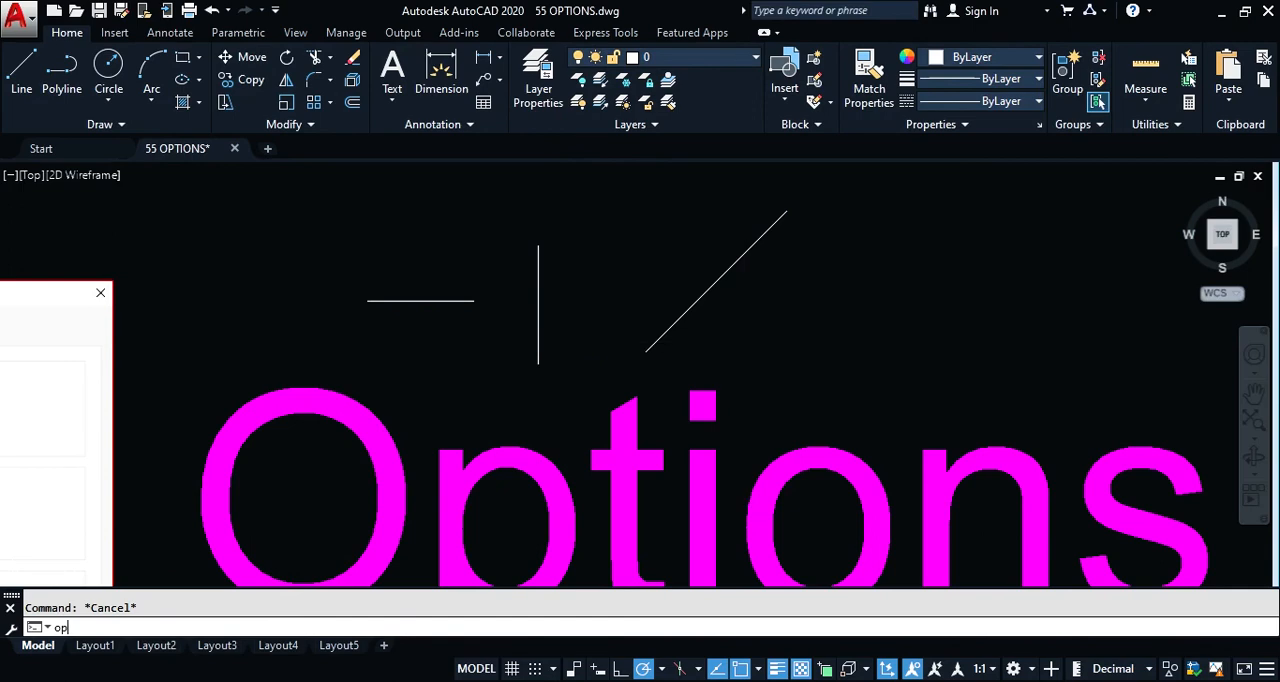
Step: Turn off Property preview in the Selection options and check the layer list preview on the three selected lines
key("Return")
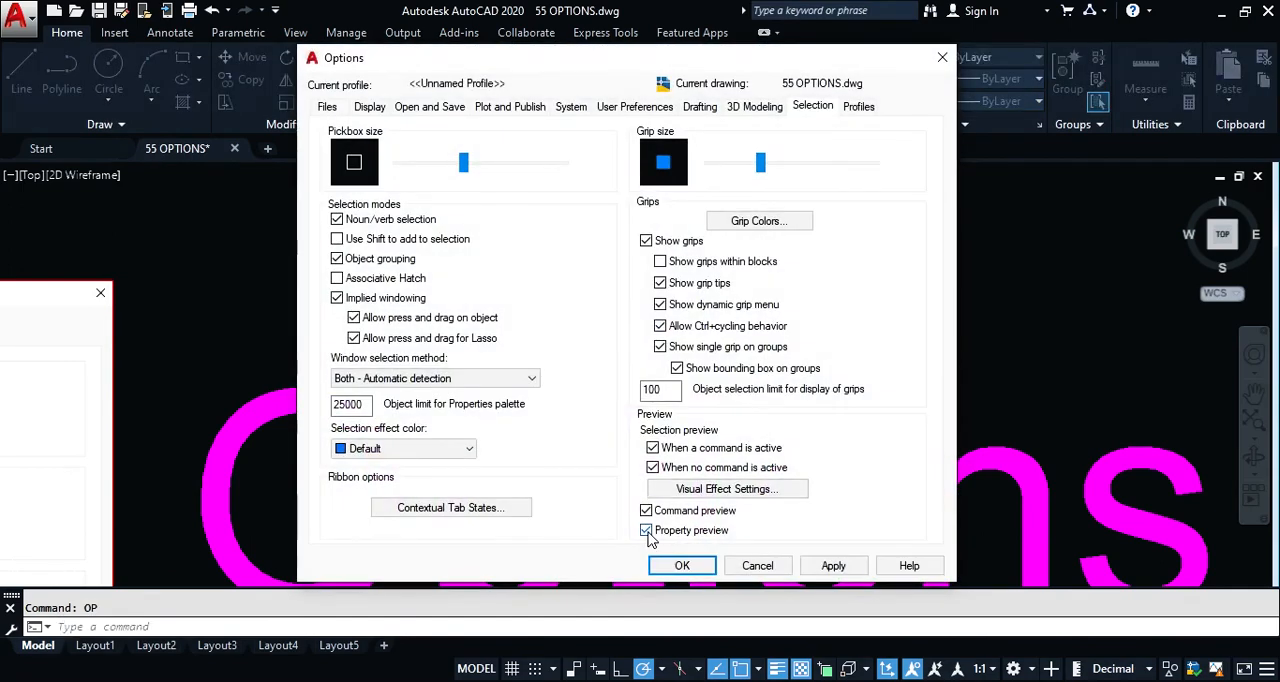
left_click(681, 567)
left_click(886, 171)
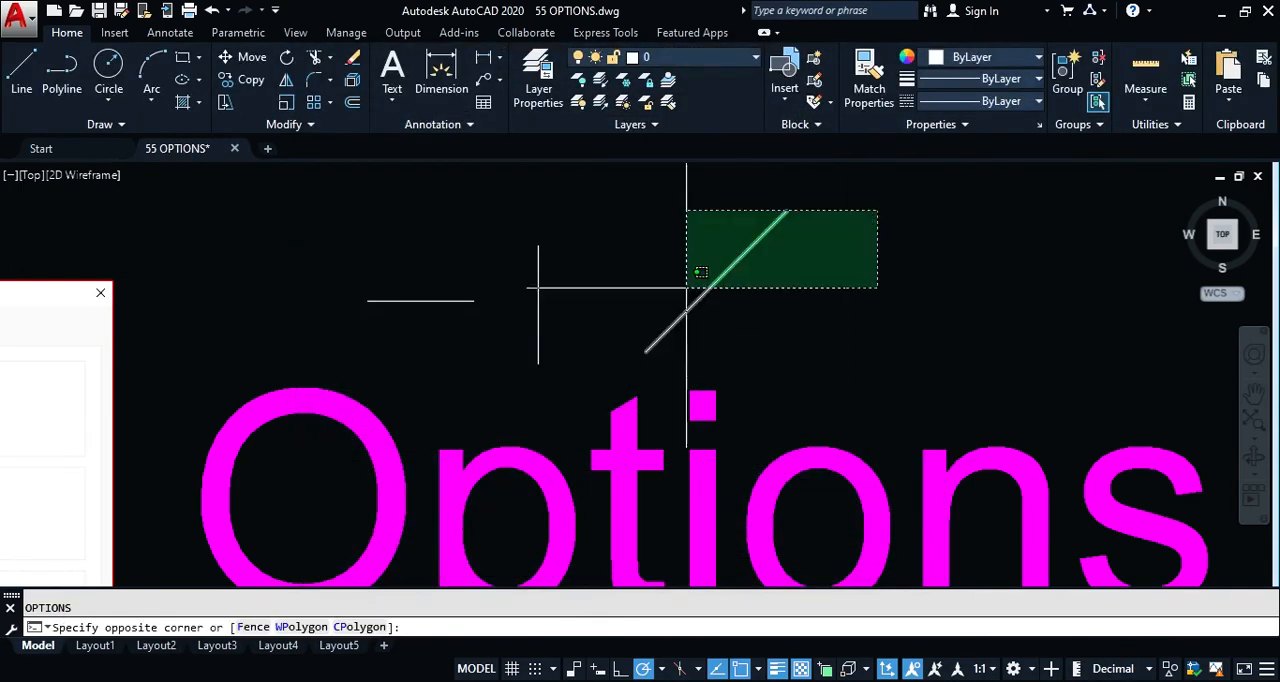
left_click(414, 334)
left_click(679, 60)
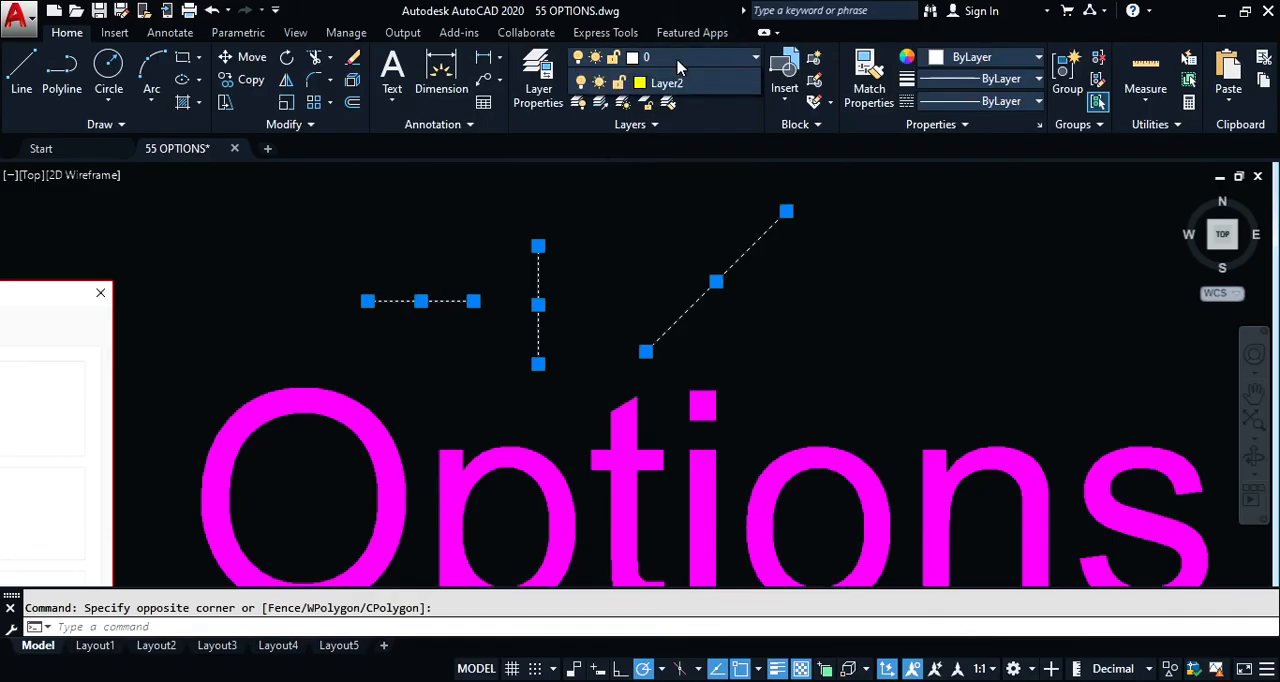
left_click(663, 223)
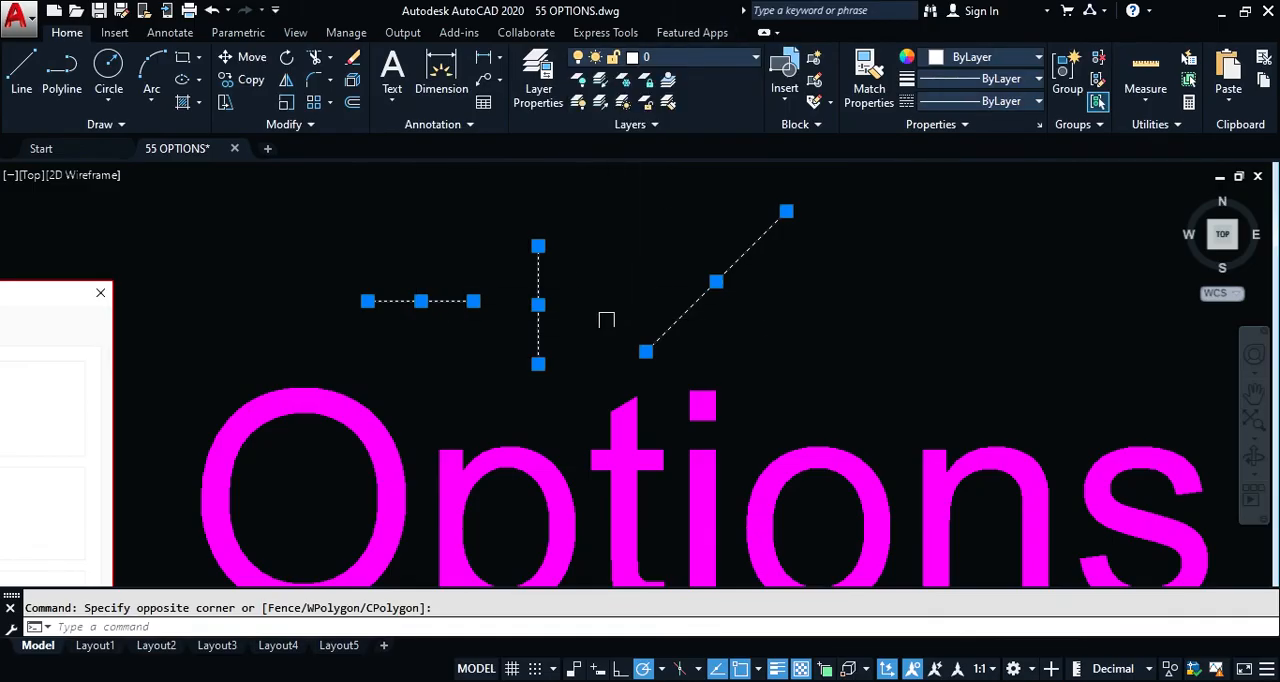
key("Escape")
Step: Erase the horizontal, vertical and diagonal test lines above the "Options" text
left_click(870, 260)
left_click(426, 339)
type("e")
key("Return")
Step: Turn Property preview back on in the Selection options and accept the change
type("op")
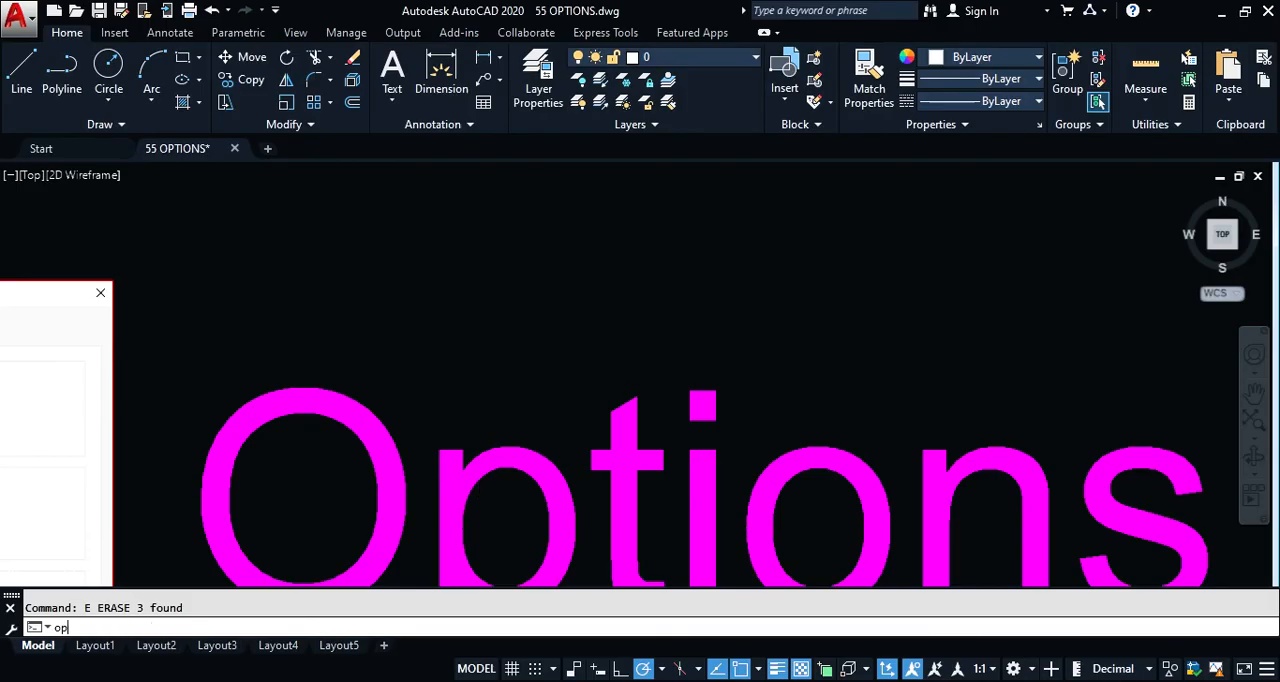
key("Return")
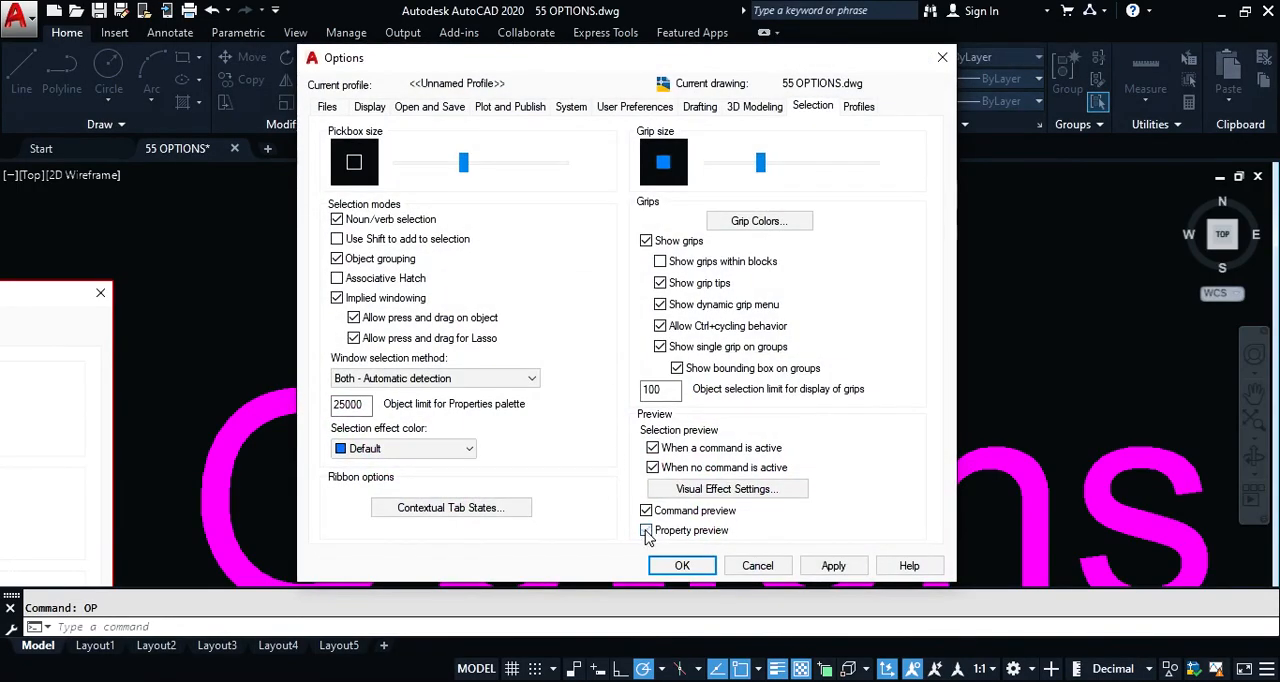
left_click(700, 572)
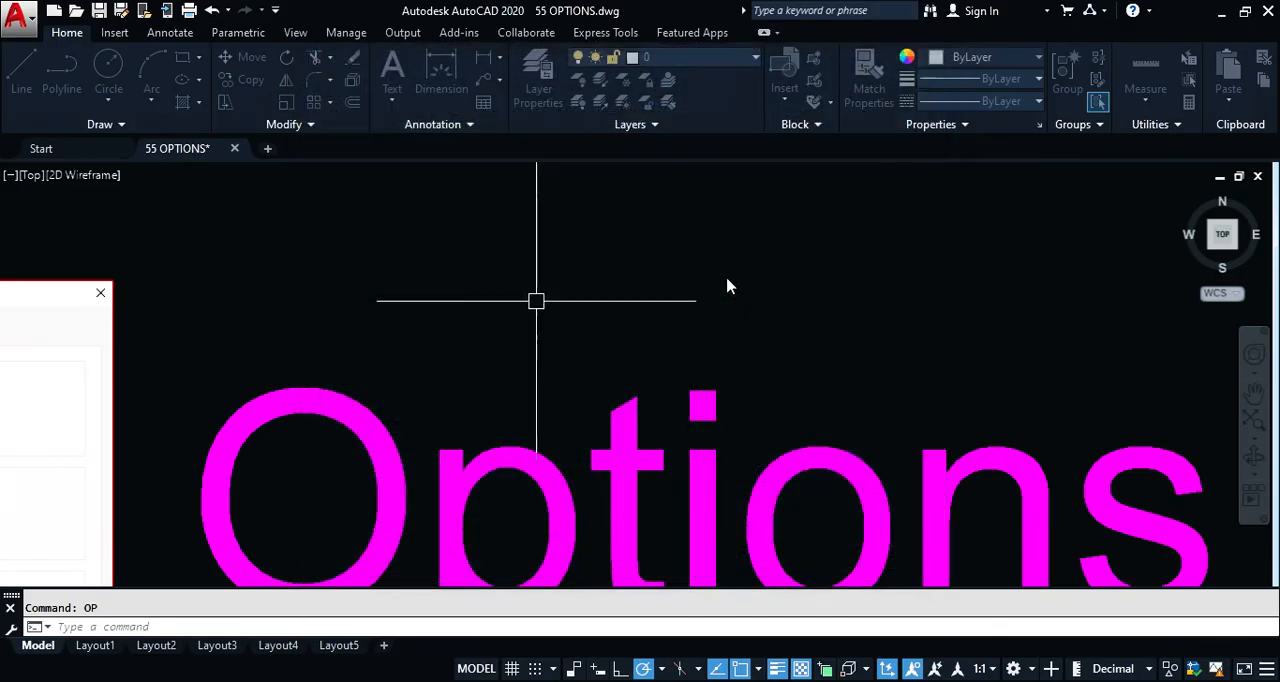
Step: Review the Selection settings in the Options dialog, including the Associative Hatch description, and close the dialog without changes
type("z")
key("Return")
type("e")
key("Return")
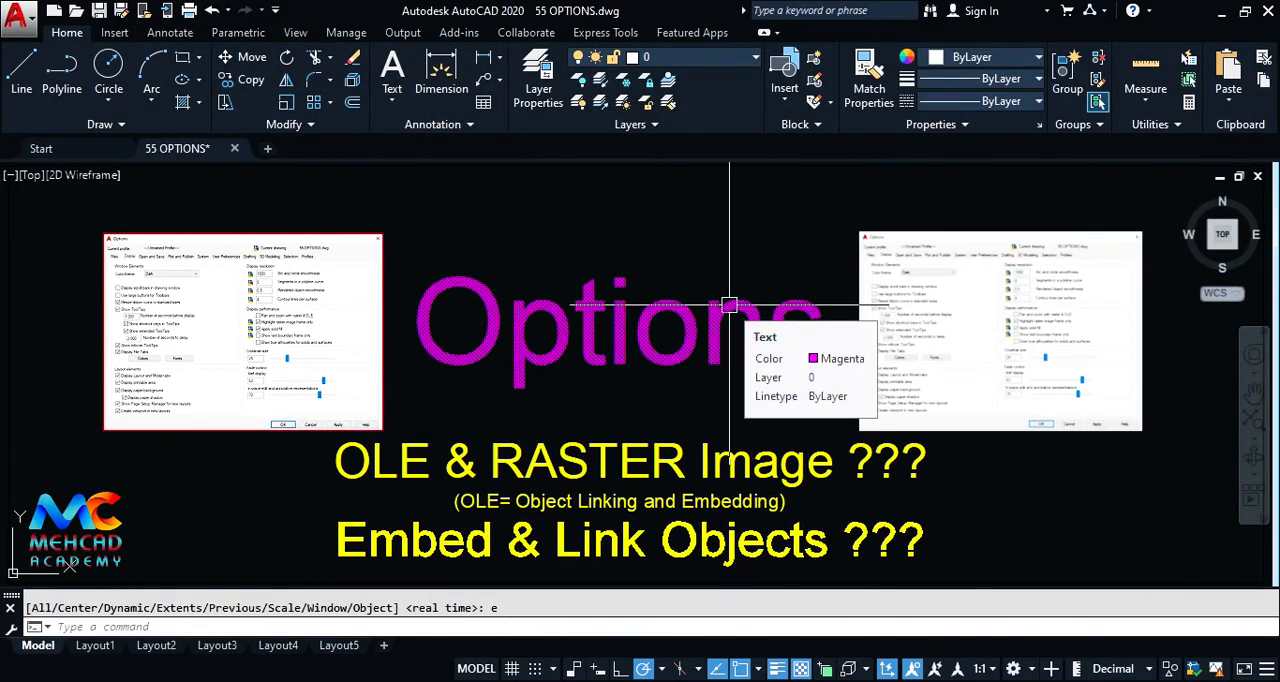
type("op")
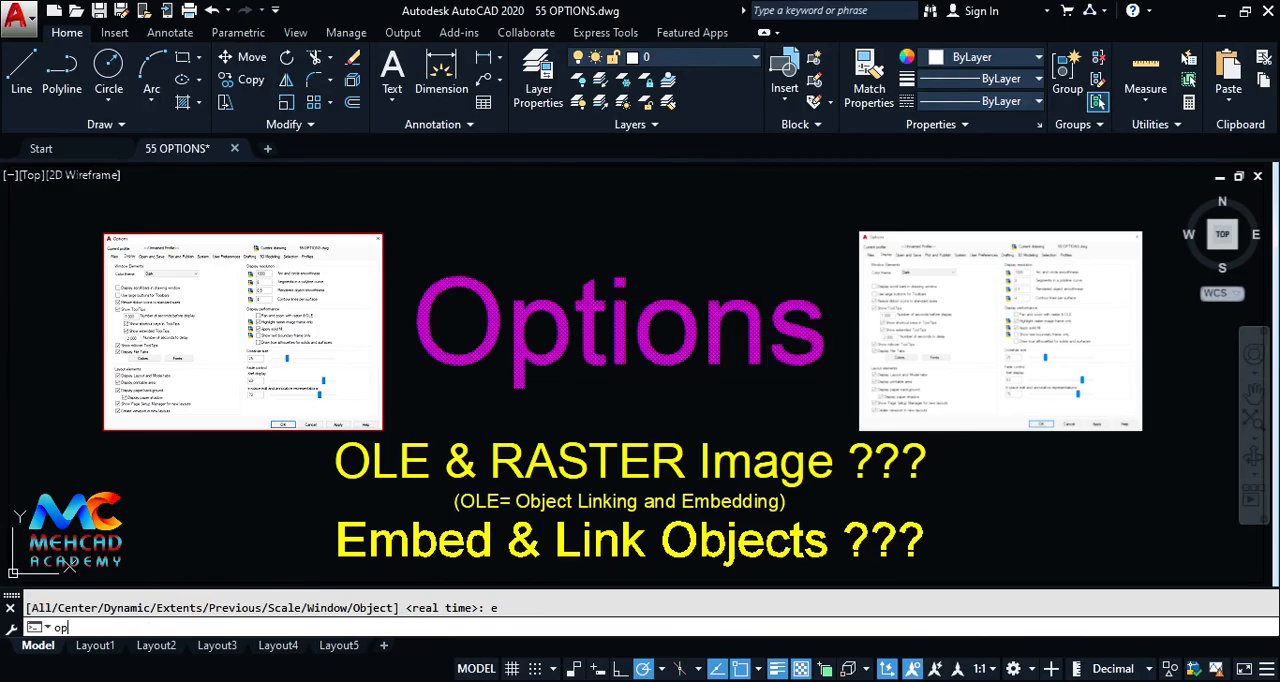
key("Return")
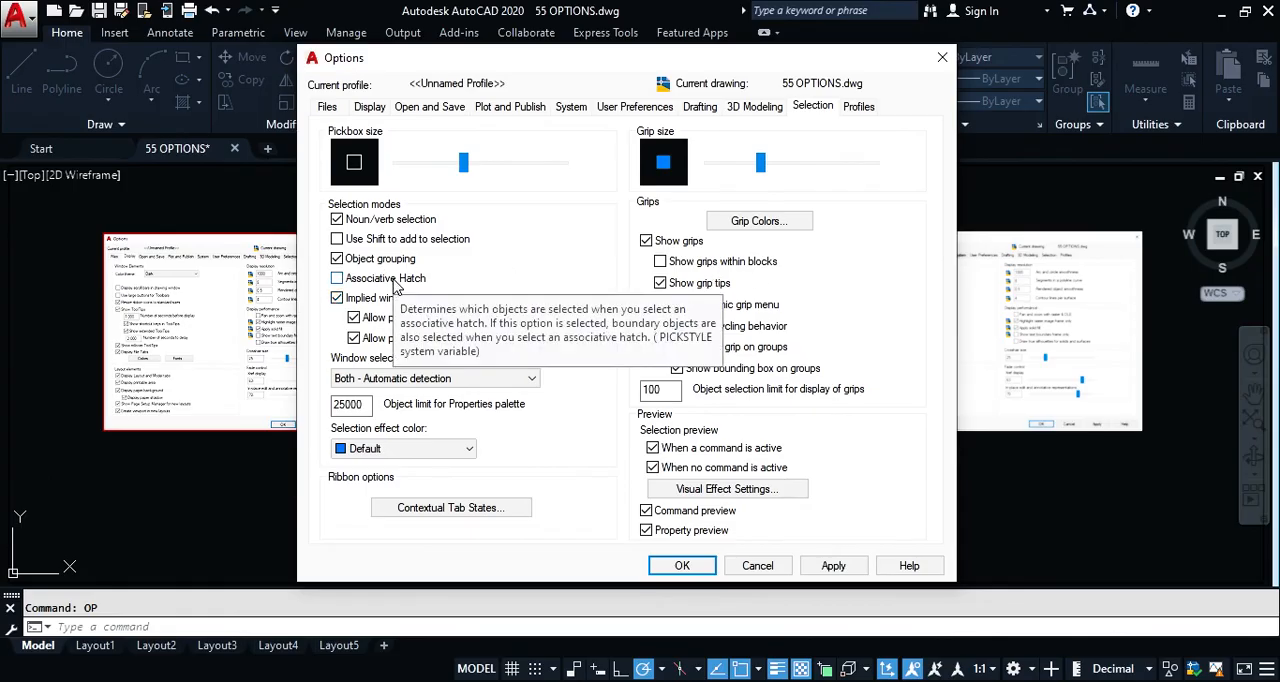
key("Escape")
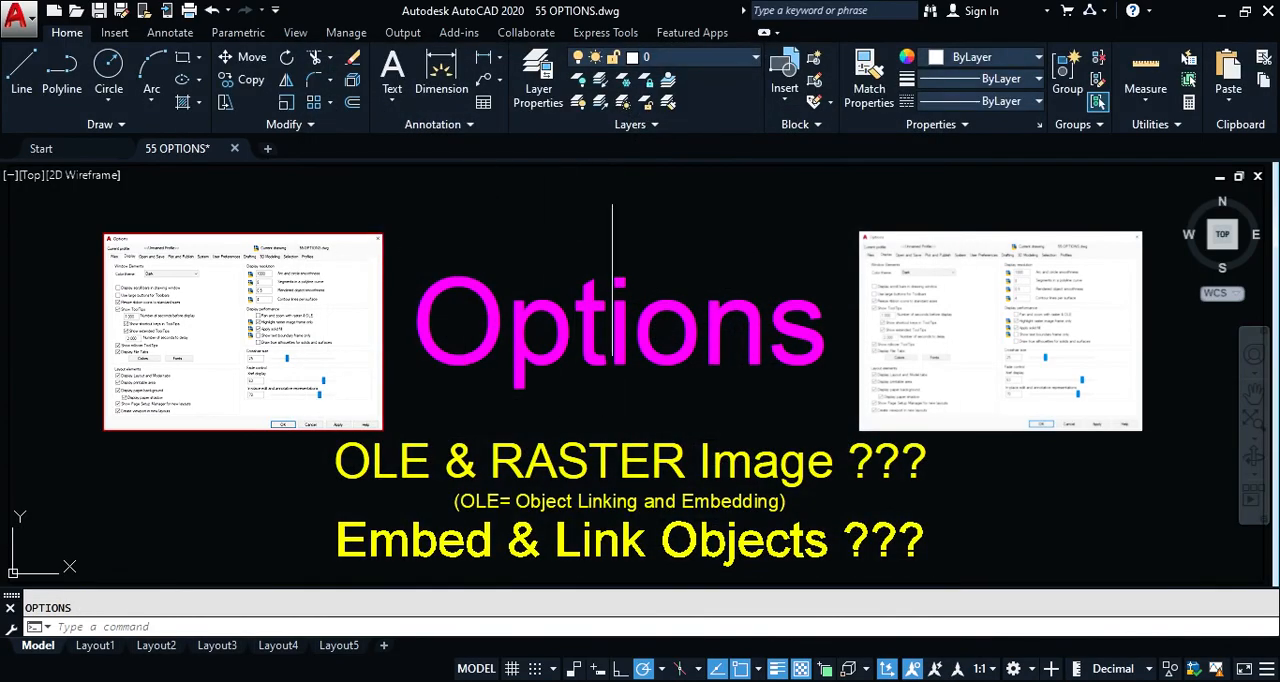
Step: View the list of system variables in the System Variables dialog and cancel without changing any value
left_click(628, 35)
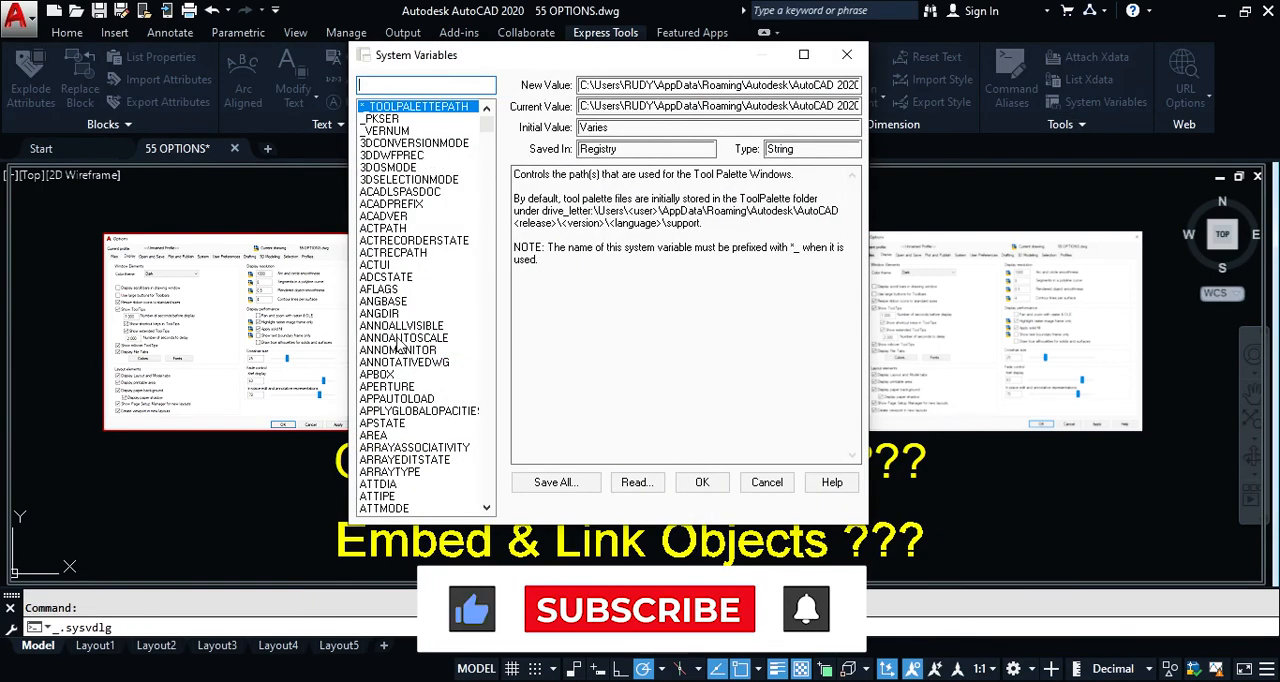
left_click(766, 483)
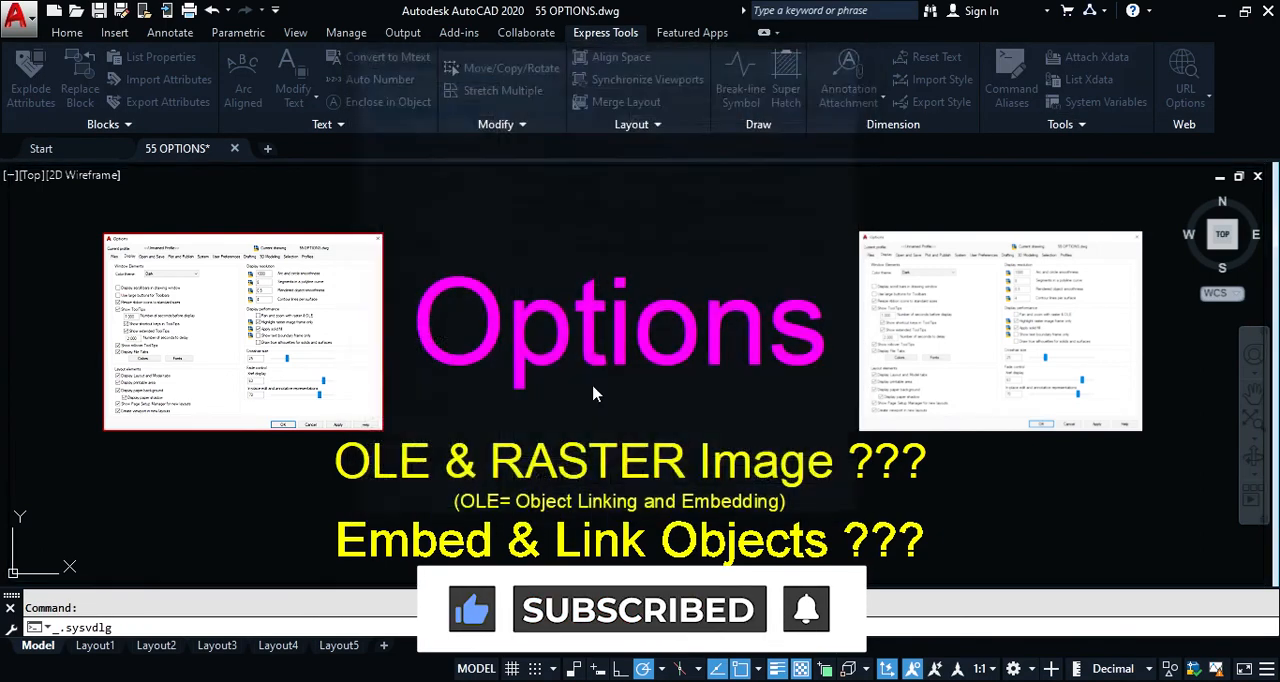